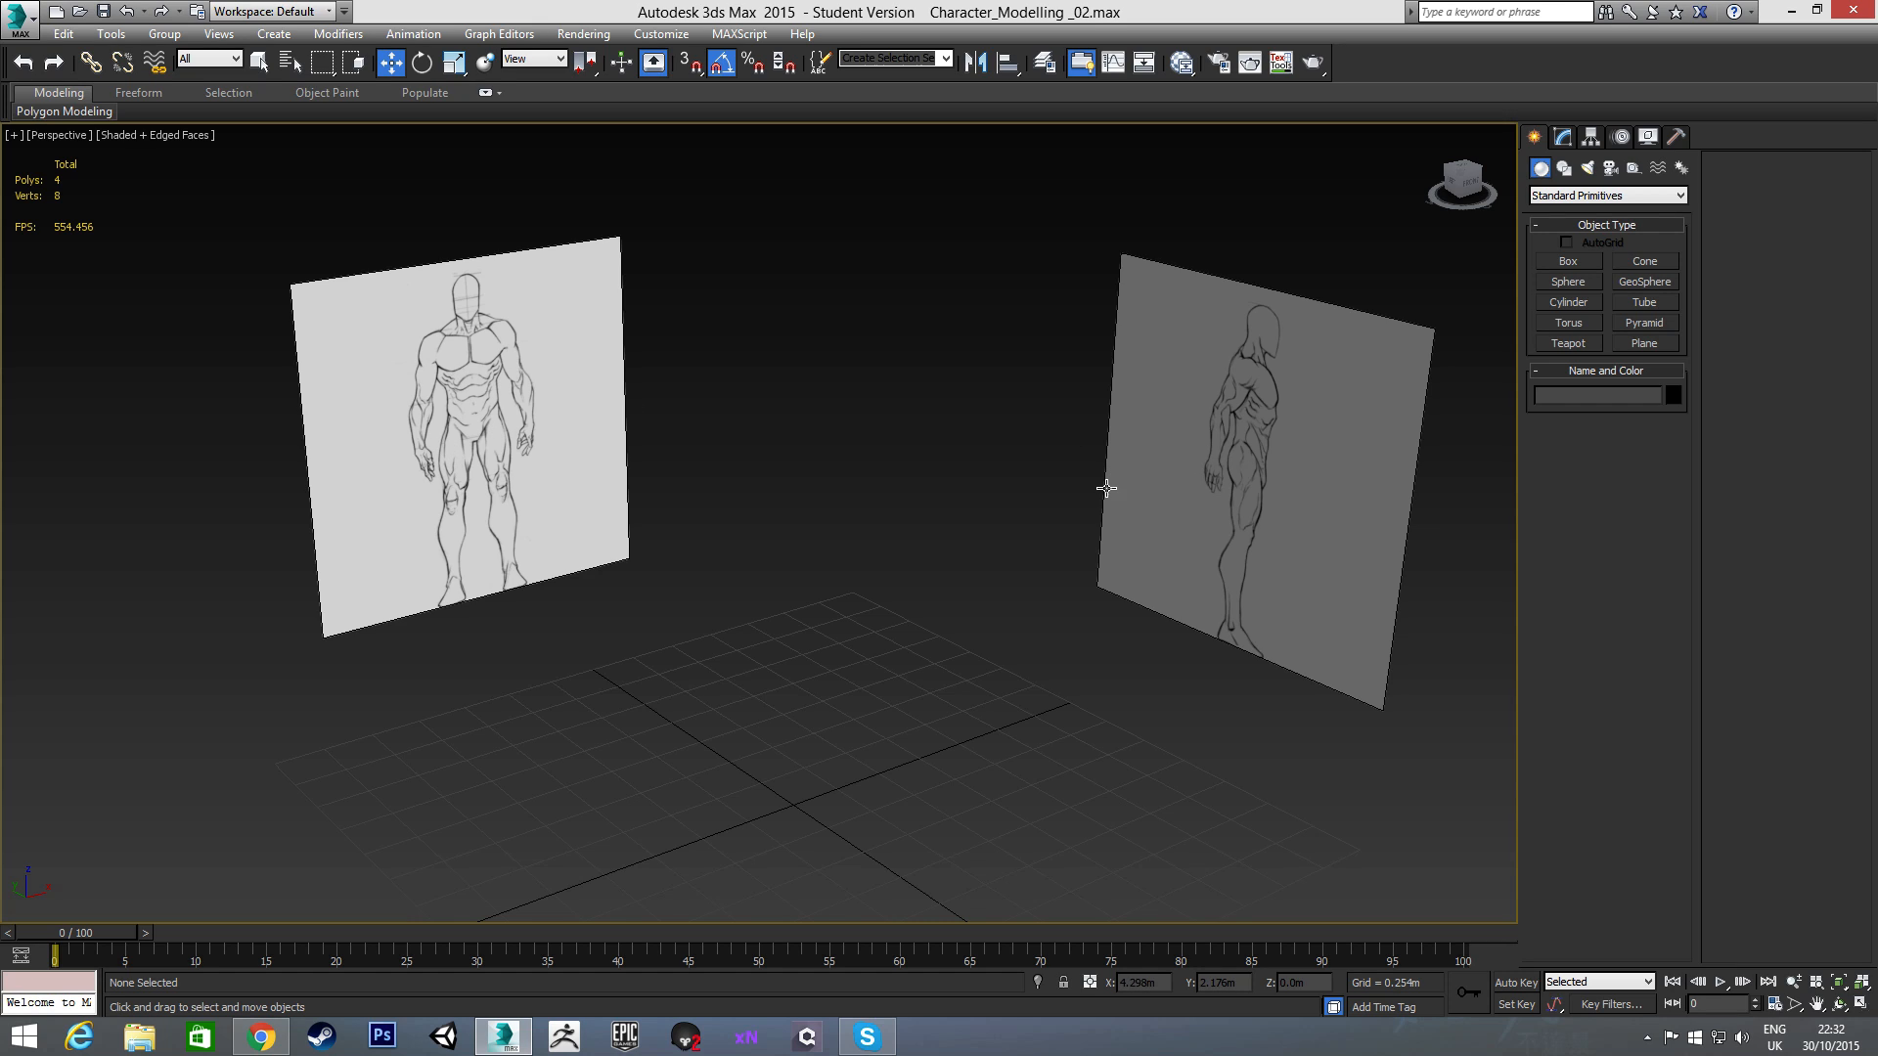
- Select the side reference plane and show it in the Left view with the grid hidden
click(1211, 462)
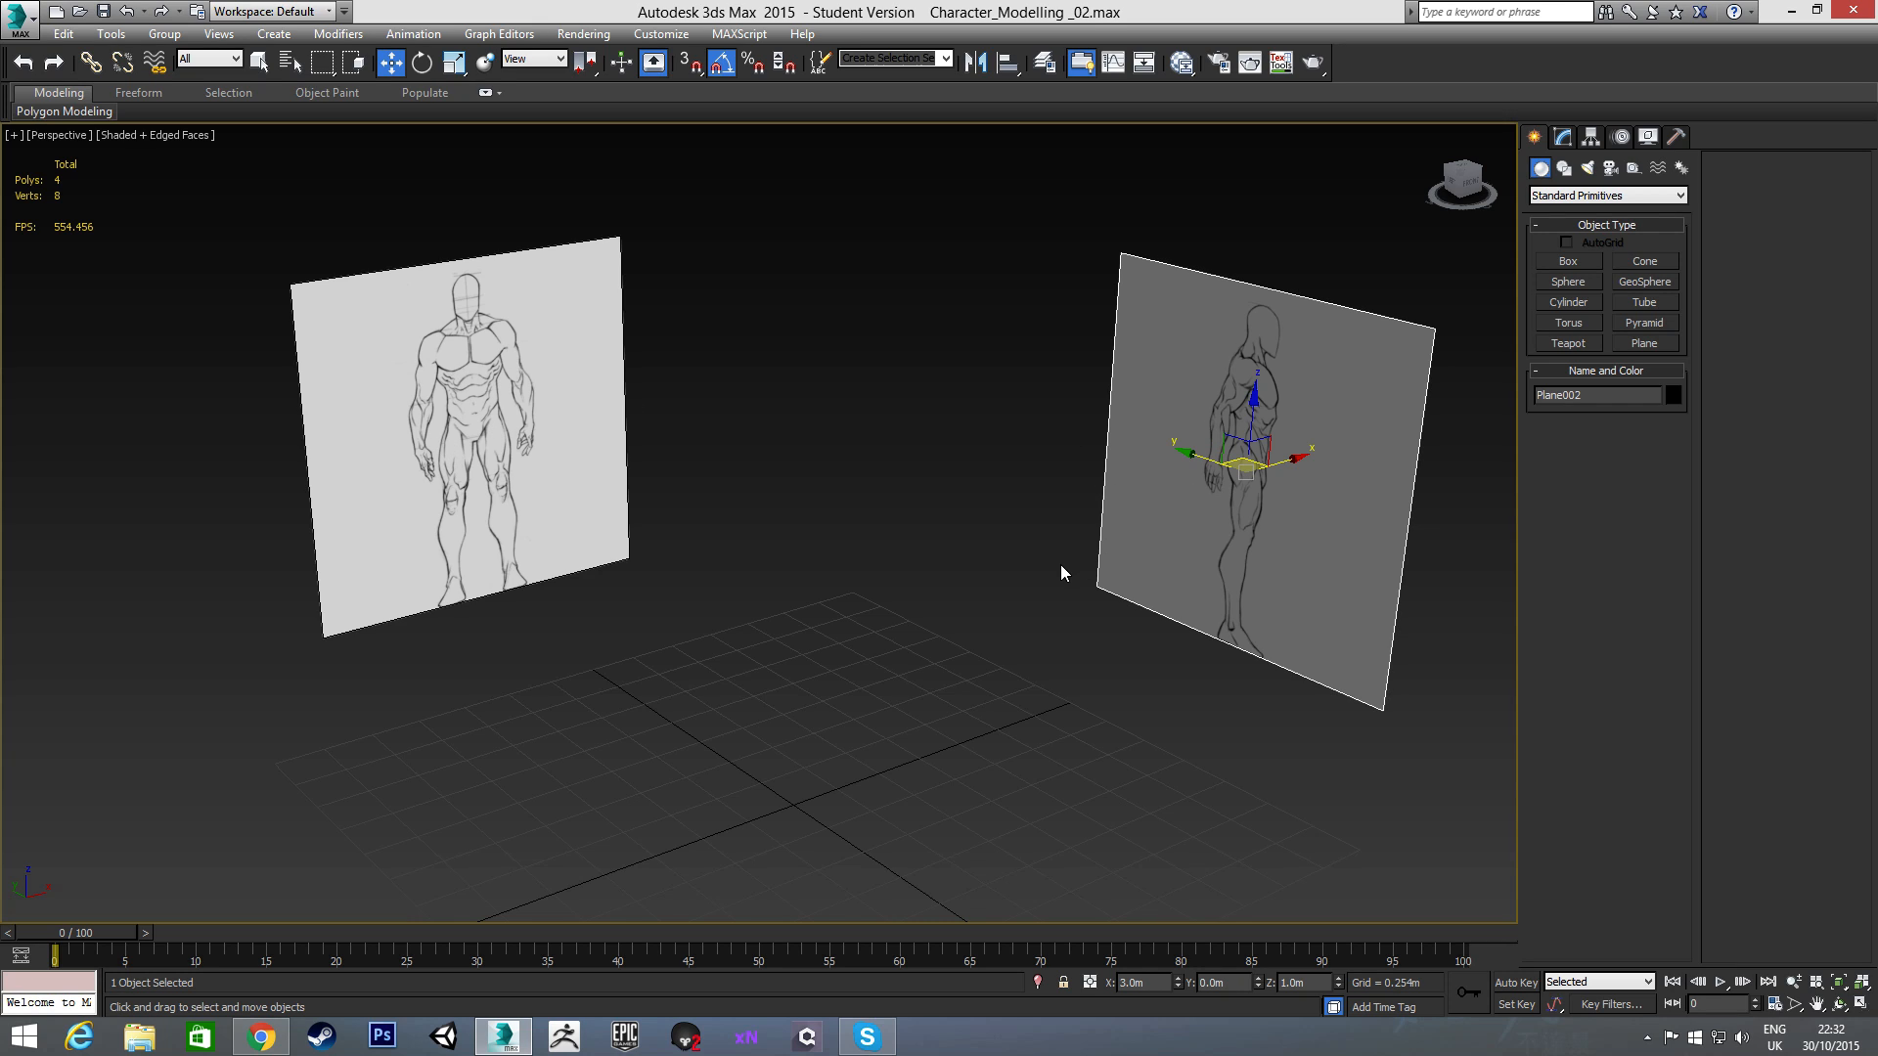
key(l)
scroll(861, 469, up, 4)
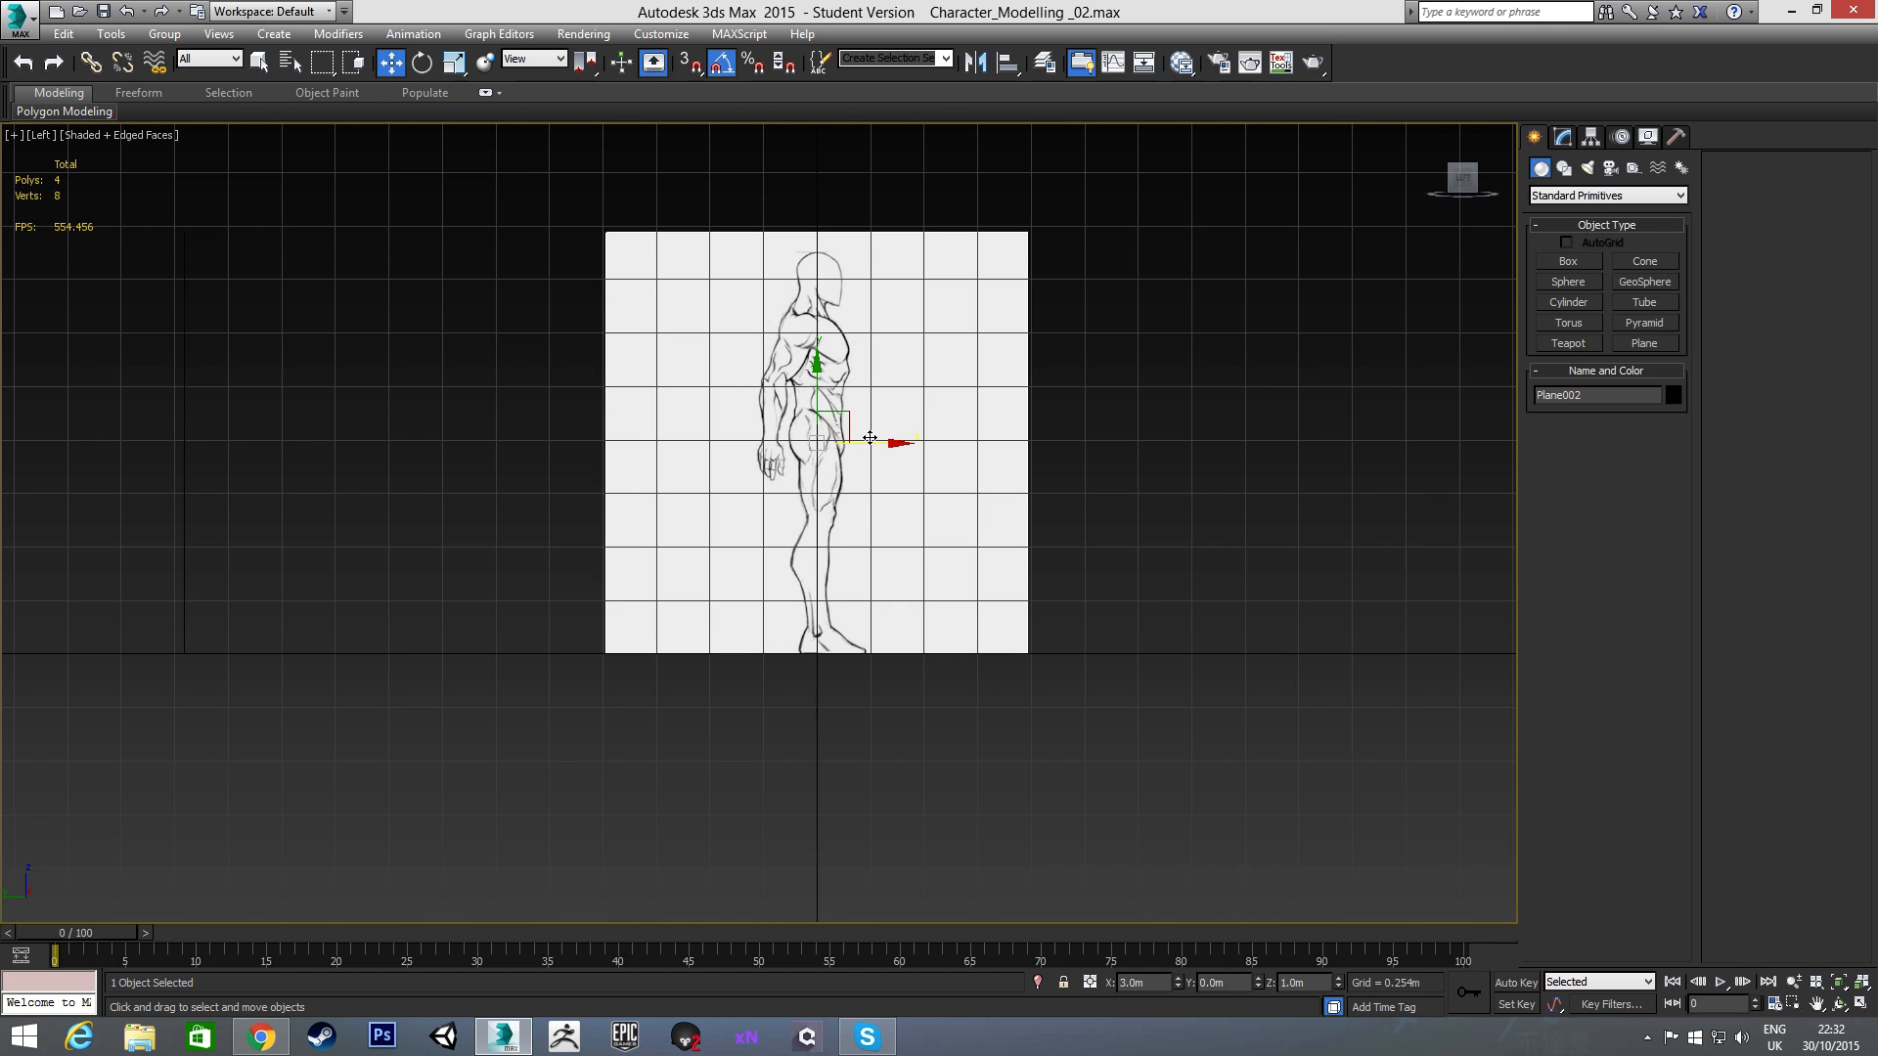
middle_drag(901, 374, 931, 412)
key(g)
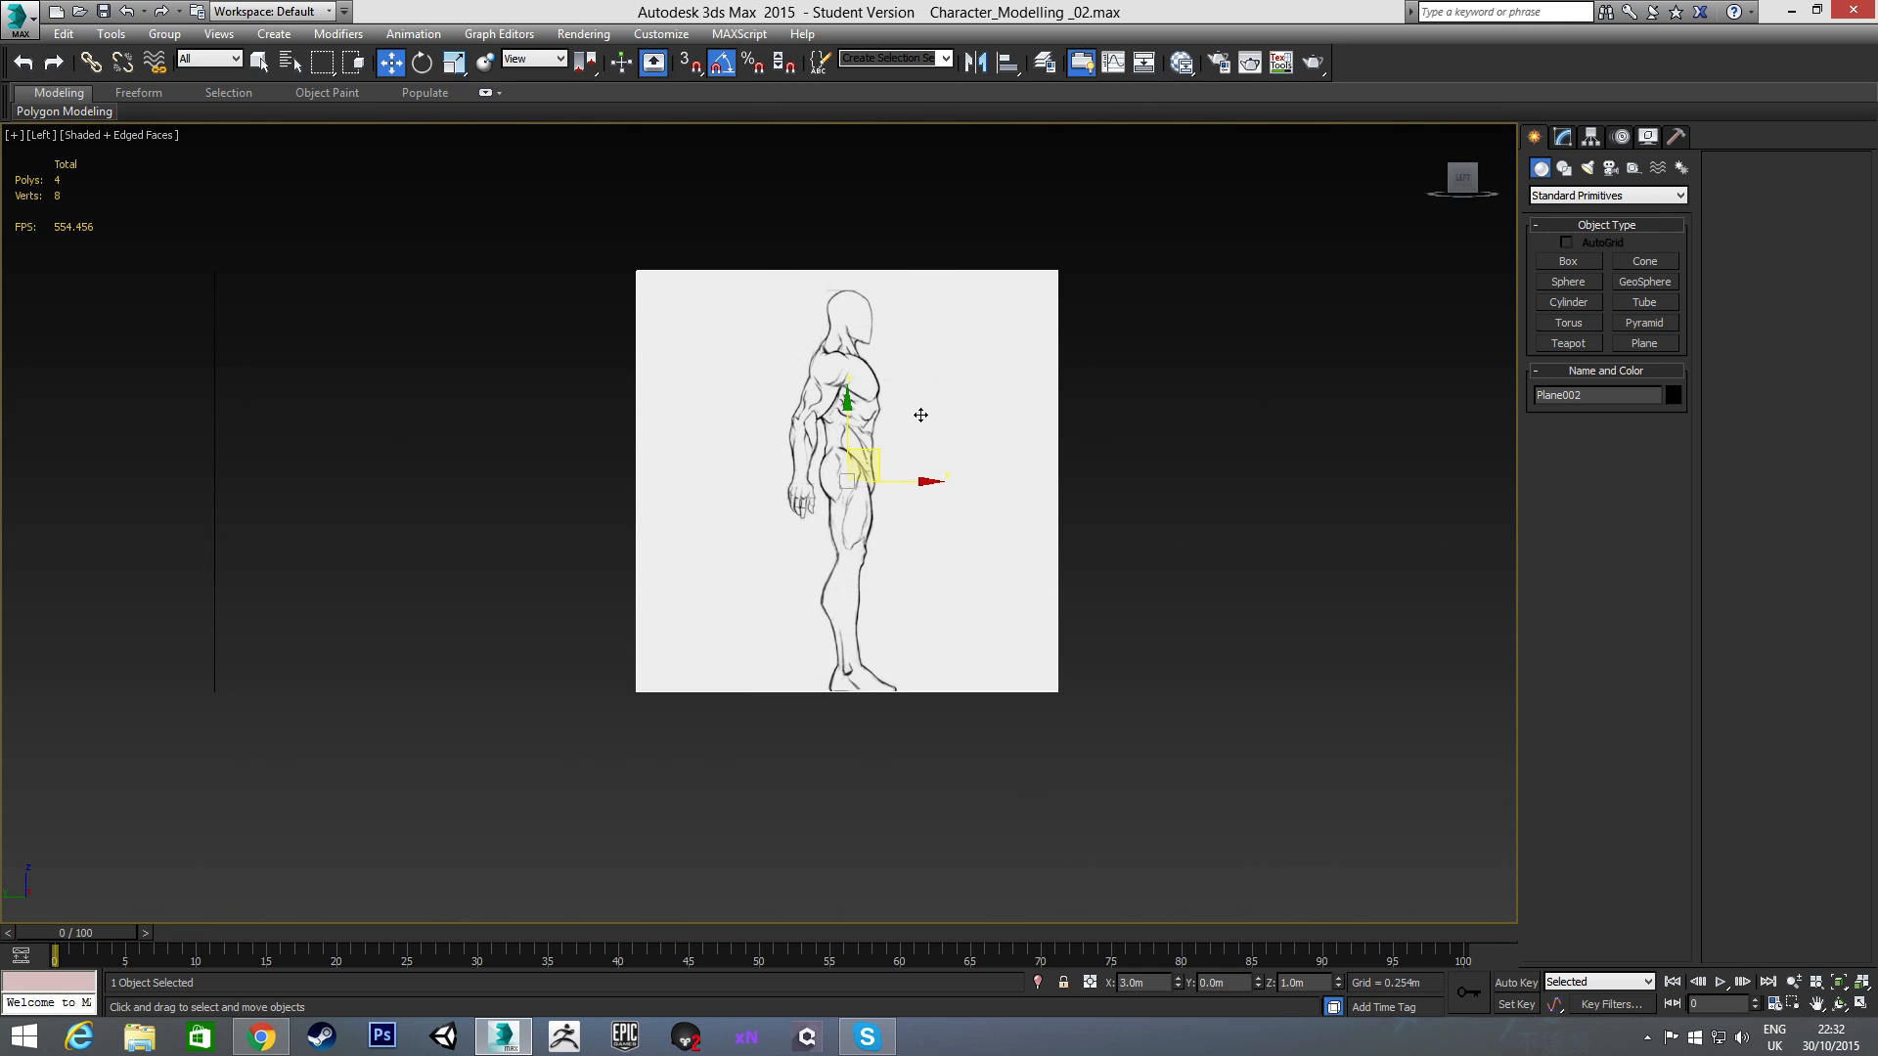
scroll(920, 430, up, 2)
scroll(916, 431, up, 2)
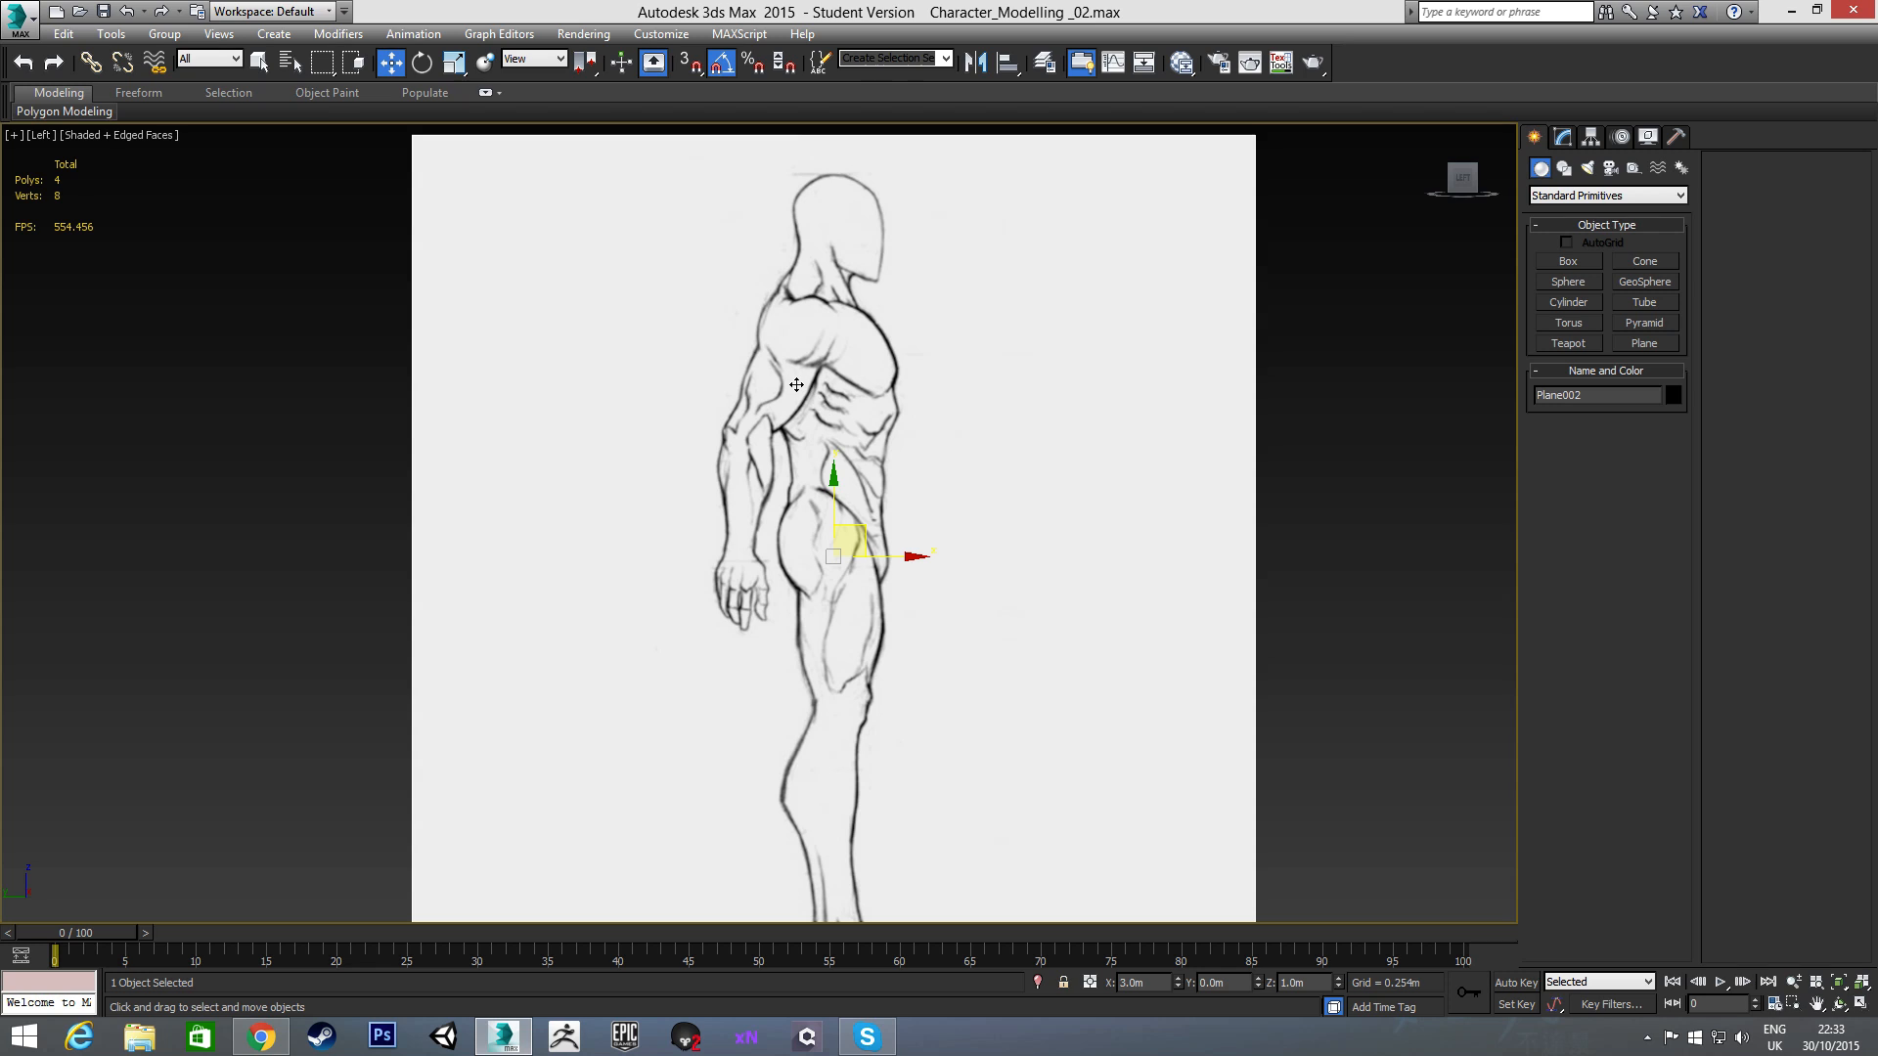
- Replace the diffuse bitmap of the side plane's material, Material #3, with the image Male_Side_Edit
key(m)
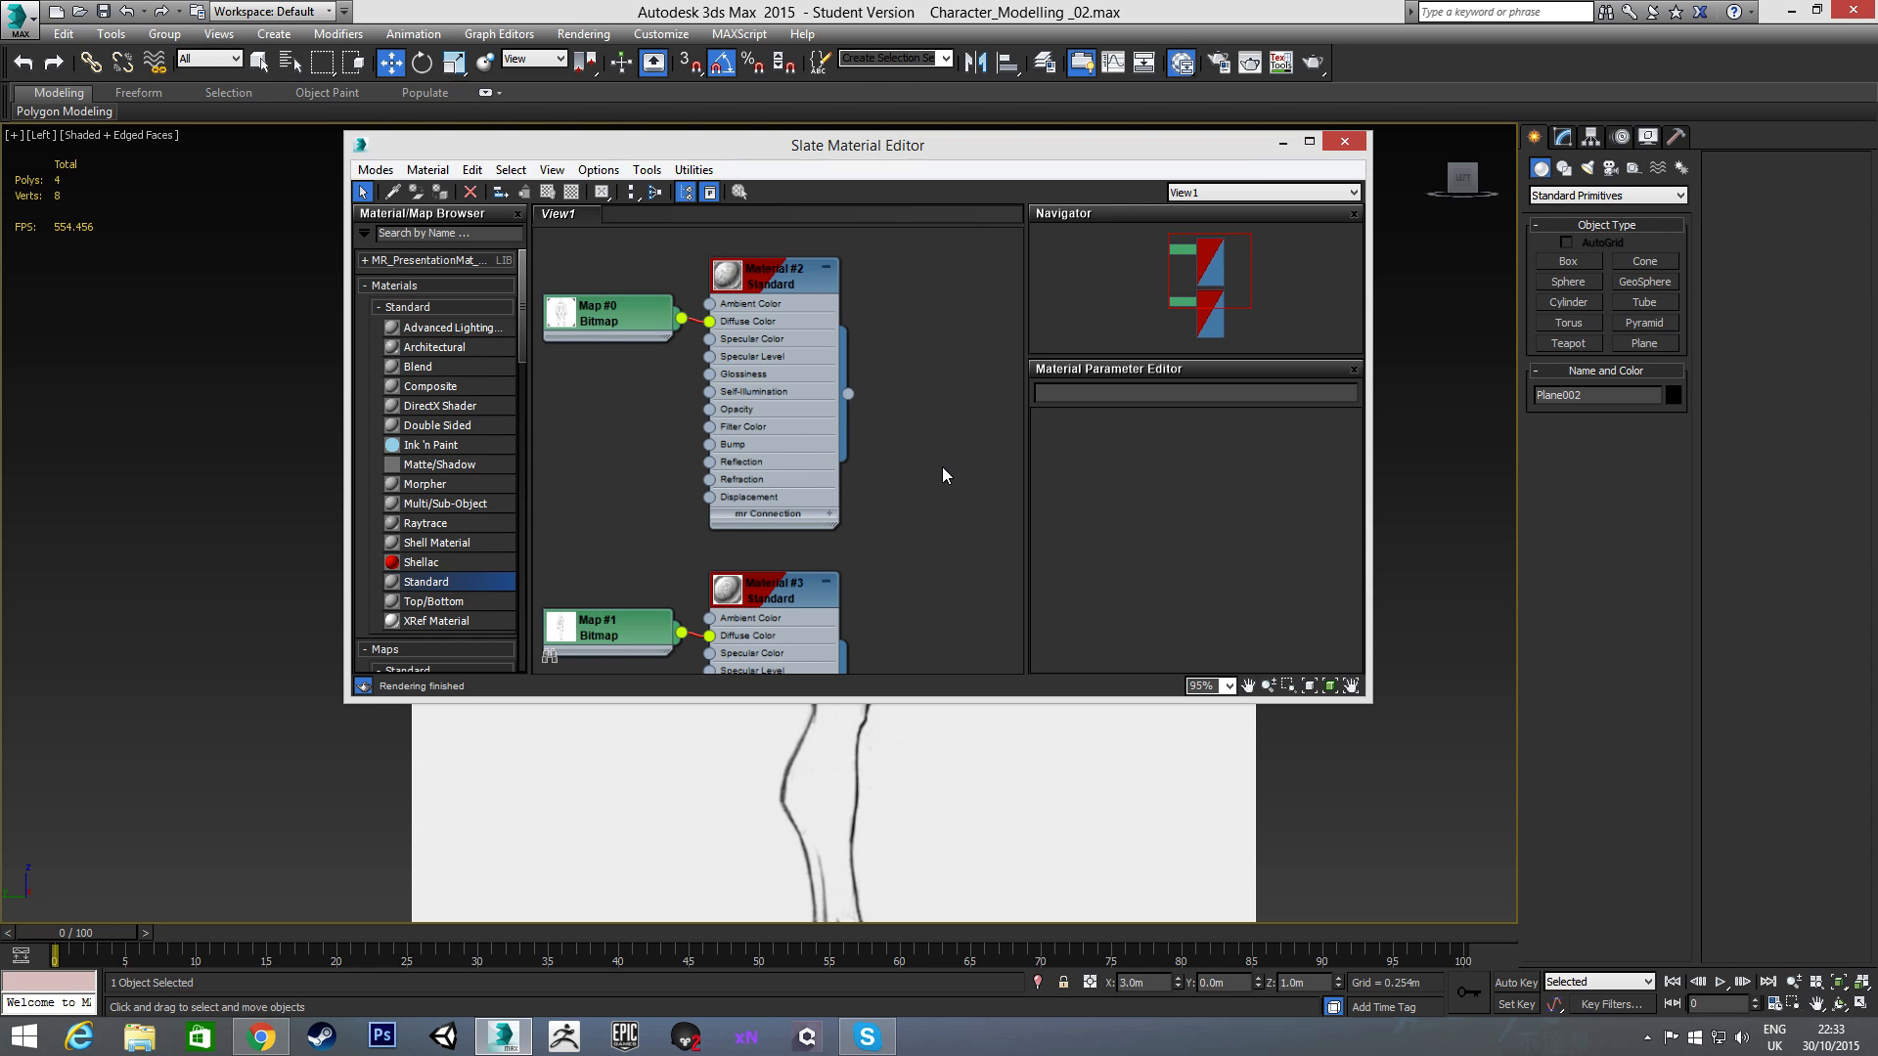
middle_drag(942, 467, 921, 367)
middle_drag(892, 507, 913, 427)
scroll(915, 446, down, 1)
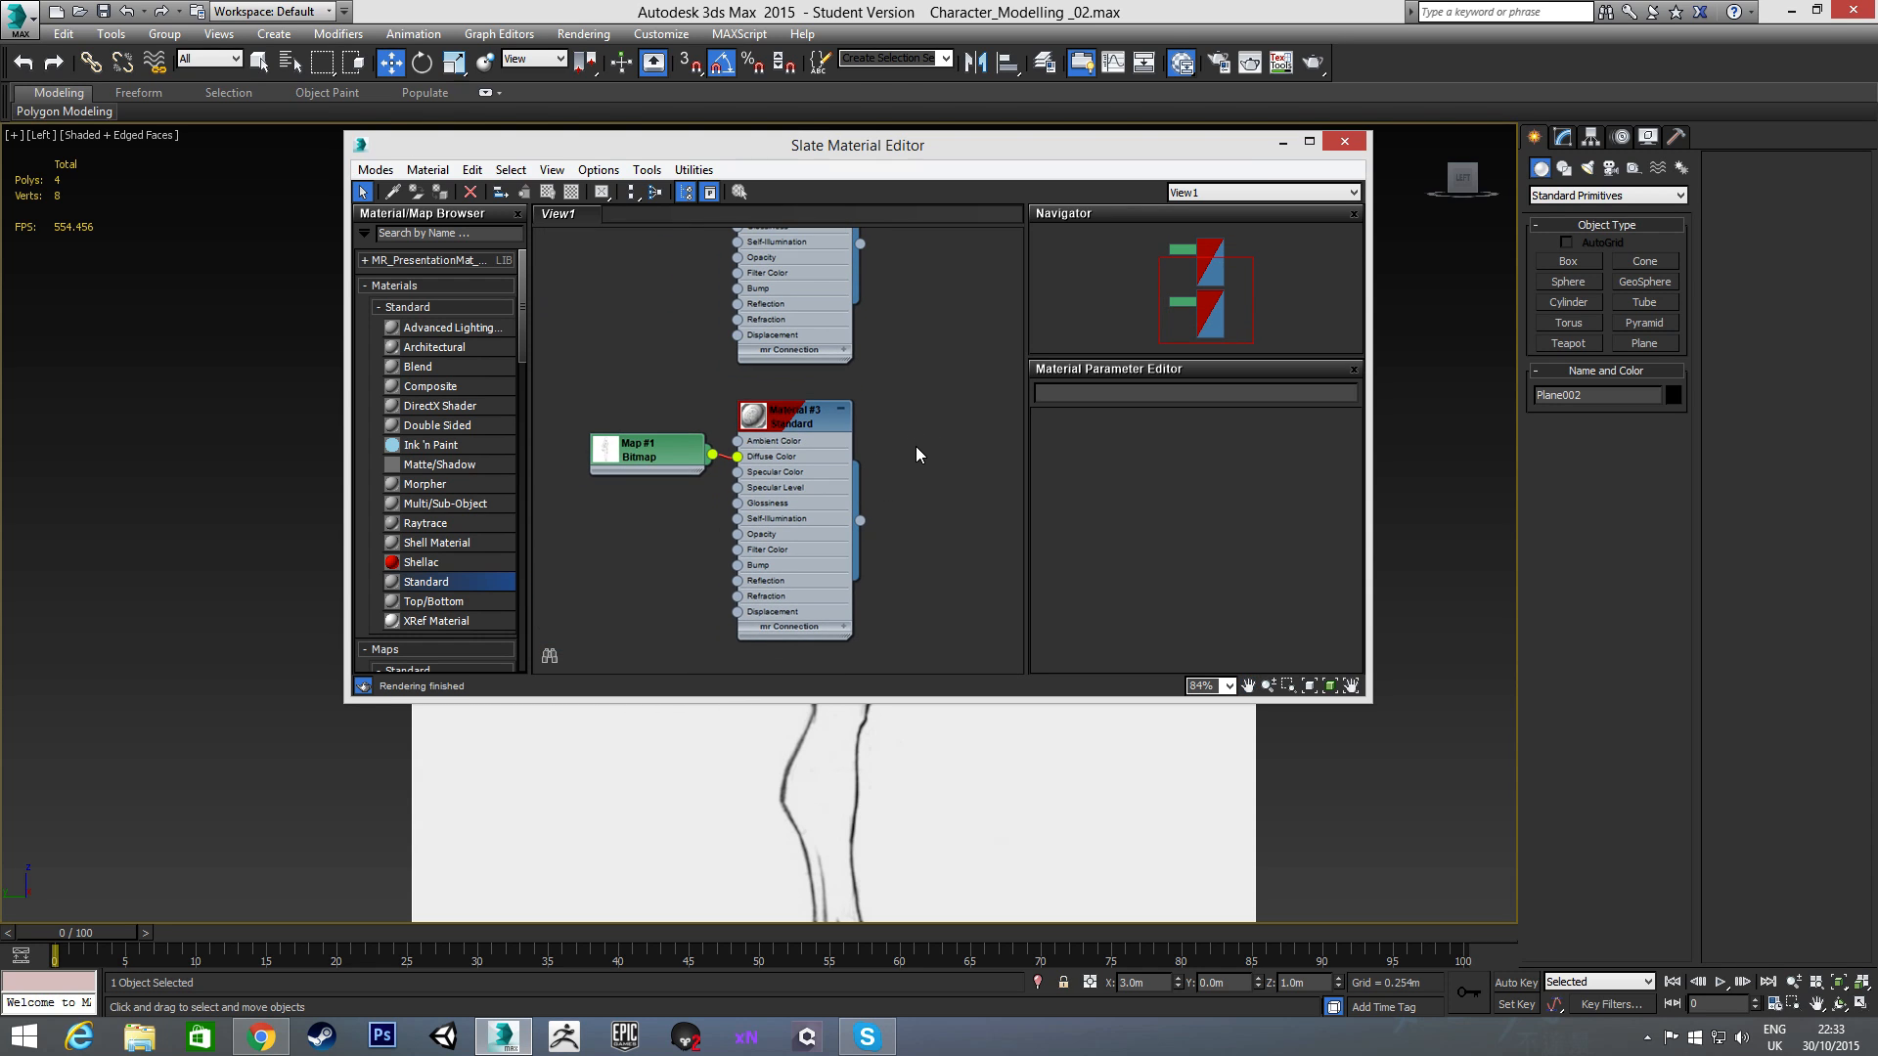
double_click(788, 423)
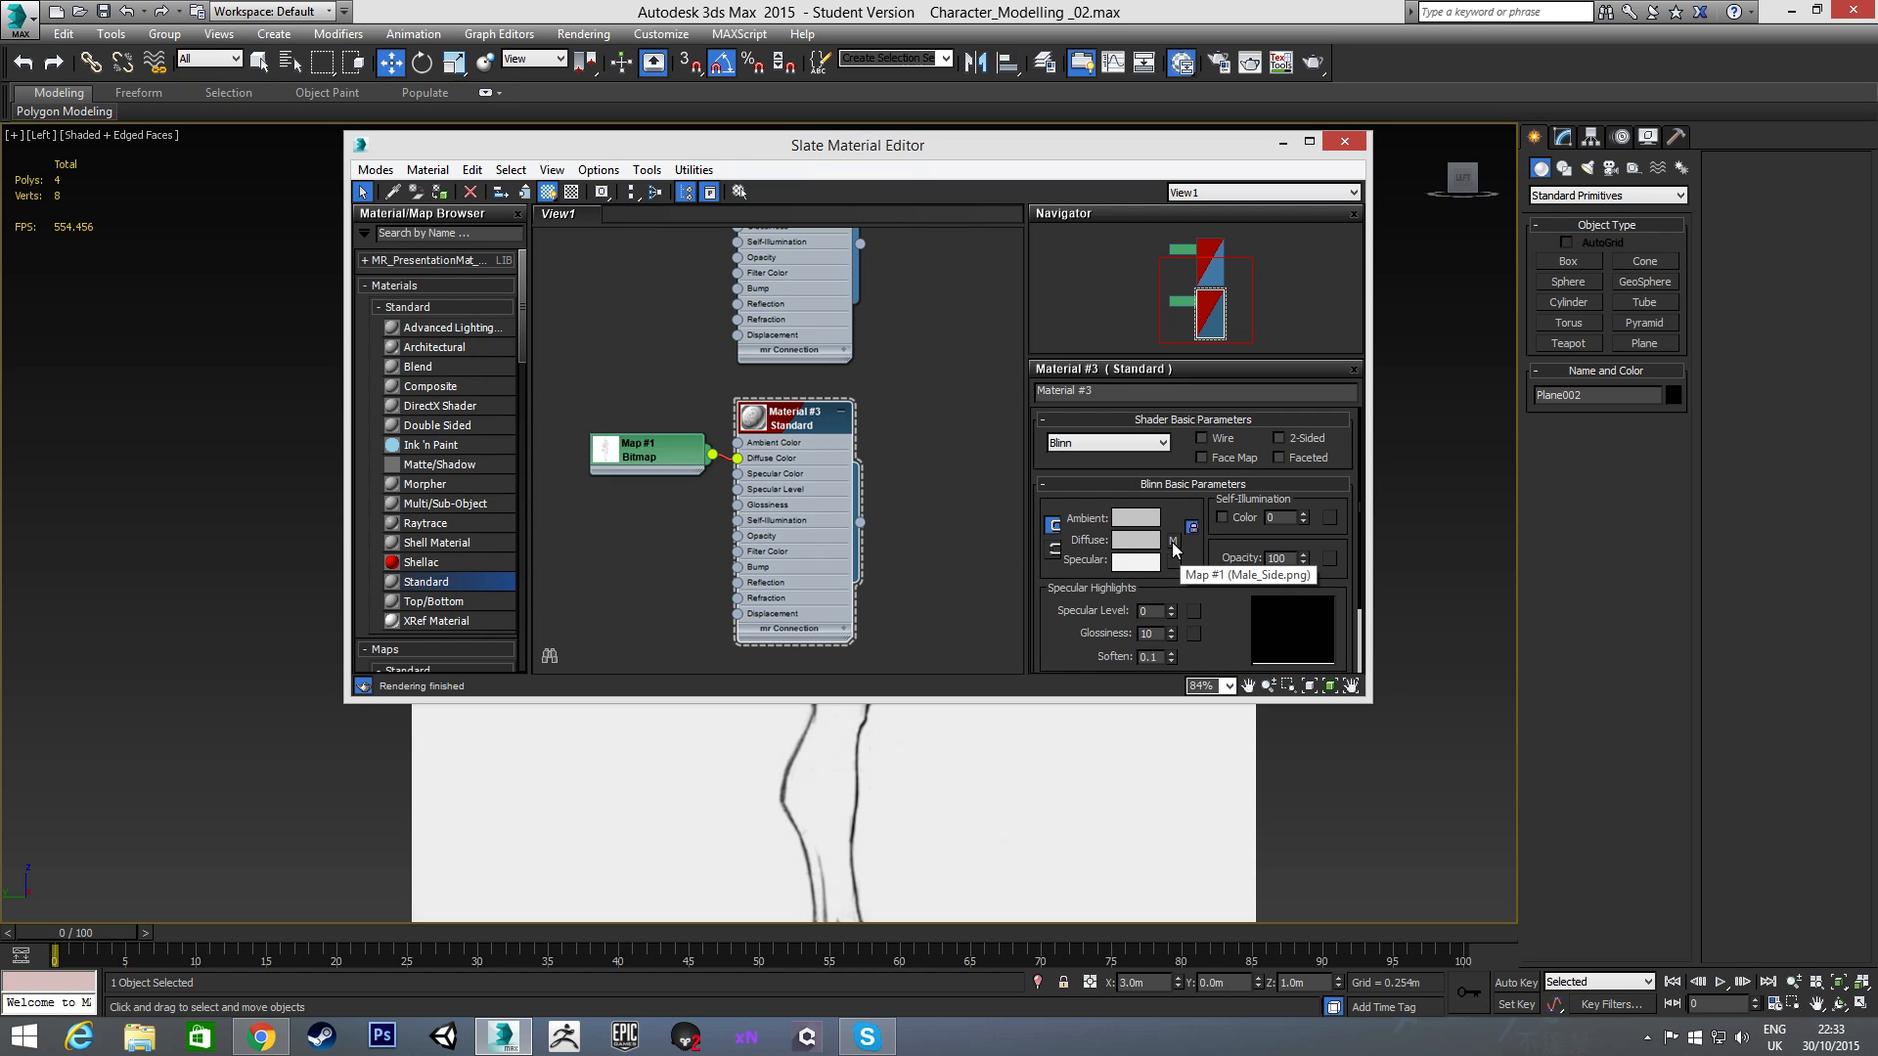
click(1174, 550)
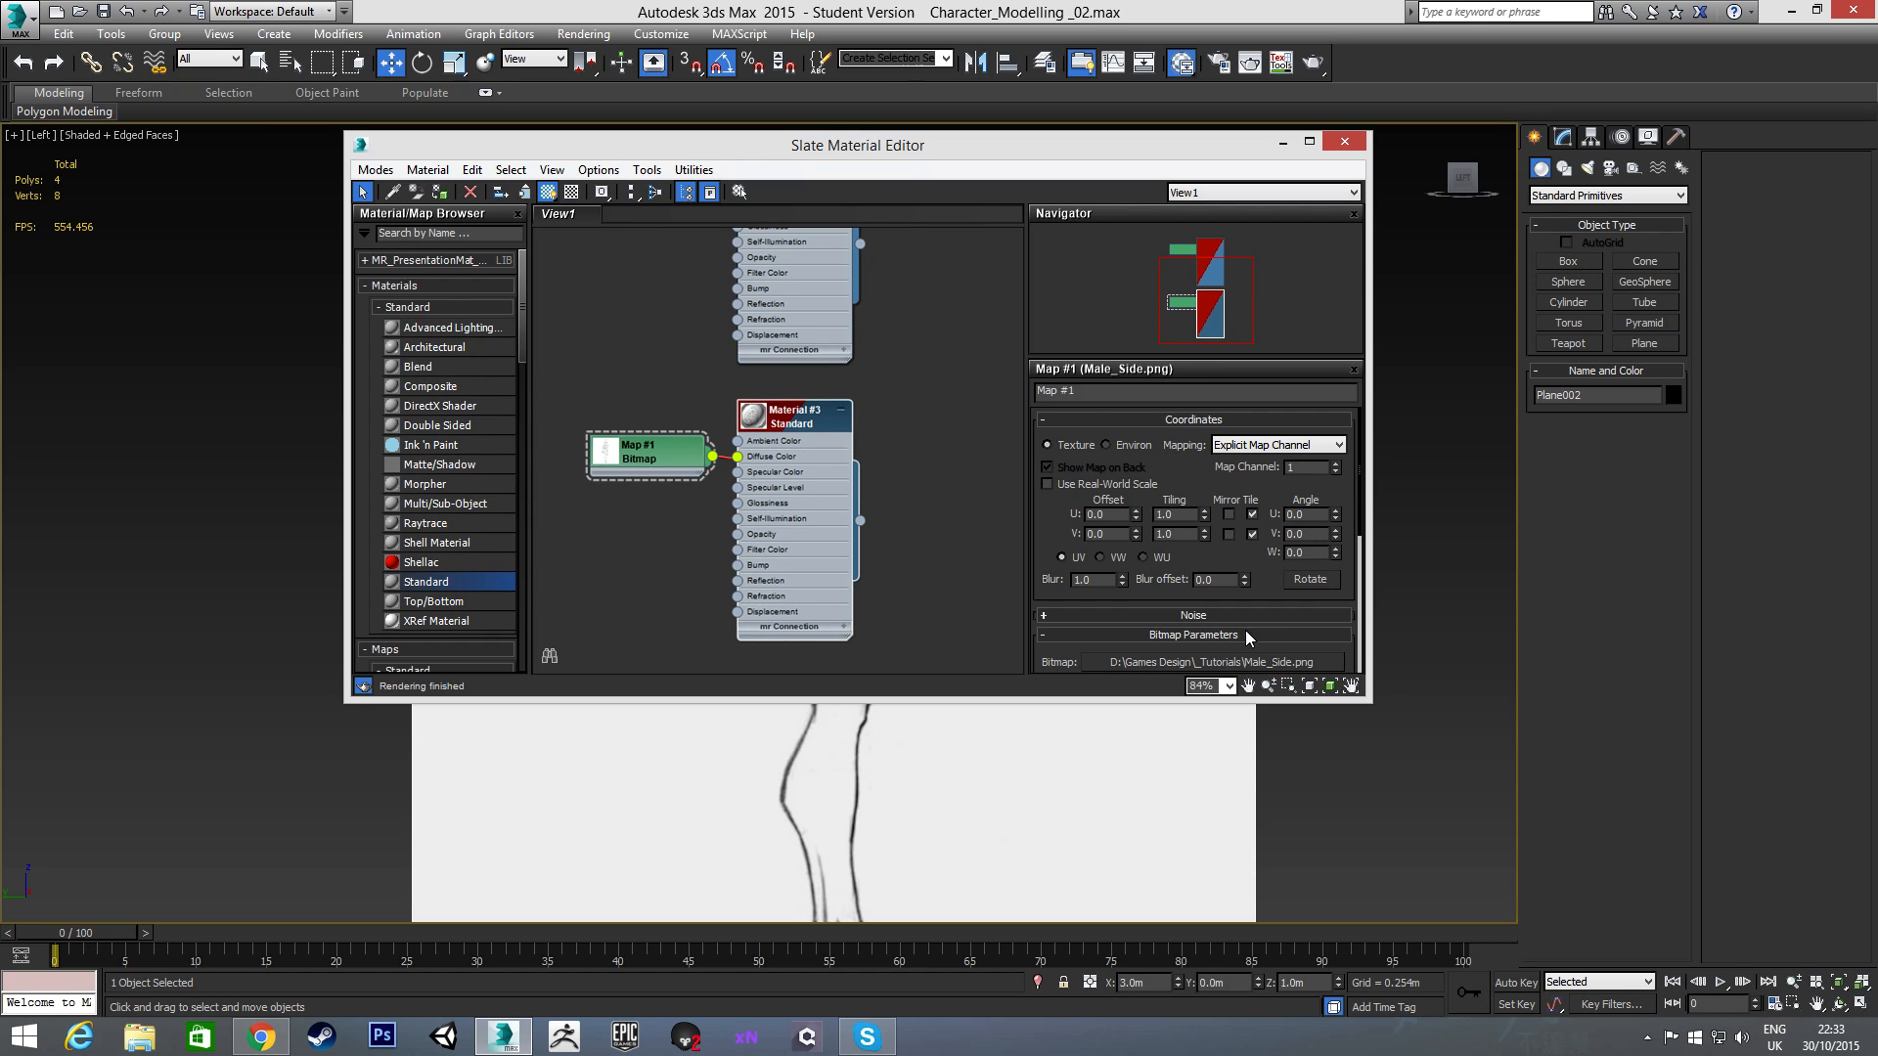
drag(1365, 537, 1366, 599)
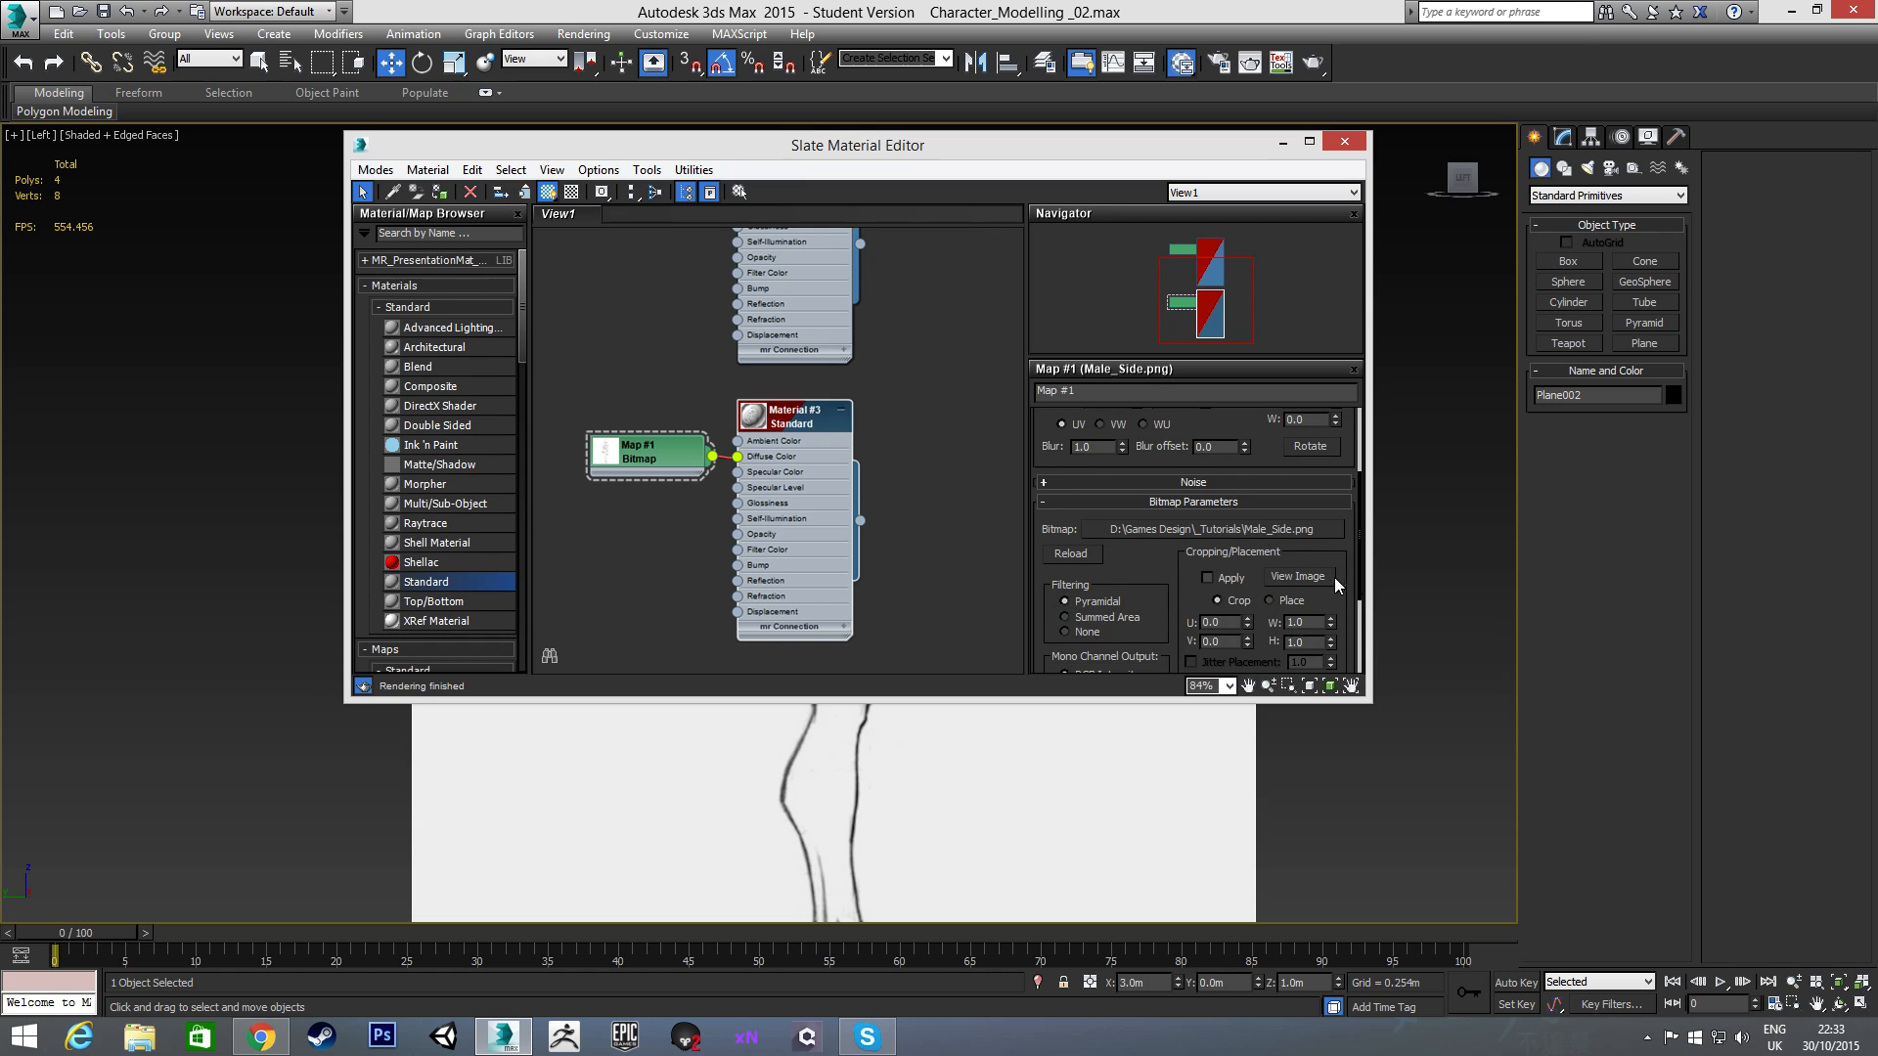
click(1193, 533)
click(829, 333)
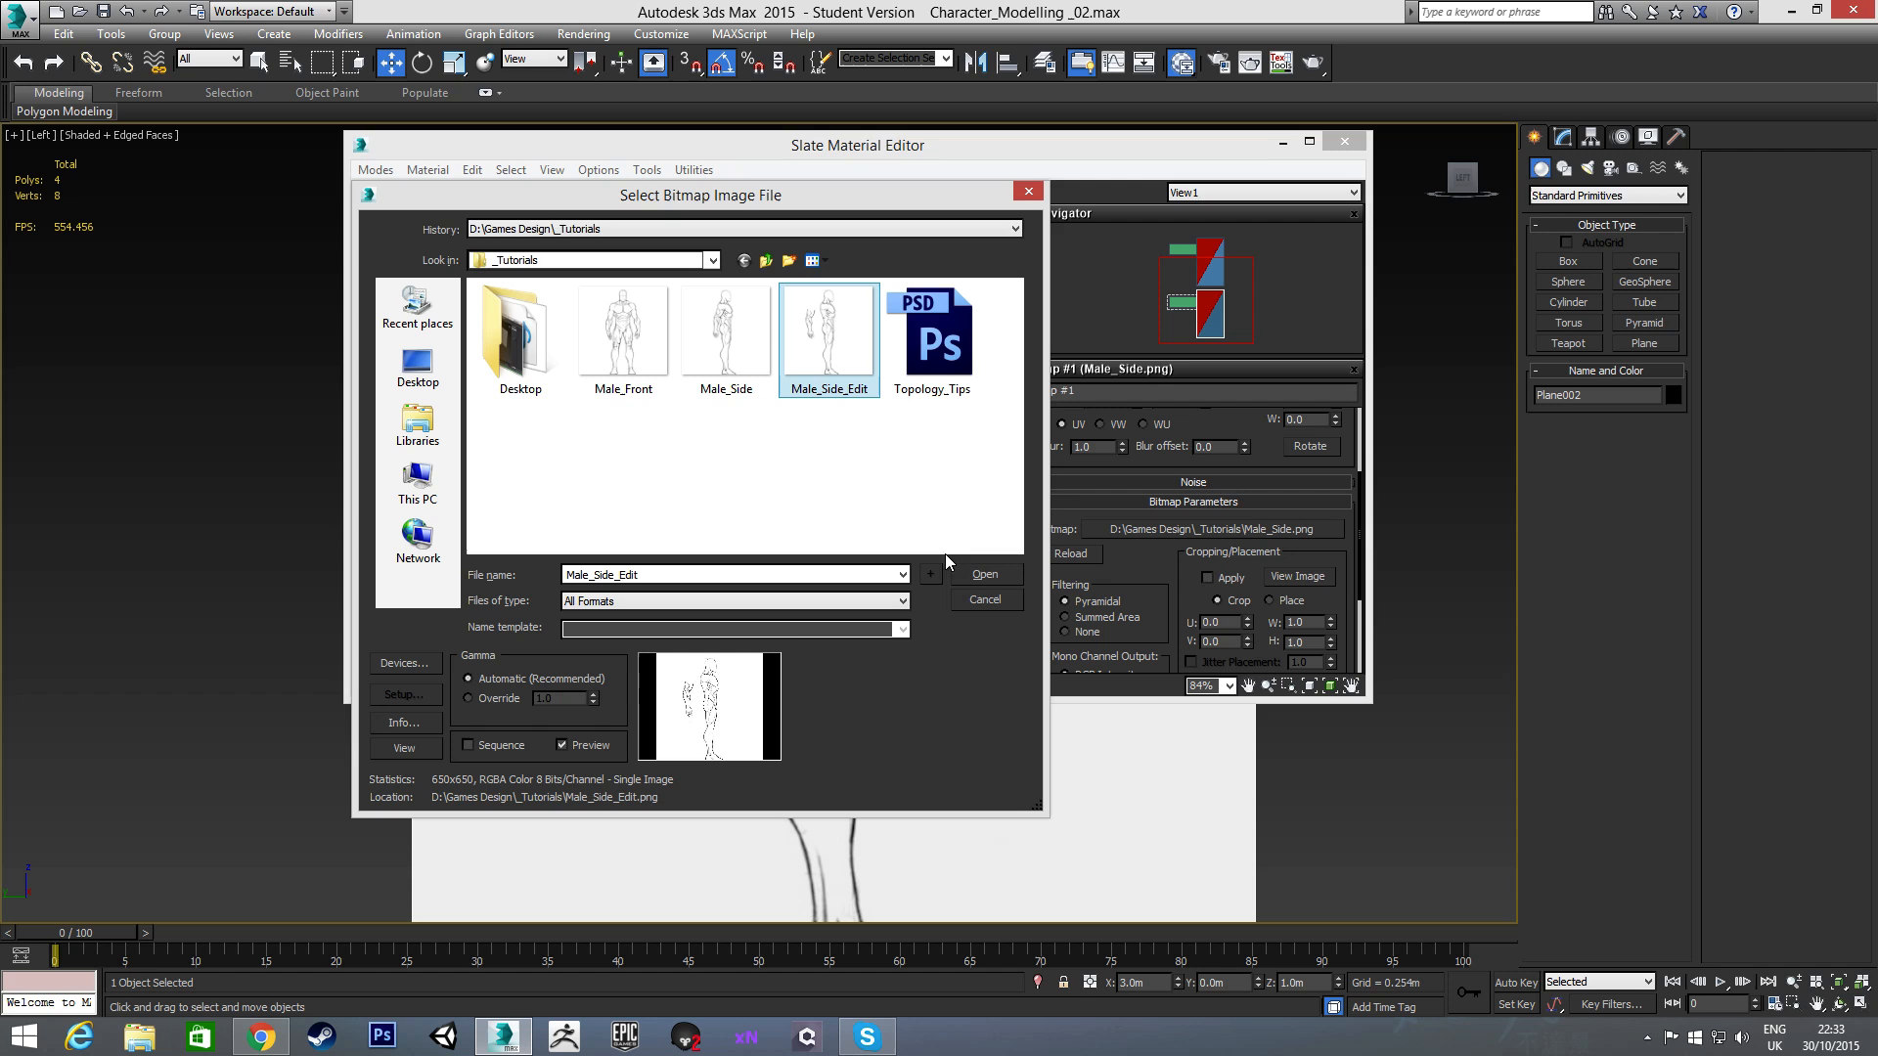
click(984, 574)
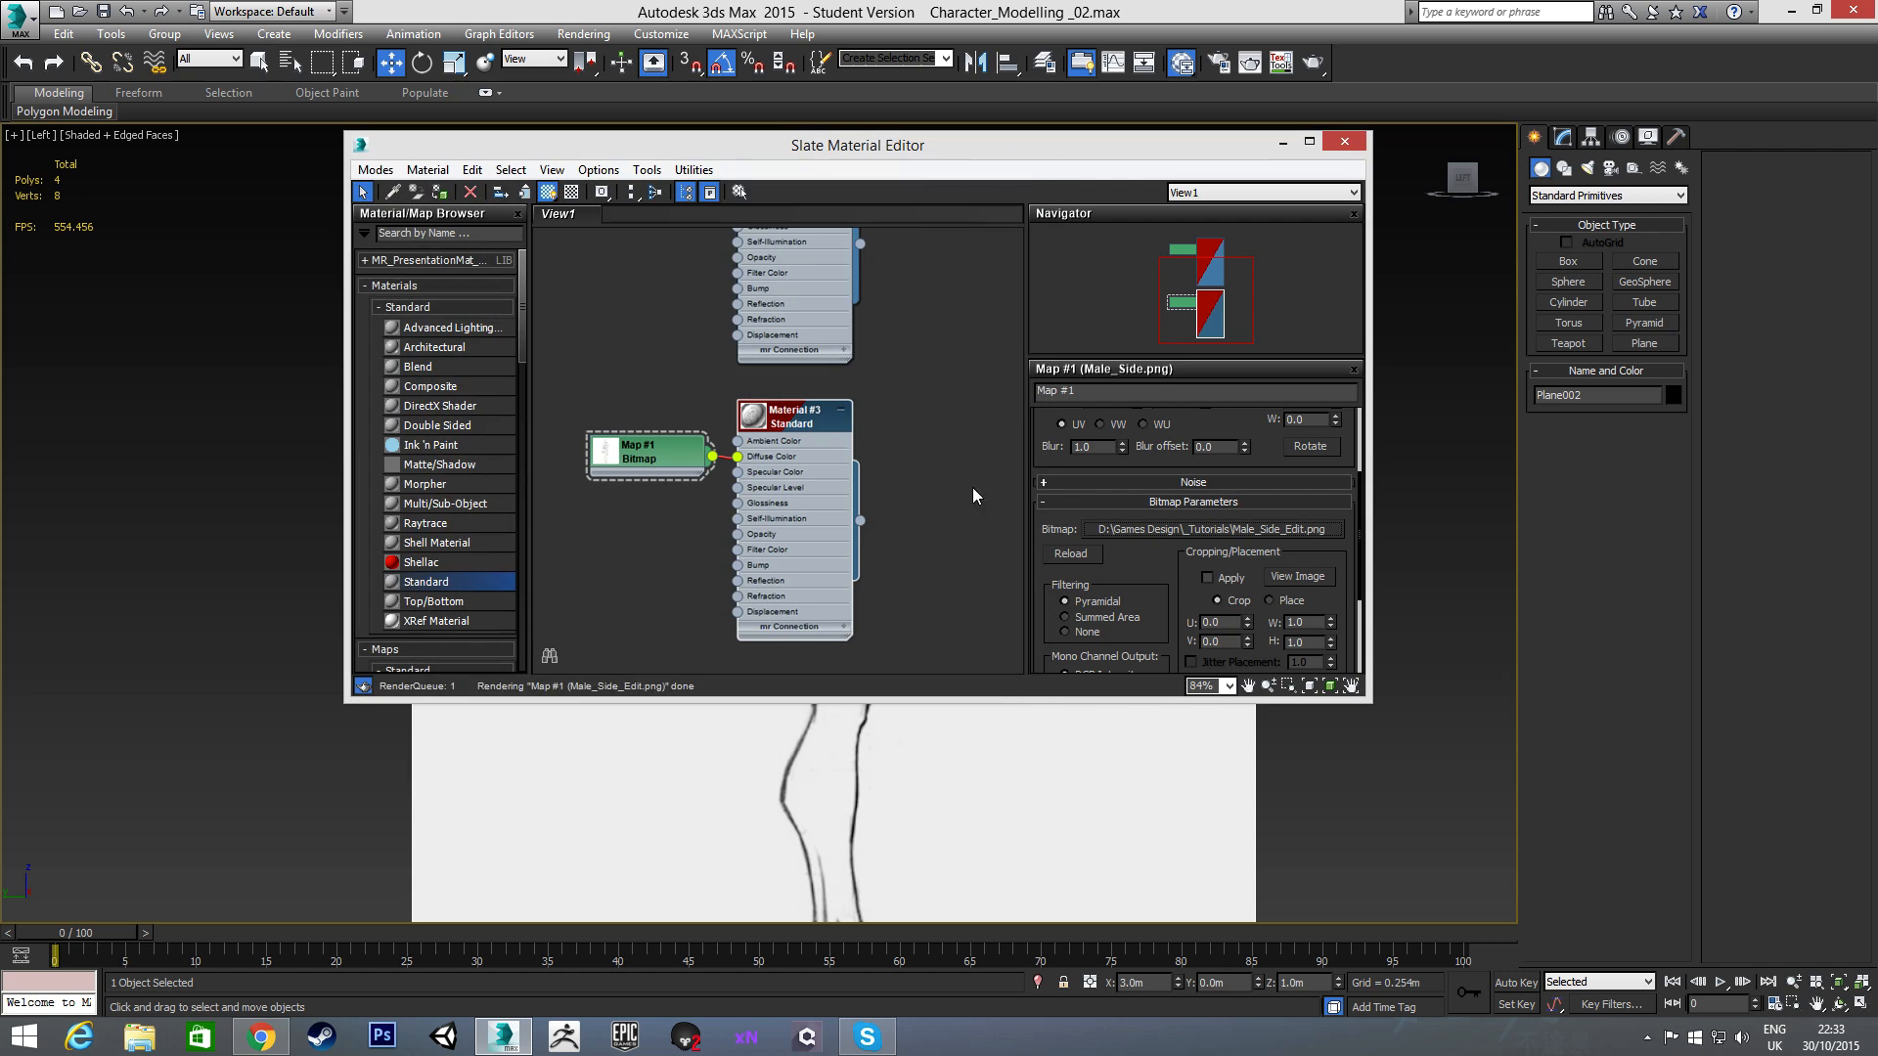
click(1345, 141)
middle_drag(994, 461, 1003, 446)
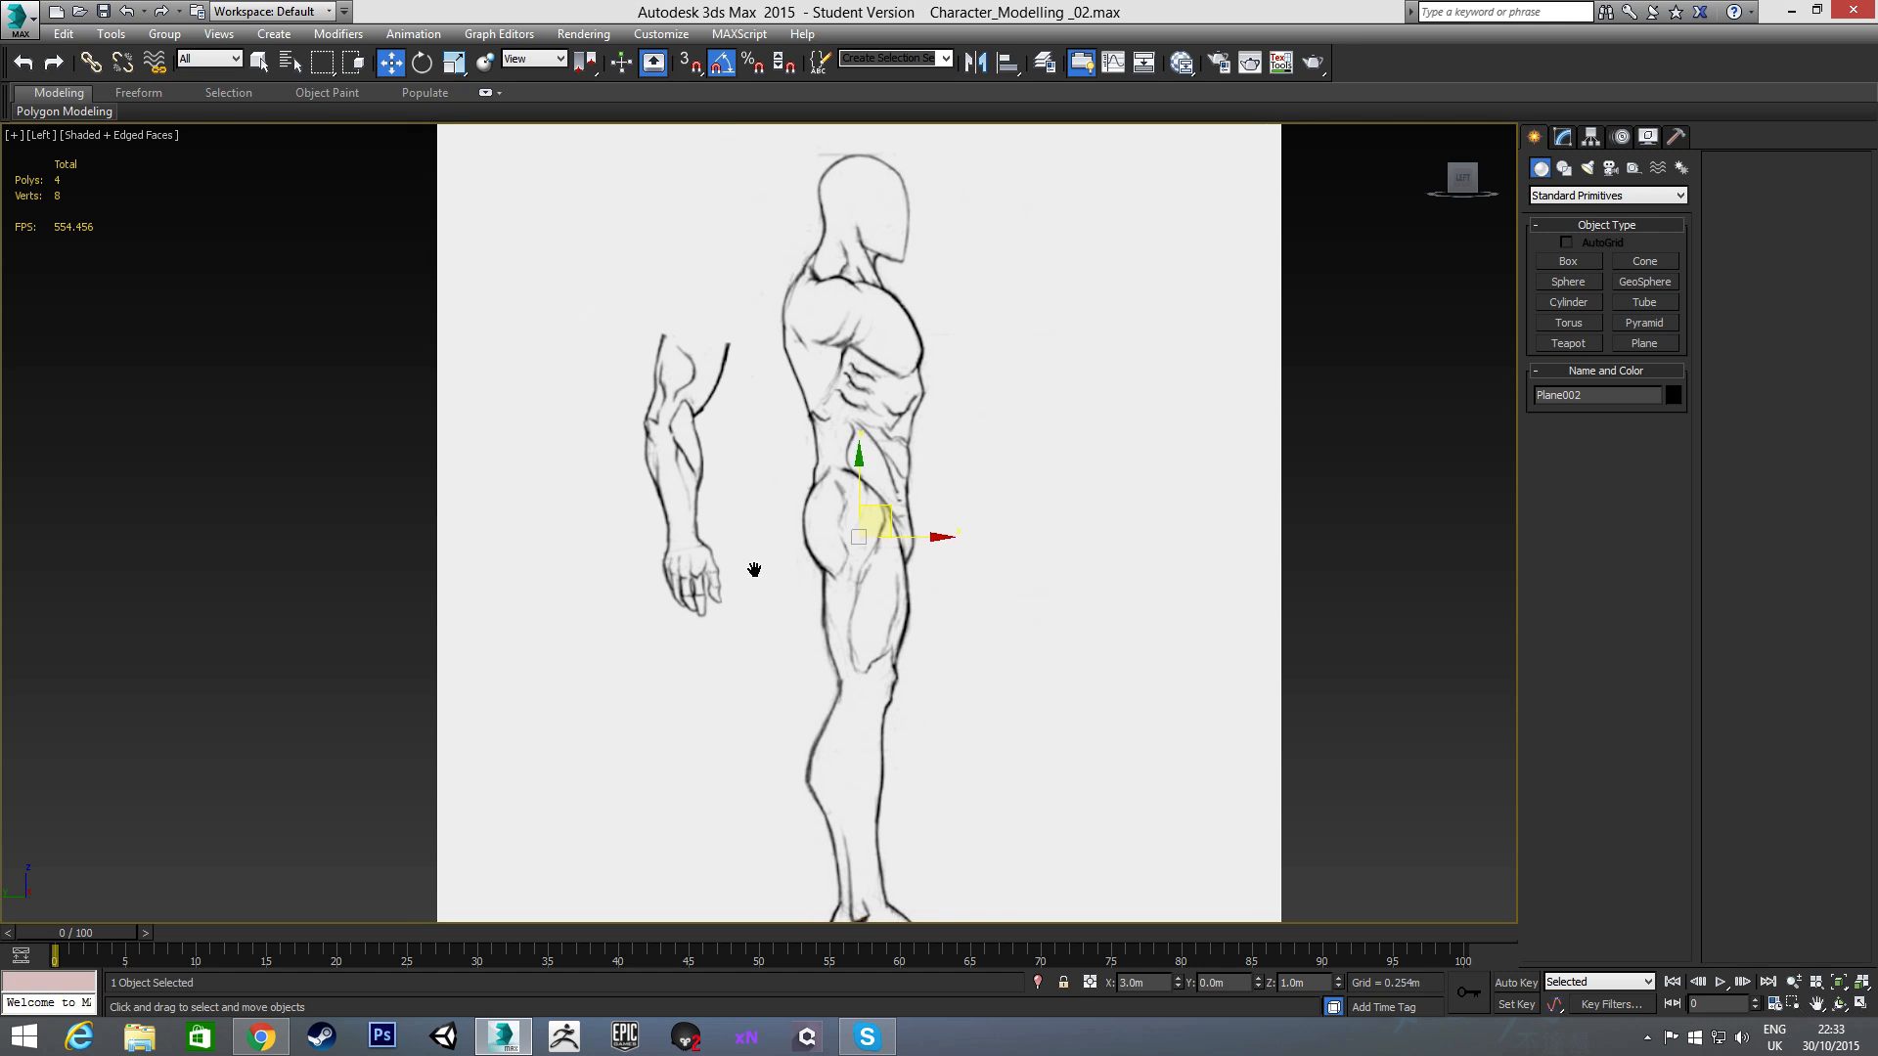
- In the Perspective view, select both reference planes and apply their object properties with Show Frozen in Gray off
scroll(759, 567, down, 2)
key(p)
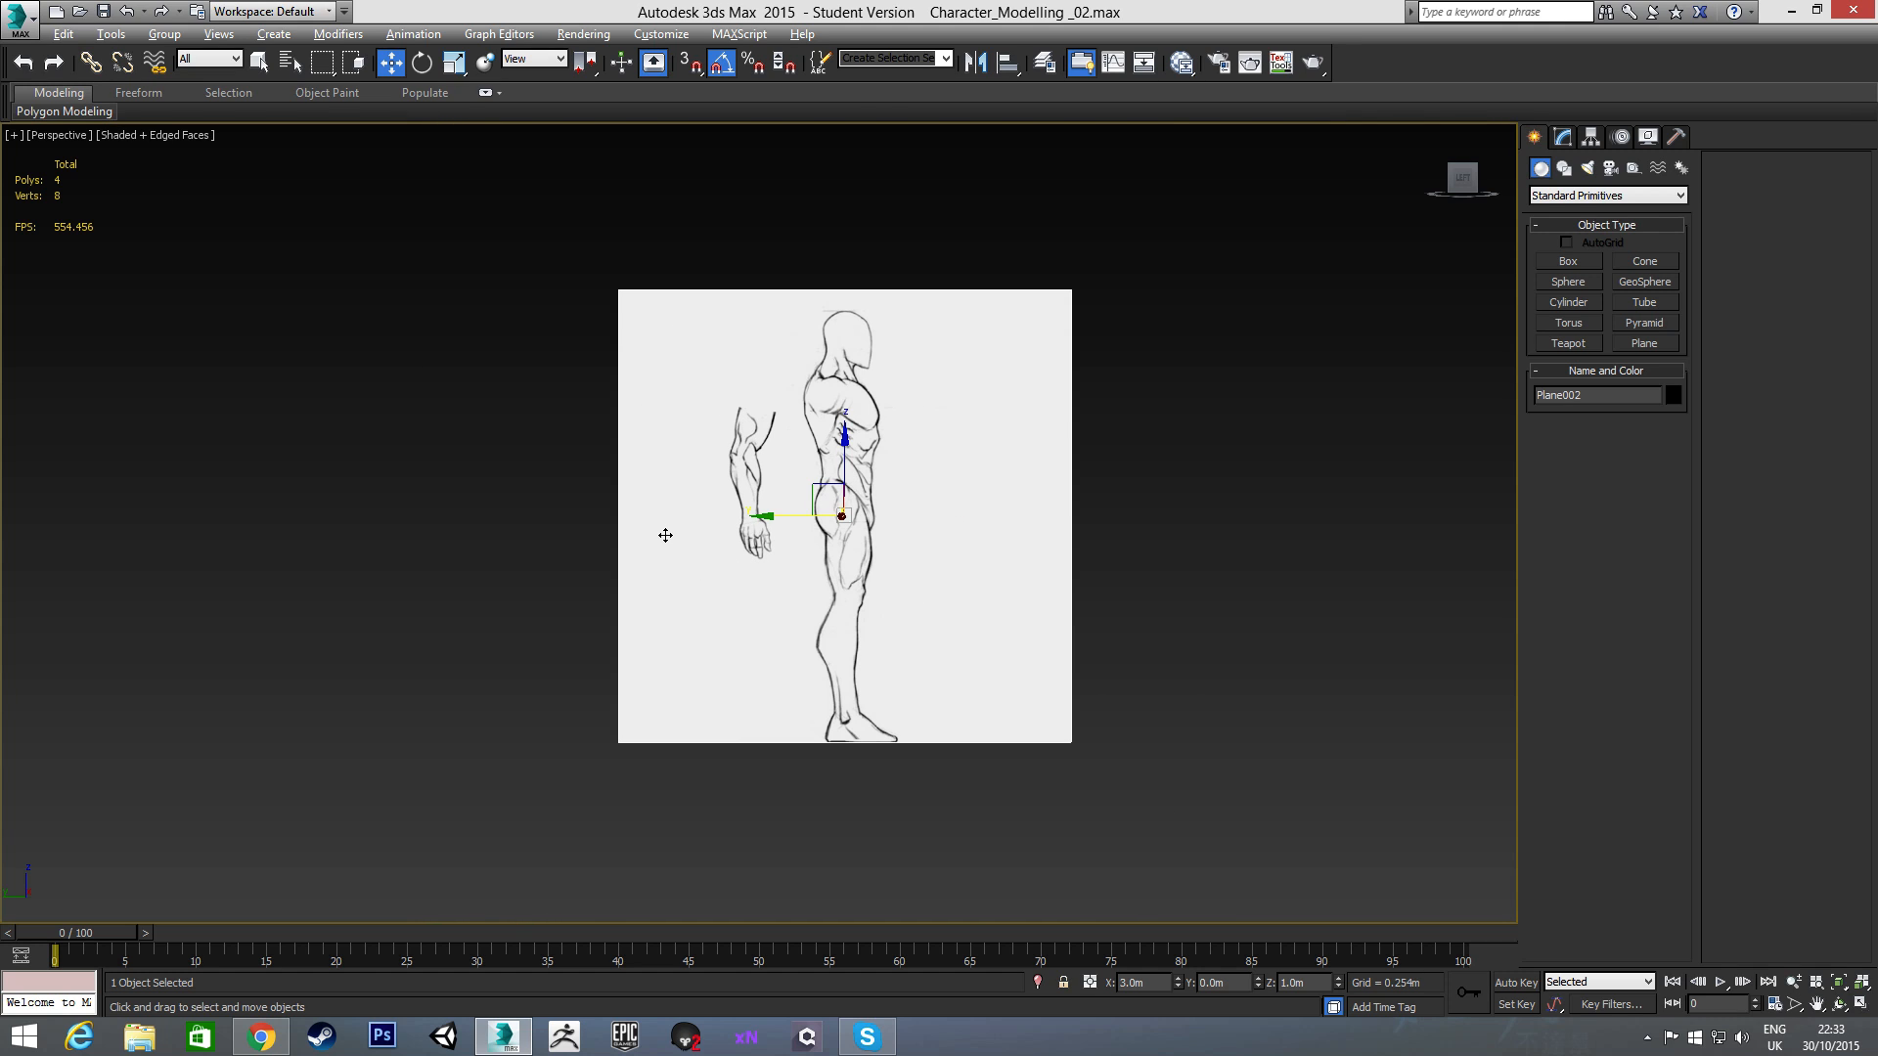
mouse_move(666, 535)
alt+middle_down()
mouse_move(570, 578)
mouse_move(754, 541)
mouse_move(710, 513)
mouse_move(784, 534)
alt+middle_up()
scroll(735, 501, up, 3)
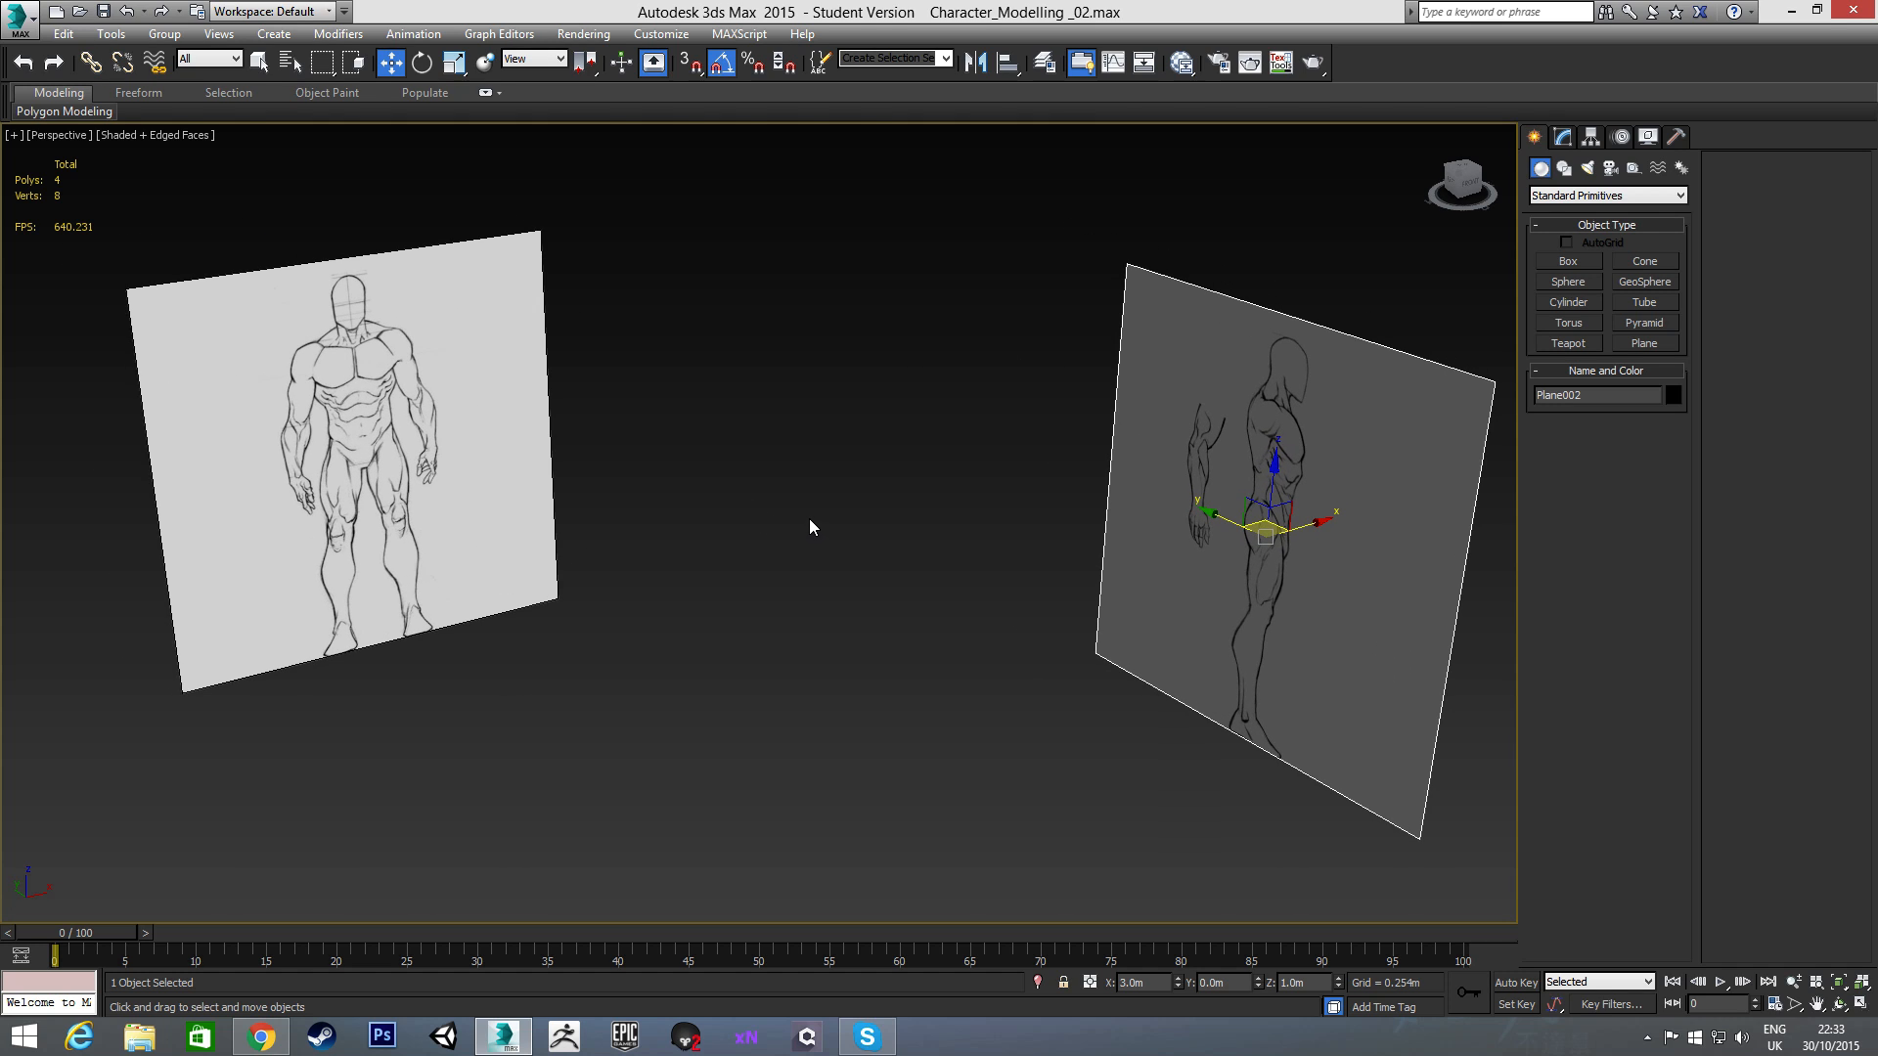
alt+middle_drag(813, 511, 818, 499)
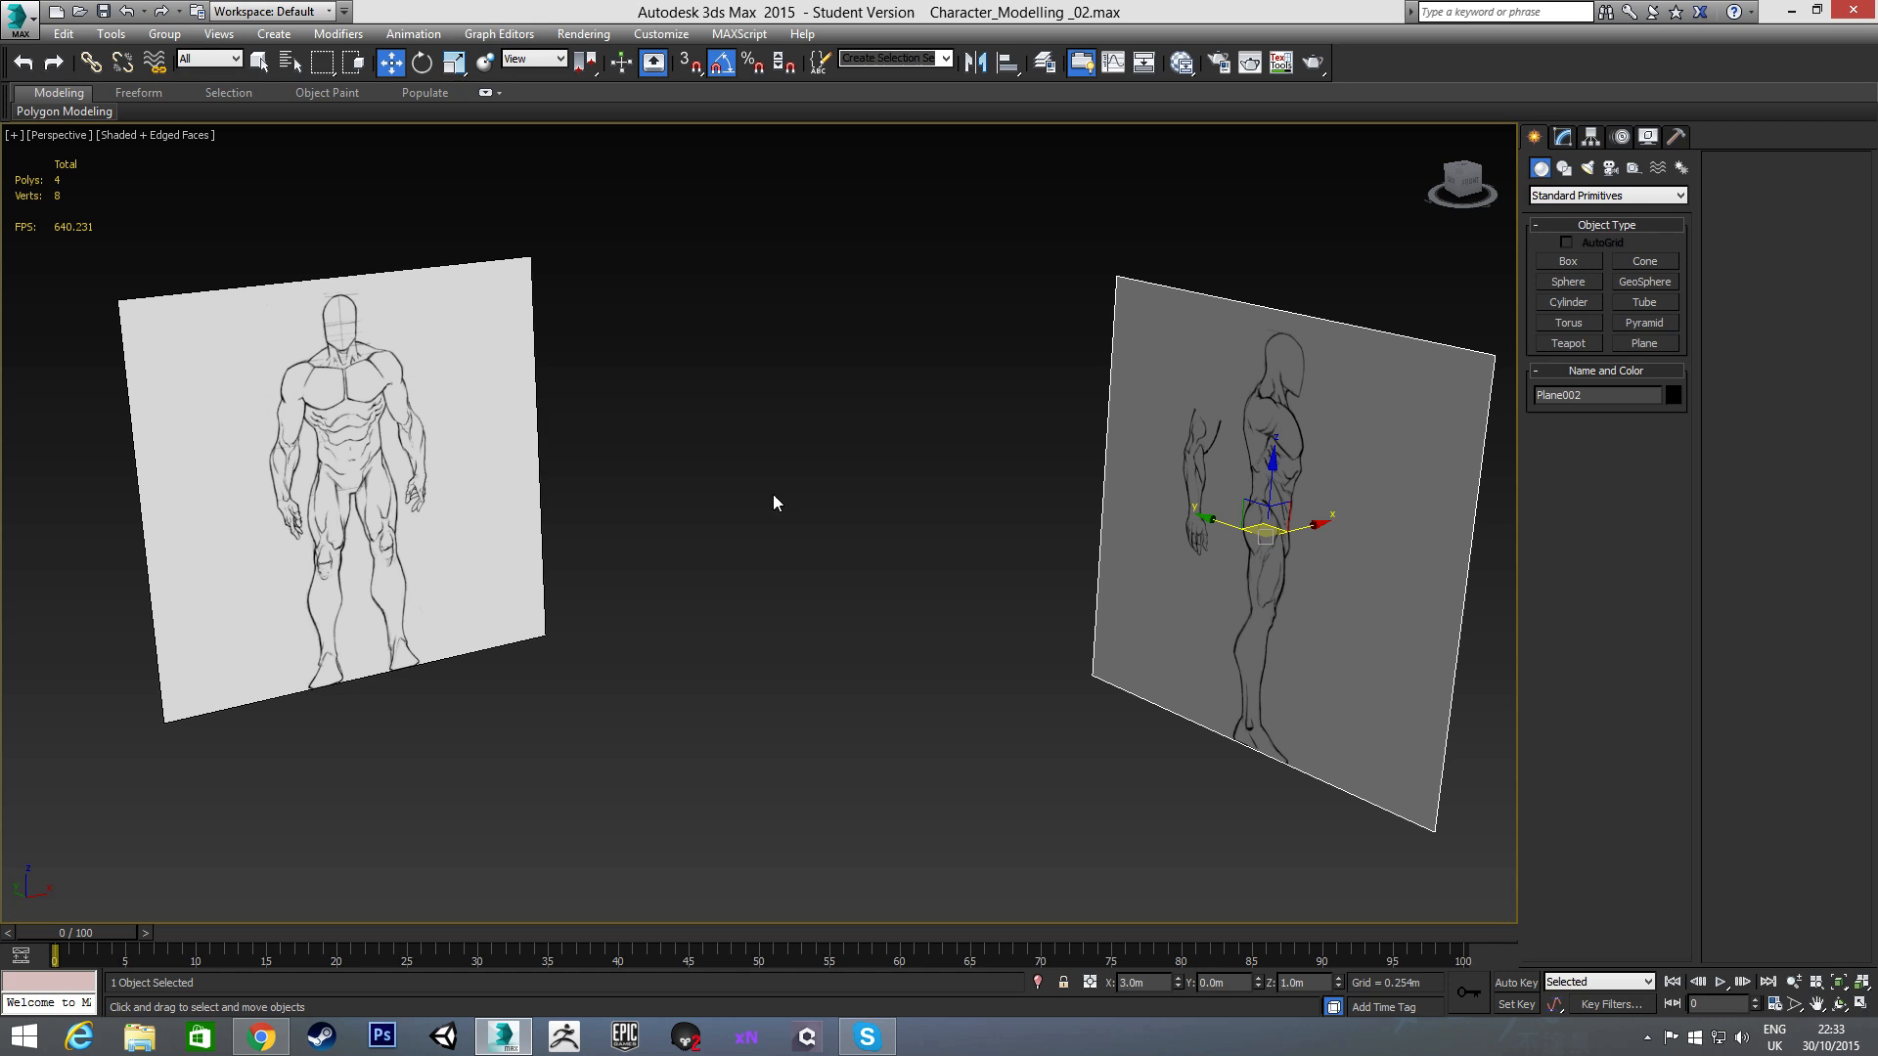
drag(1211, 413, 1211, 415)
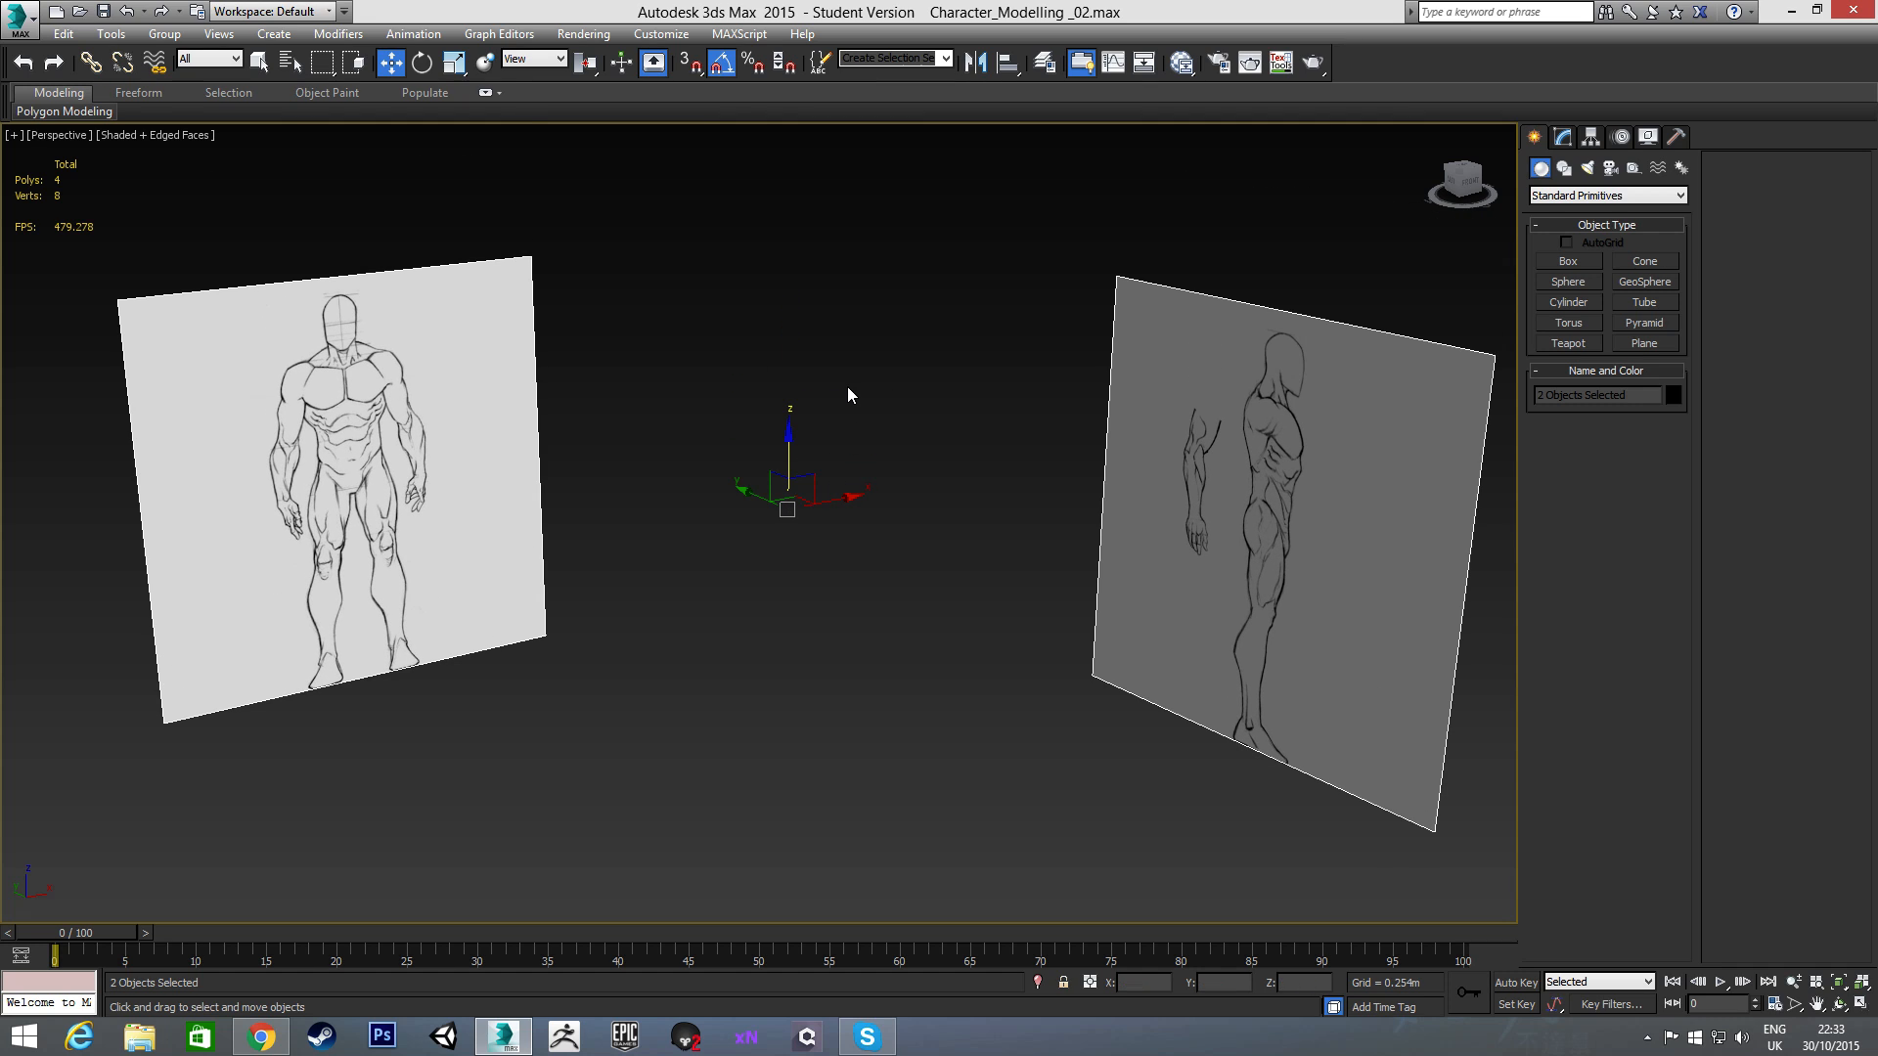
right_click(848, 394)
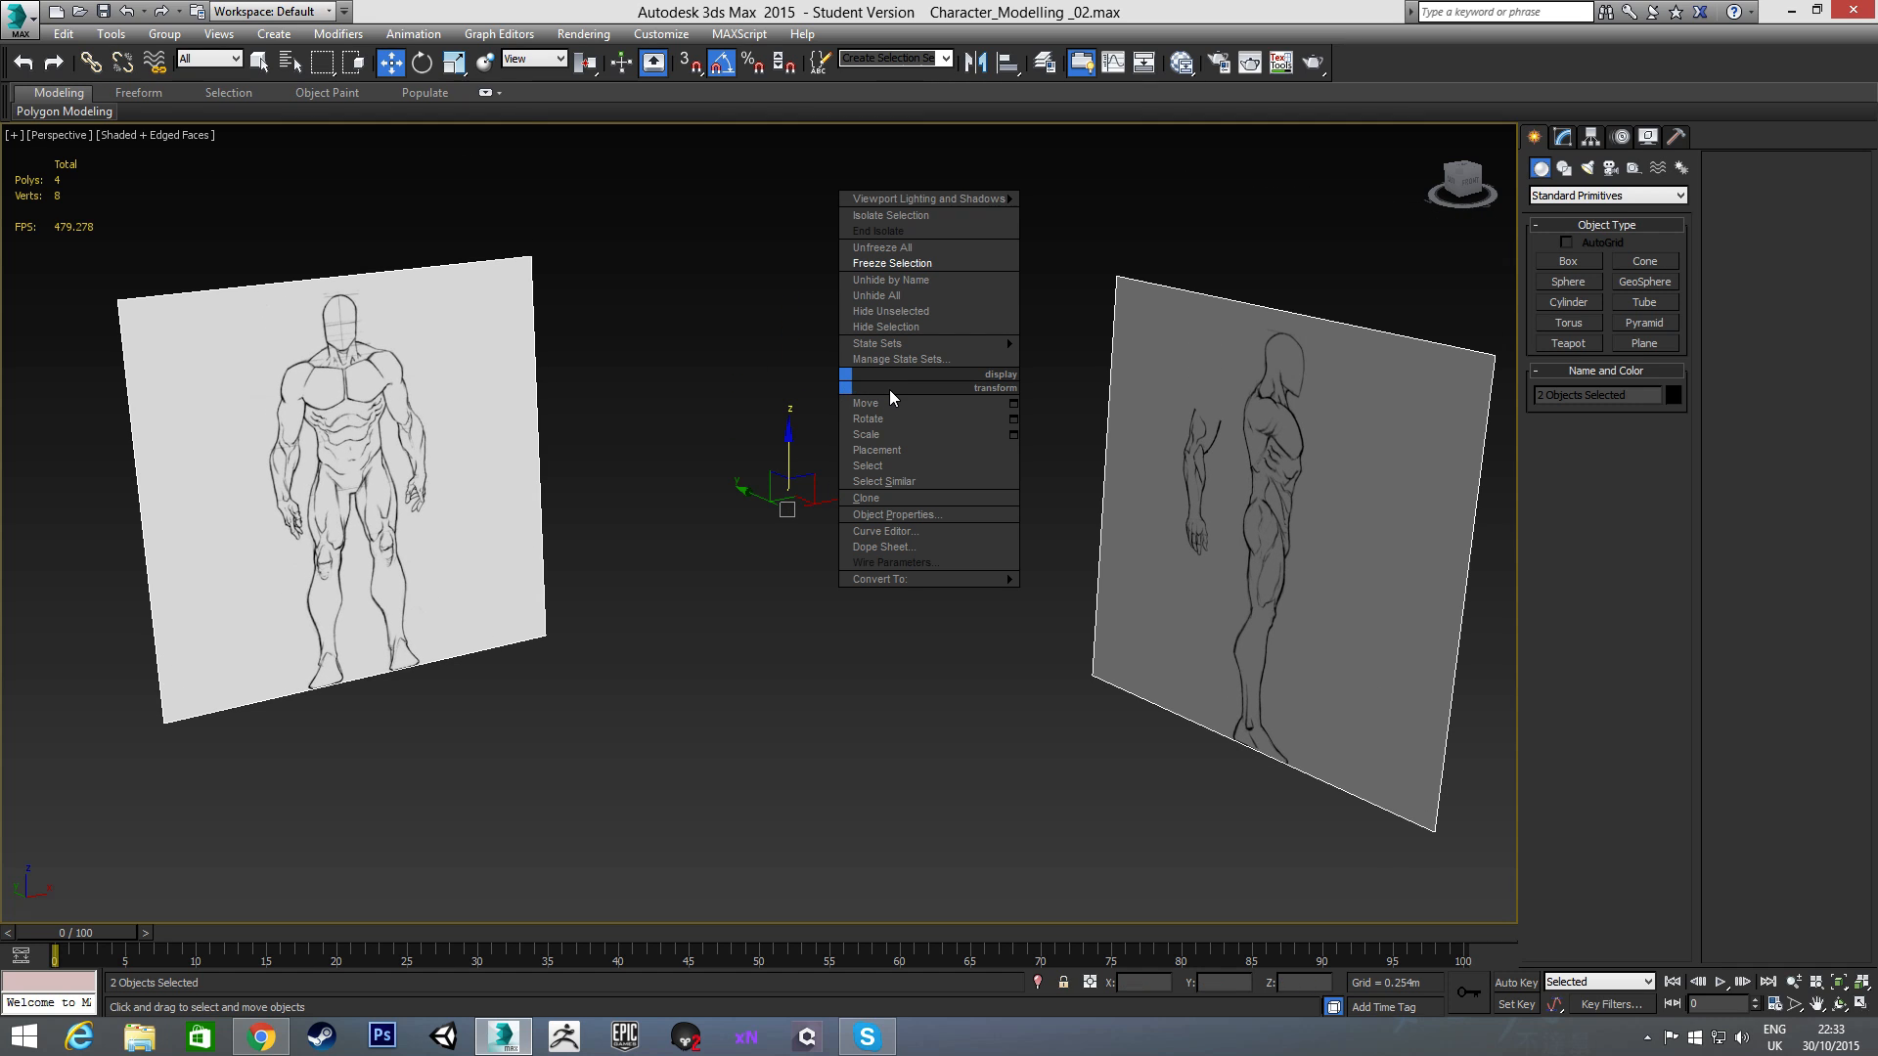
click(891, 515)
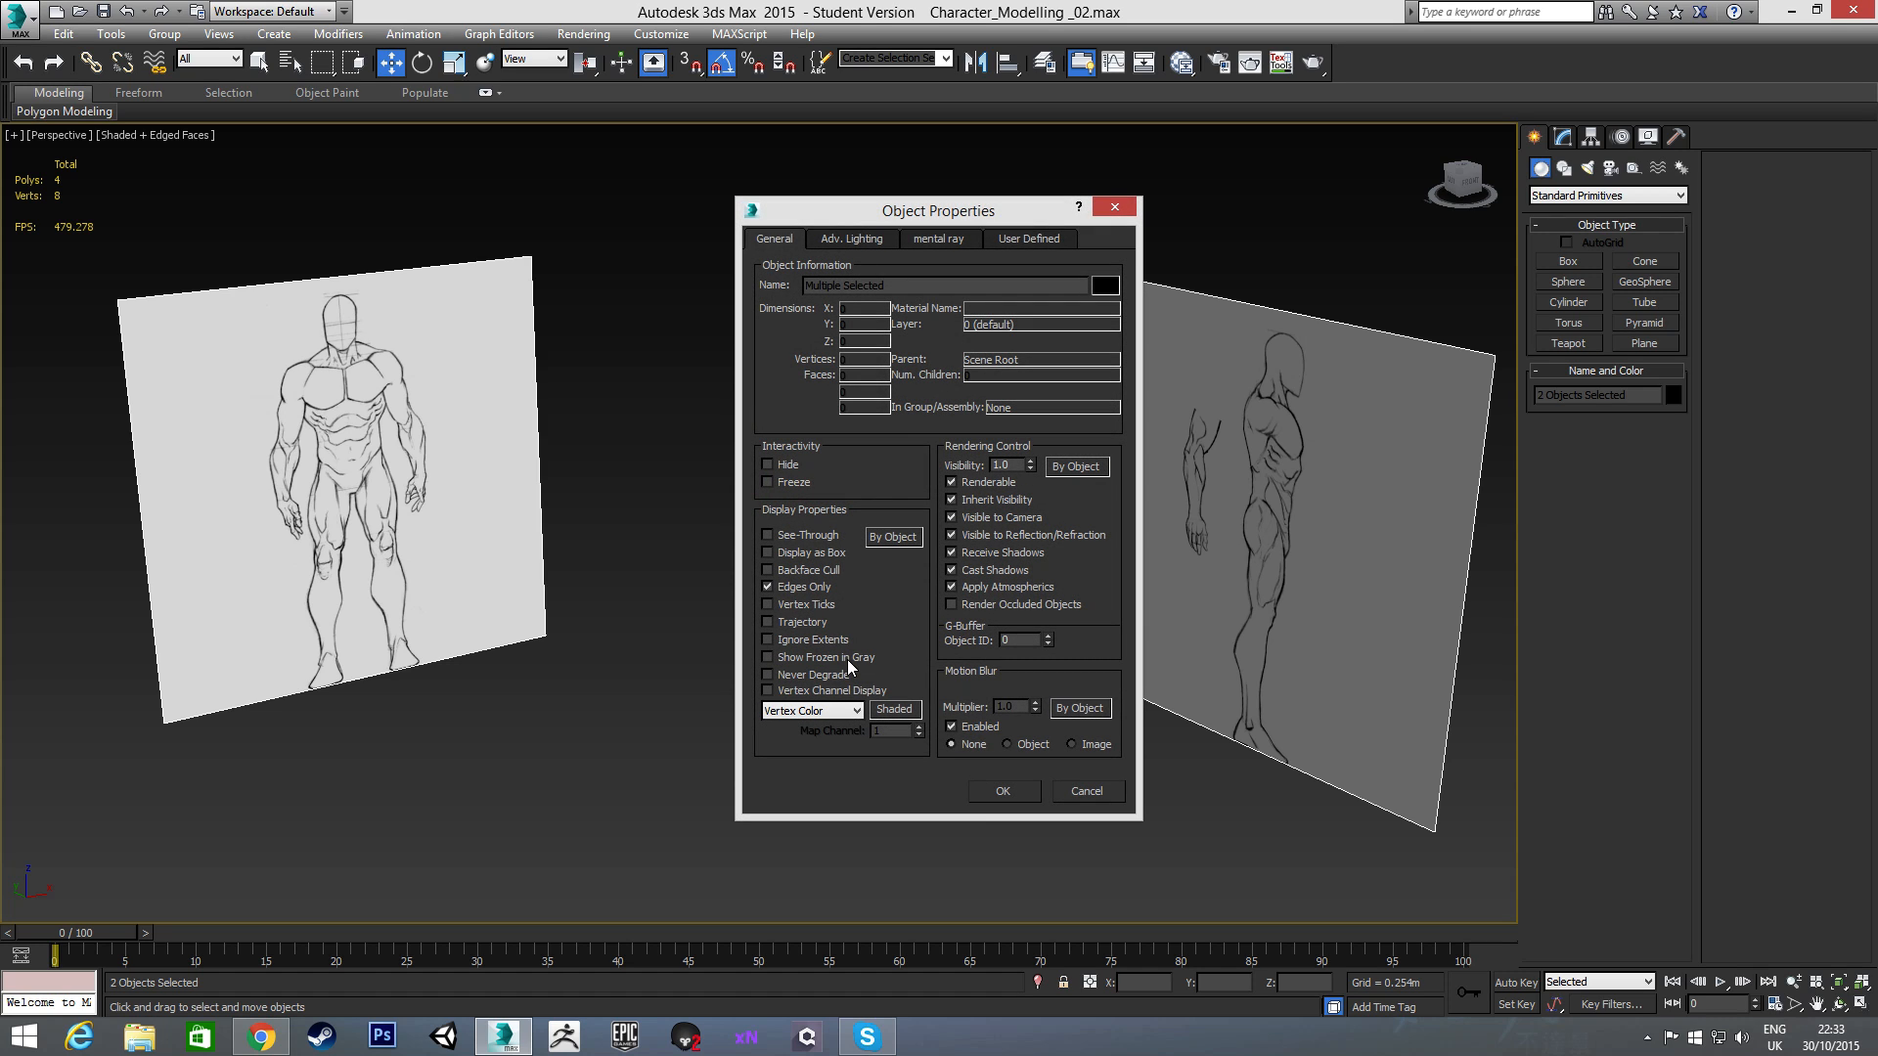
click(1005, 789)
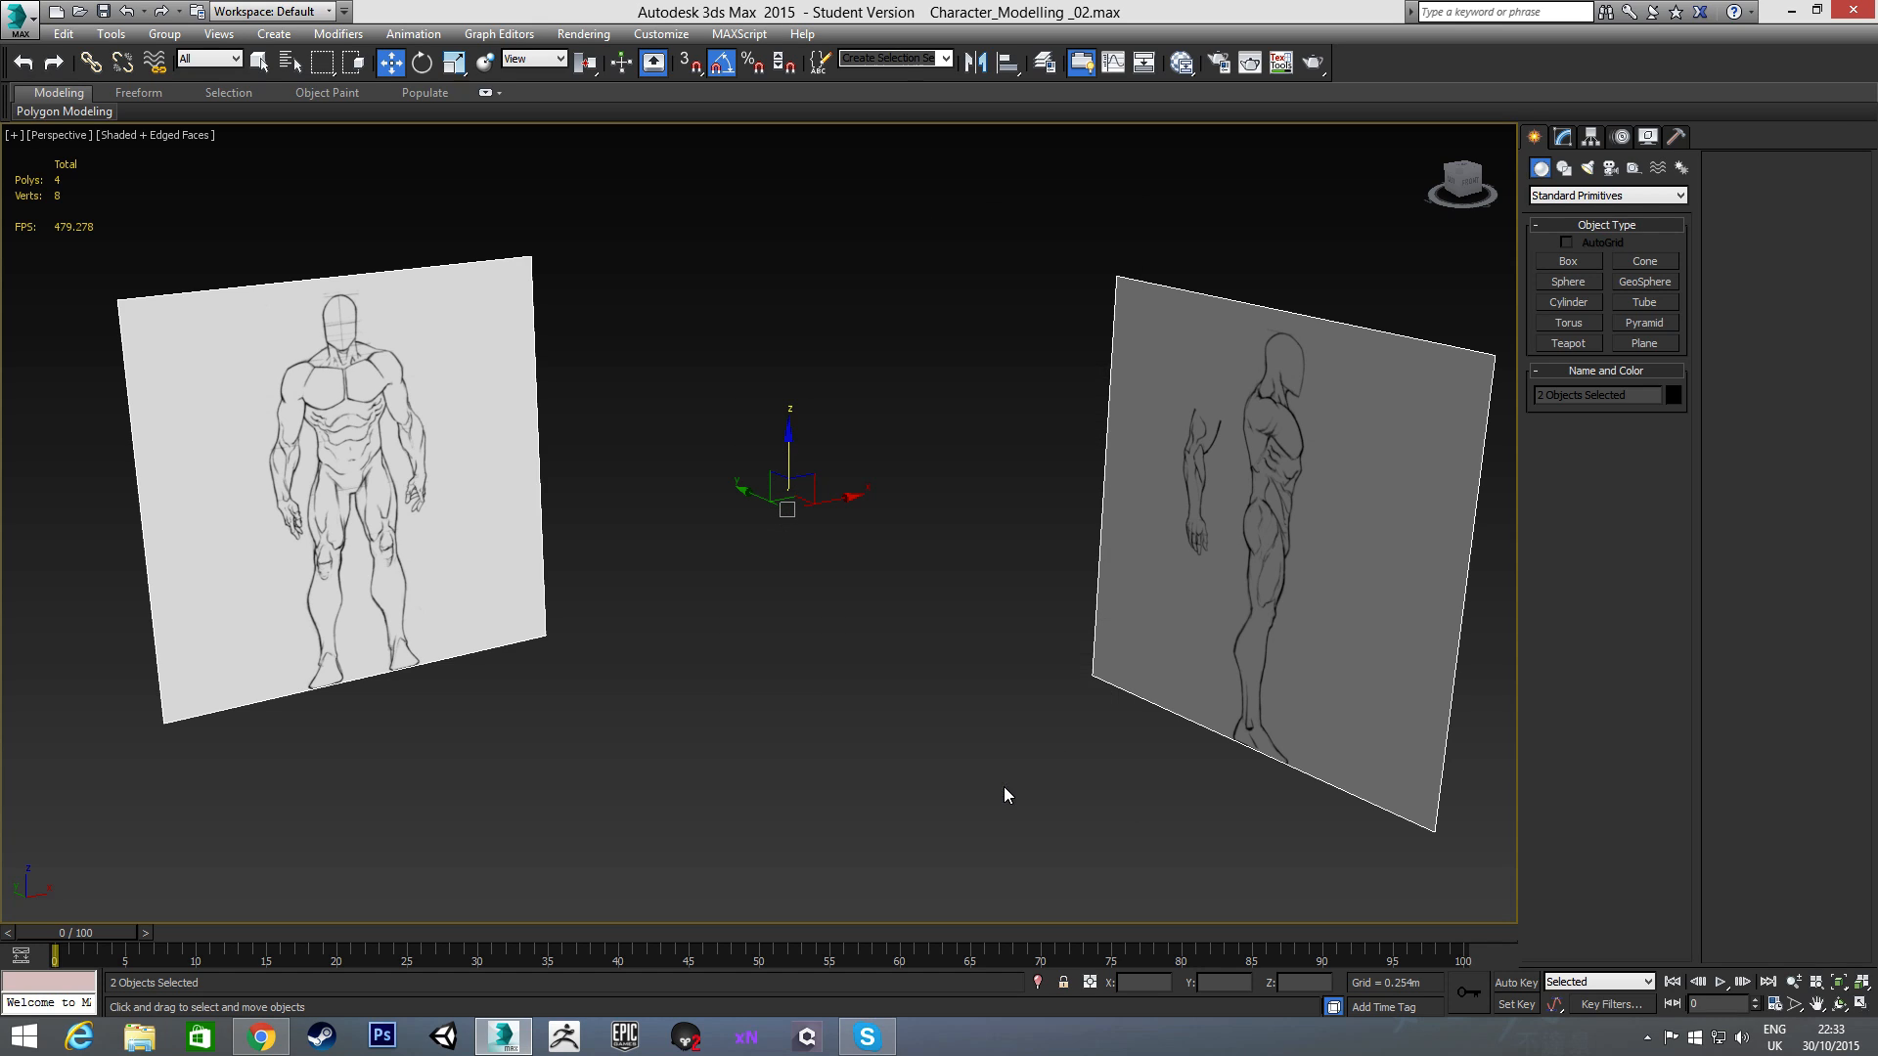
- Freeze both reference planes and try selecting them to check that they are locked
right_click(726, 471)
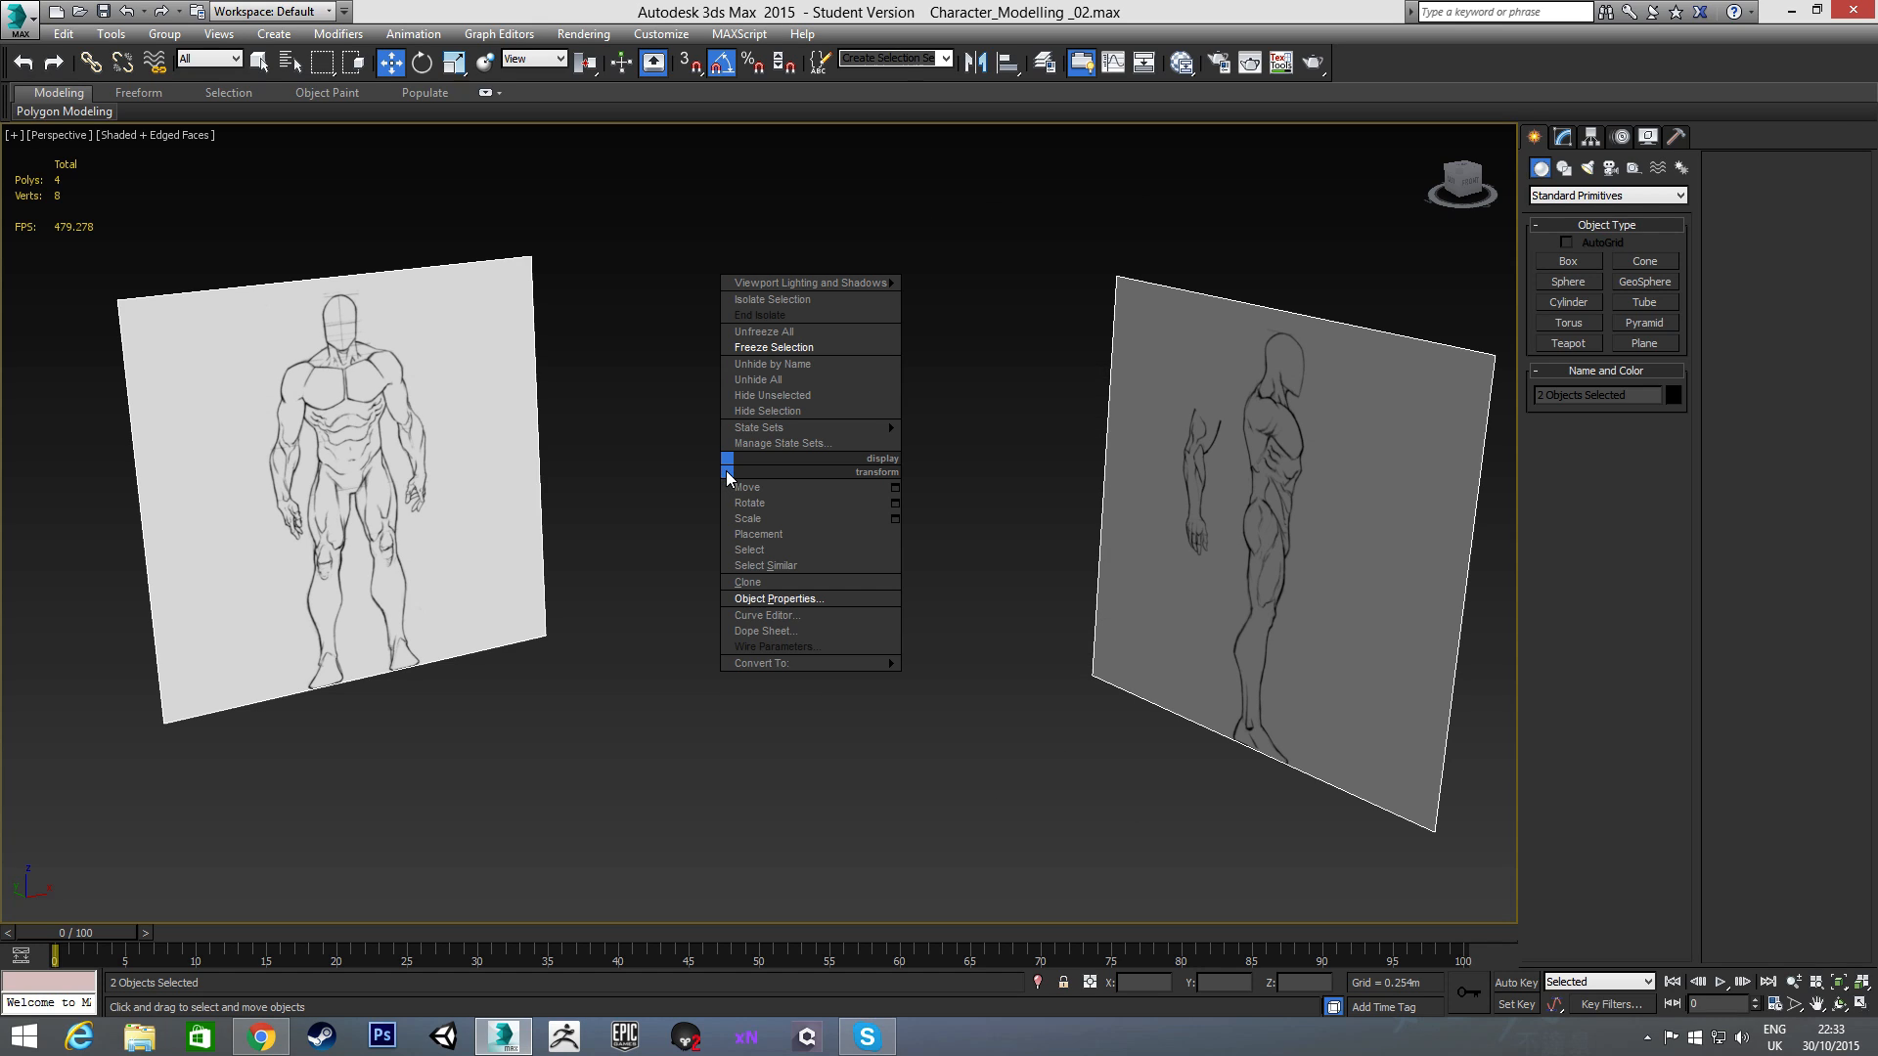
click(784, 349)
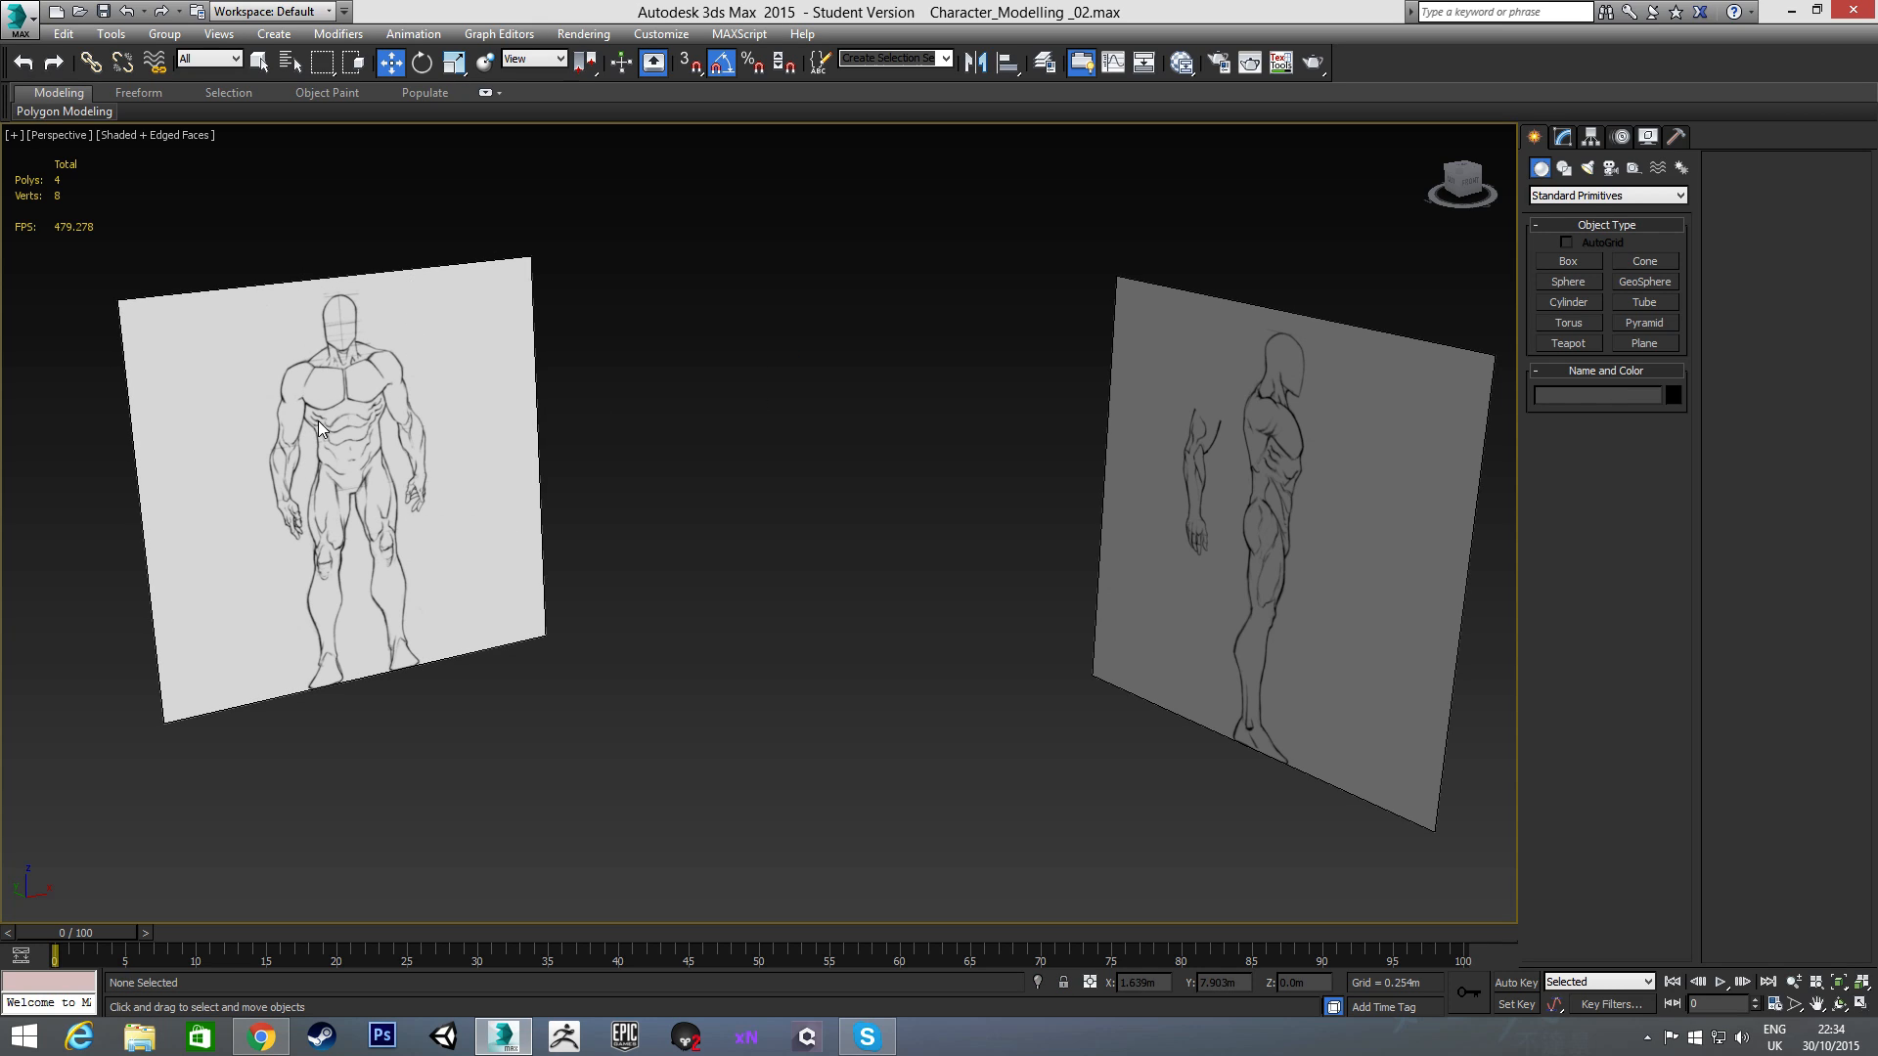
drag(1154, 475, 1275, 497)
drag(973, 386, 1162, 460)
- In the Front view, create a cylinder over the upper arm drawing, about 0.06 m in radius and 0.118 m high
key(f)
scroll(876, 445, up, 2)
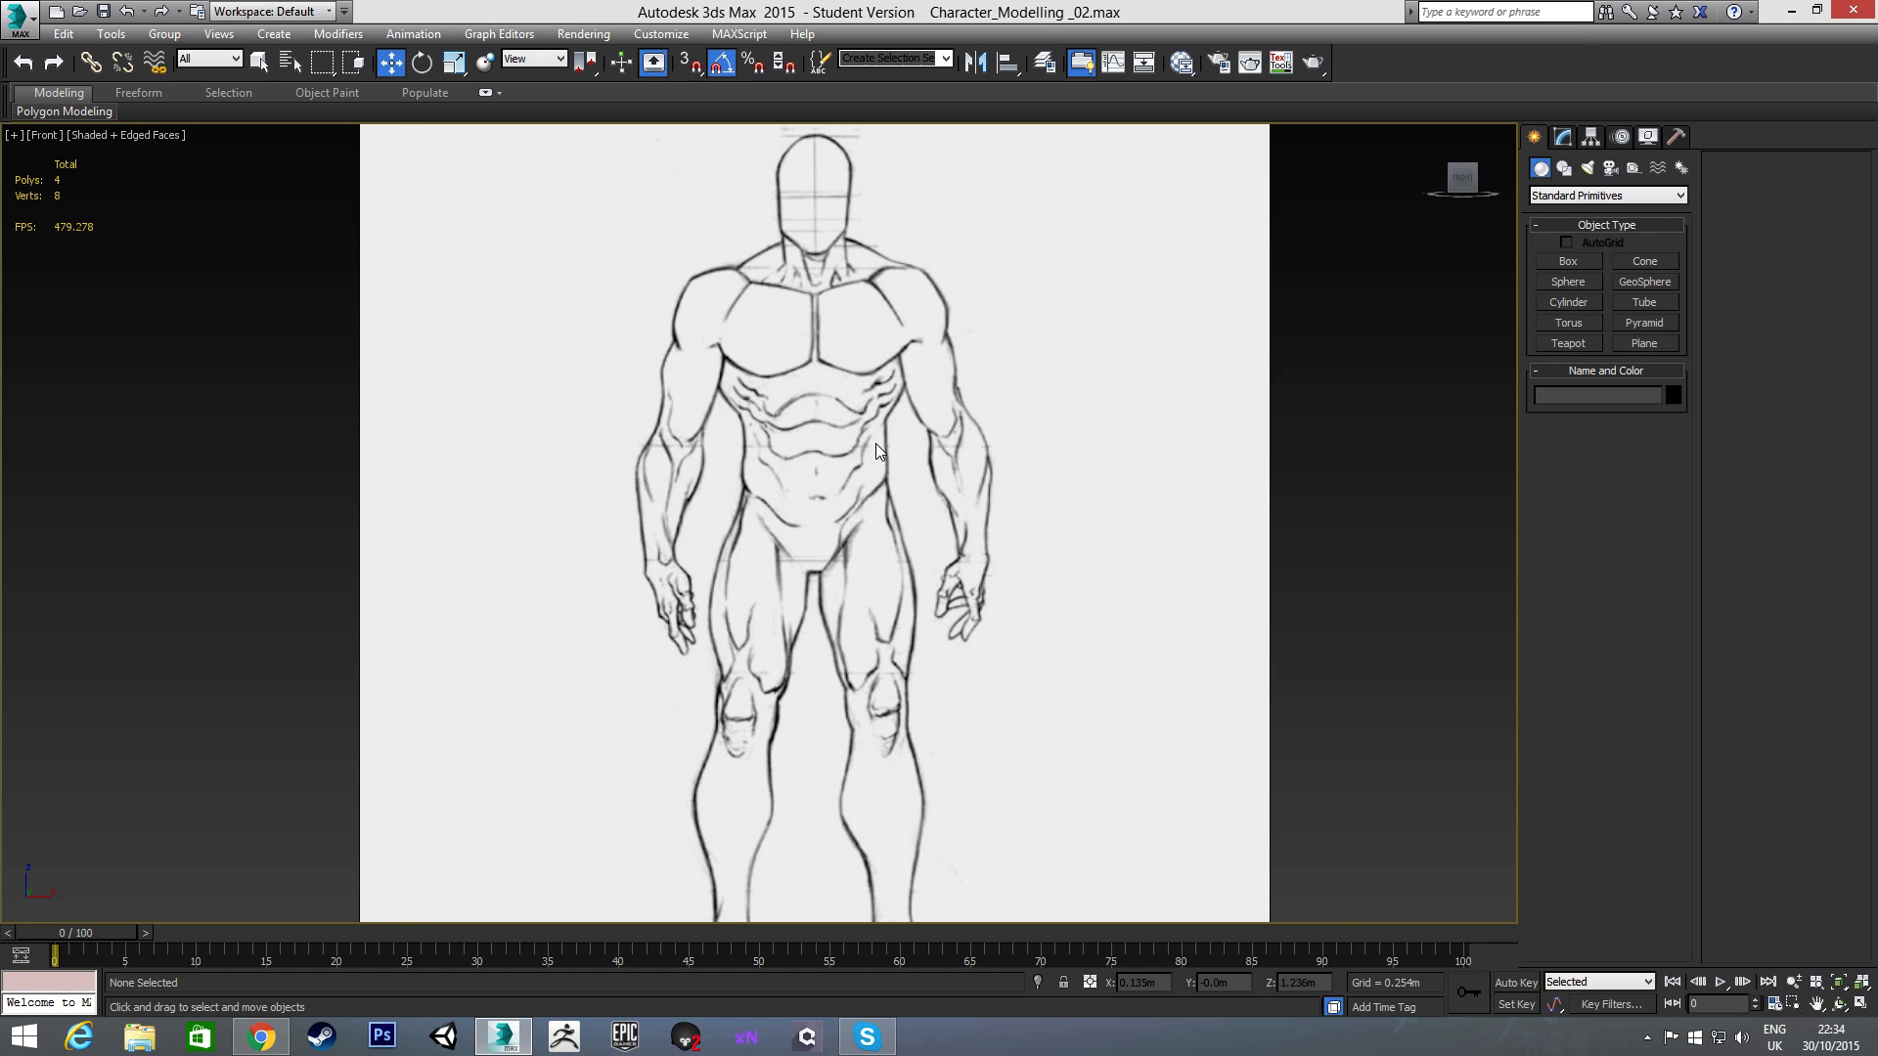
middle_drag(742, 447, 791, 461)
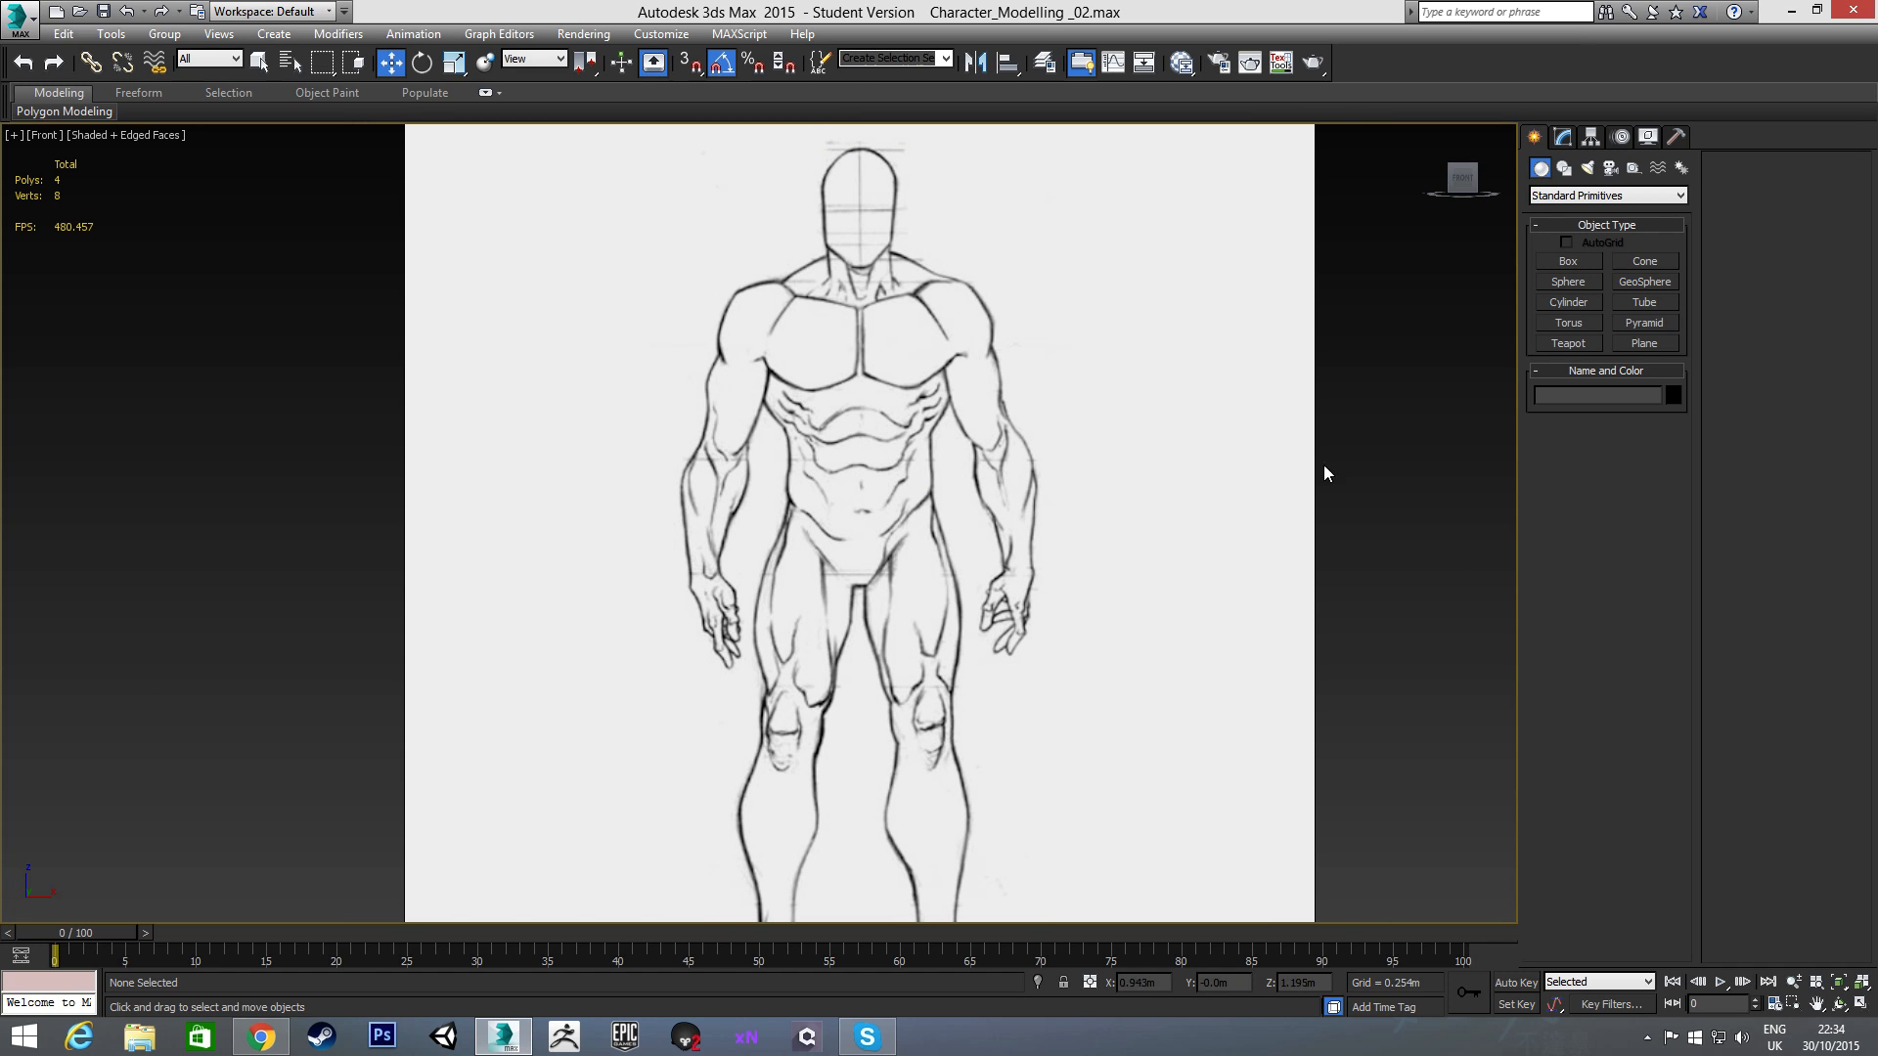
click(1568, 302)
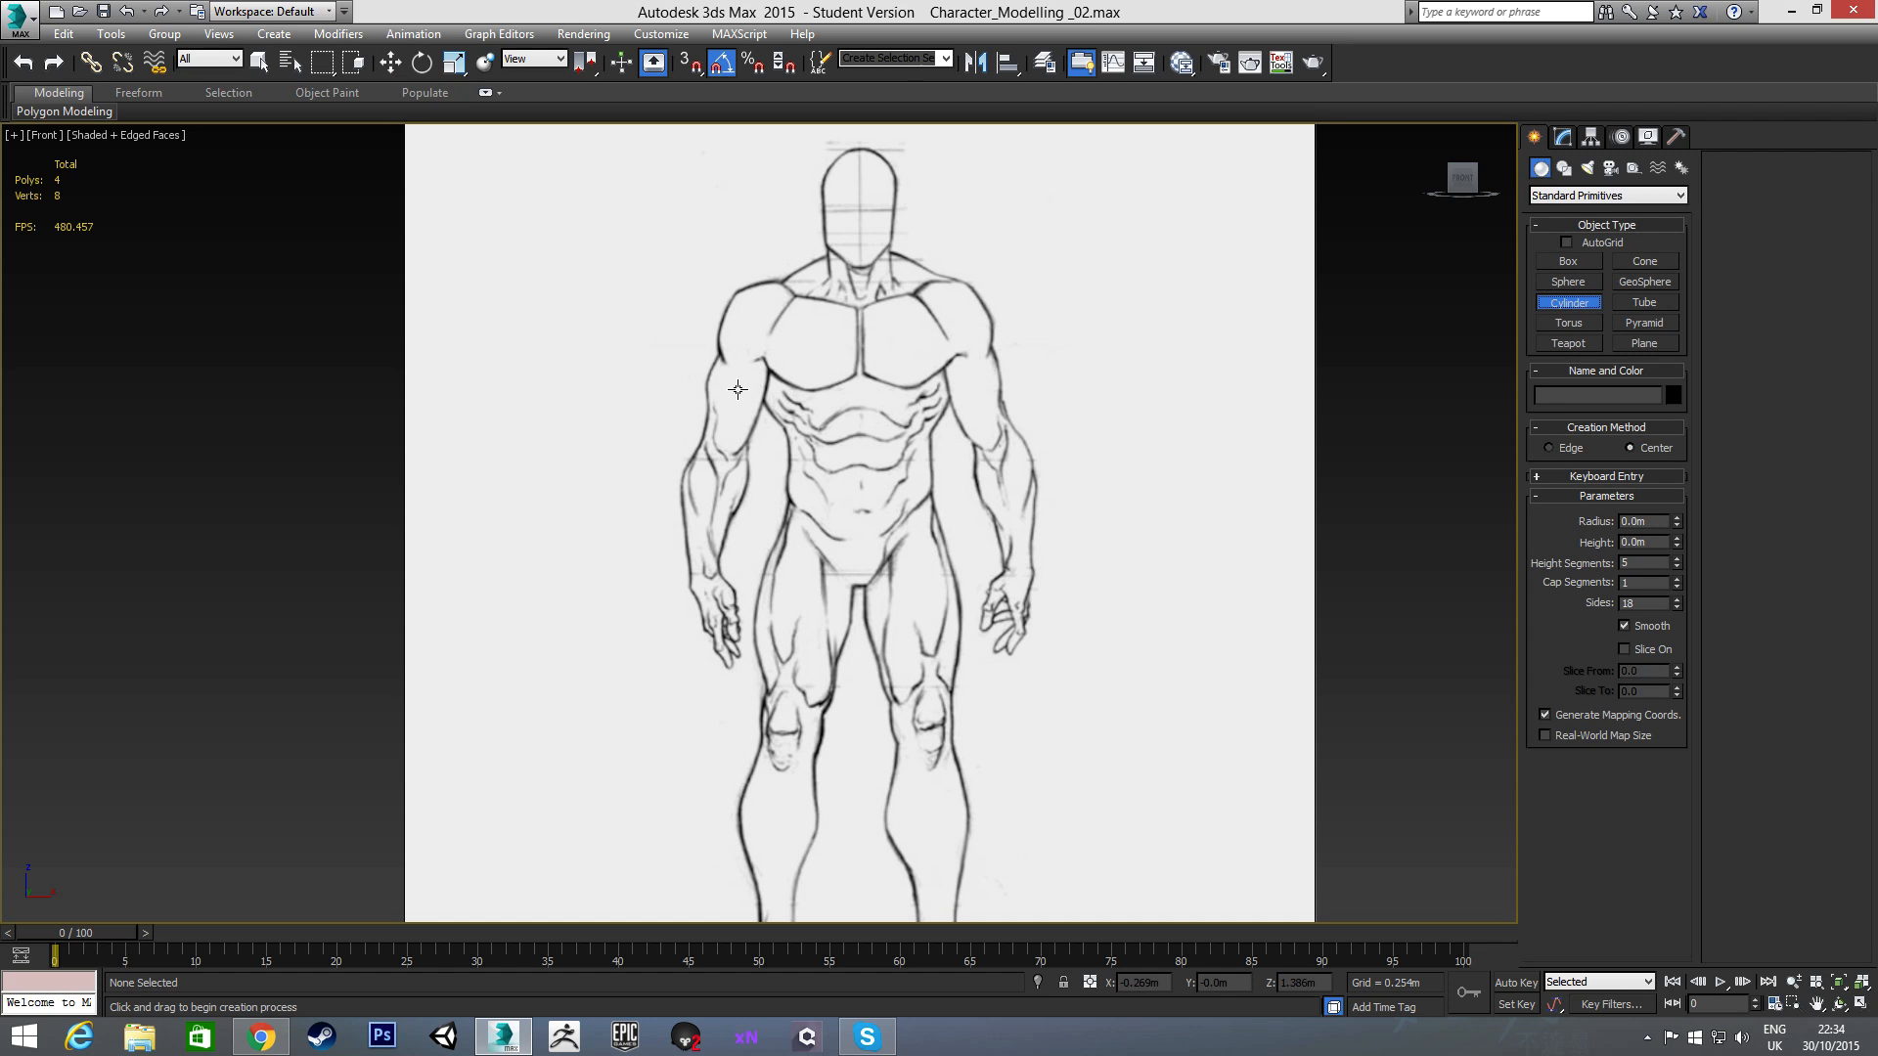
mouse_move(736, 388)
mouse_down()
mouse_move(761, 423)
mouse_move(746, 413)
mouse_up()
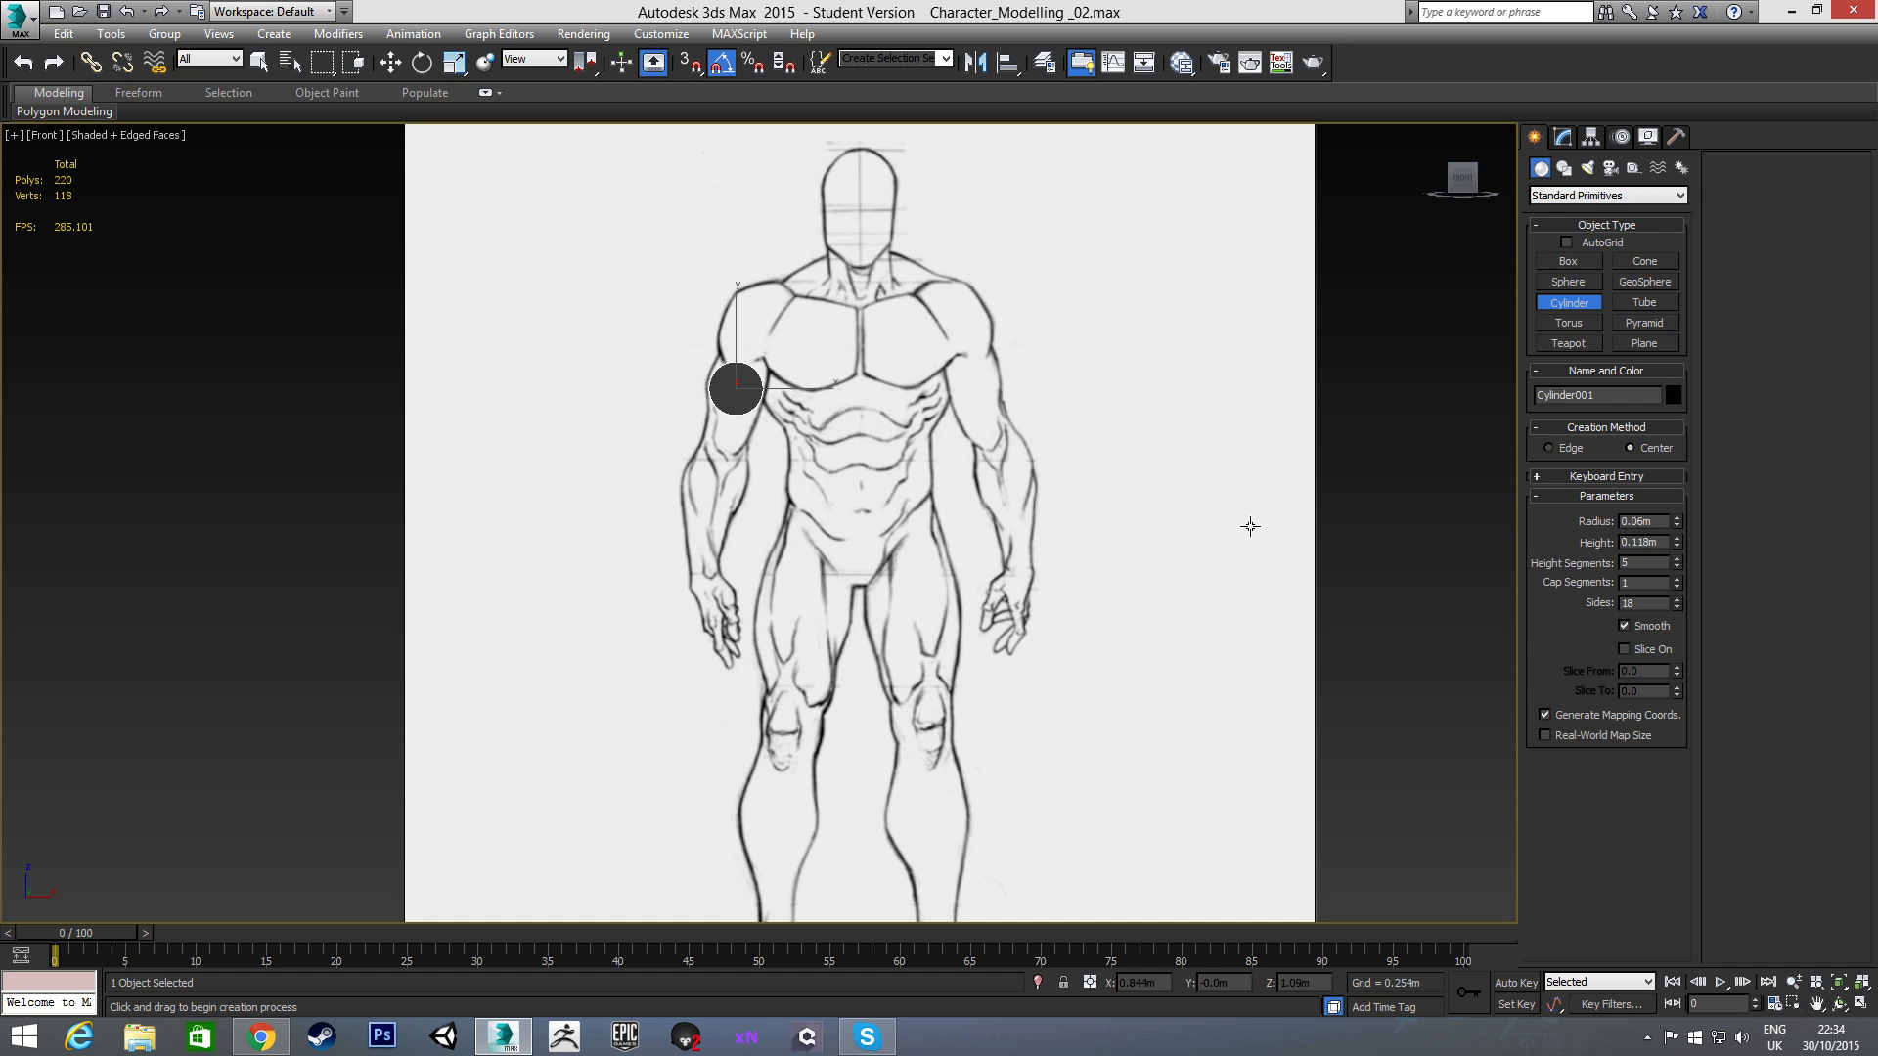
- Reduce the cylinder to 8 sides
middle_drag(783, 389, 784, 389)
scroll(784, 389, up, 5)
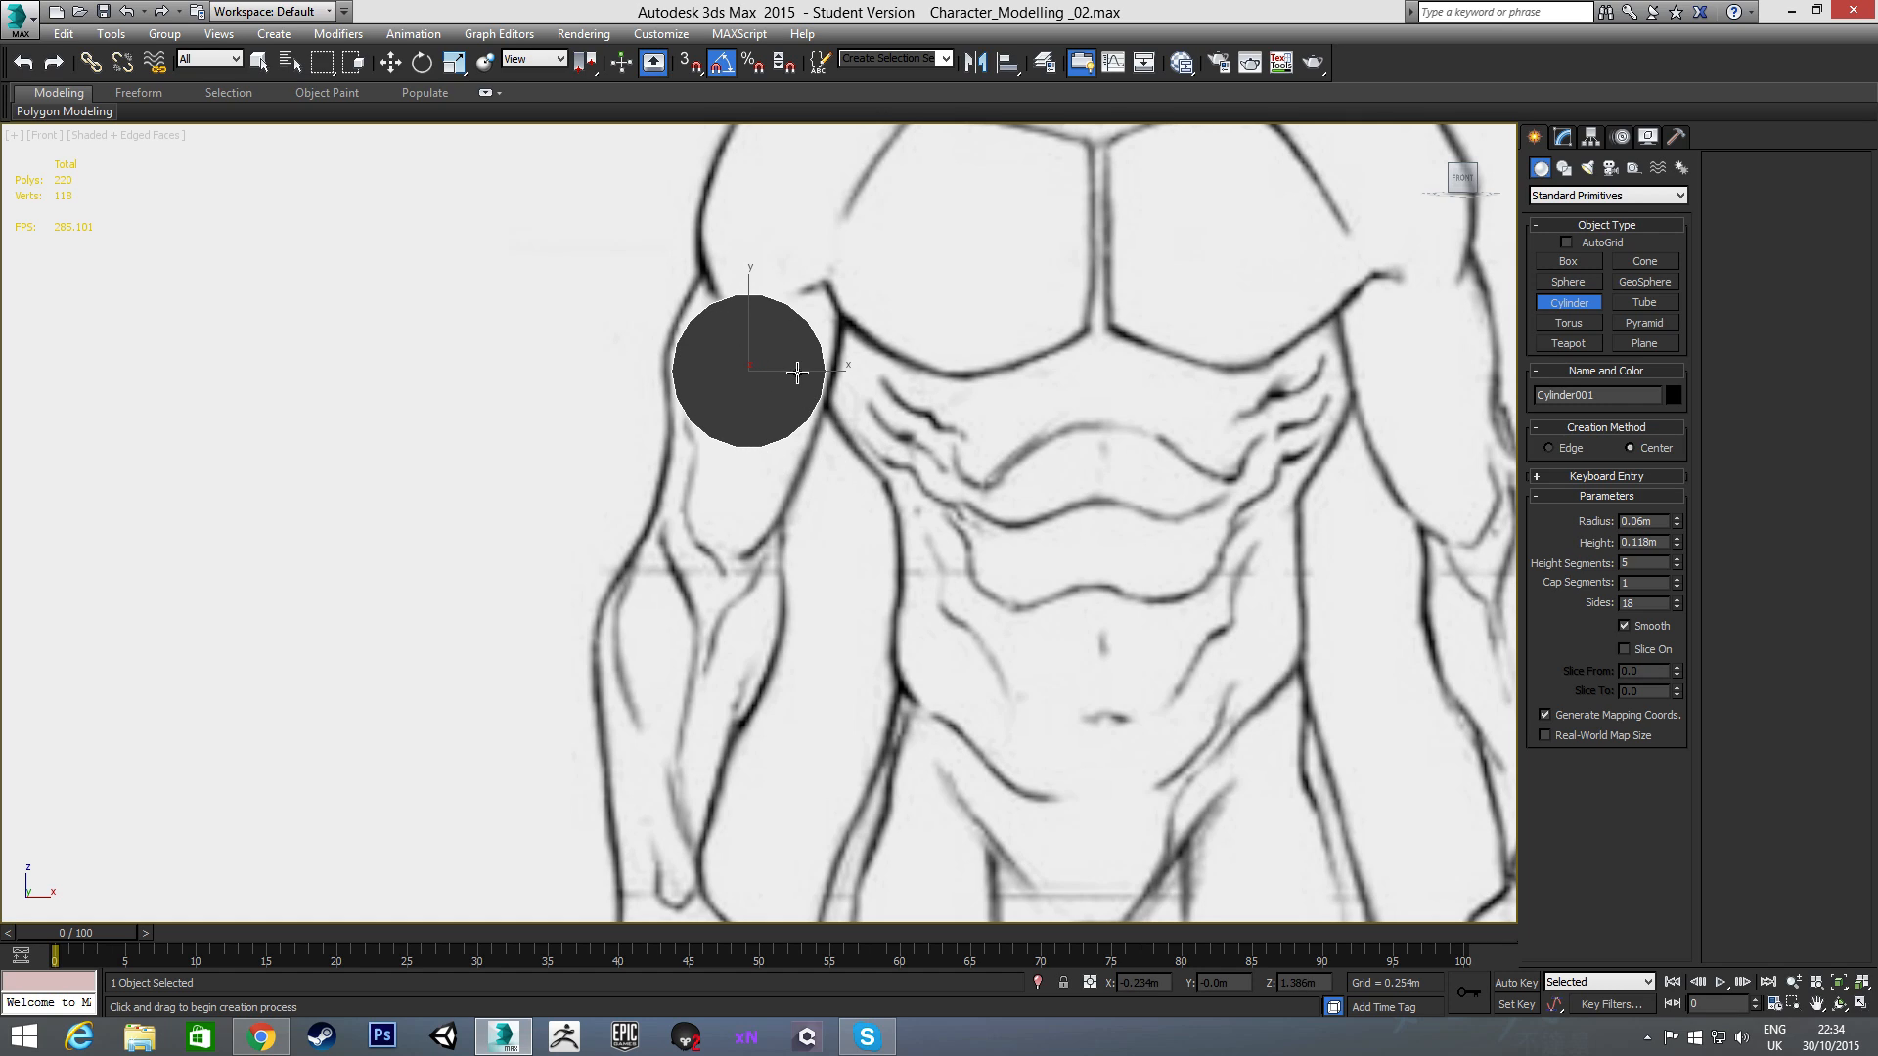
click(1677, 608)
click(1677, 608)
click(1677, 609)
click(1677, 608)
click(1677, 609)
click(1677, 609)
click(1677, 608)
click(1677, 609)
click(1677, 609)
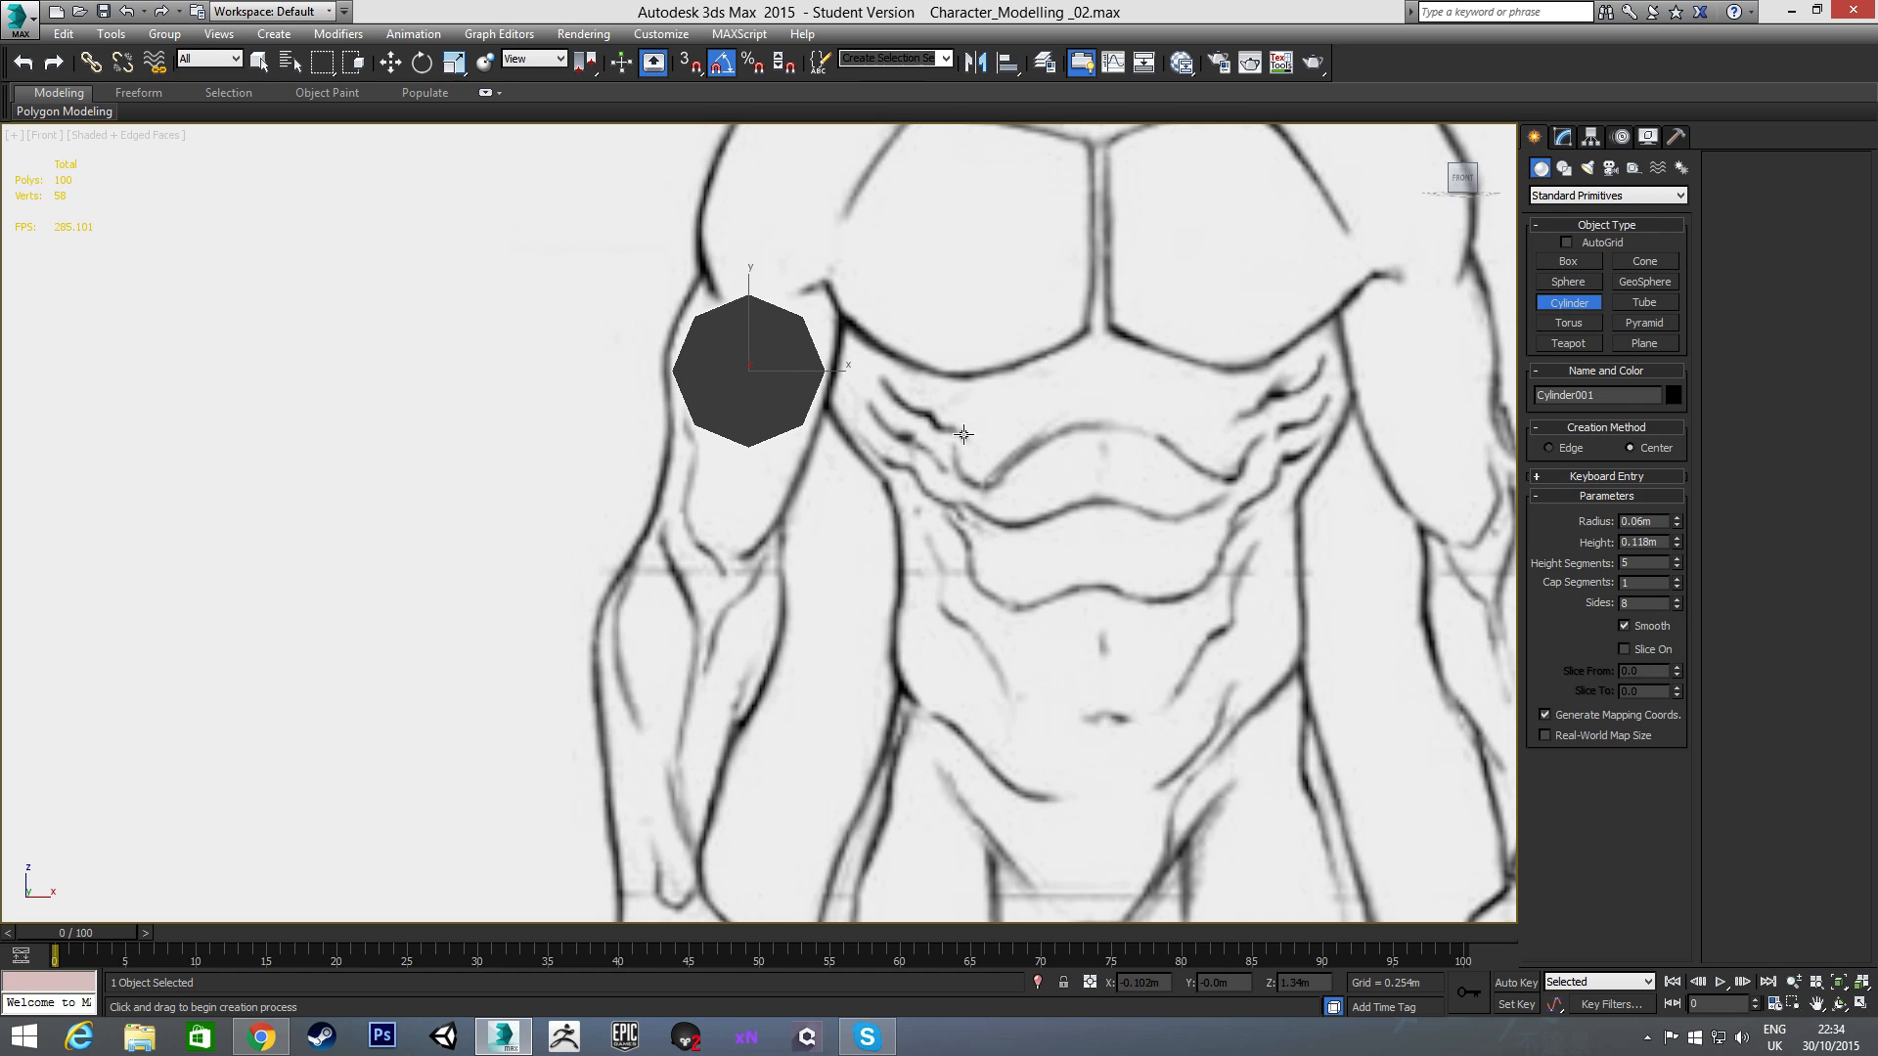
- Rotate the cylinder upright, tilt it along the upper arm and position it just below the shoulder in the drawing
key(e)
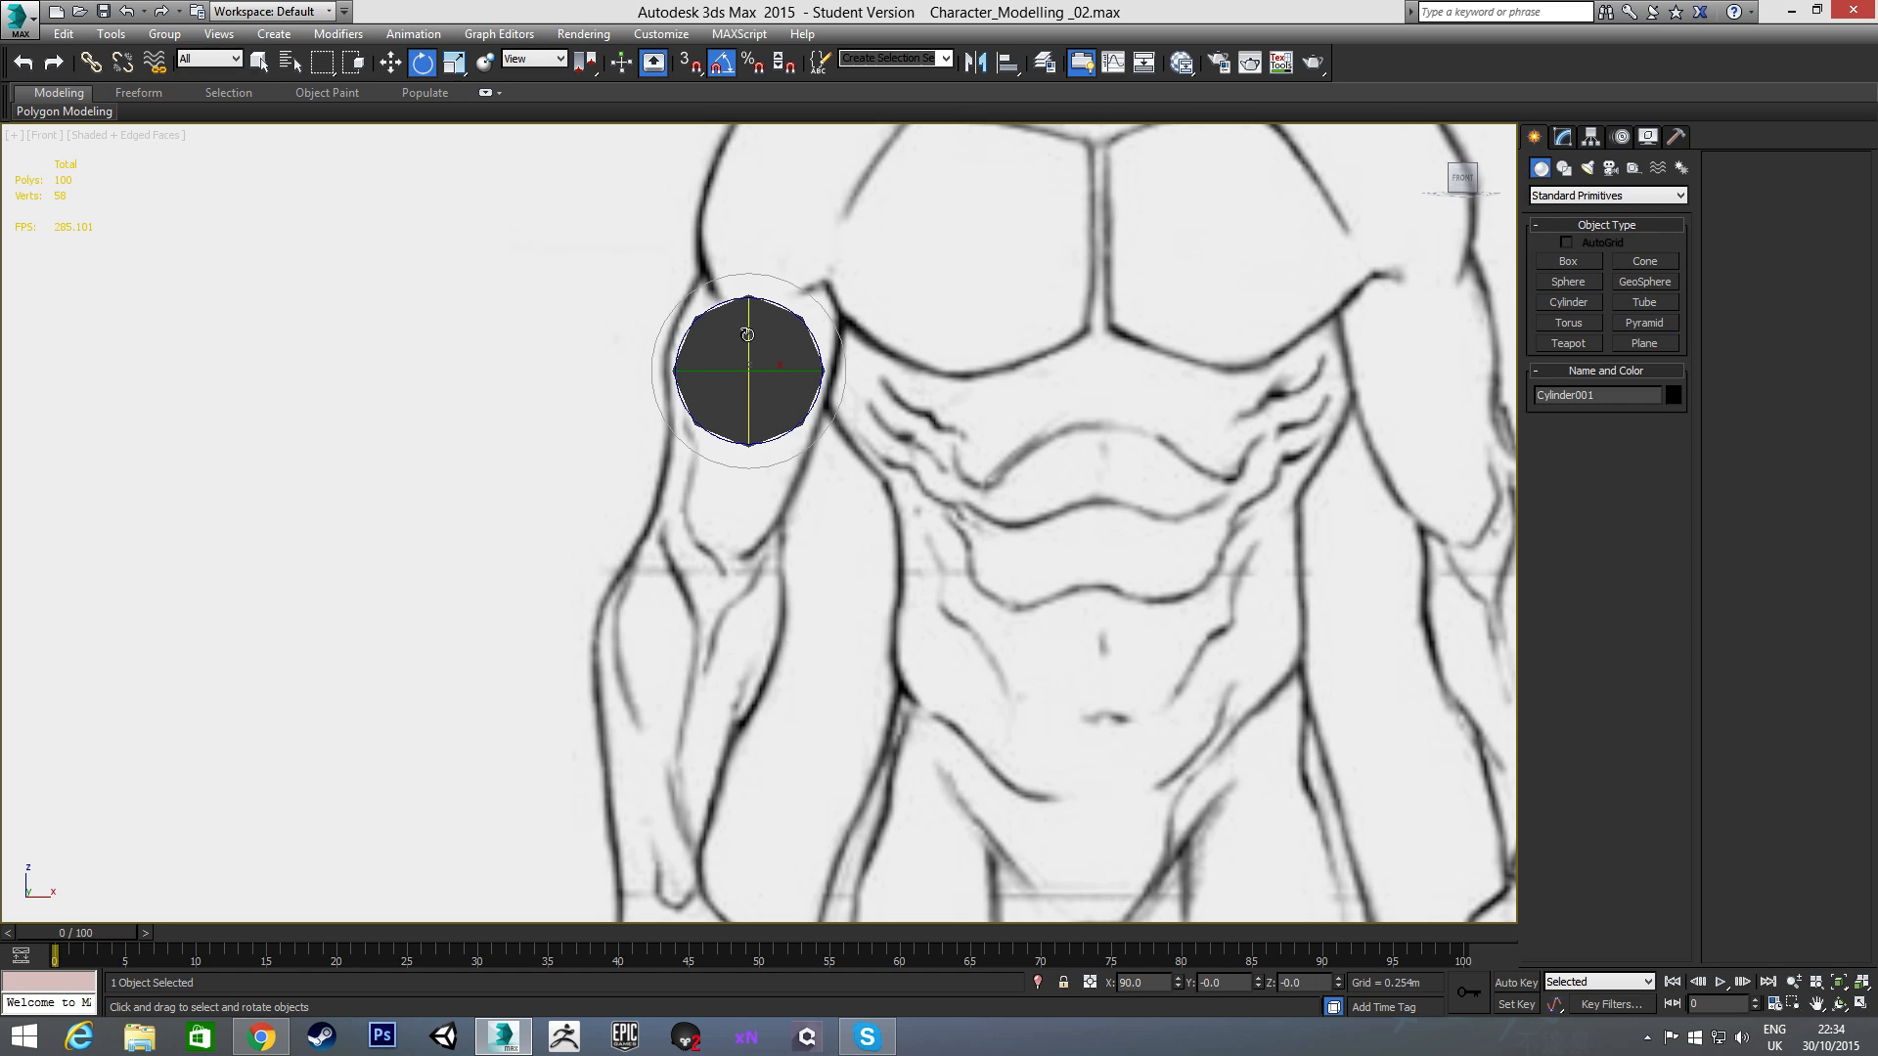
drag(748, 335, 754, 421)
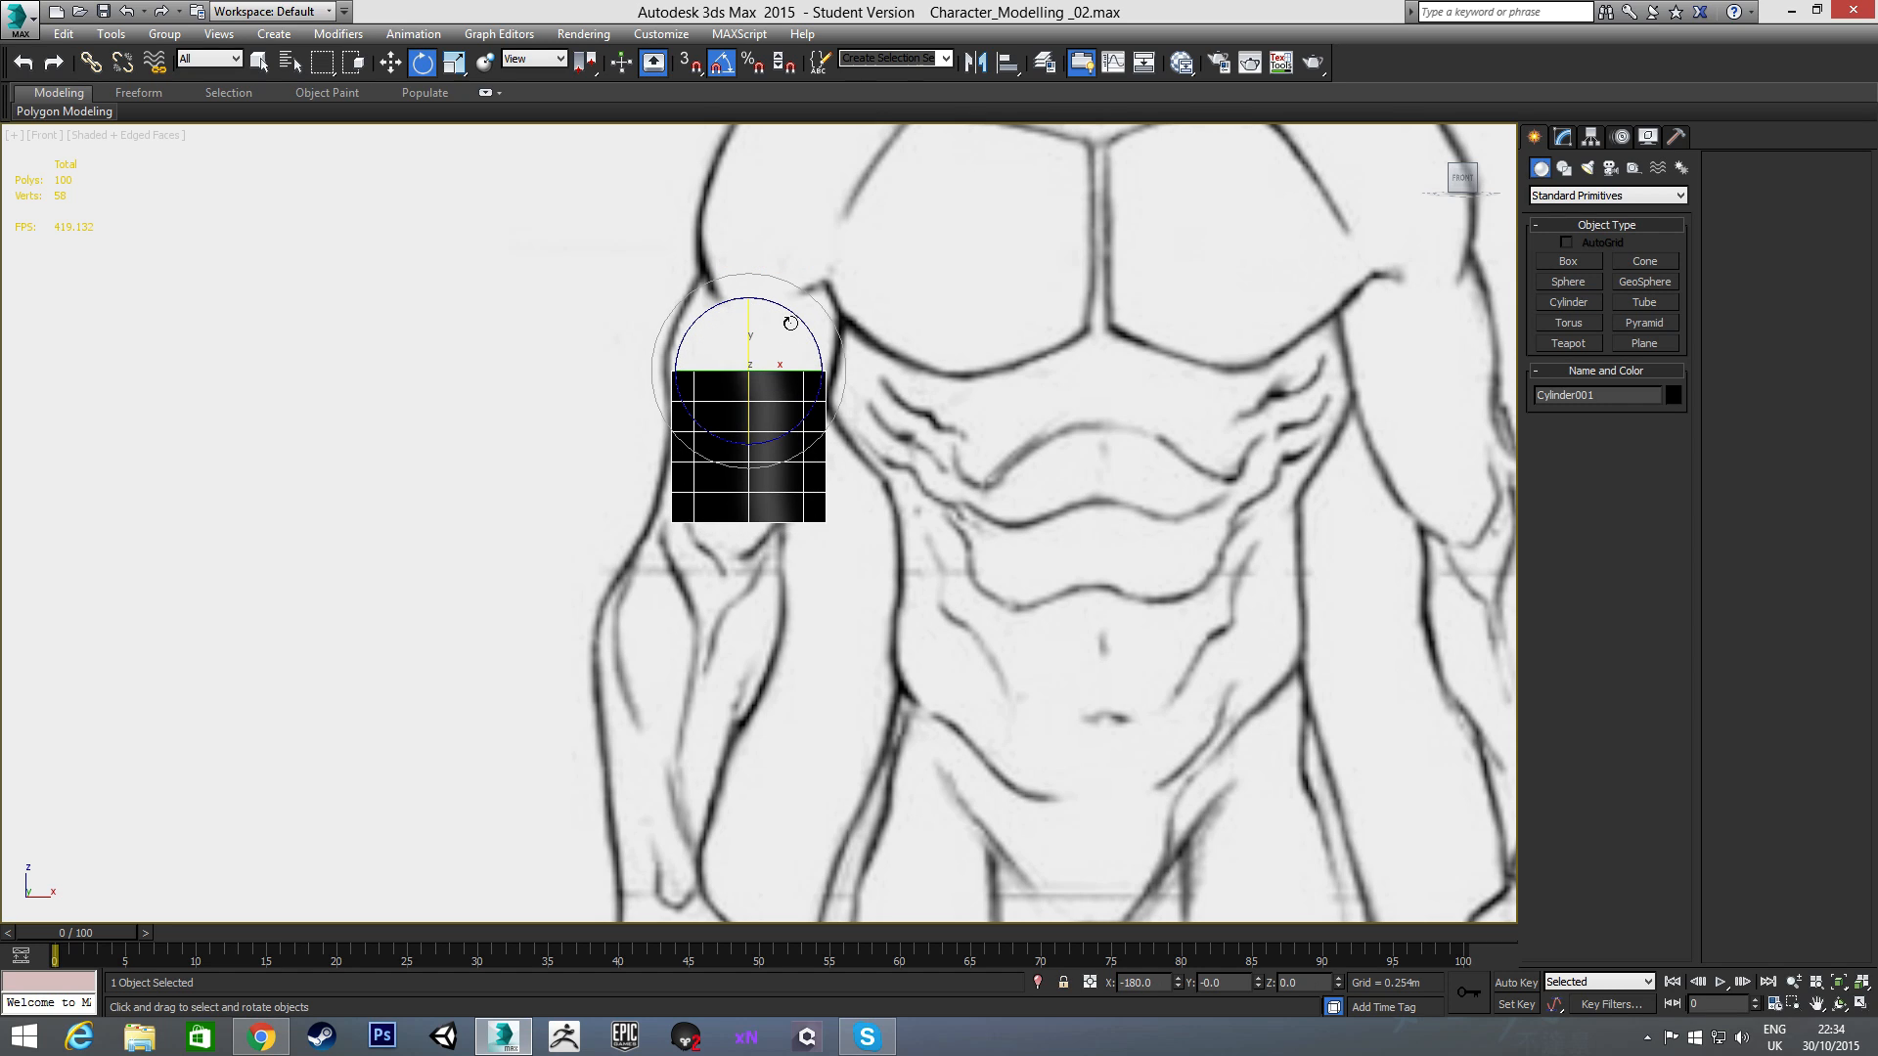
drag(795, 324, 797, 250)
key(w)
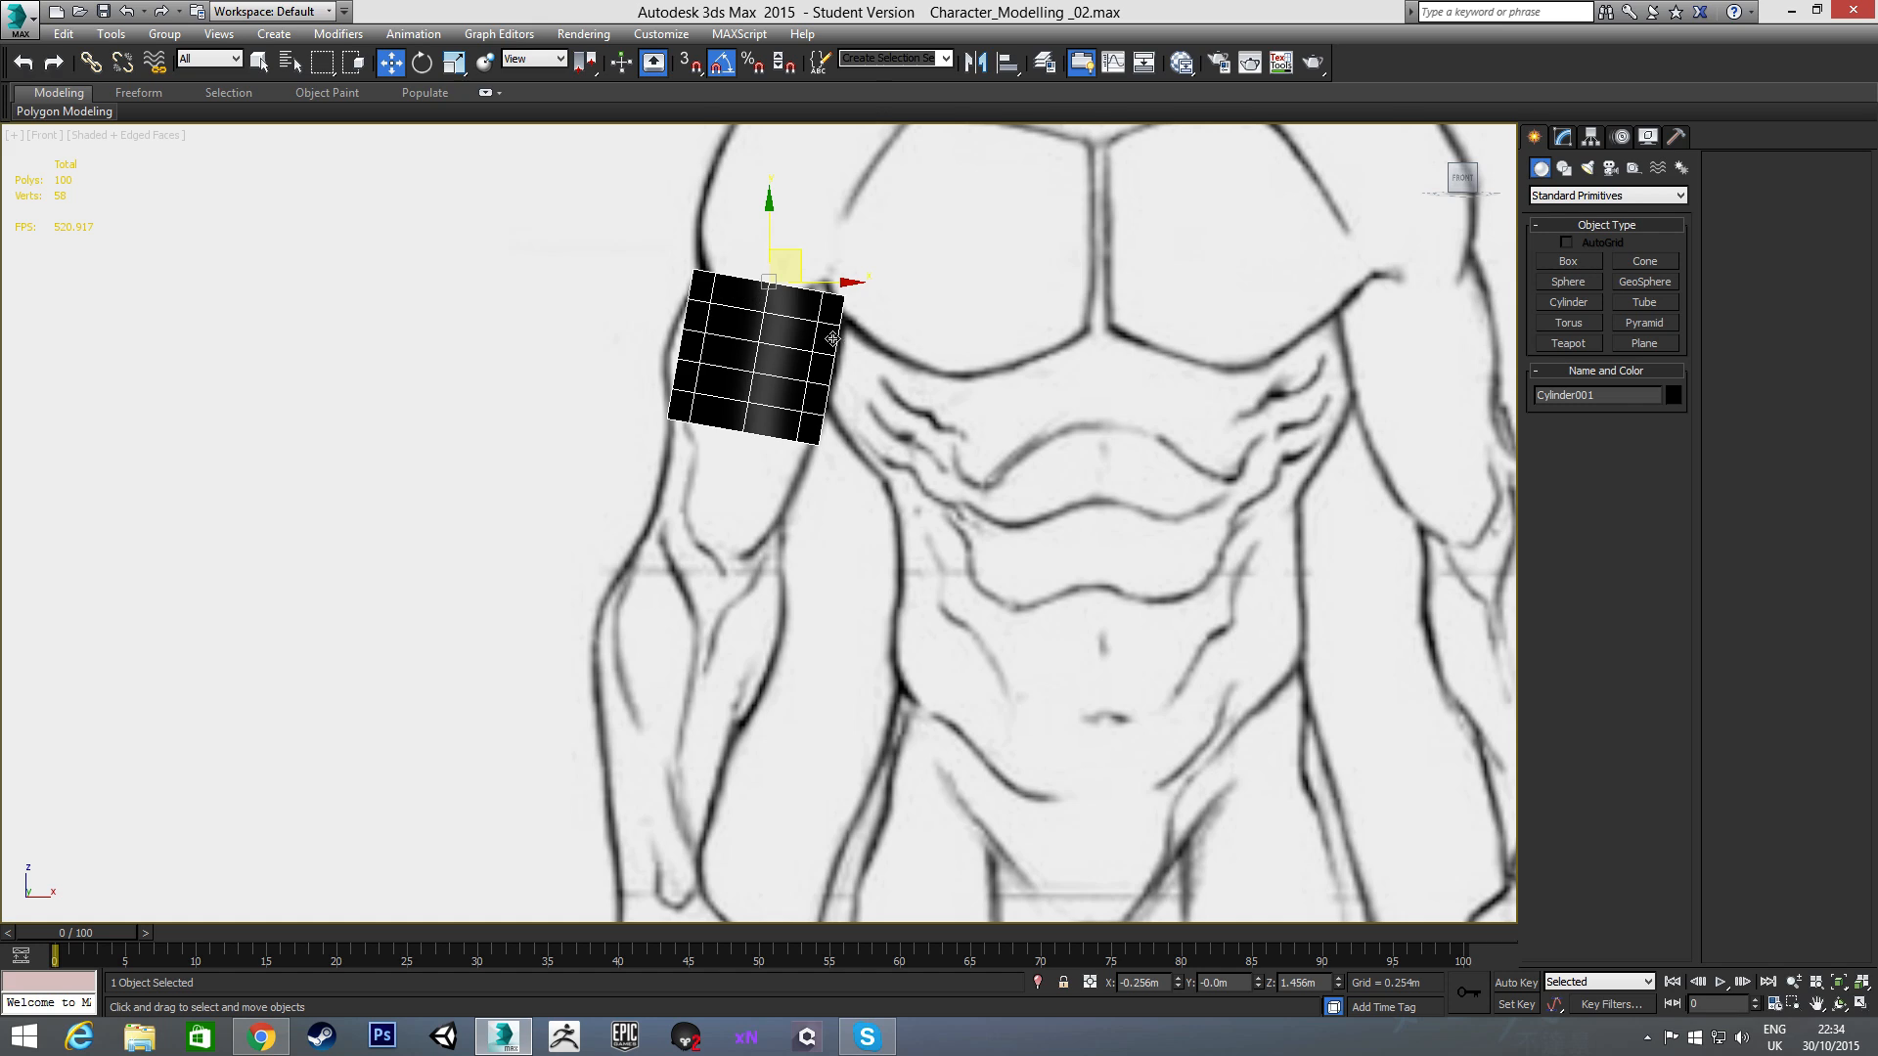
- Set the cylinder's height segments to 1
click(1591, 138)
right_click(1676, 558)
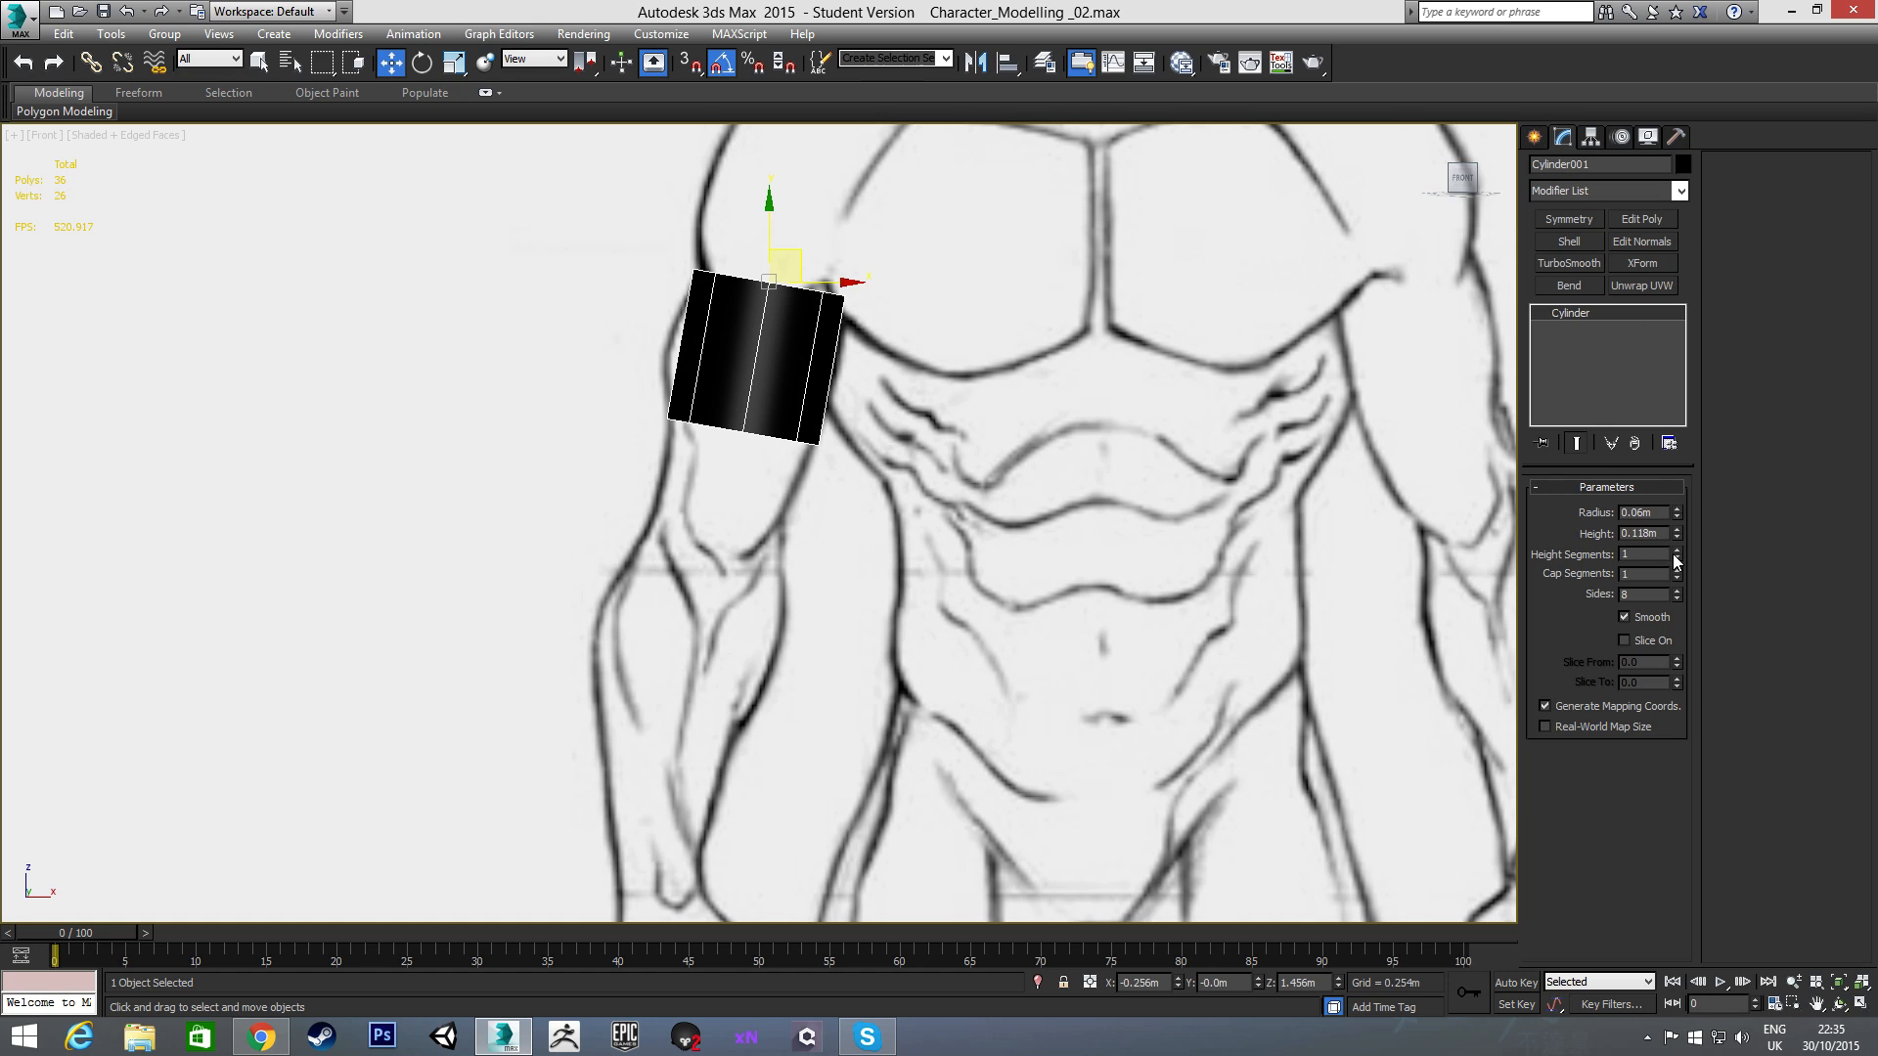
click(1533, 137)
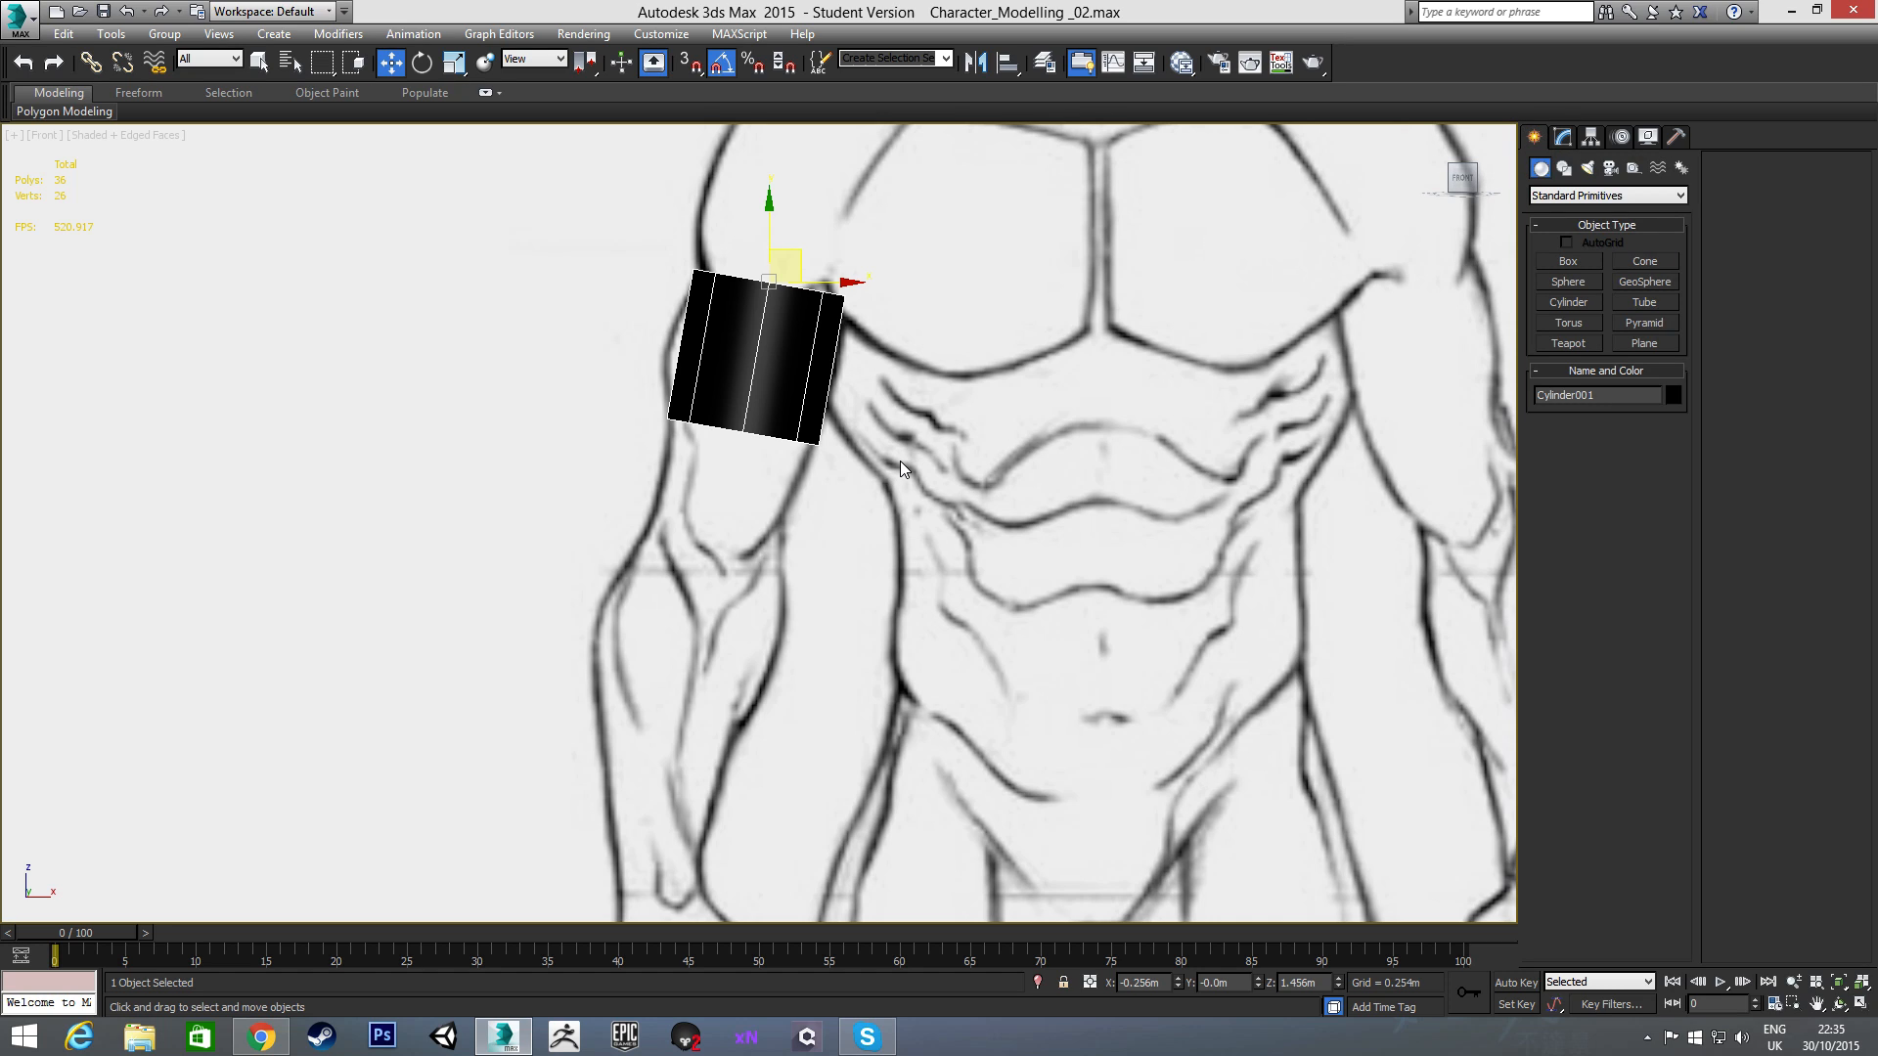
- Add a new Standard material in the Slate Material Editor and give it a grey diffuse colour
key(m)
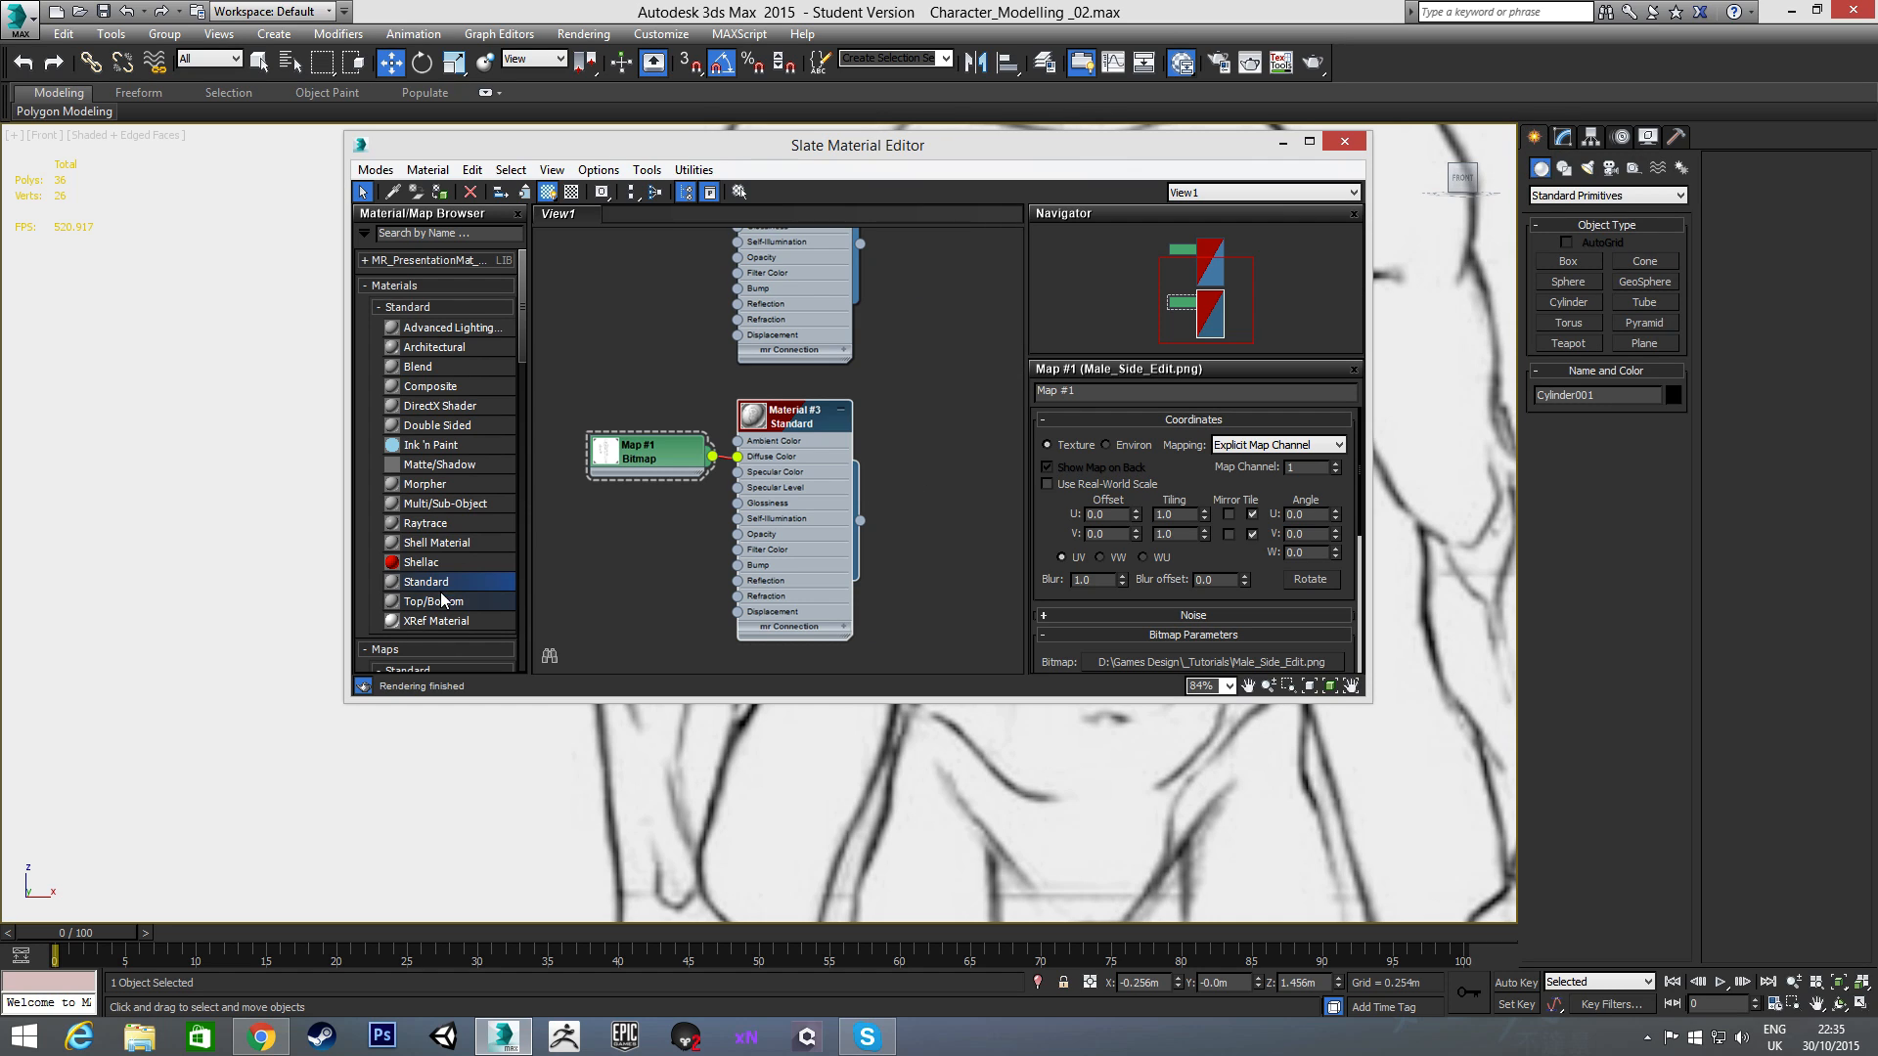
drag(442, 583, 971, 362)
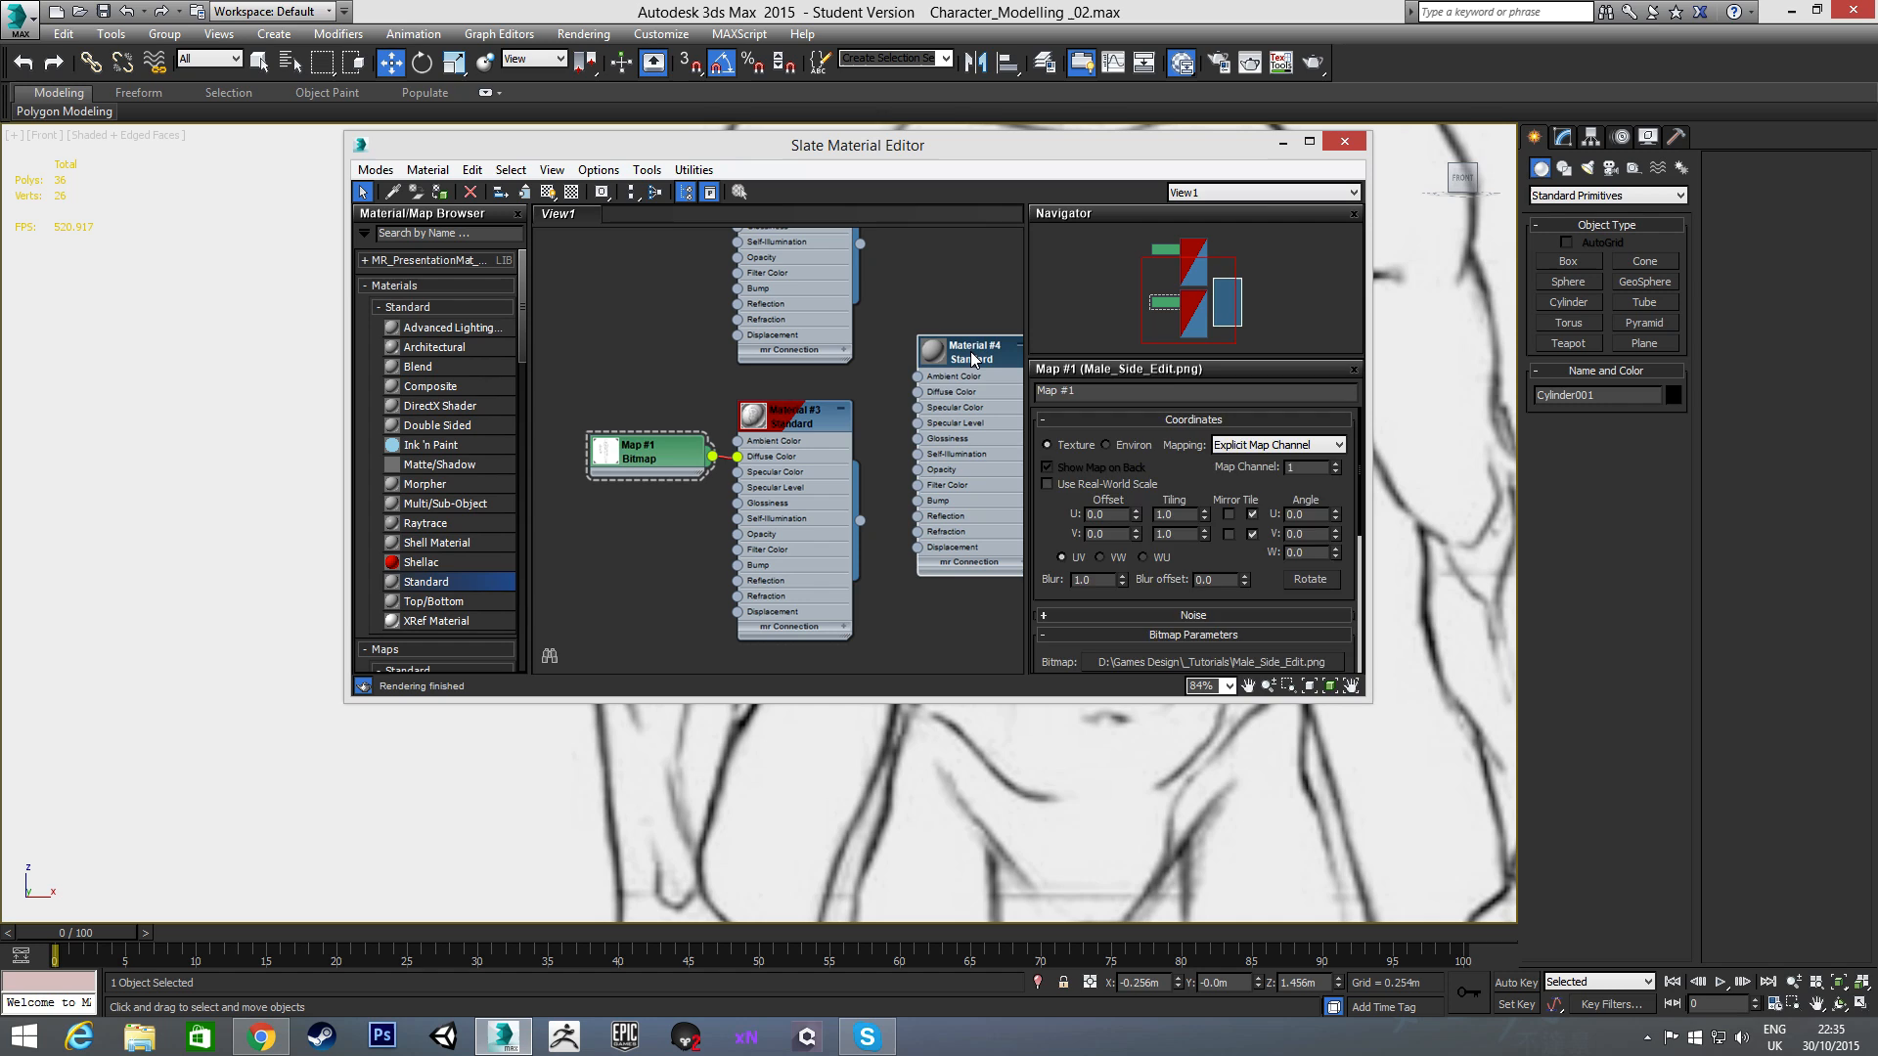
double_click(972, 359)
click(1136, 540)
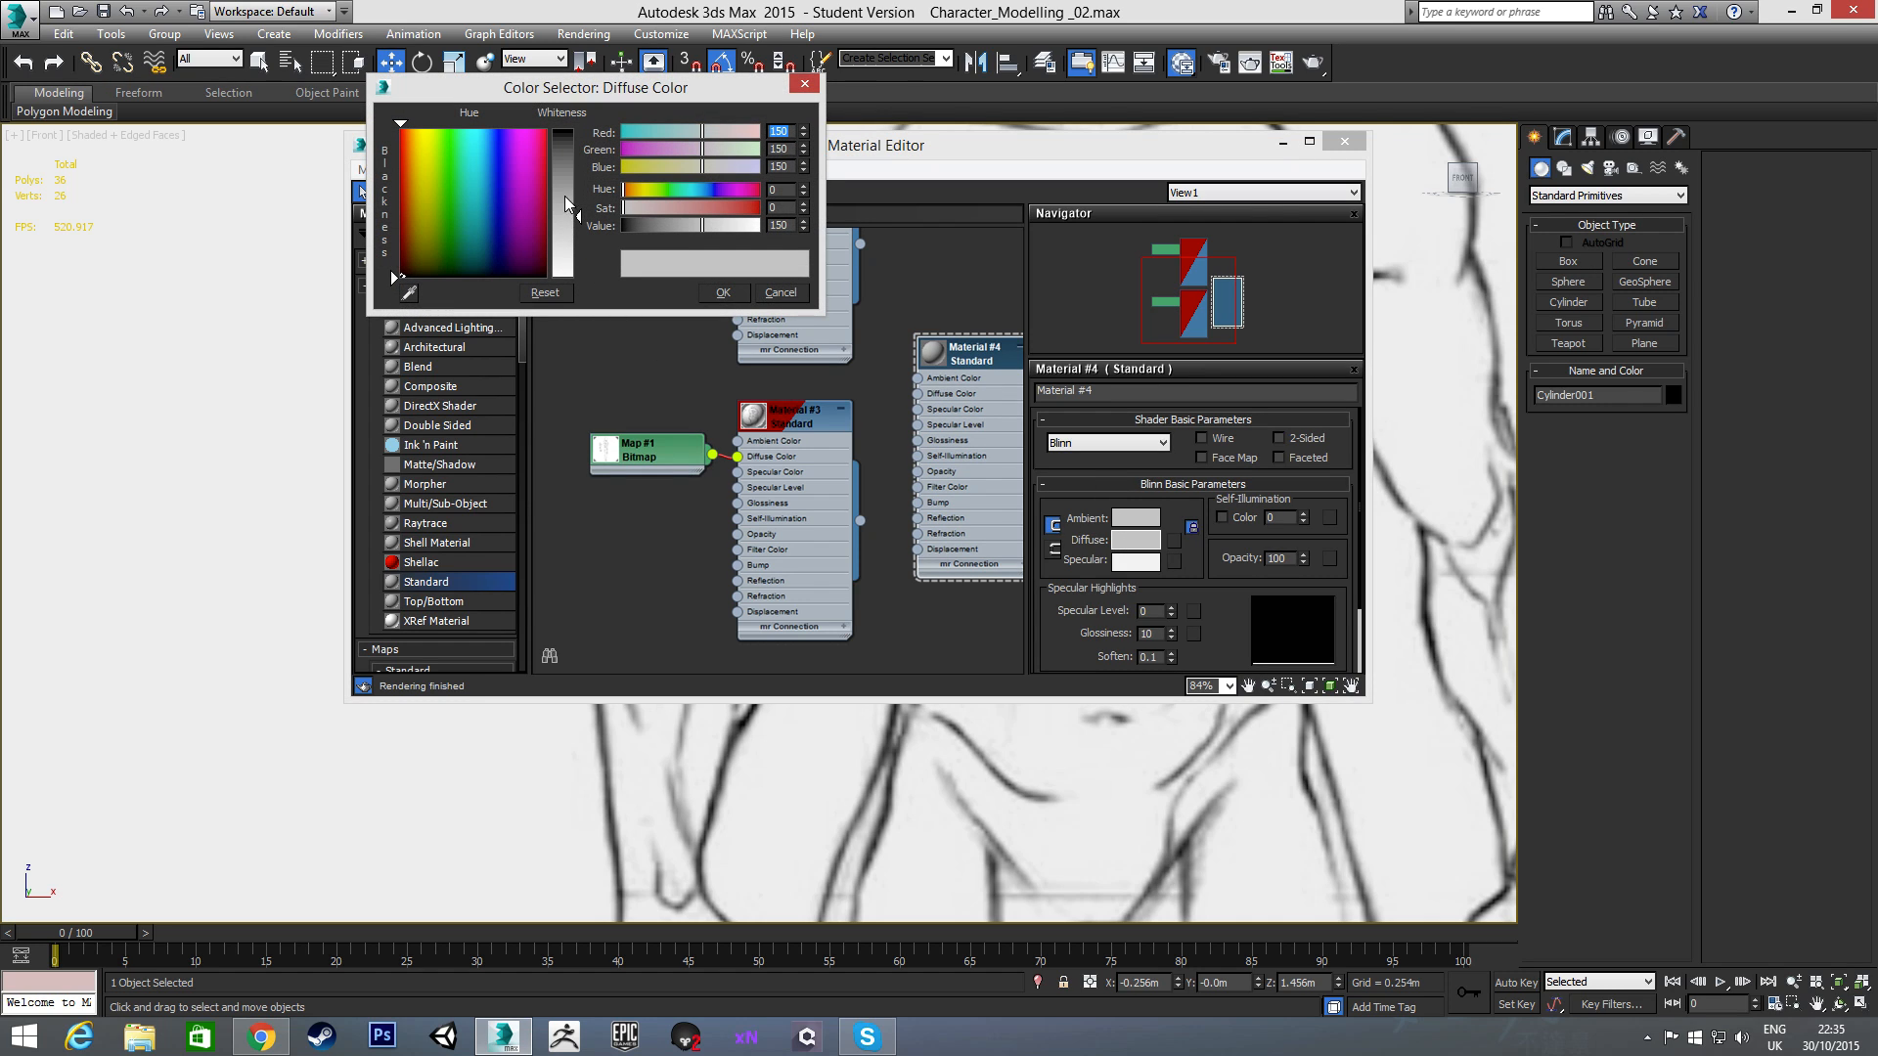
click(722, 293)
- Set the new material's specular colour to a light blue
click(1135, 561)
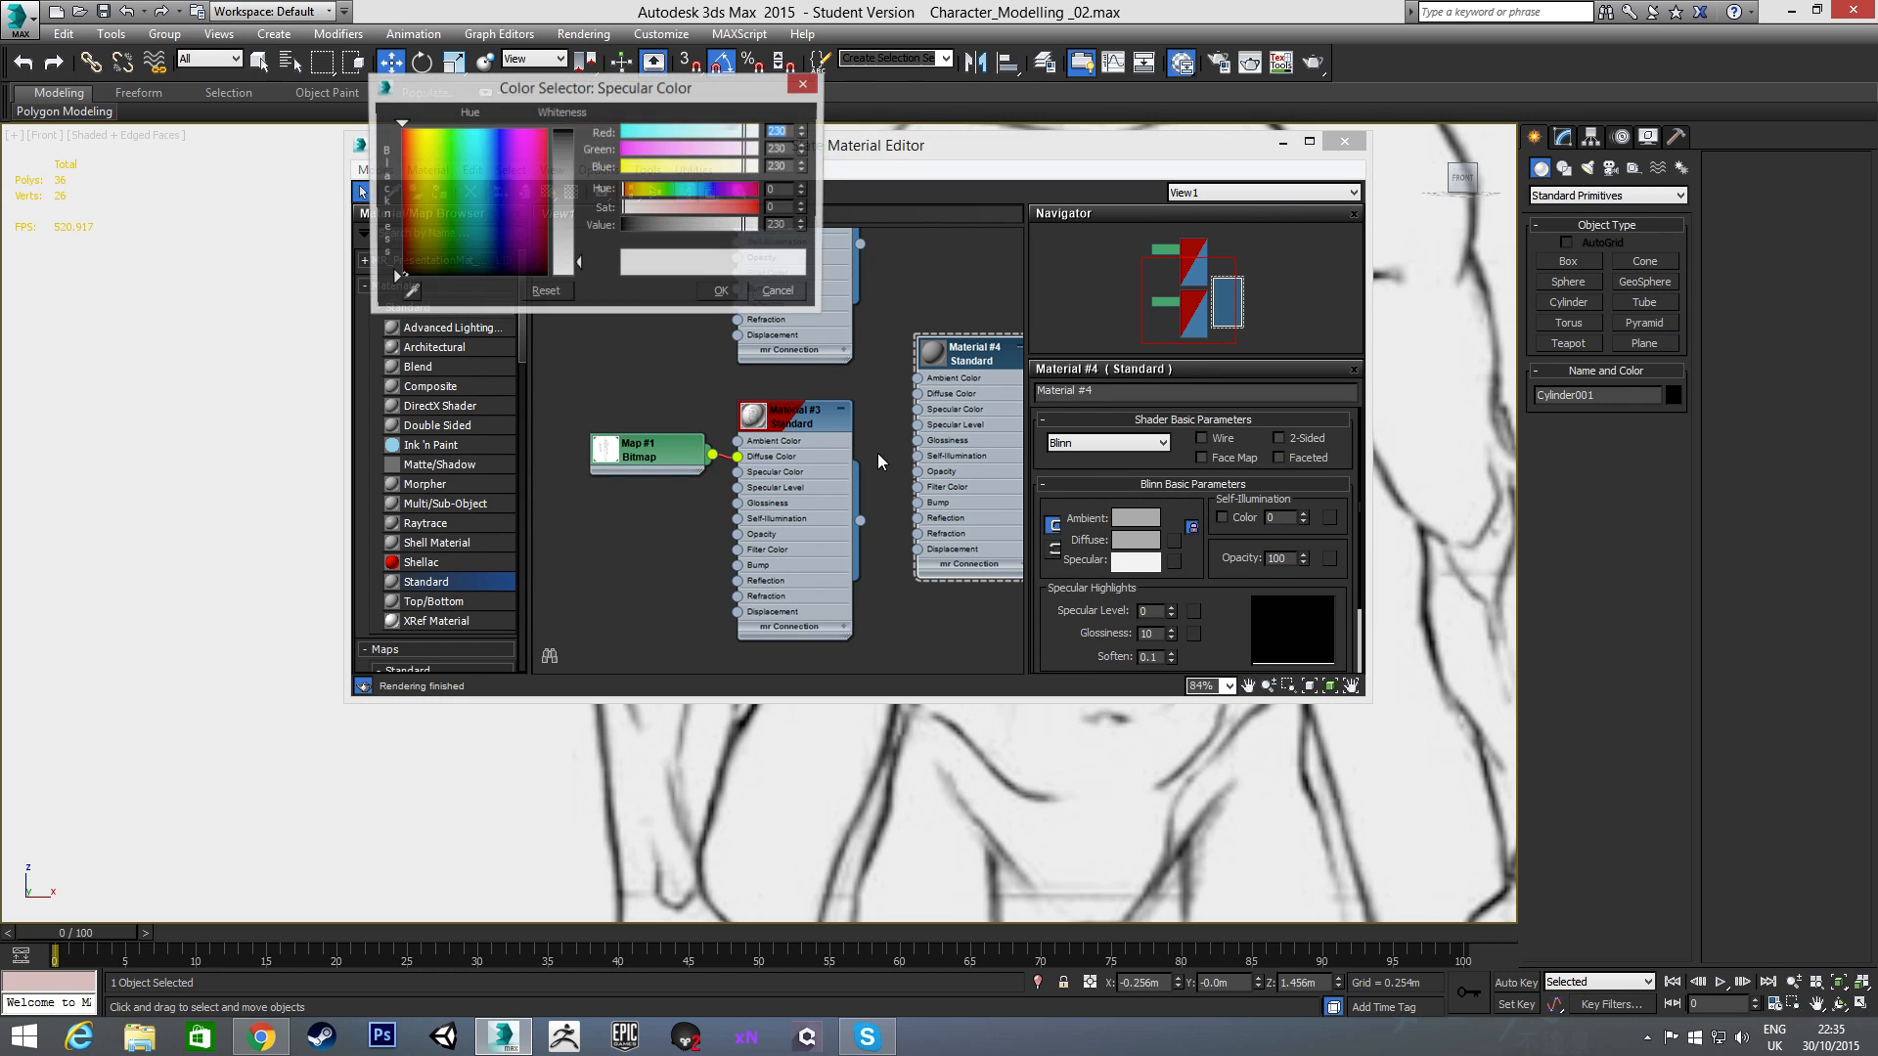
click(498, 176)
click(562, 173)
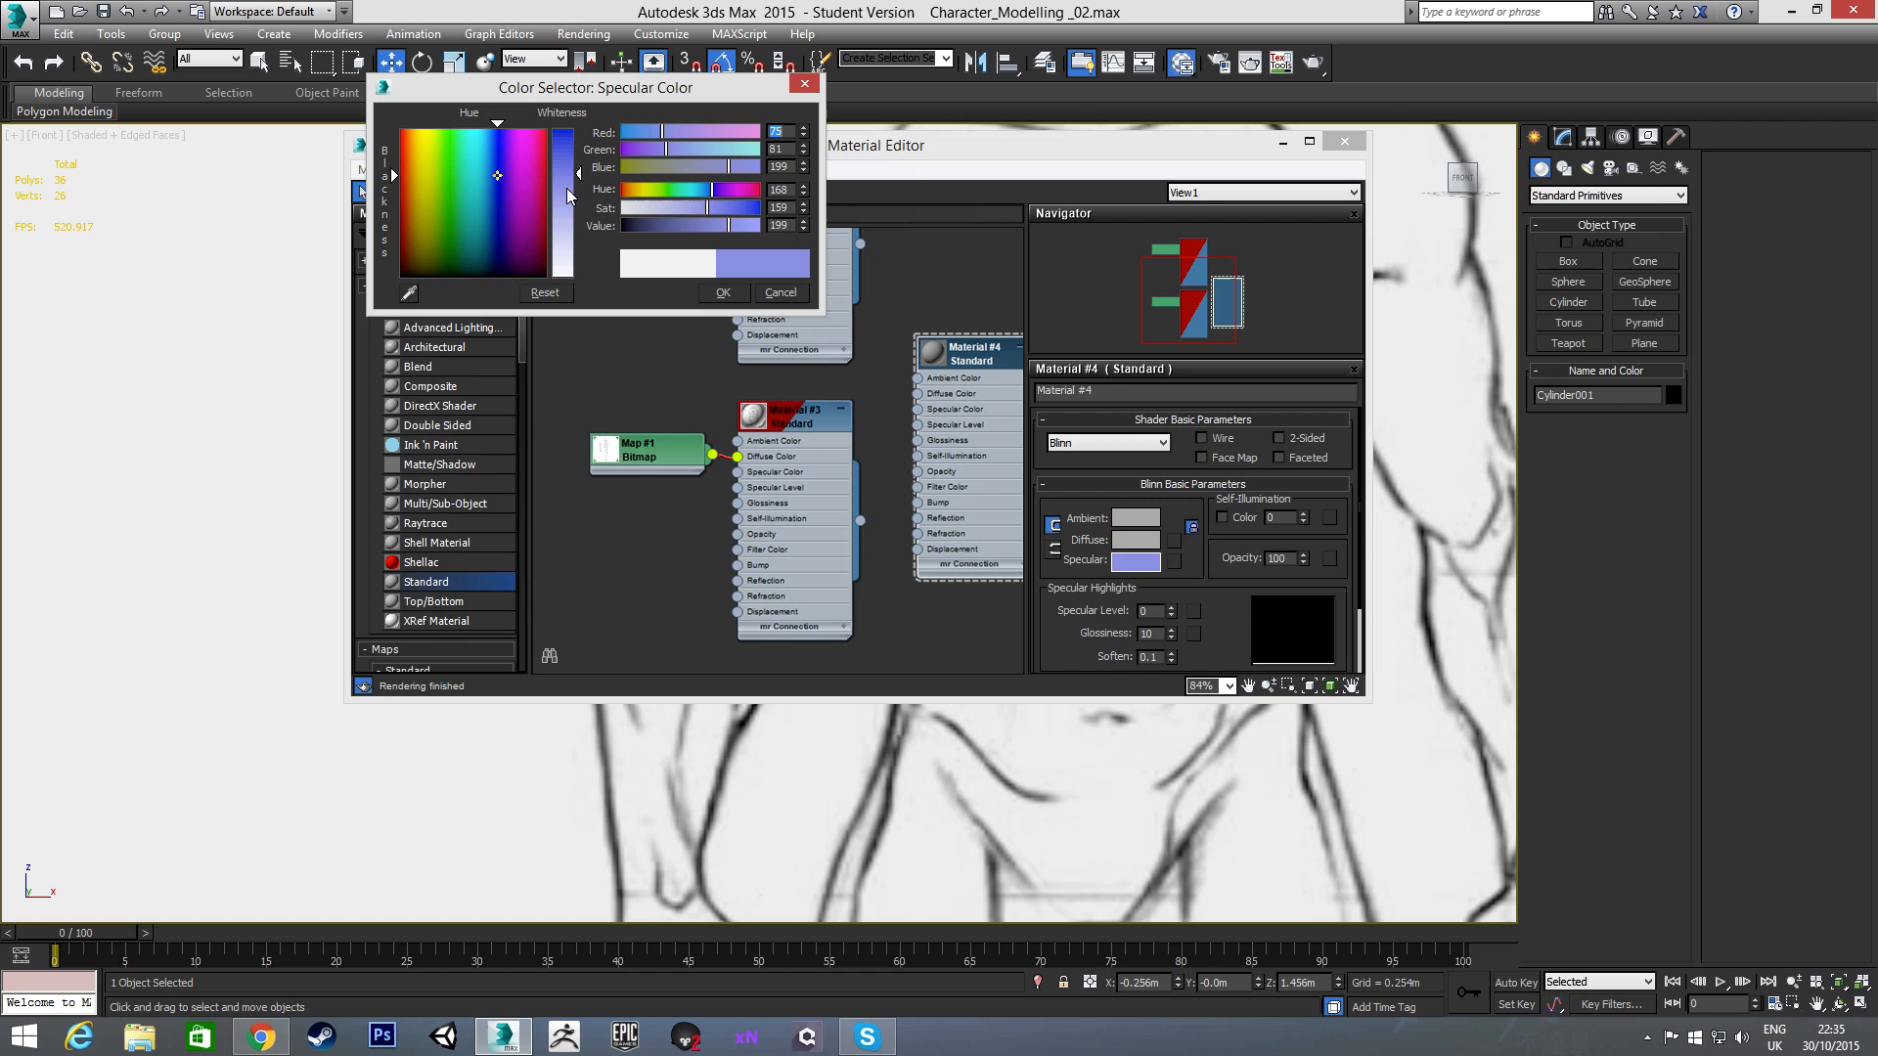
click(724, 293)
- Set the material's specular level to 50, raise its glossiness slightly and assign it to the cylinder
drag(1171, 608, 1172, 560)
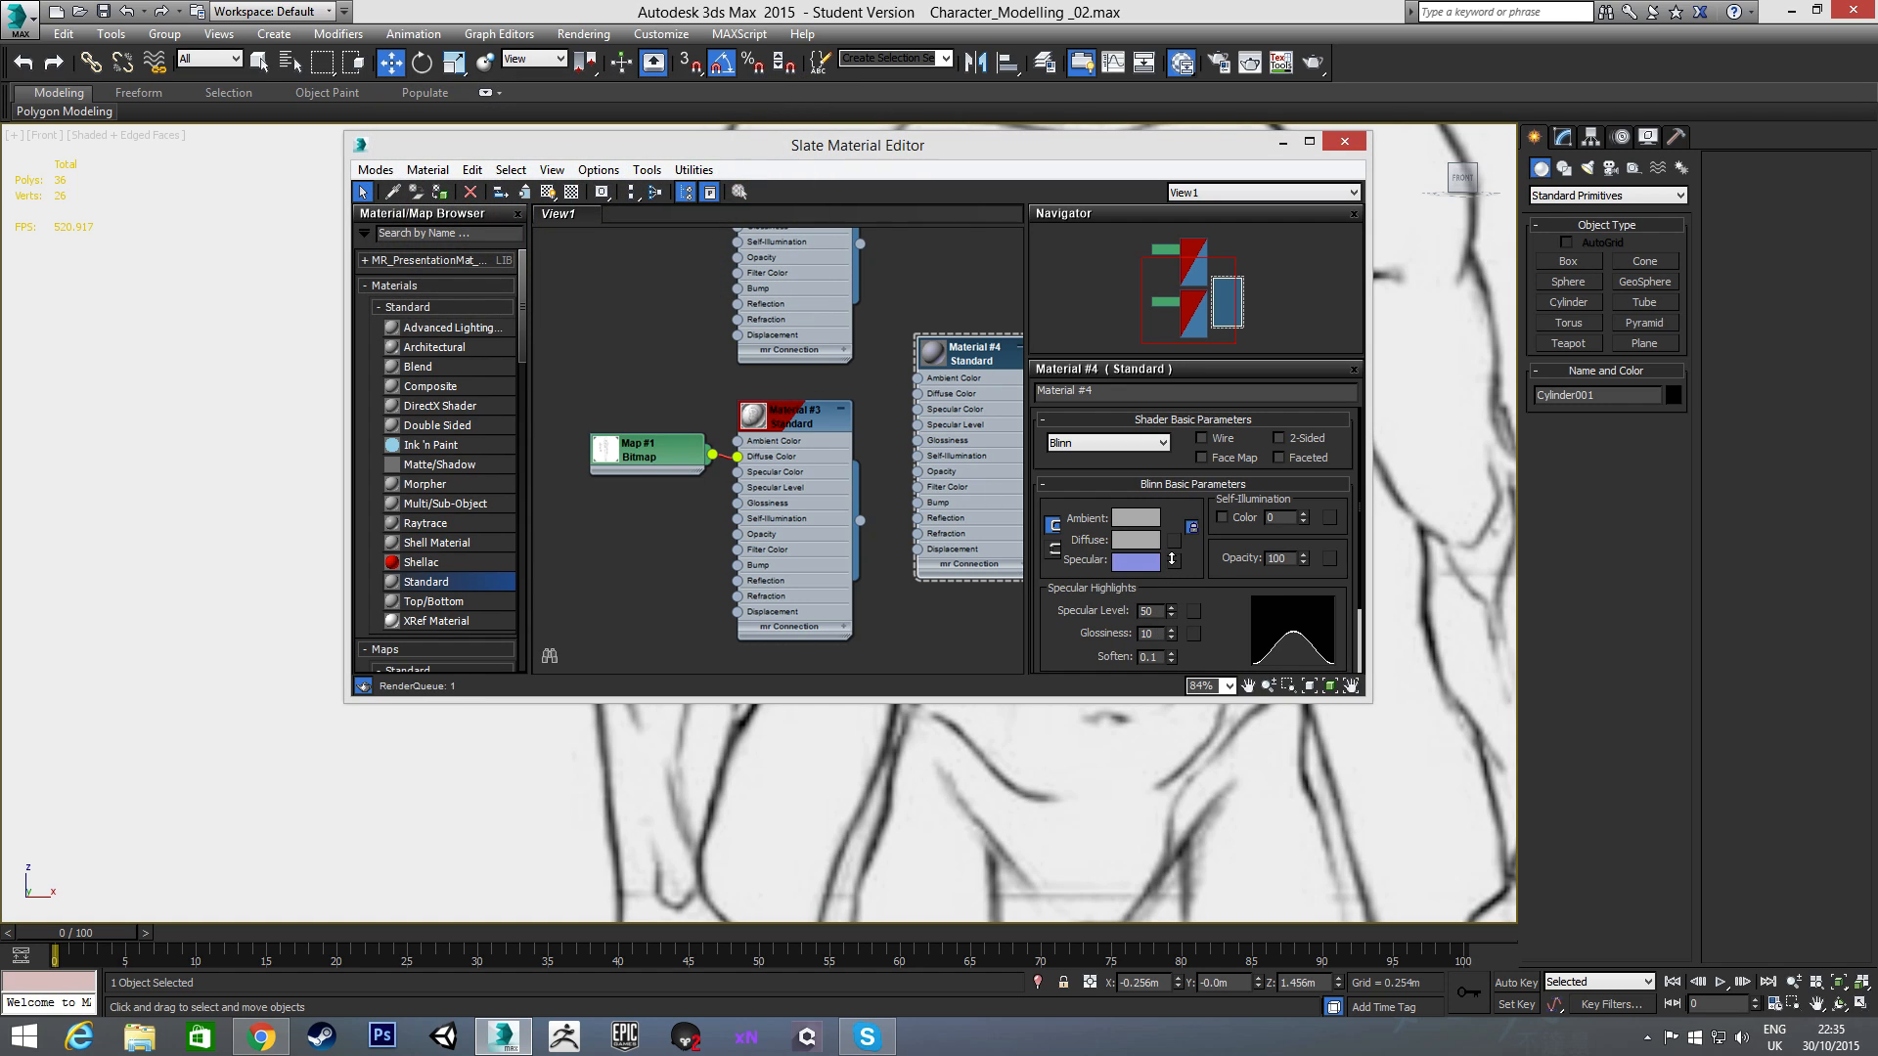
drag(1171, 634, 1176, 617)
click(1344, 141)
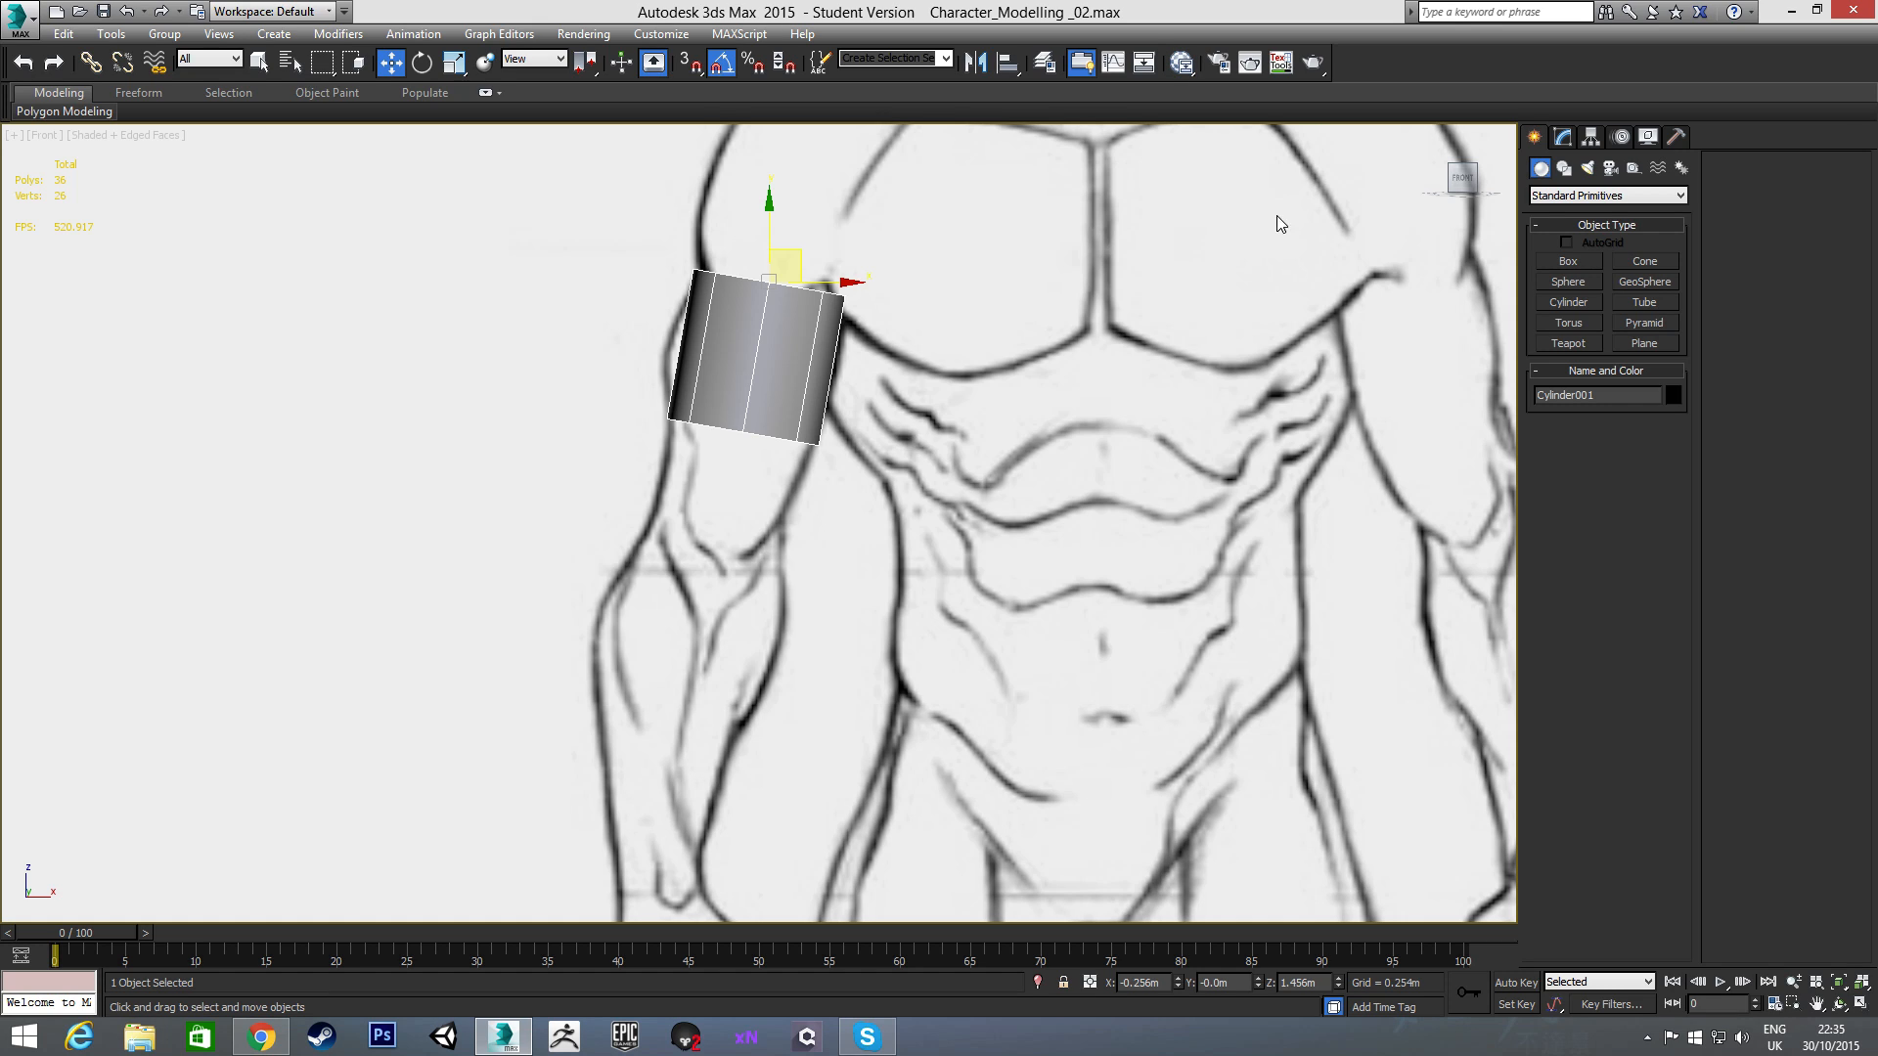
- Lengthen the cylinder to a height of 0.465 m so it covers the arm down to the wrist
scroll(754, 391, down, 2)
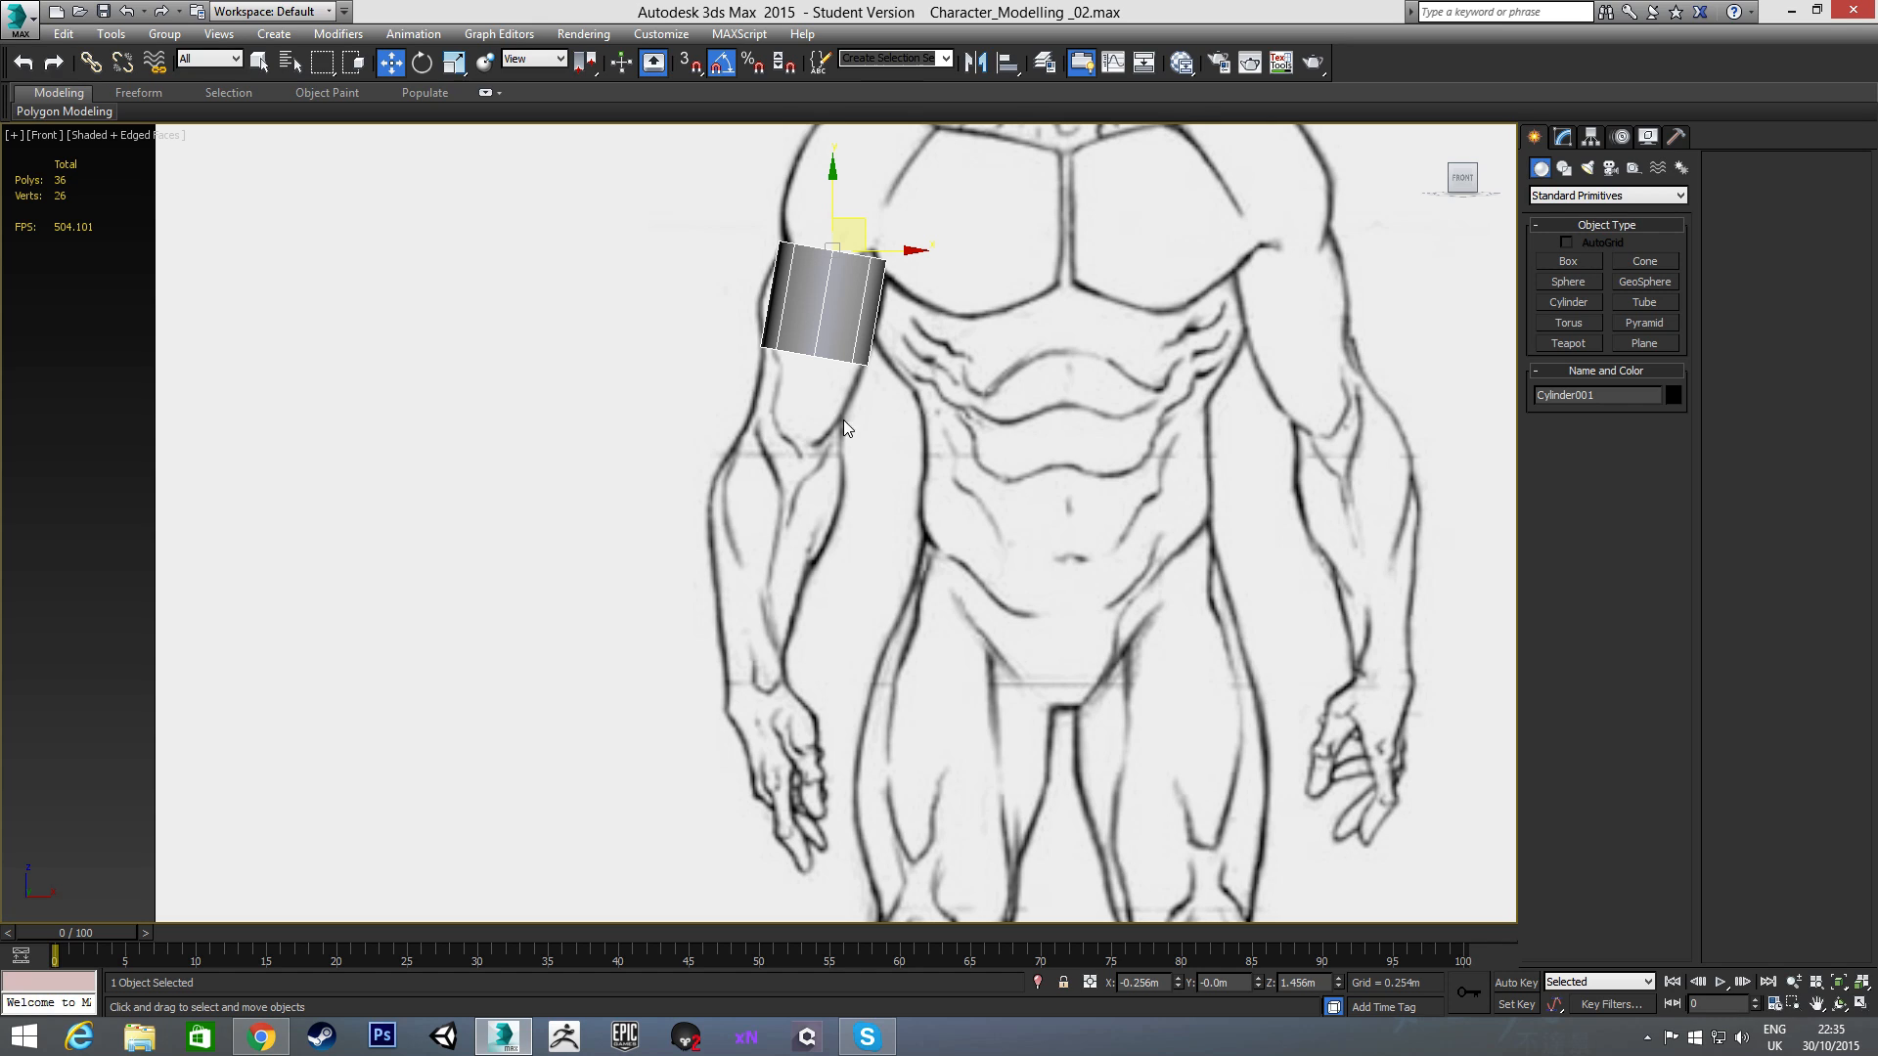
click(1563, 137)
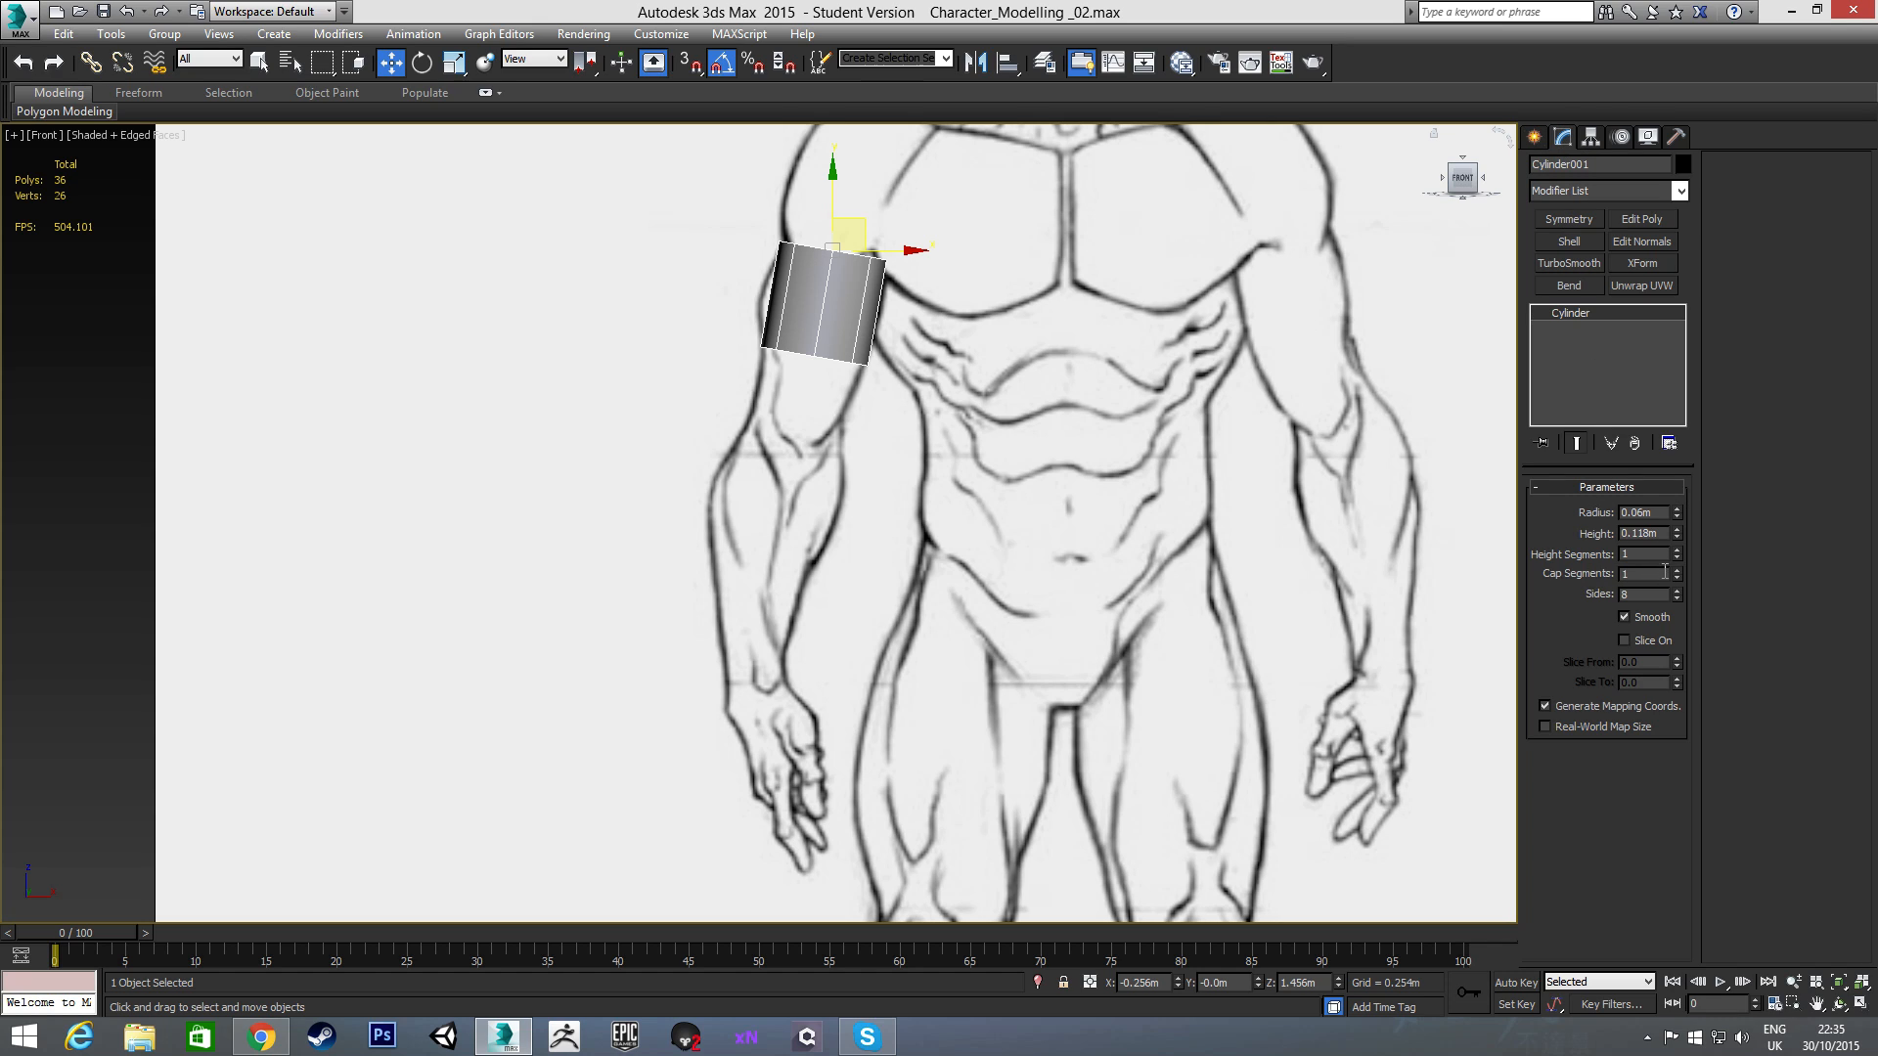
drag(1676, 533, 1689, 241)
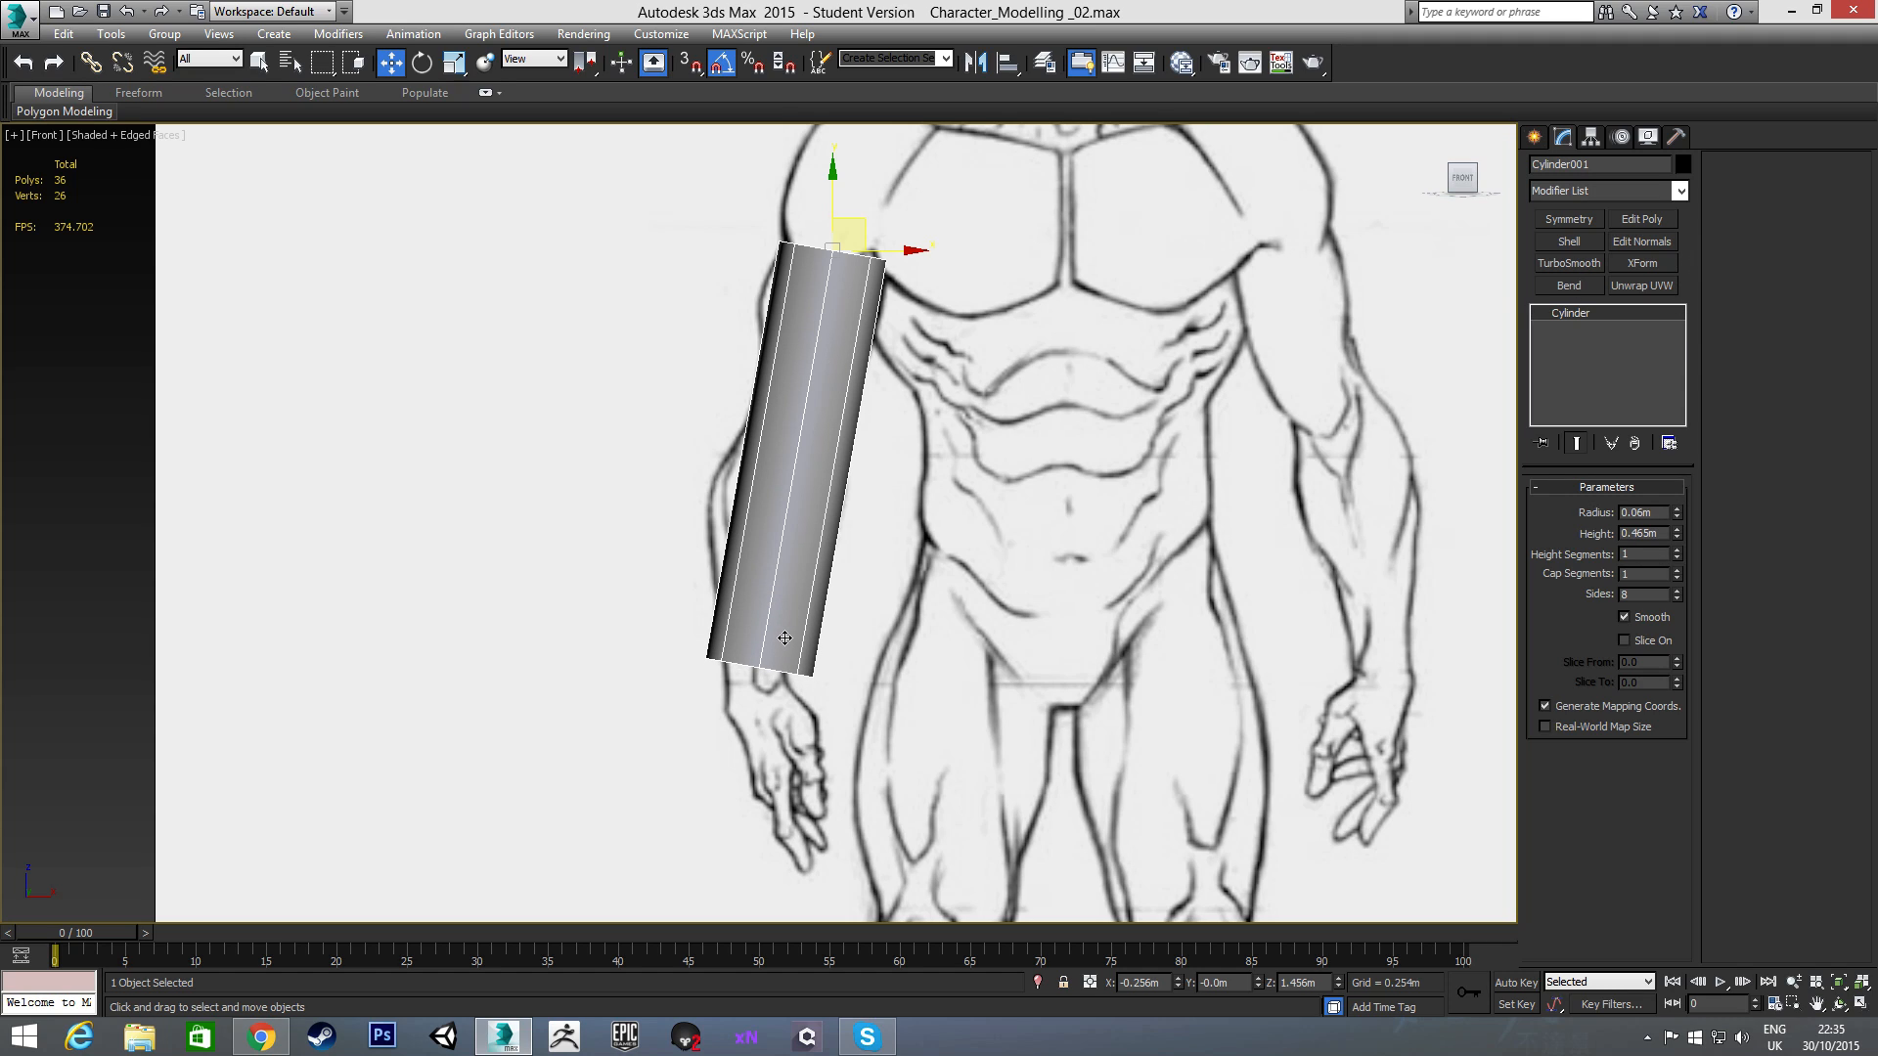
- Convert the cylinder to an Editable Poly and make it see-through over the arm drawing
right_click(843, 477)
mouse_move(954, 680)
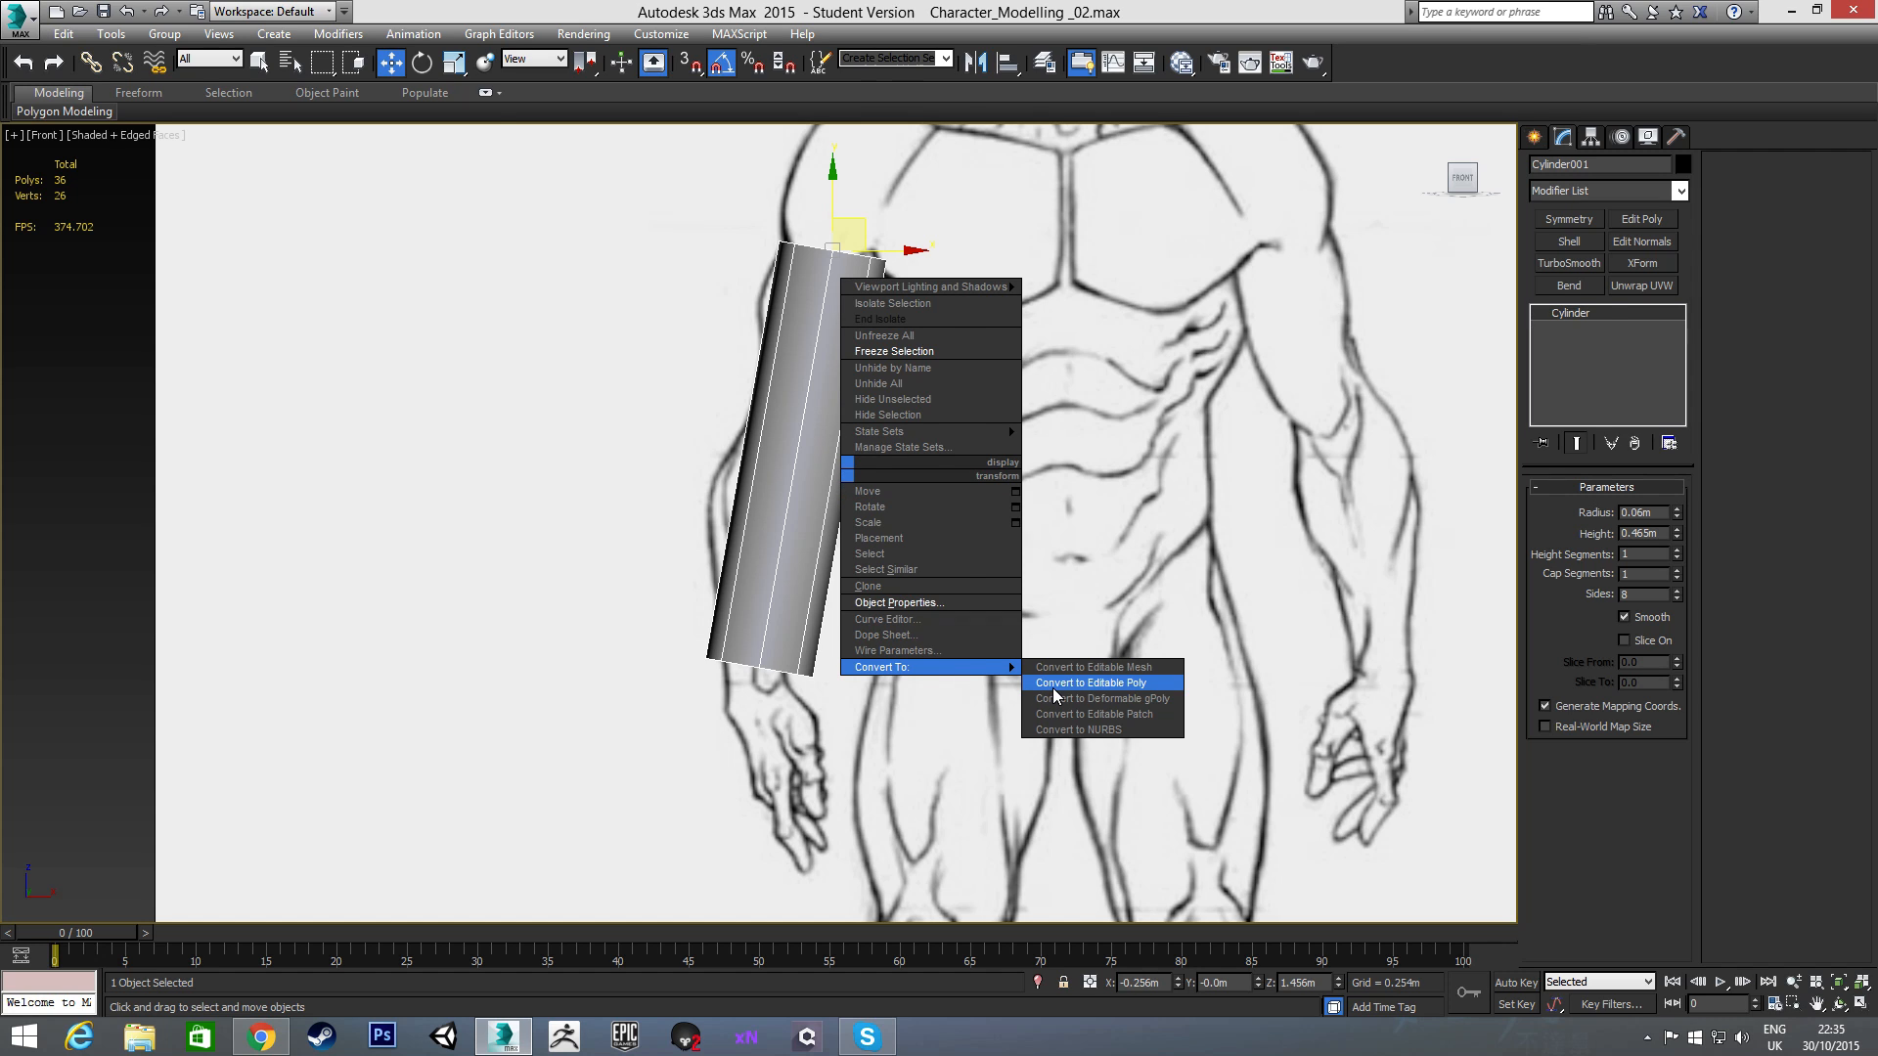
click(1052, 688)
scroll(925, 544, up, 2)
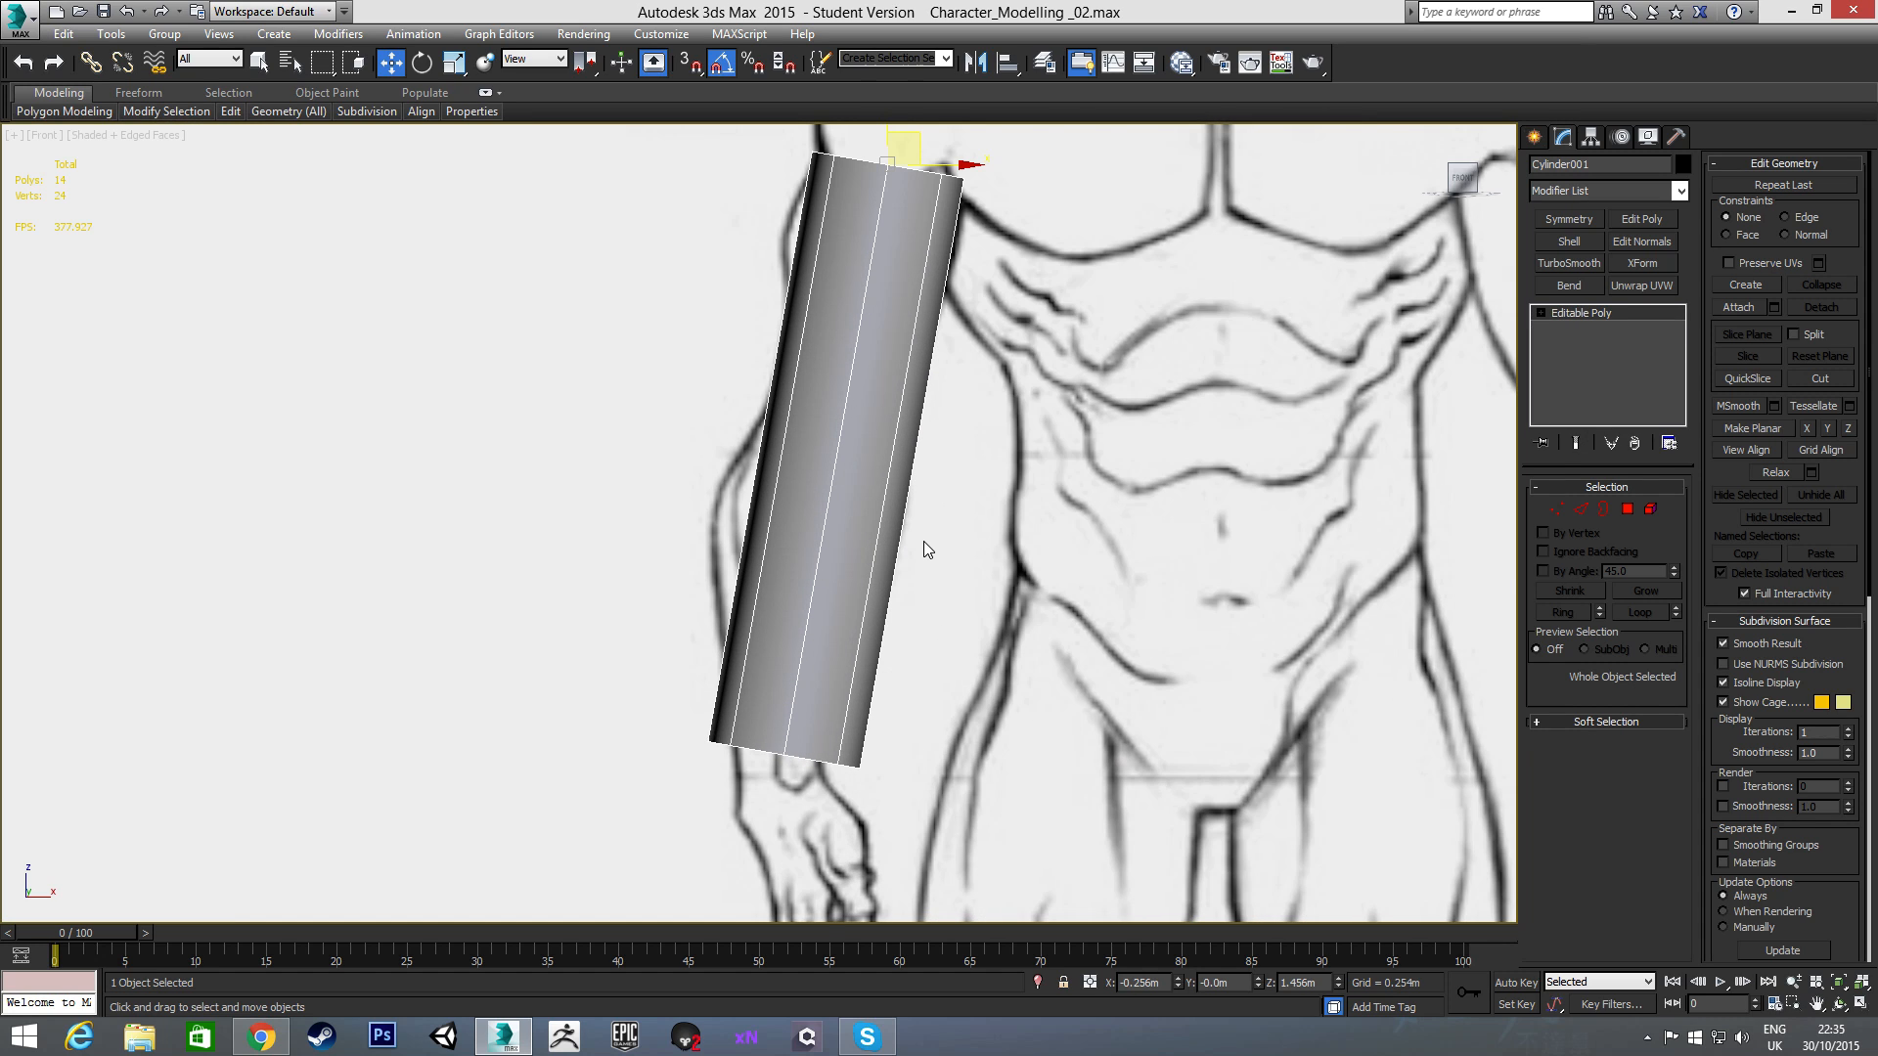
key(alt+x)
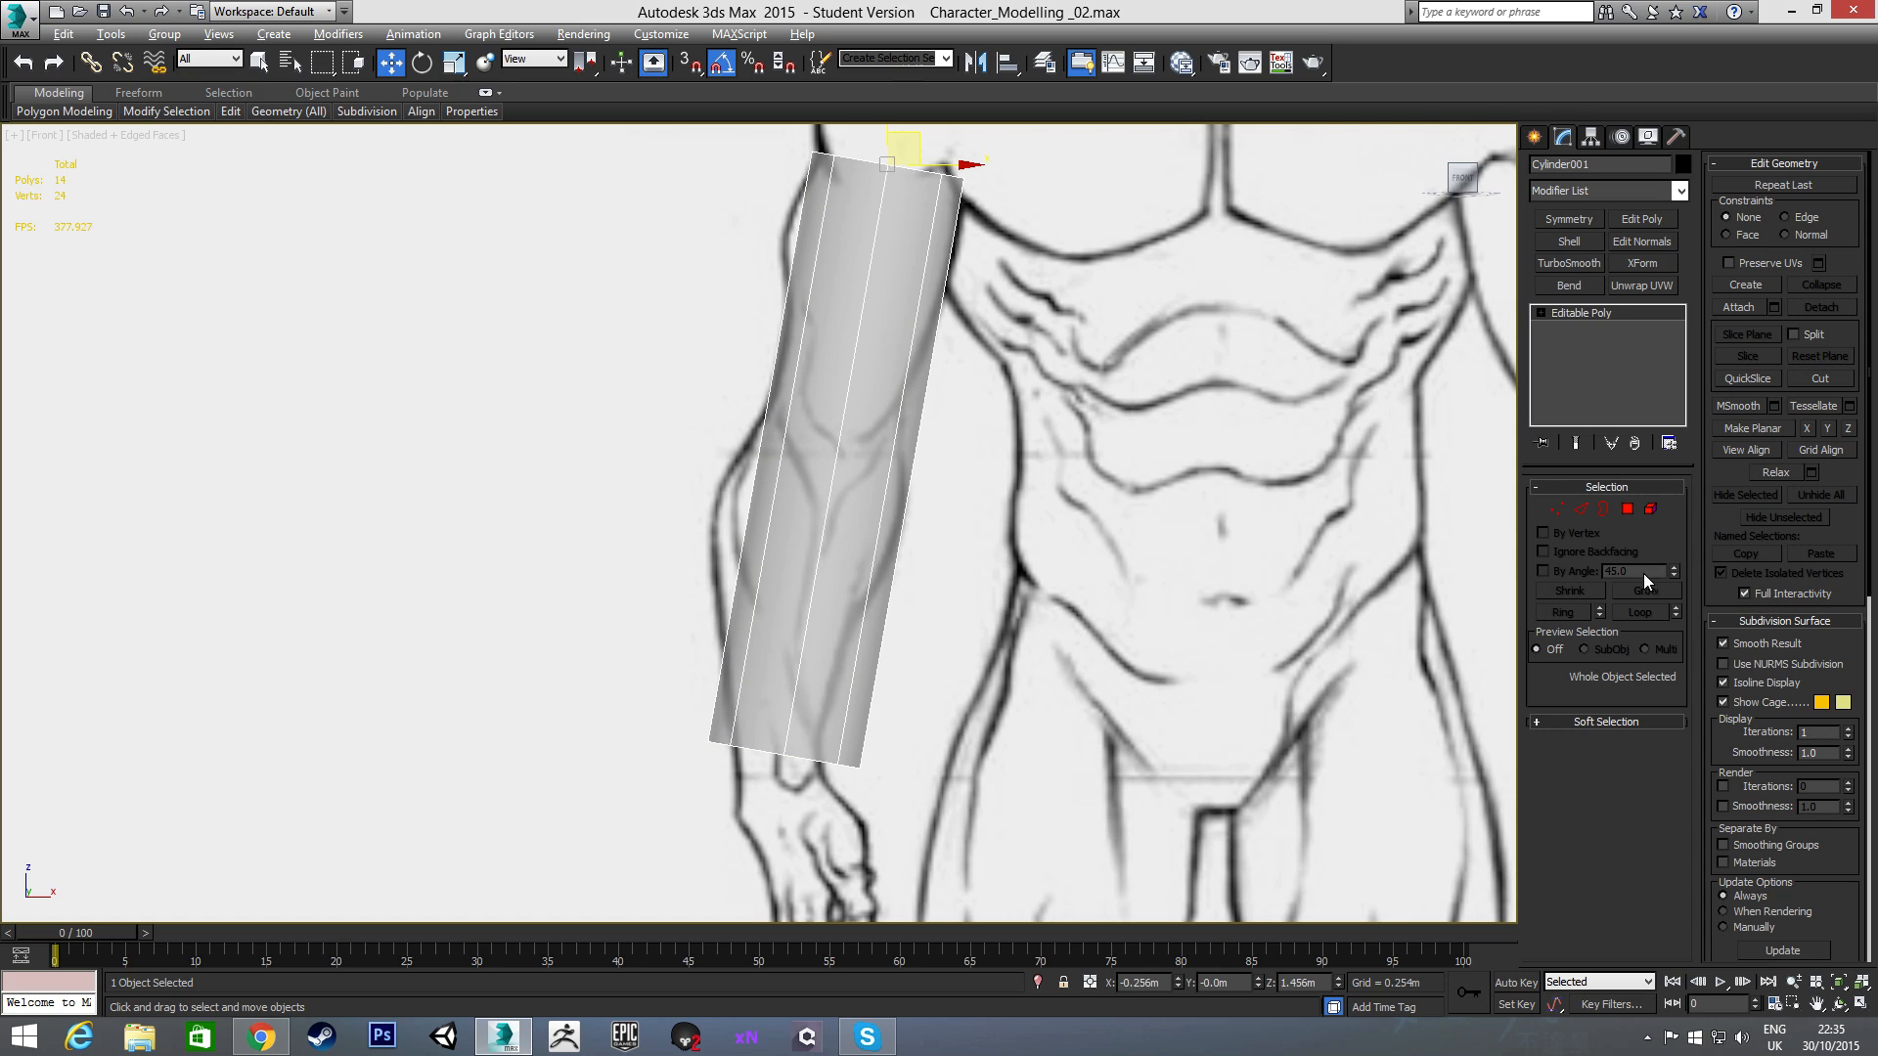
- Select all eight lengthwise edges of the arm cylinder at edge level
click(1582, 511)
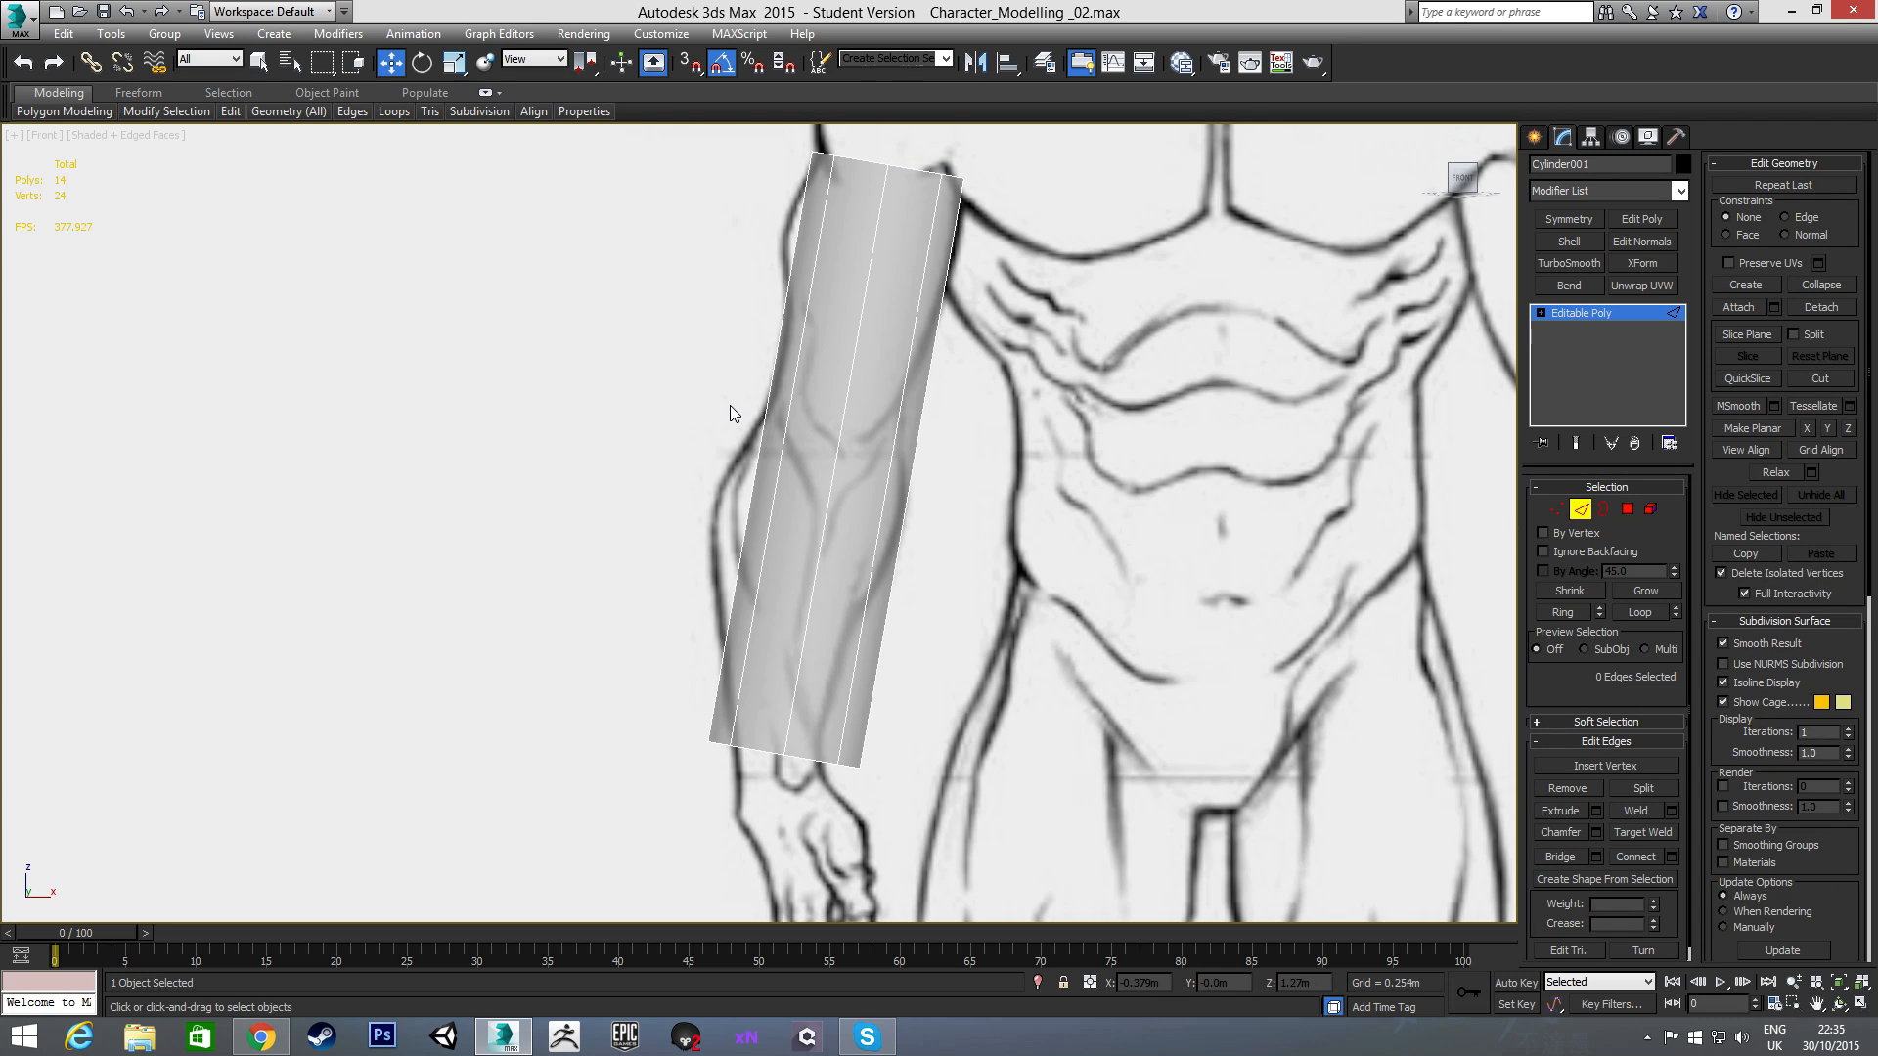
drag(737, 407, 1018, 517)
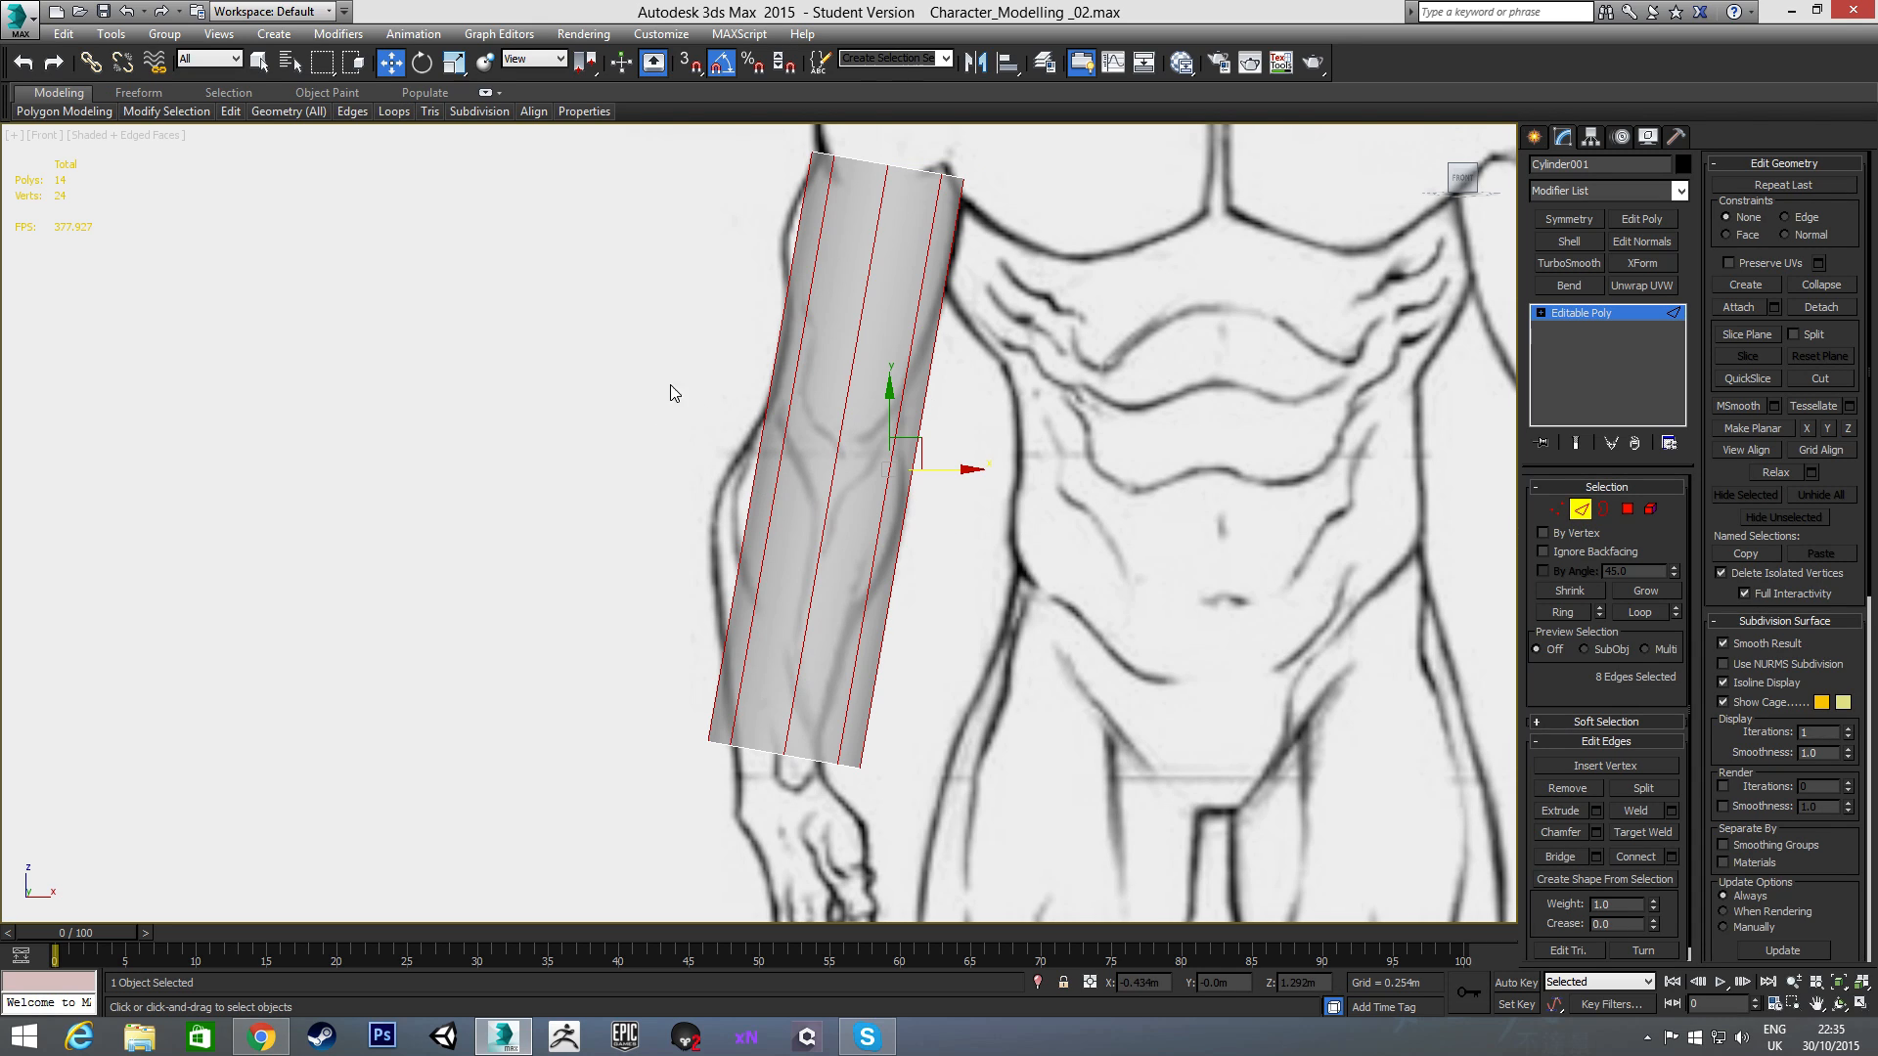
click(689, 442)
drag(692, 407, 1024, 555)
click(781, 457)
click(727, 390)
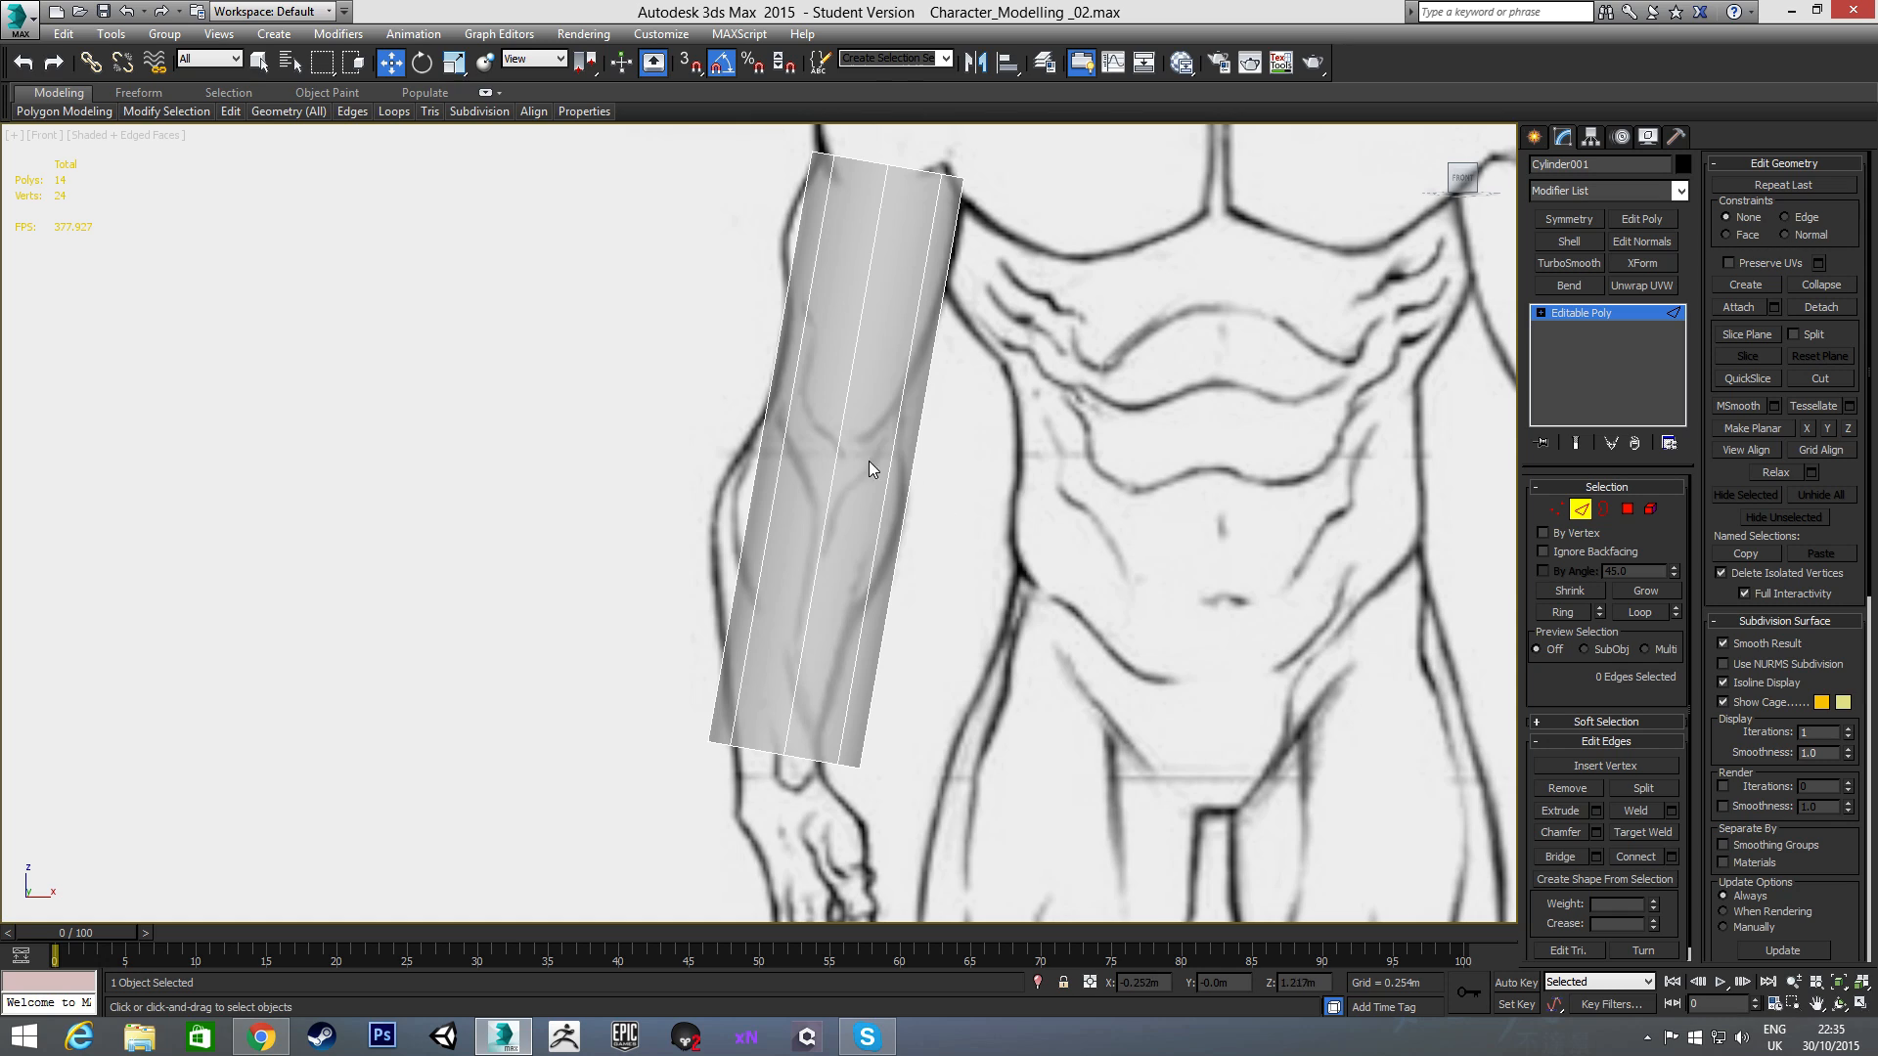
drag(692, 378, 959, 508)
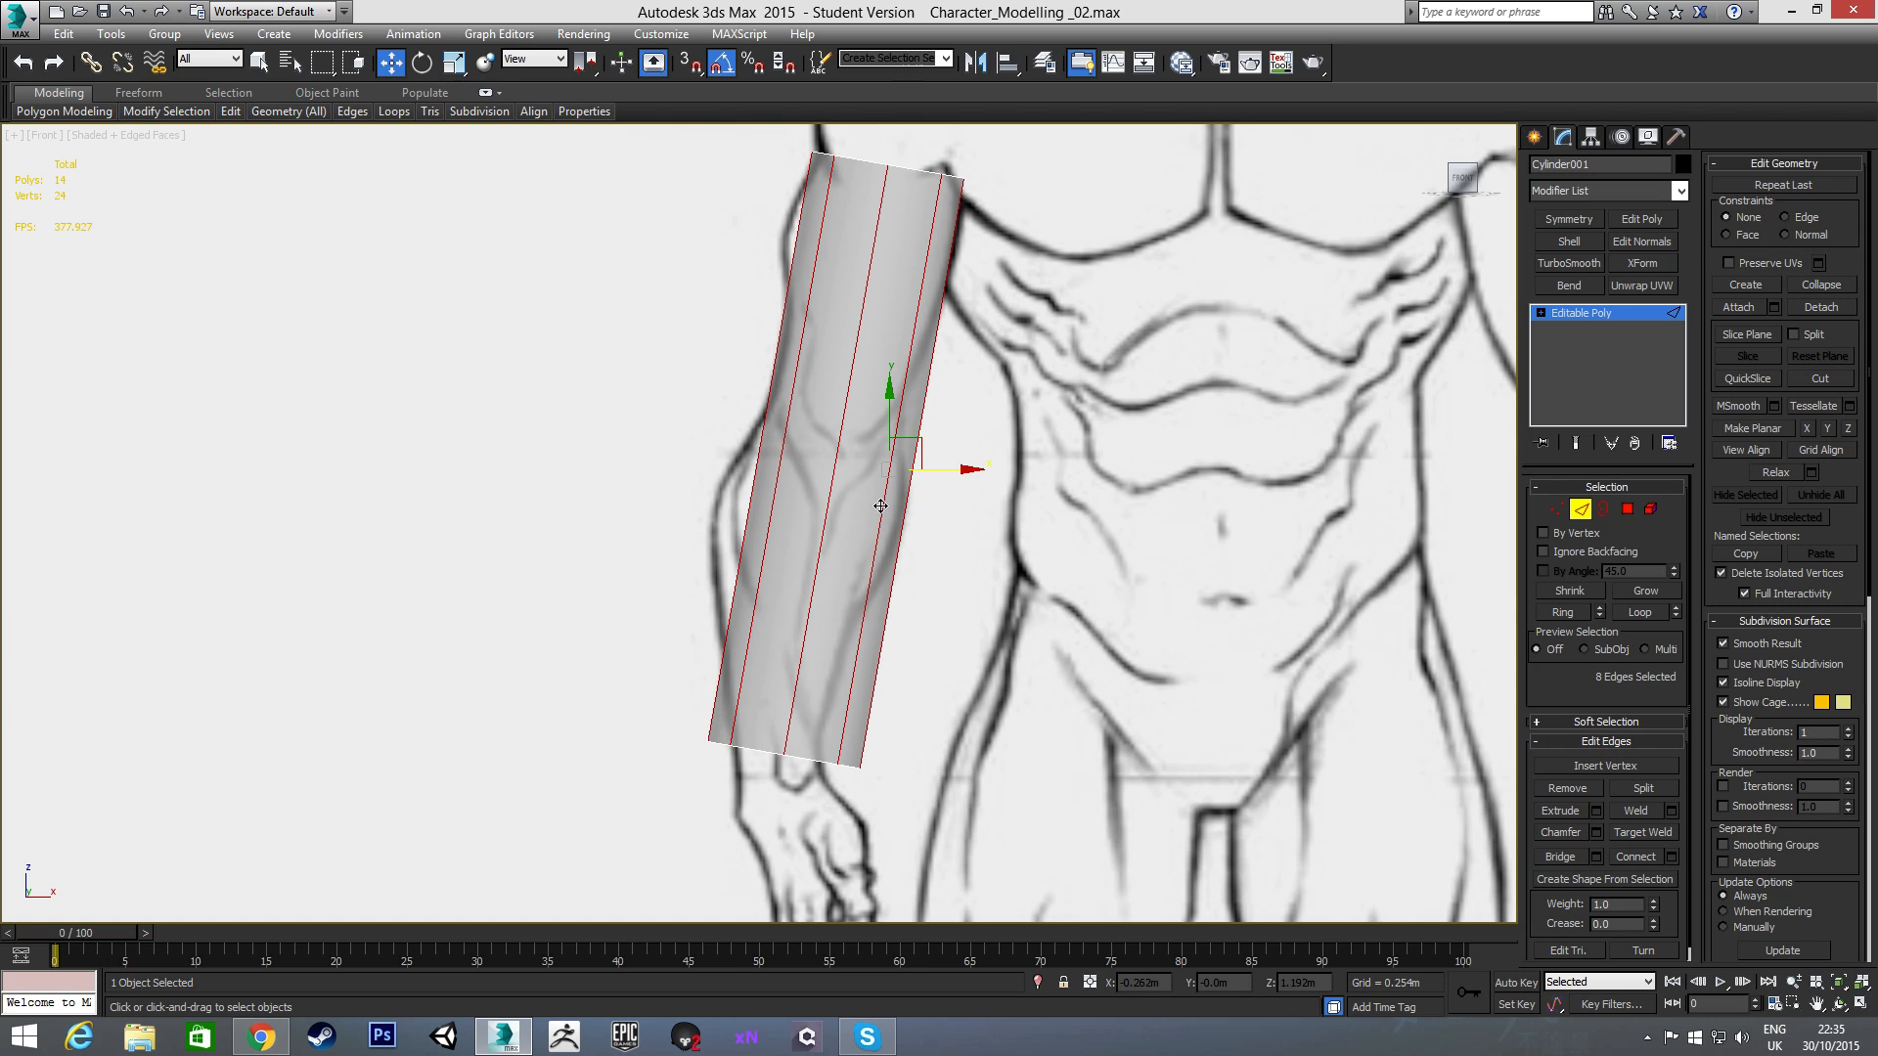
click(795, 391)
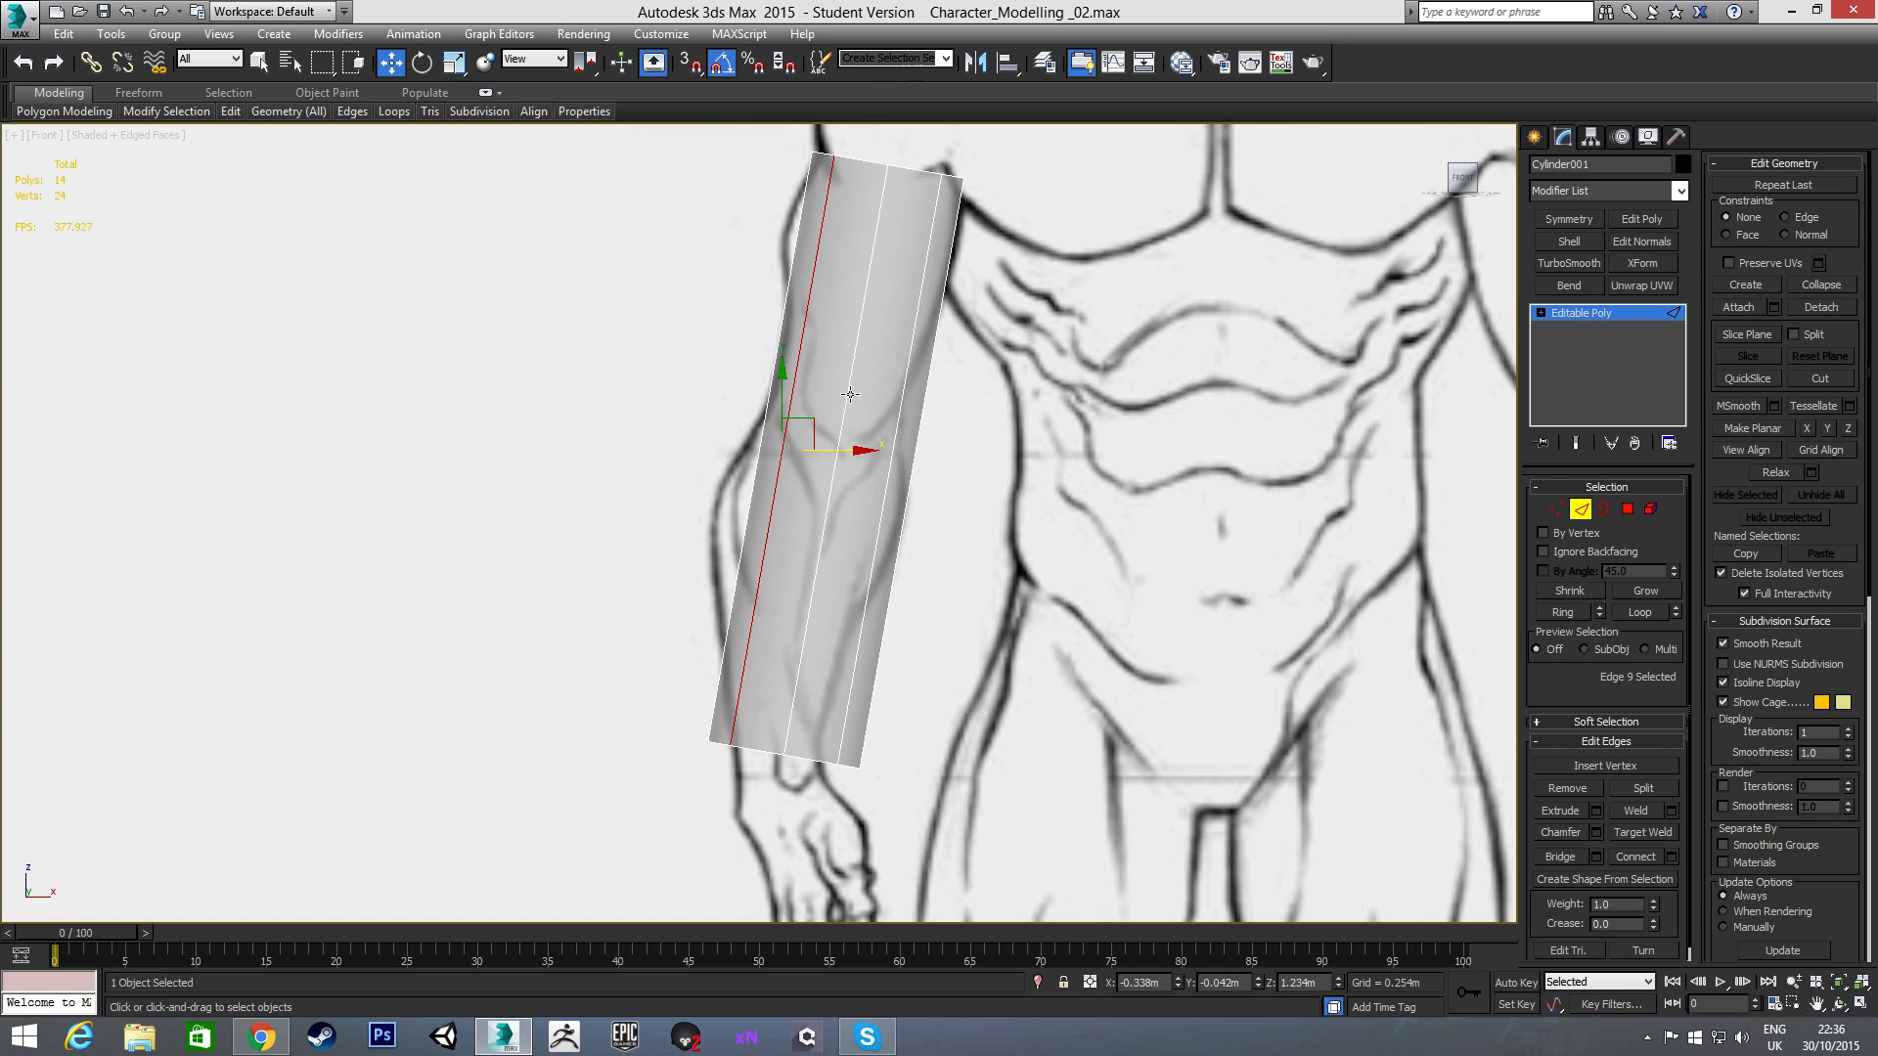
key(ctrl+z)
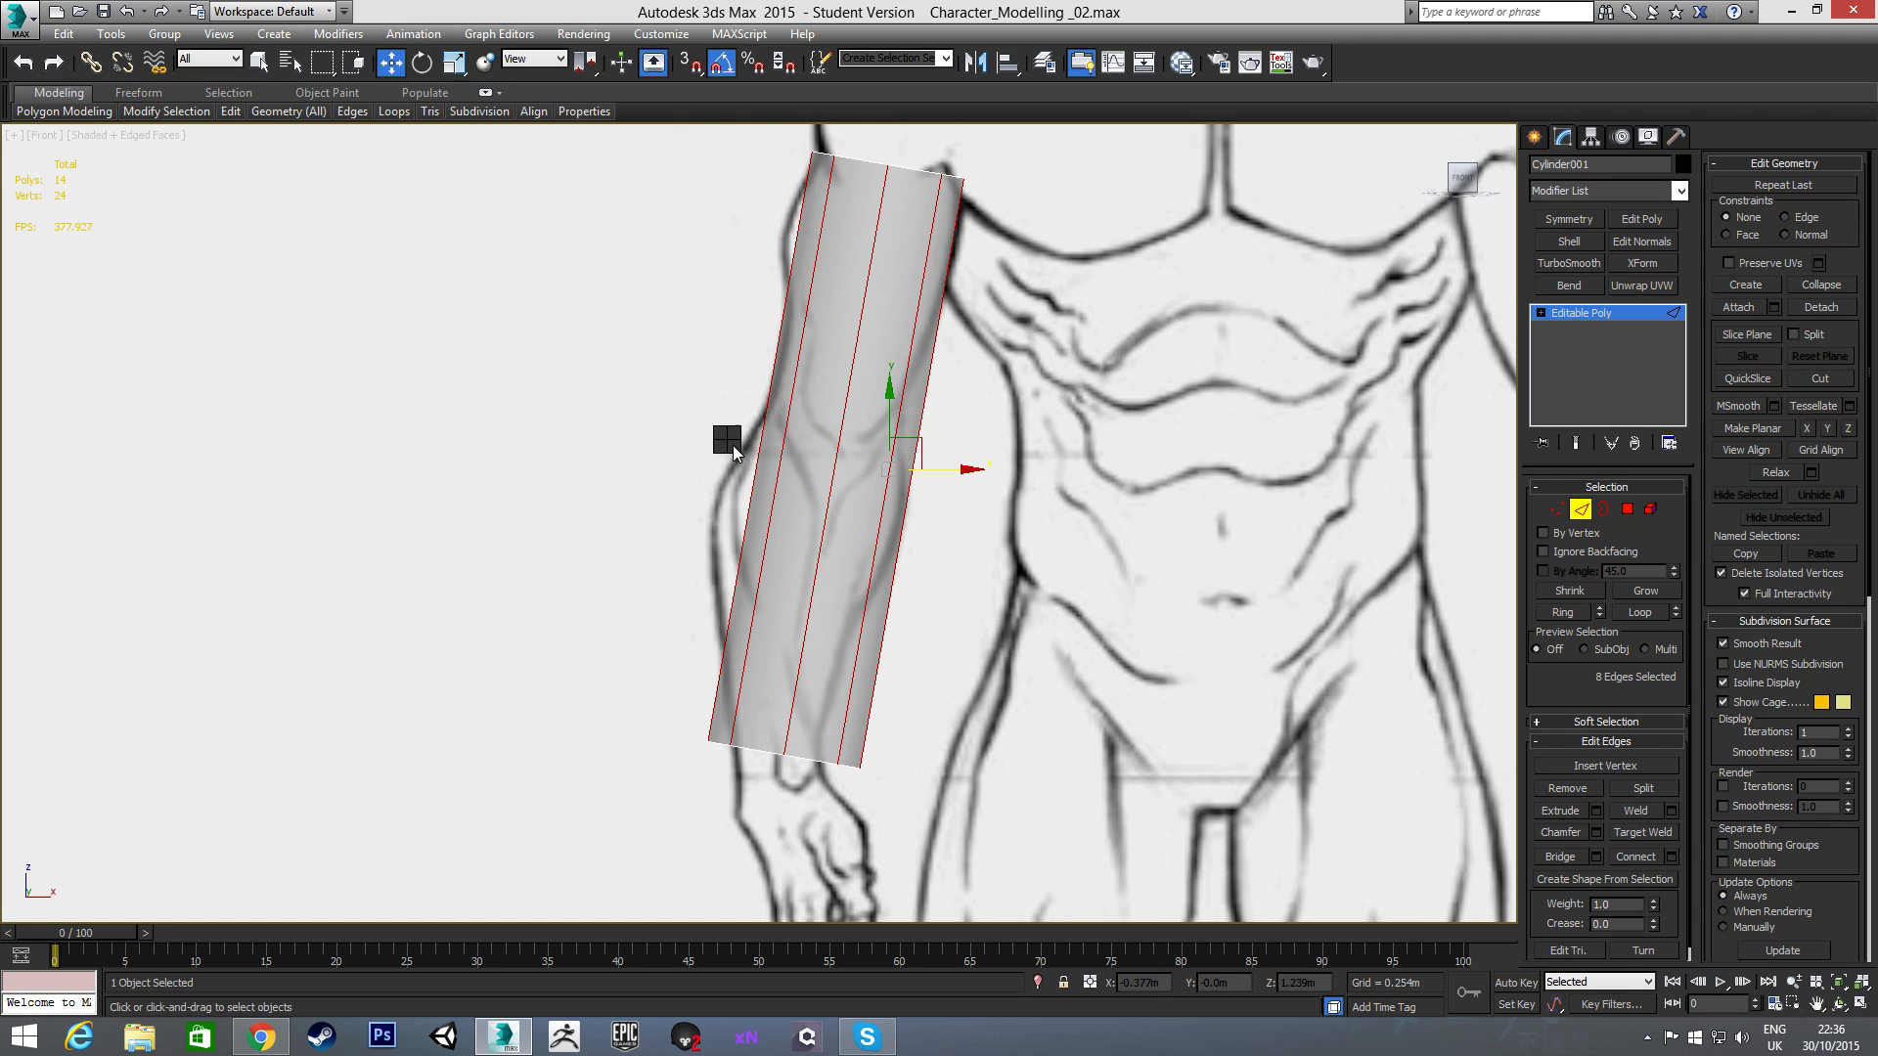
- Connect the selected lengthwise edges with 3 segments to add evenly spaced loops along the arm
right_click(732, 444)
click(557, 513)
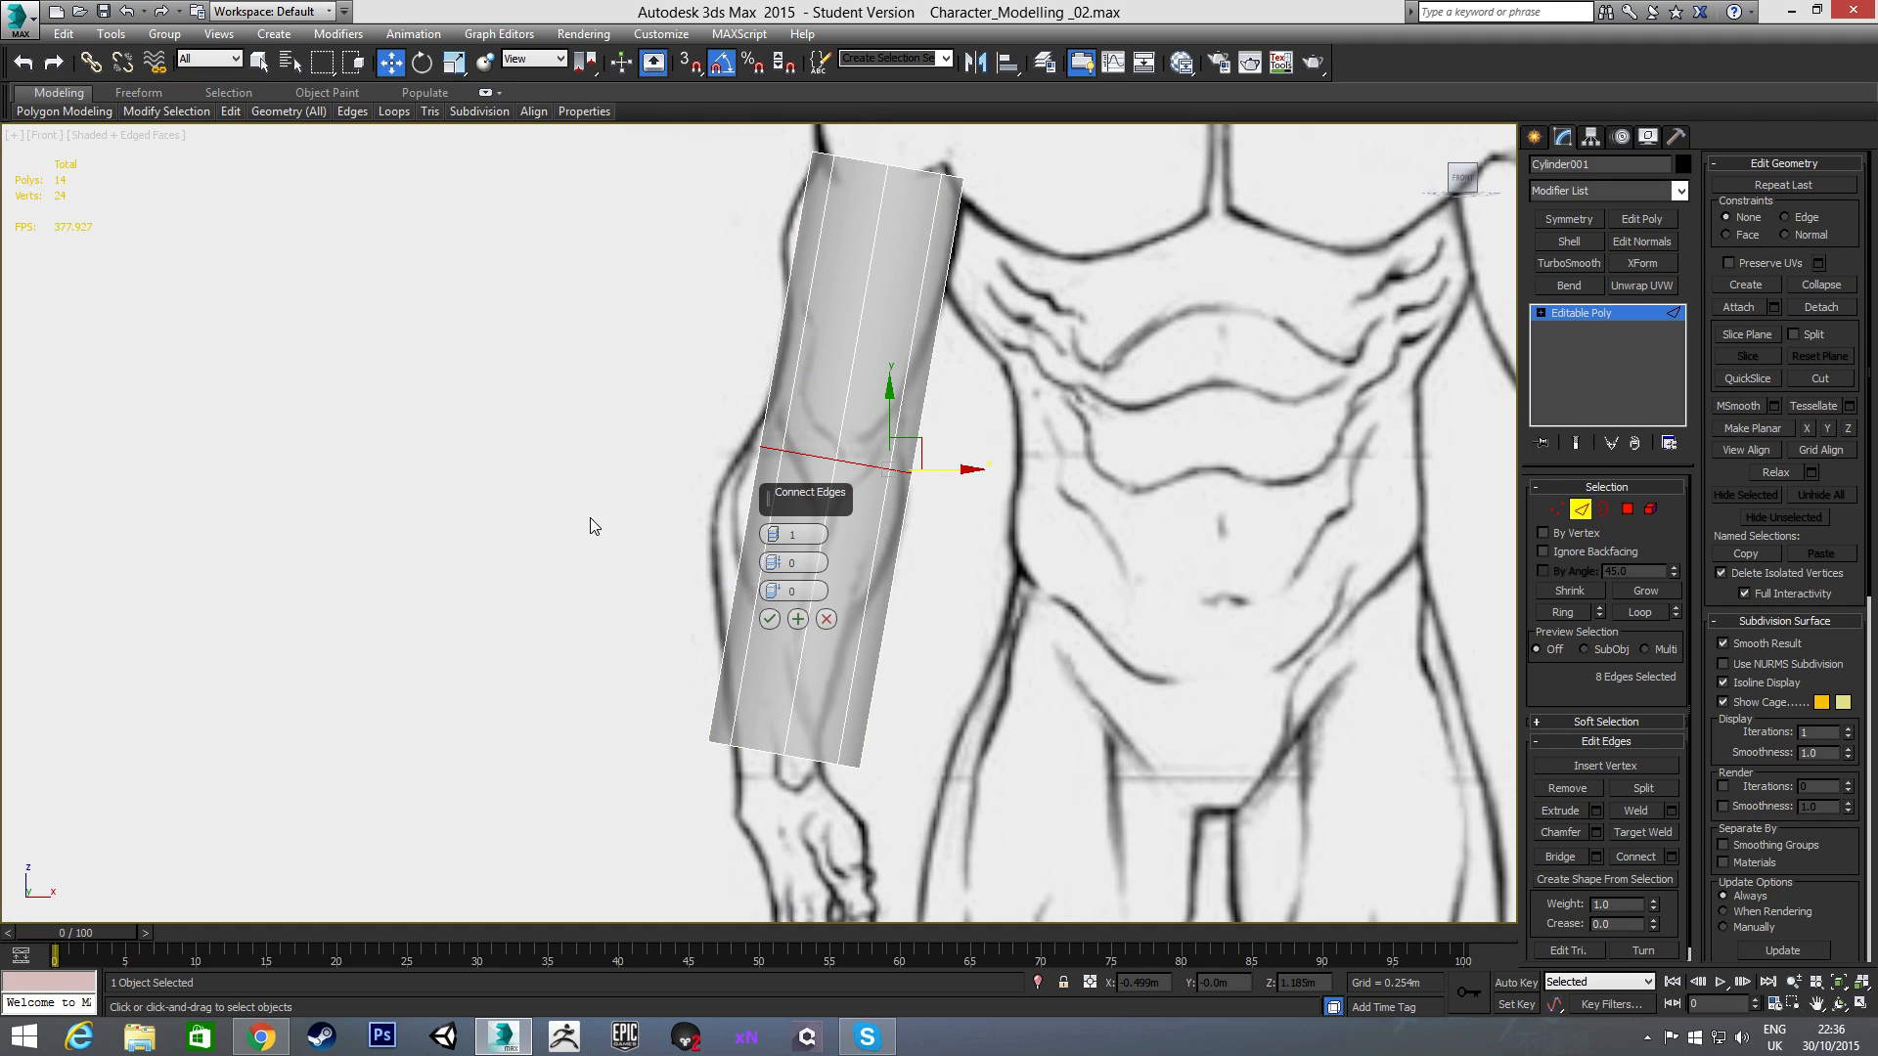
click(772, 530)
click(772, 530)
click(770, 619)
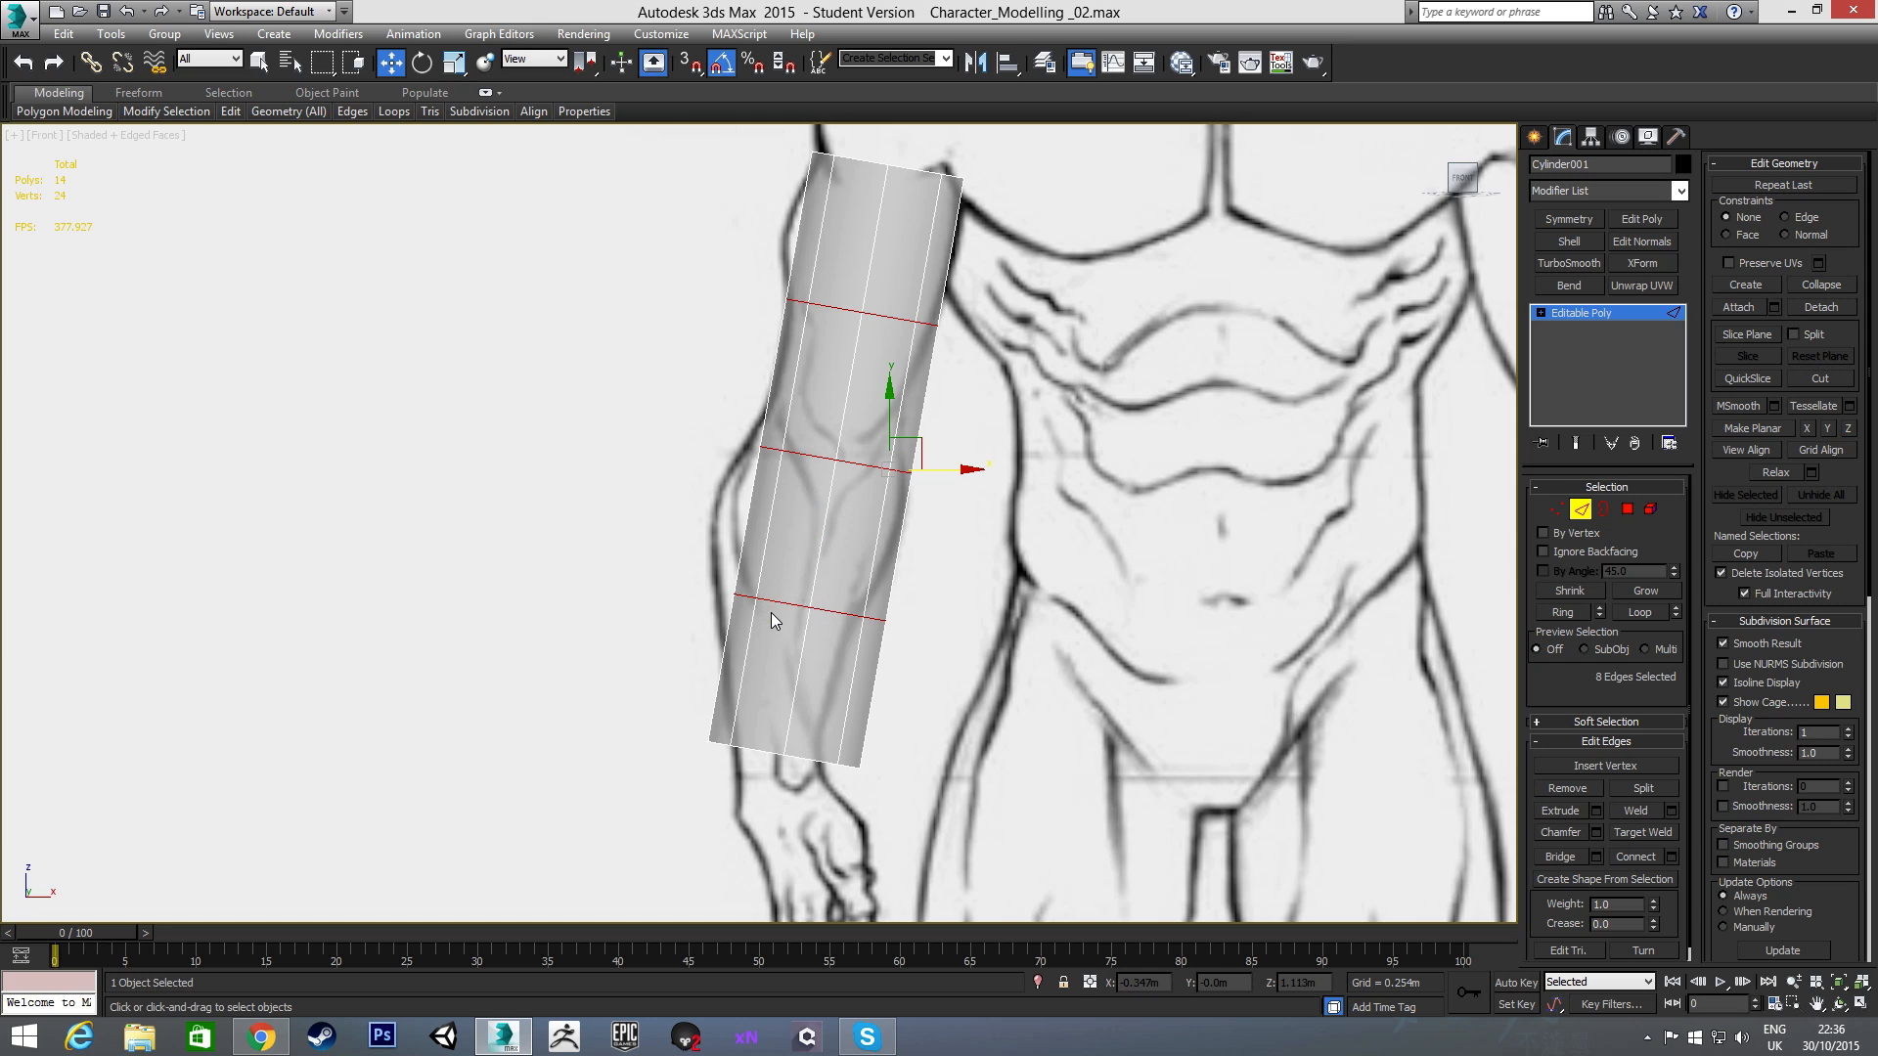
- Rotate the forearm edge loop closer to horizontal, then shift it outward and scale it down to fit the drawing
mouse_move(731, 586)
middle_down()
mouse_move(772, 551)
mouse_move(758, 584)
middle_up()
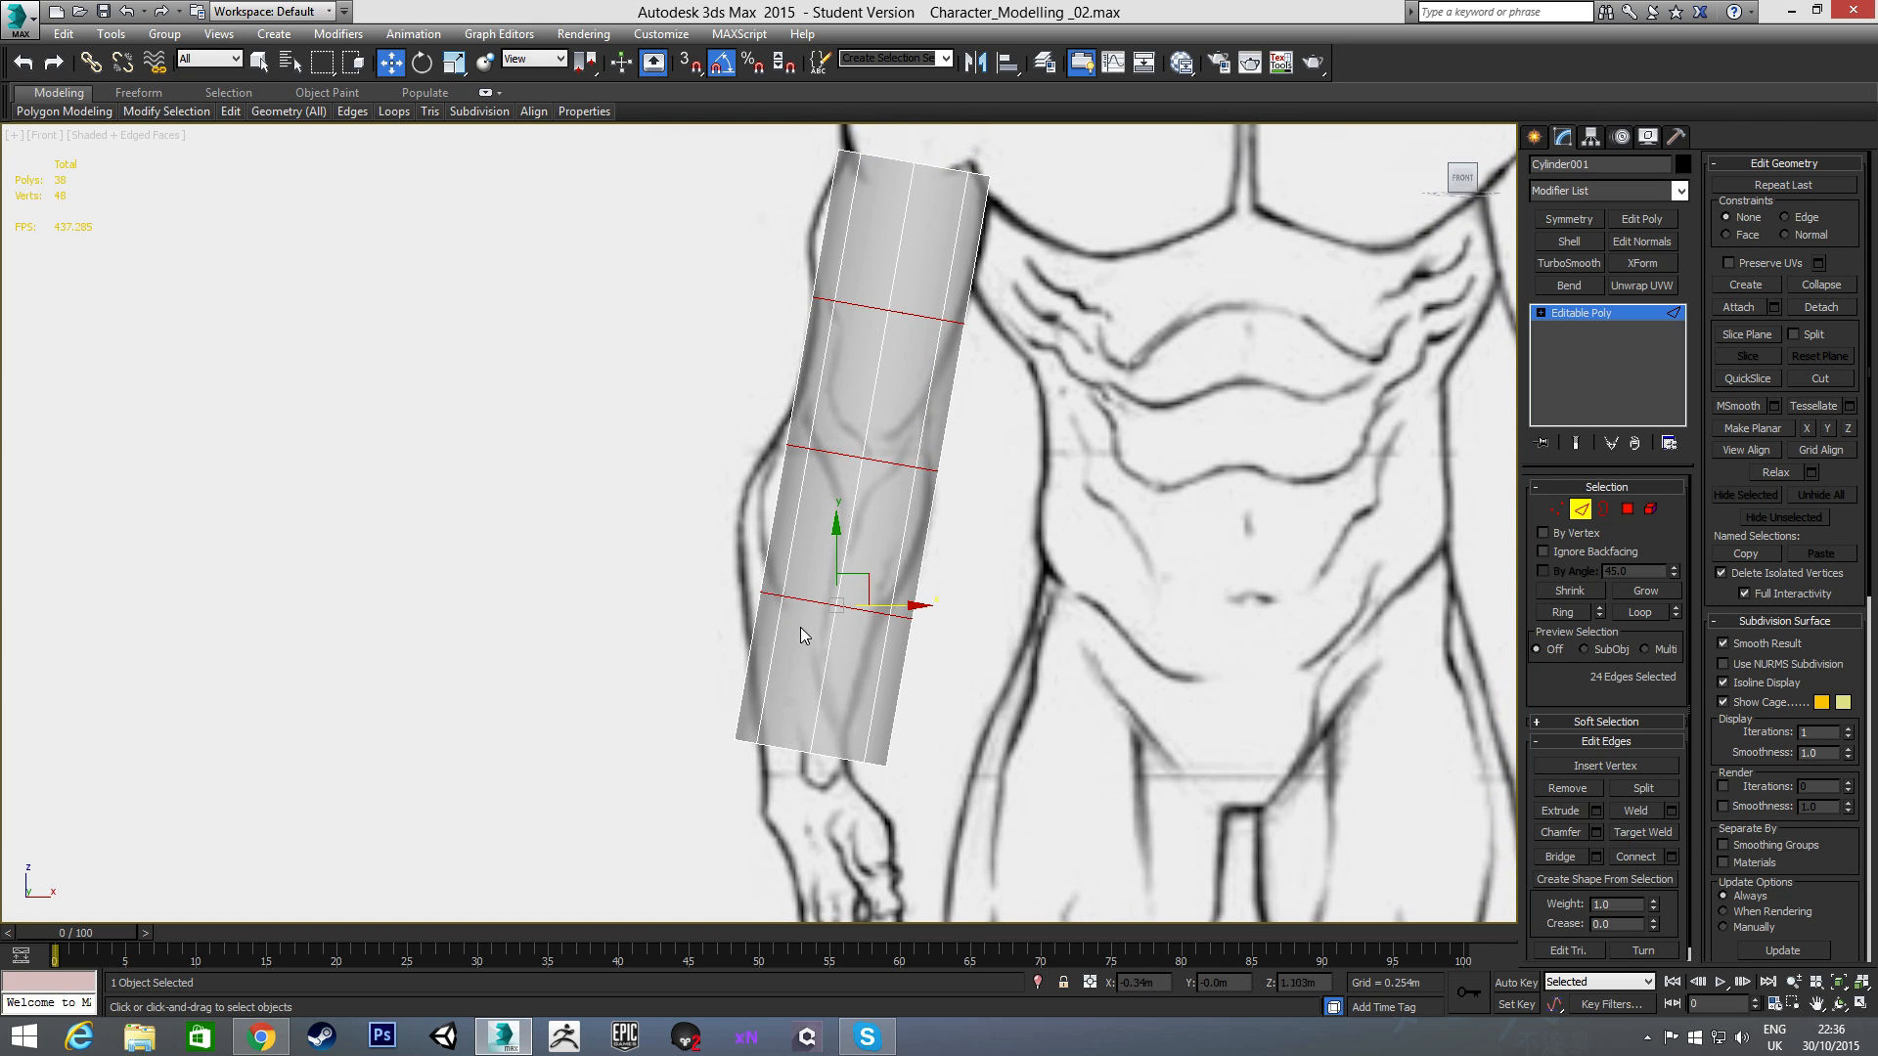
middle_drag(705, 642, 687, 579)
scroll(775, 596, up, 2)
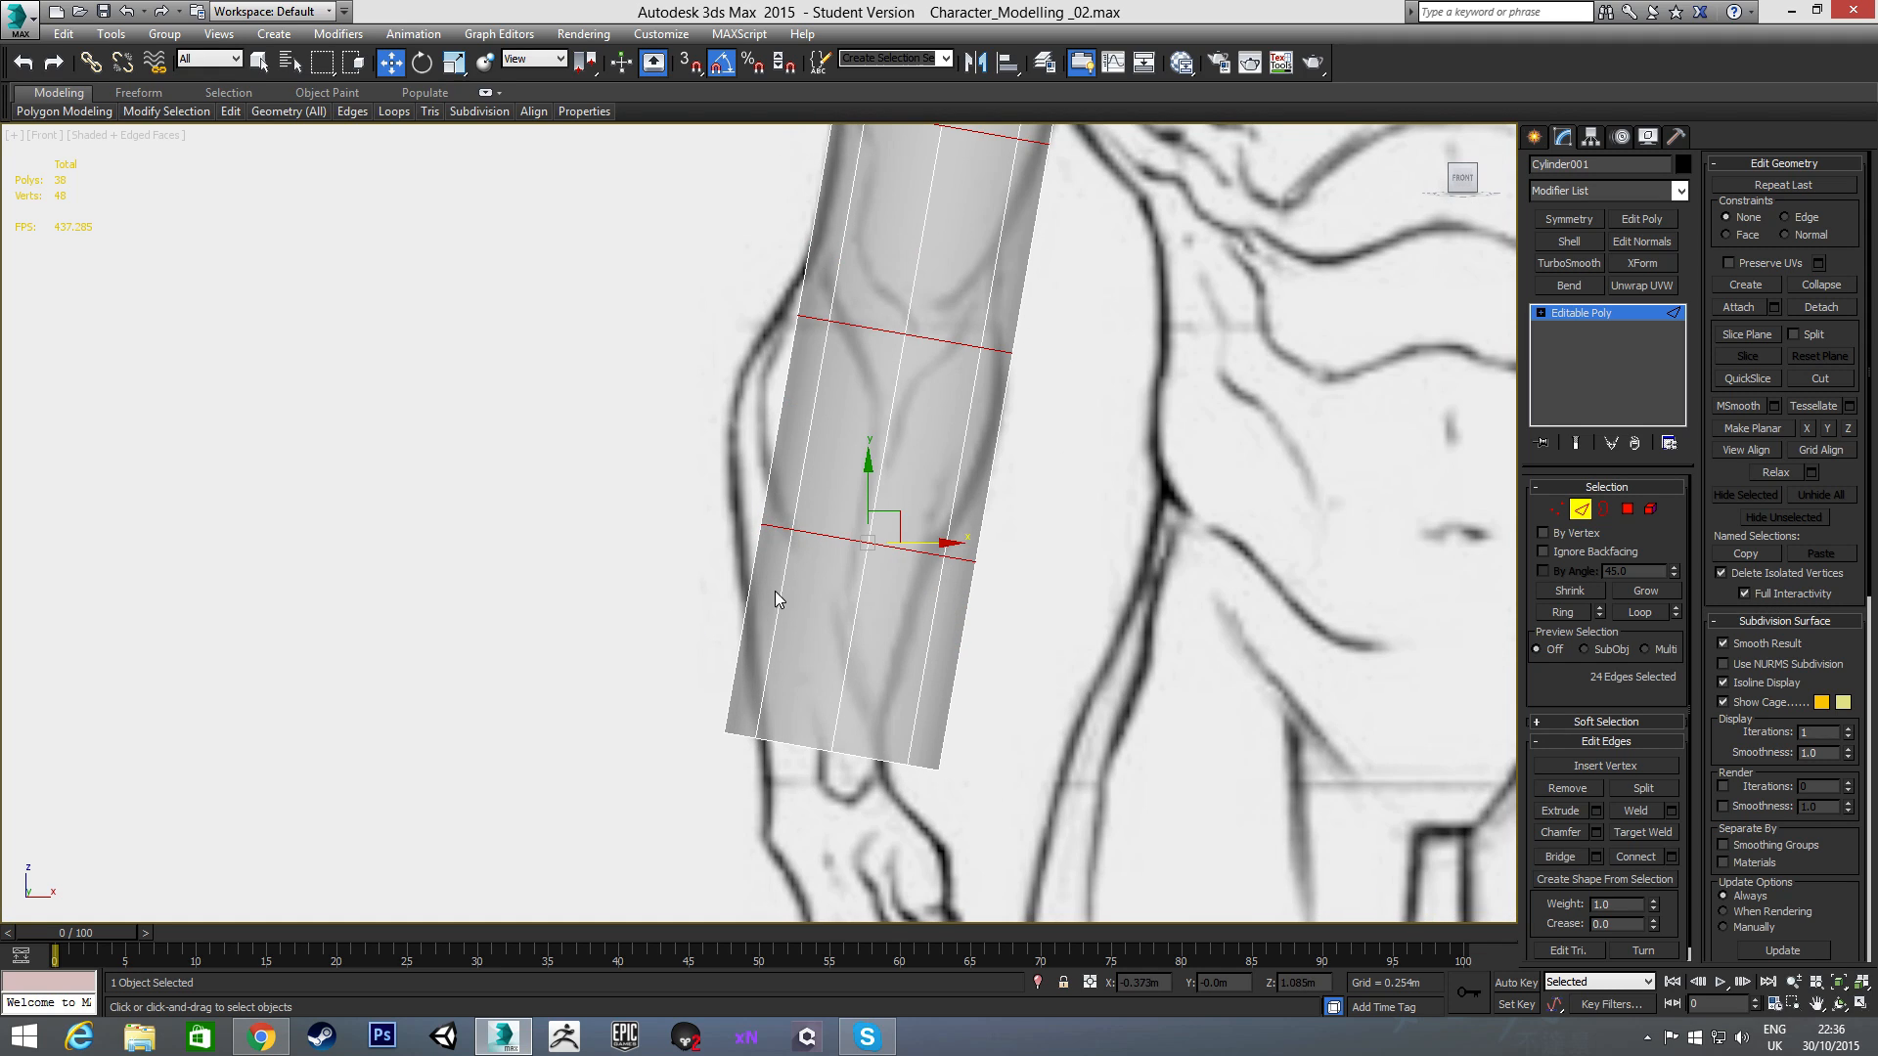
double_click(909, 553)
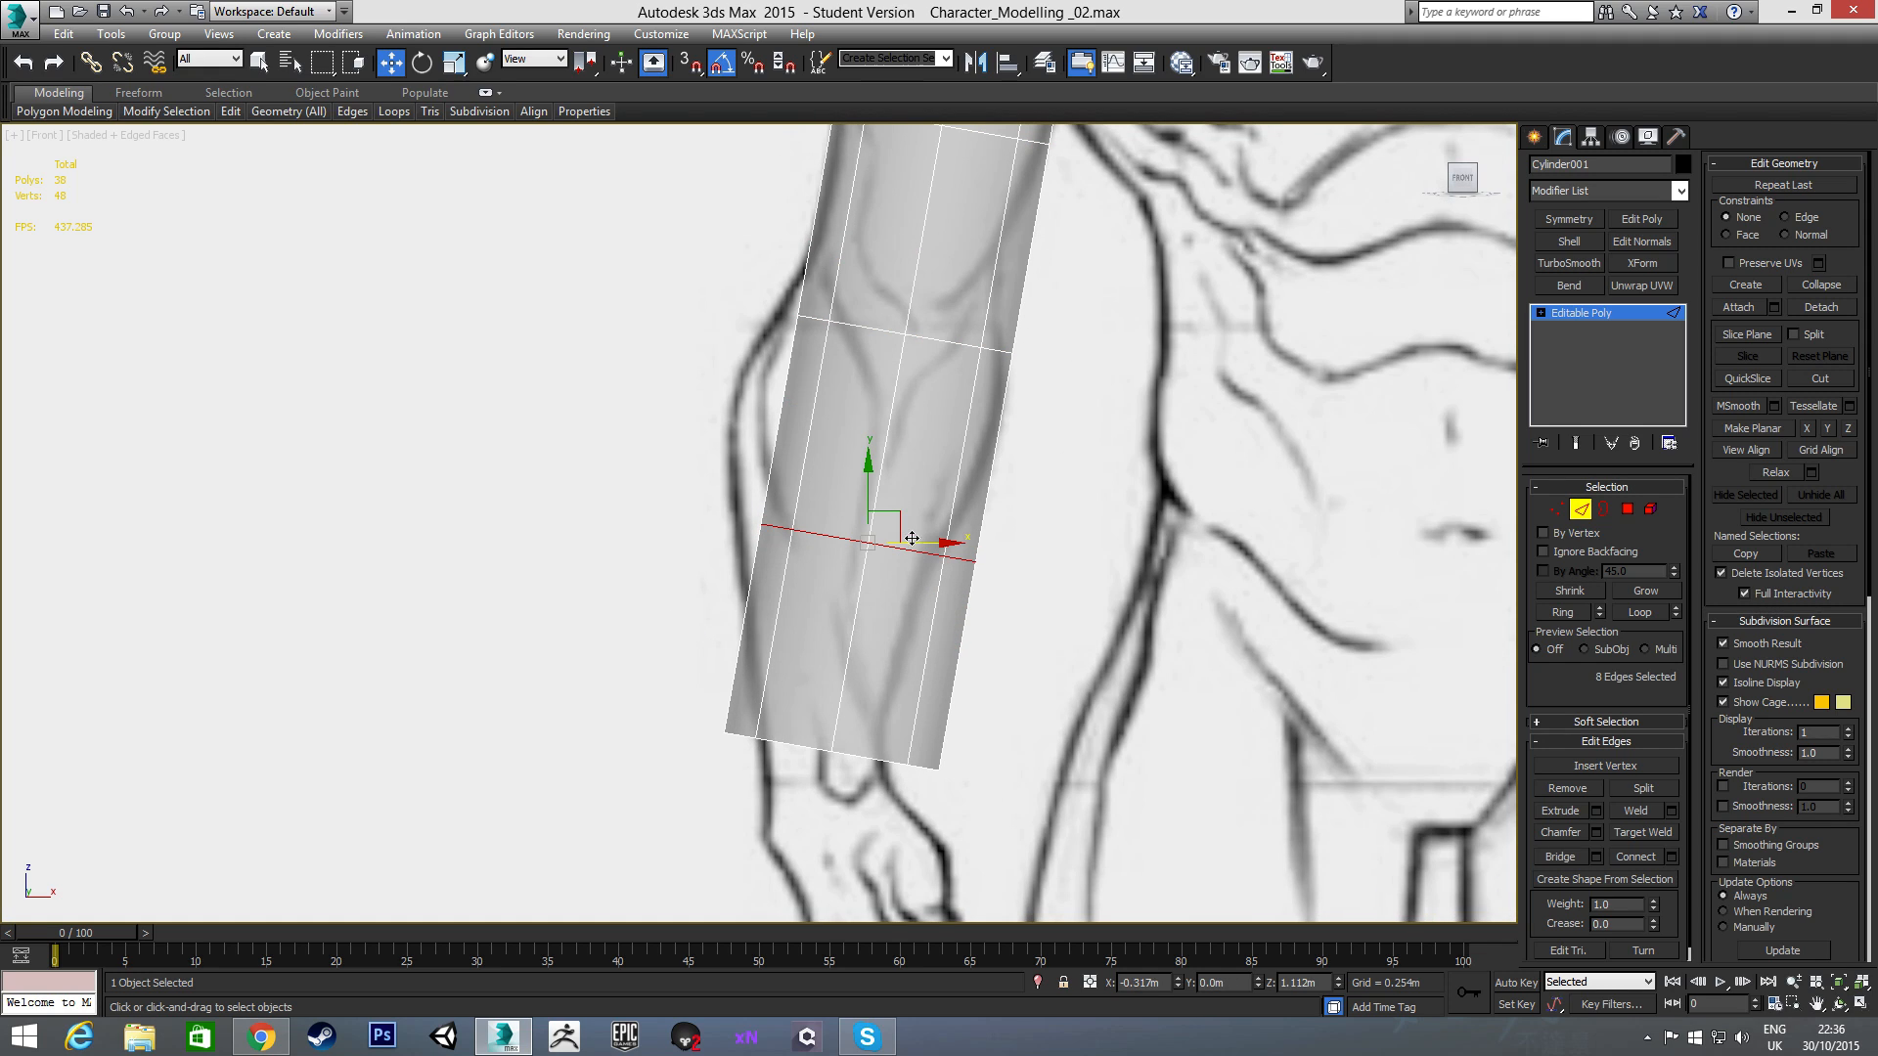
key(e)
drag(920, 496, 914, 490)
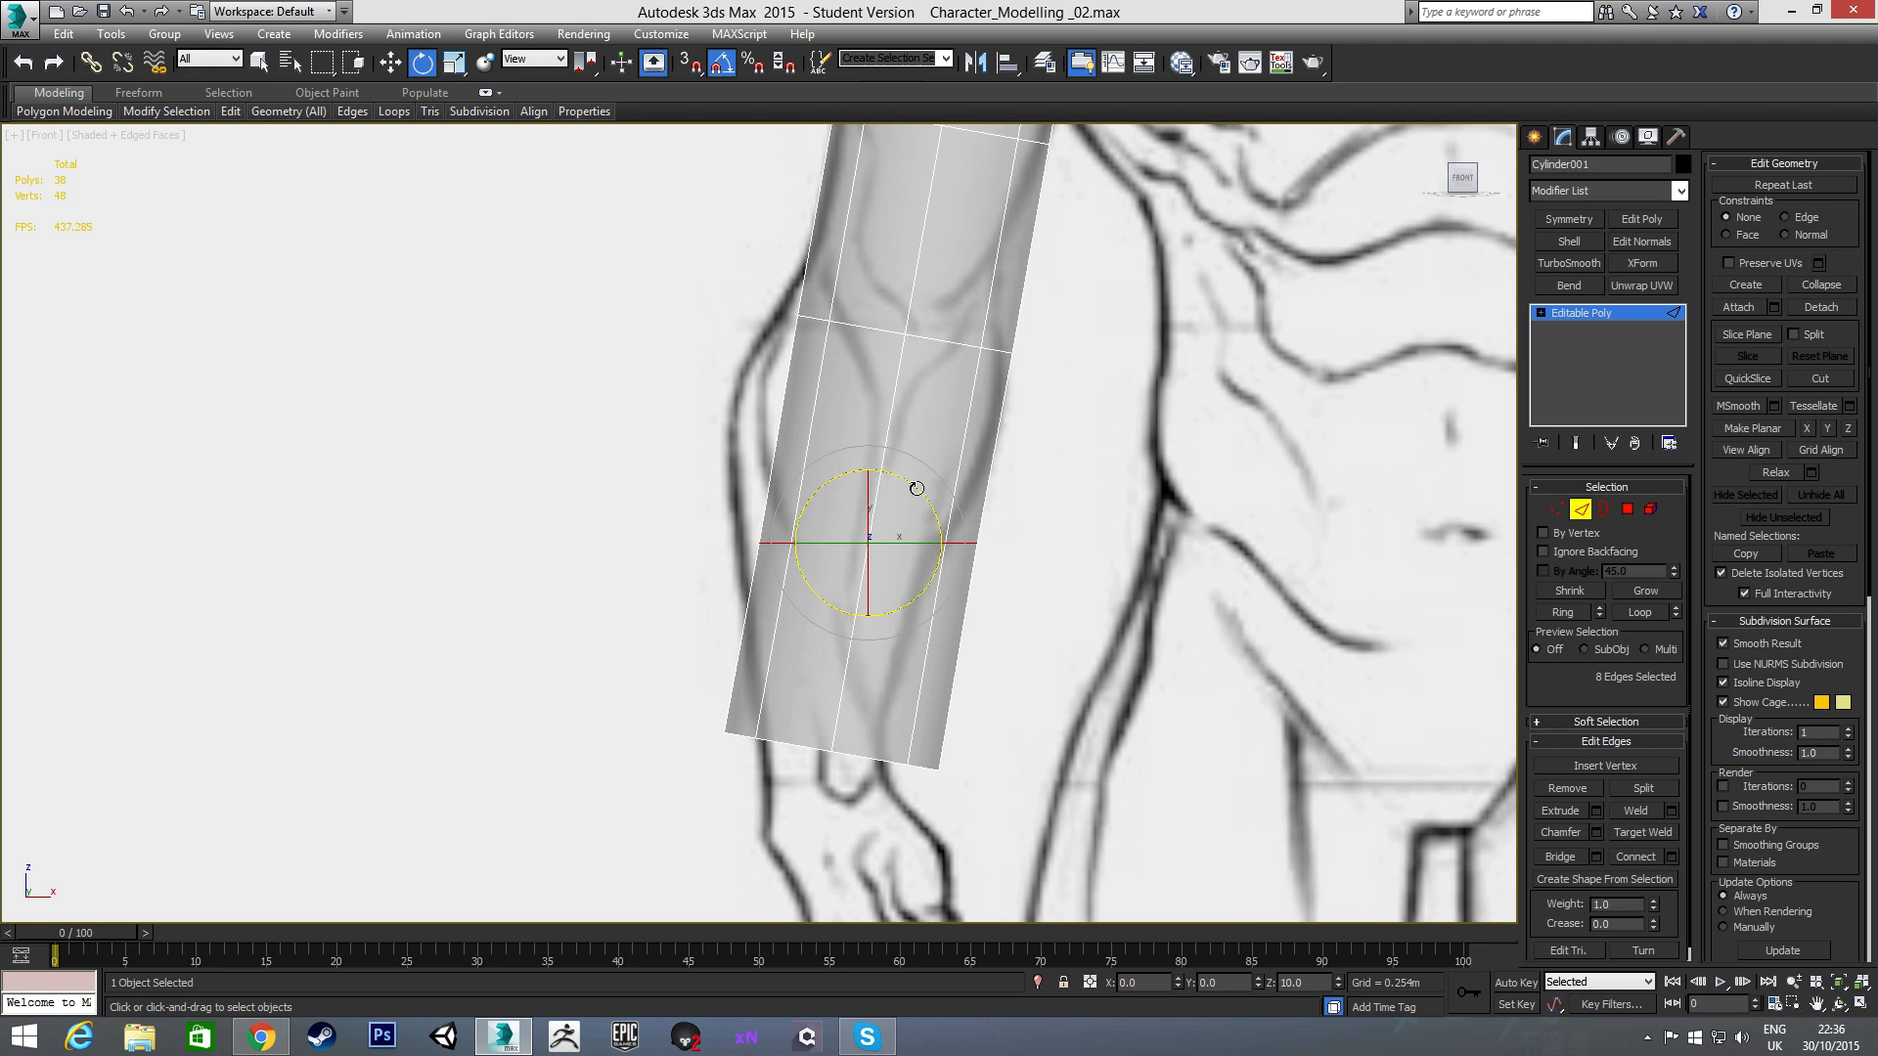
key(w)
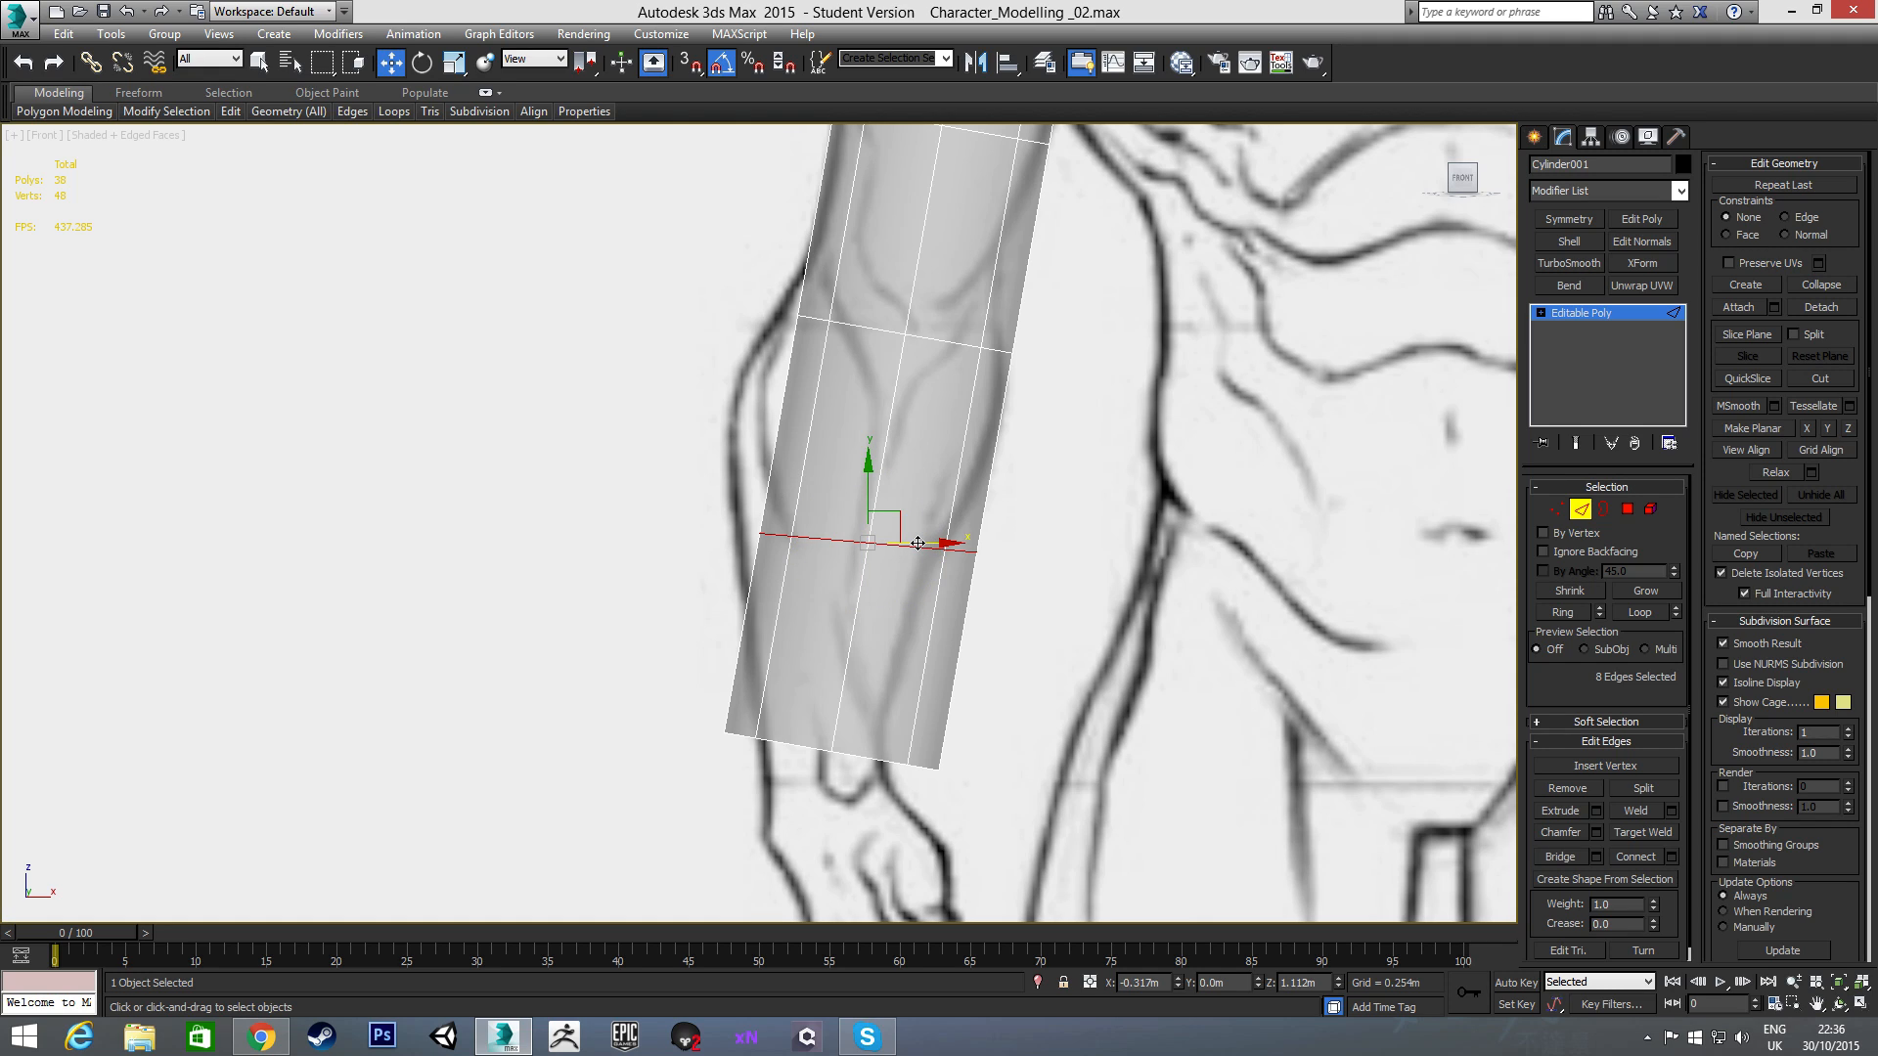
drag(929, 539, 844, 538)
key(r)
- Move the edge loop at the elbow about 0.01 m outward and scale it up slightly to match the drawing
click(858, 327)
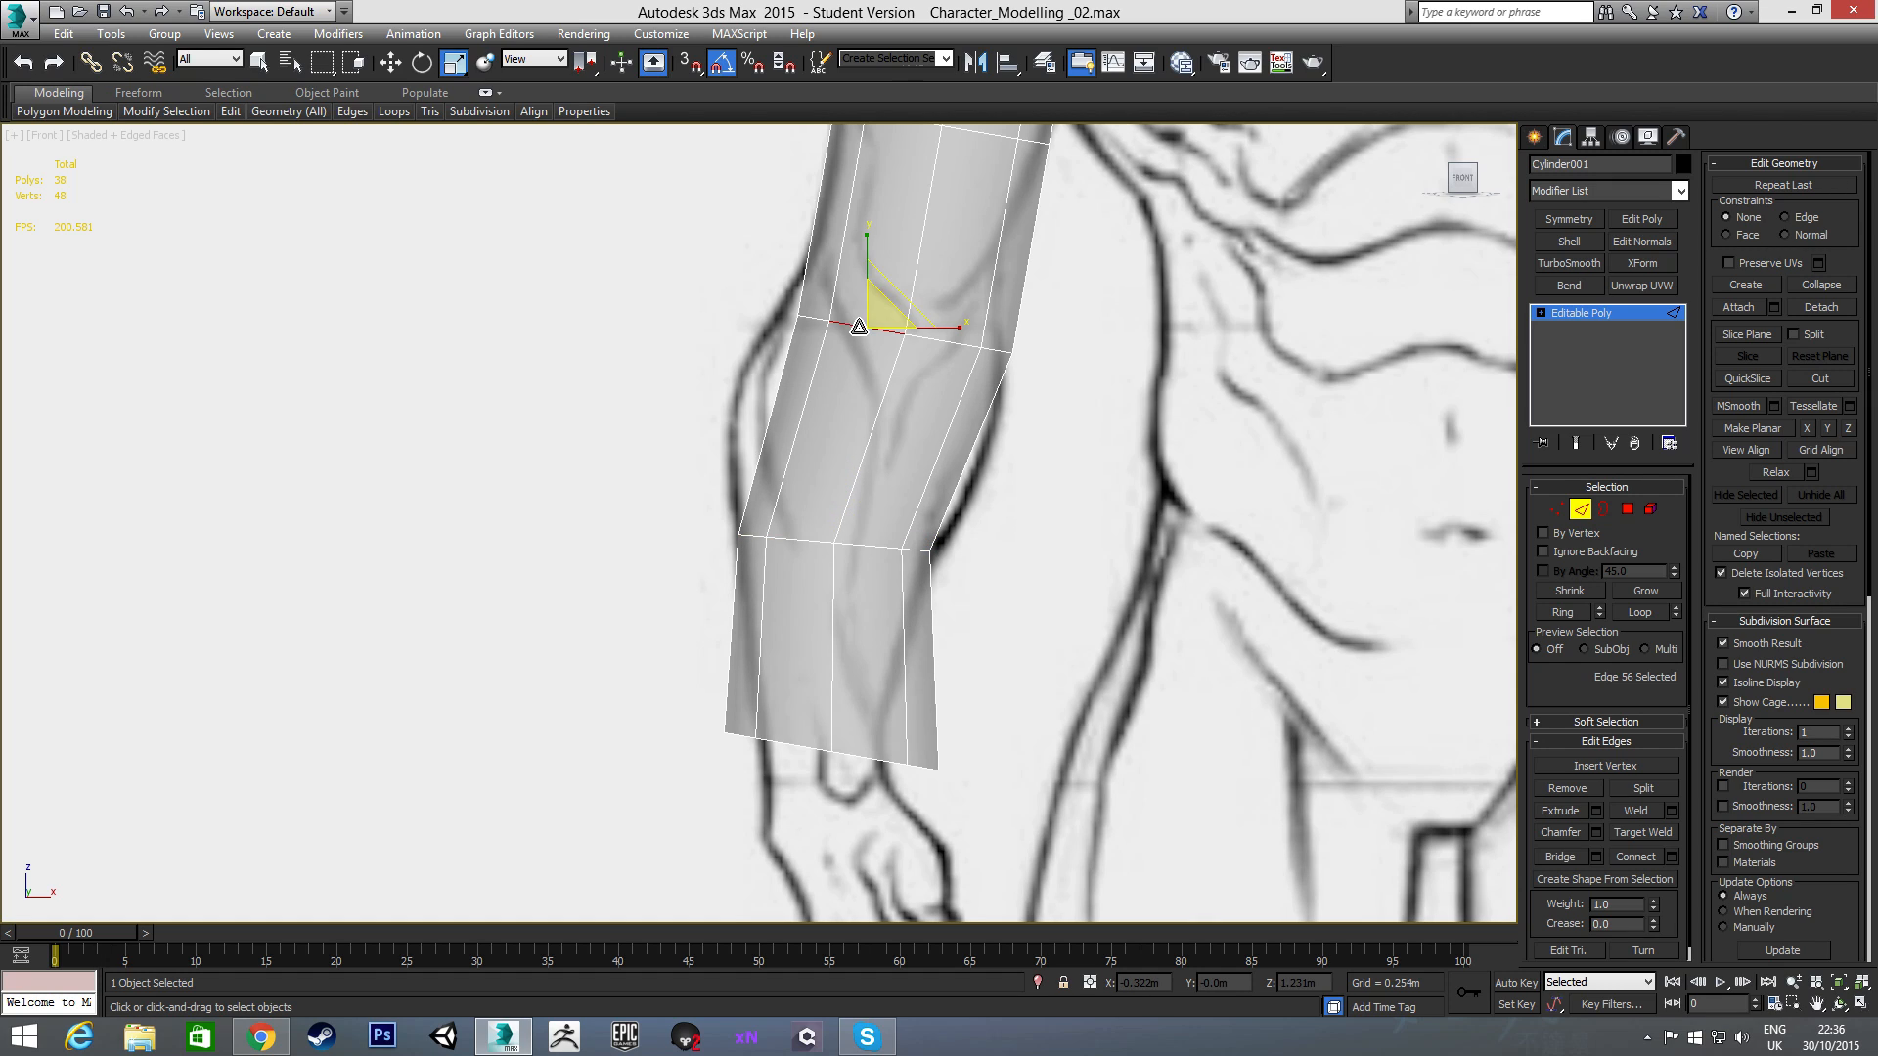
key(w)
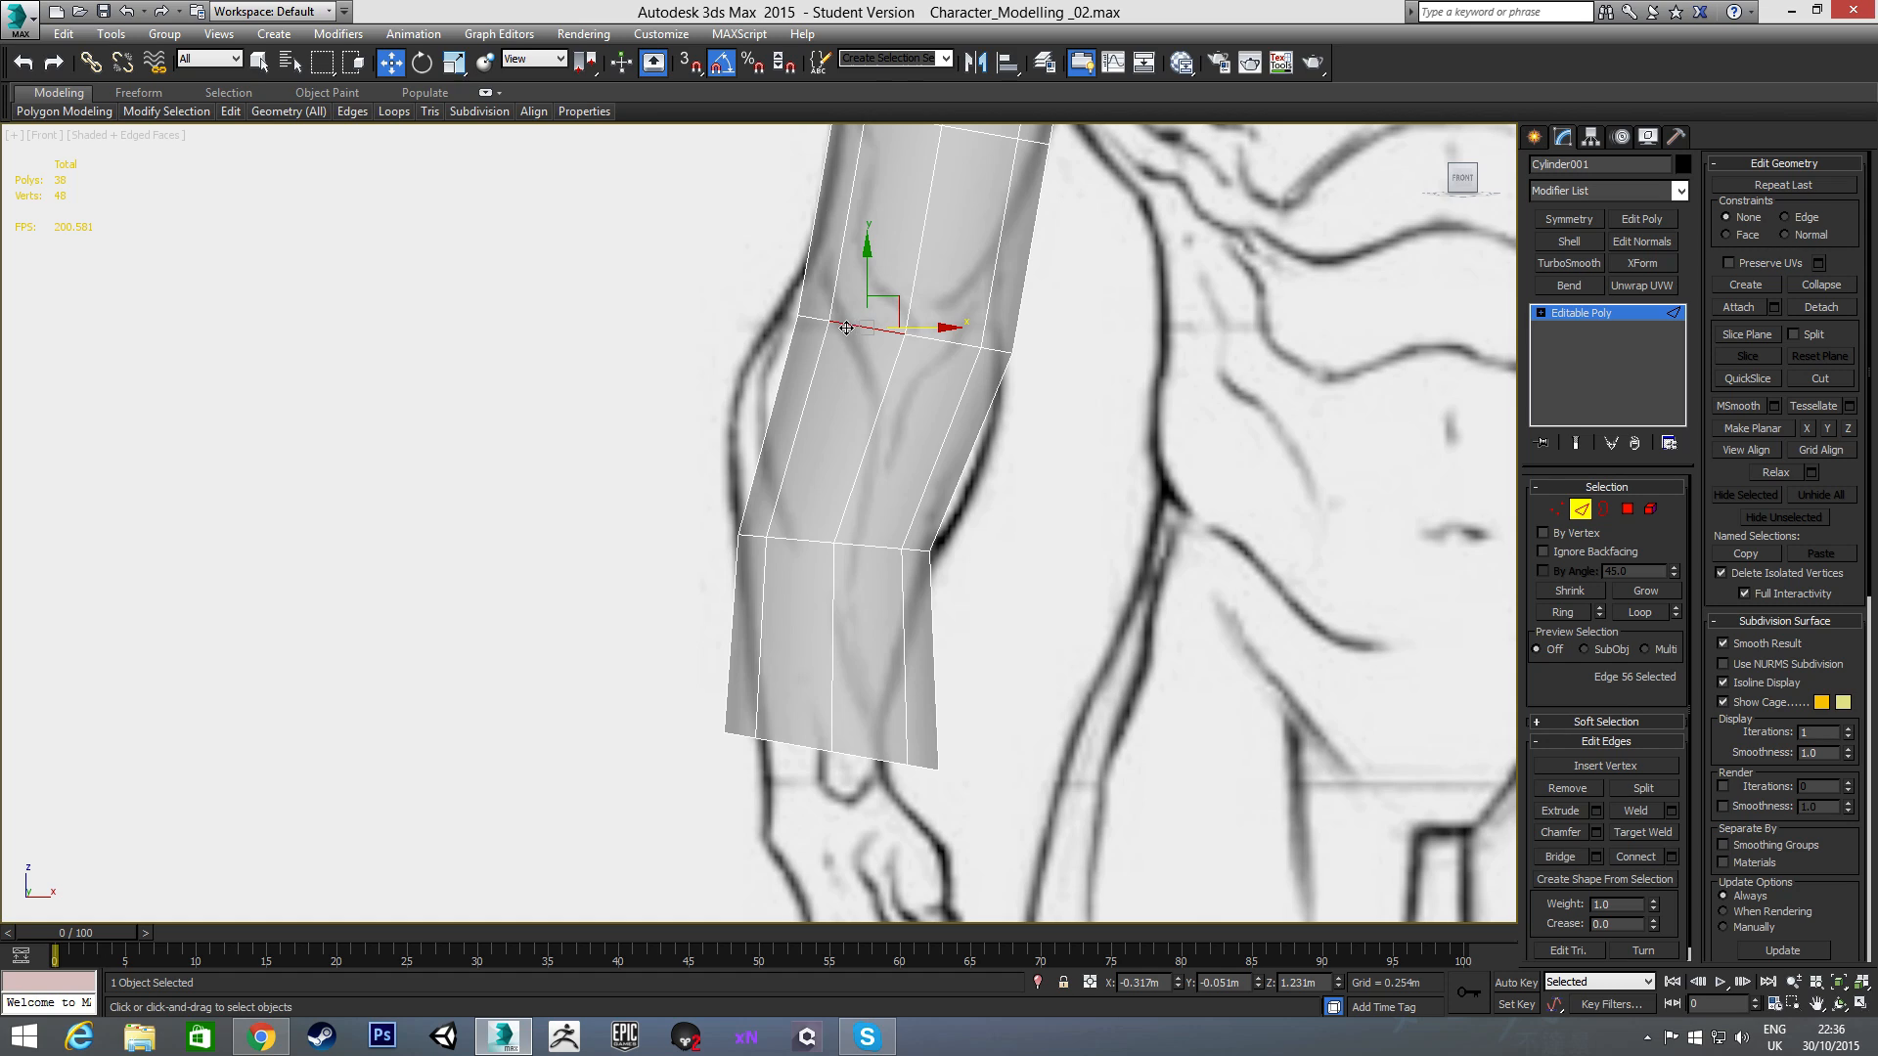
click(836, 382)
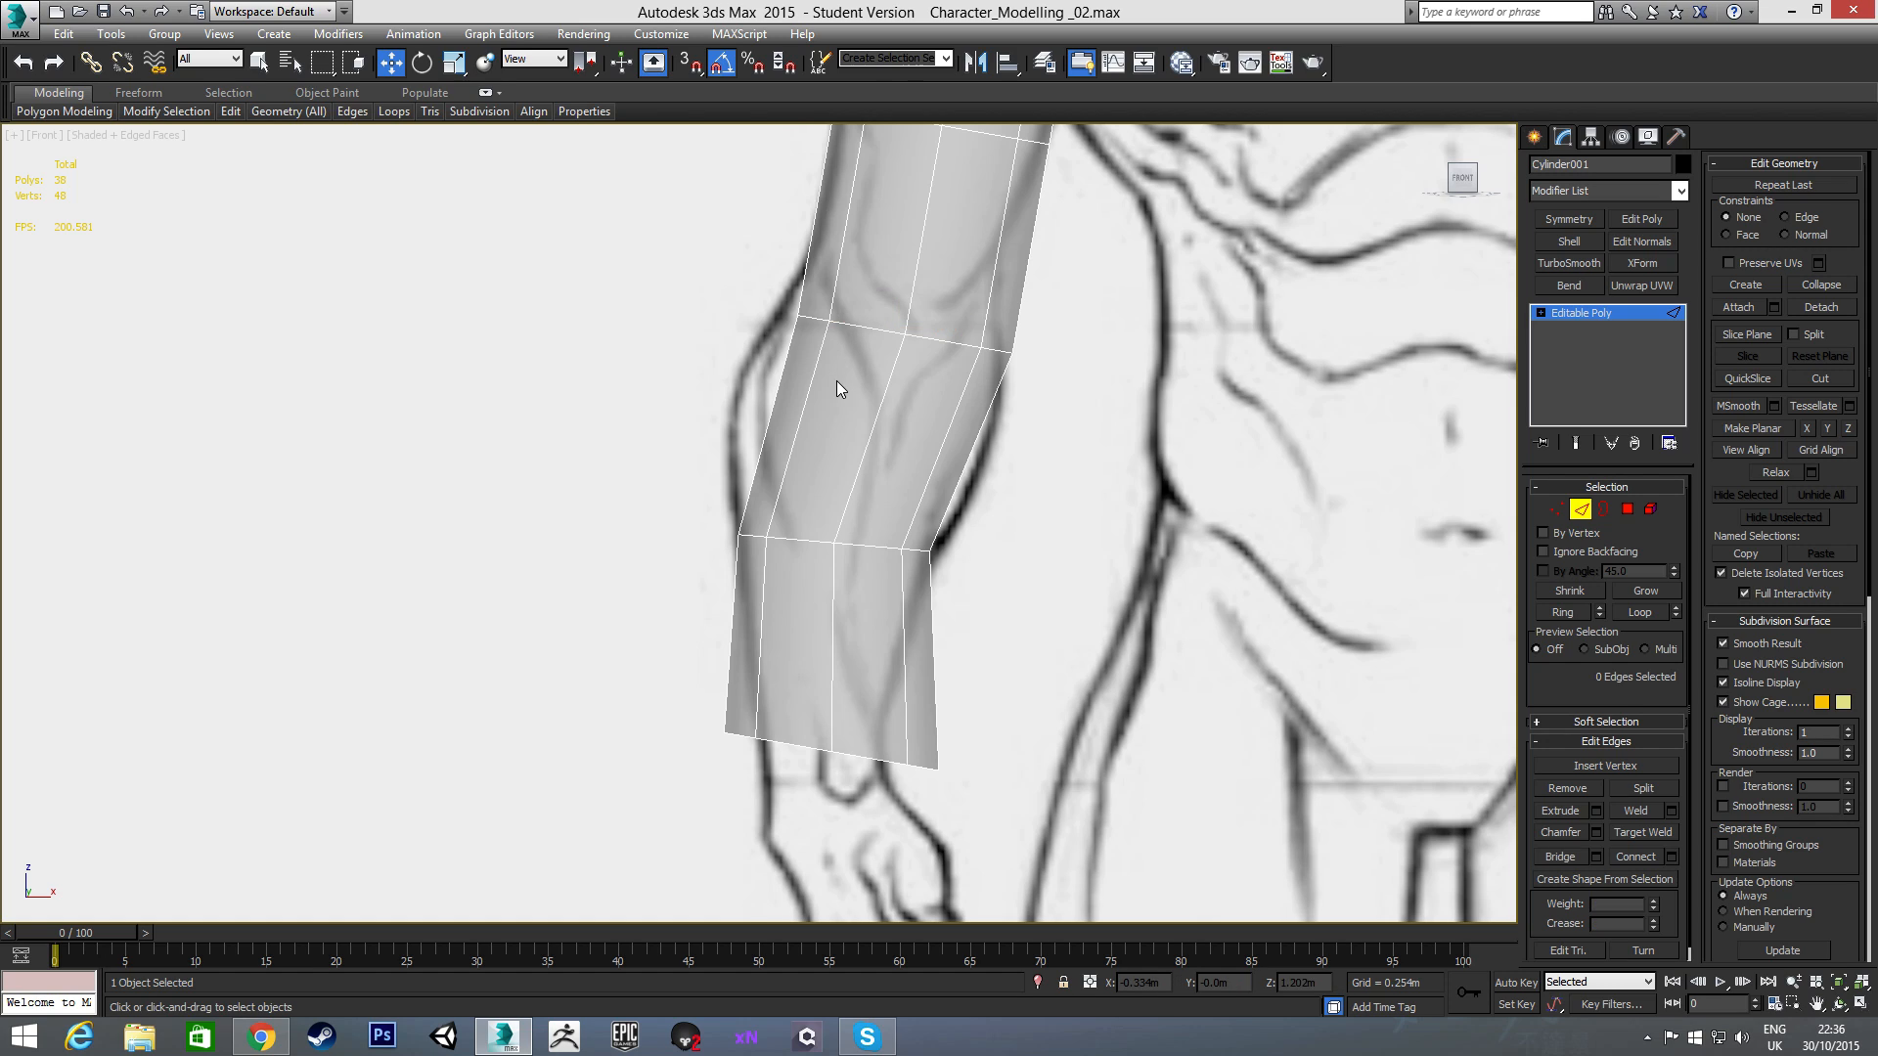
double_click(852, 328)
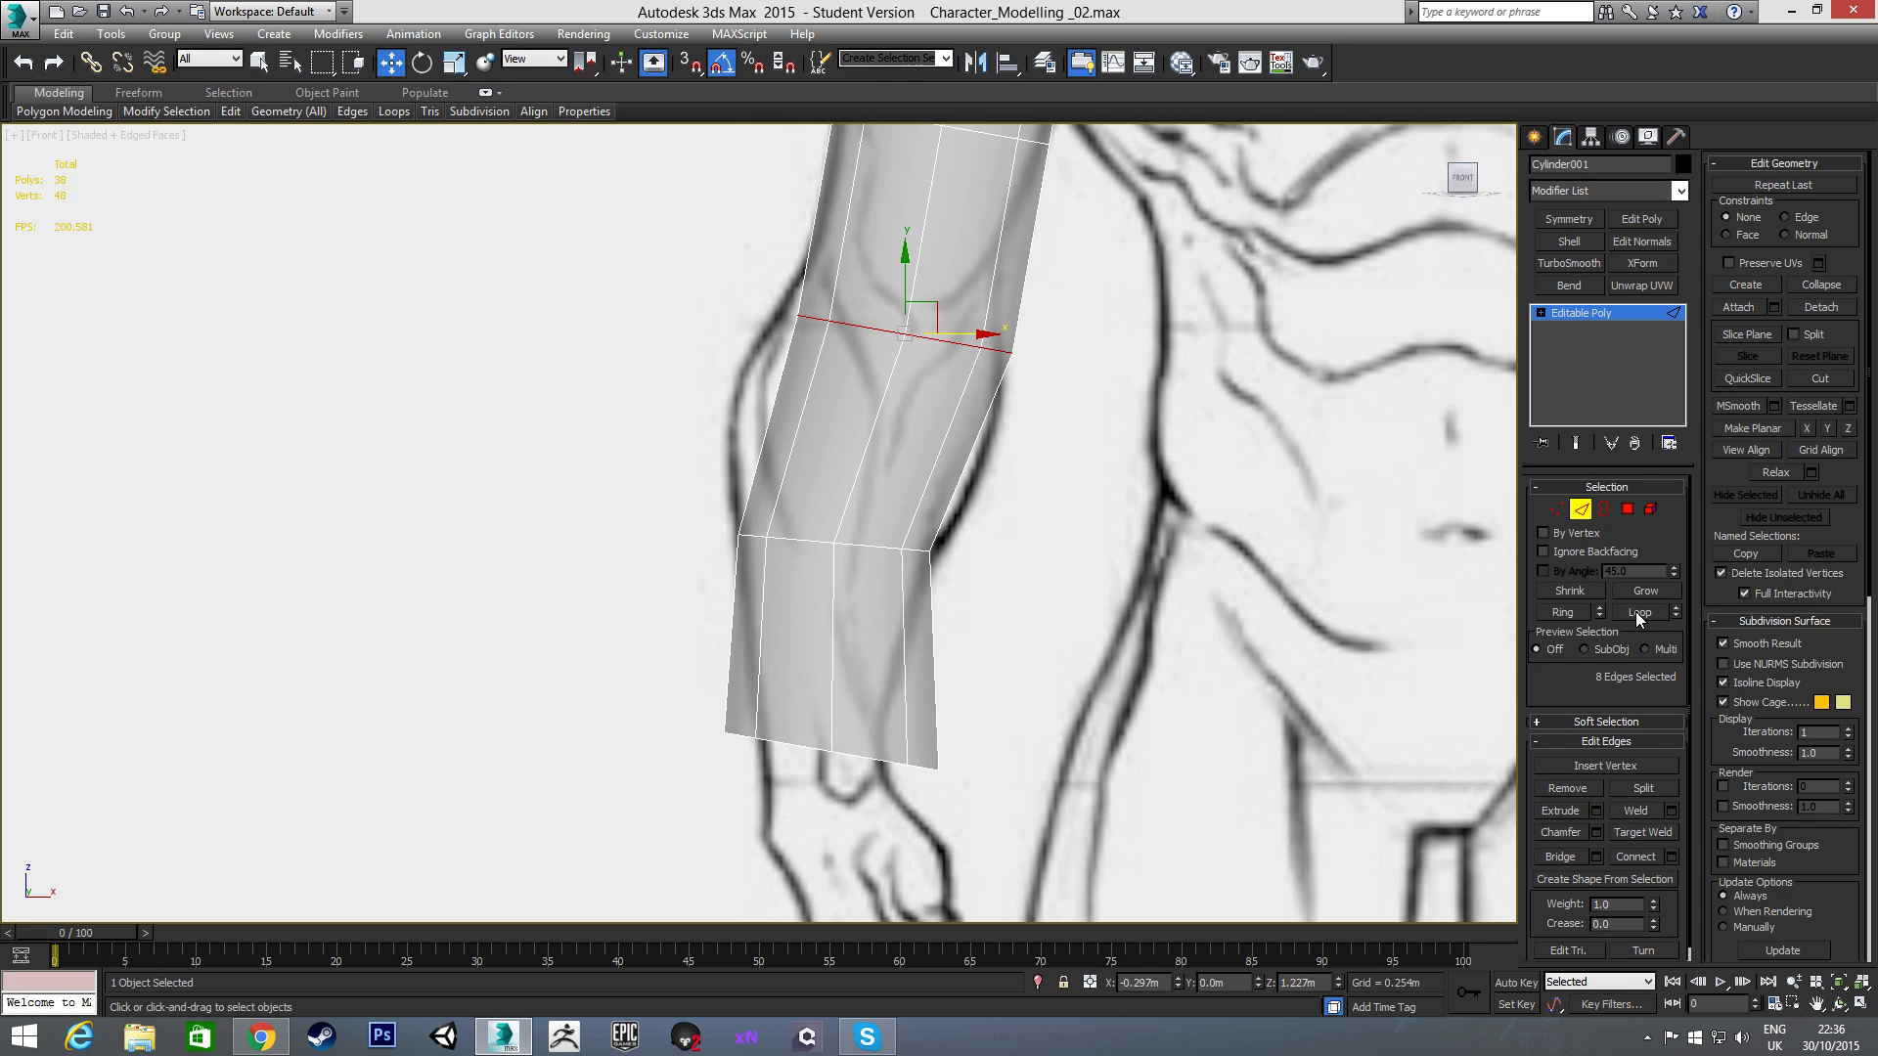
drag(963, 334, 941, 337)
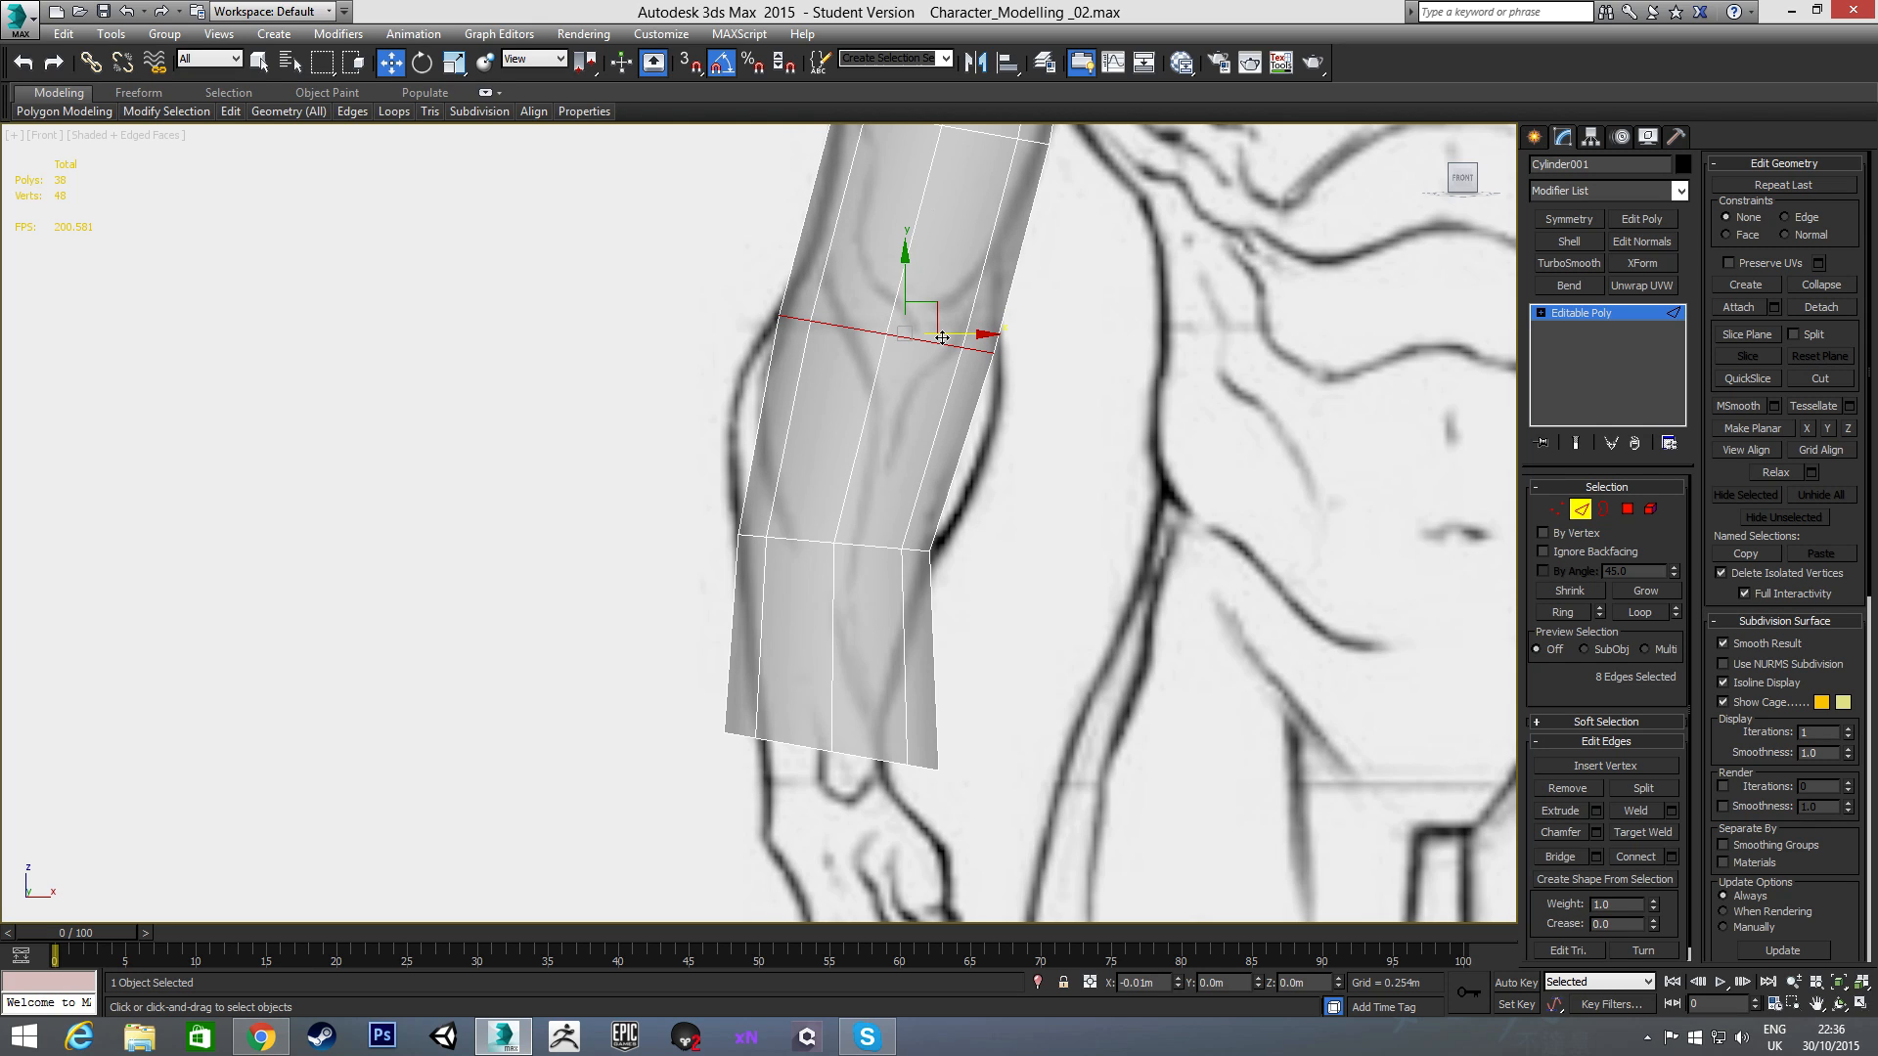
key(r)
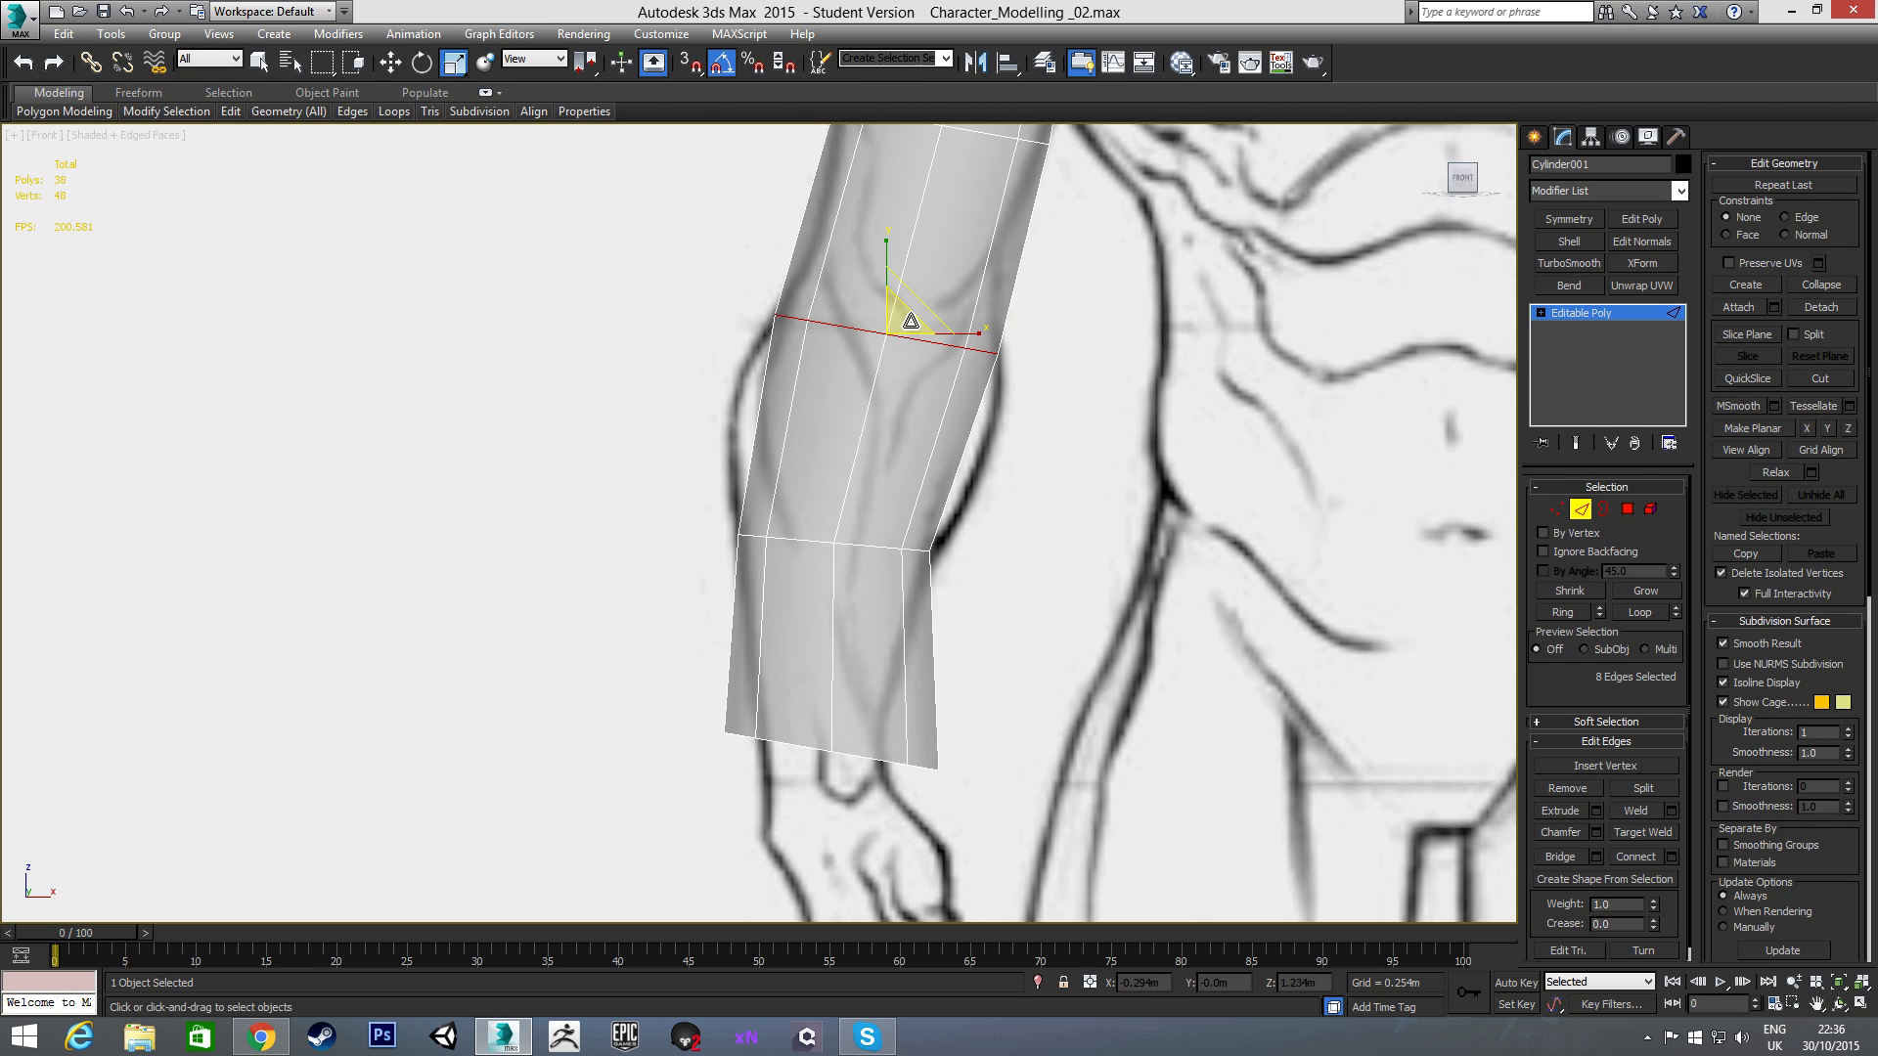
- Scale the upper arm edge loop to about 96% and move it about 0.003 m outward to follow the drawing
middle_drag(905, 313, 907, 387)
double_click(908, 387)
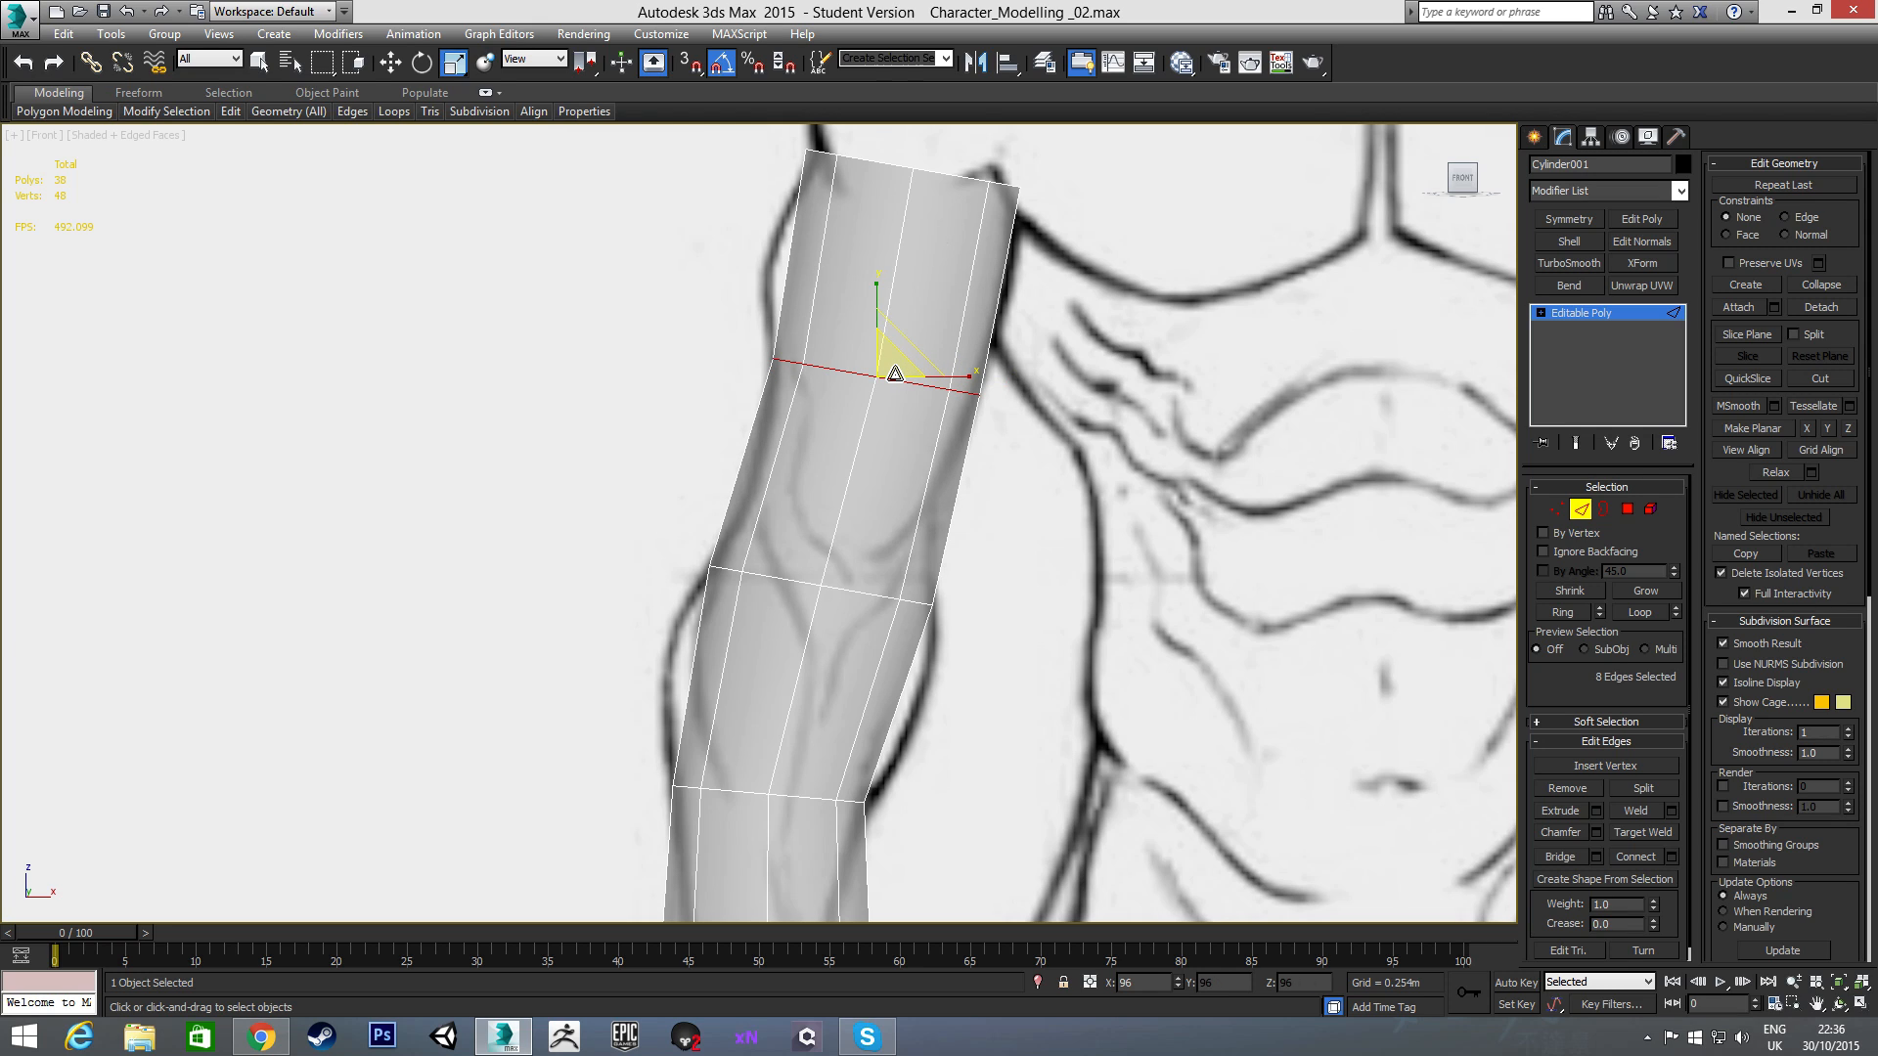
key(w)
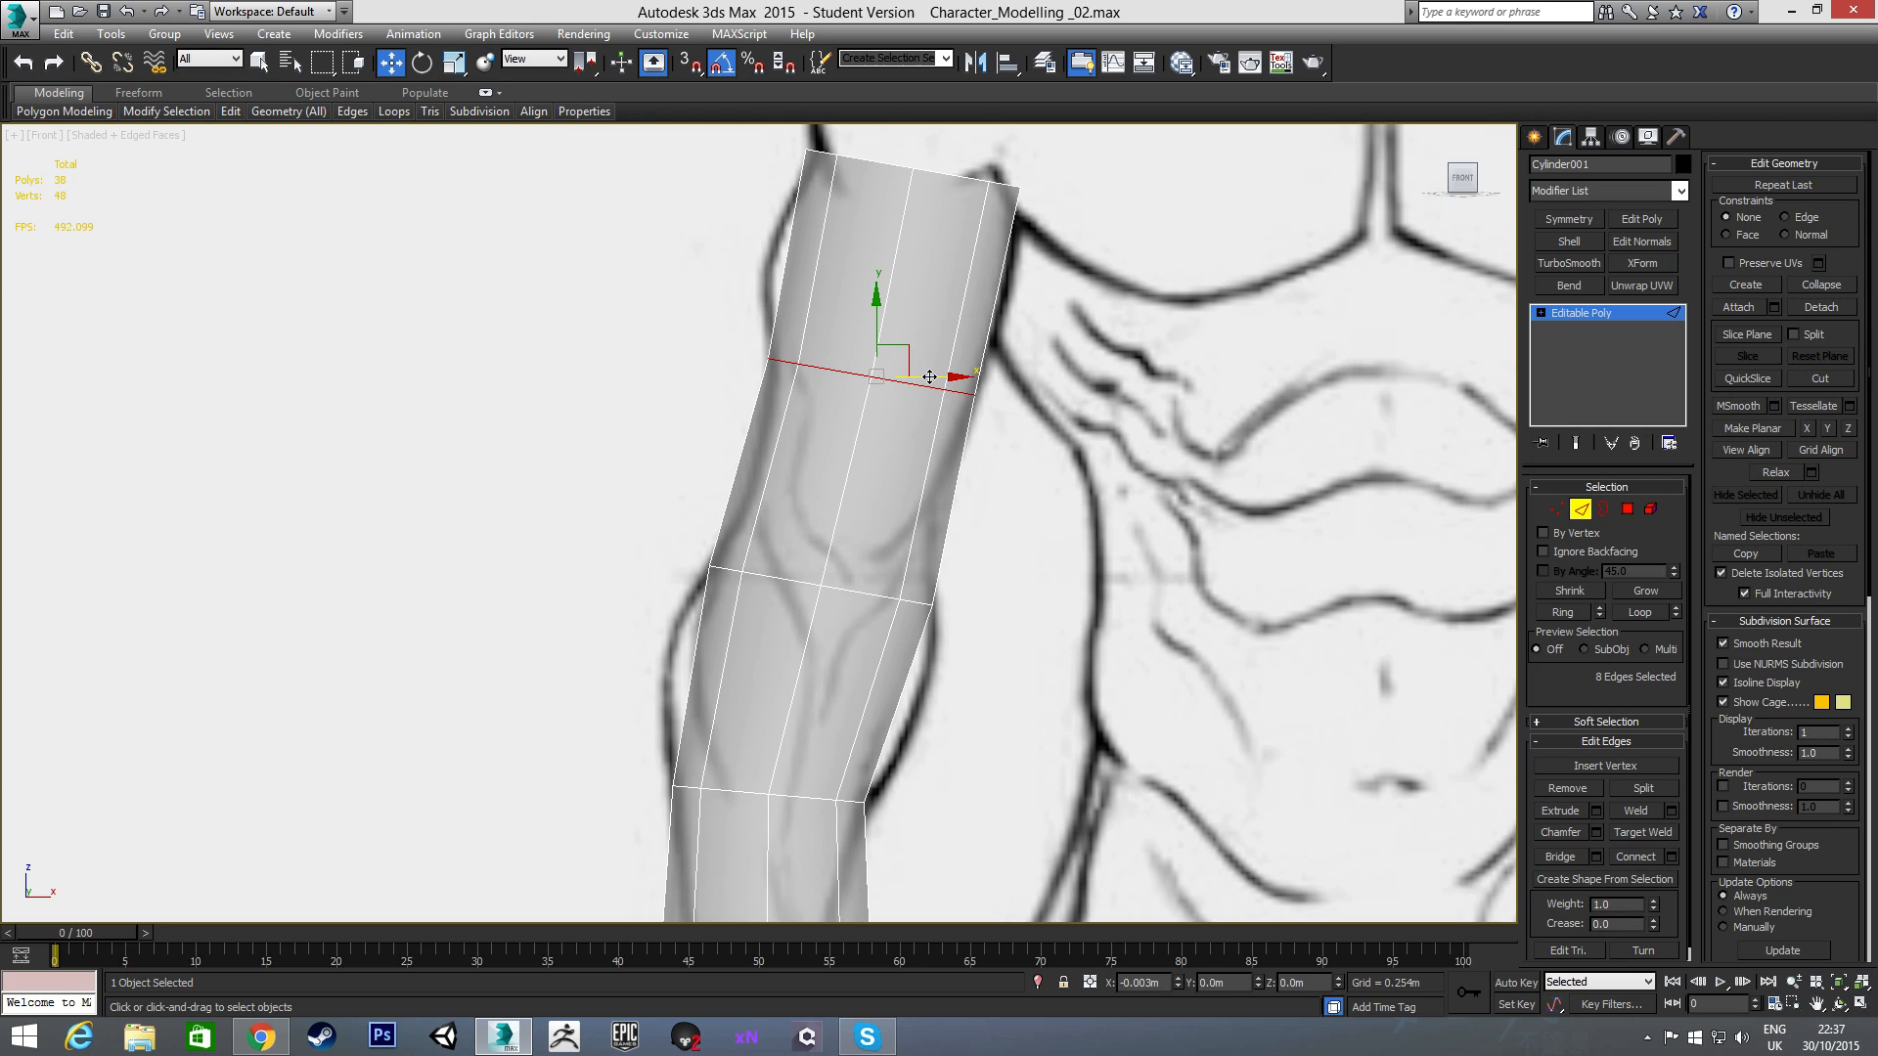
scroll(959, 350, down, 3)
scroll(888, 507, up, 2)
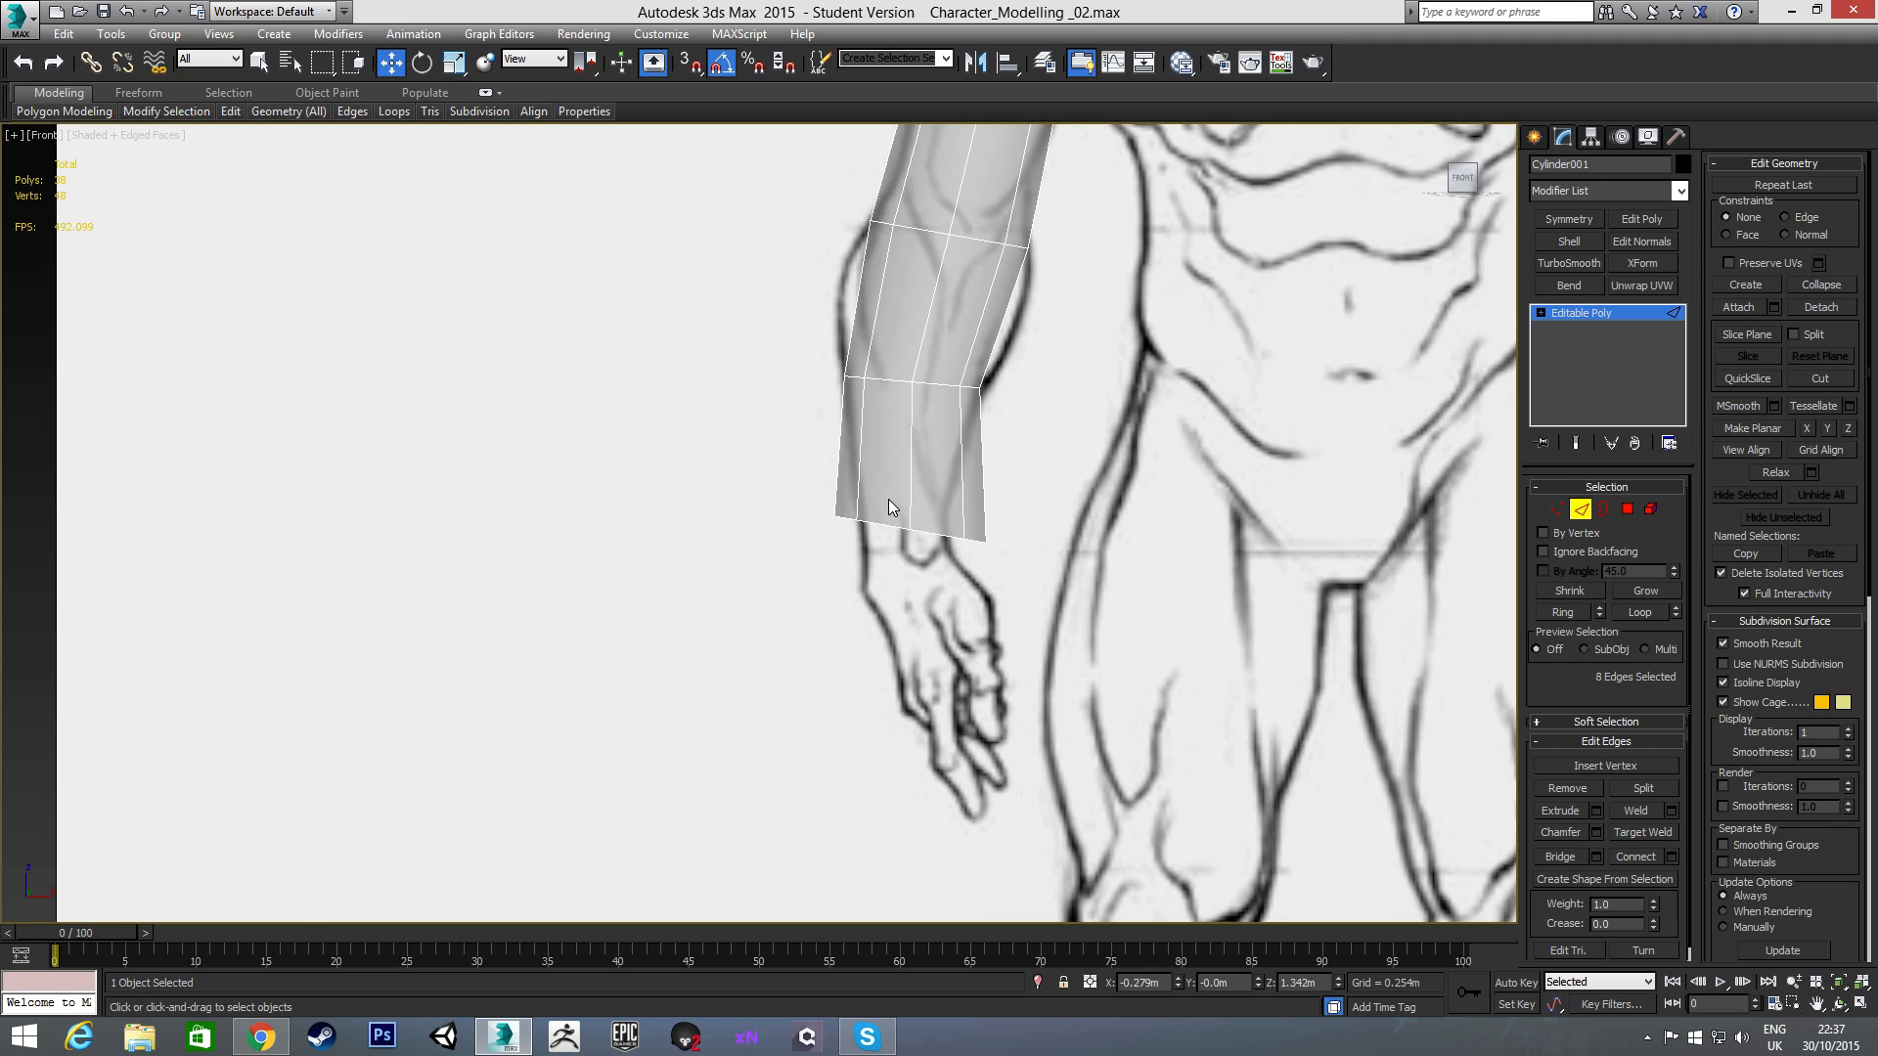
click(873, 523)
click(876, 554)
click(877, 525)
click(881, 428)
click(889, 380)
click(881, 601)
click(884, 526)
click(879, 532)
click(882, 526)
click(885, 557)
- Delete the cap polygons at both ends of the arm cylinder
key(4)
alt+middle_drag(894, 544, 861, 480)
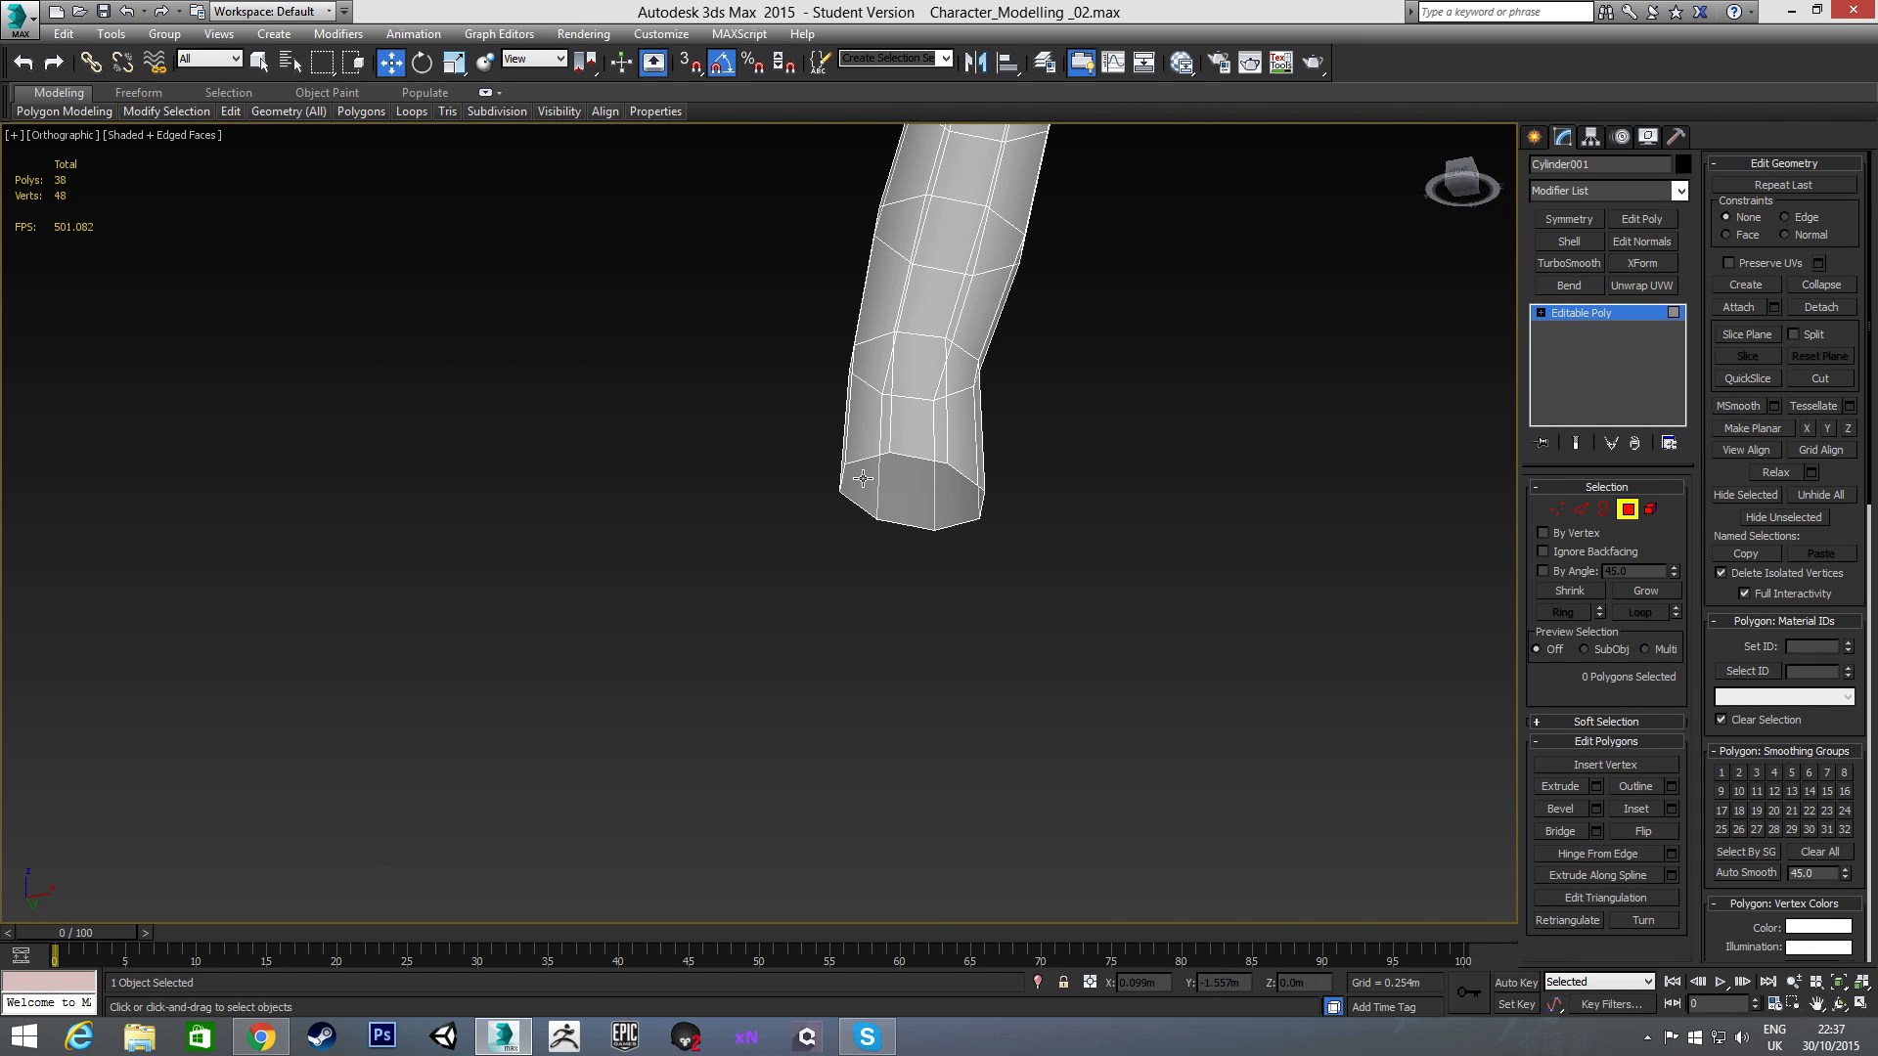
click(935, 497)
alt+middle_drag(1055, 198, 992, 450)
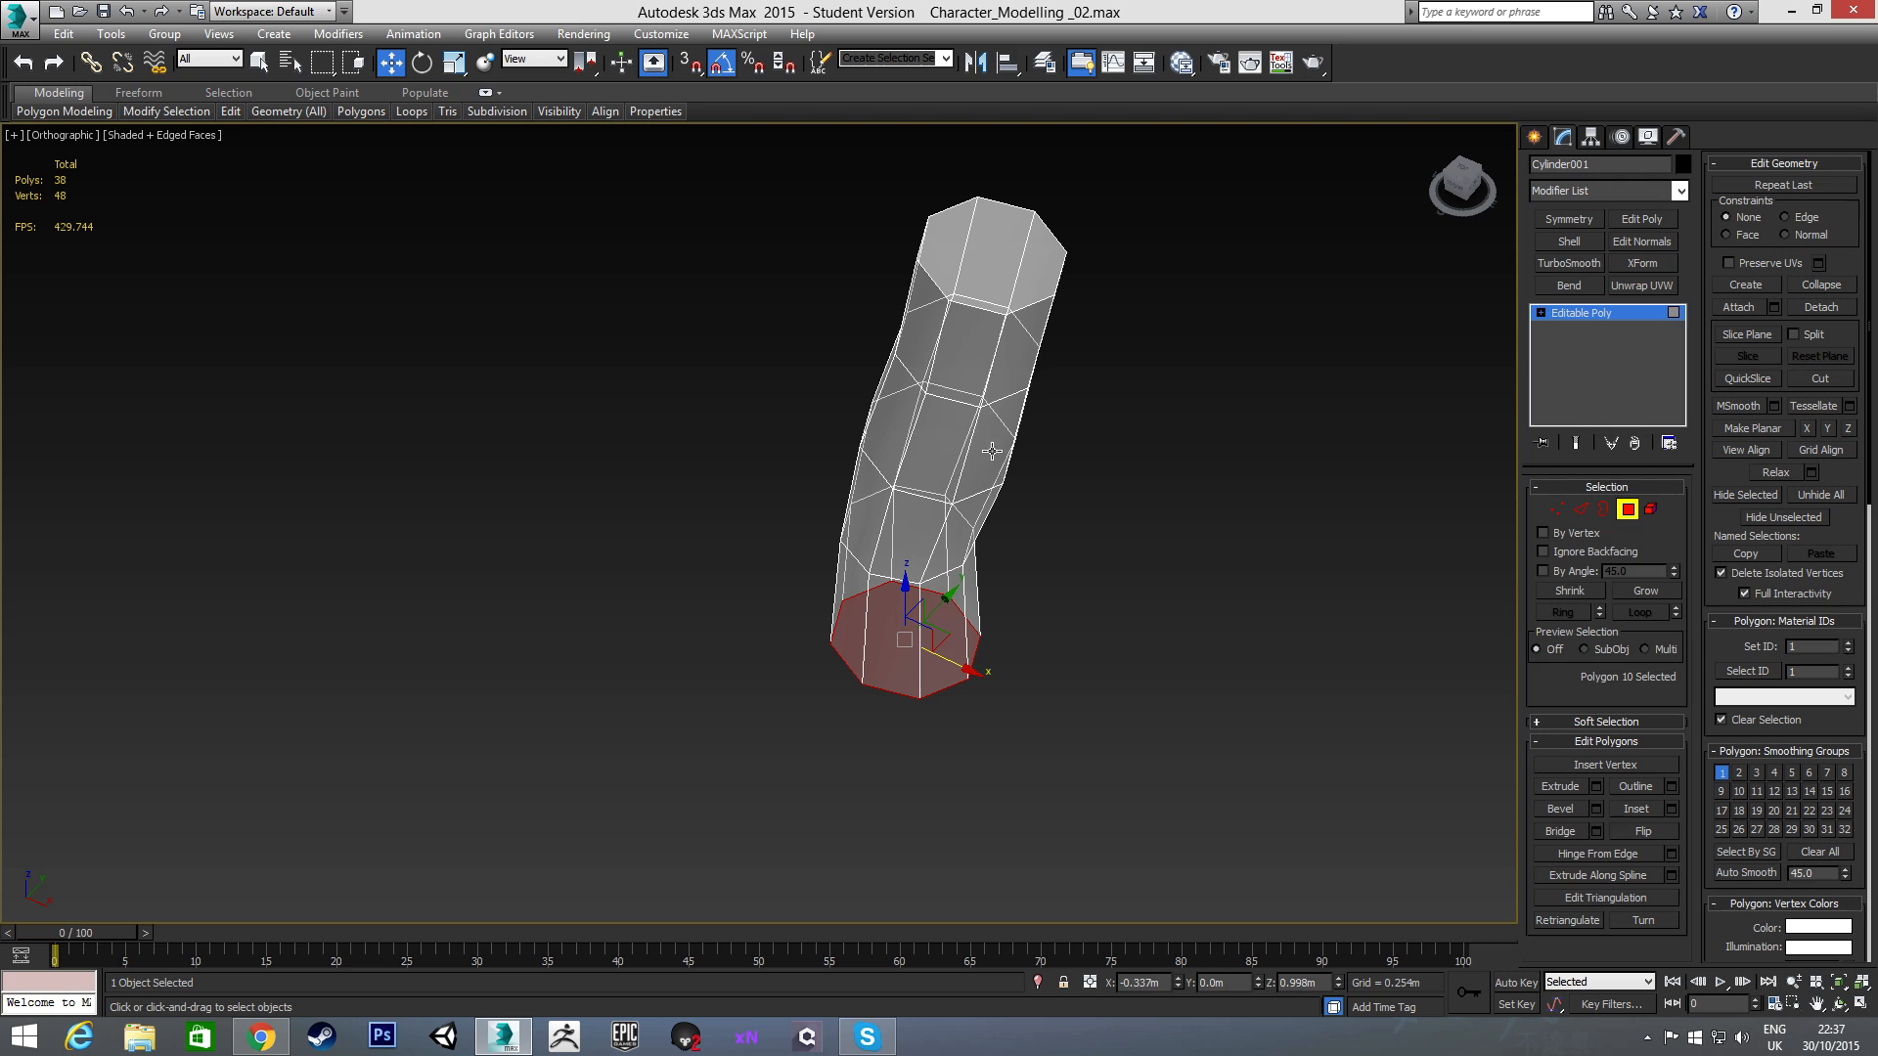
ctrl+click(983, 293)
key(Delete)
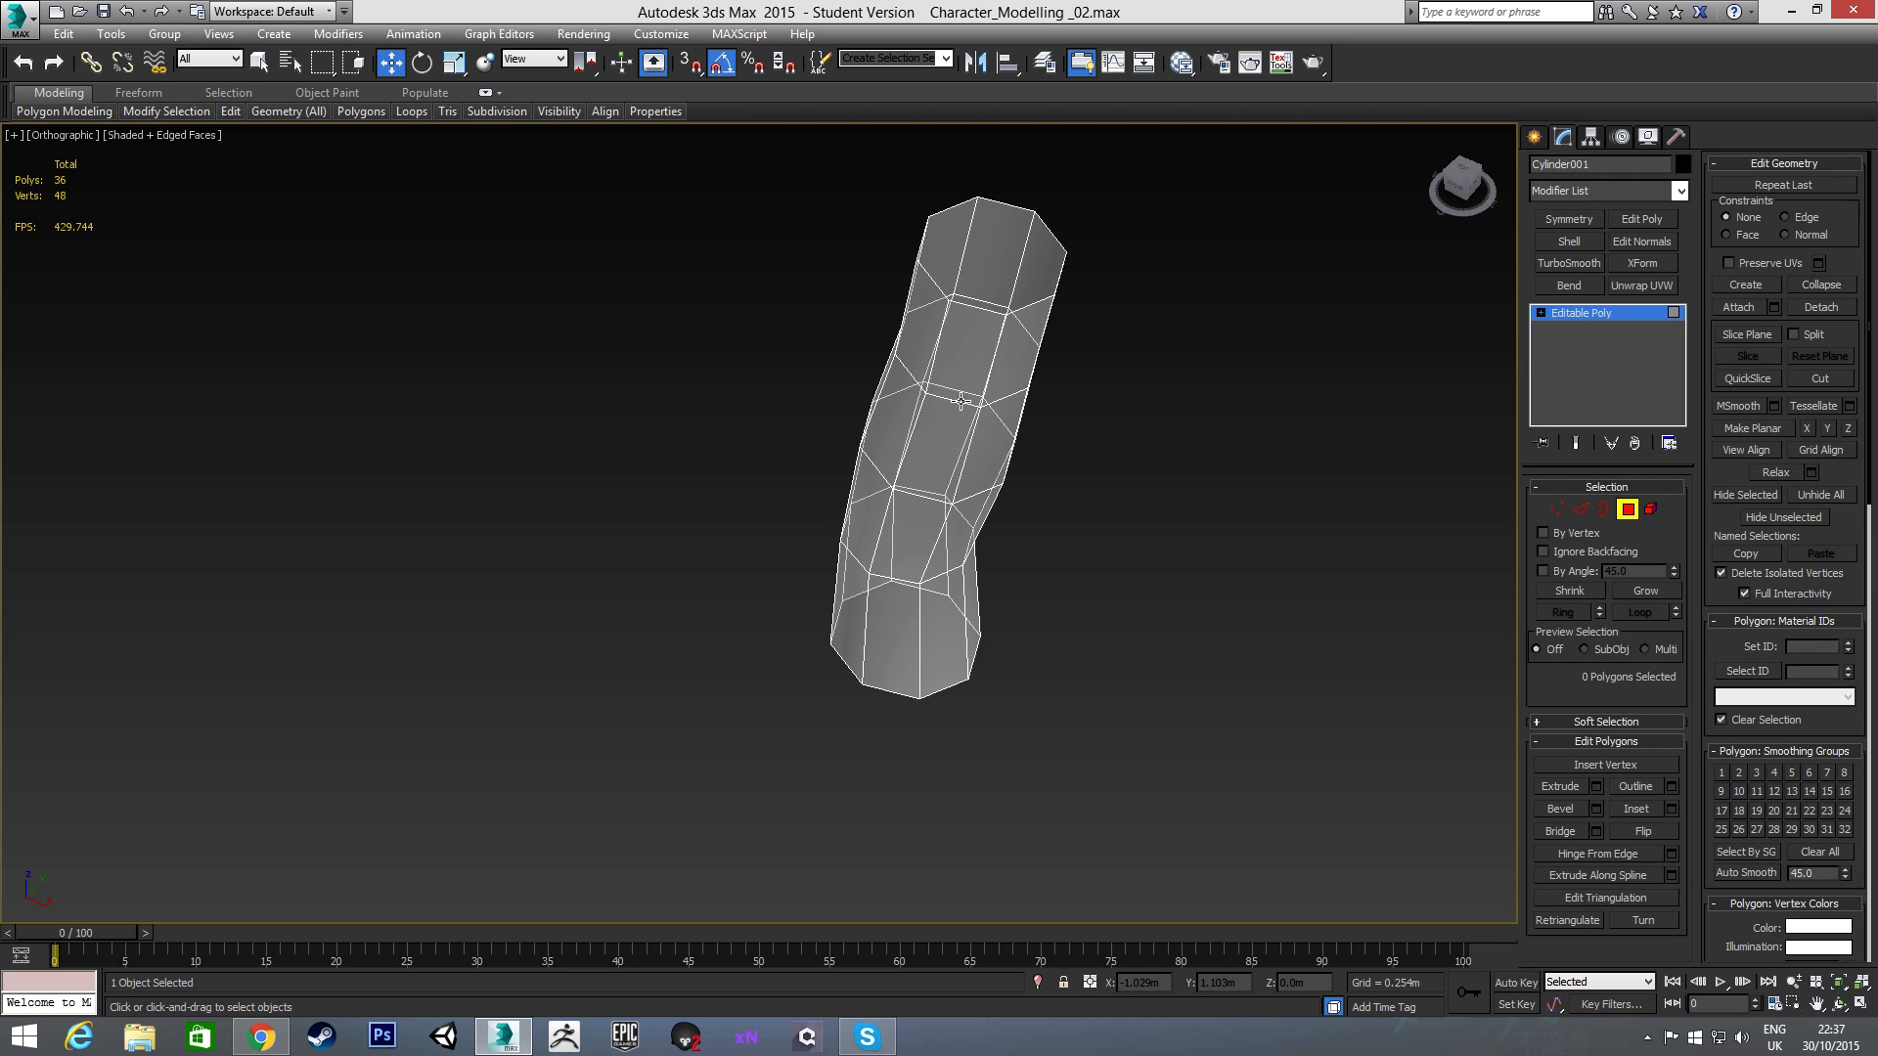
- Rotate the edge loop at the wrist end 10 degrees in the front view to level it
key(f)
scroll(890, 478, up, 8)
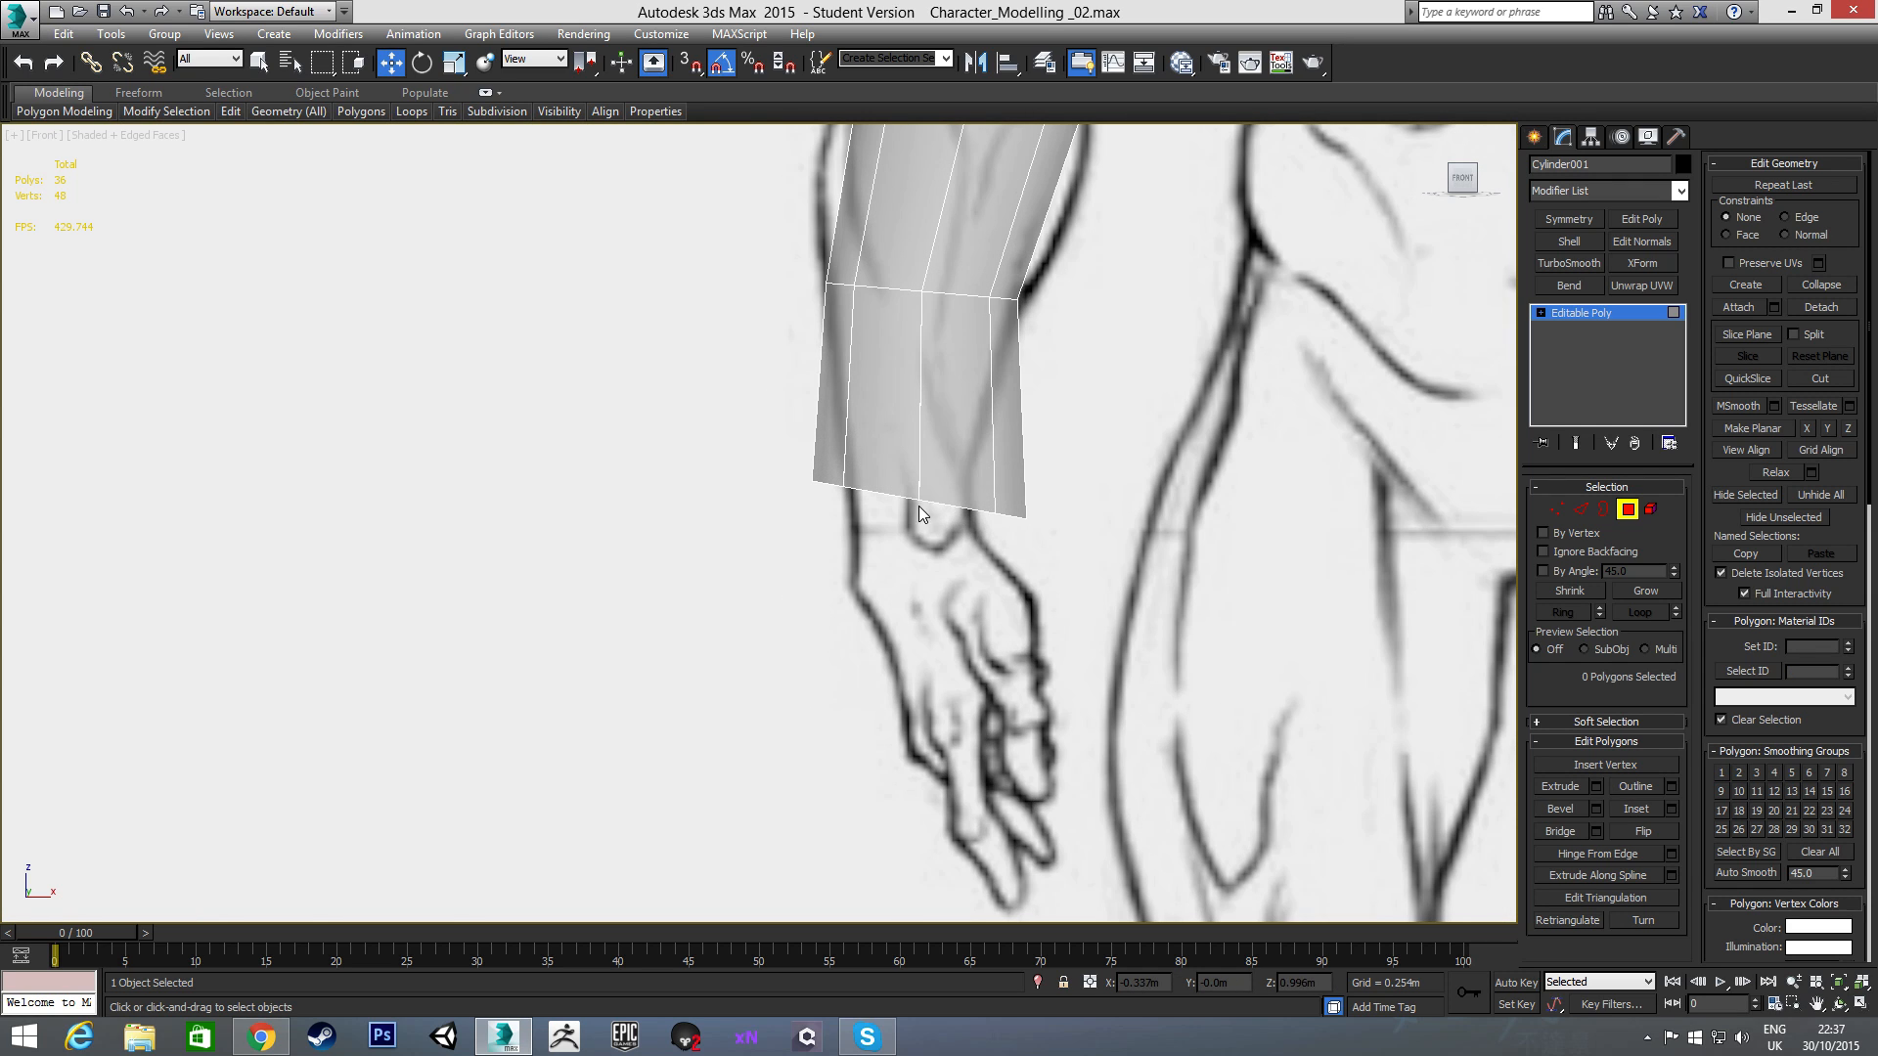
key(2)
double_click(861, 489)
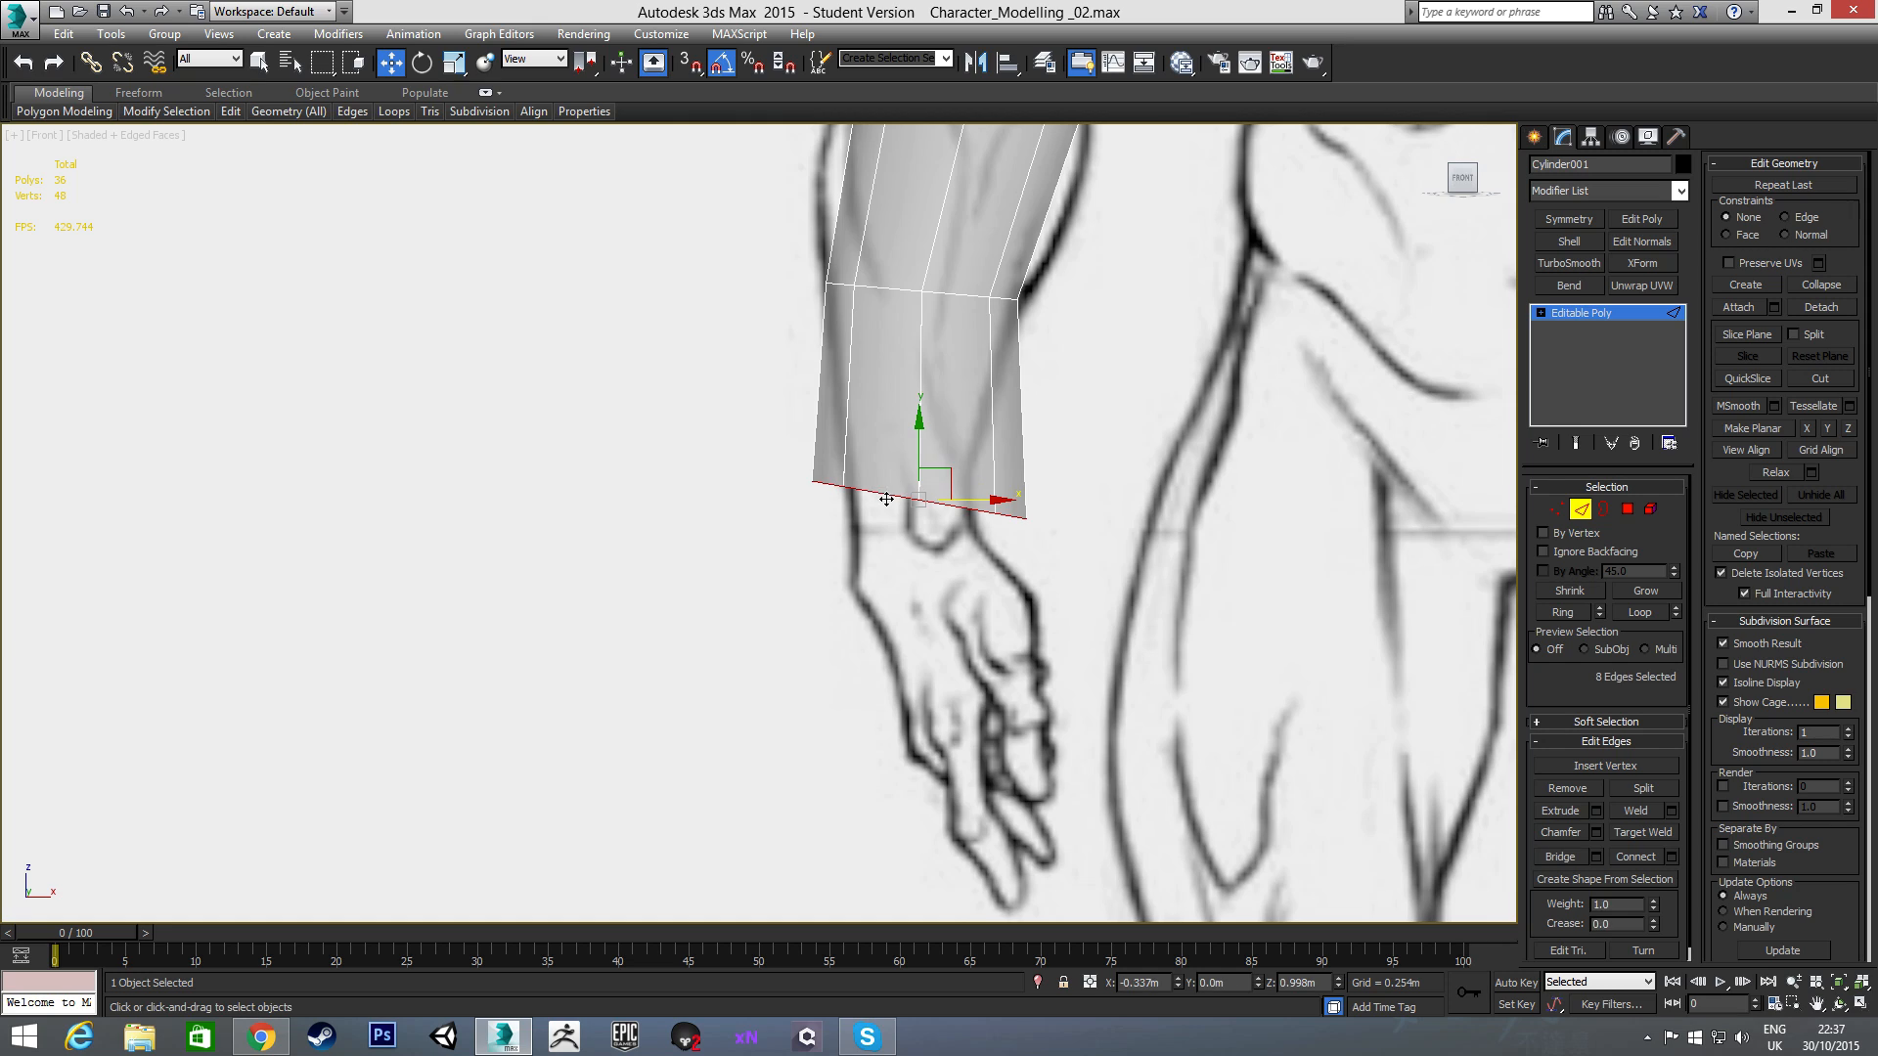
key(e)
drag(972, 461, 976, 459)
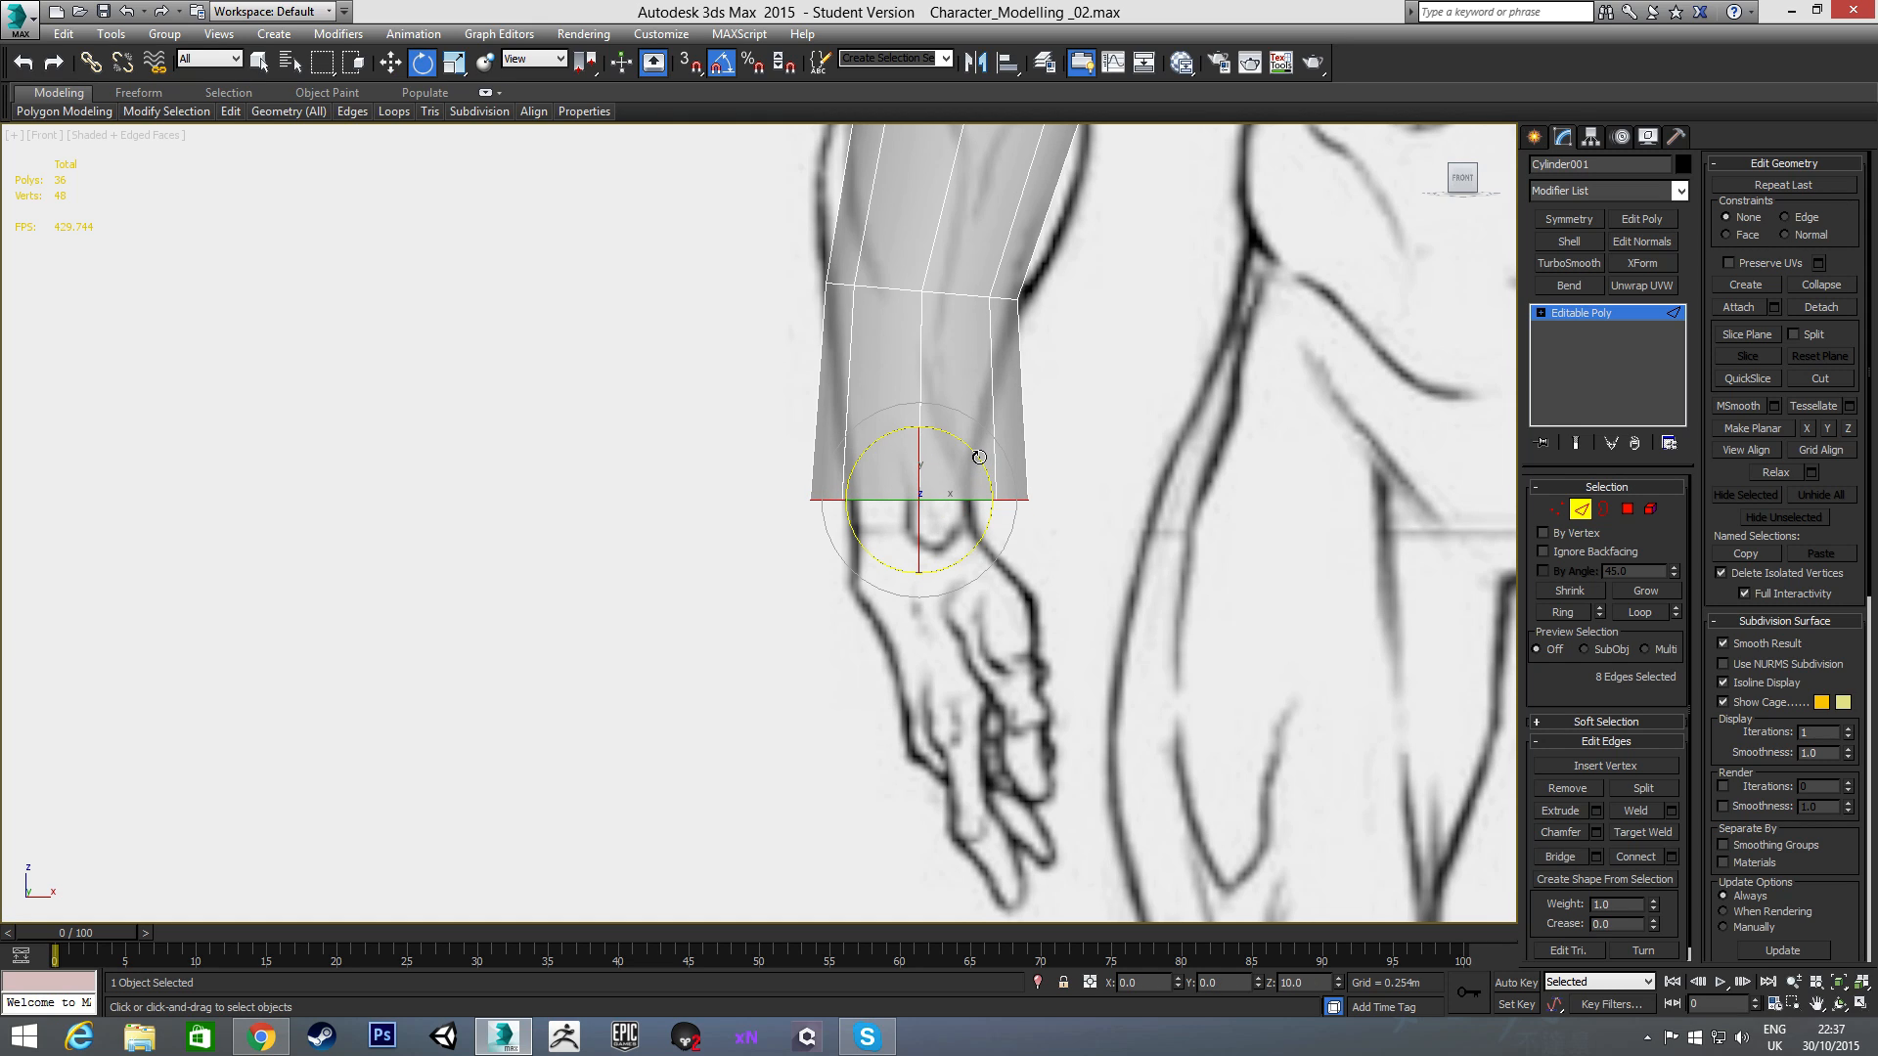
key(w)
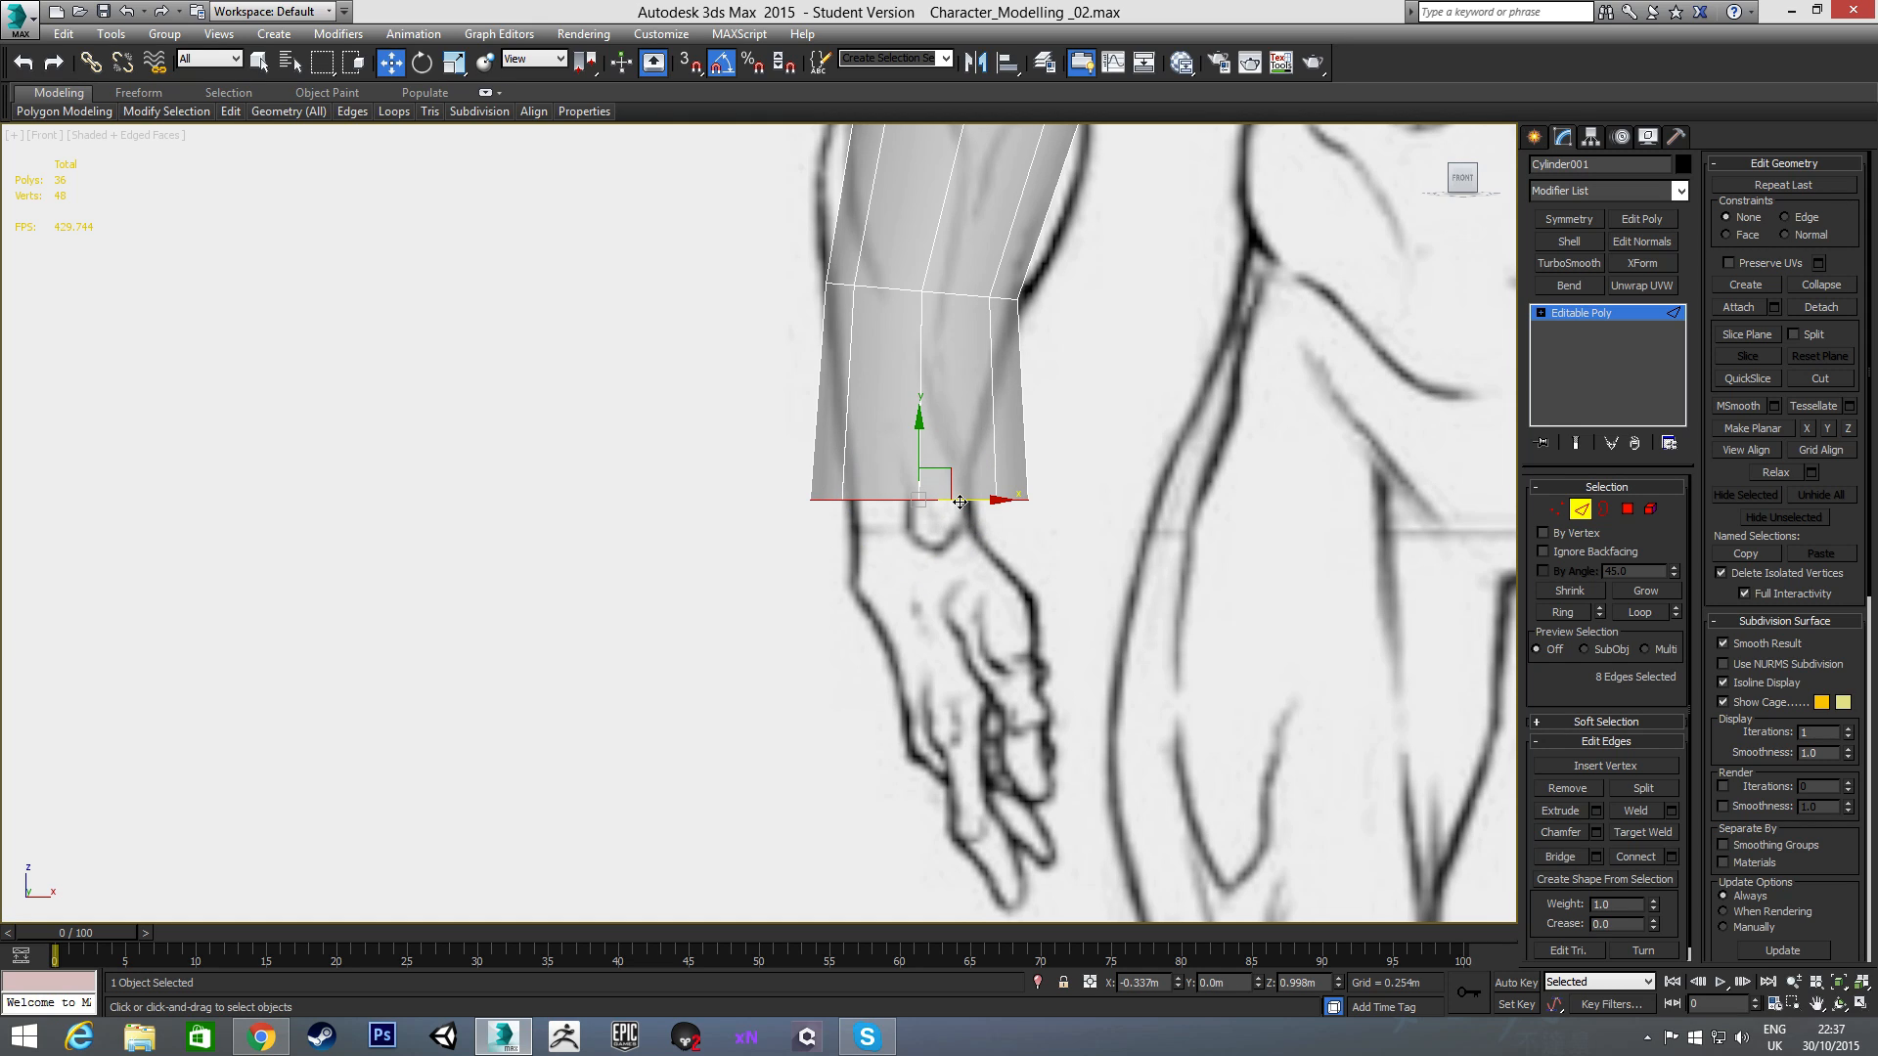
- Scale the wrist edge loop to 57% and move it about 0.006 m outward to match the drawing
key(r)
drag(935, 489, 926, 564)
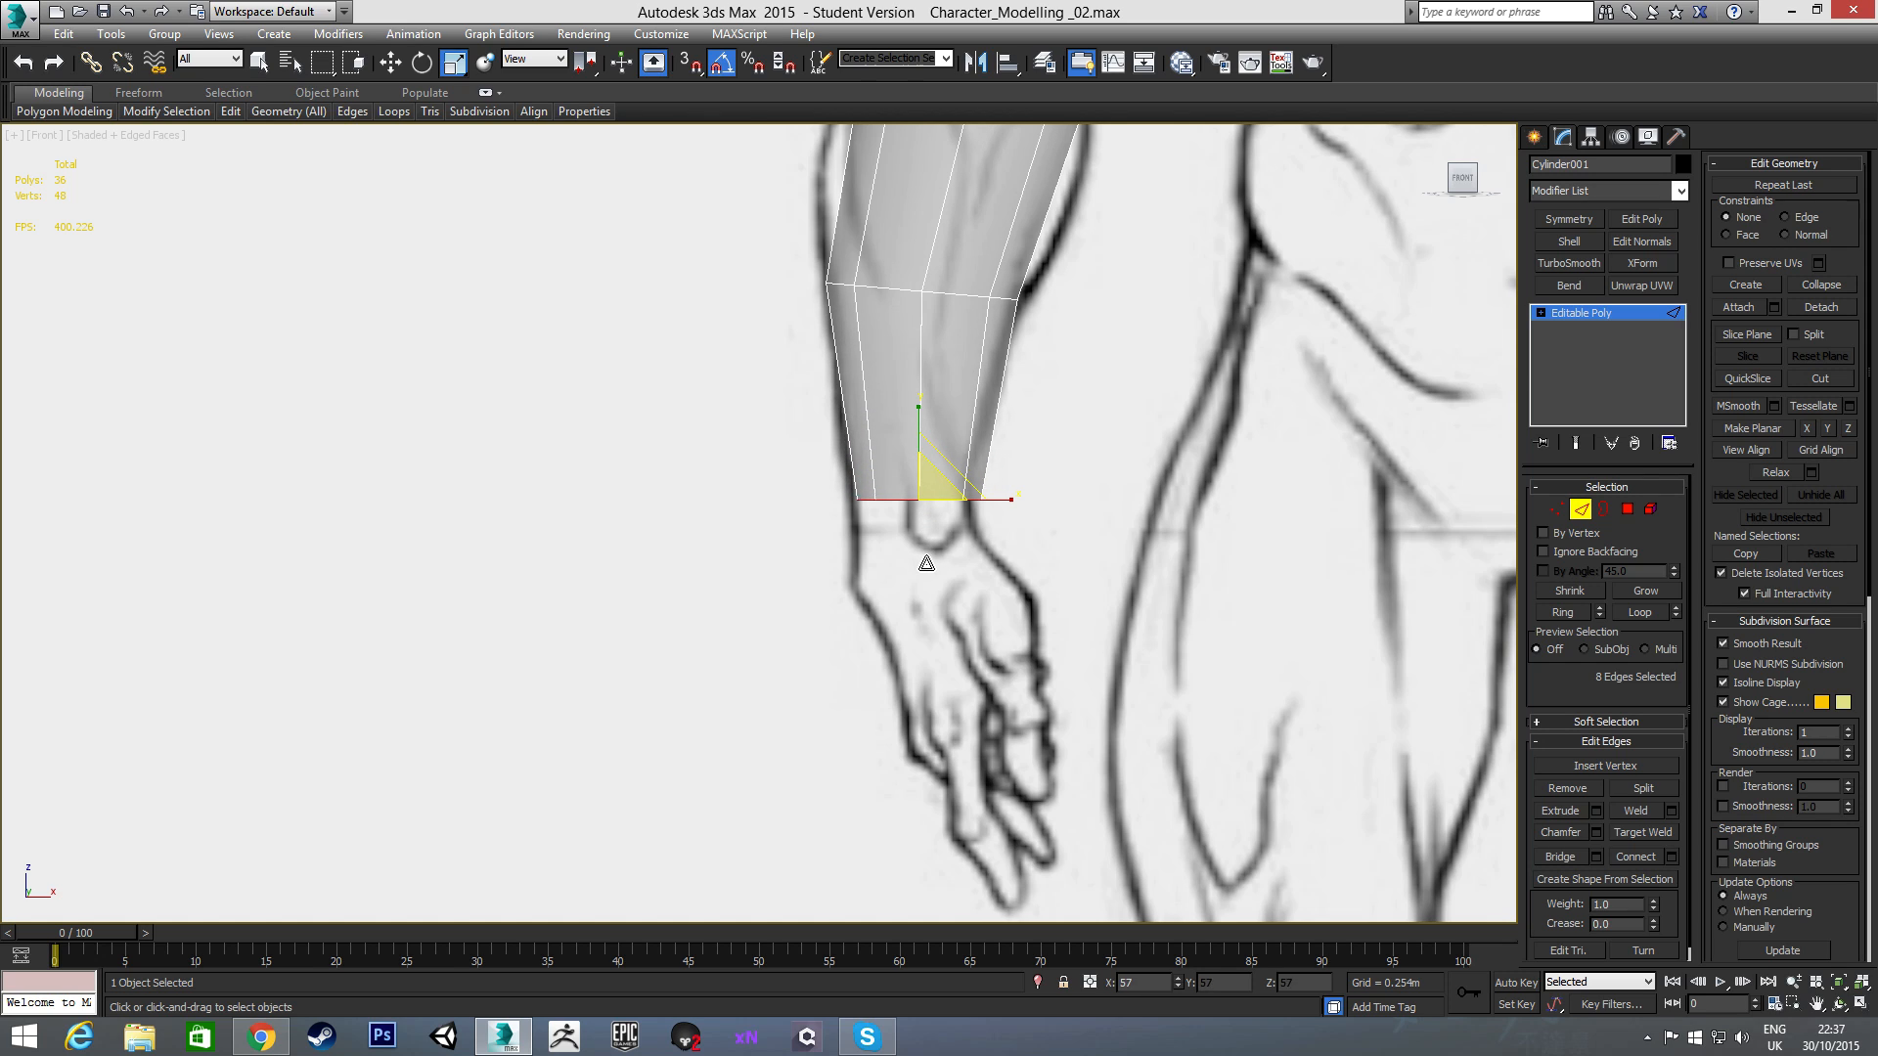
key(w)
drag(978, 499, 966, 499)
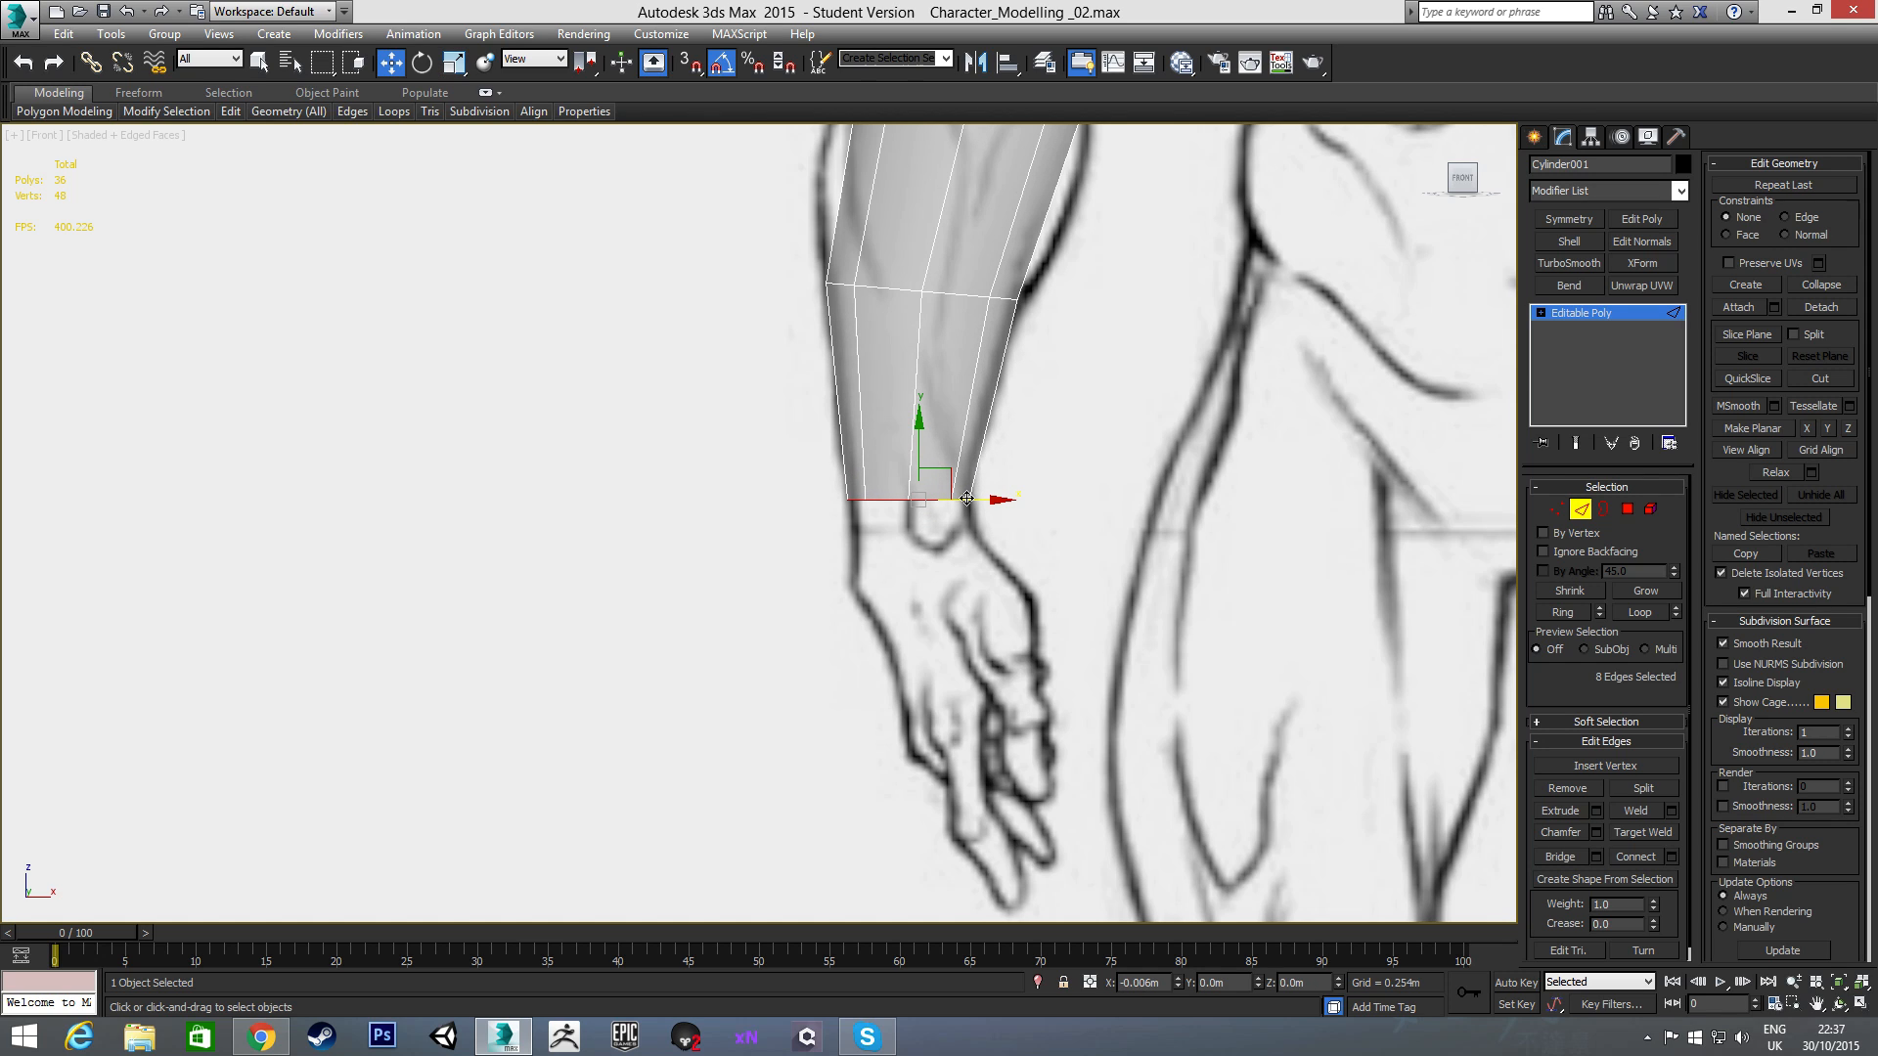
- Scale the open edge loop at the shoulder end of the arm to 90%
middle_drag(968, 501, 971, 664)
double_click(954, 360)
key(r)
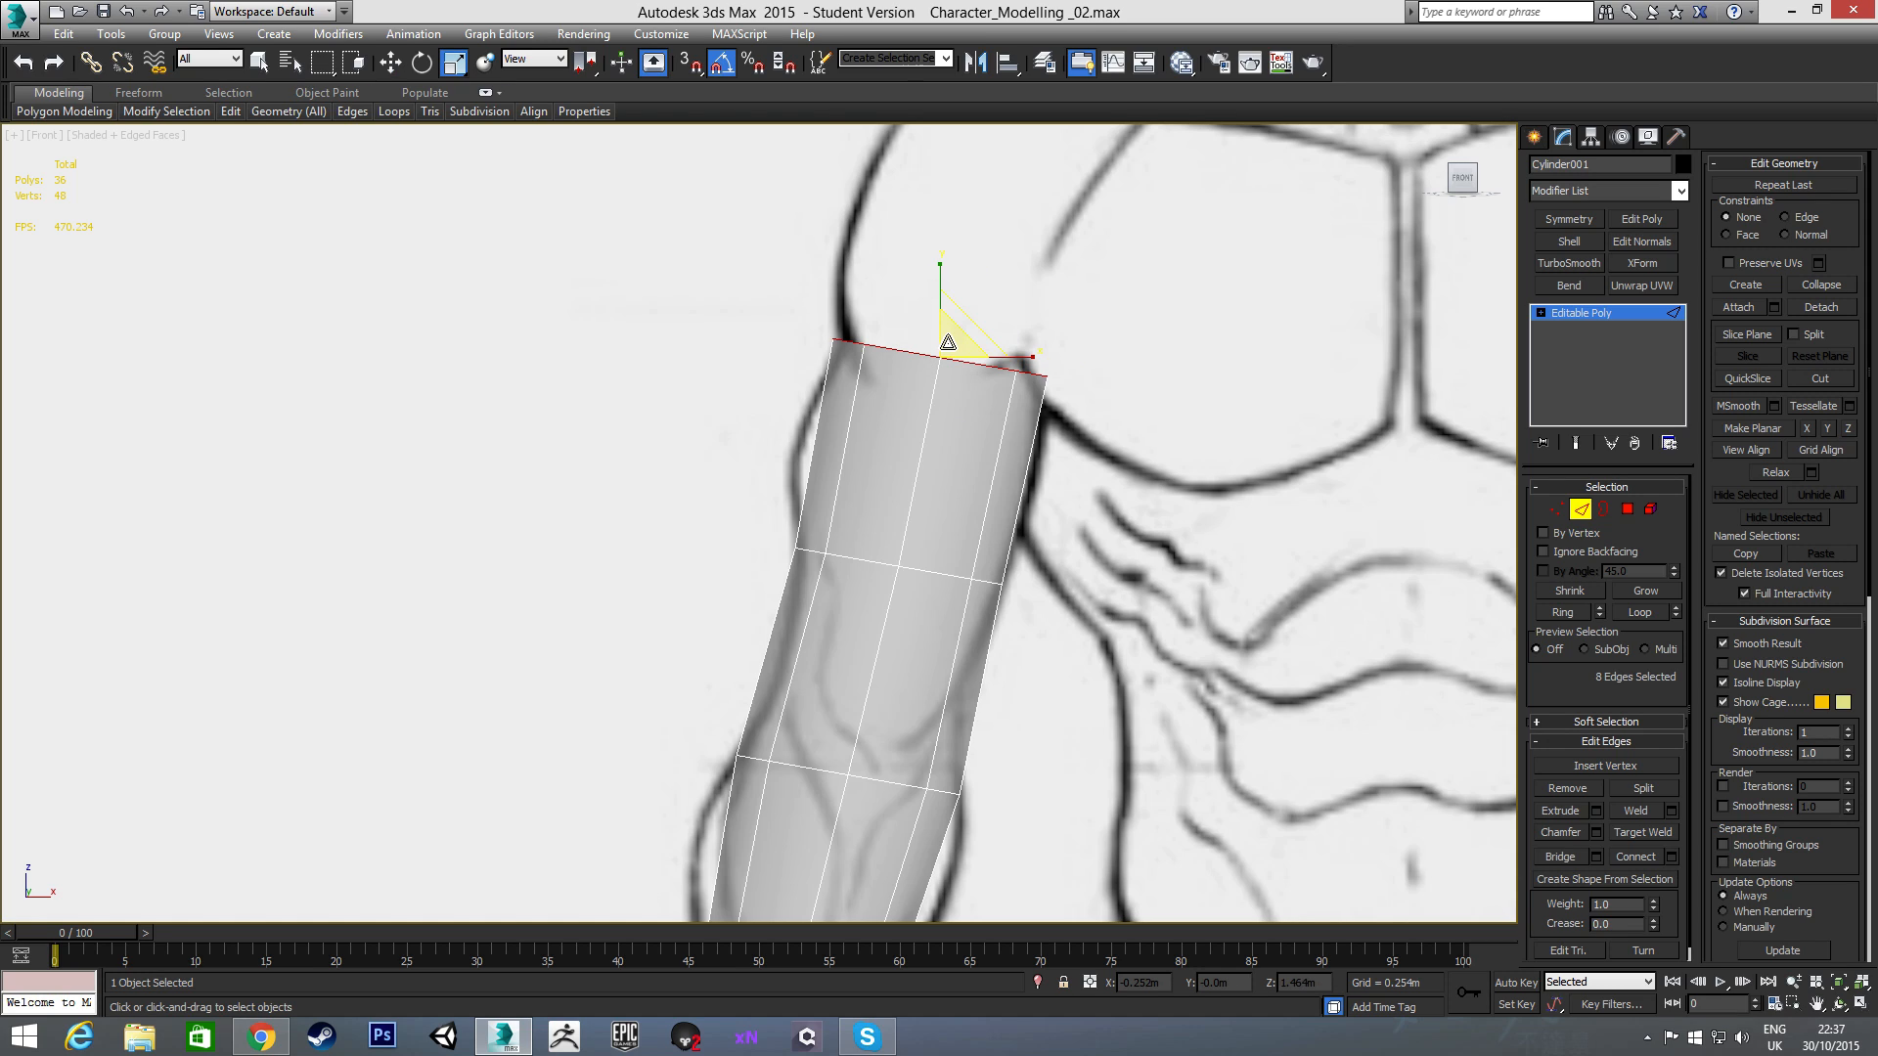
drag(948, 342, 949, 352)
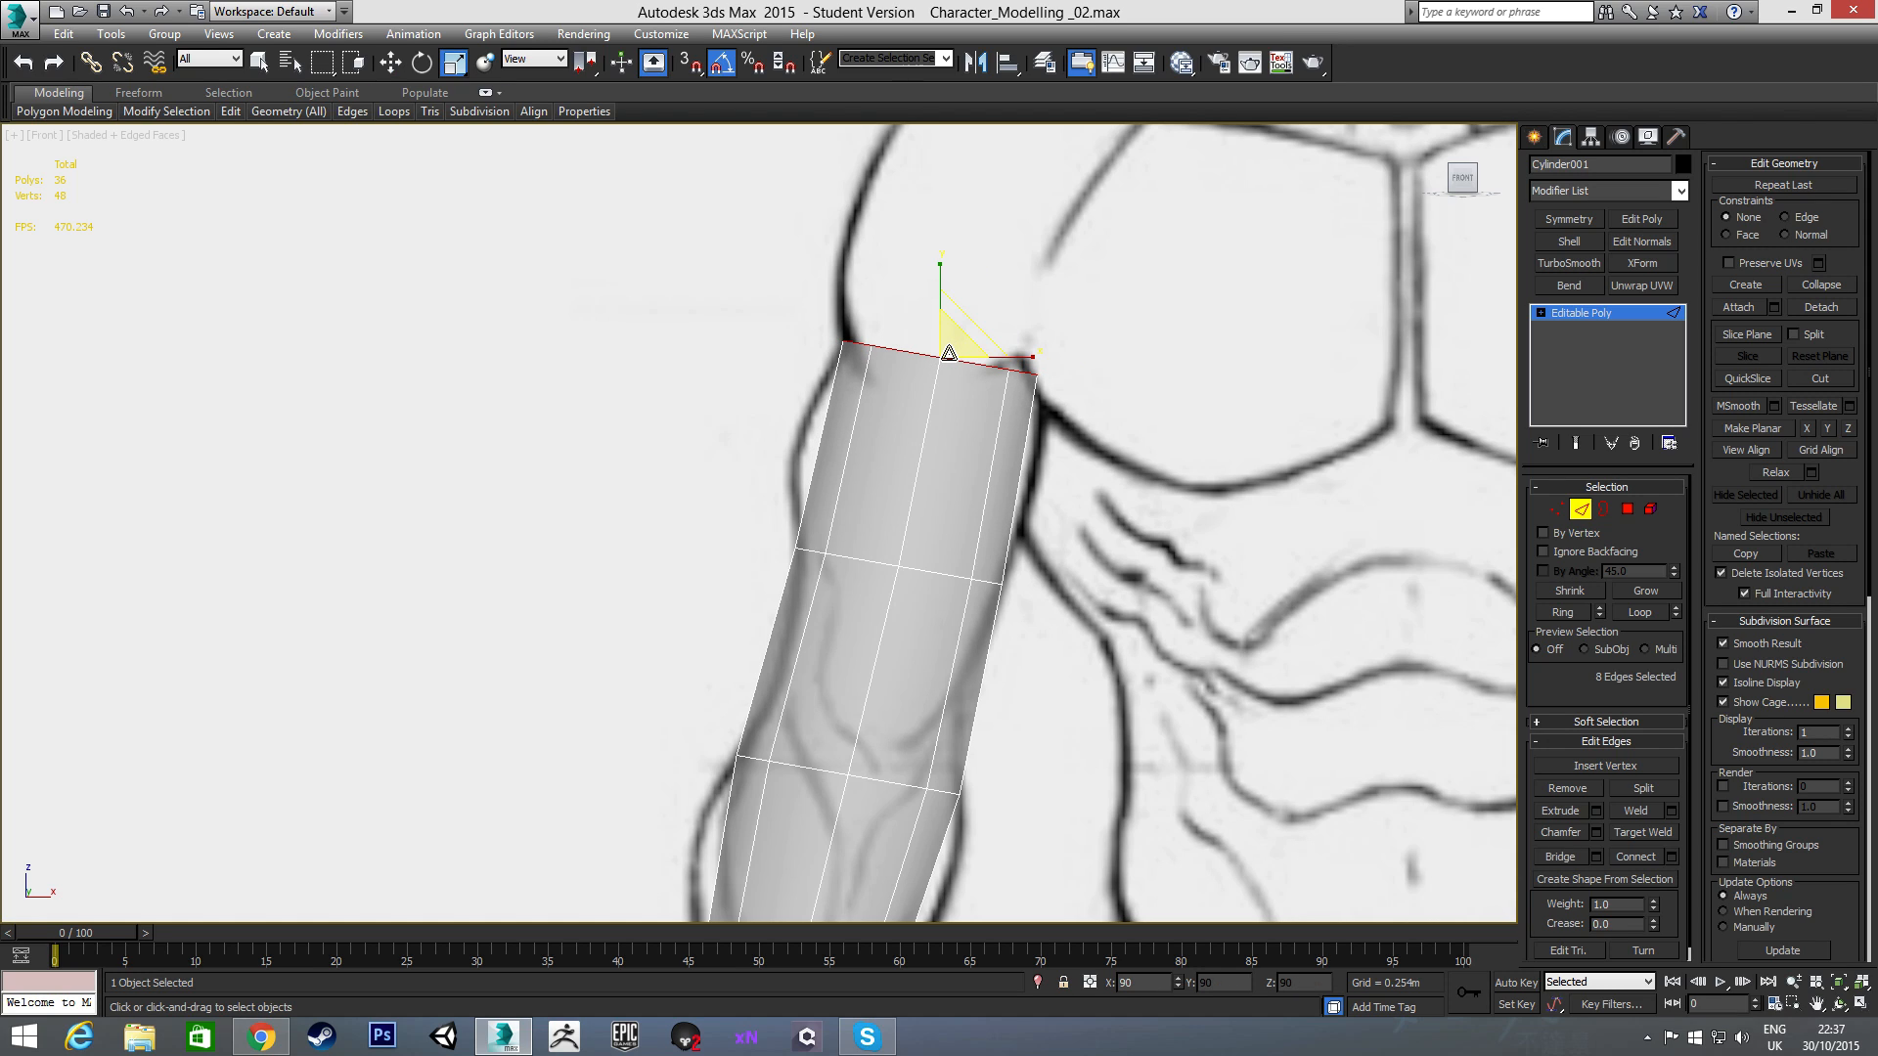
- Connect the lengthwise edges of the arm's three upper sections with 1 segment, adding a loop in the middle of each
middle_drag(959, 462, 1021, 334)
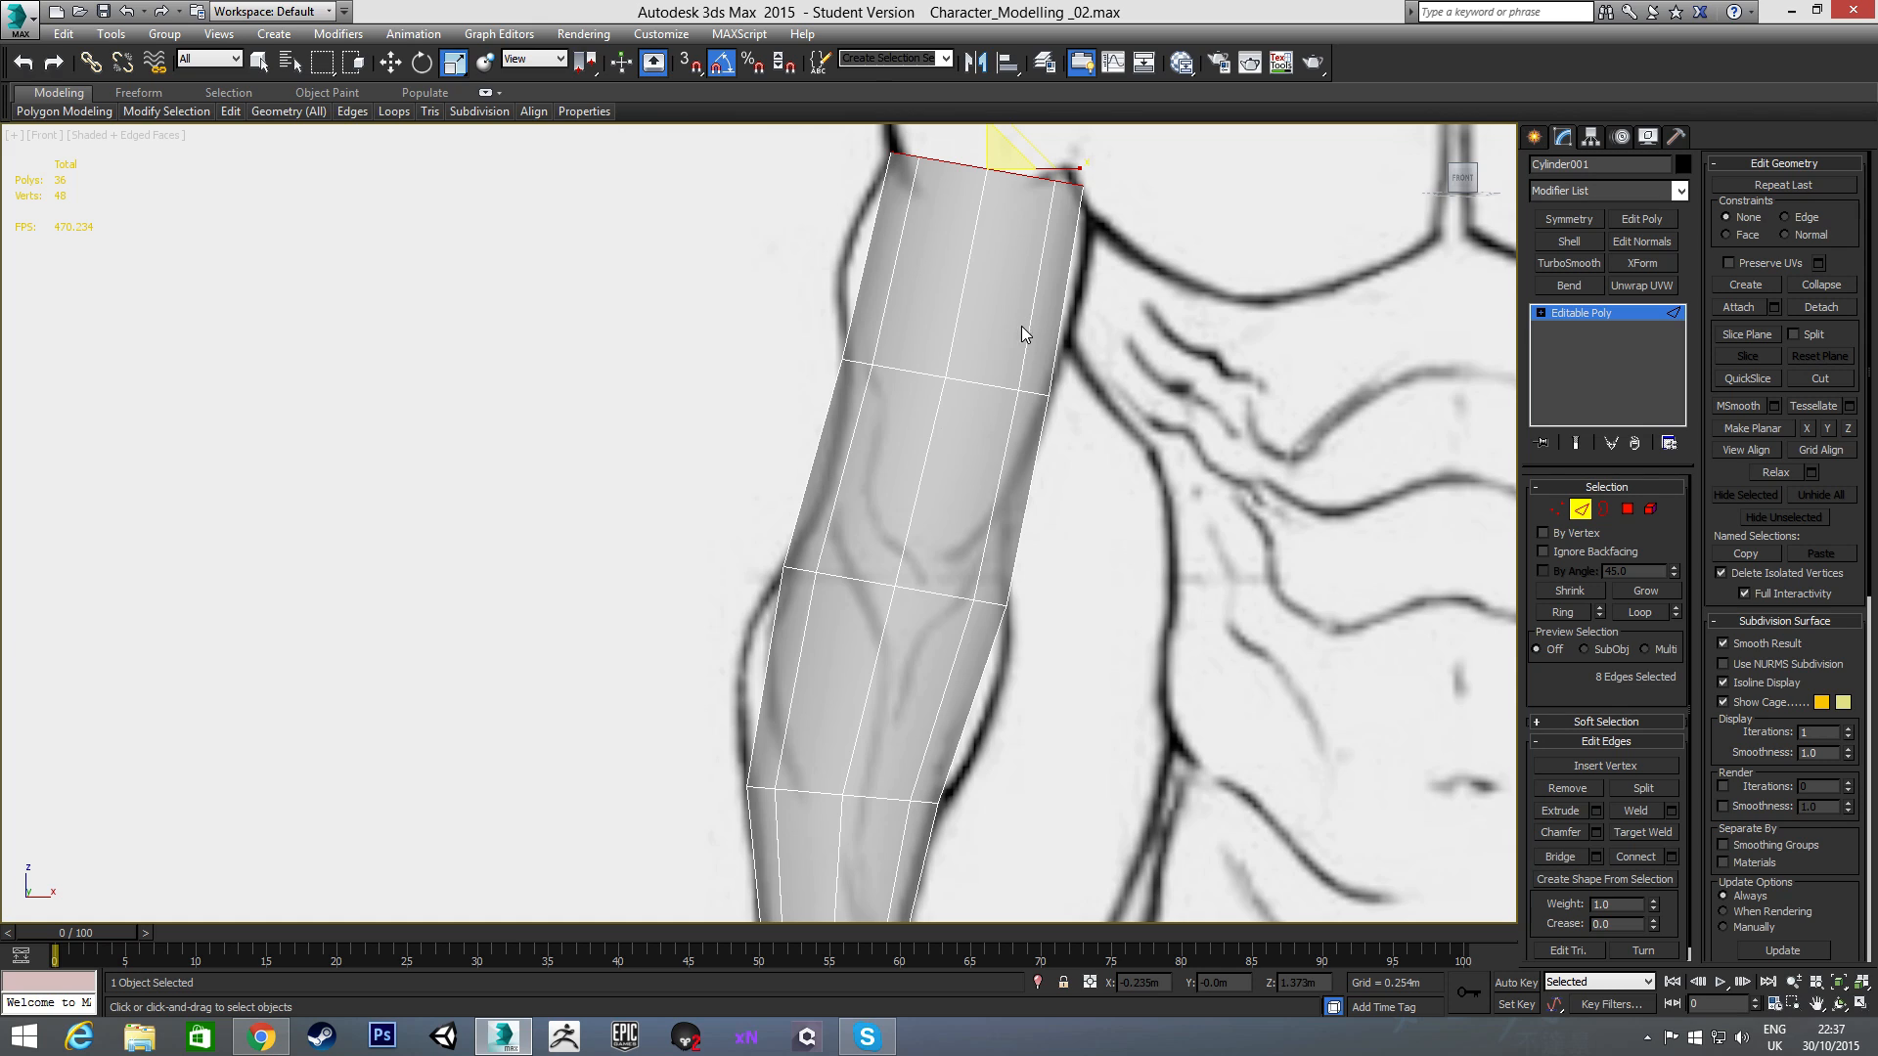
scroll(842, 303, down, 5)
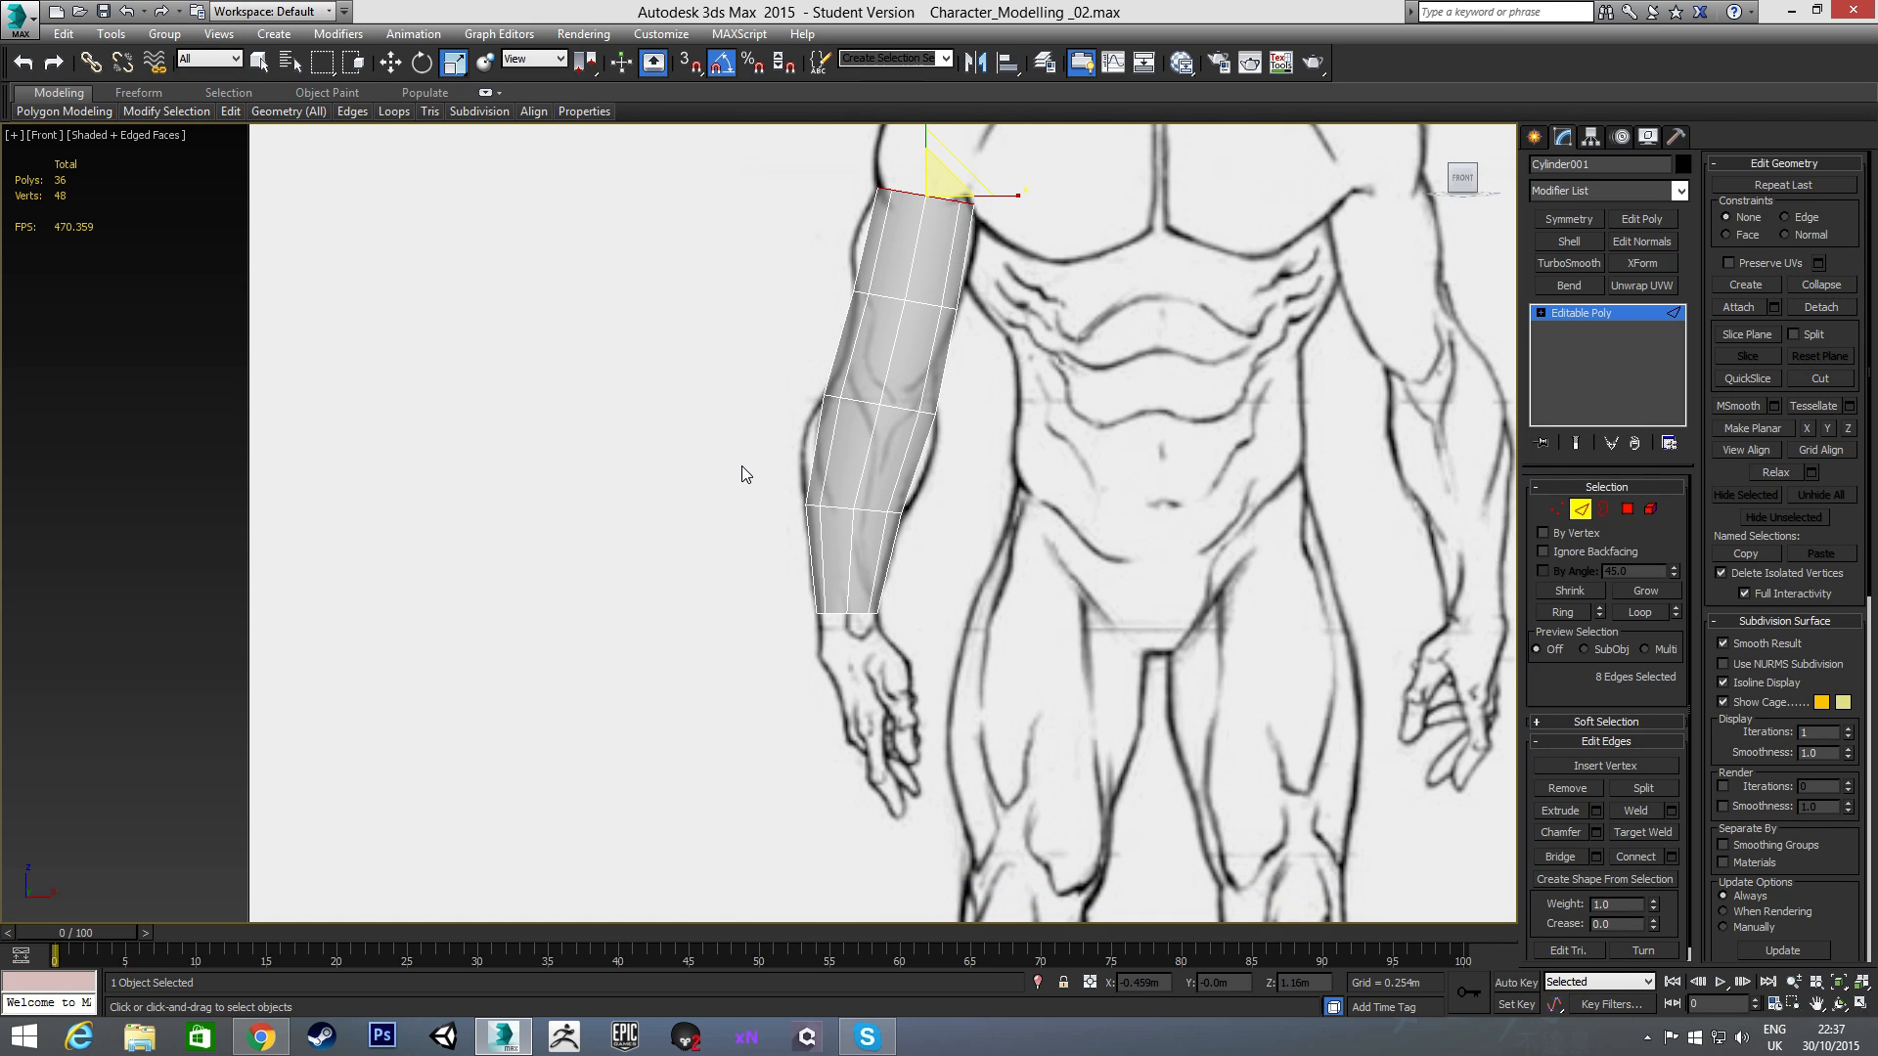
drag(742, 465, 953, 489)
ctrl+drag(829, 342, 968, 372)
ctrl+drag(859, 225, 1064, 390)
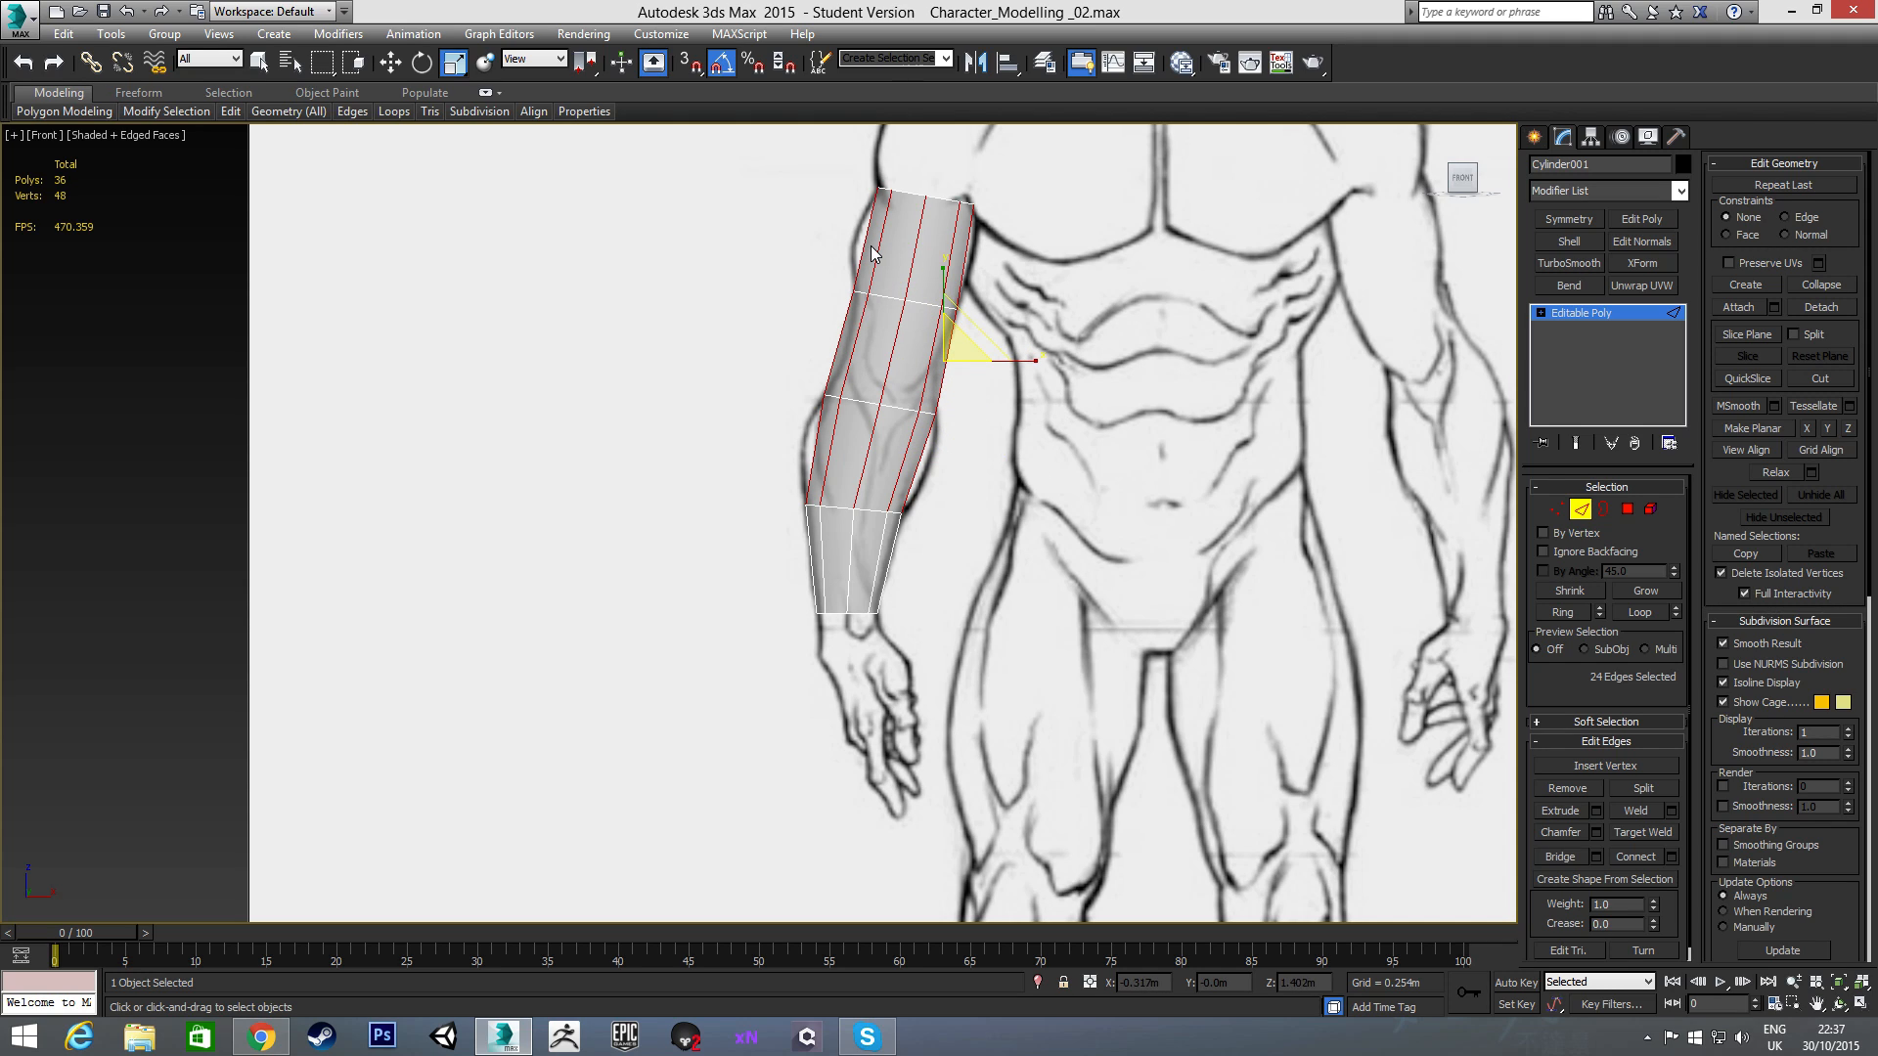
right_click(972, 495)
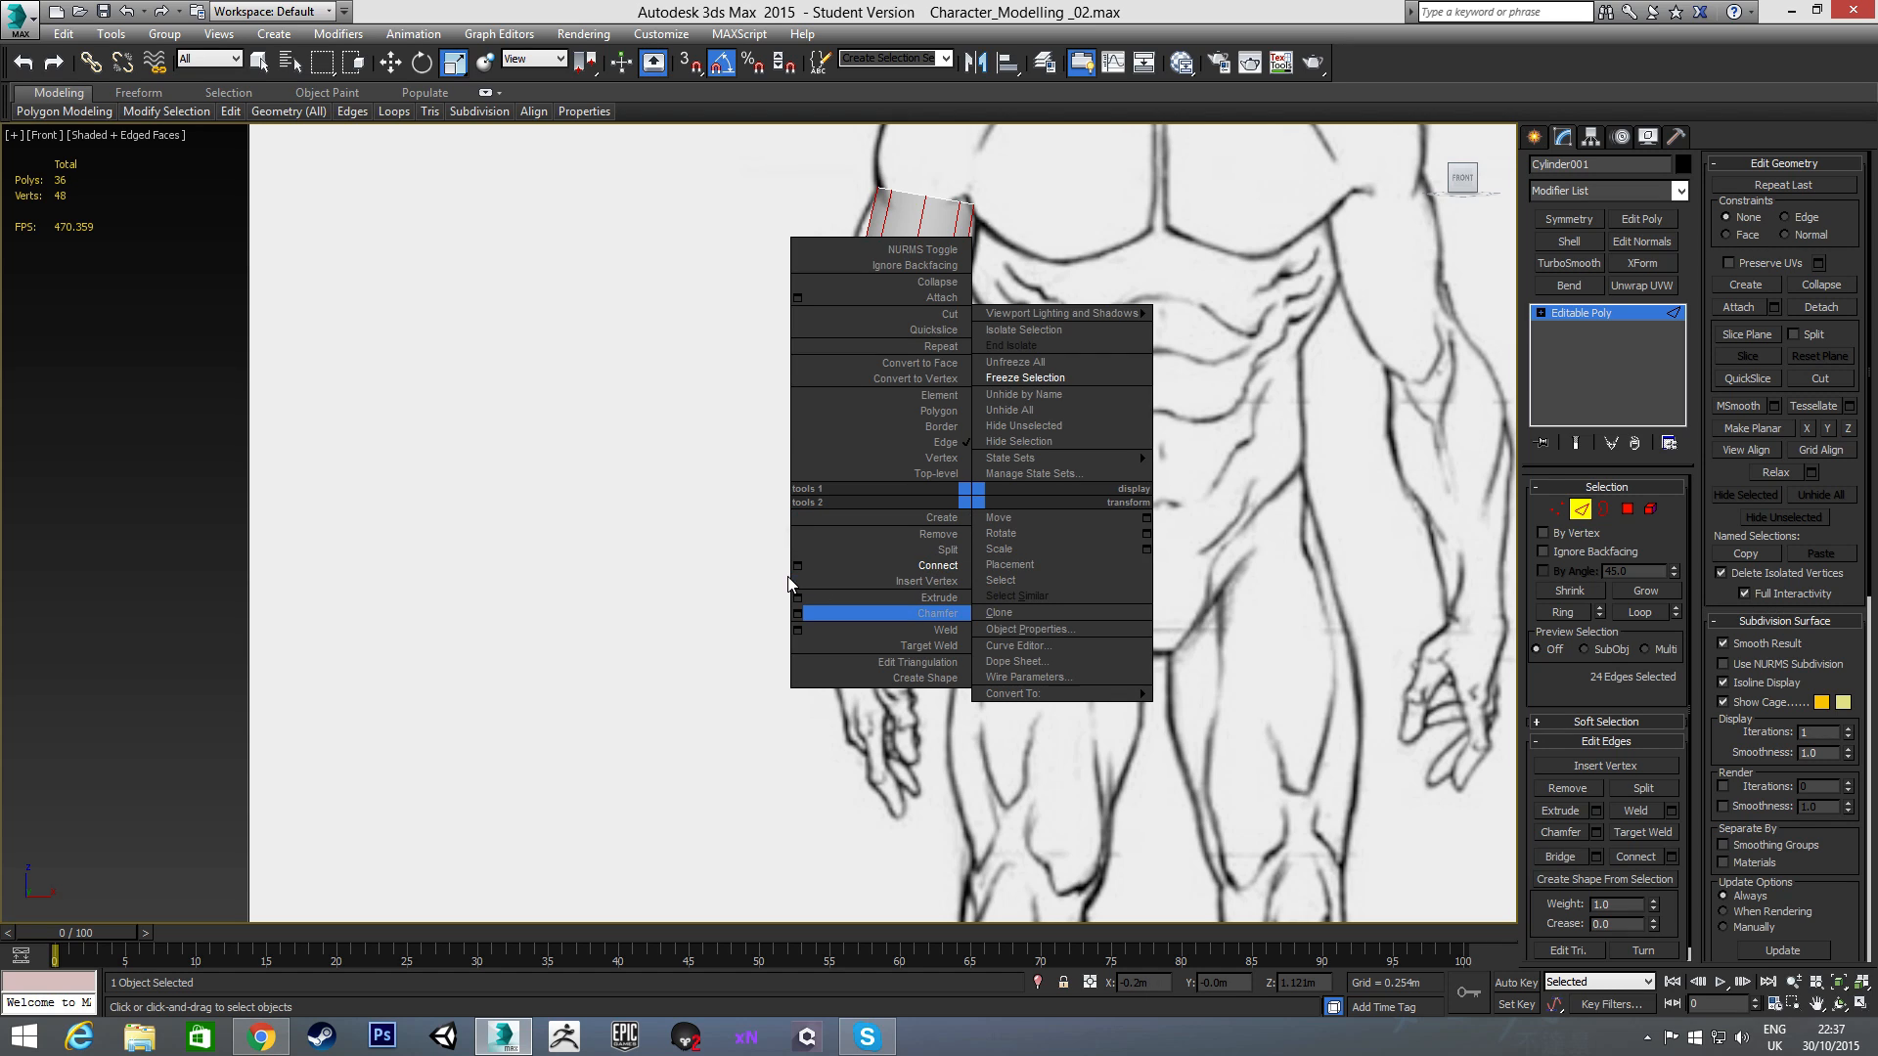
click(797, 567)
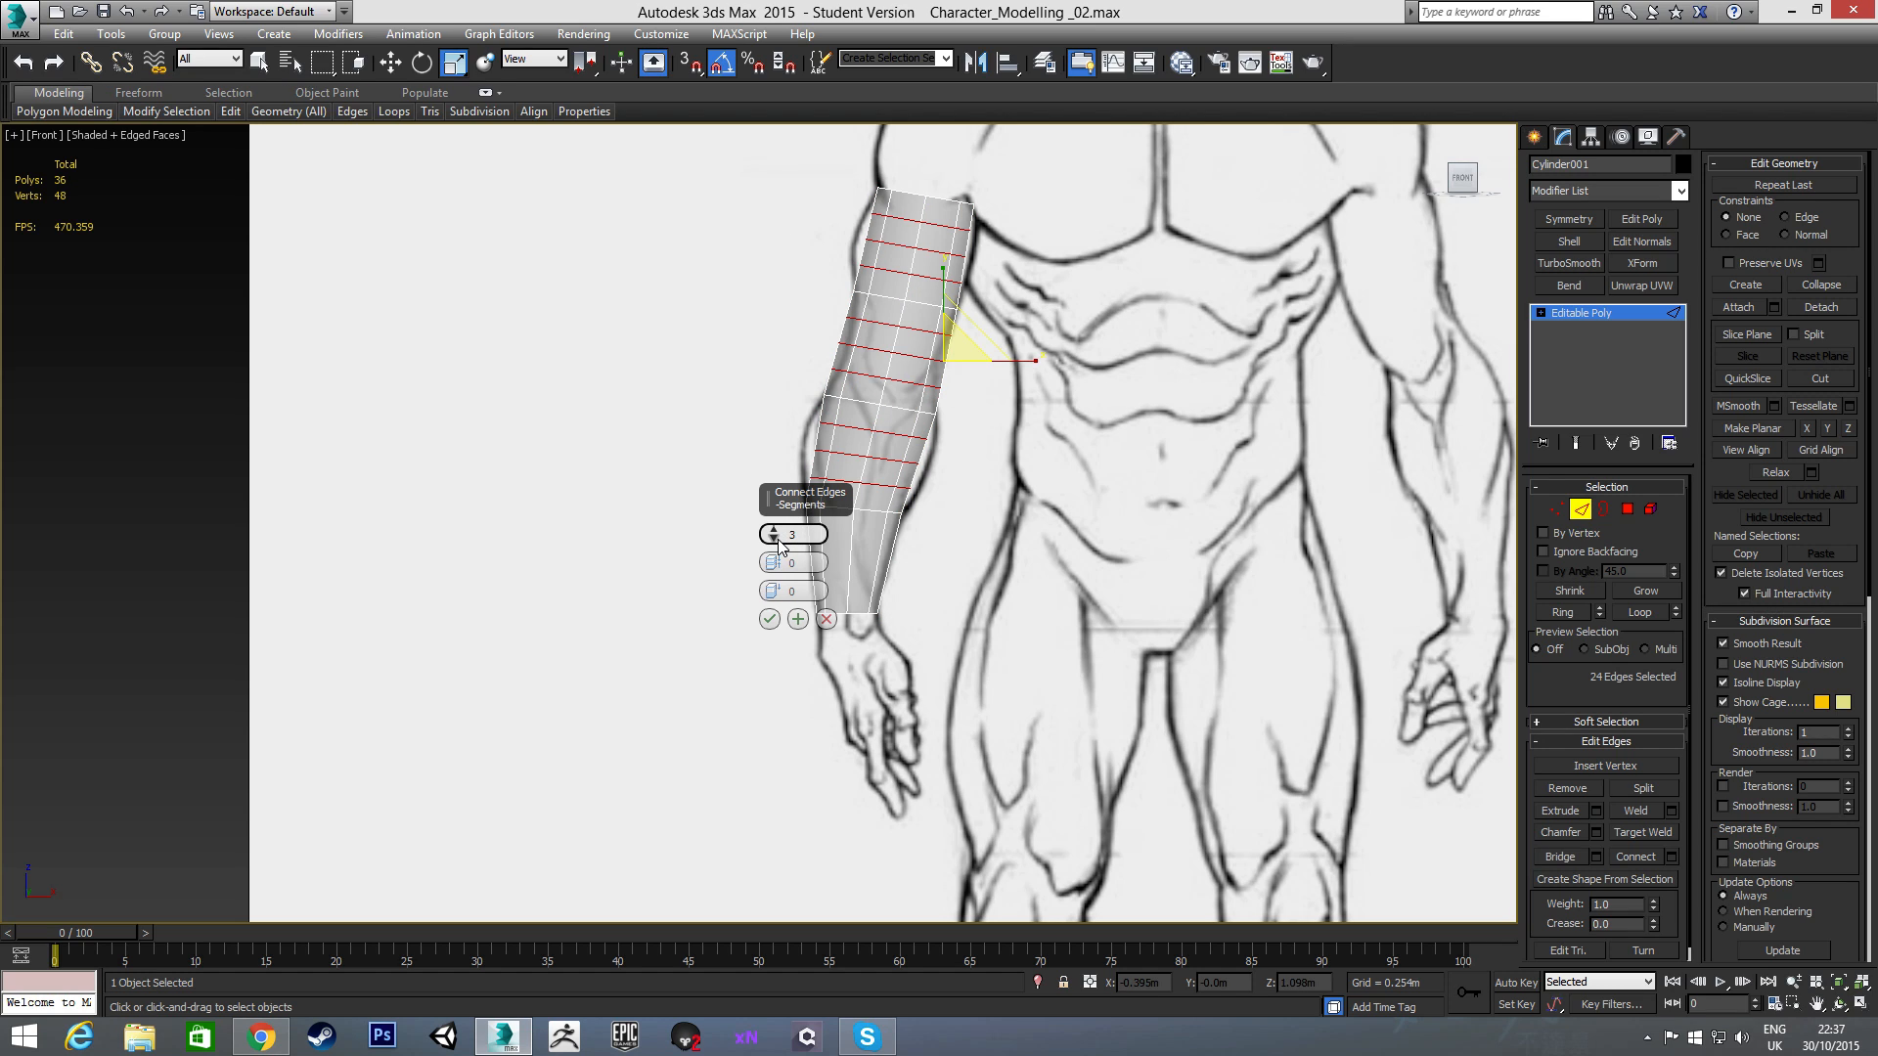
click(769, 618)
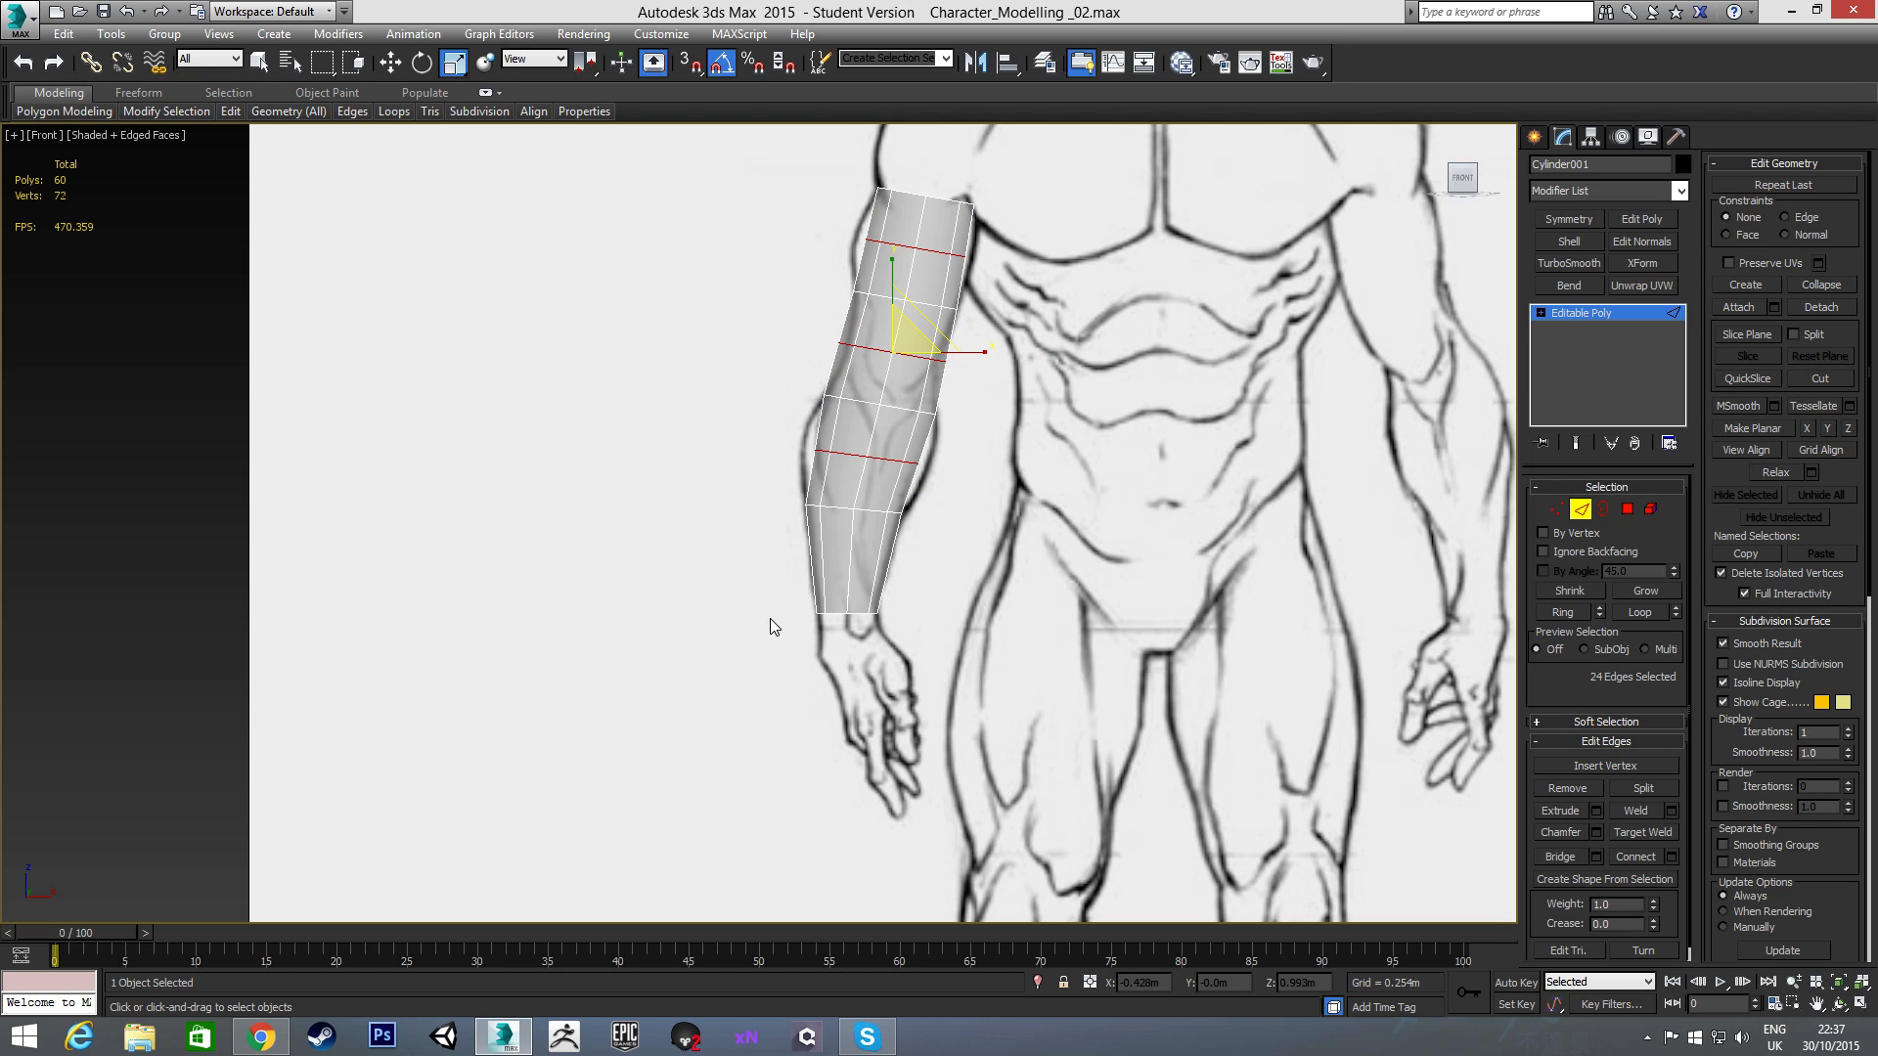
- Scale the new edge loop at the widest part of the forearm to 124% to fill the outline
scroll(864, 449, up, 2)
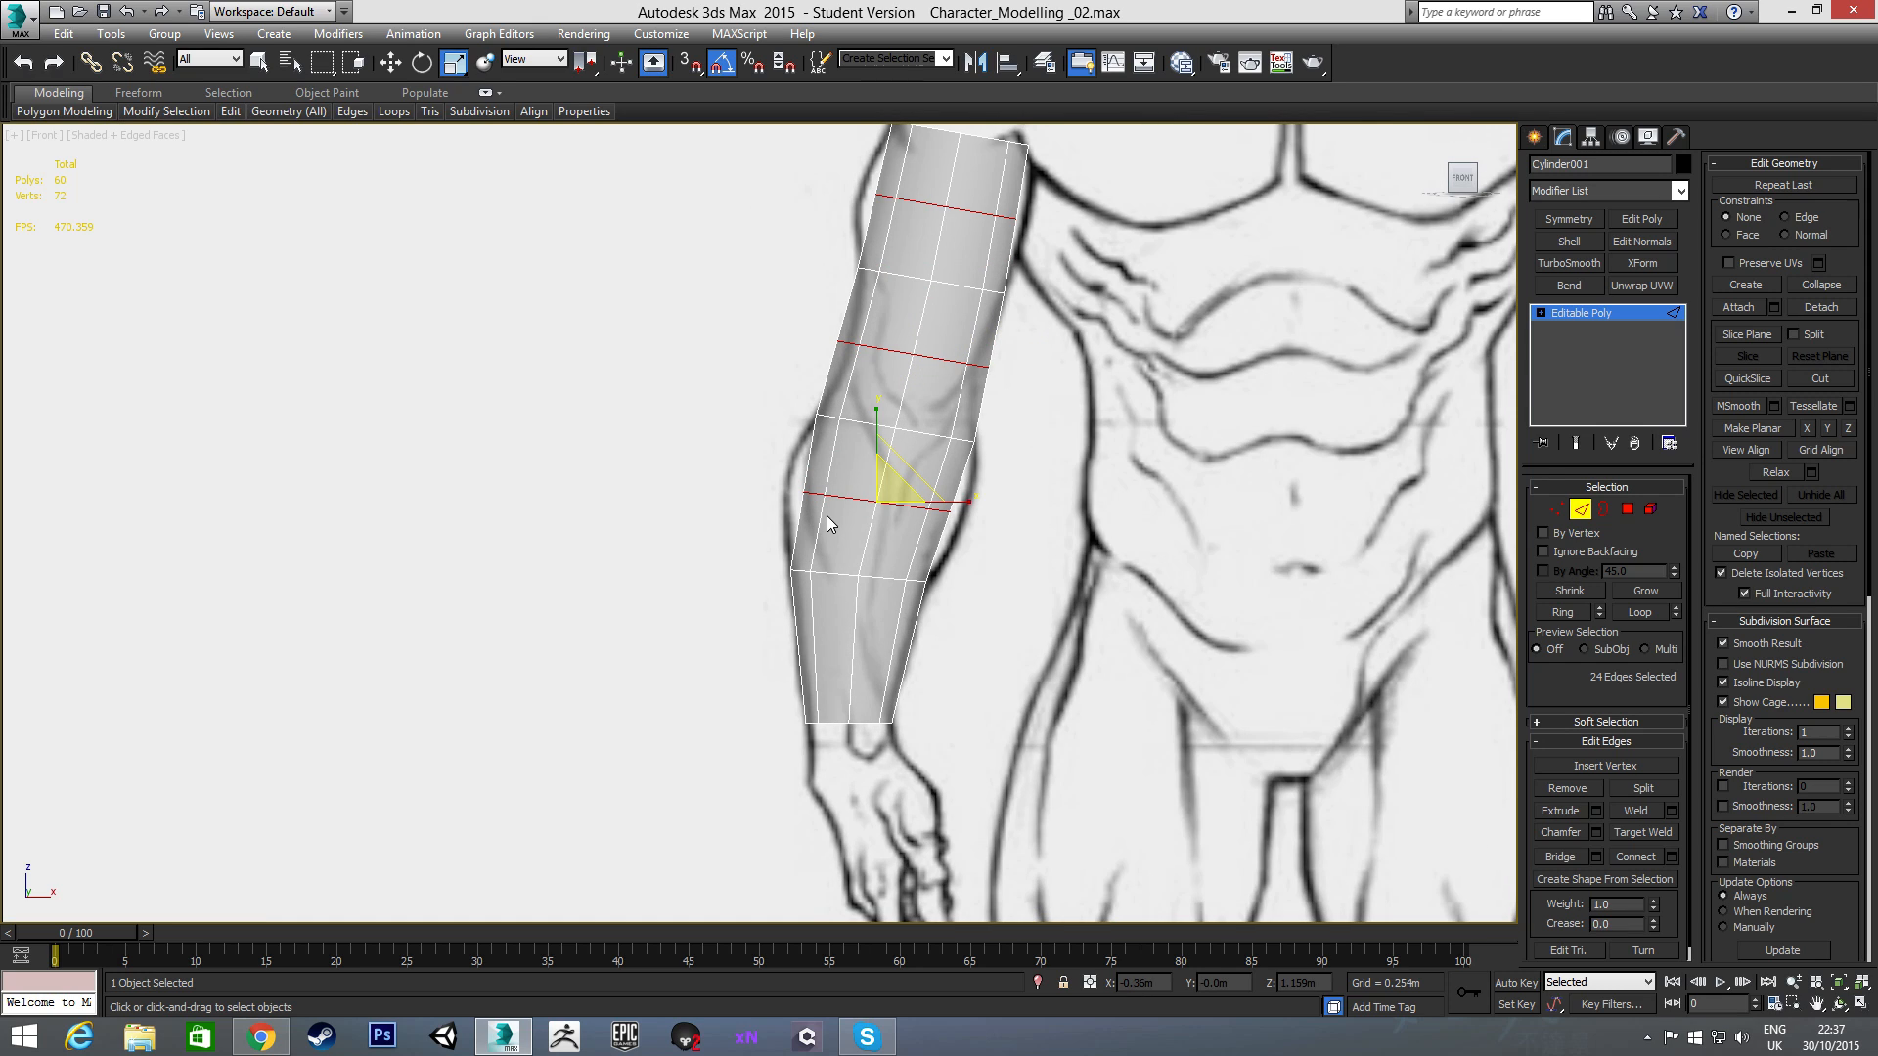
scroll(826, 515, up, 1)
double_click(847, 491)
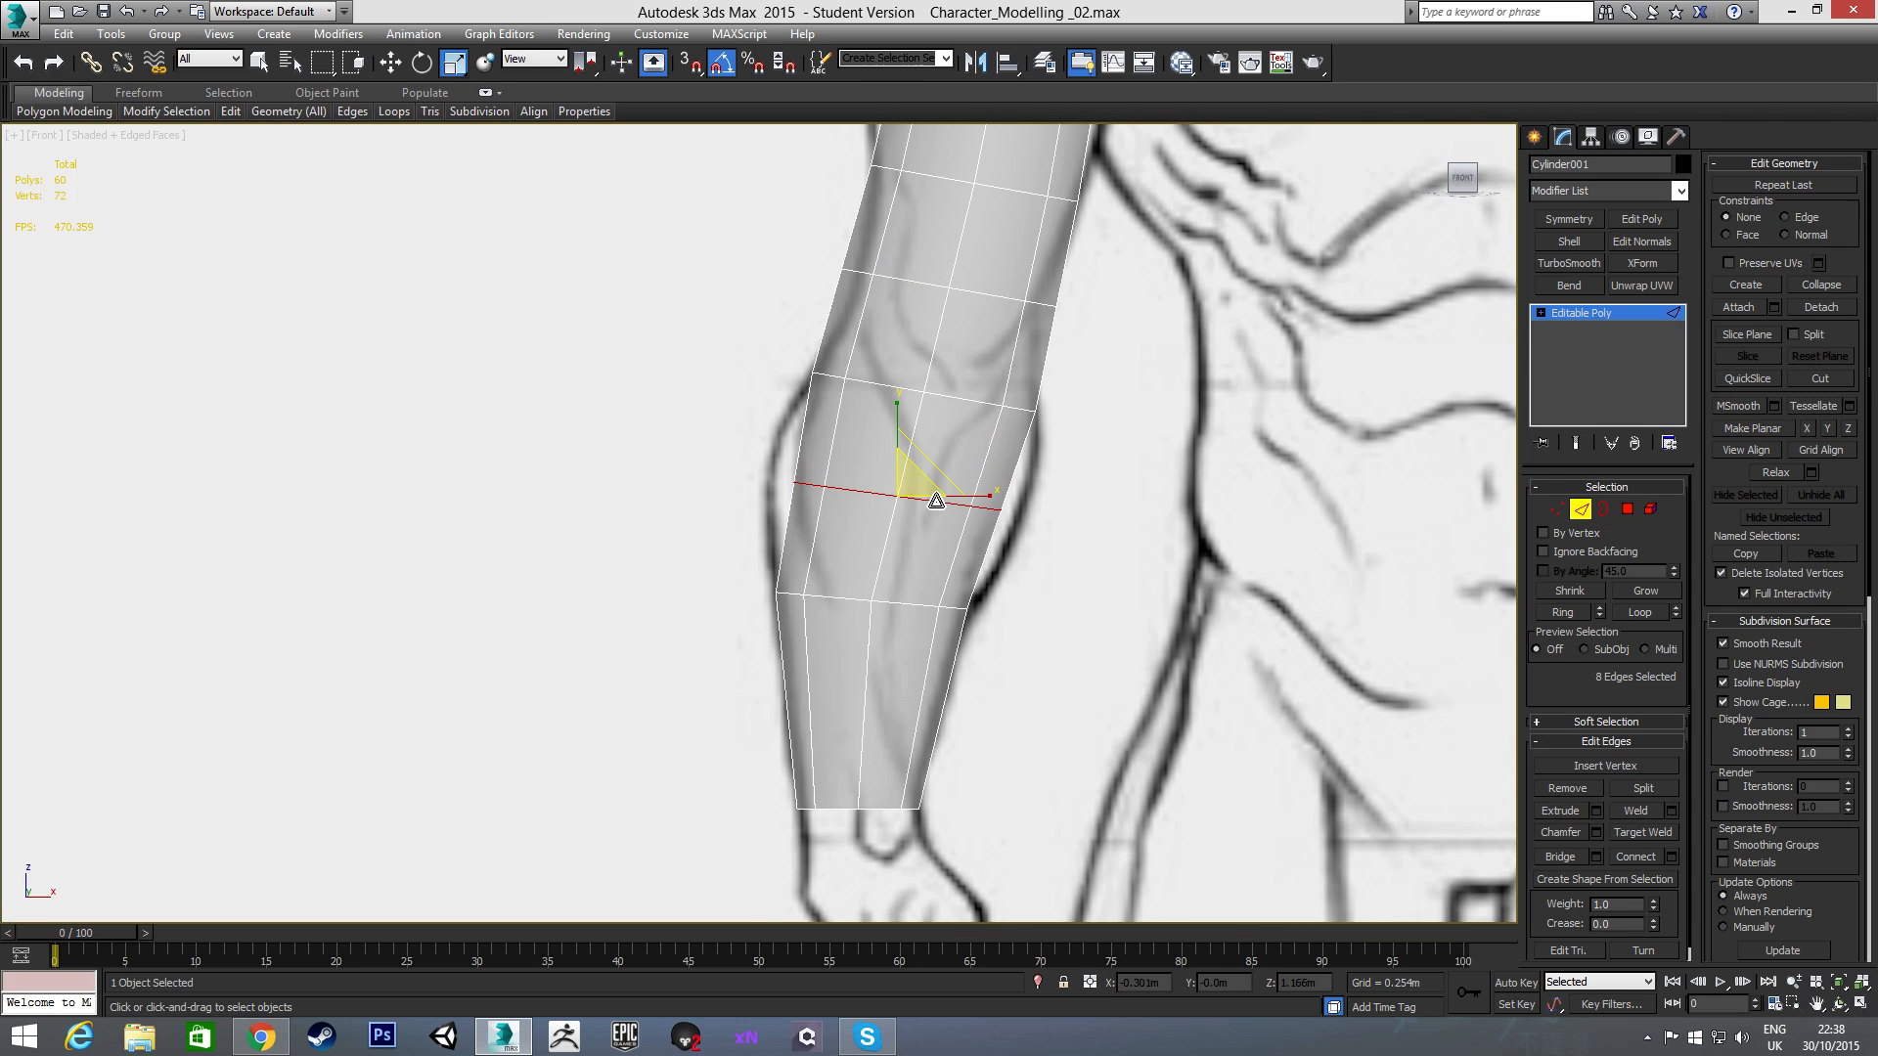
drag(912, 473, 916, 459)
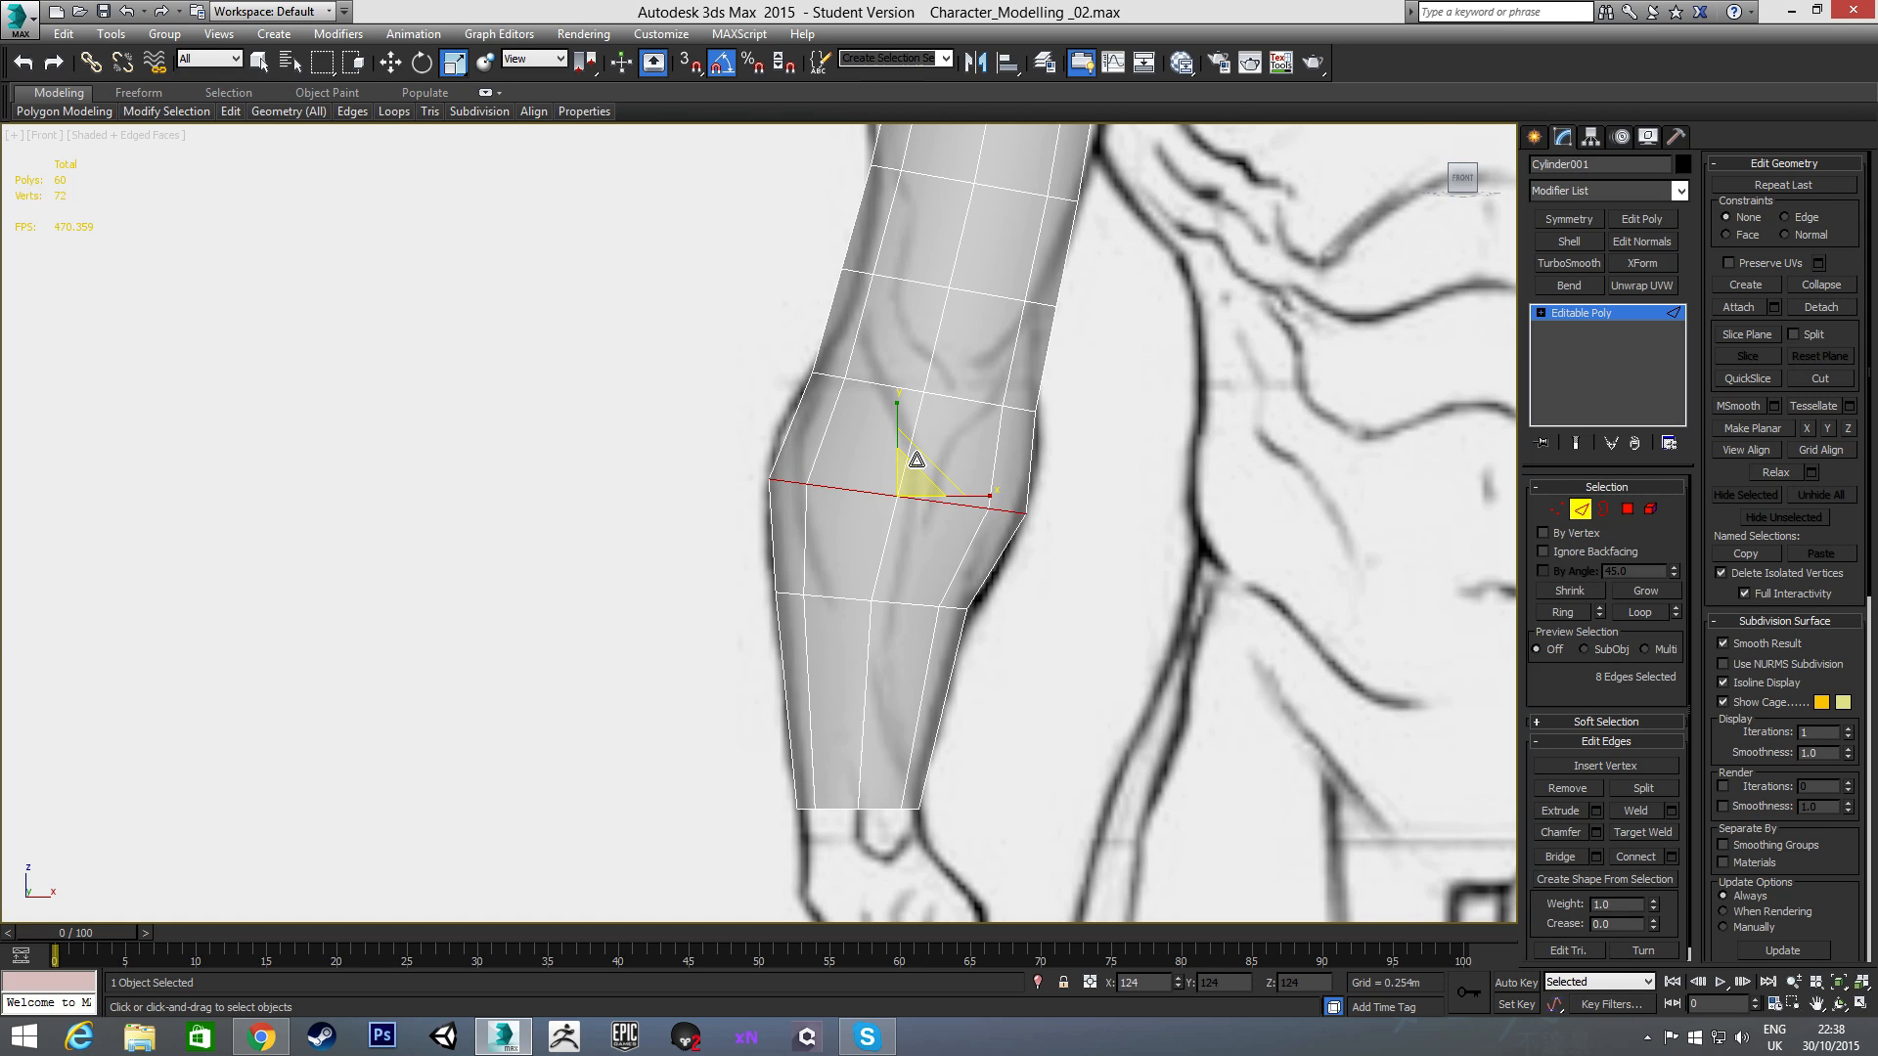
- Scale the new edge loop just above the elbow to 78% to follow the narrowing outline
middle_drag(1007, 374, 998, 517)
click(958, 430)
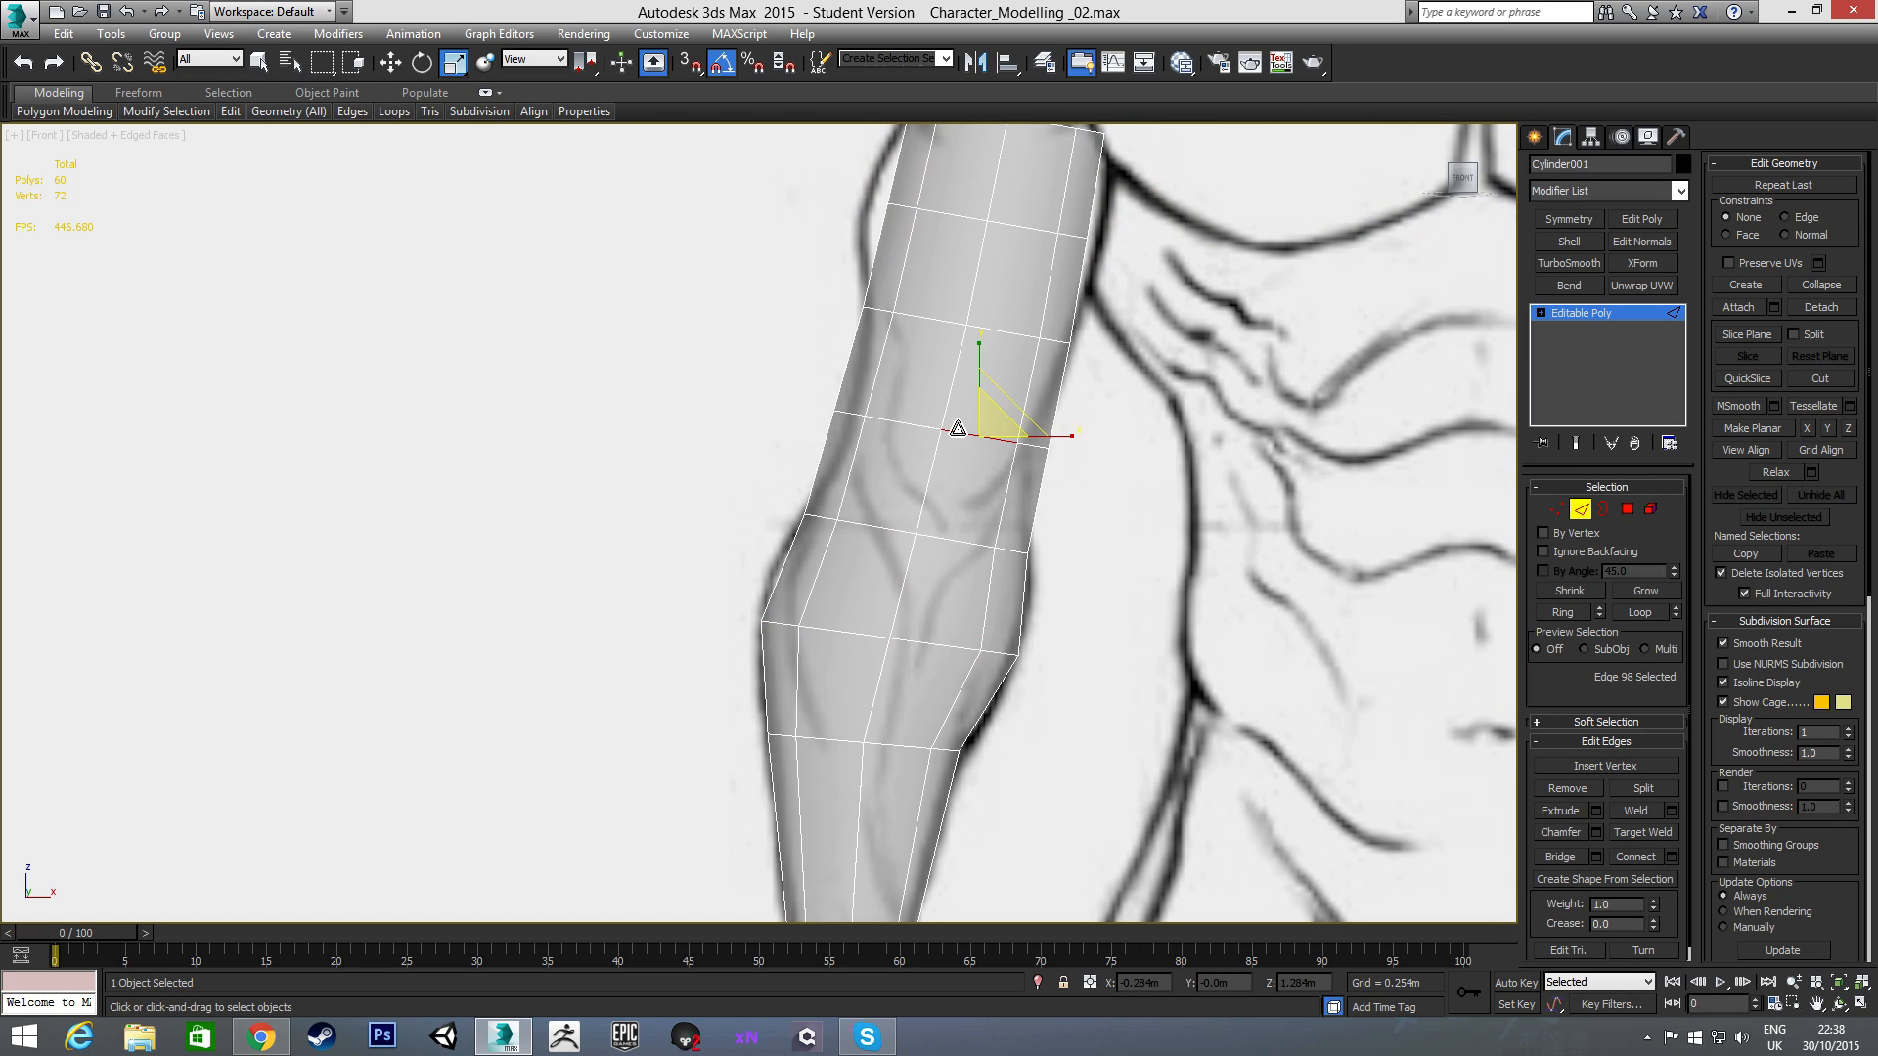
double_click(958, 430)
drag(949, 428, 953, 438)
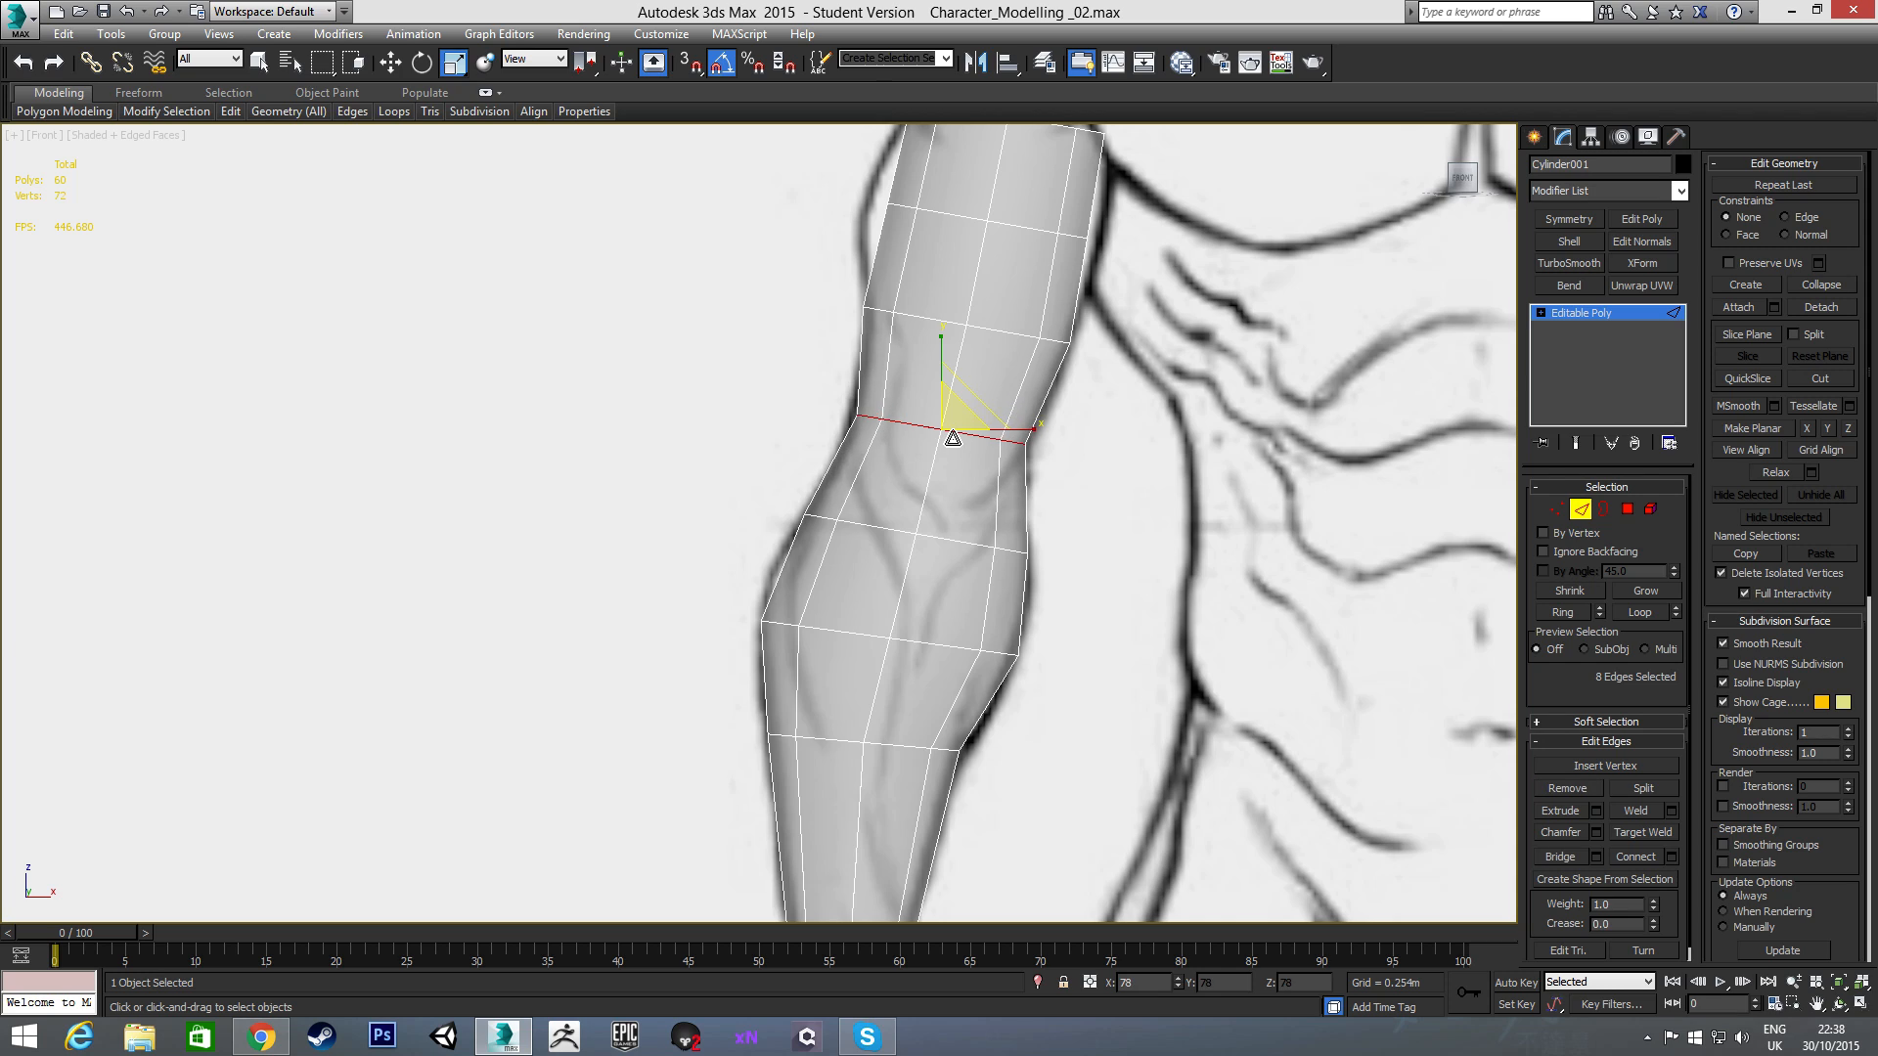
- Scale up the new edge loop nearest the shoulder and shift it slightly outward to fit the upper arm outline
middle_drag(1022, 359, 973, 531)
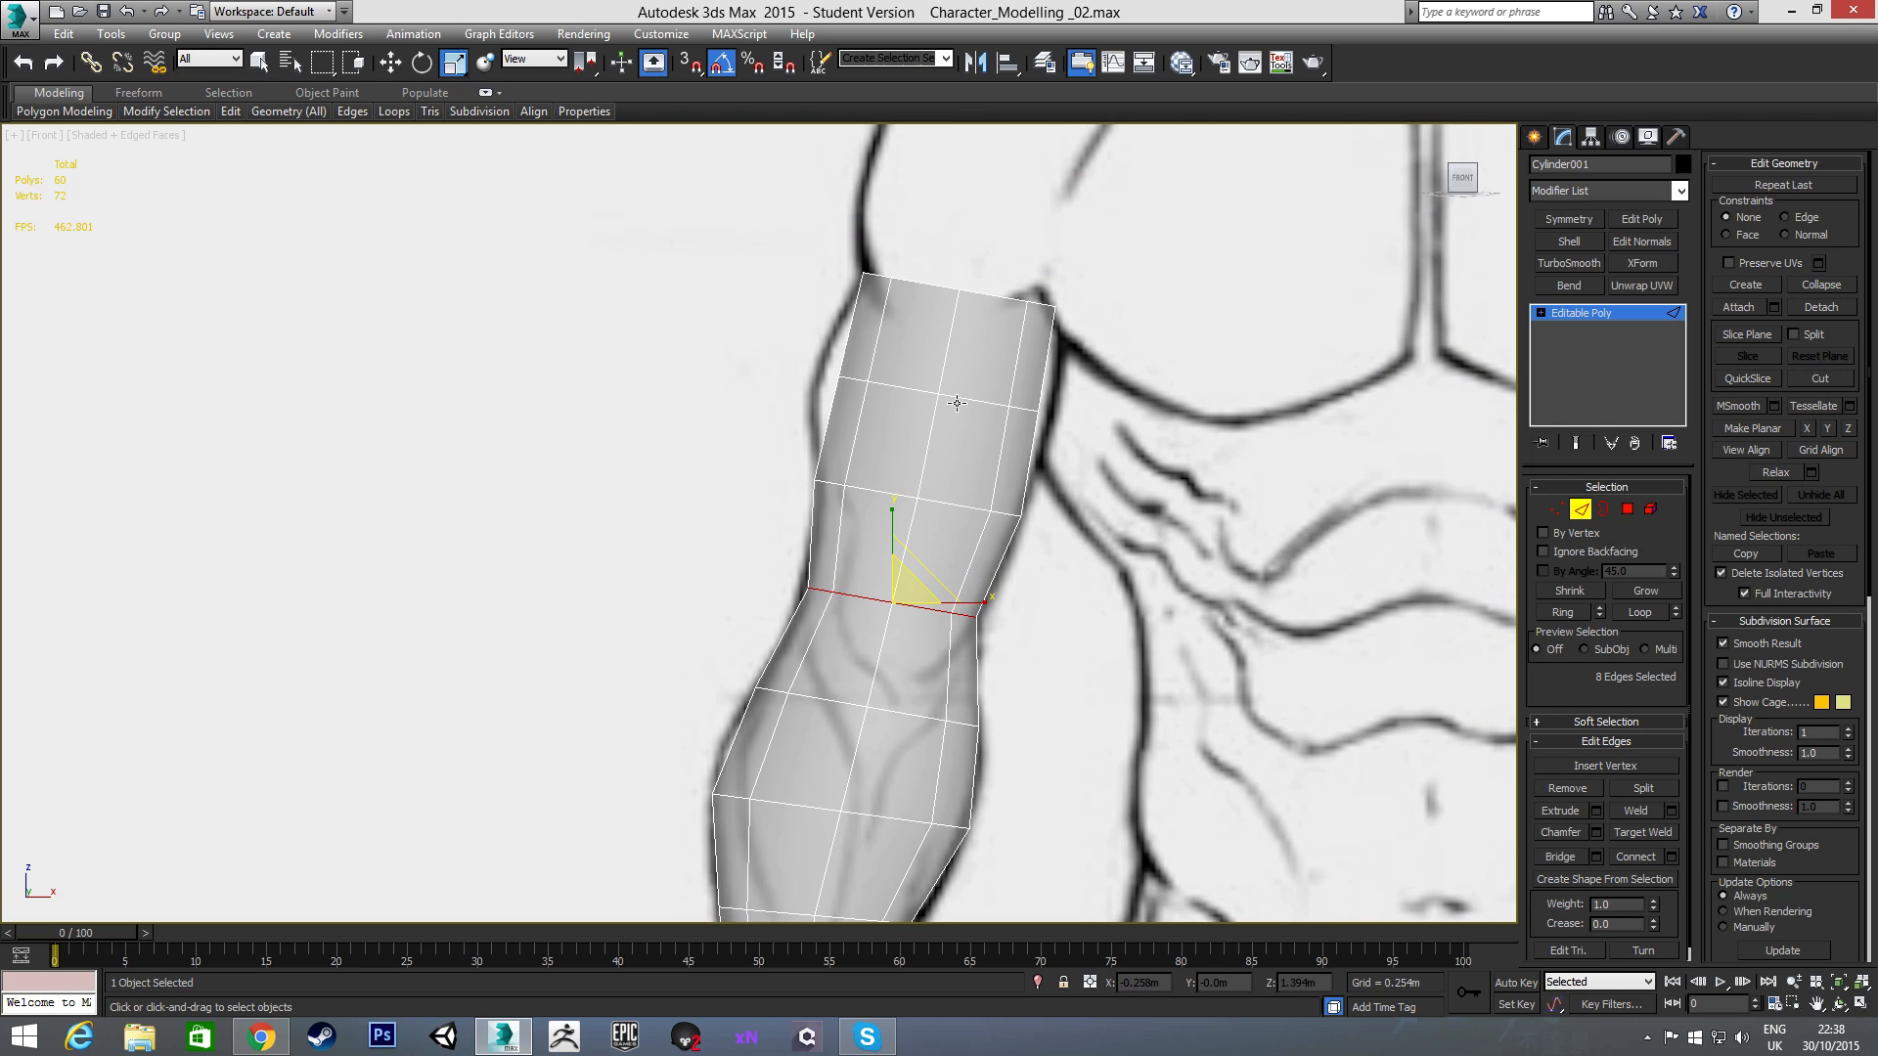
double_click(957, 401)
drag(955, 370, 973, 397)
key(w)
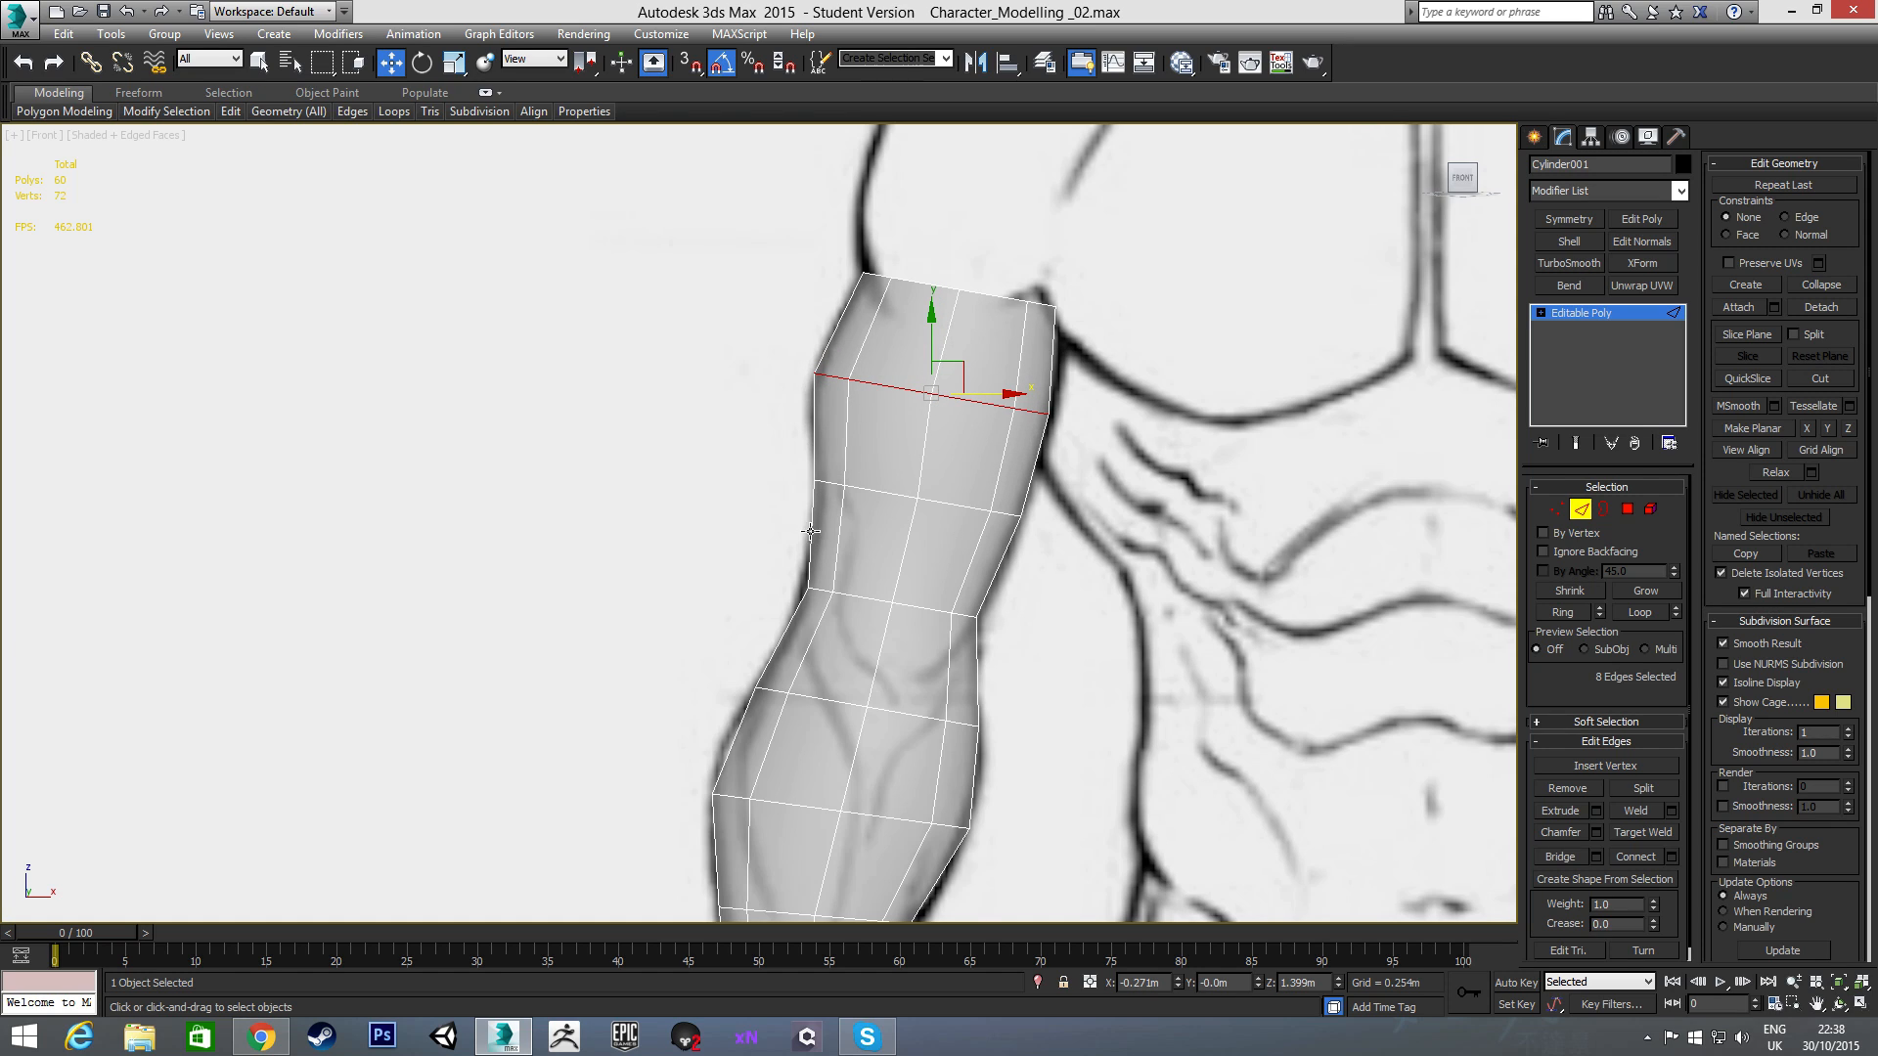
- Connect the lengthwise edges of the section above the wrist with 1 segment and a slide of -15
scroll(814, 399, down, 3)
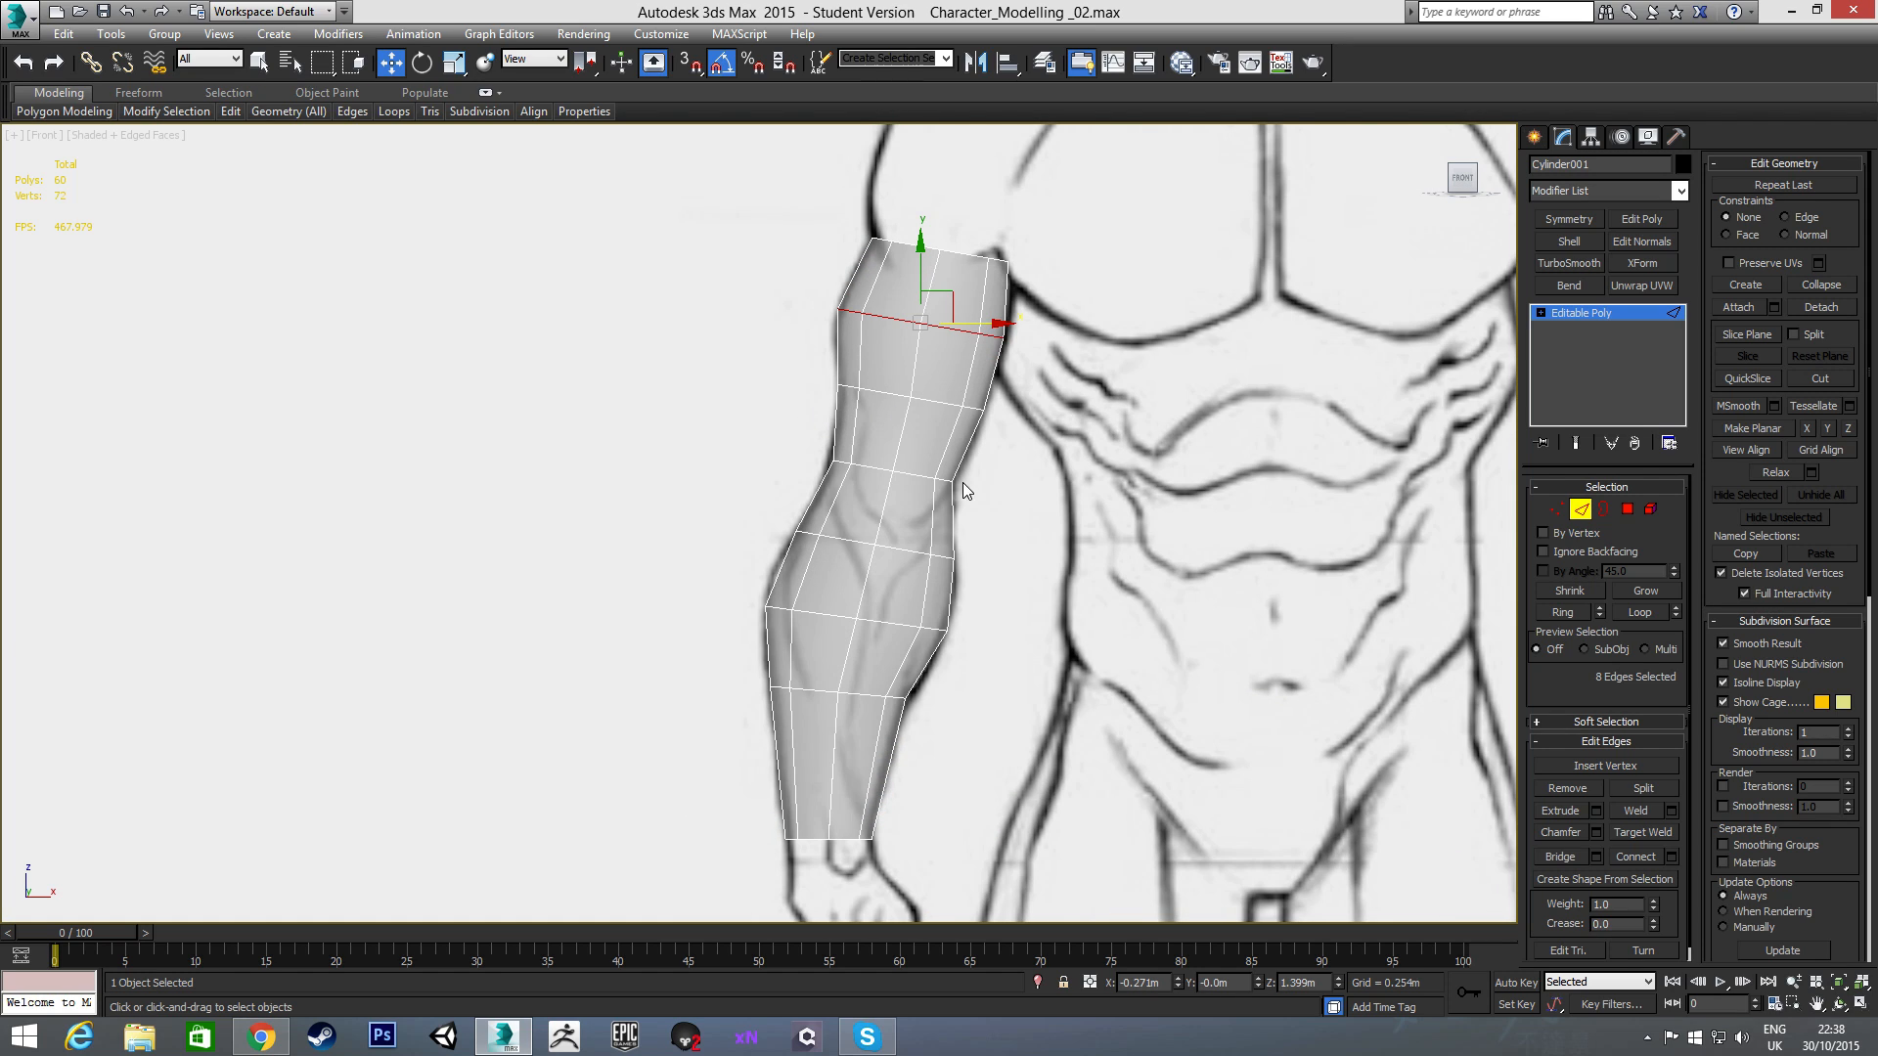
middle_drag(952, 579, 955, 438)
scroll(954, 440, down, 2)
middle_drag(906, 548, 897, 482)
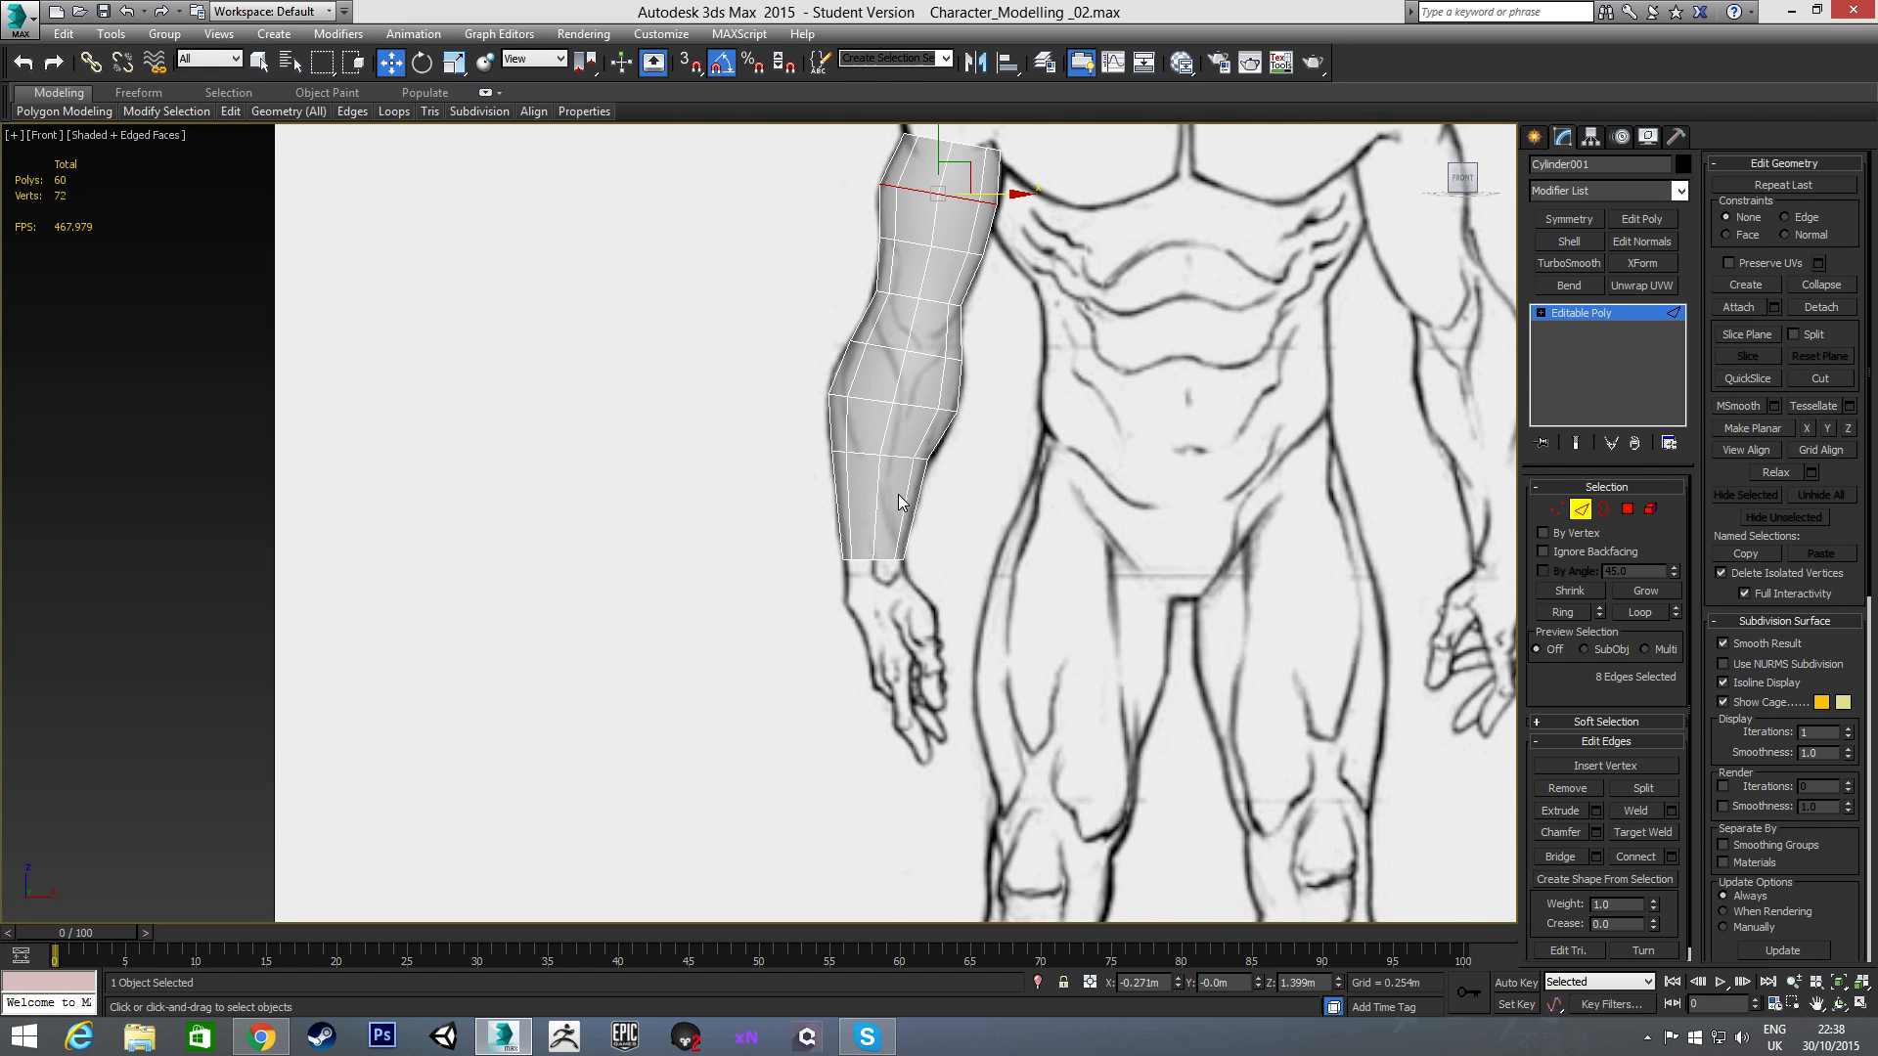
scroll(898, 495, up, 2)
drag(755, 501, 1011, 547)
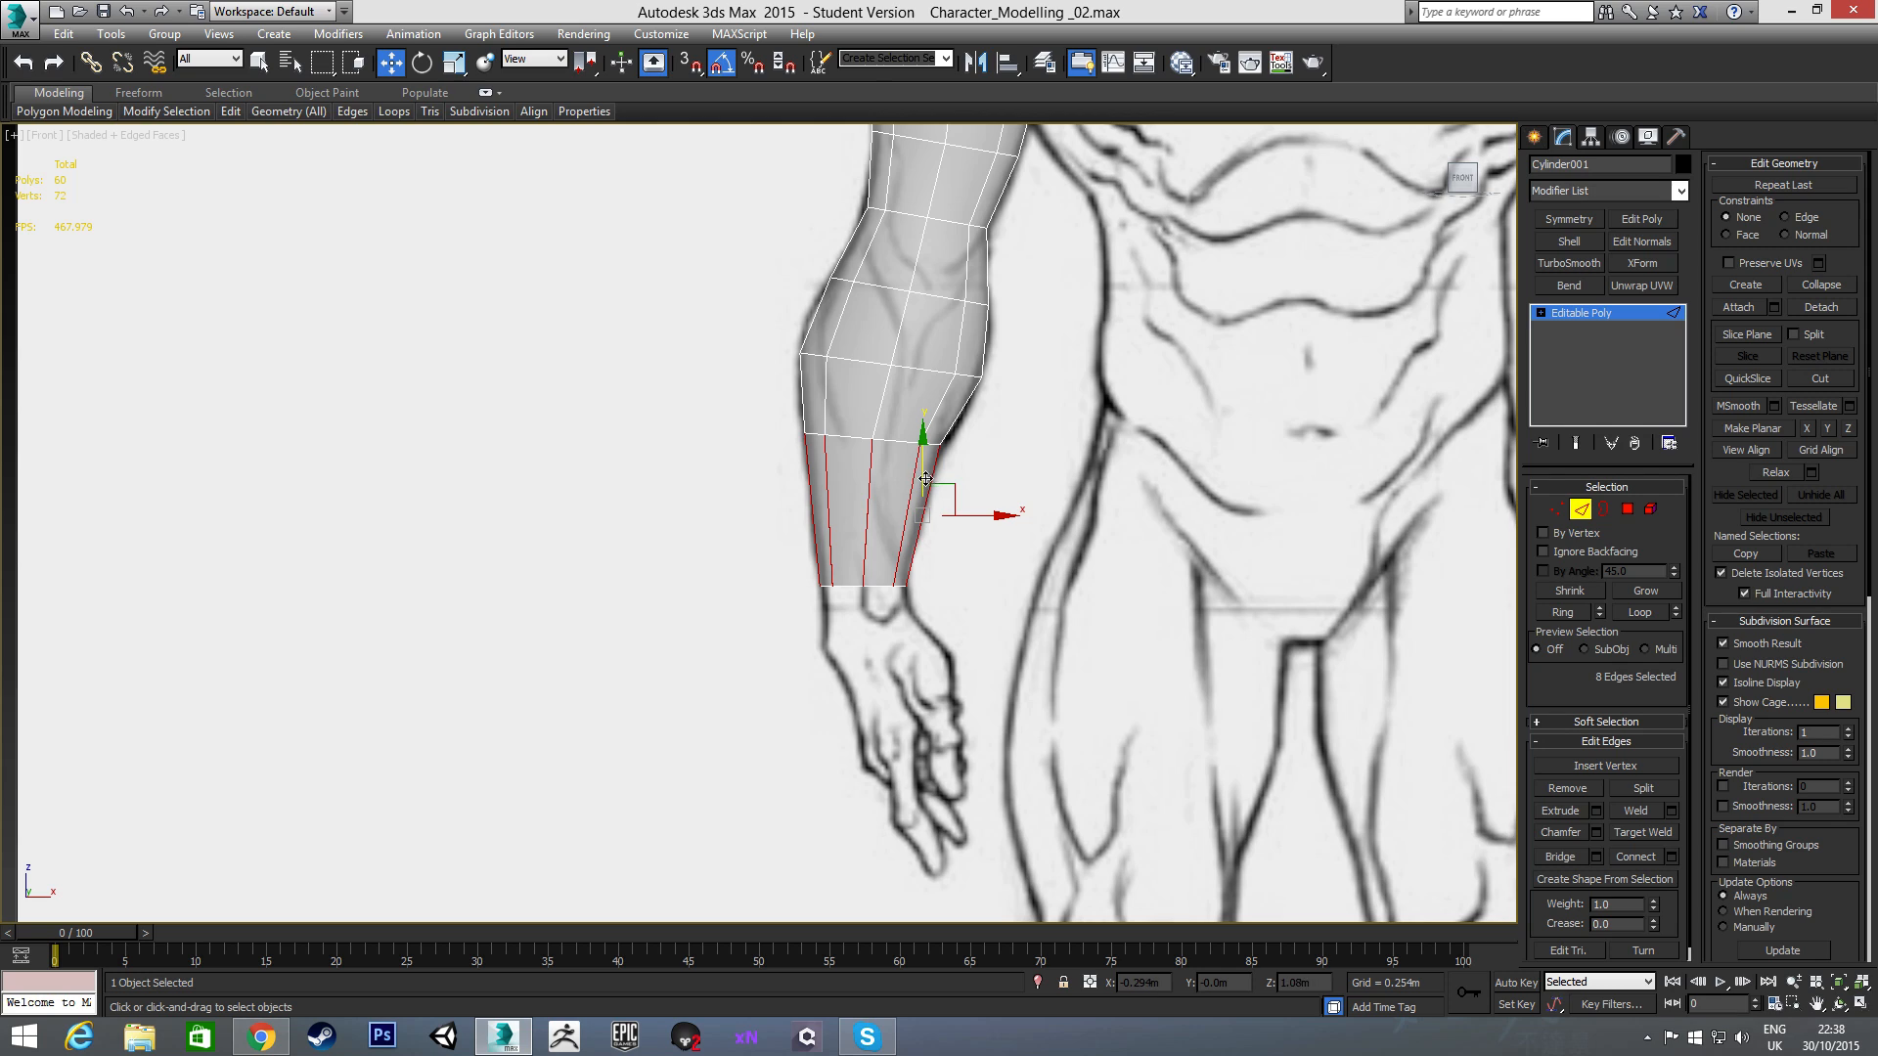
click(865, 525)
click(984, 512)
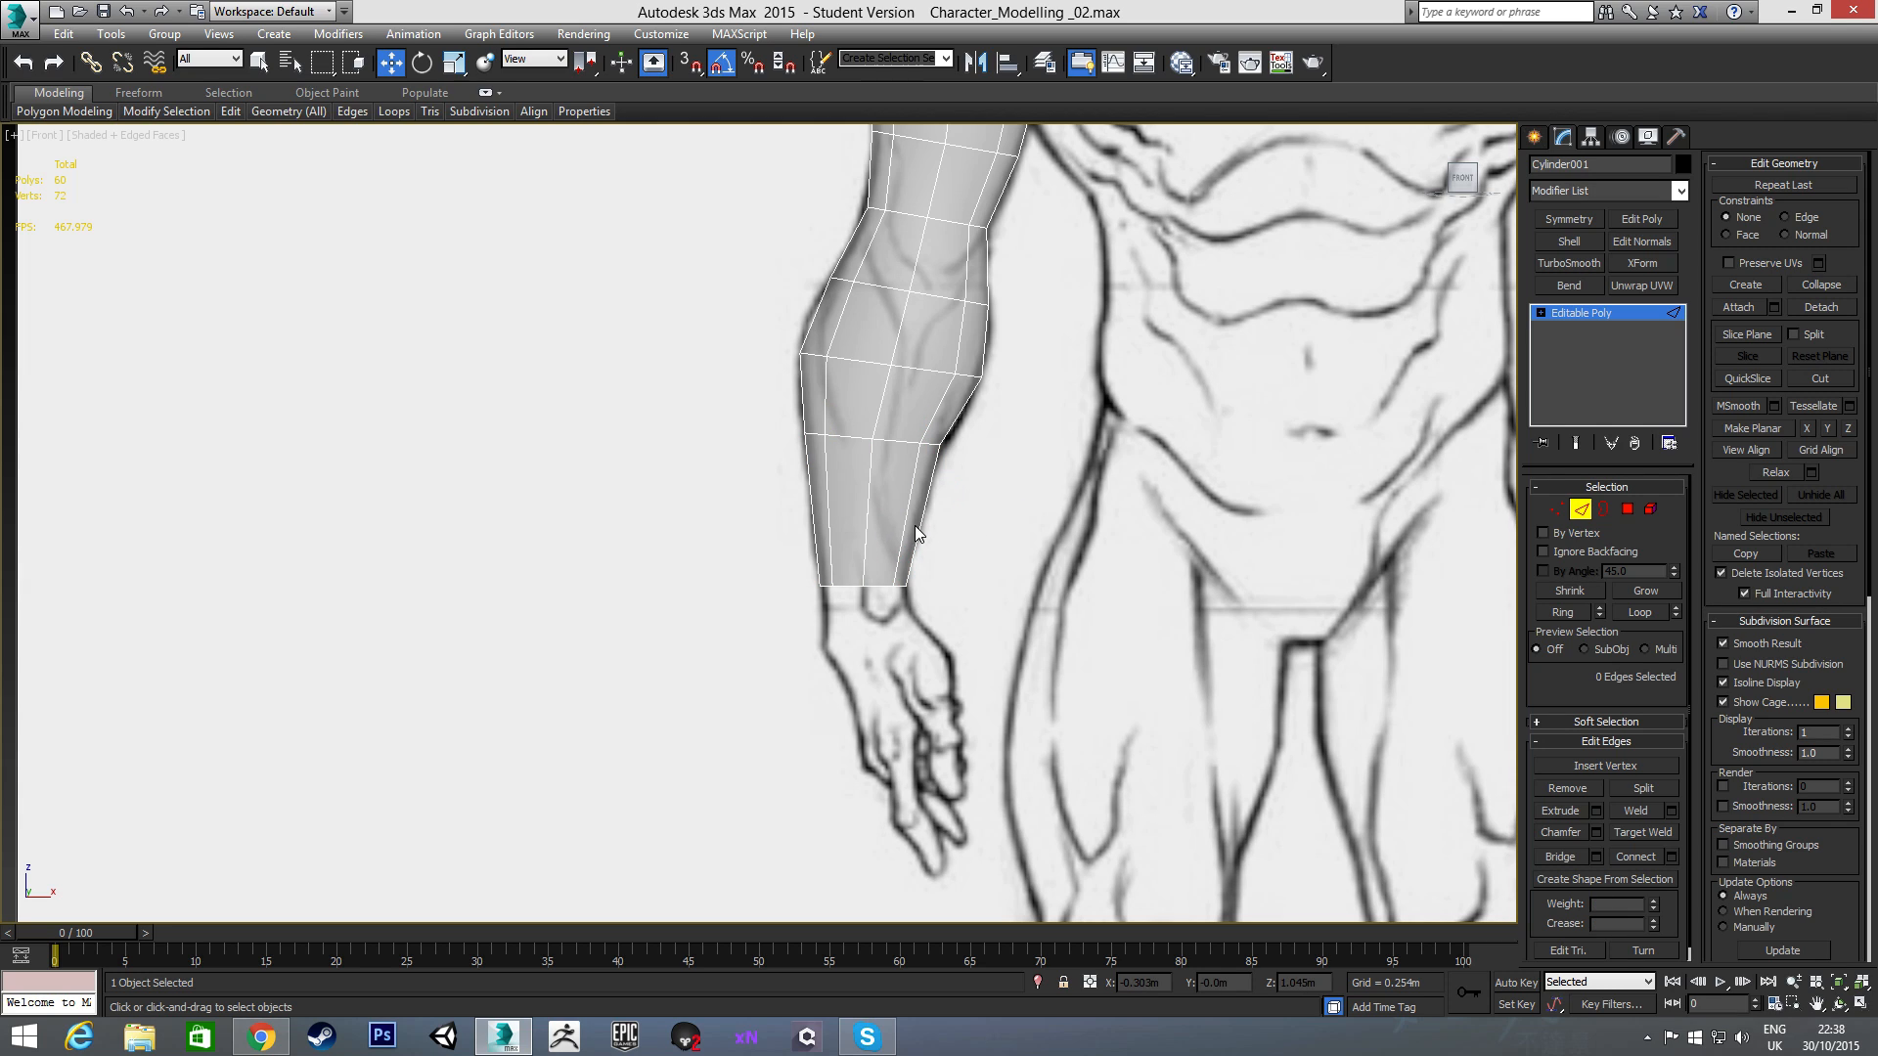
drag(783, 496, 960, 532)
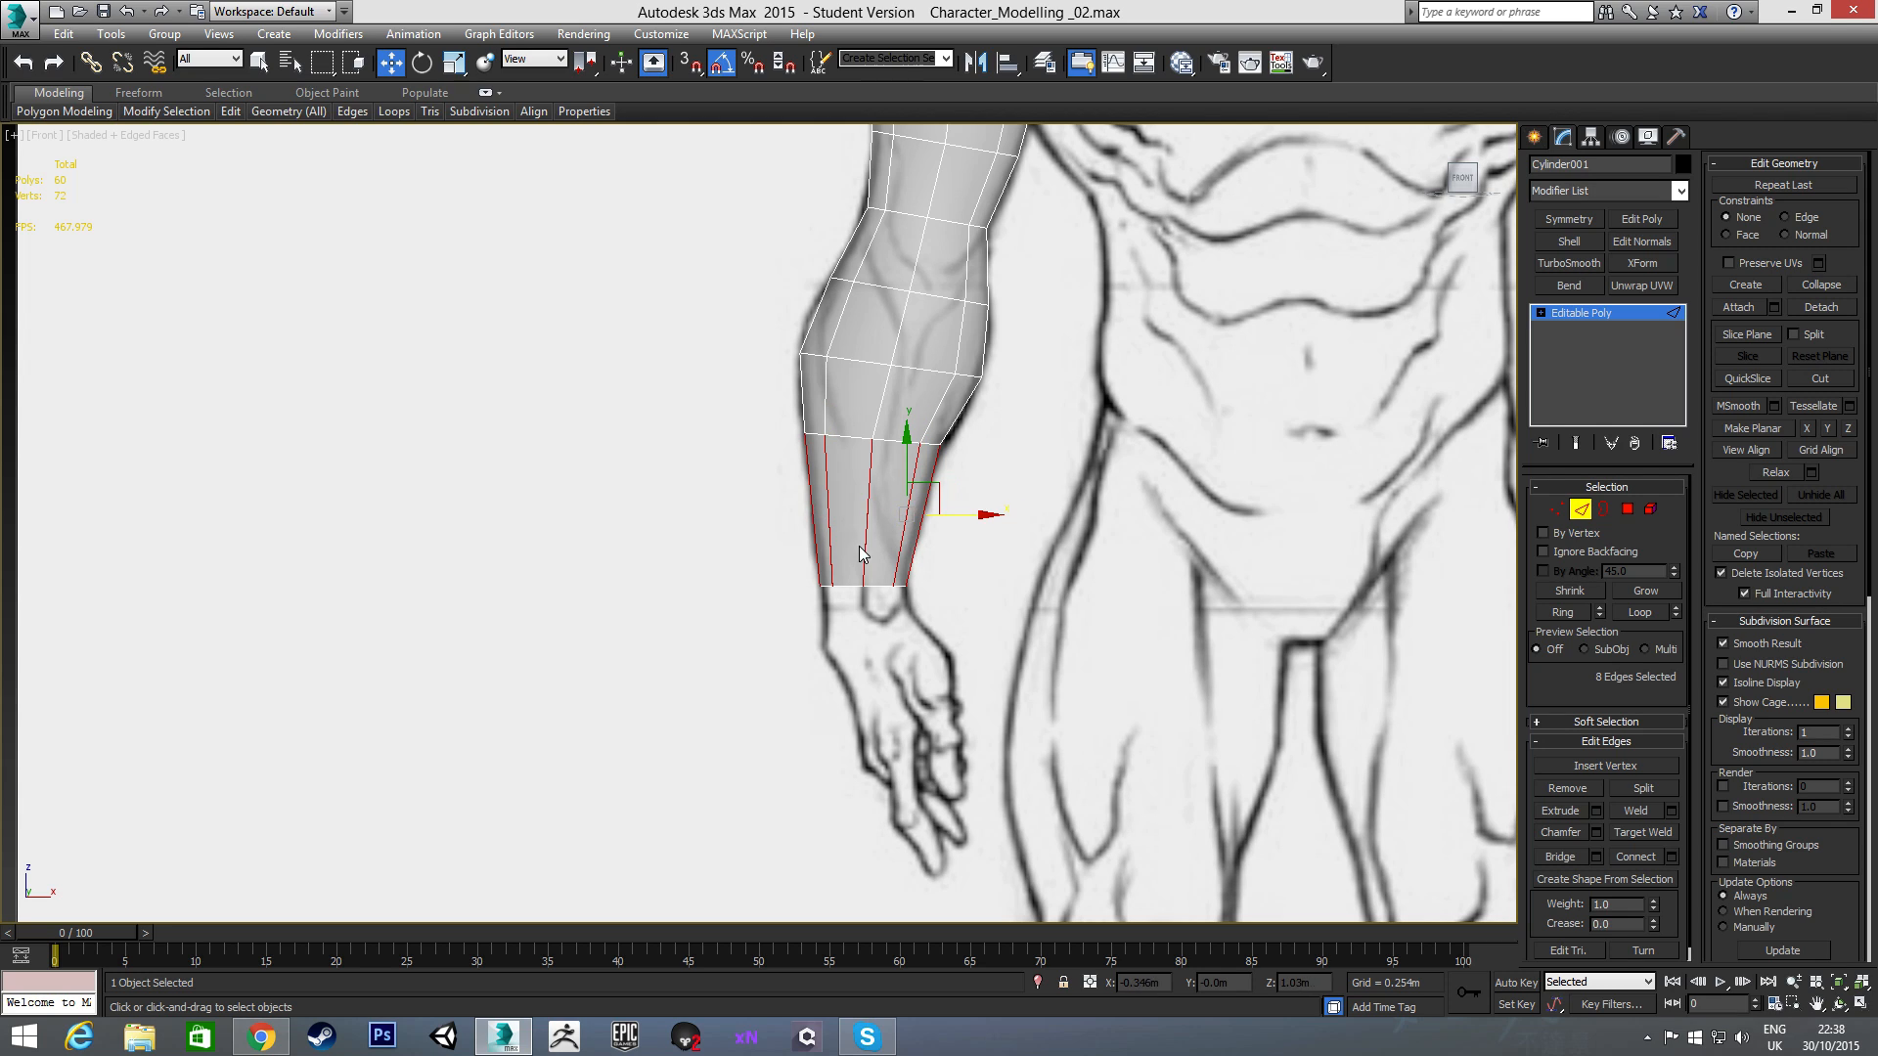
middle_drag(1034, 414, 1043, 486)
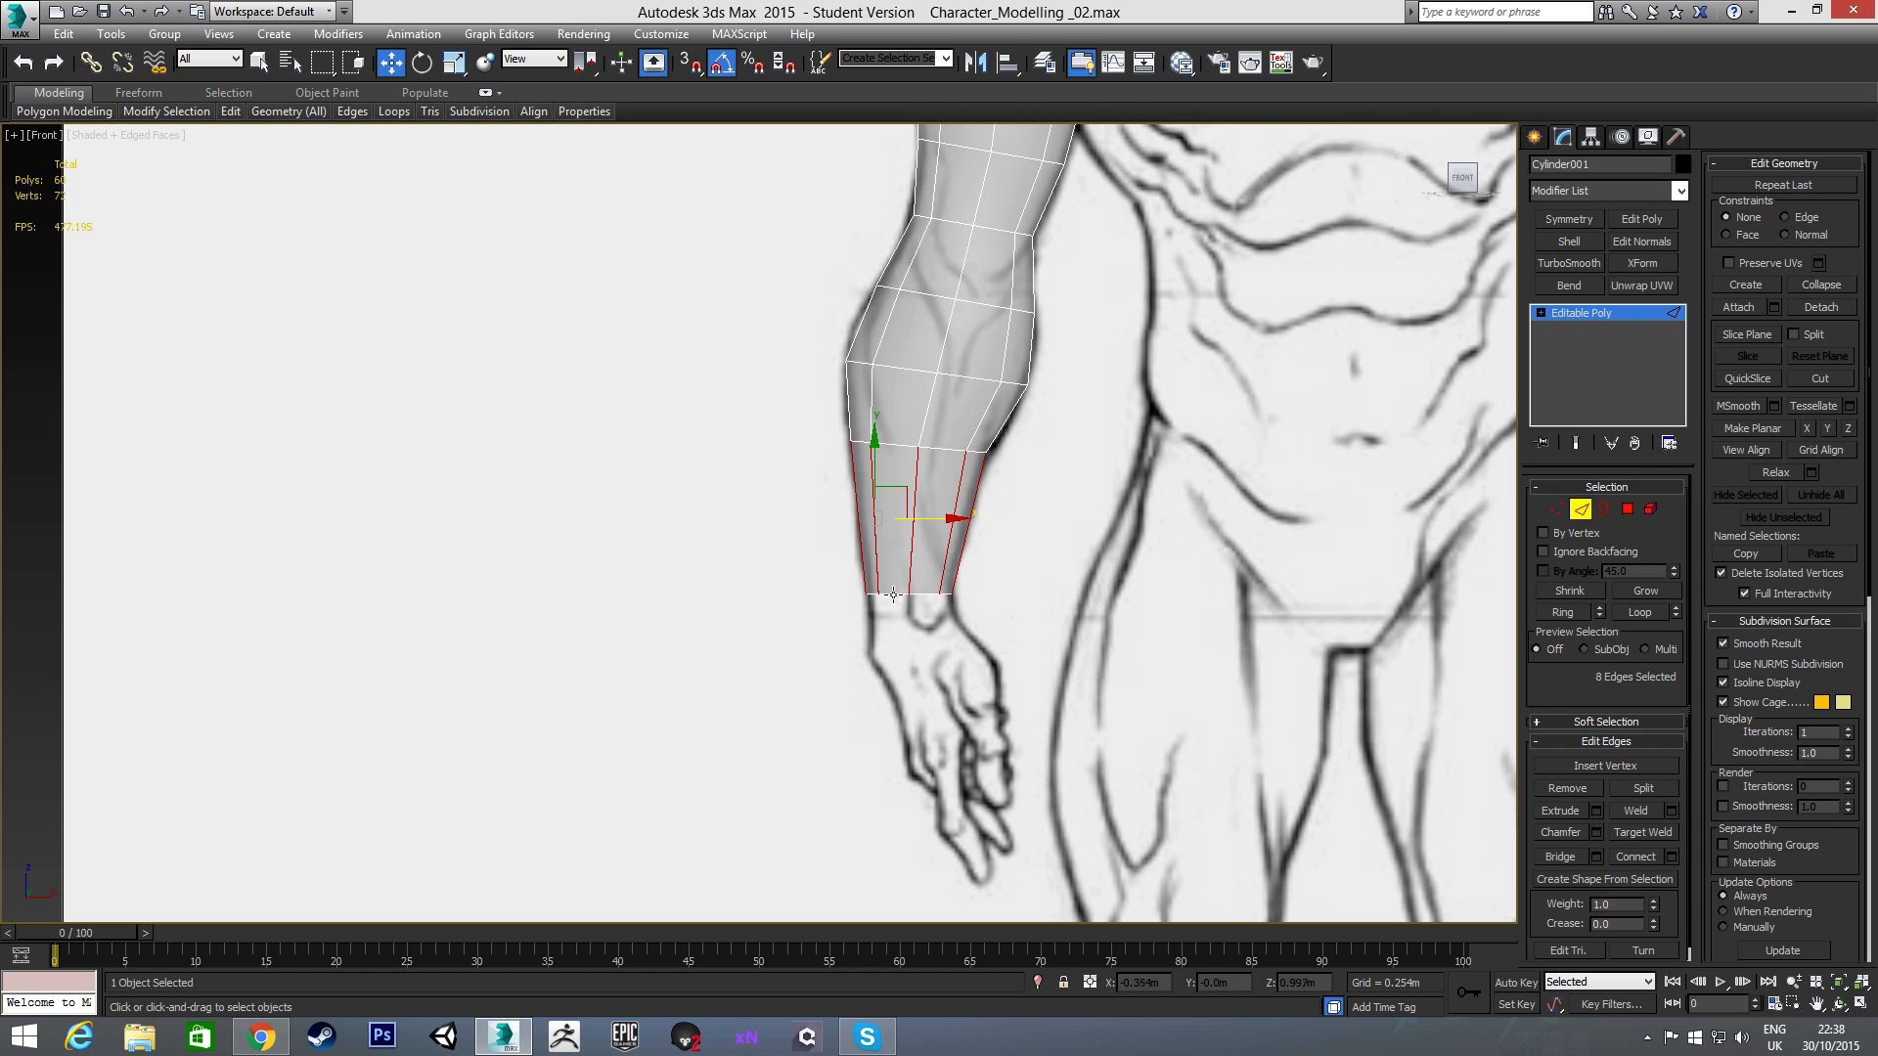
right_click(834, 554)
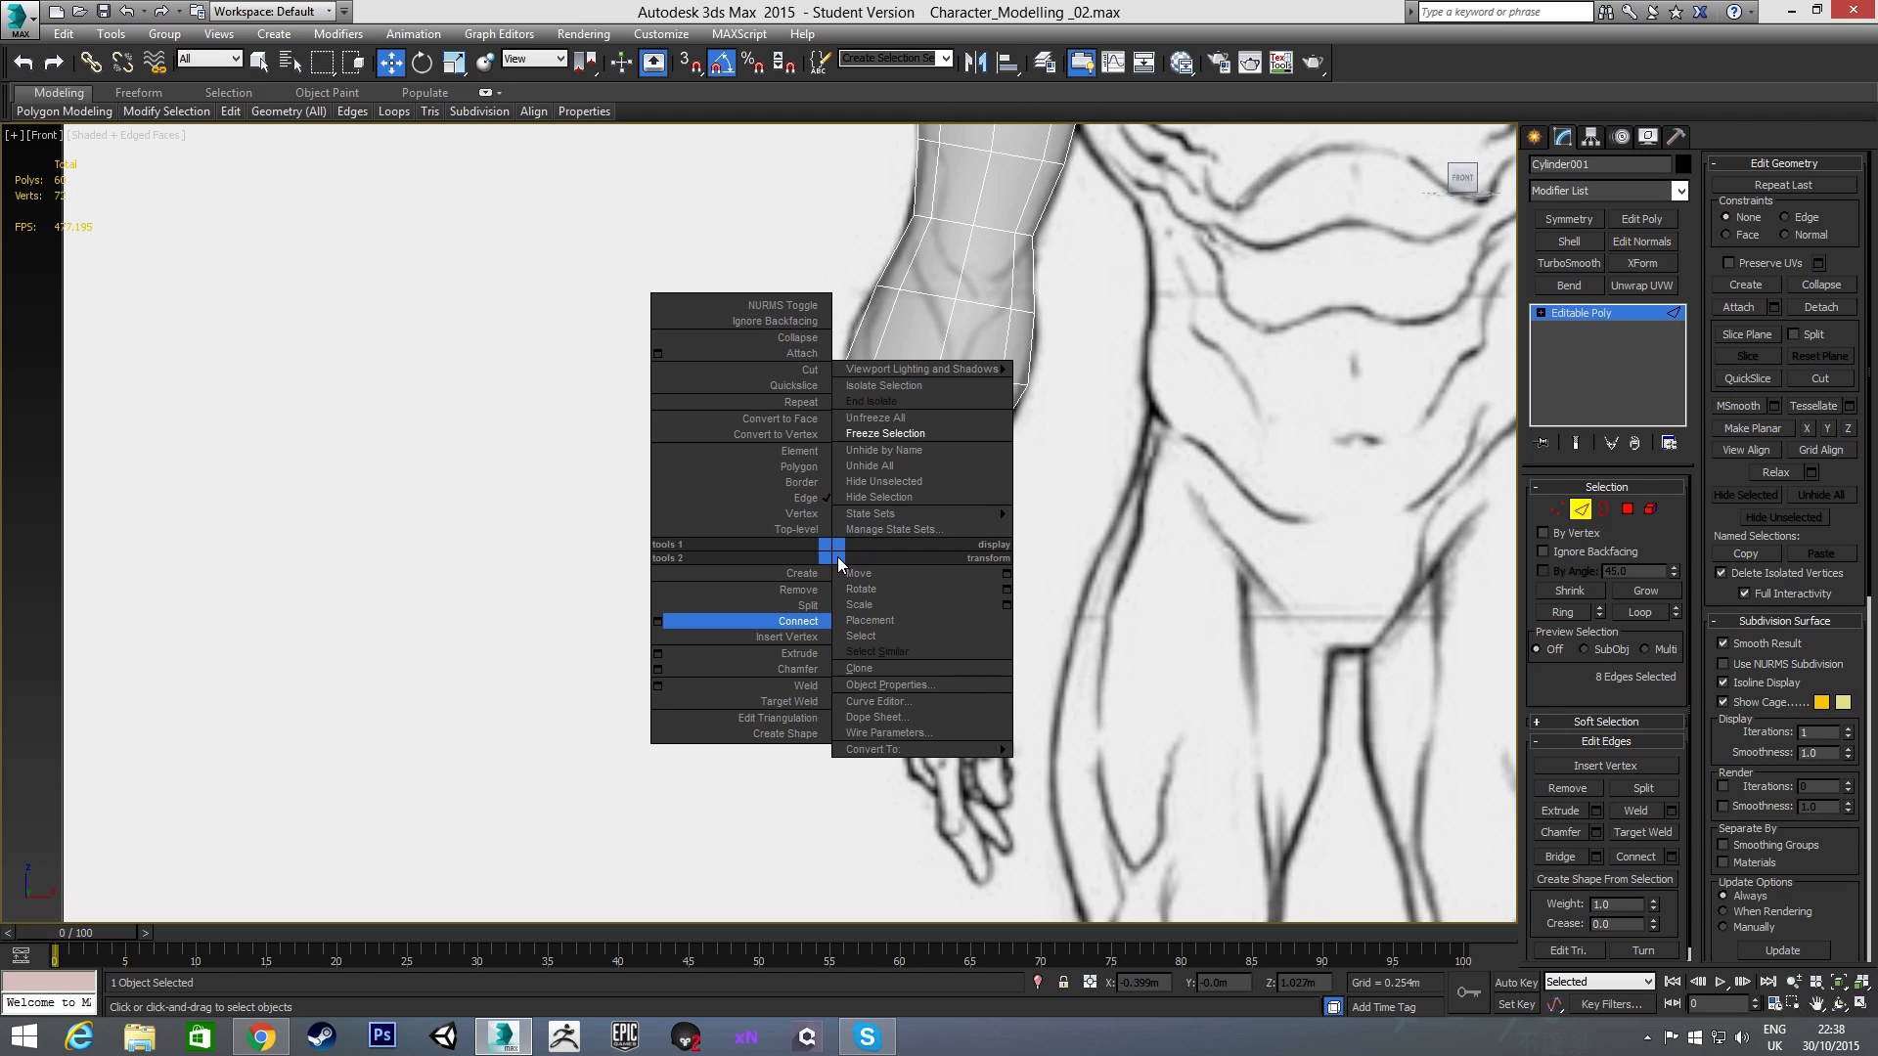
click(658, 622)
drag(774, 591, 773, 627)
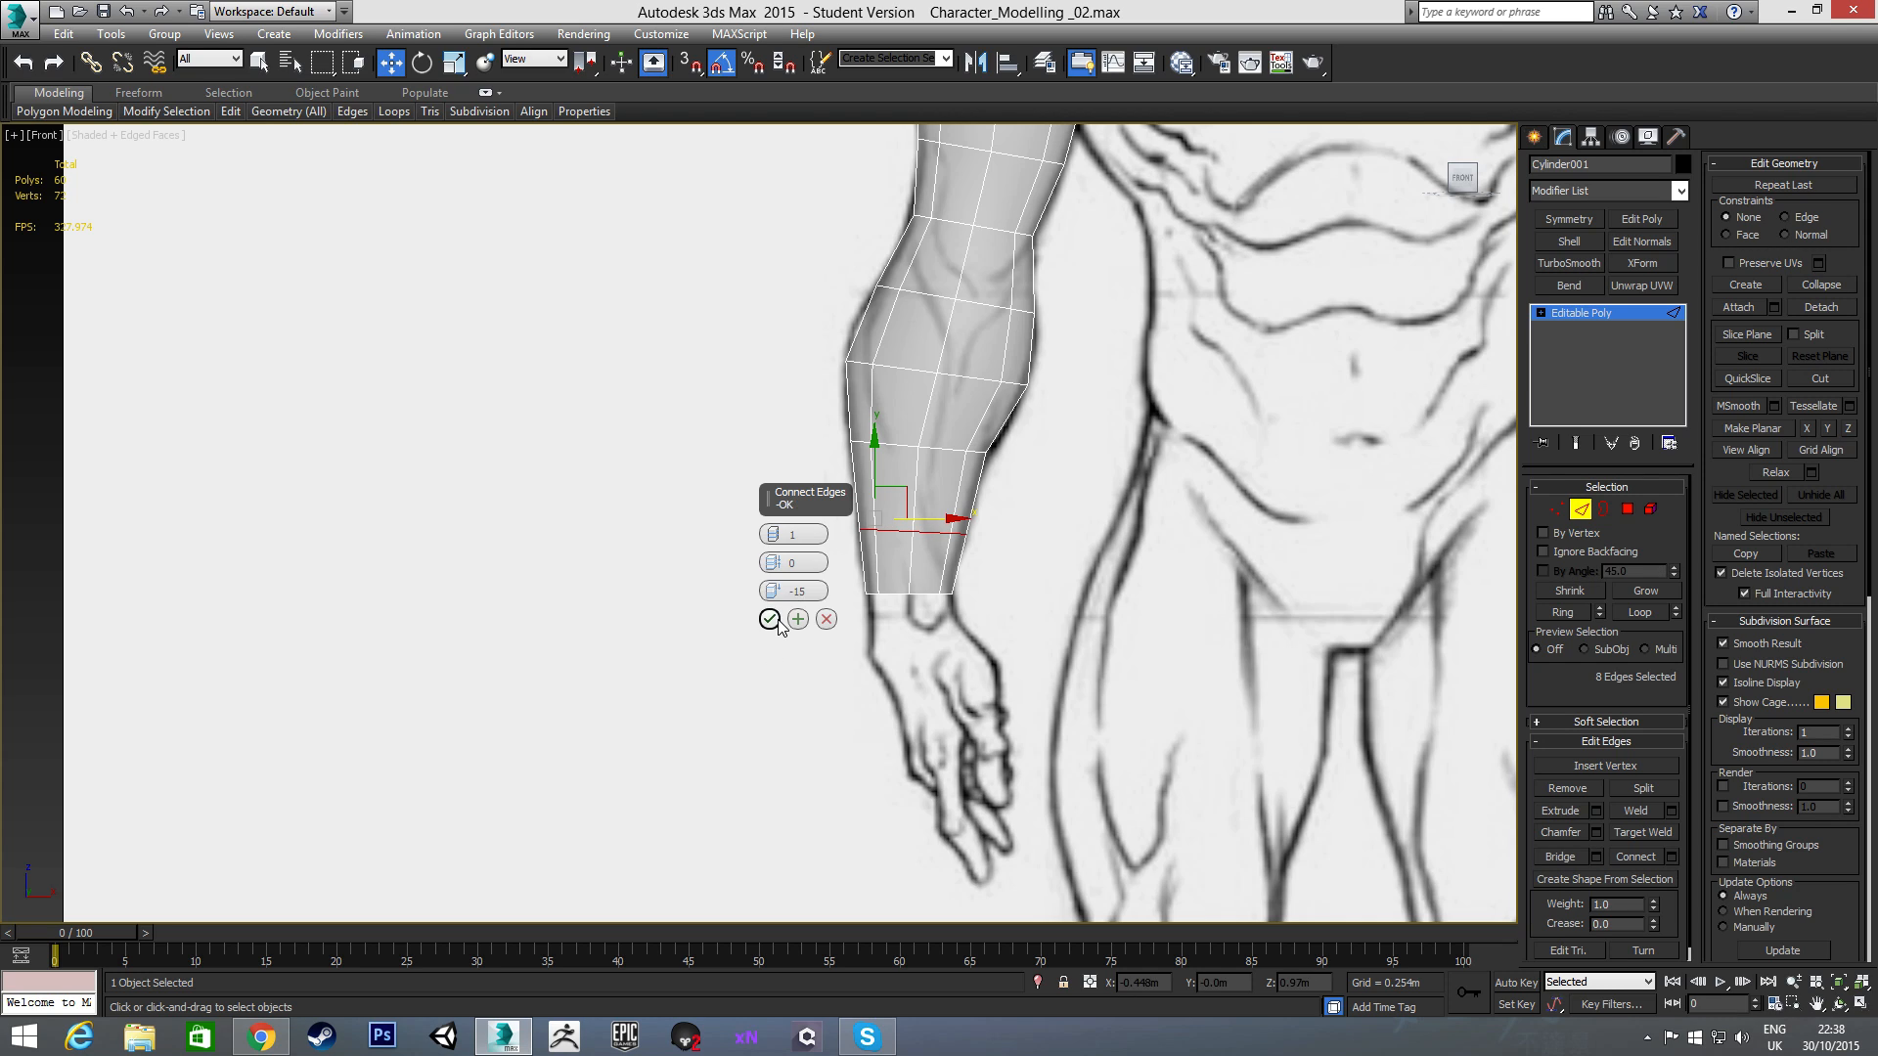
click(770, 619)
- Scale down the new edge loop above the wrist slightly and move it about 0.003 m outward to match the drawing
scroll(855, 638, up, 2)
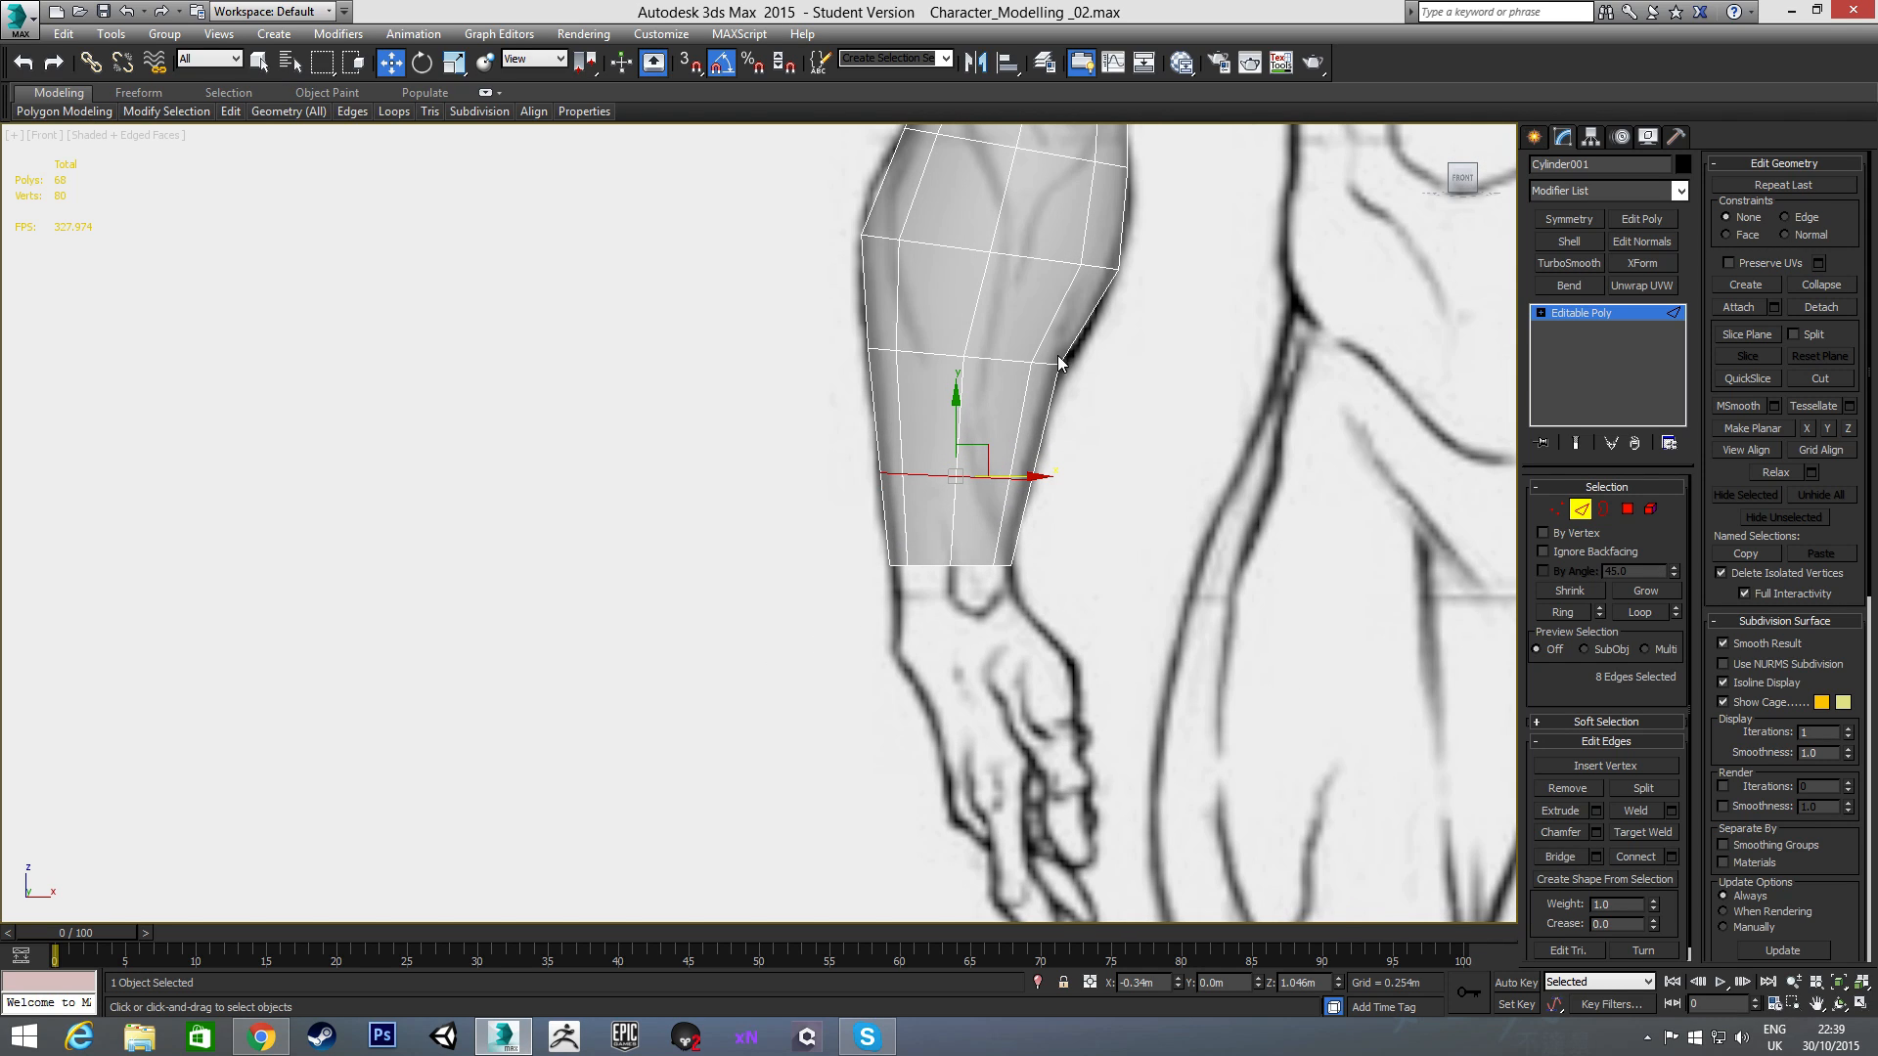
key(r)
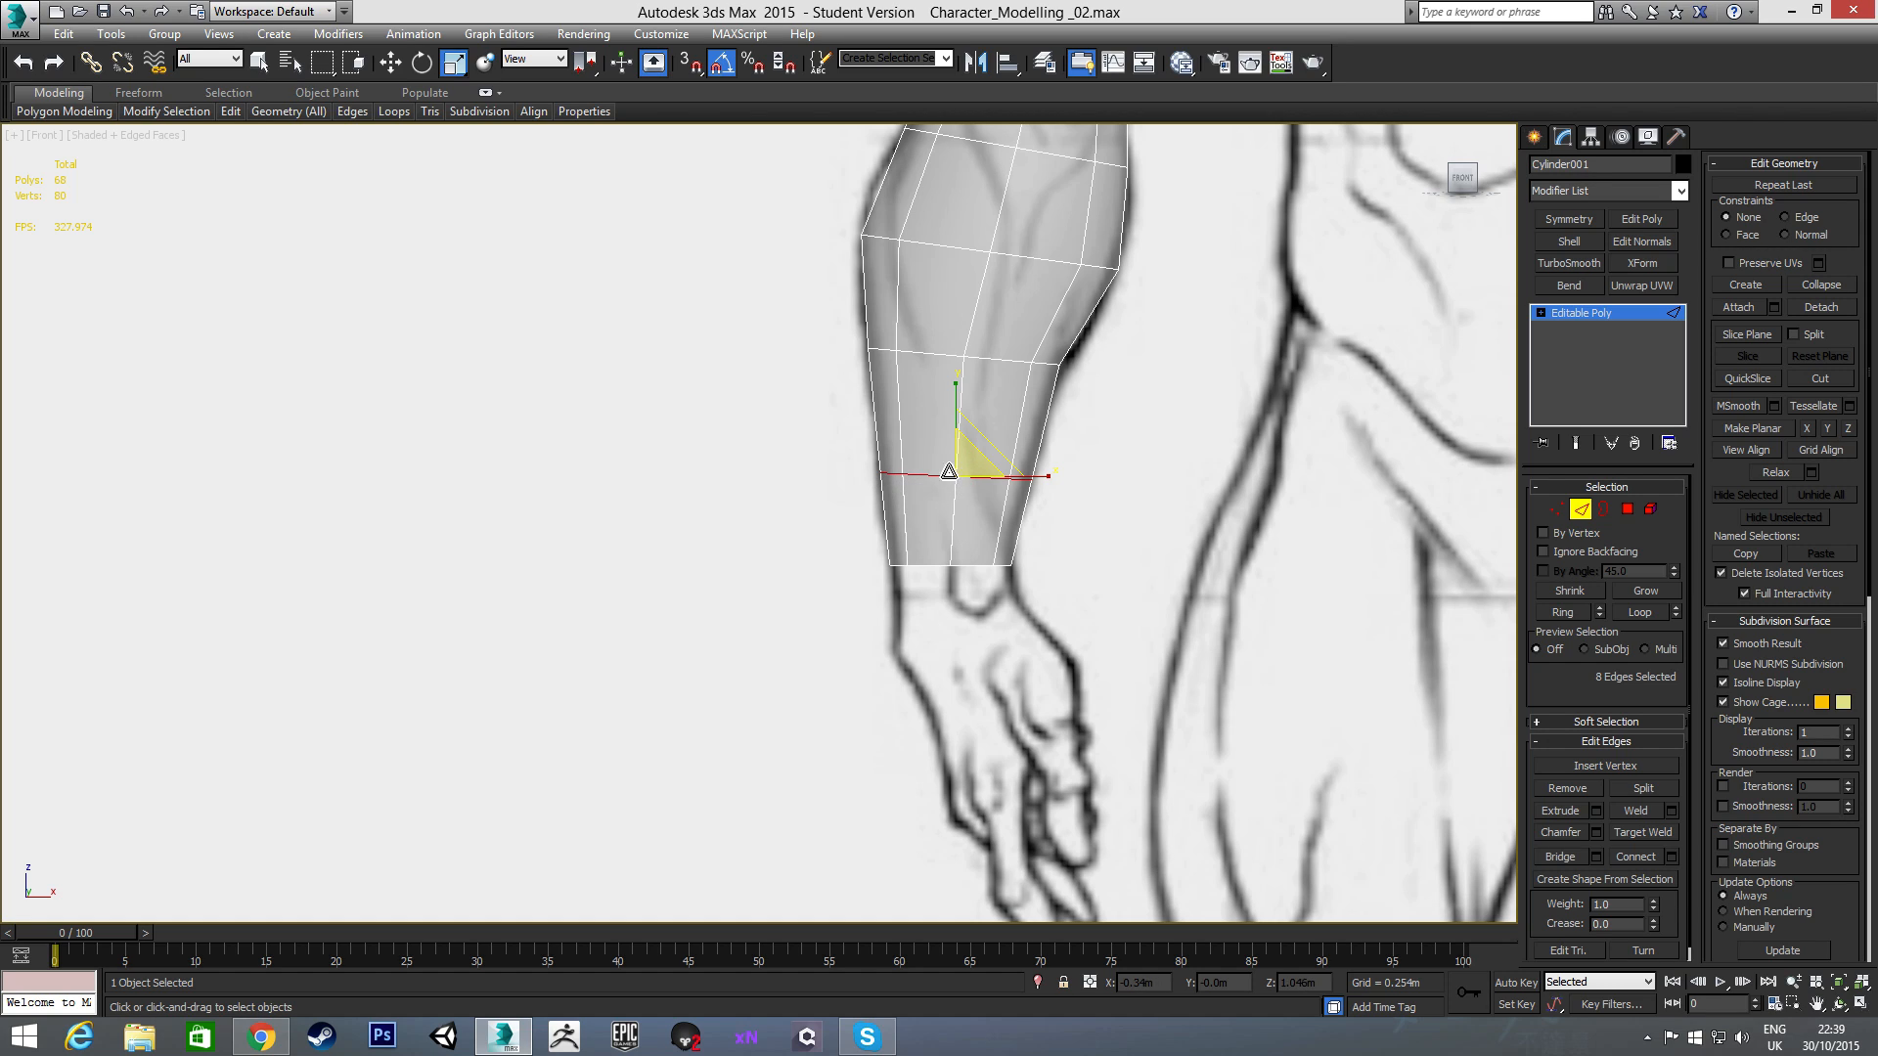
drag(968, 458, 967, 468)
key(w)
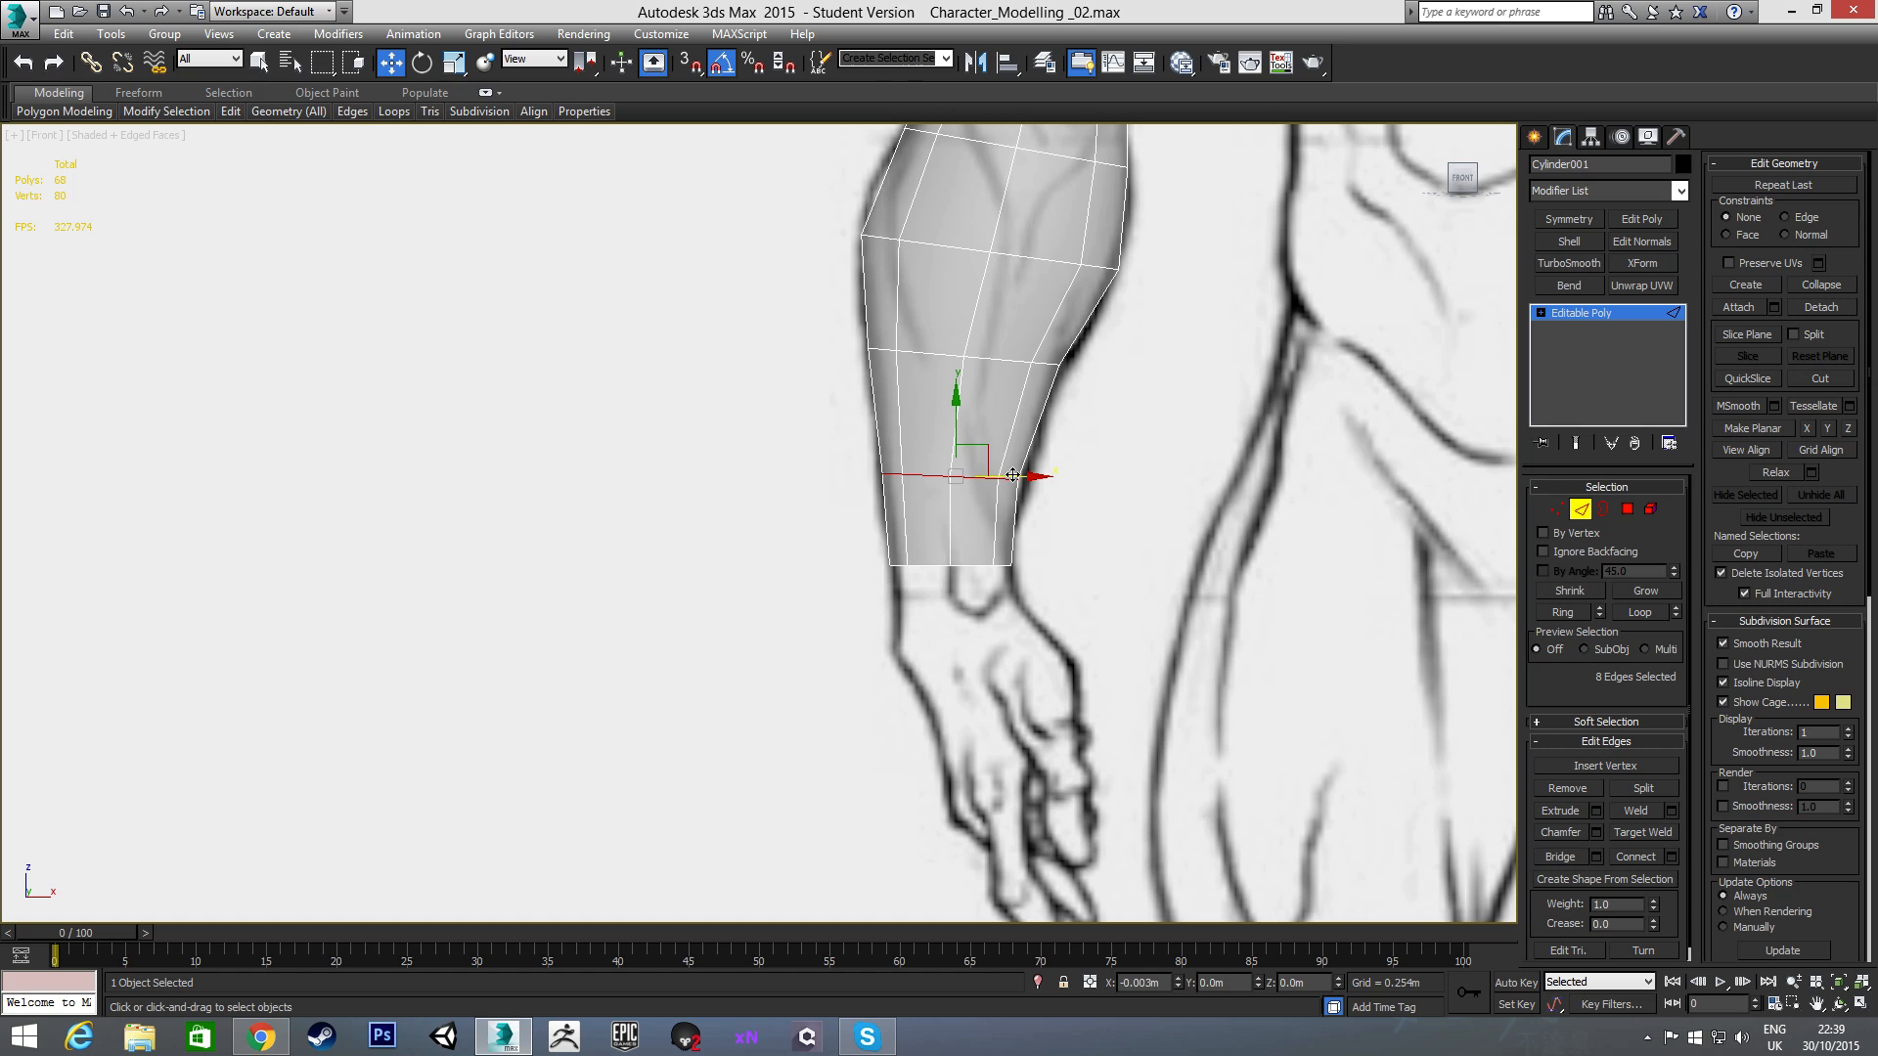
- Move the outer vertices of the middle upper-arm loop about 0.003 m inward and 0.003 m down to fit the front outline
middle_drag(928, 486, 878, 542)
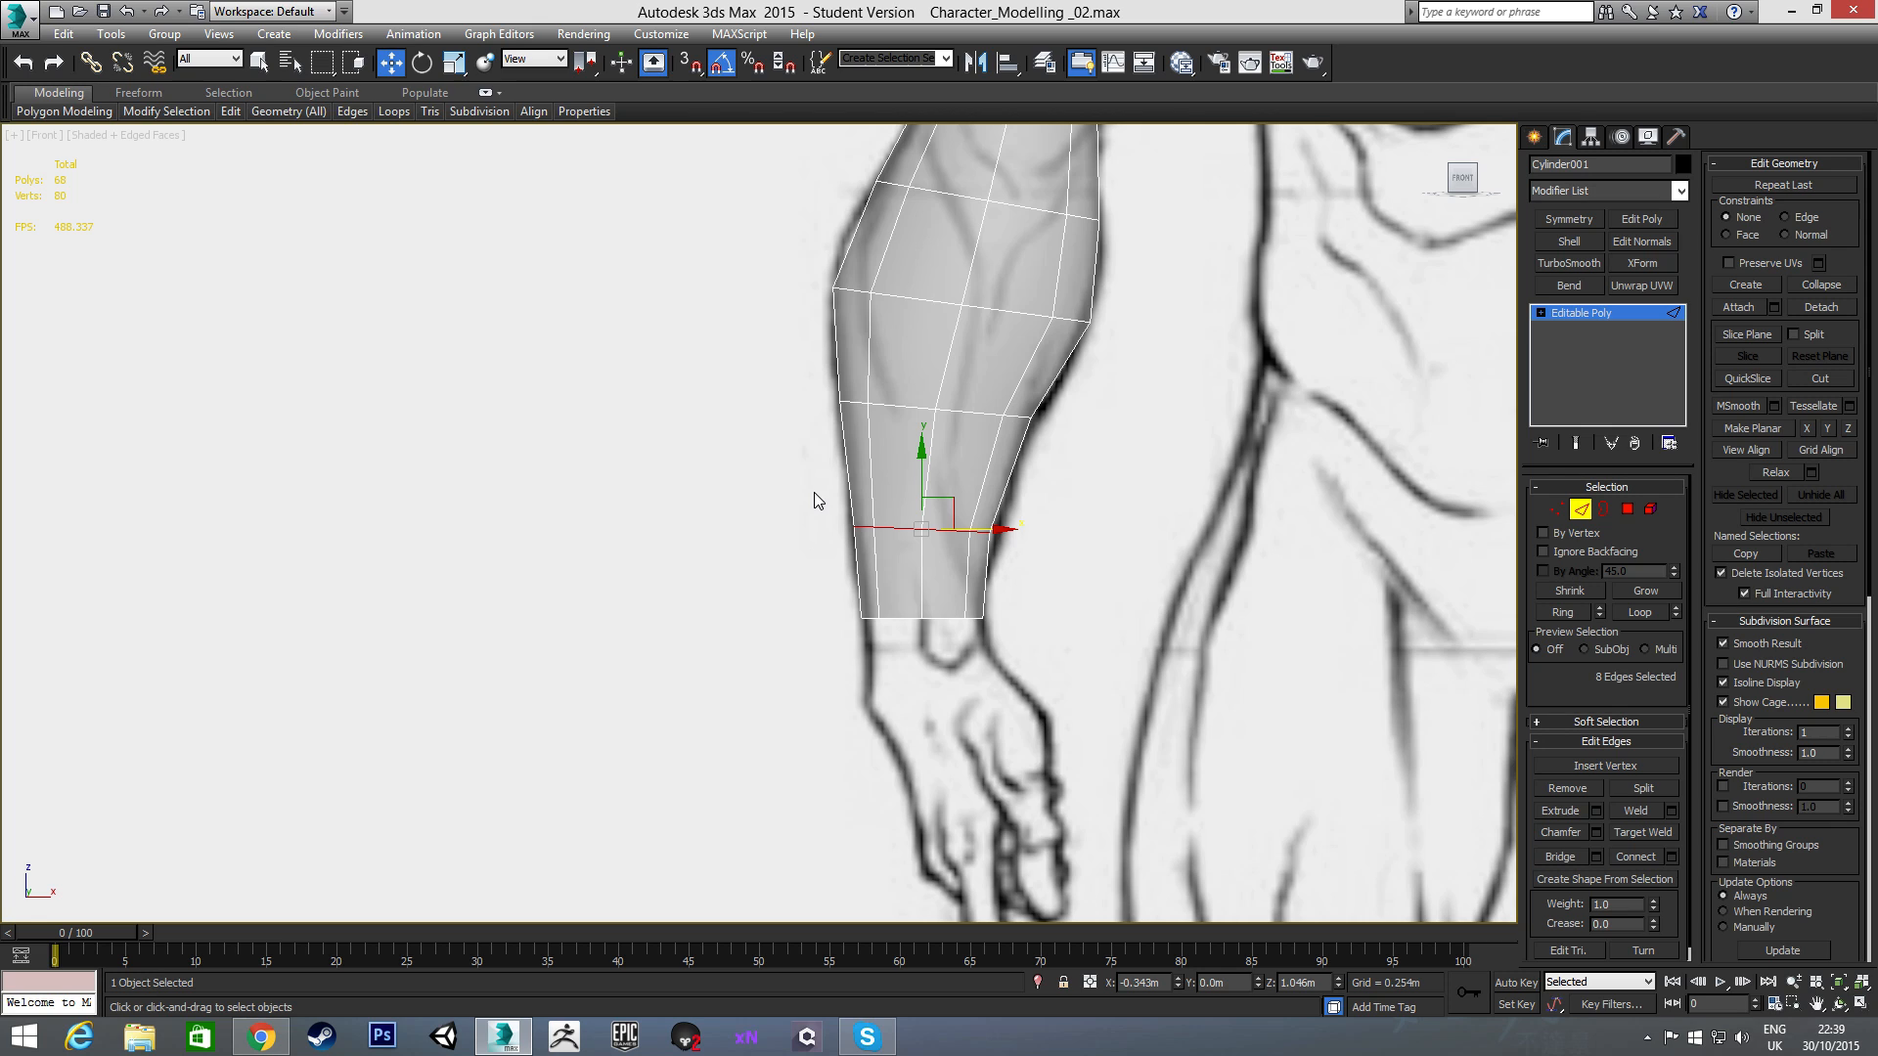
middle_drag(914, 359, 885, 447)
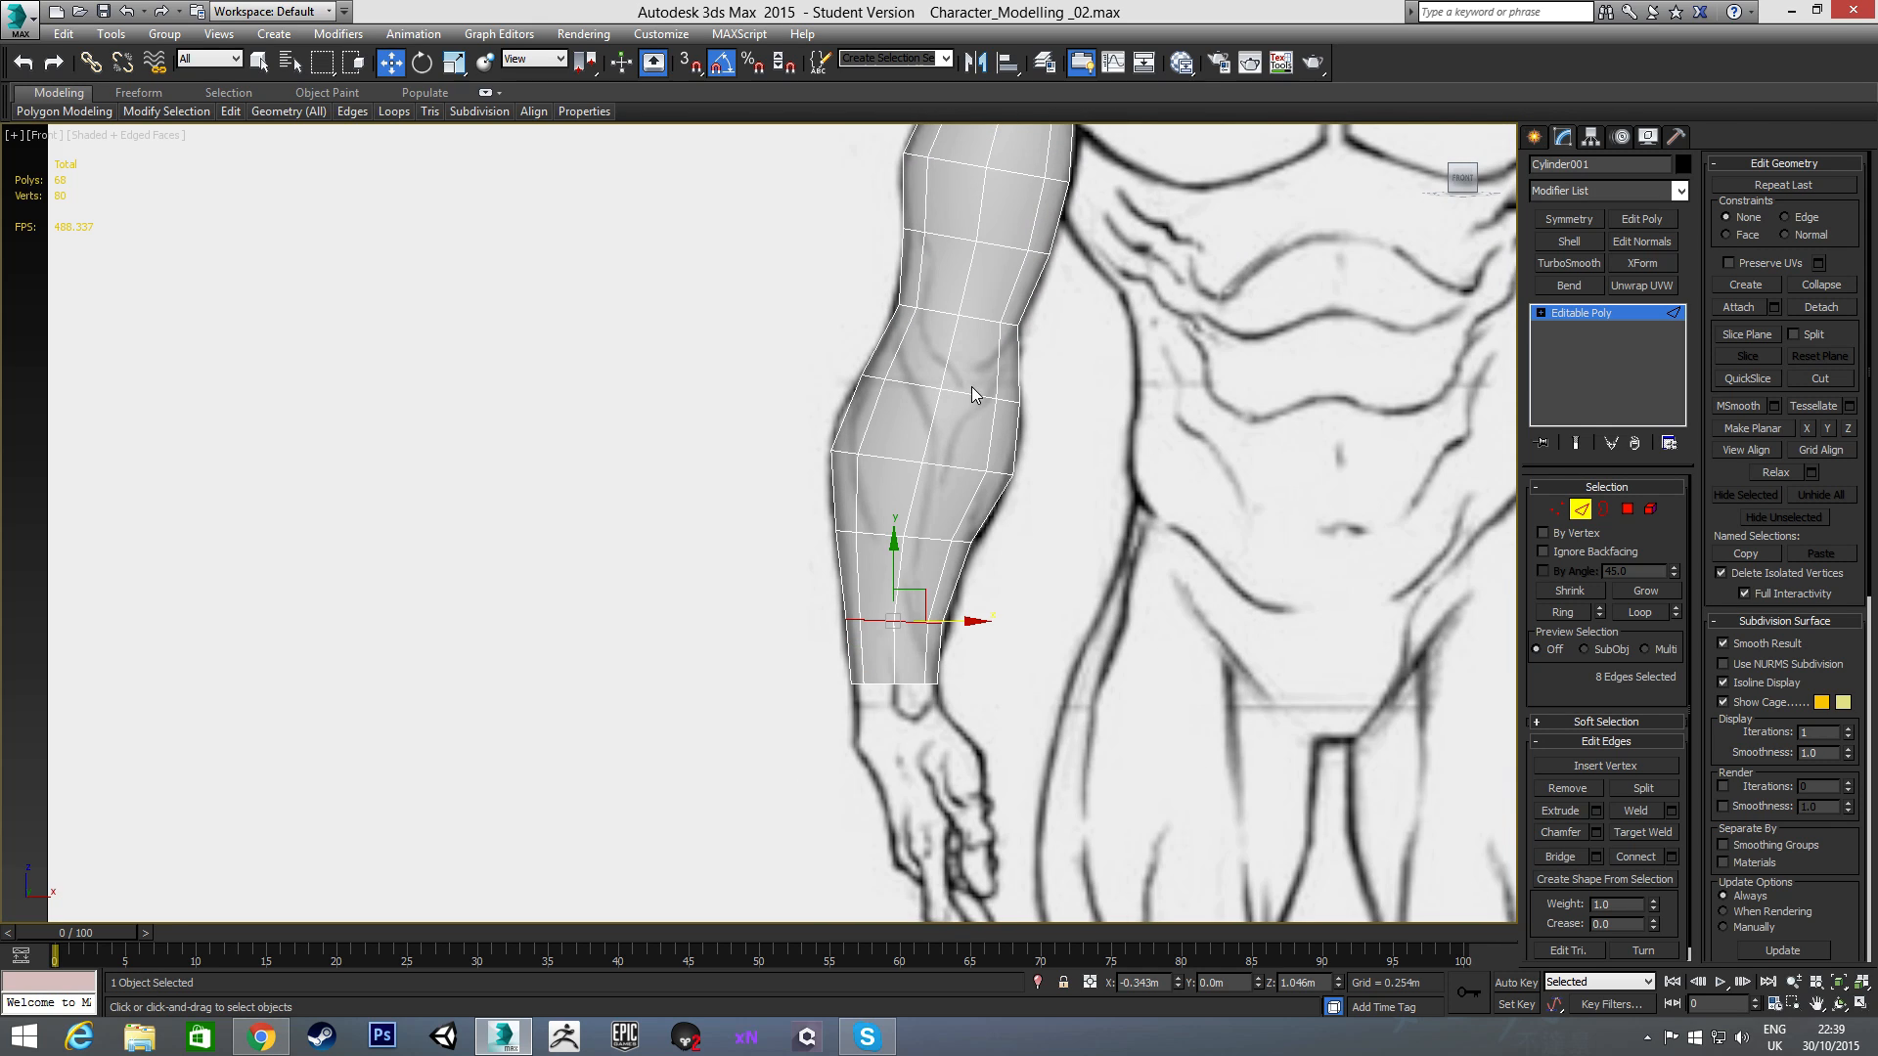
scroll(971, 386, down, 2)
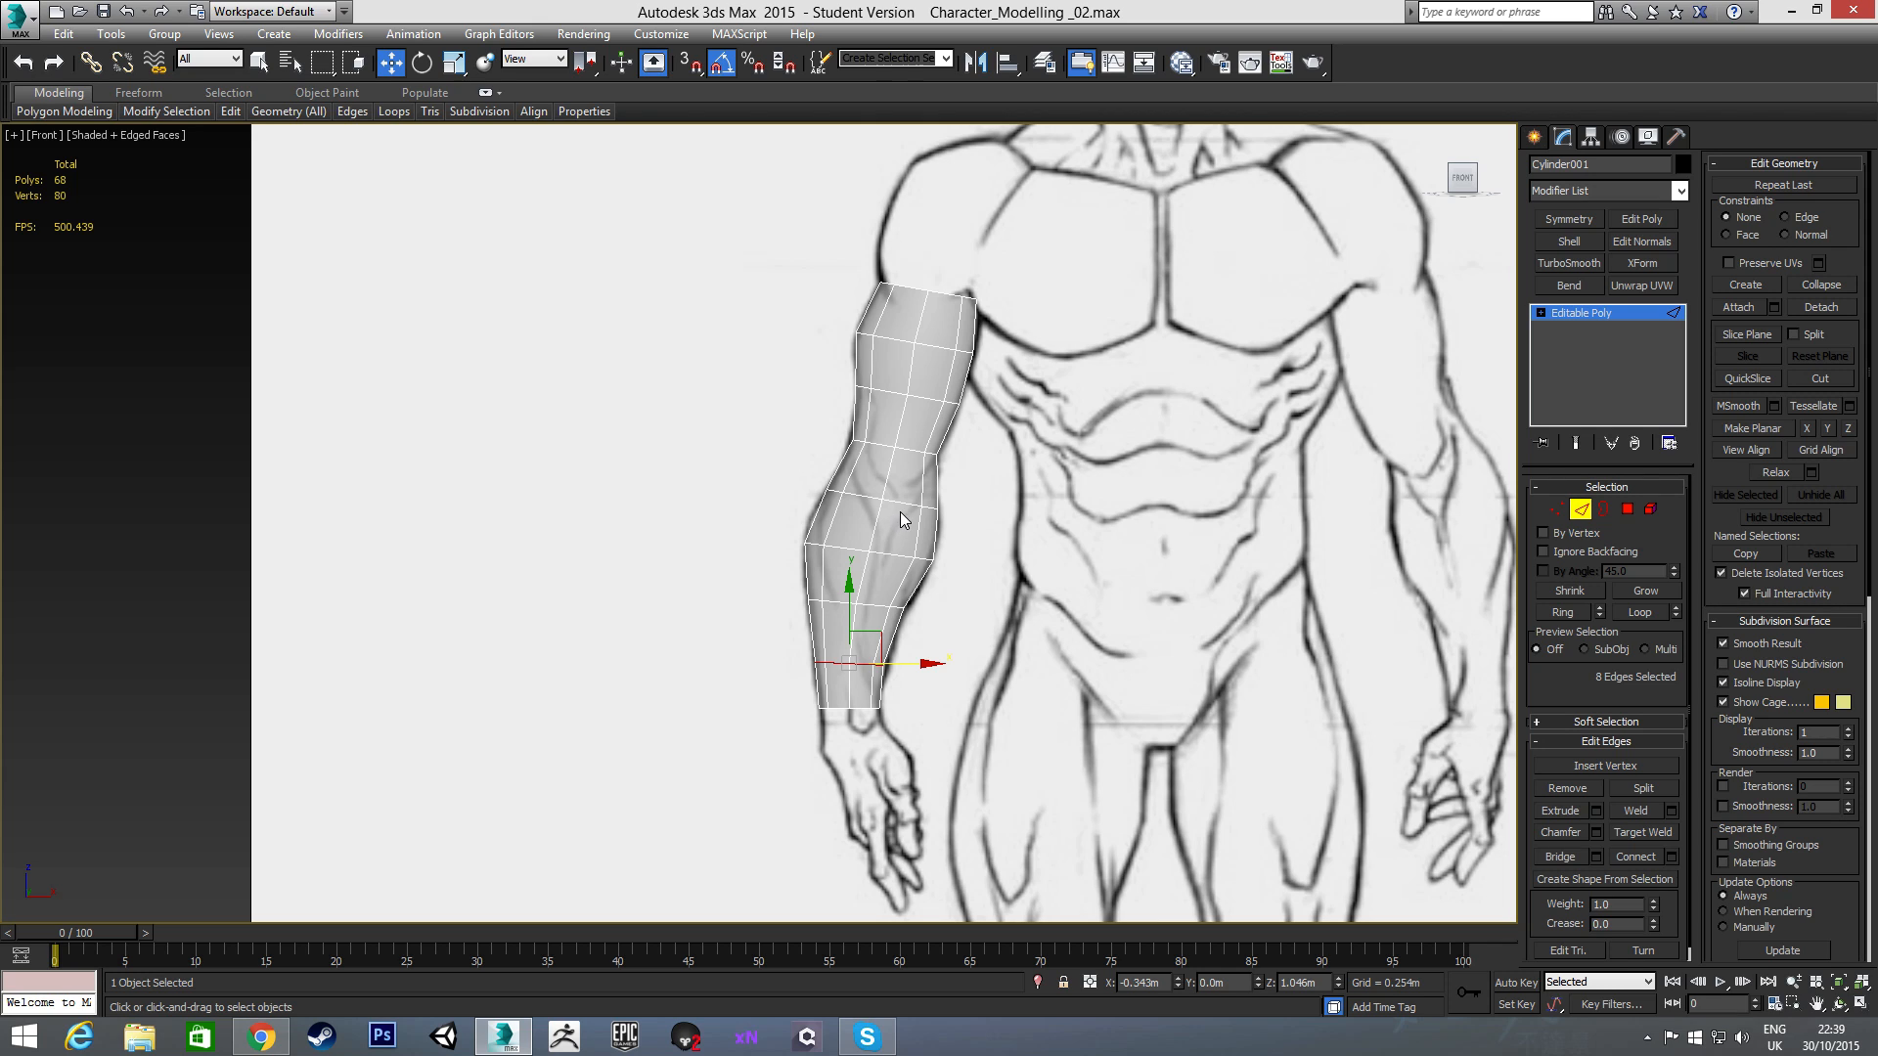
scroll(881, 413, up, 2)
scroll(865, 422, up, 1)
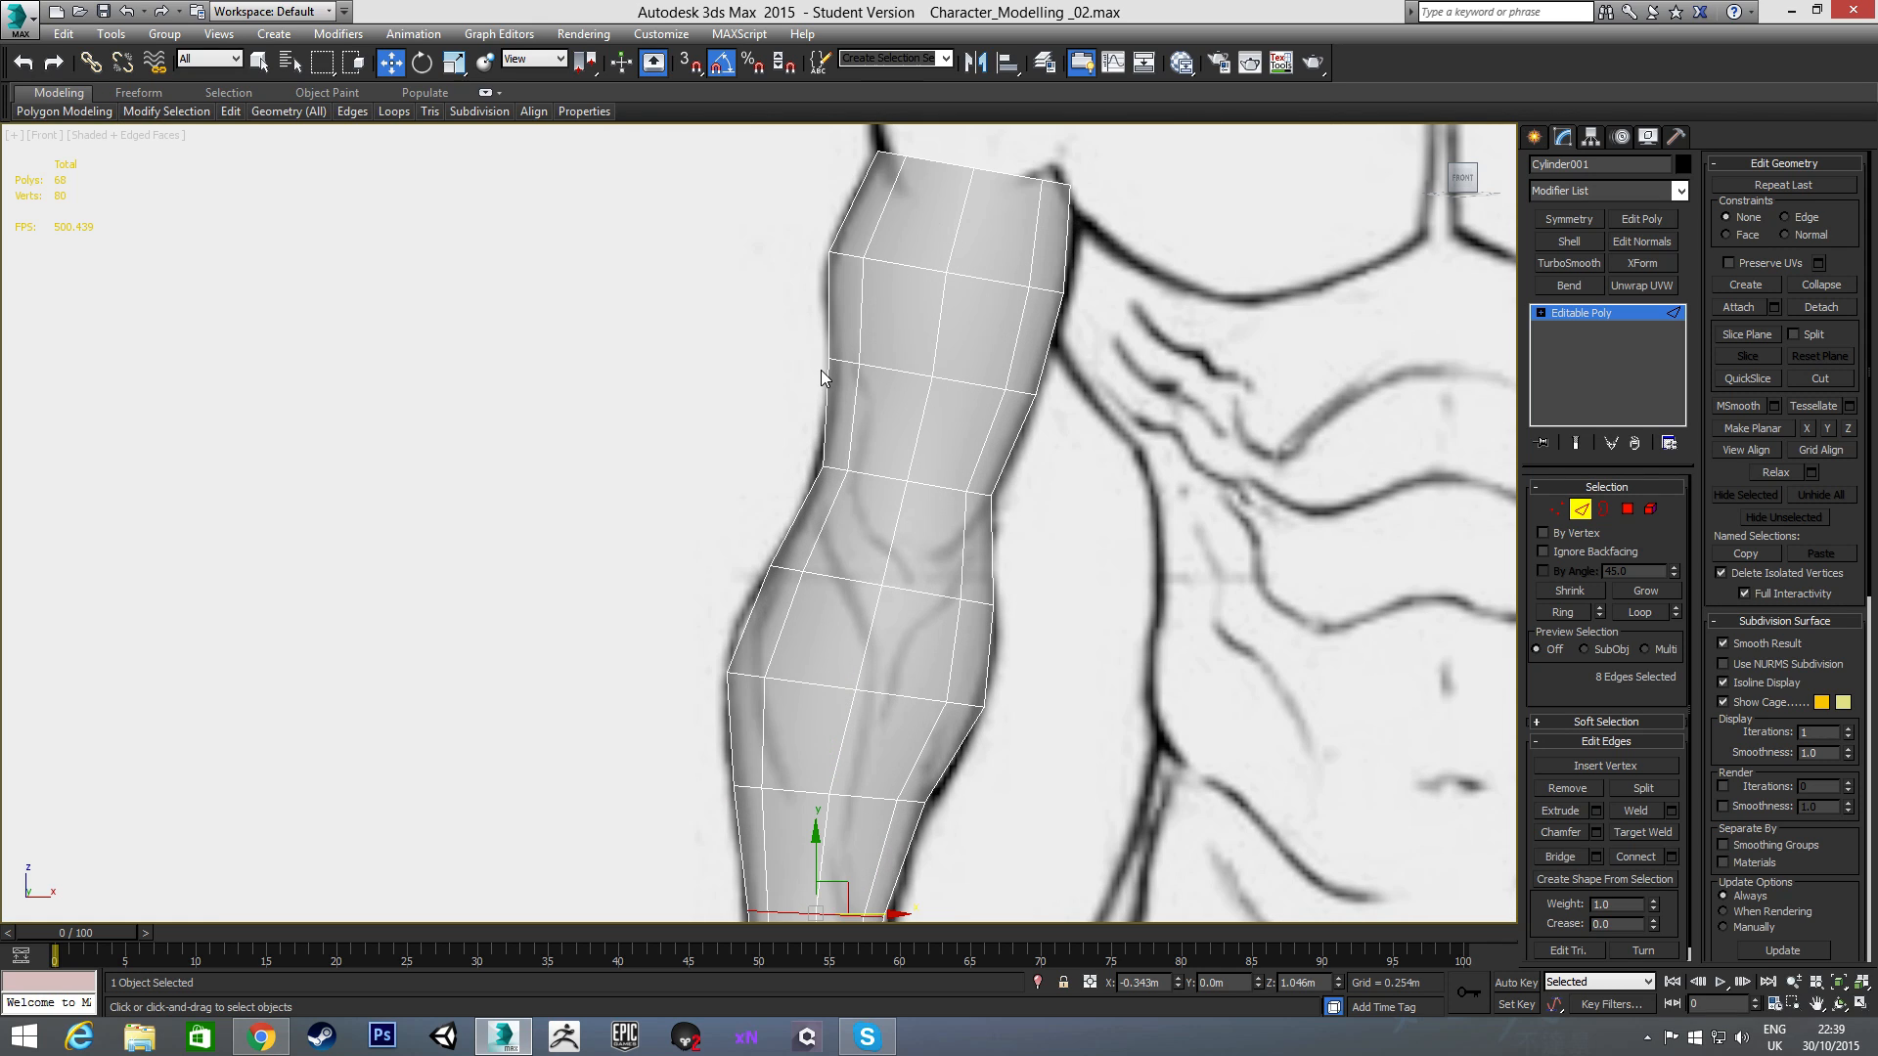
key(1)
drag(803, 341, 884, 415)
key(F3)
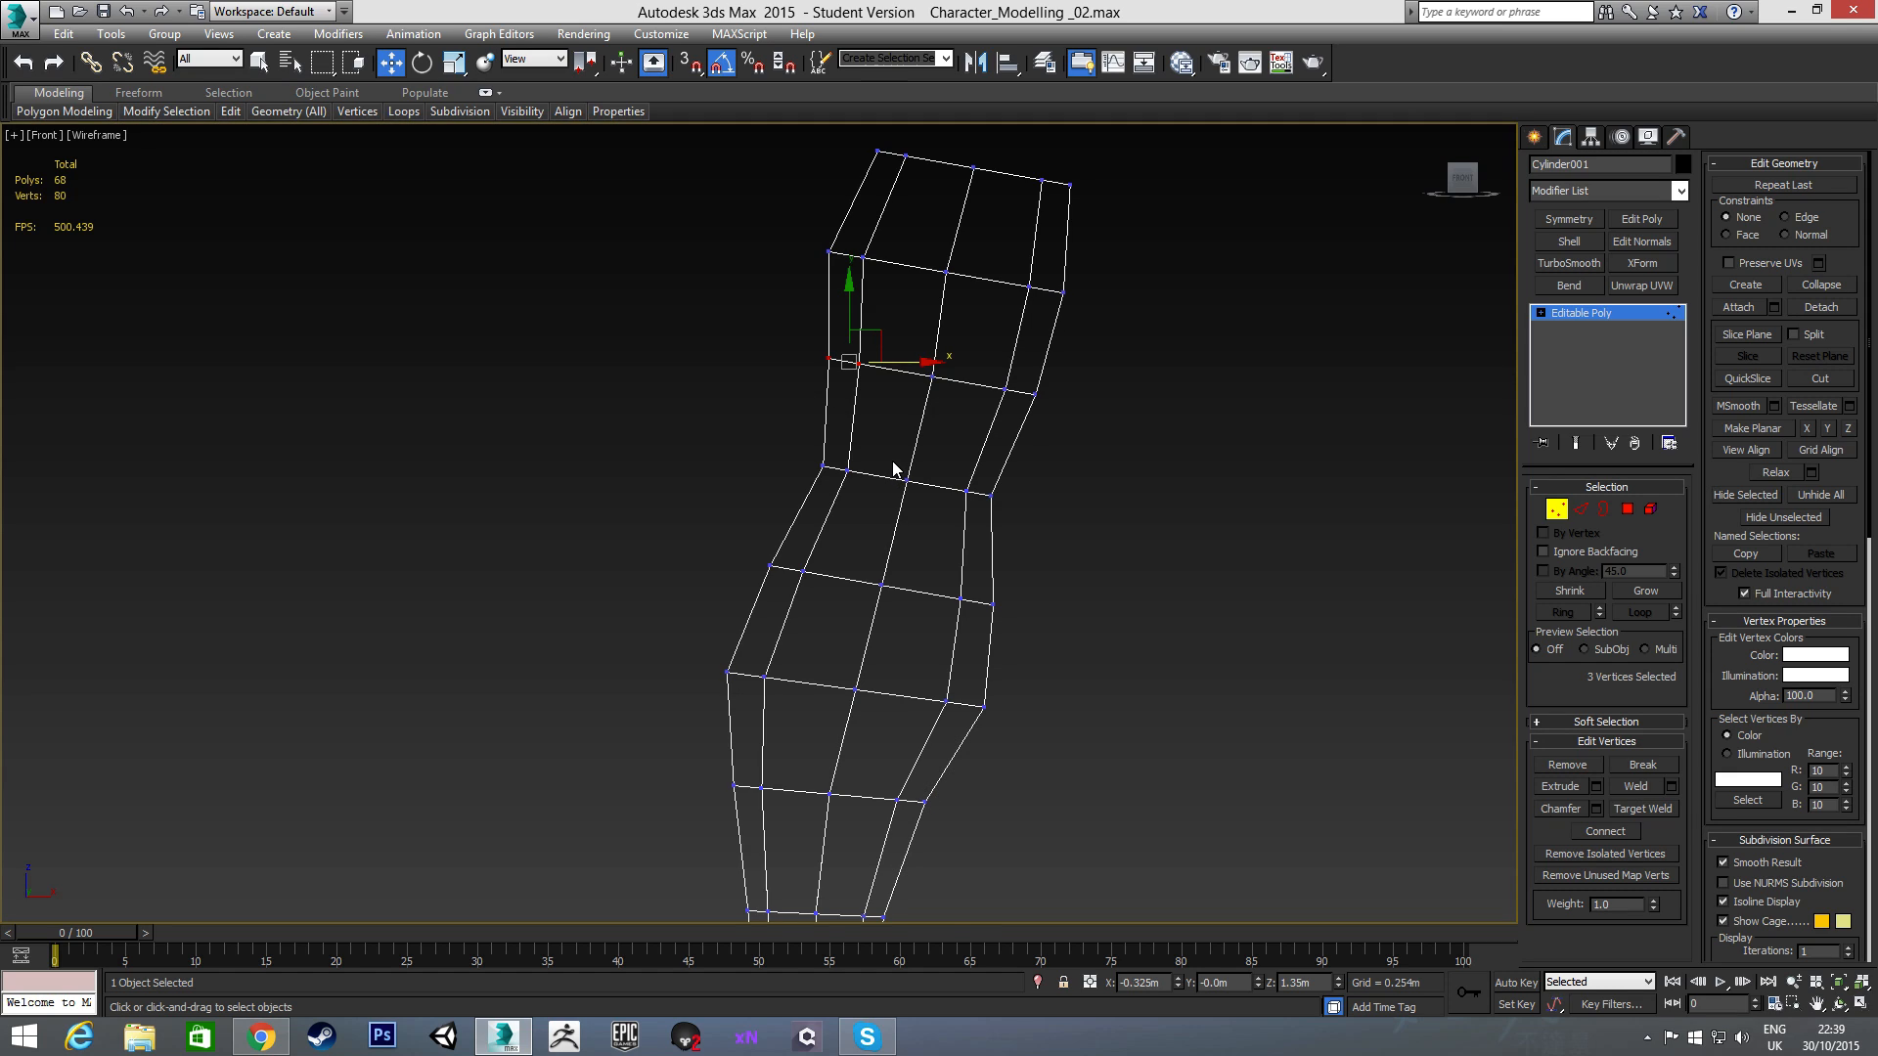
key(F3)
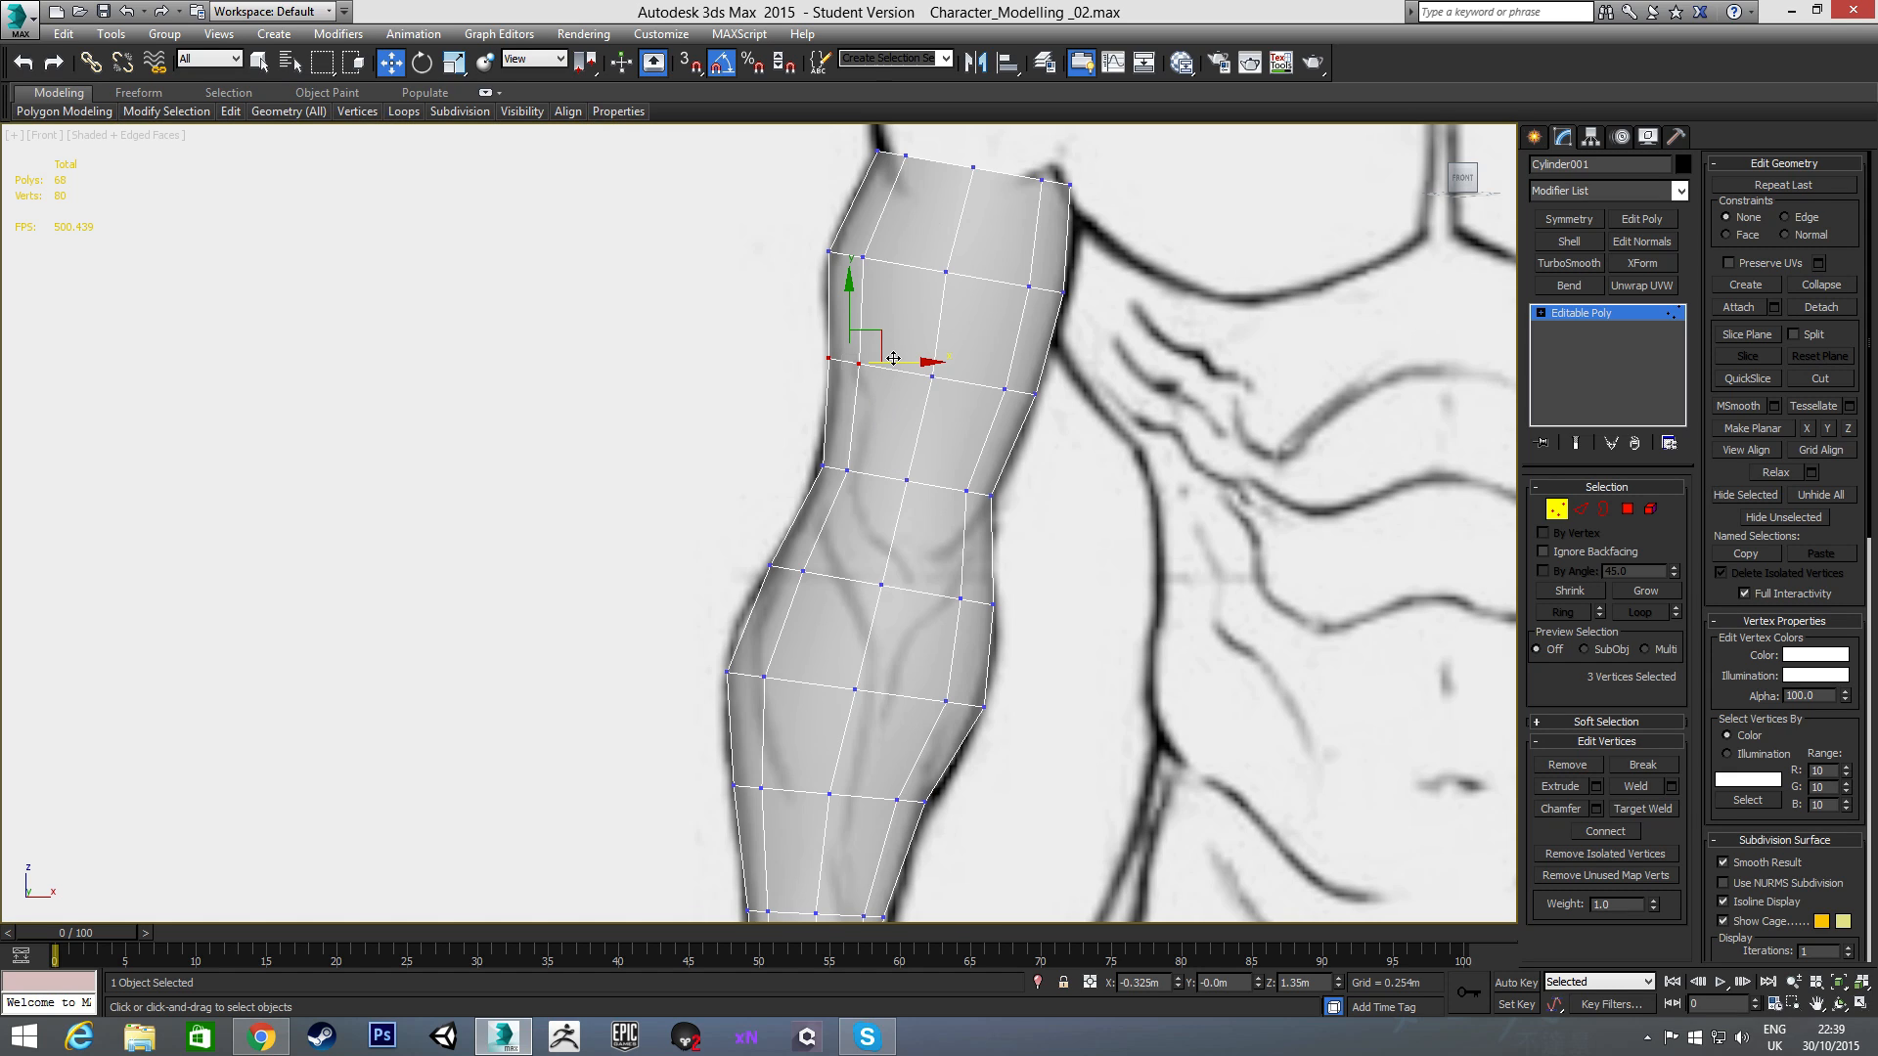
drag(874, 336, 882, 340)
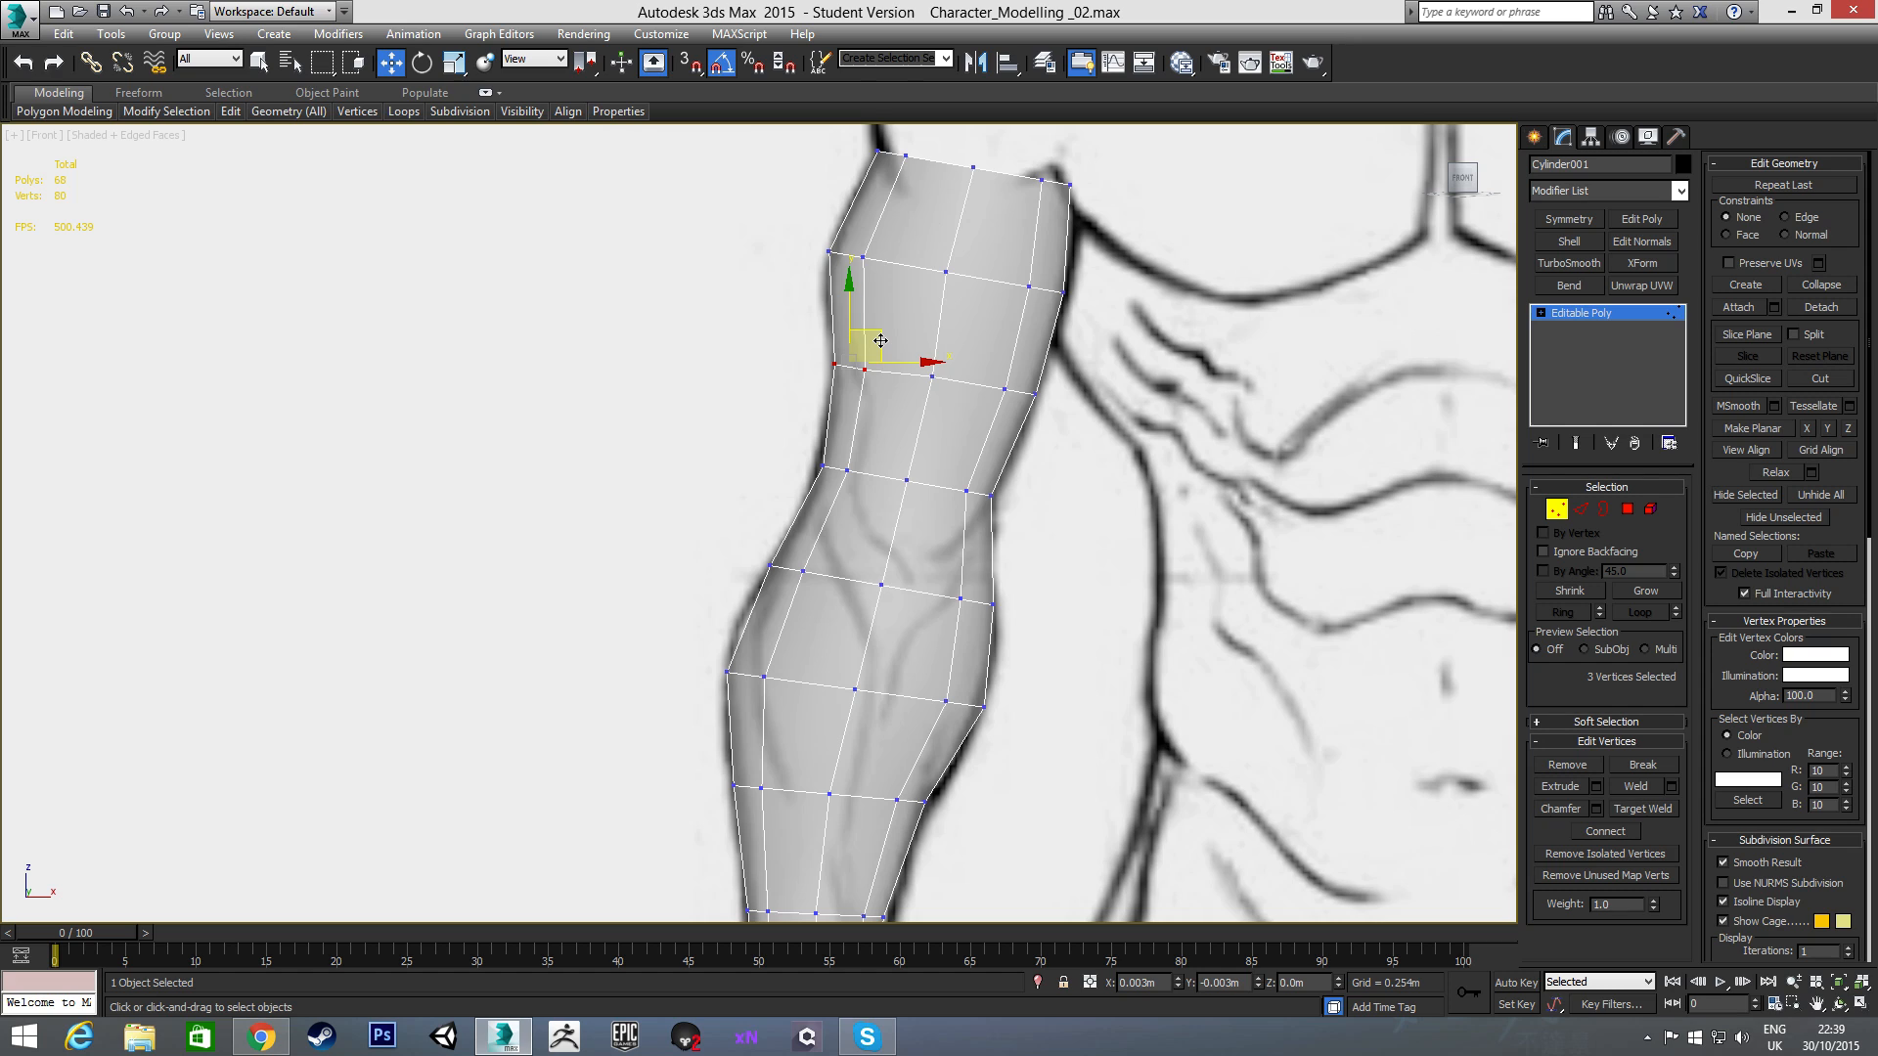
click(776, 378)
- Switch to the left view and move the whole arm mesh horizontally over the separate arm drawing, to about 0.417 m in Y
scroll(857, 434, down, 3)
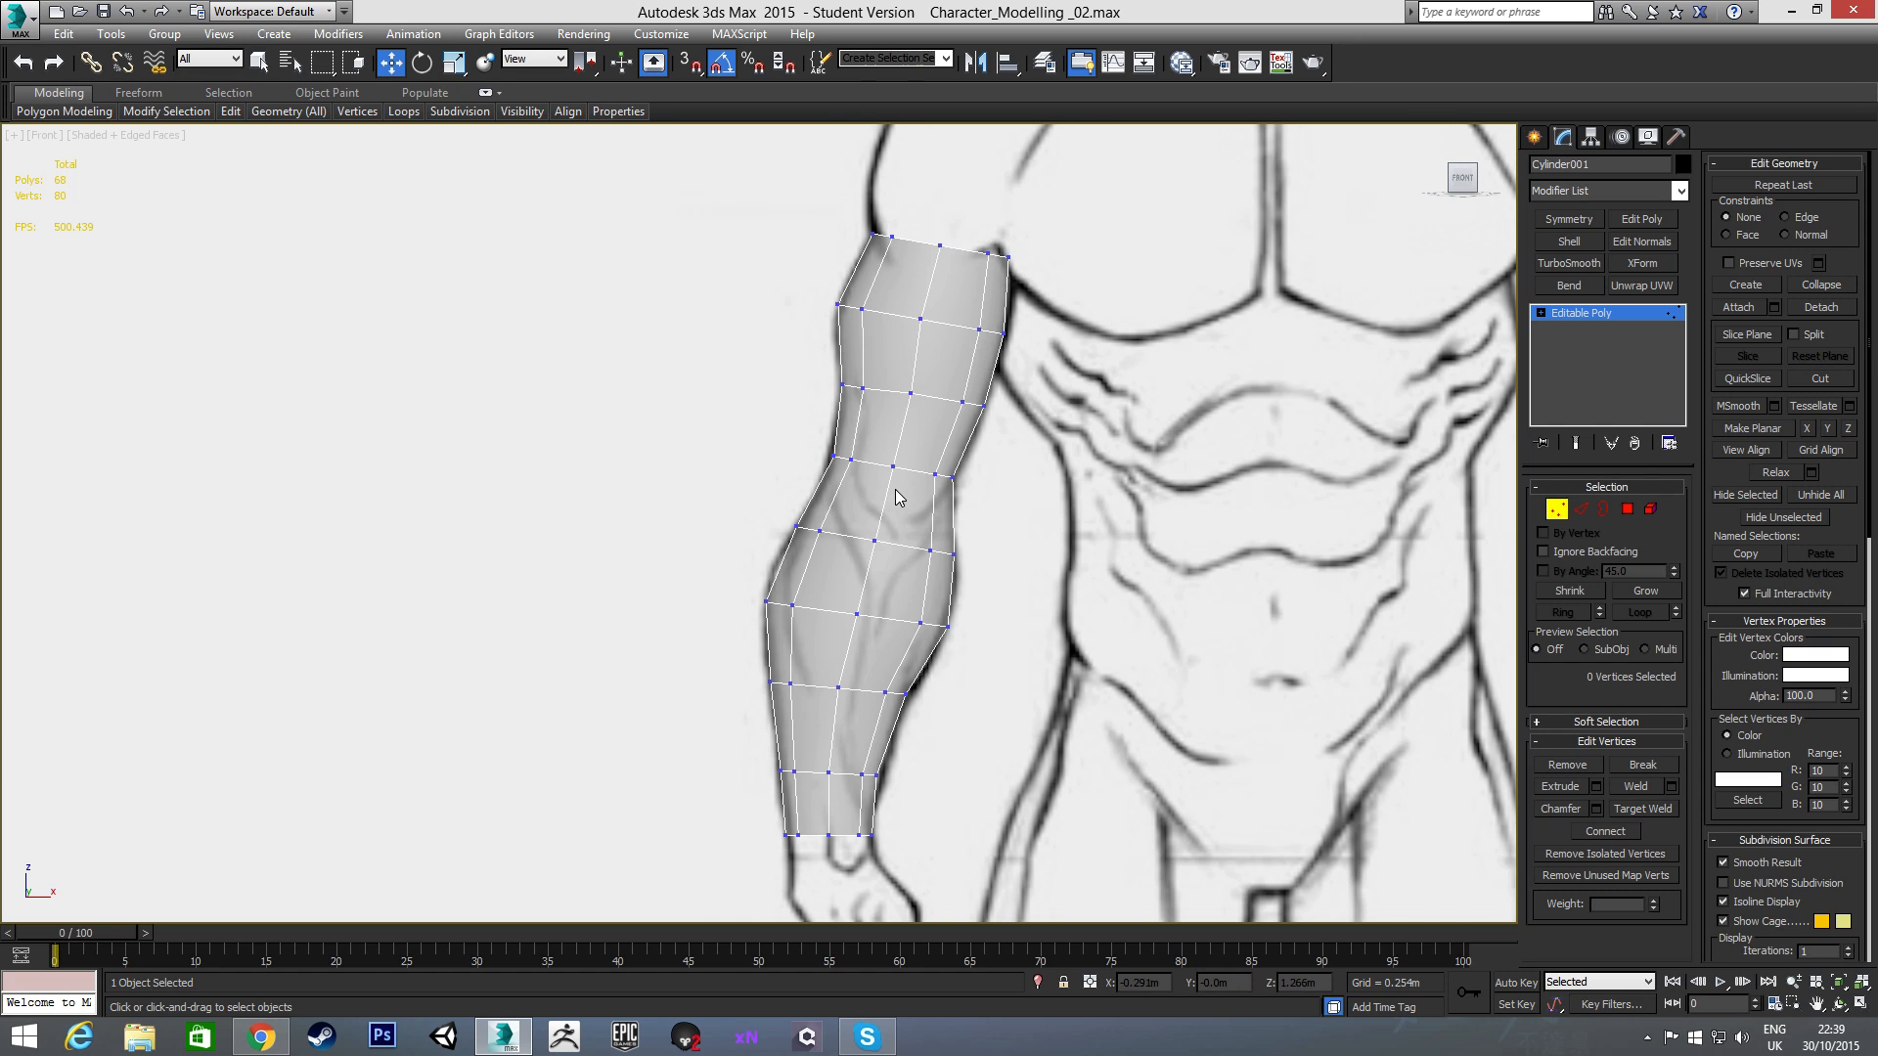
scroll(895, 489, down, 3)
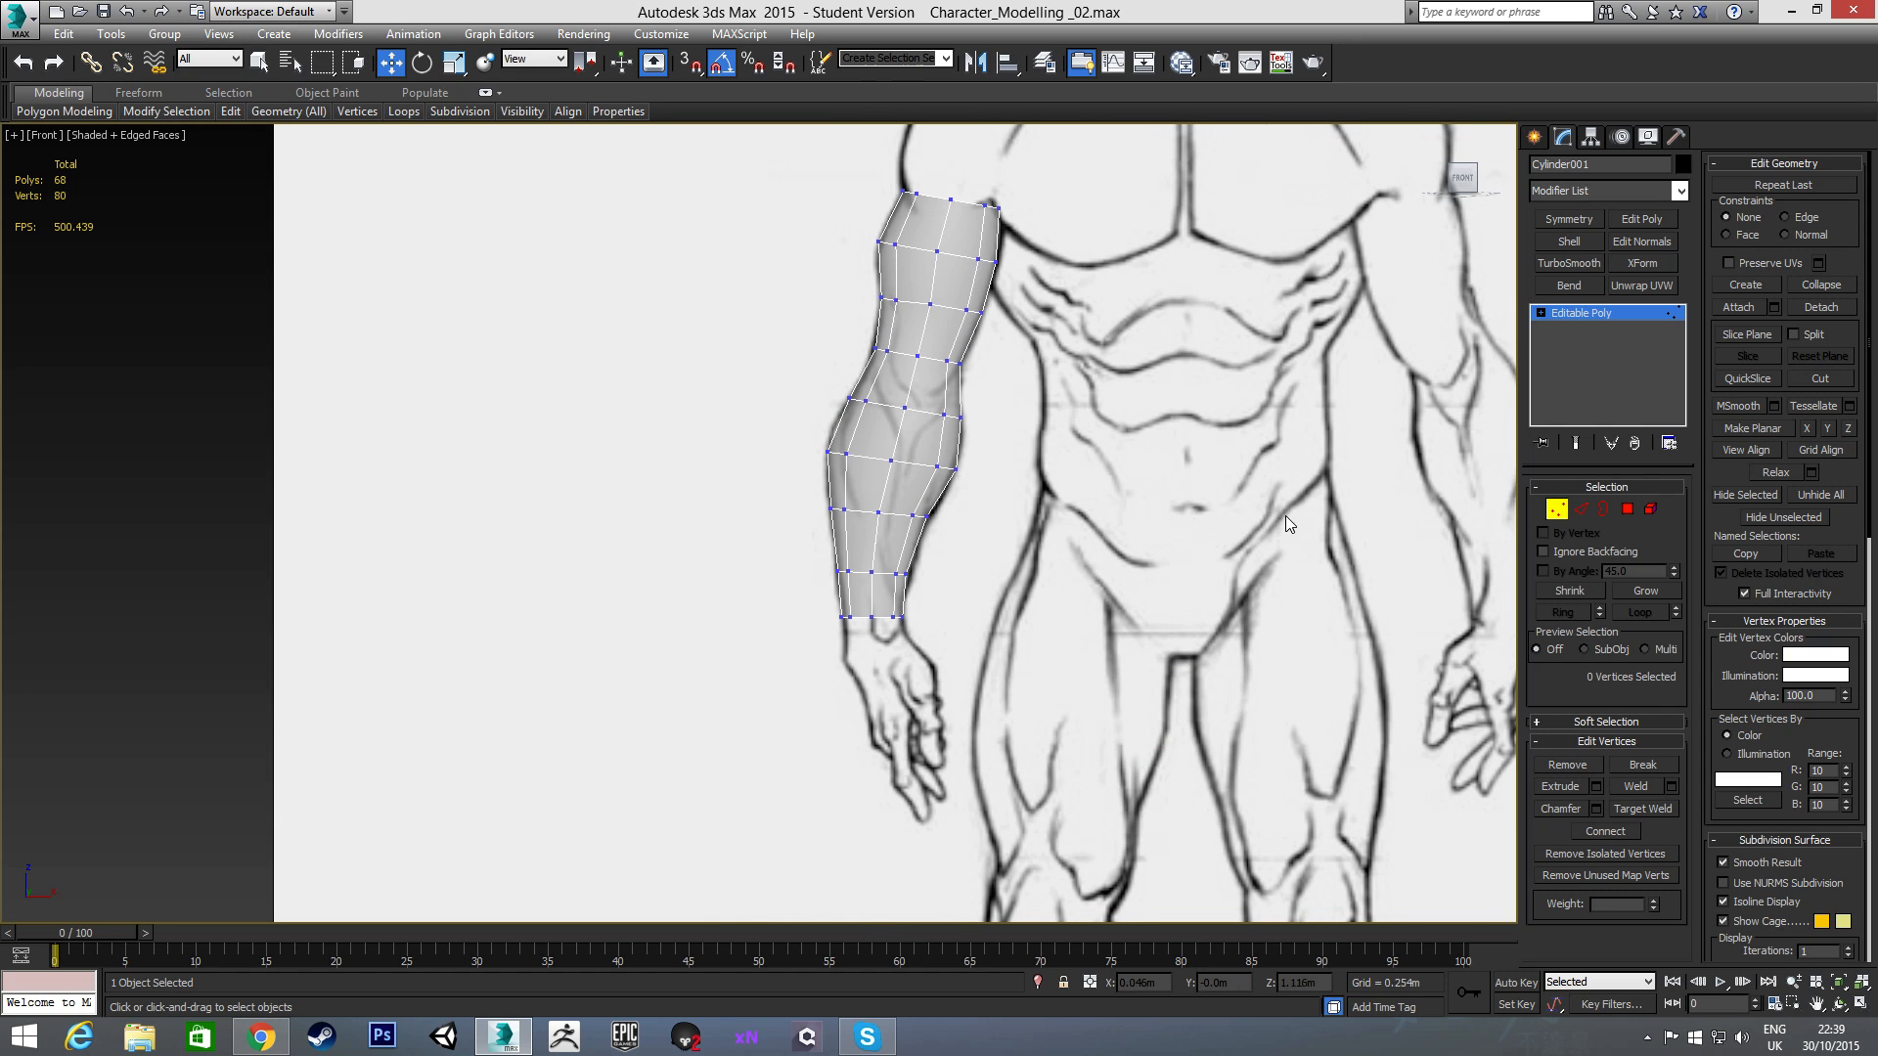
click(1556, 510)
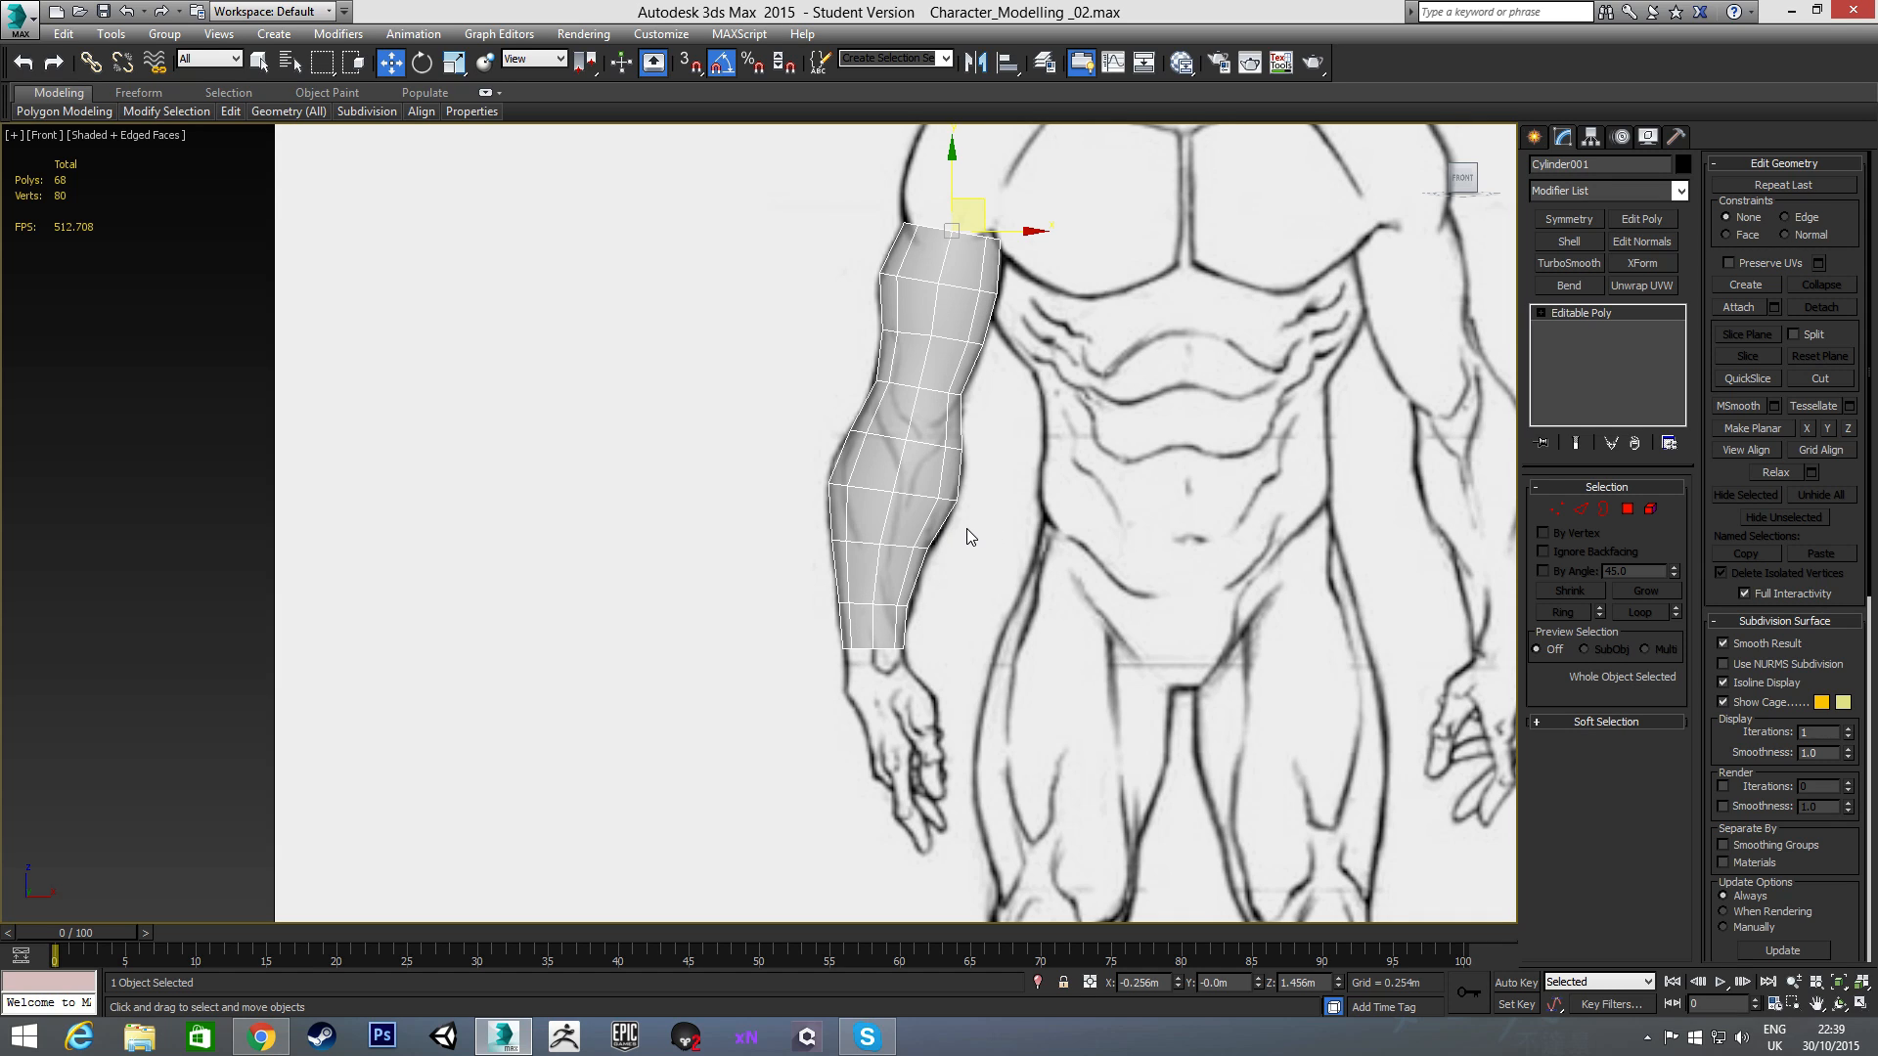
key(l)
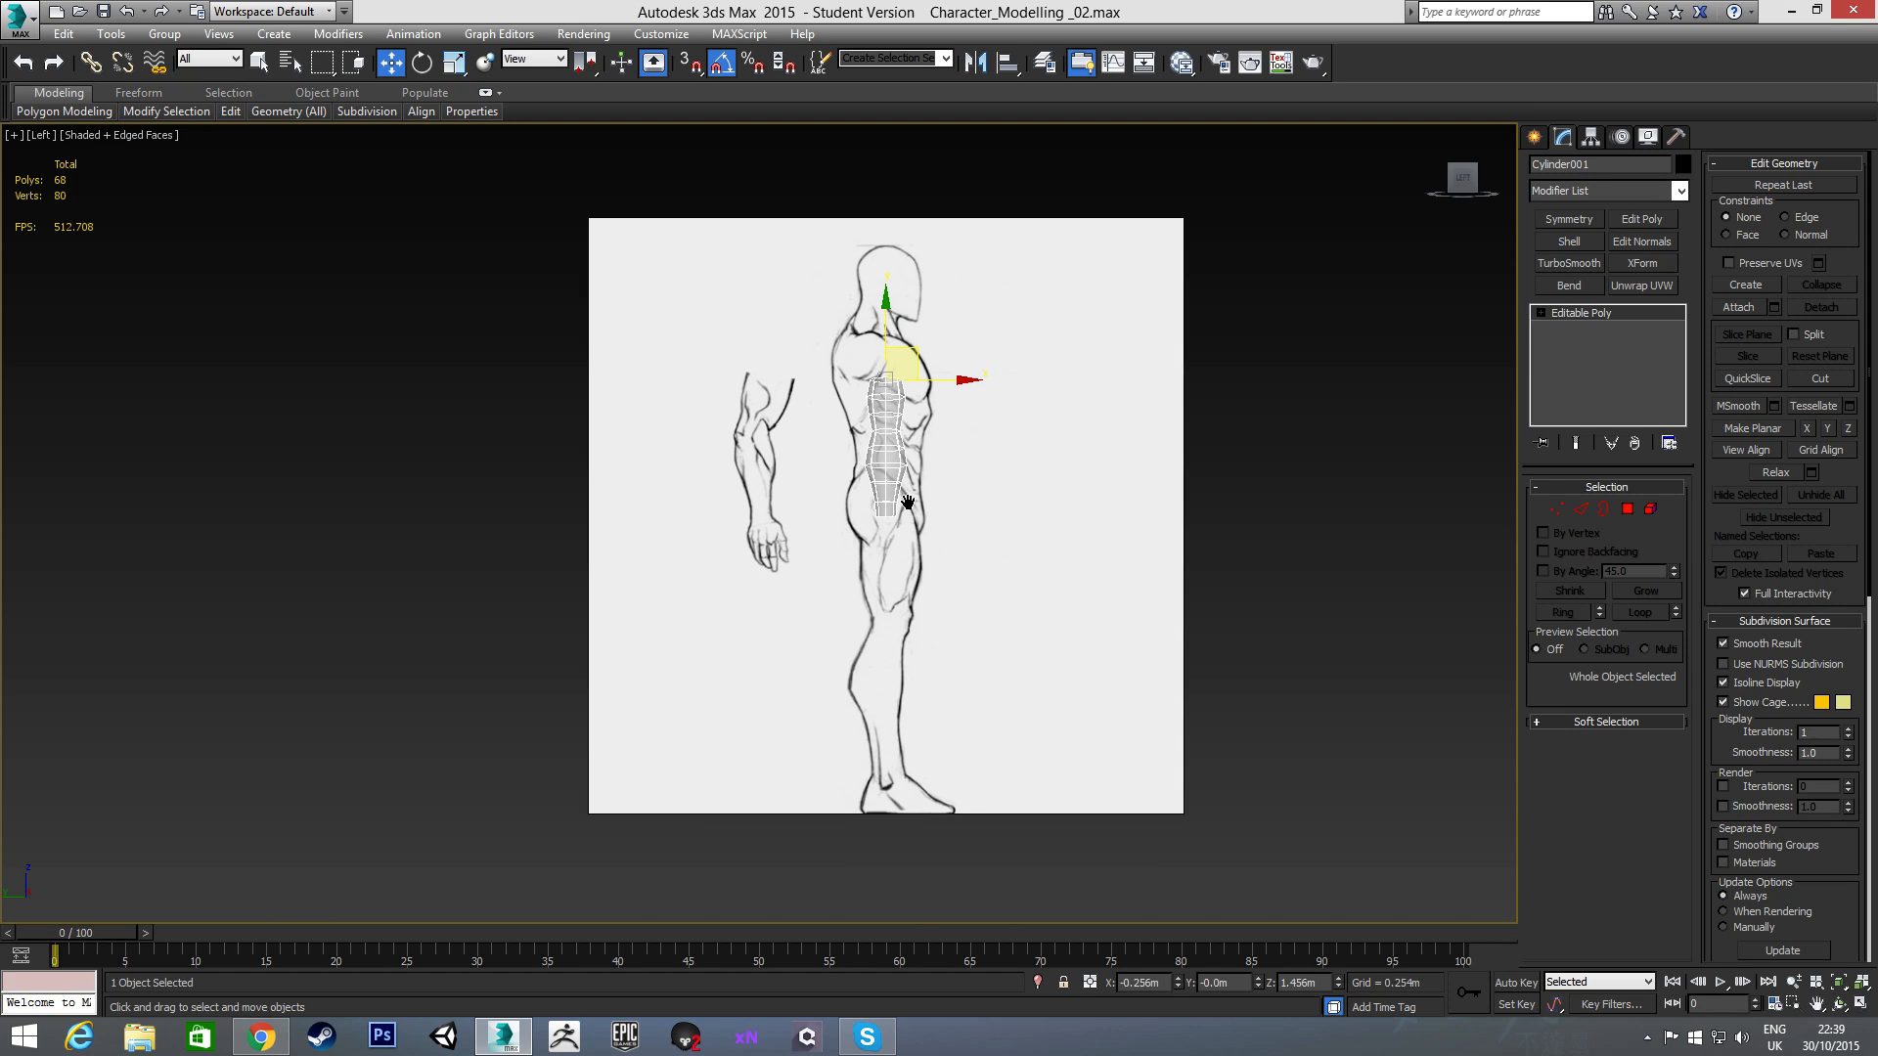
scroll(906, 452, up, 2)
drag(1022, 344, 857, 344)
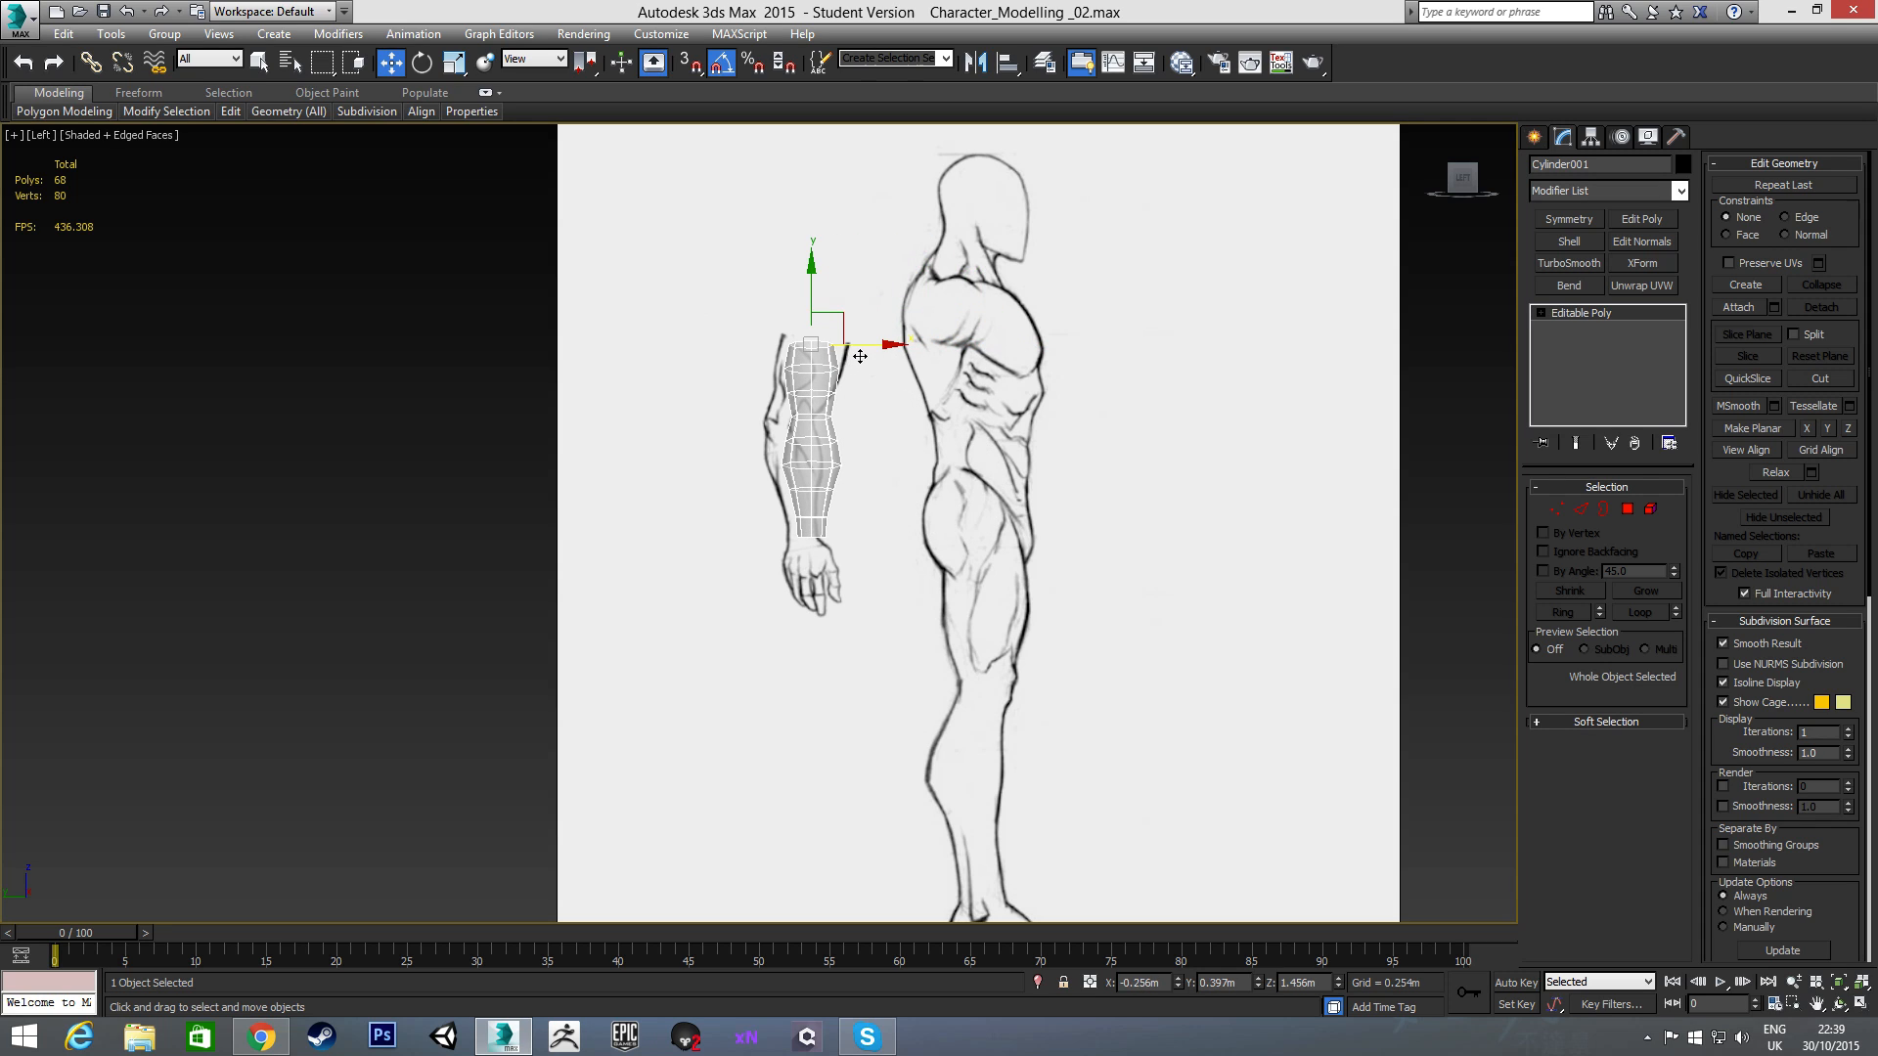
middle_drag(941, 408, 1012, 409)
scroll(941, 413, up, 3)
middle_drag(883, 402, 1010, 416)
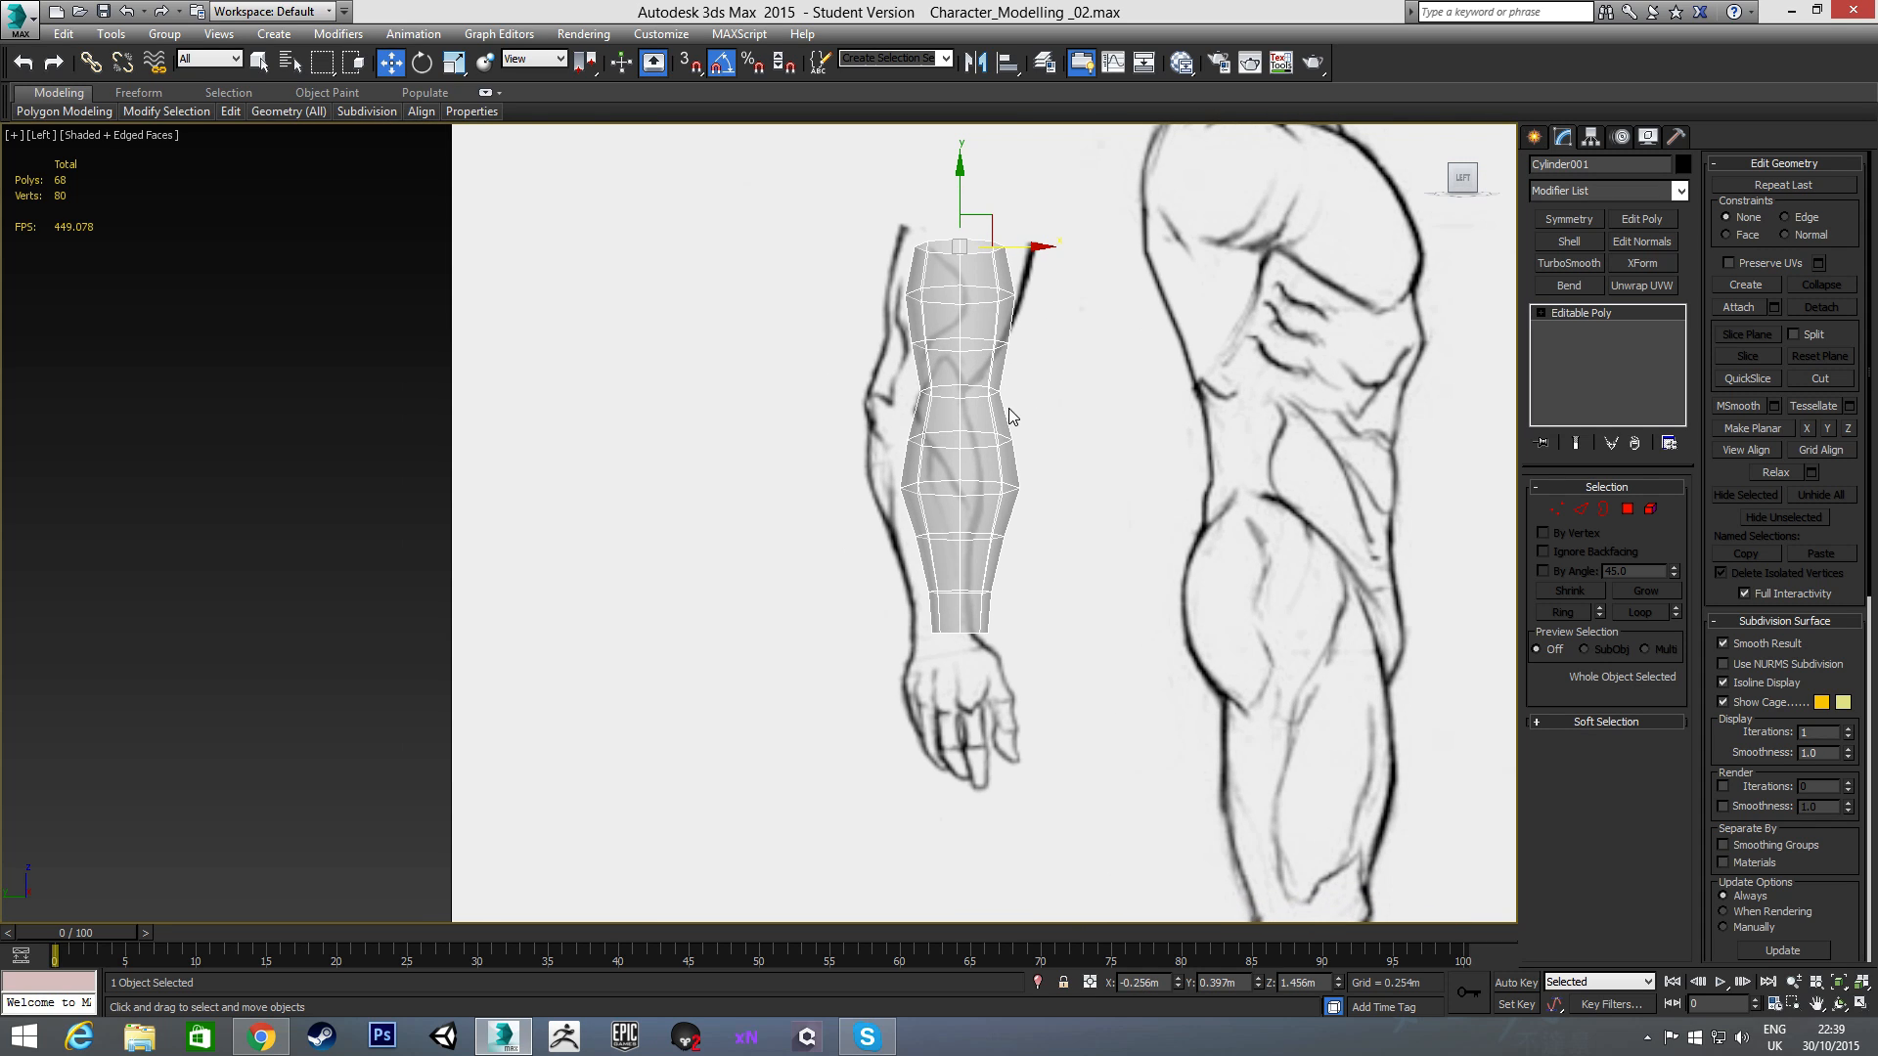
drag(1025, 250, 1008, 249)
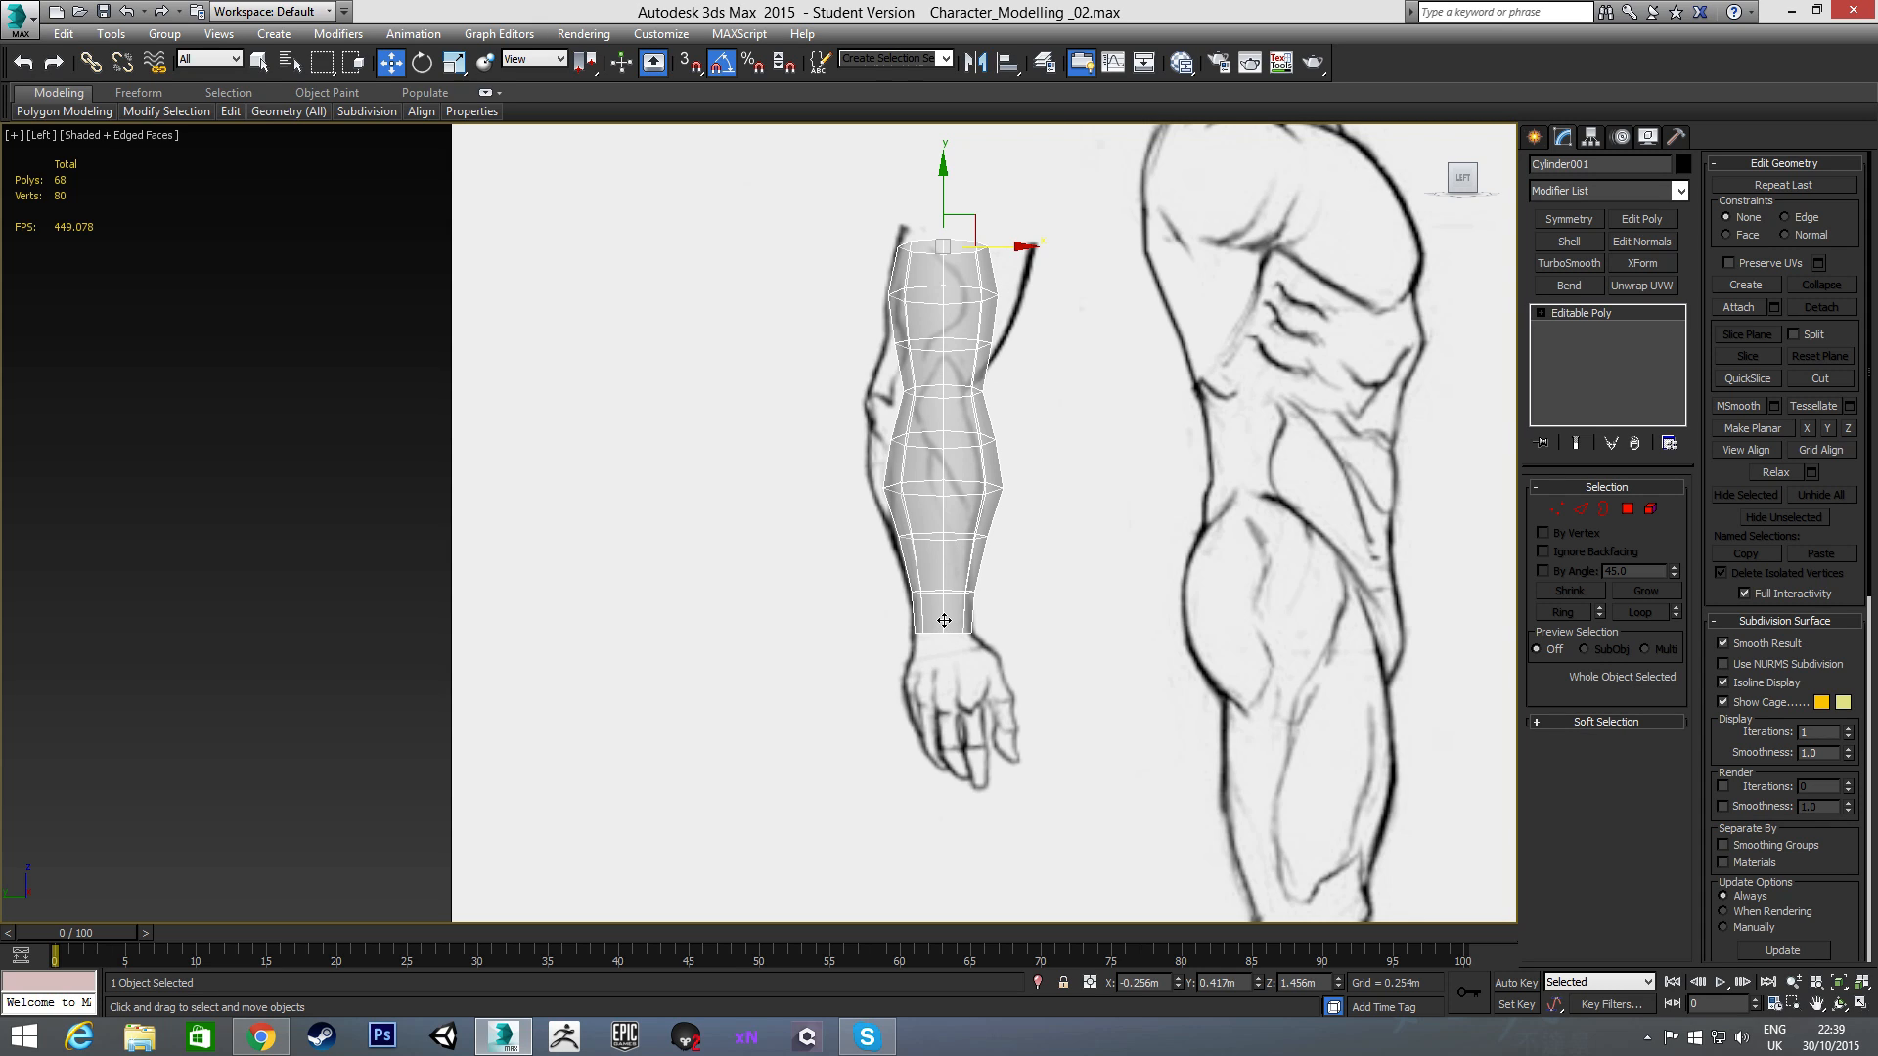
- Raise the open edge loop at the wrist end slightly to meet the top of the drawn hand
scroll(944, 621, up, 5)
key(2)
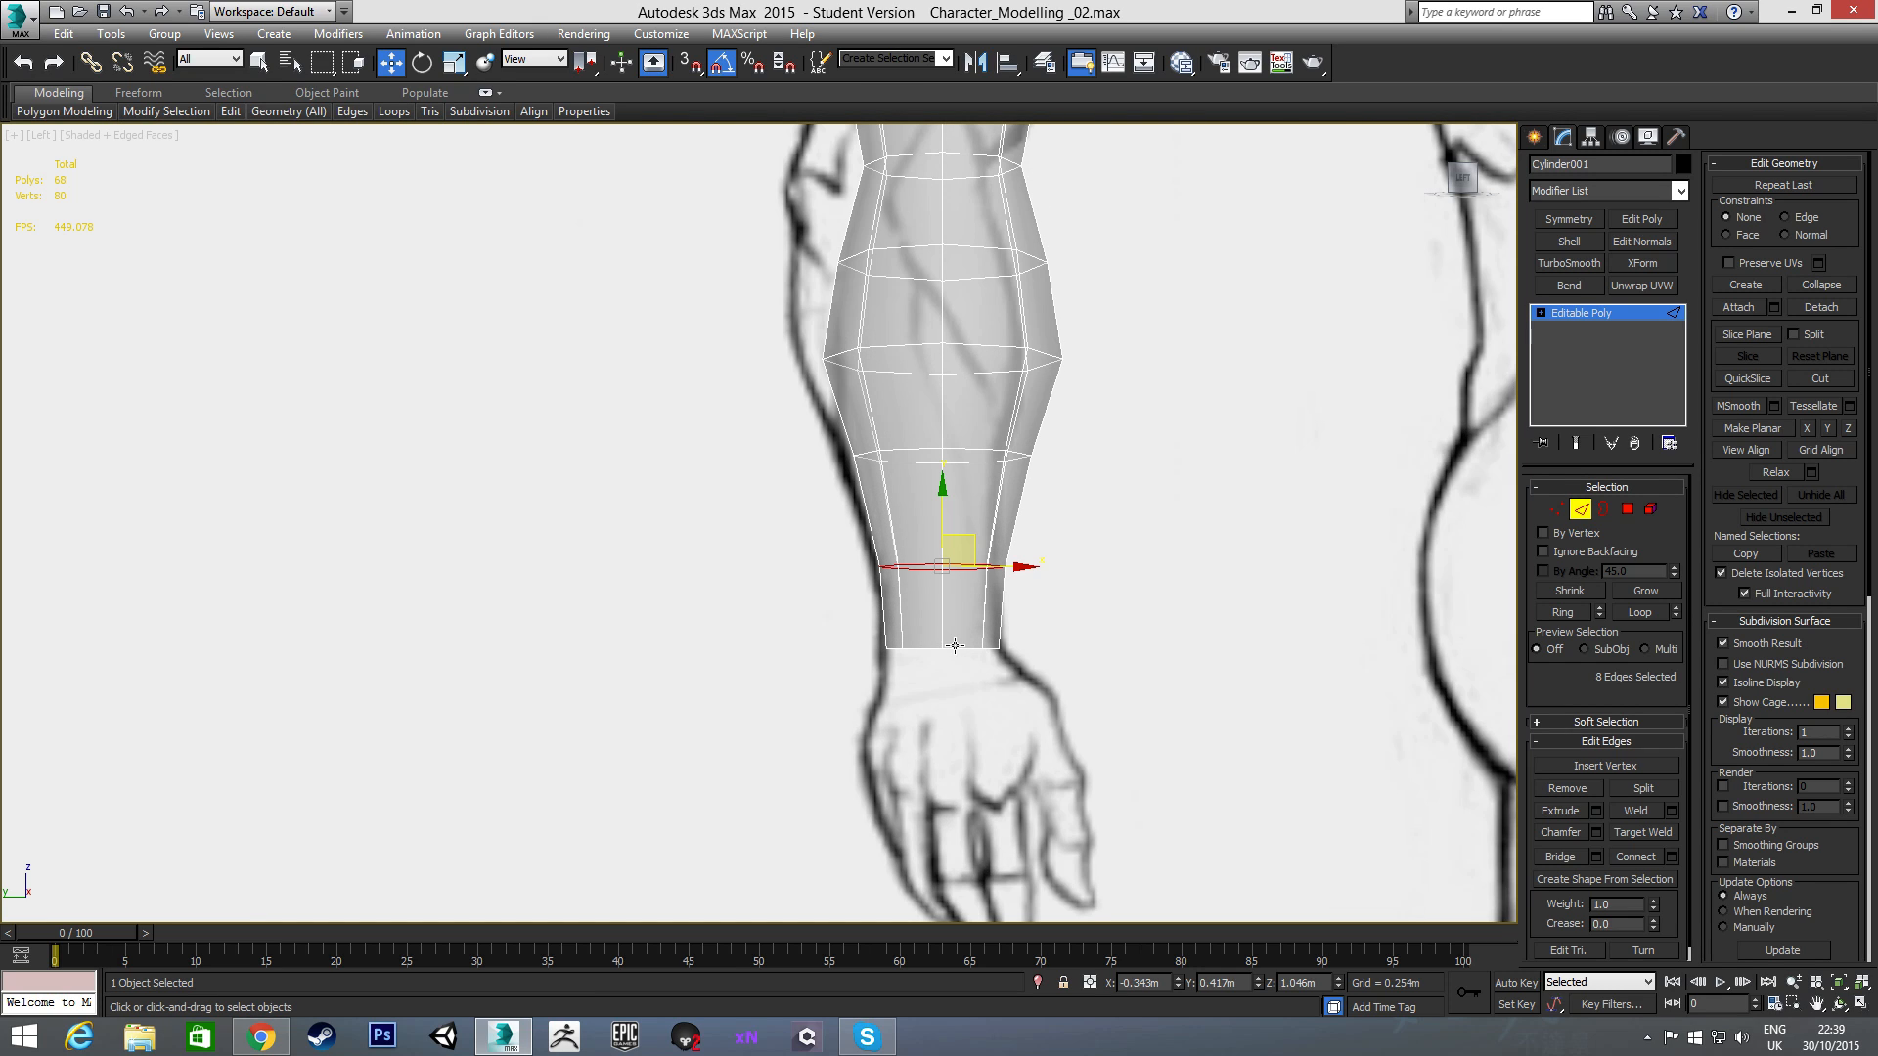
double_click(944, 646)
drag(941, 611, 941, 603)
- Shift the loop just above the wrist about 0.005 m toward the back of the arm and scale its width to 95%
double_click(920, 565)
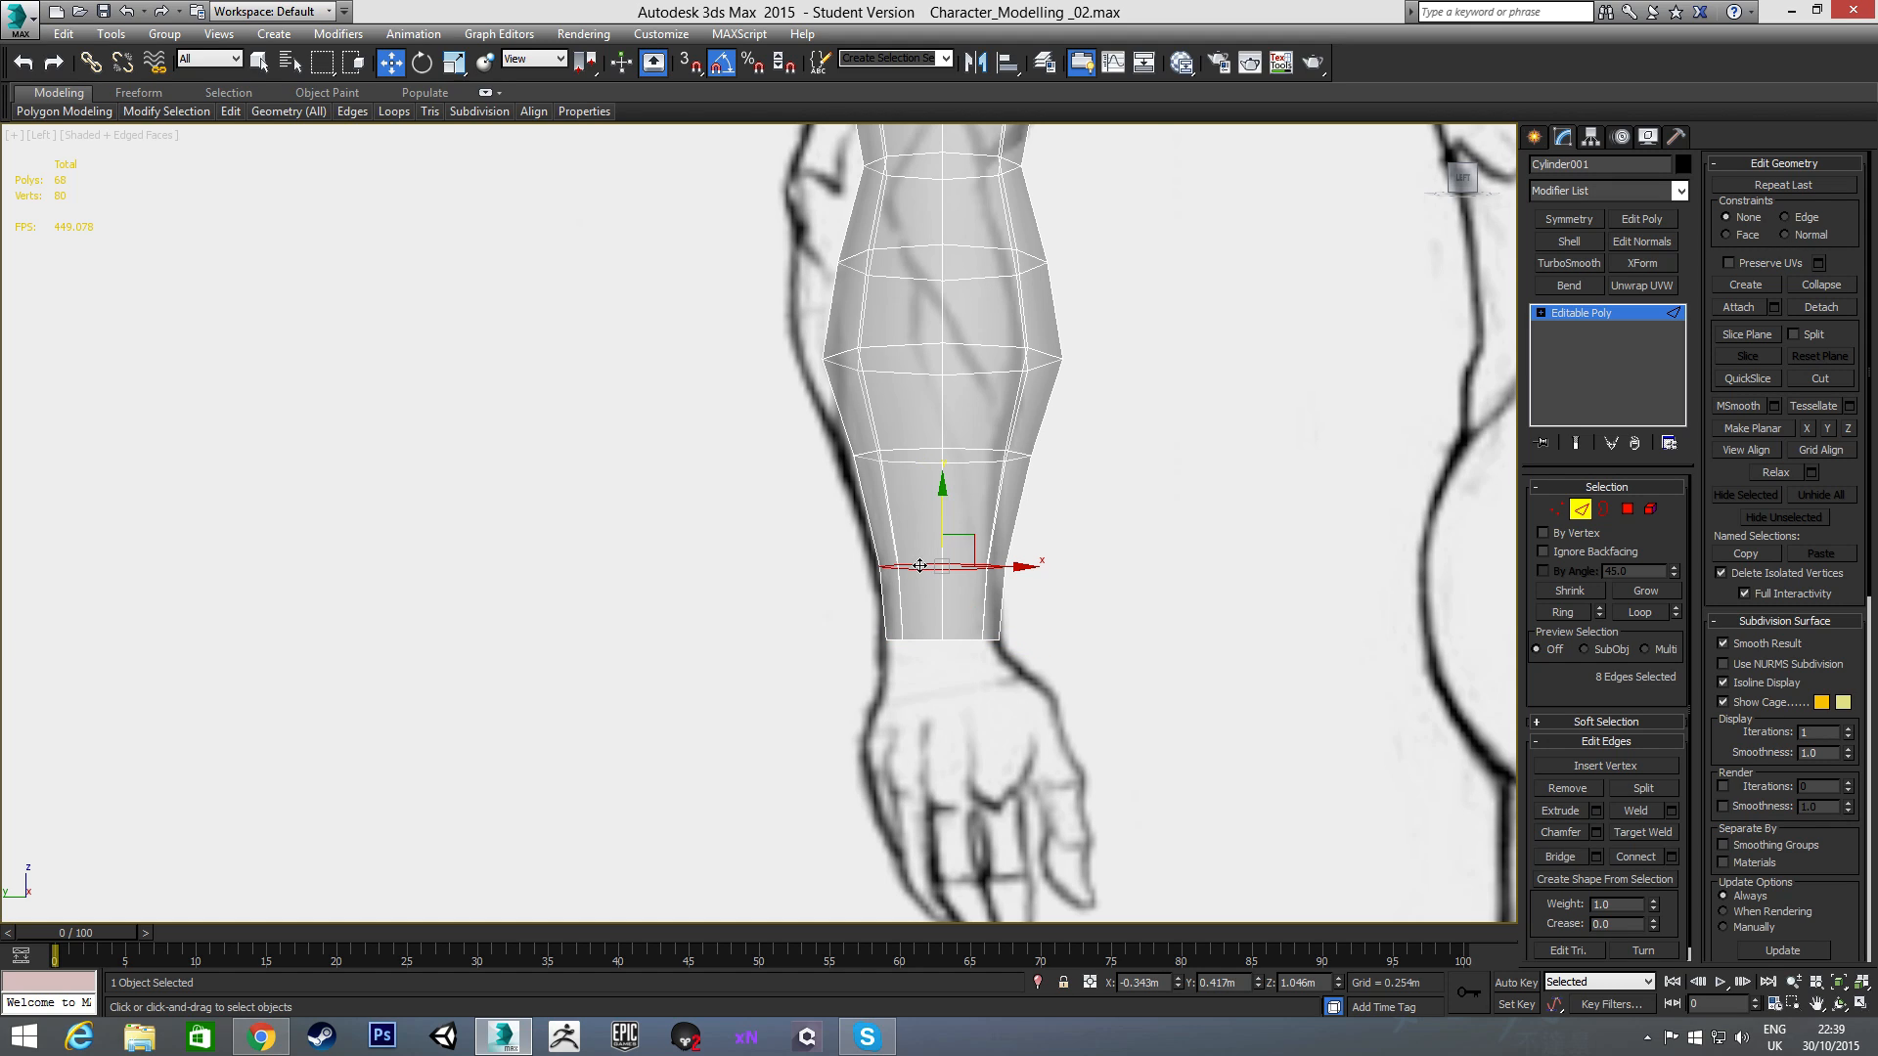
drag(1004, 568, 996, 569)
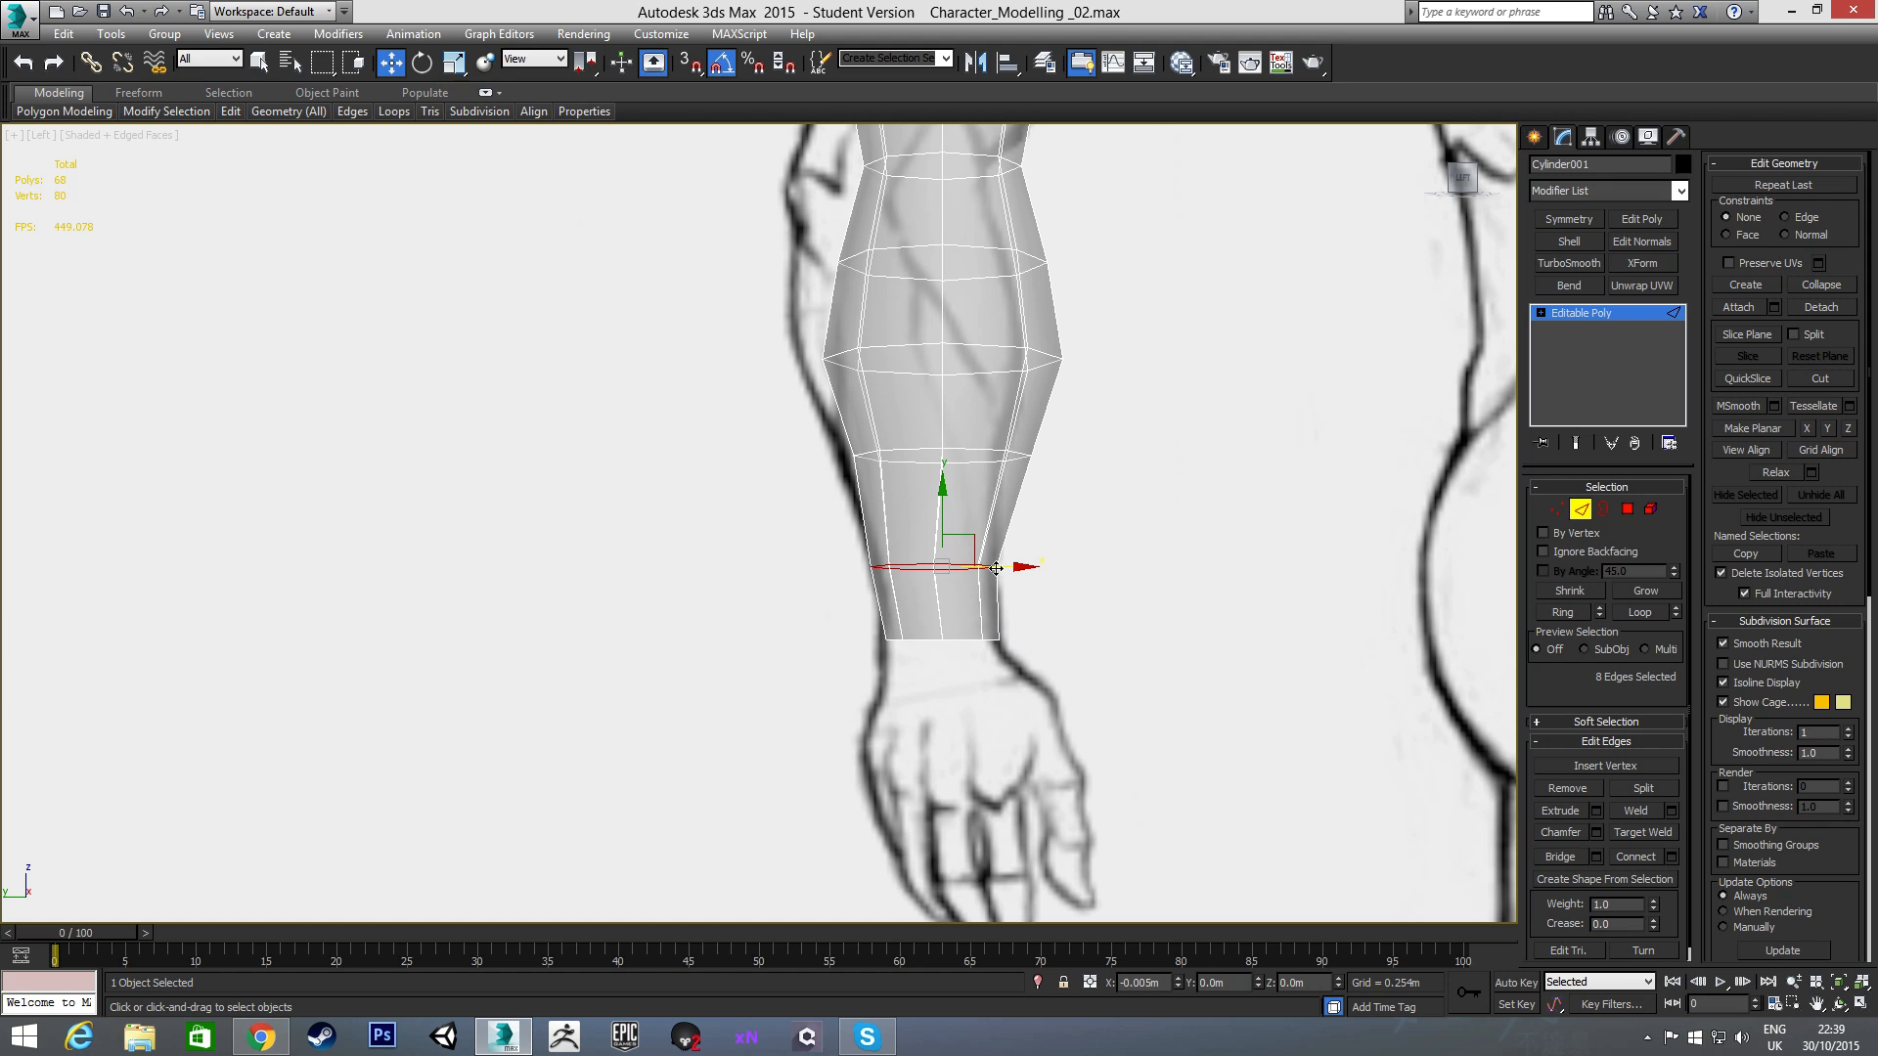
key(r)
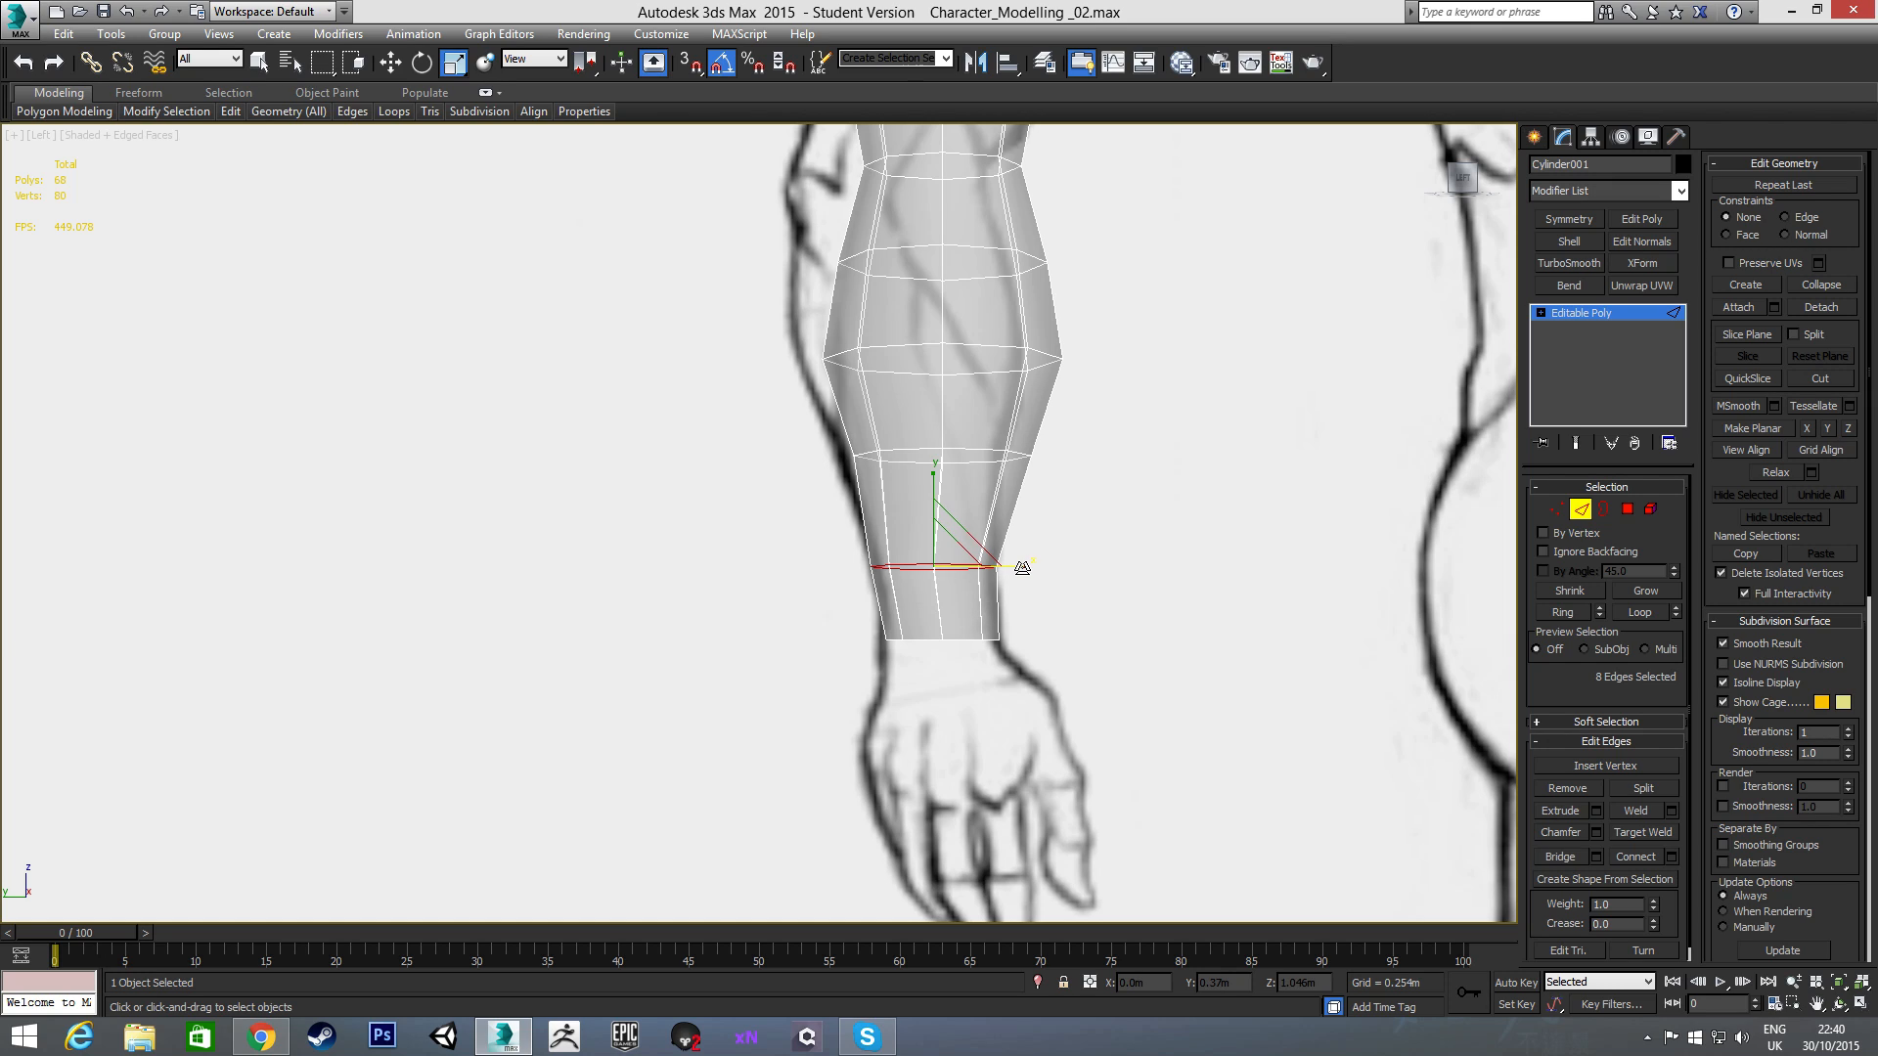
drag(1023, 568, 1019, 568)
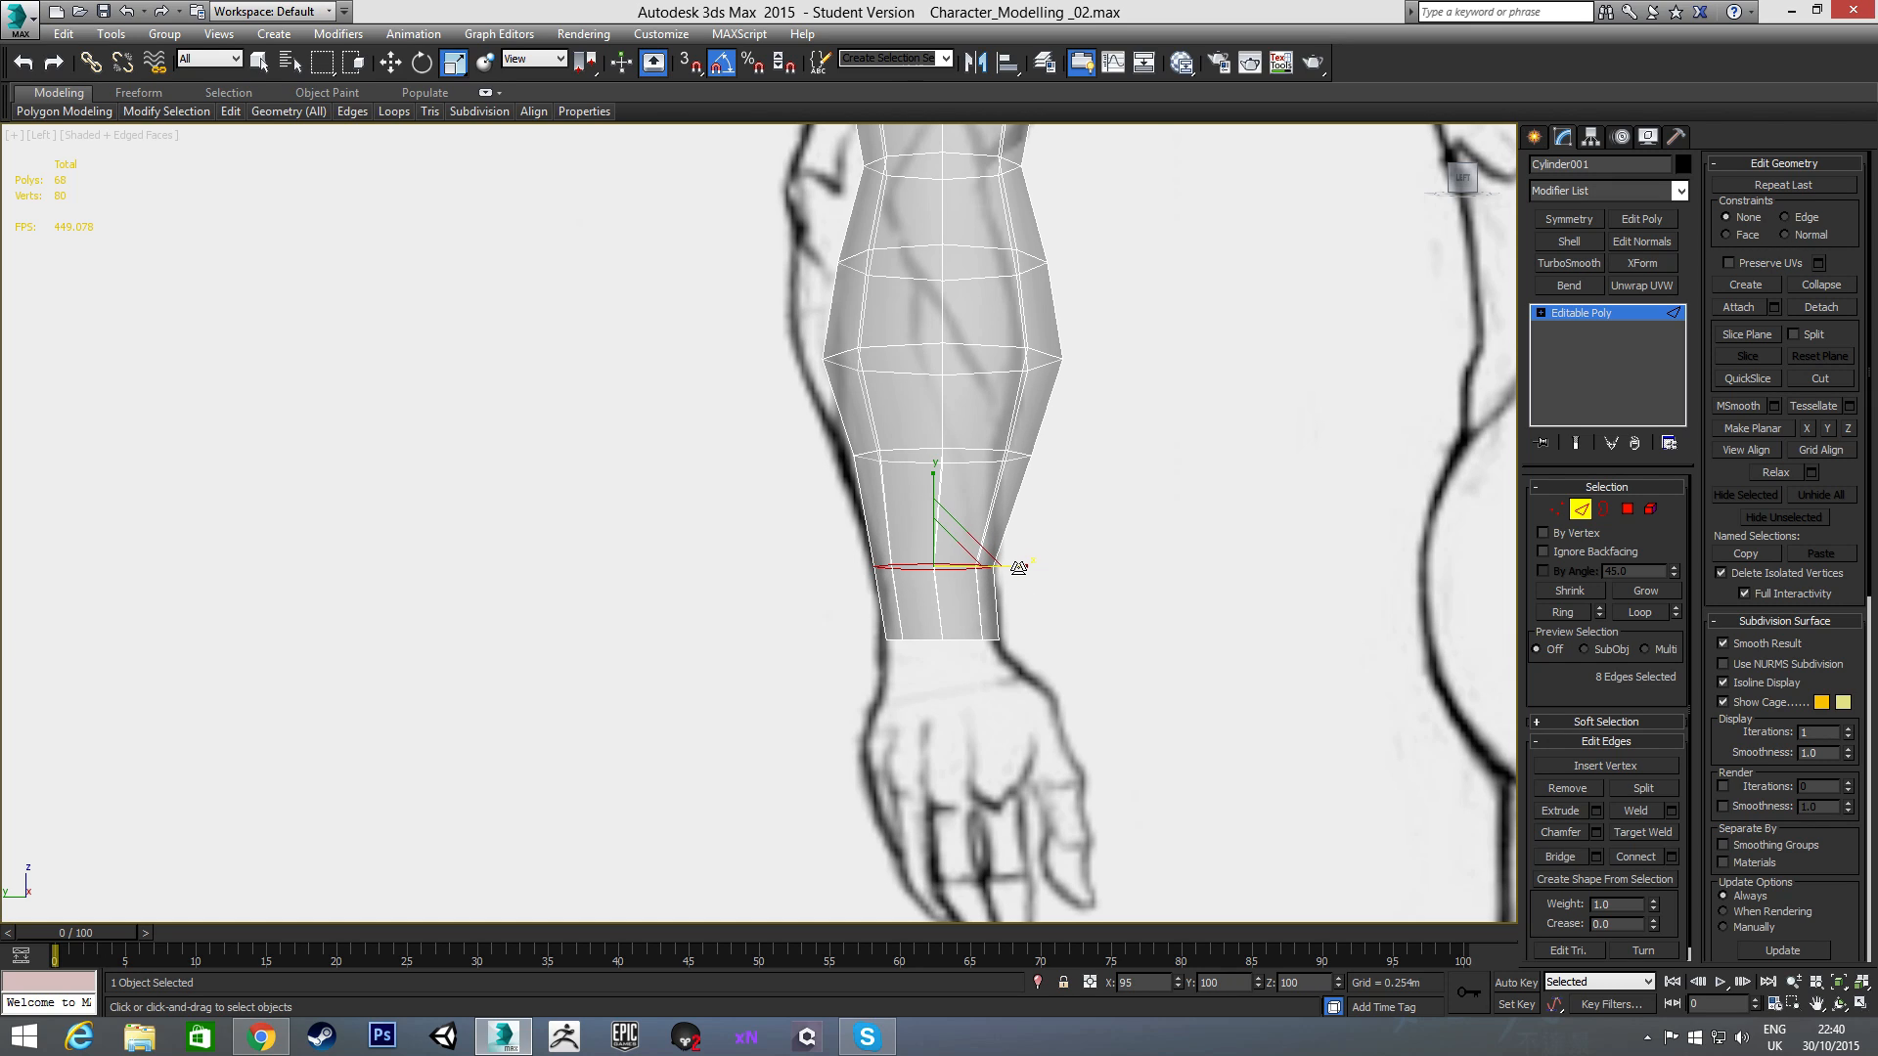
- Shift the lower forearm loop toward the back of the arm, tilt it a few degrees and narrow it slightly to fit the side outline
double_click(964, 454)
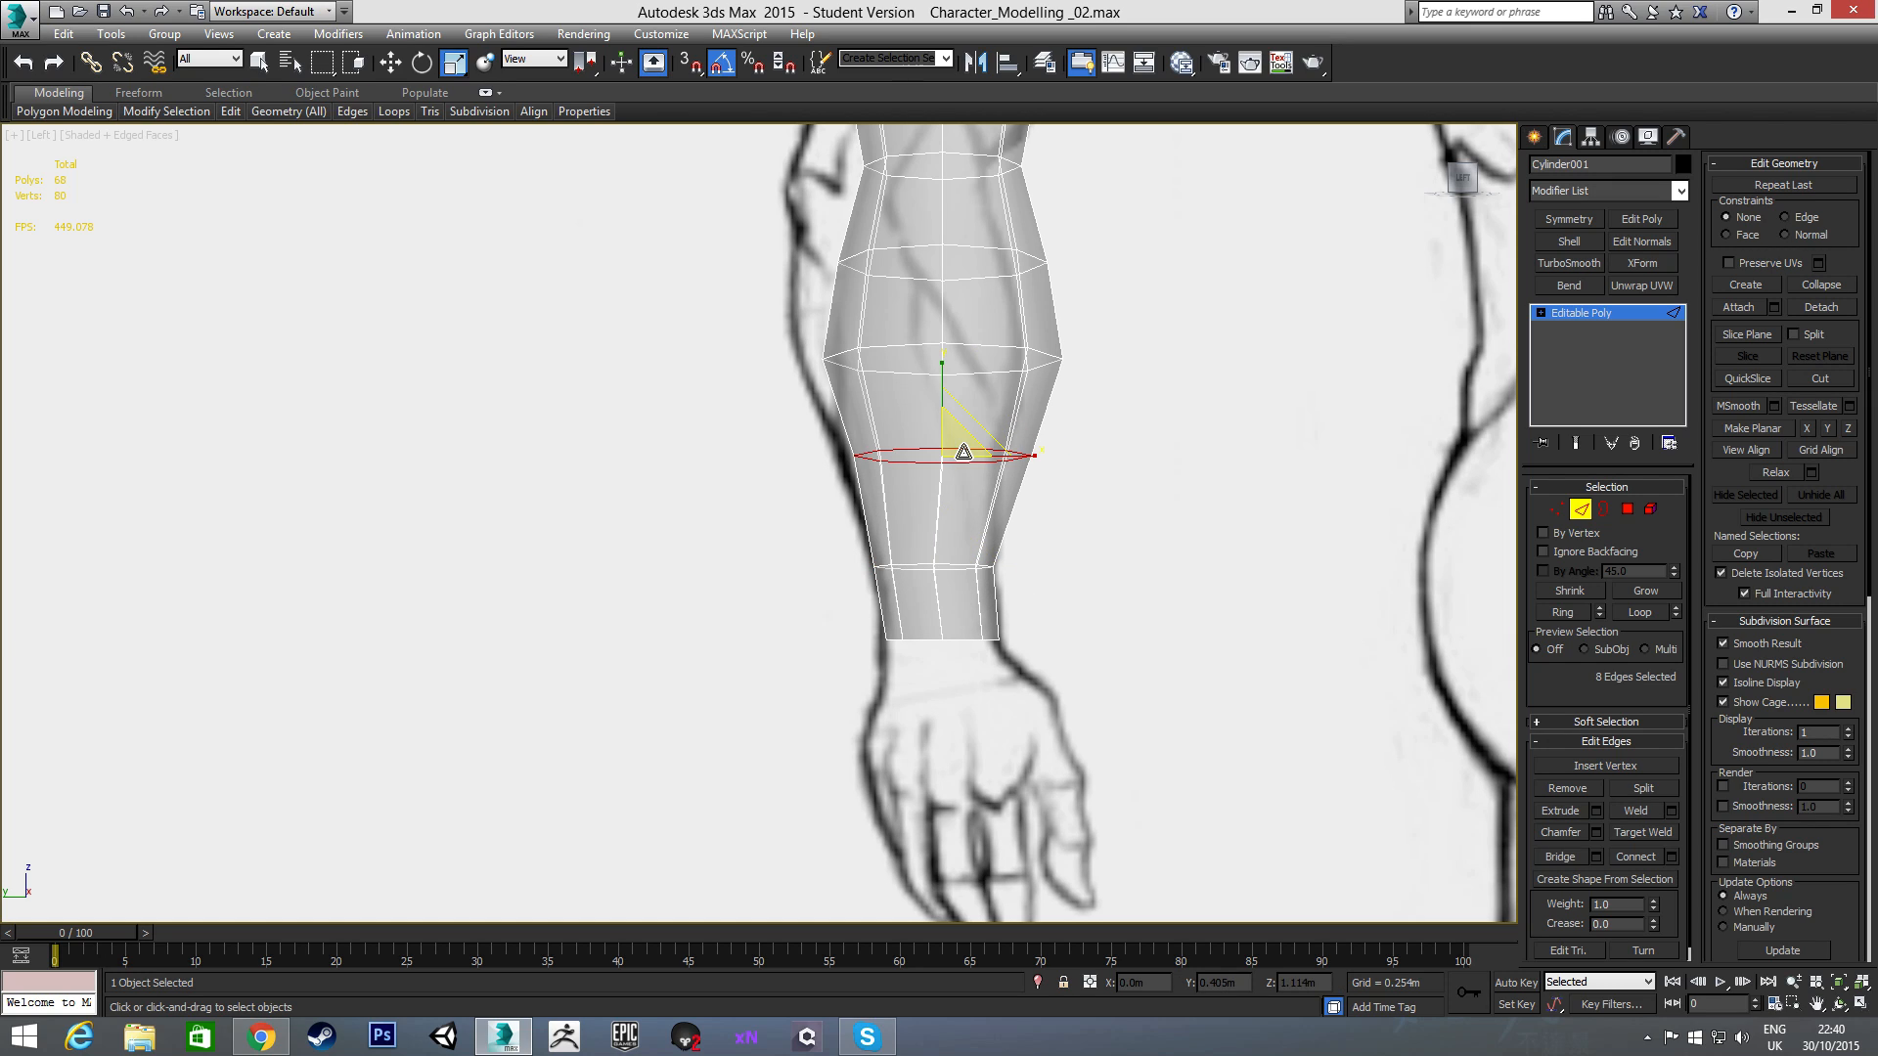
key(w)
drag(1004, 457, 980, 457)
key(e)
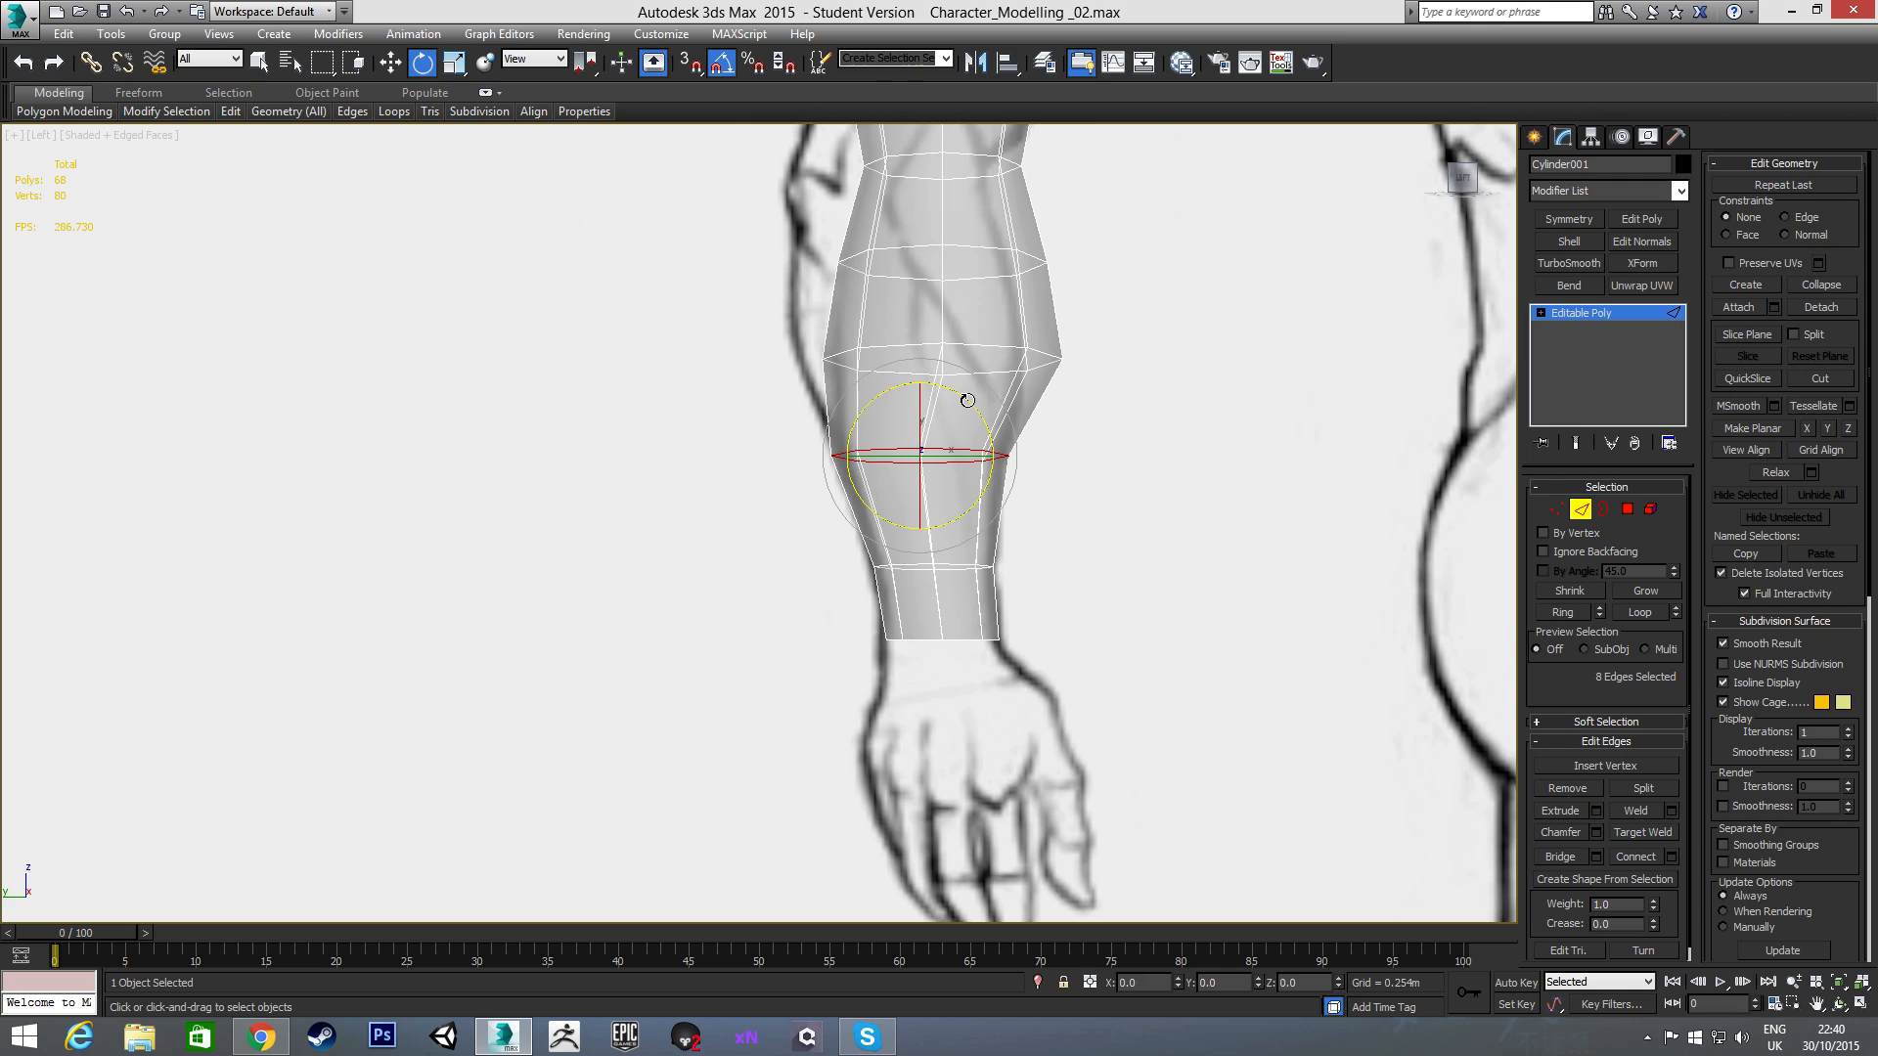
drag(966, 397, 960, 398)
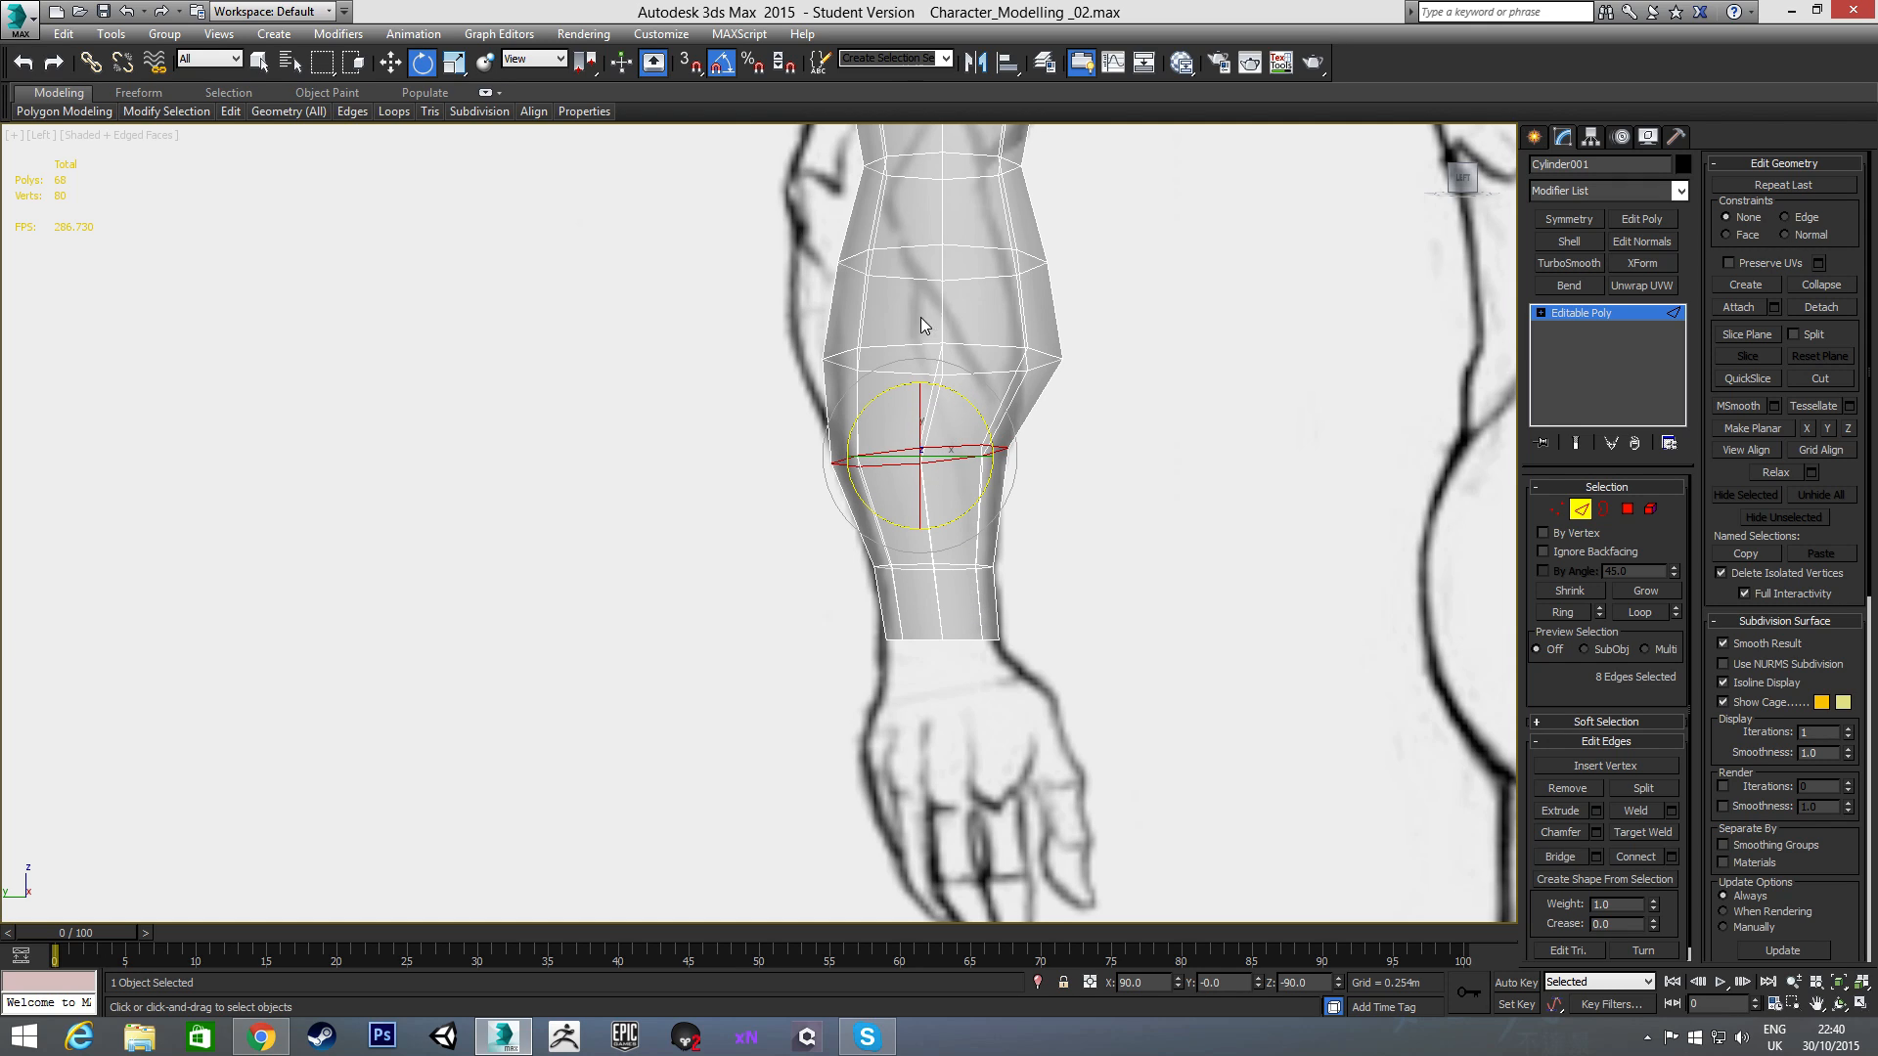
key(r)
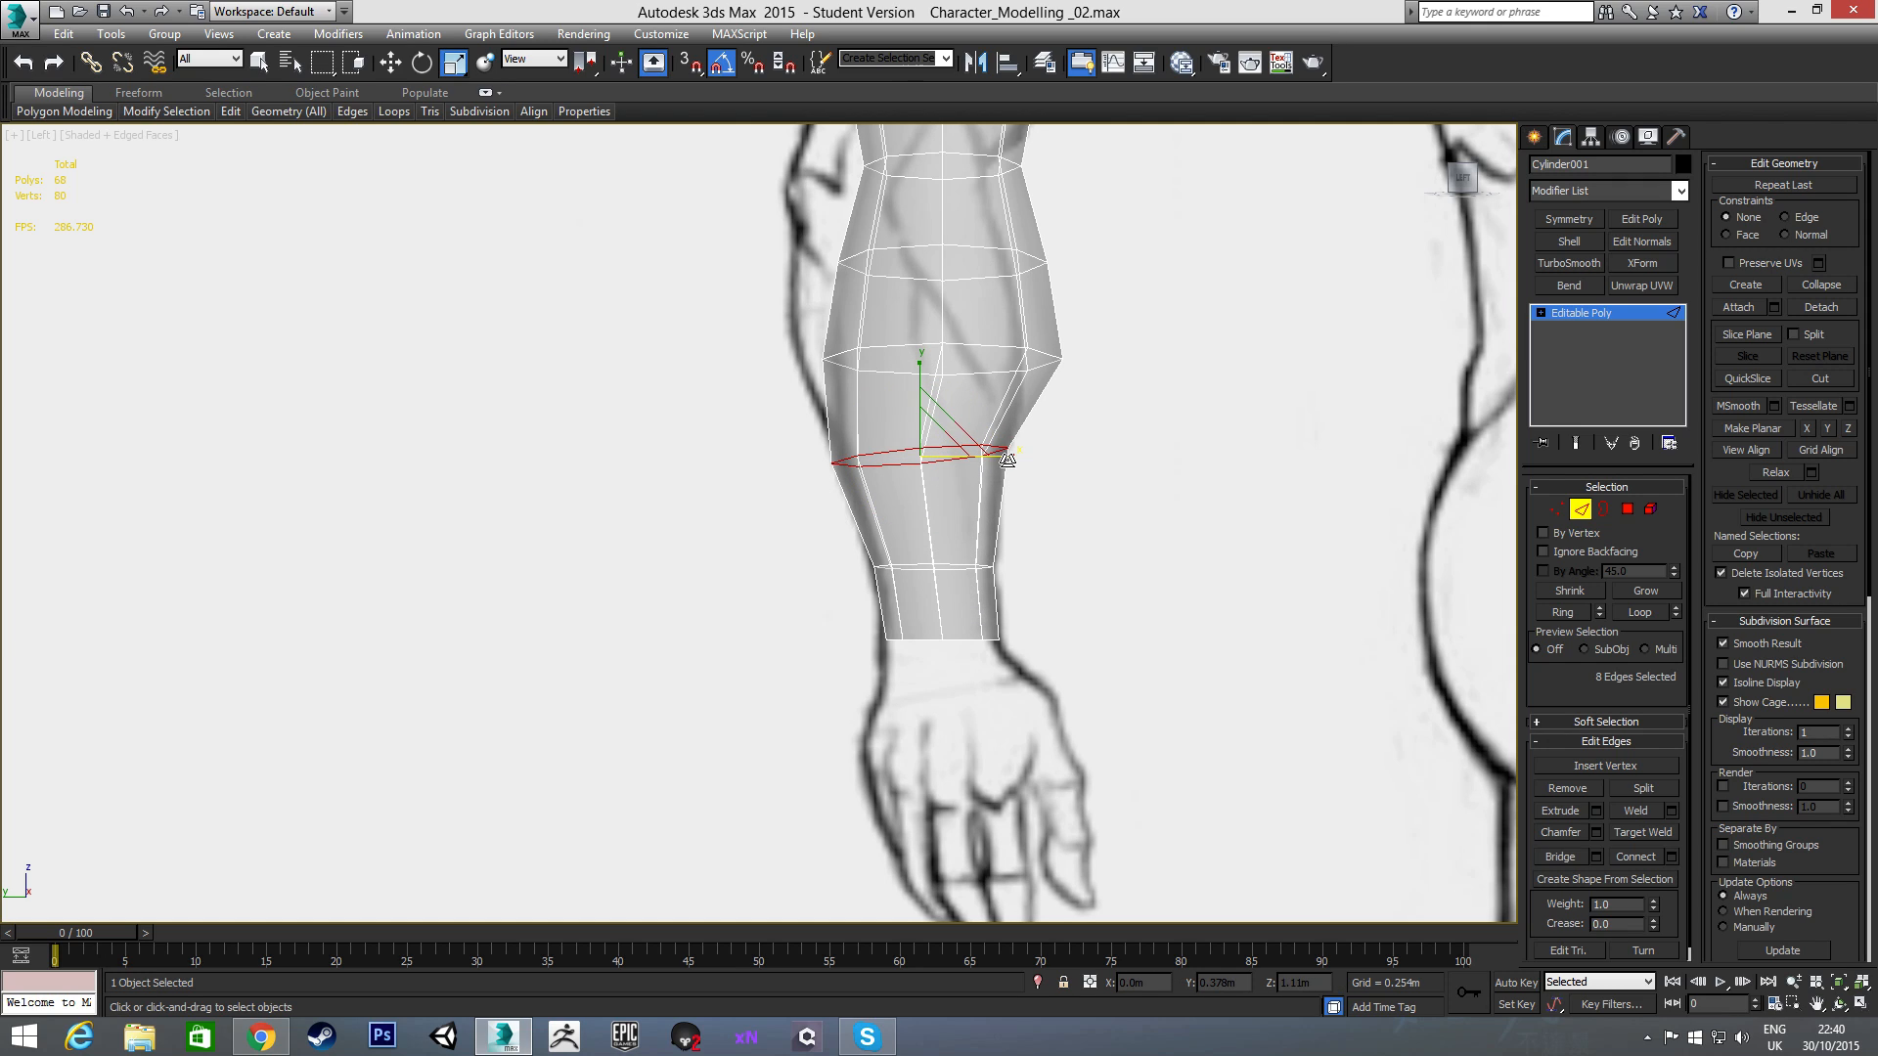
drag(1011, 457, 1009, 455)
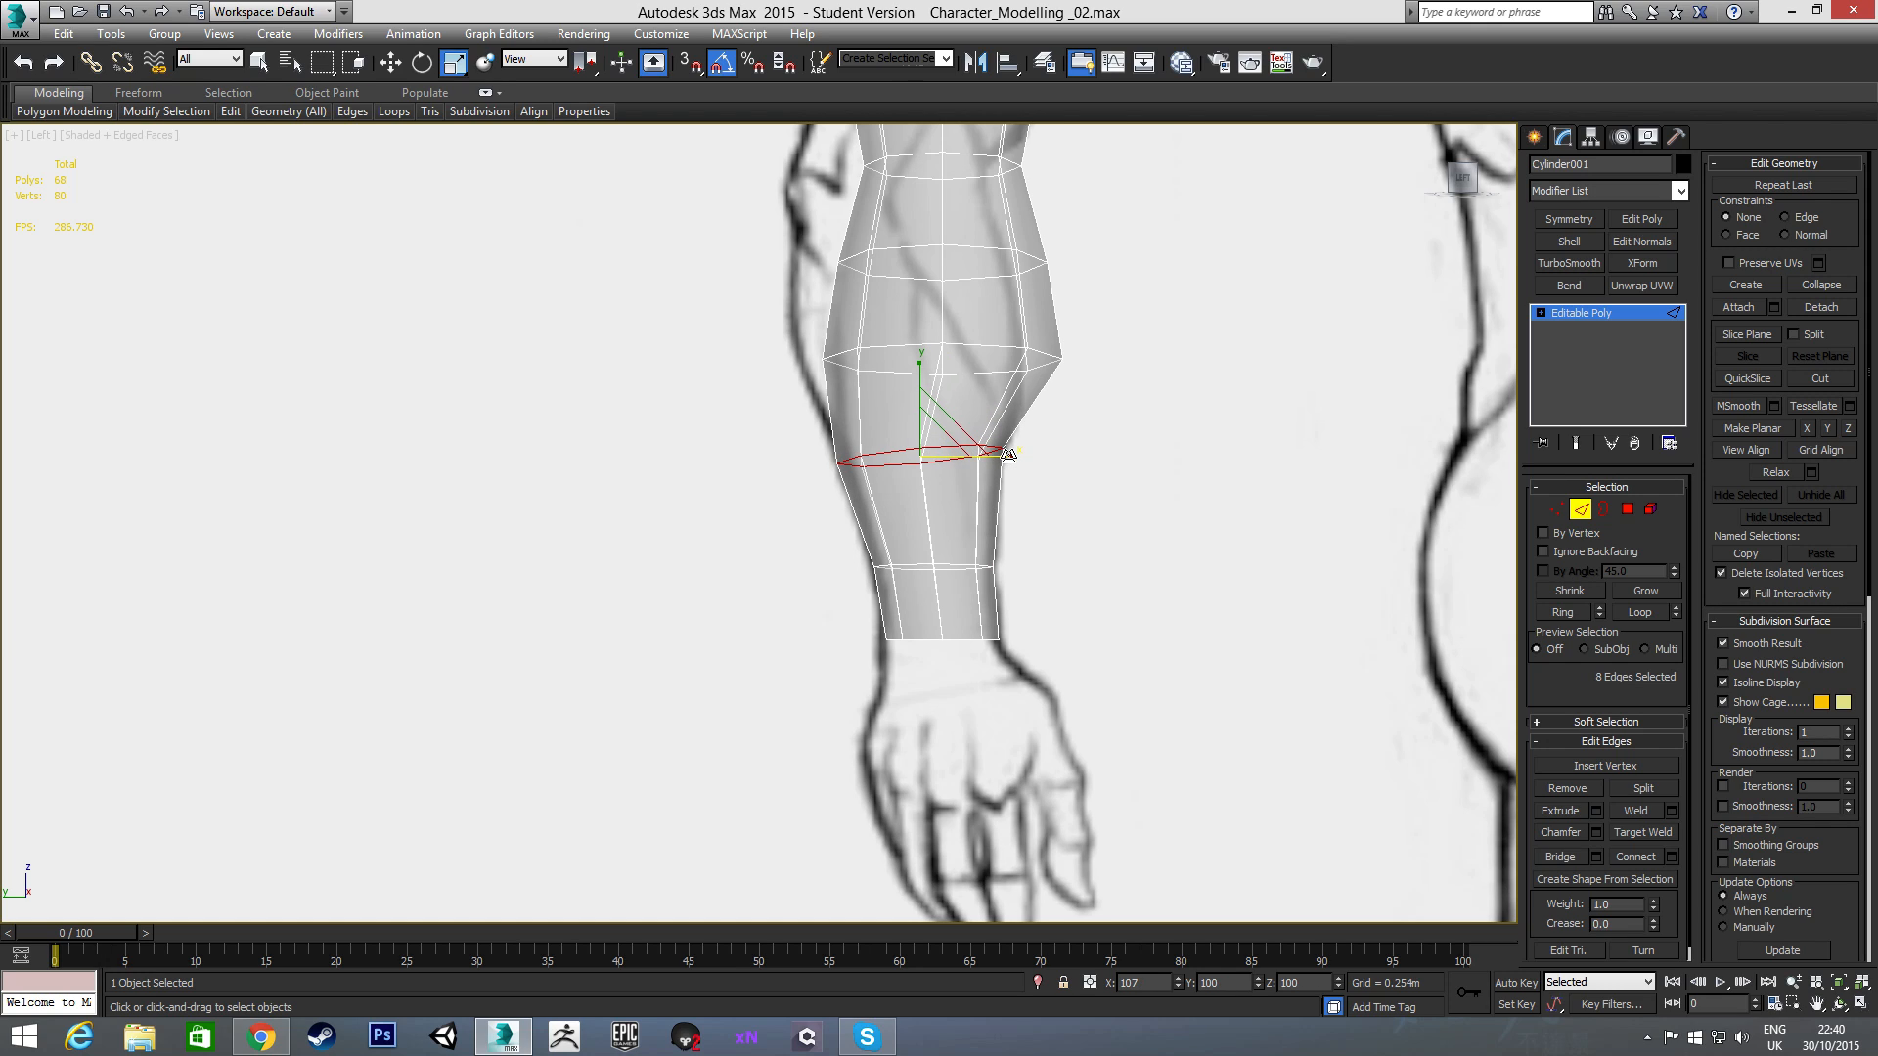
- Tilt the widest forearm loop, shift it toward the back of the arm and narrow it slightly to match the side drawing
double_click(954, 357)
key(e)
drag(994, 314, 985, 361)
key(w)
key(r)
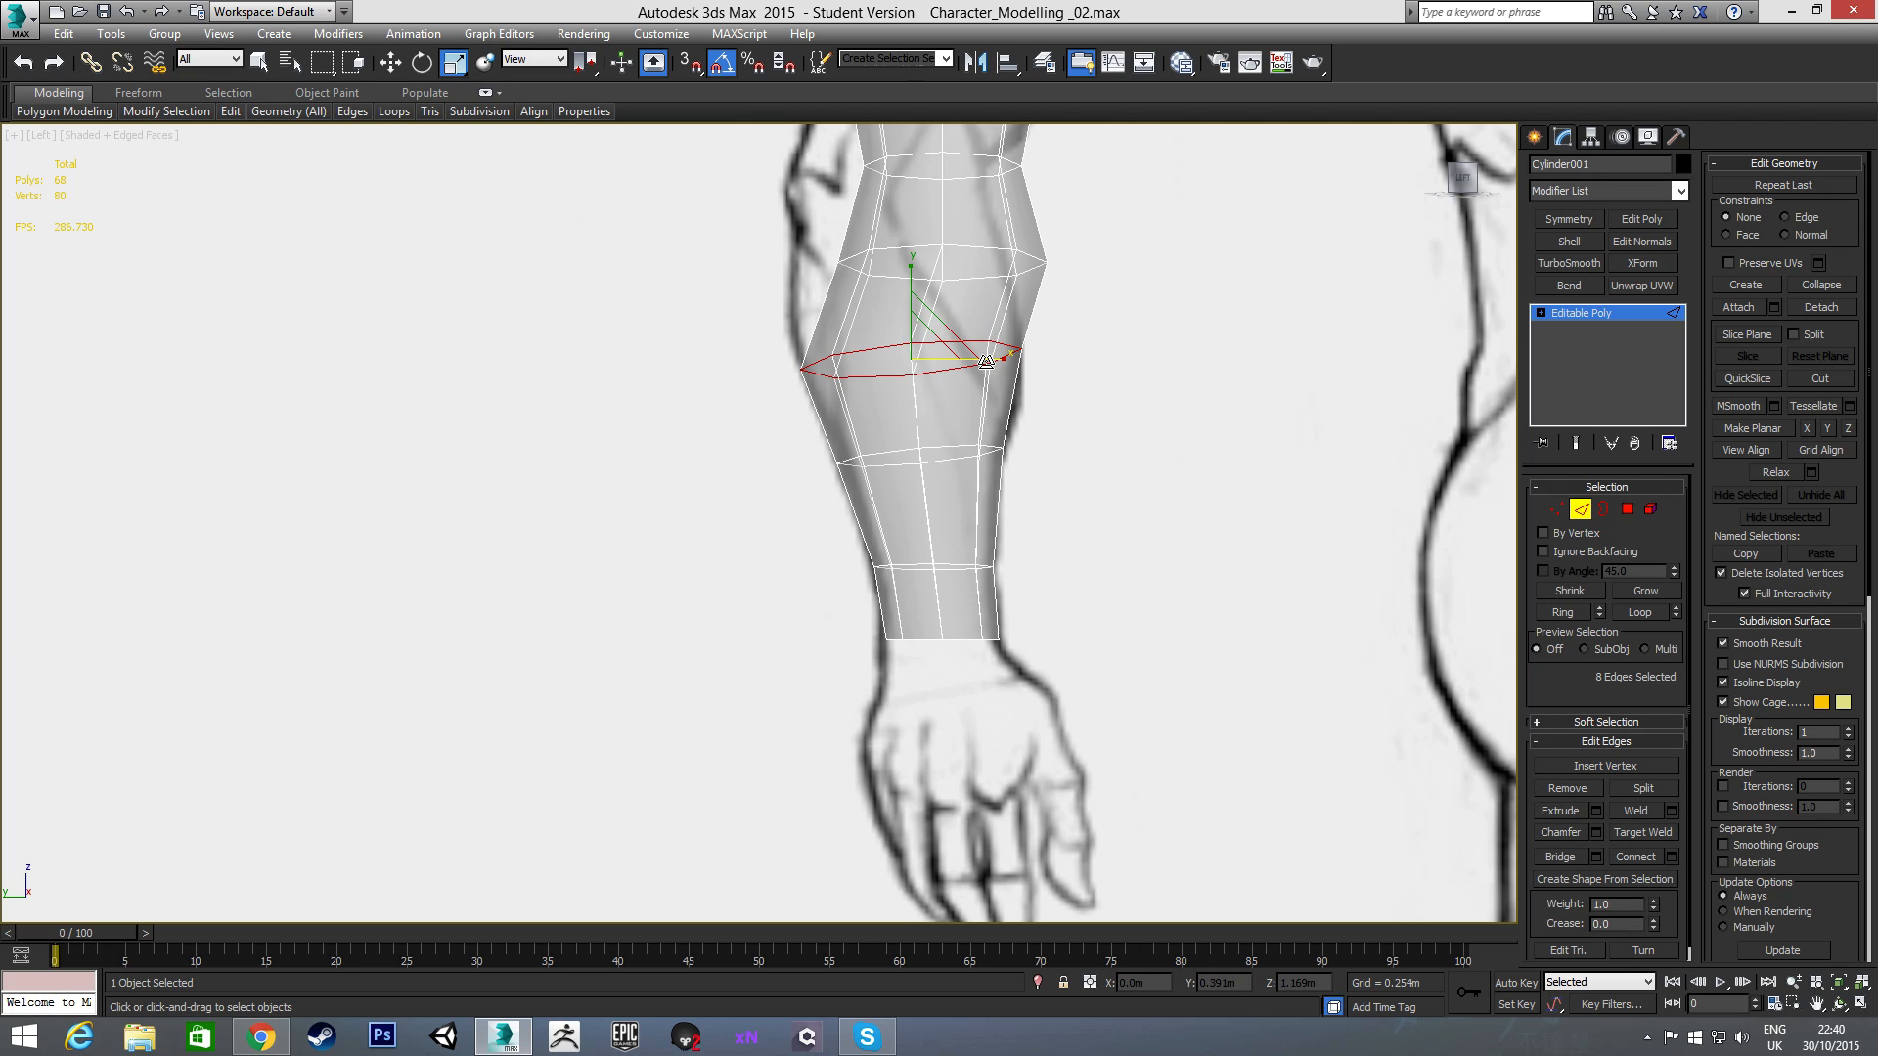
- Move the loop just below the elbow toward the back of the arm and slightly down to follow the forearm outline
middle_drag(985, 361, 1047, 503)
double_click(1019, 420)
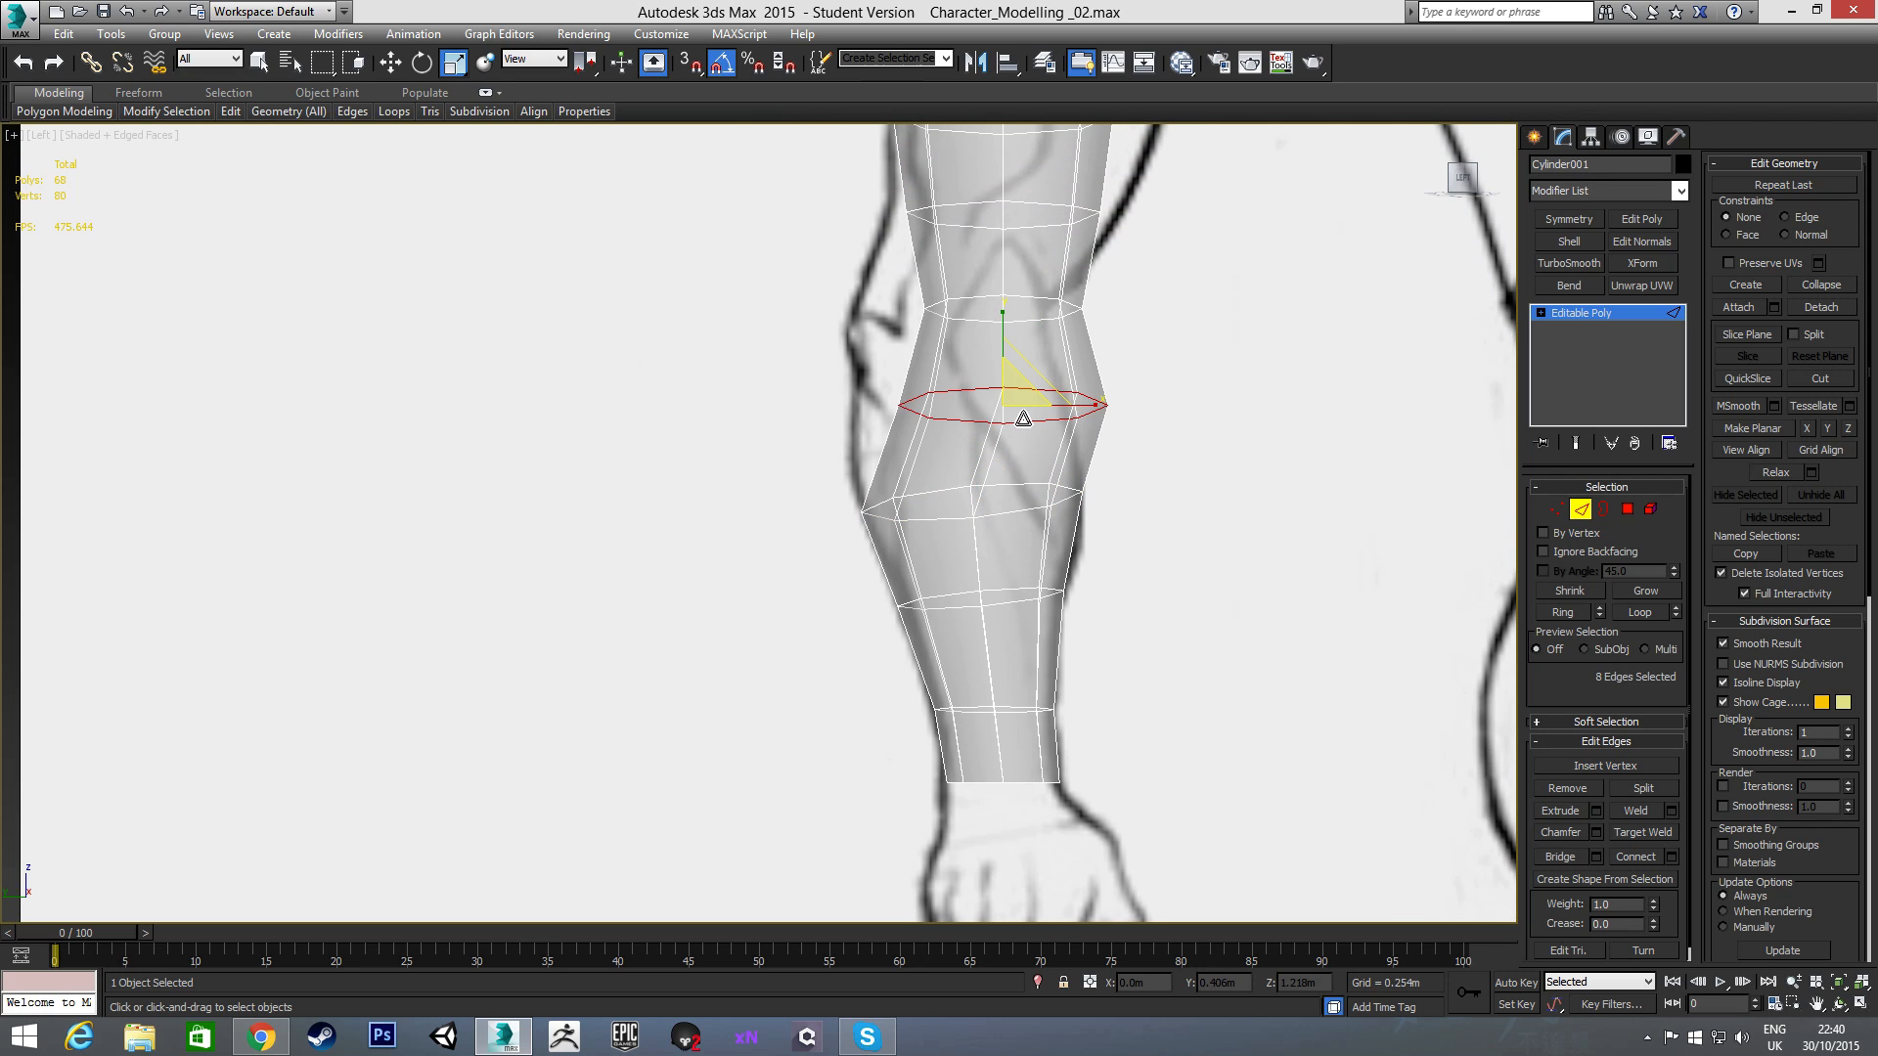
key(w)
drag(1048, 404, 1008, 405)
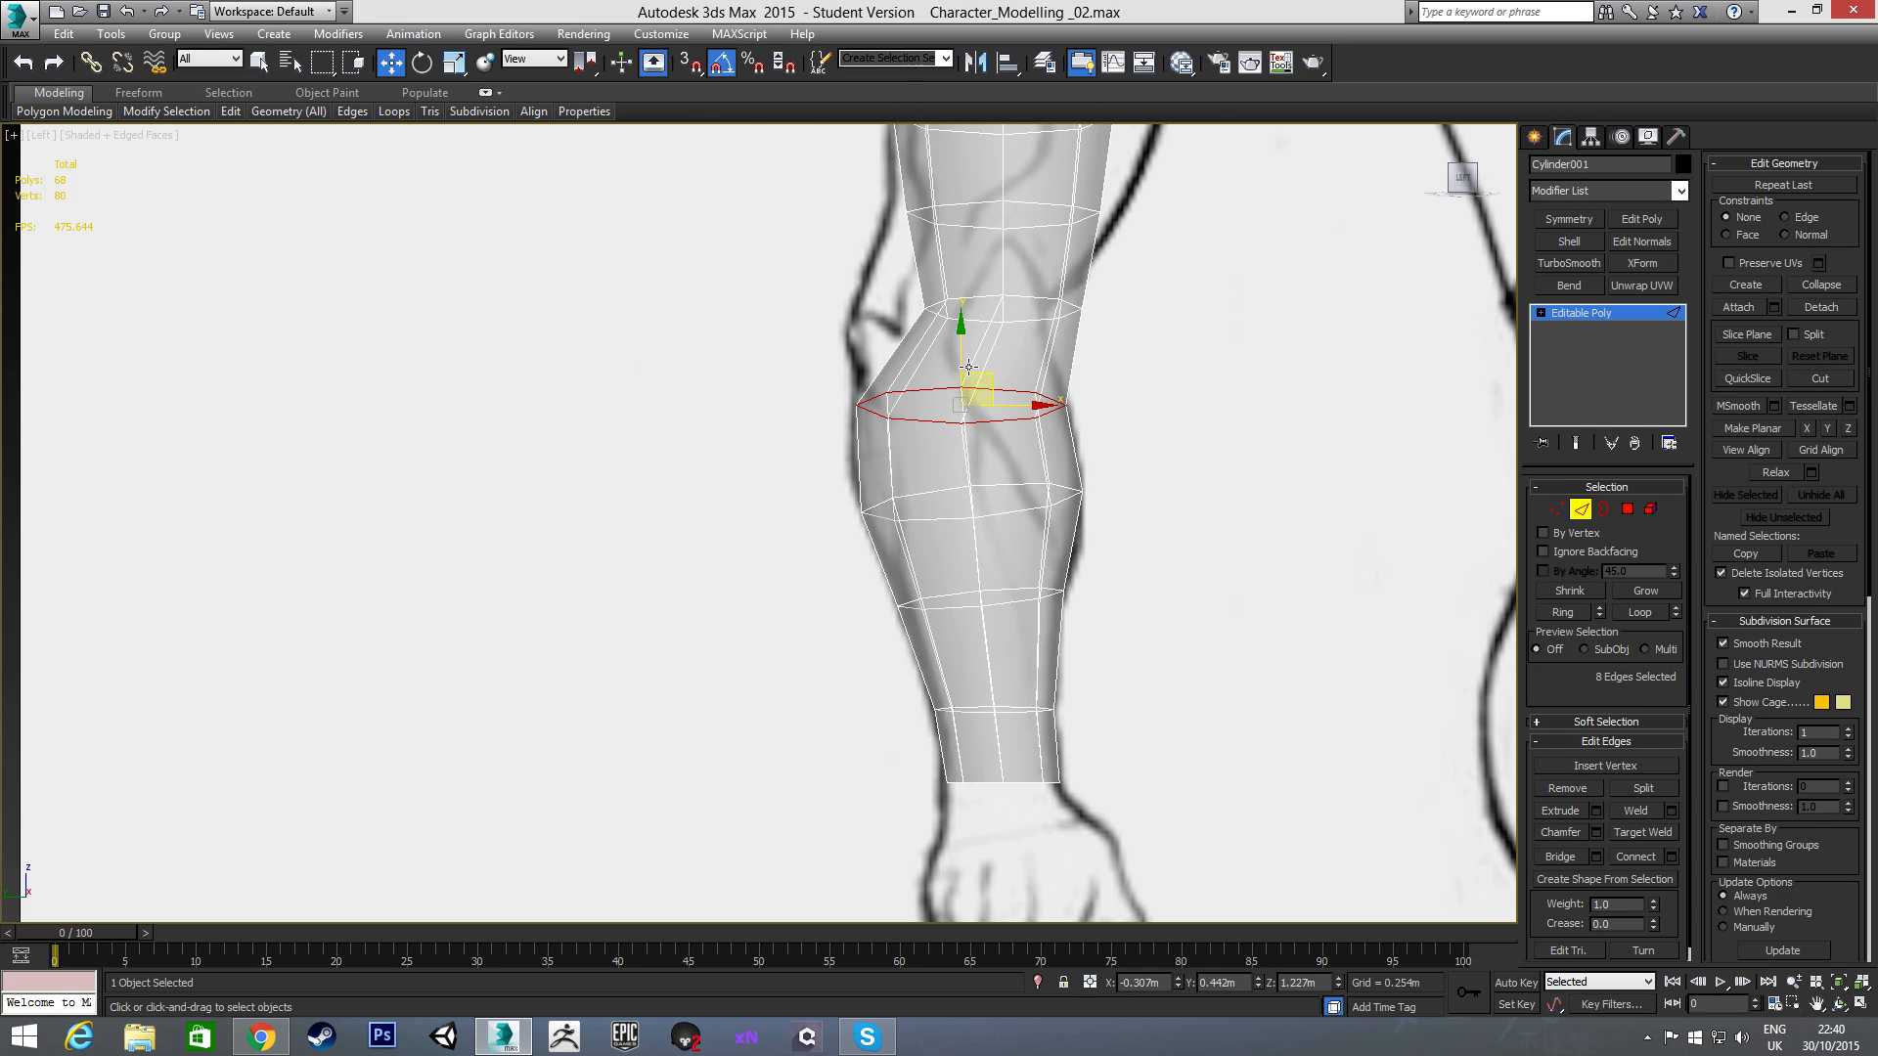
drag(960, 351, 961, 361)
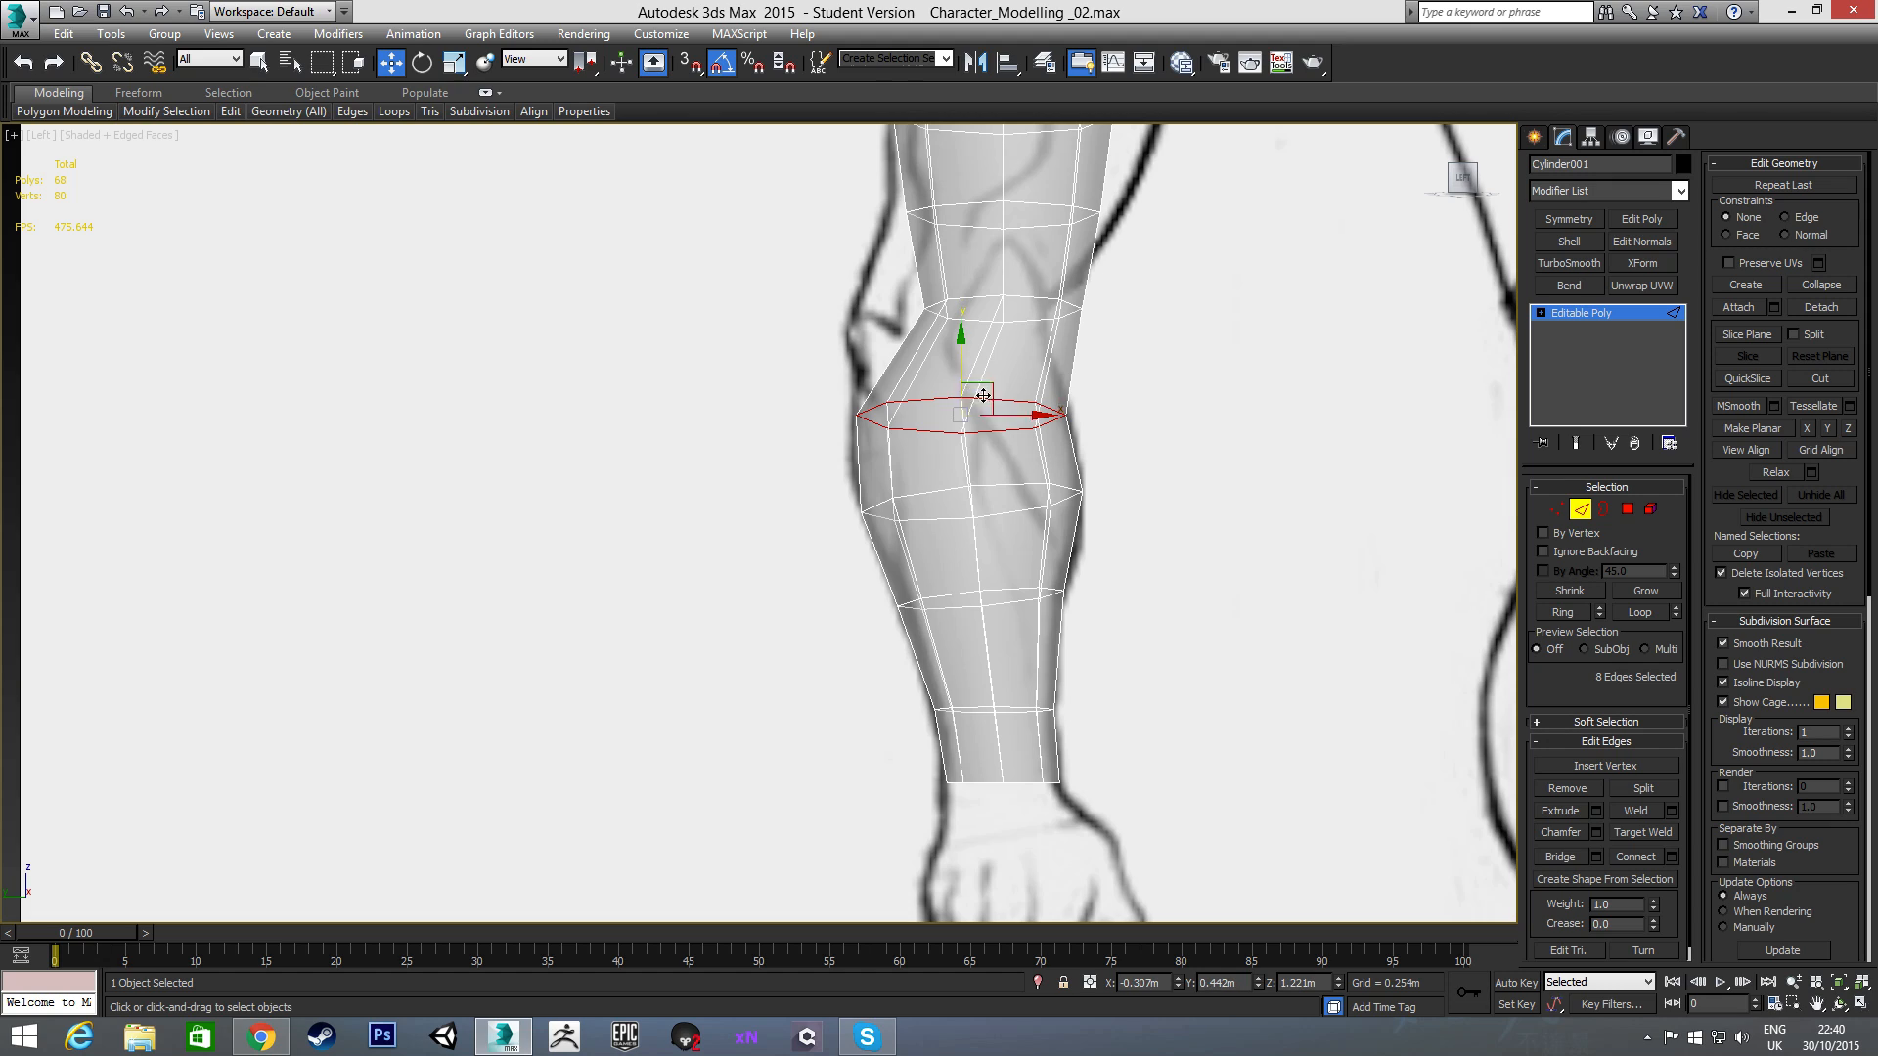
drag(1021, 418, 1019, 416)
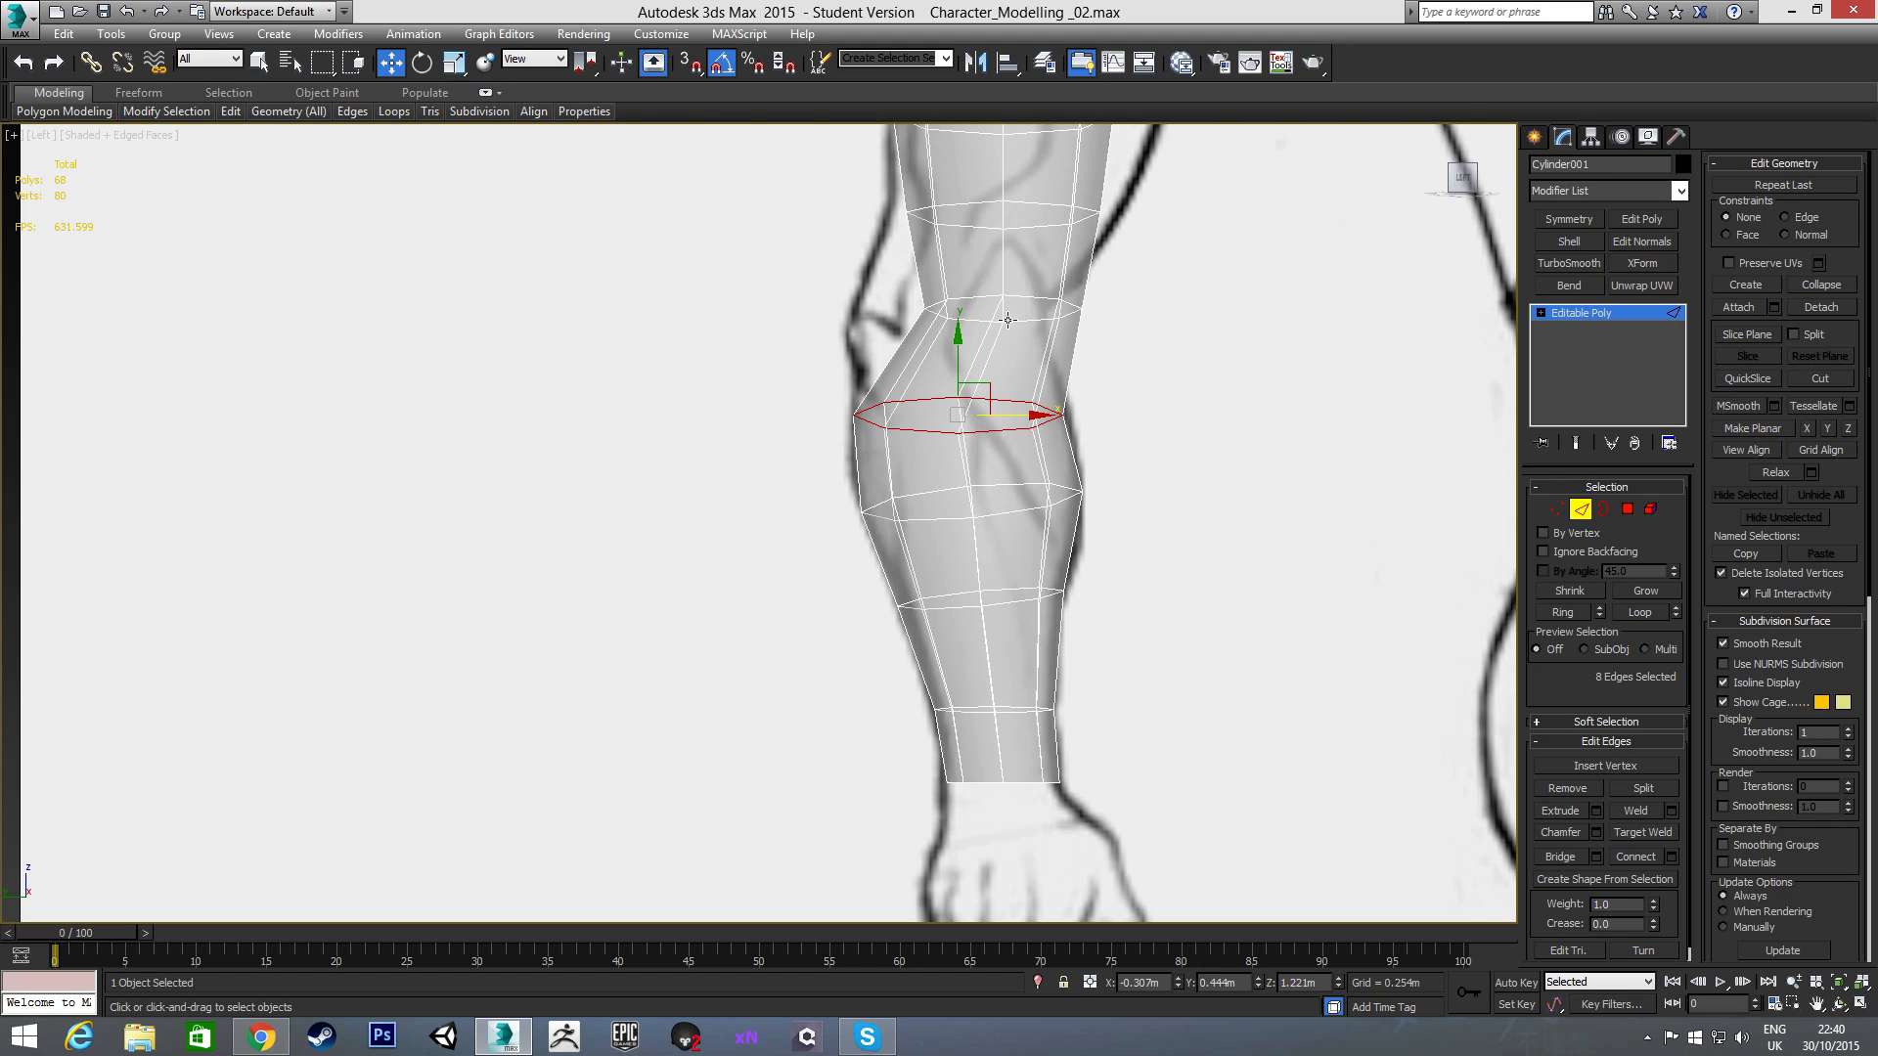
- Shift the elbow loop about 0.032 m toward the back of the arm, tilt it, lower it slightly and widen it to fit the drawn elbow
mouse_move(1008, 319)
mouse_down()
mouse_move(966, 313)
mouse_move(1004, 316)
mouse_up()
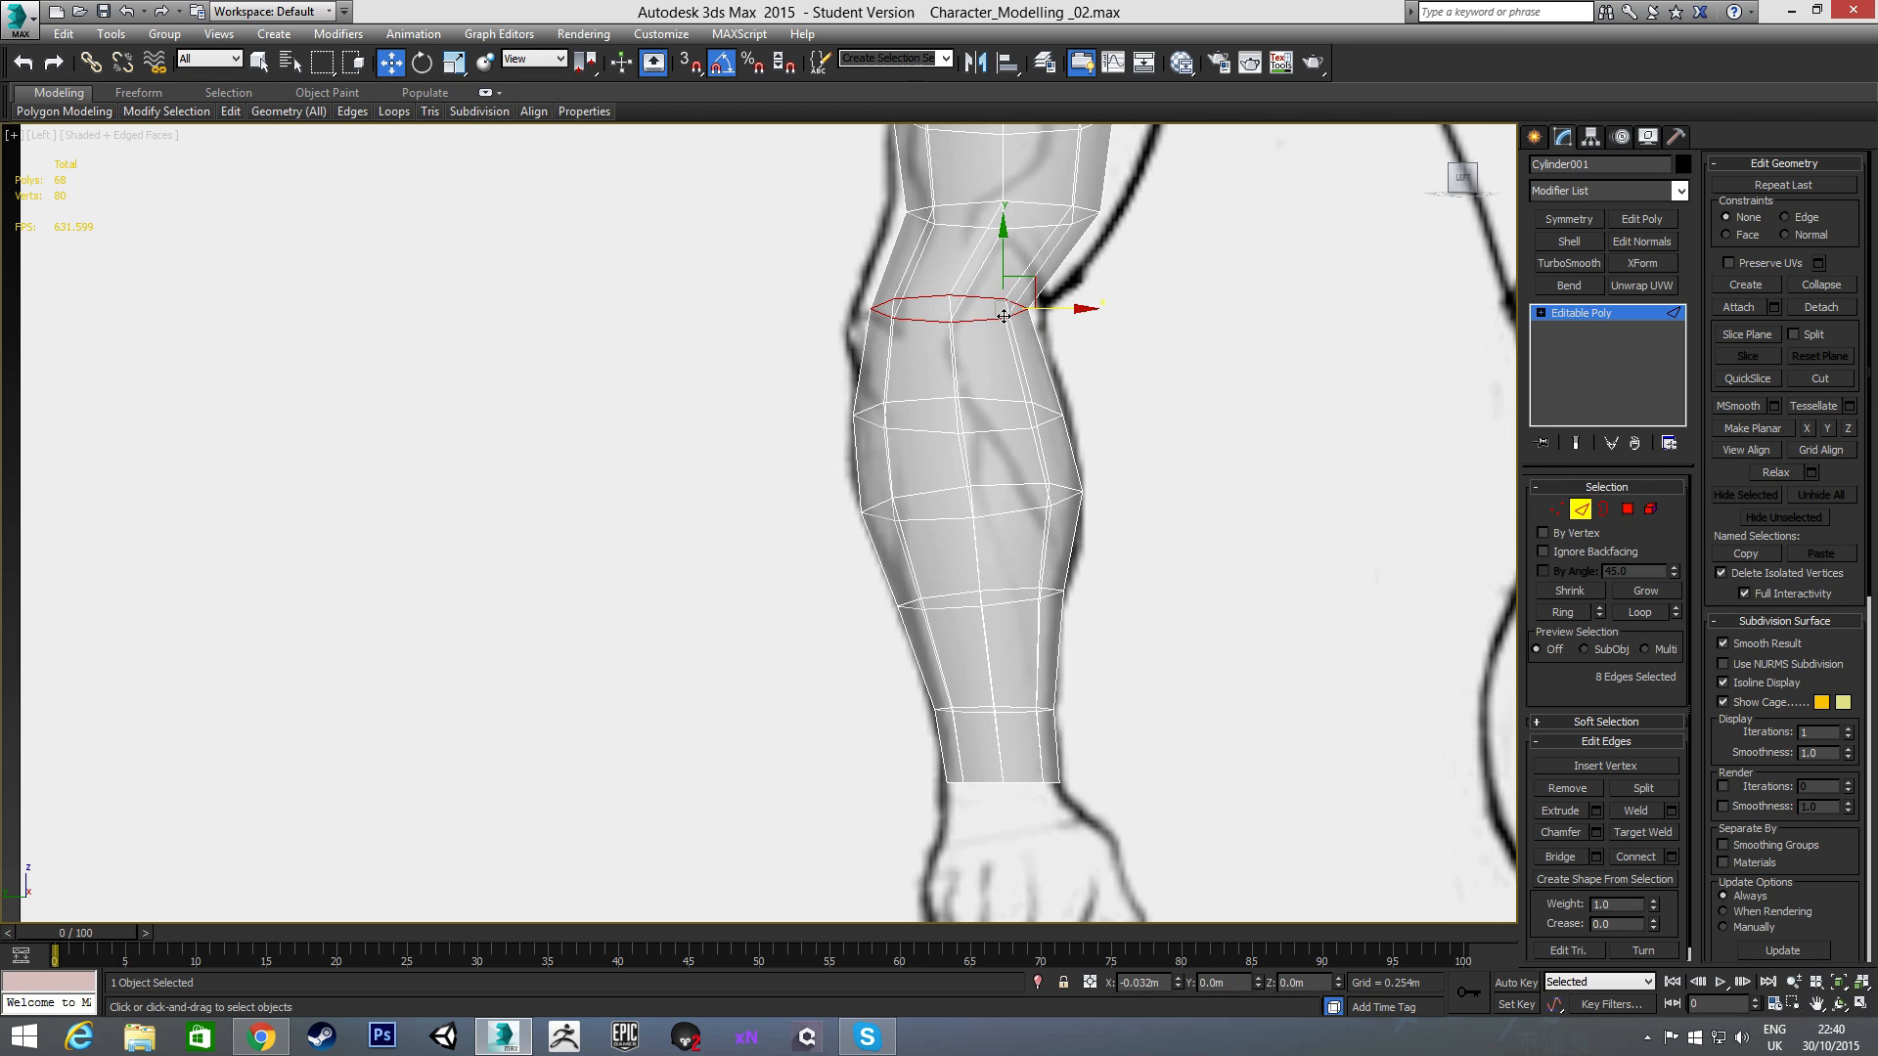
key(e)
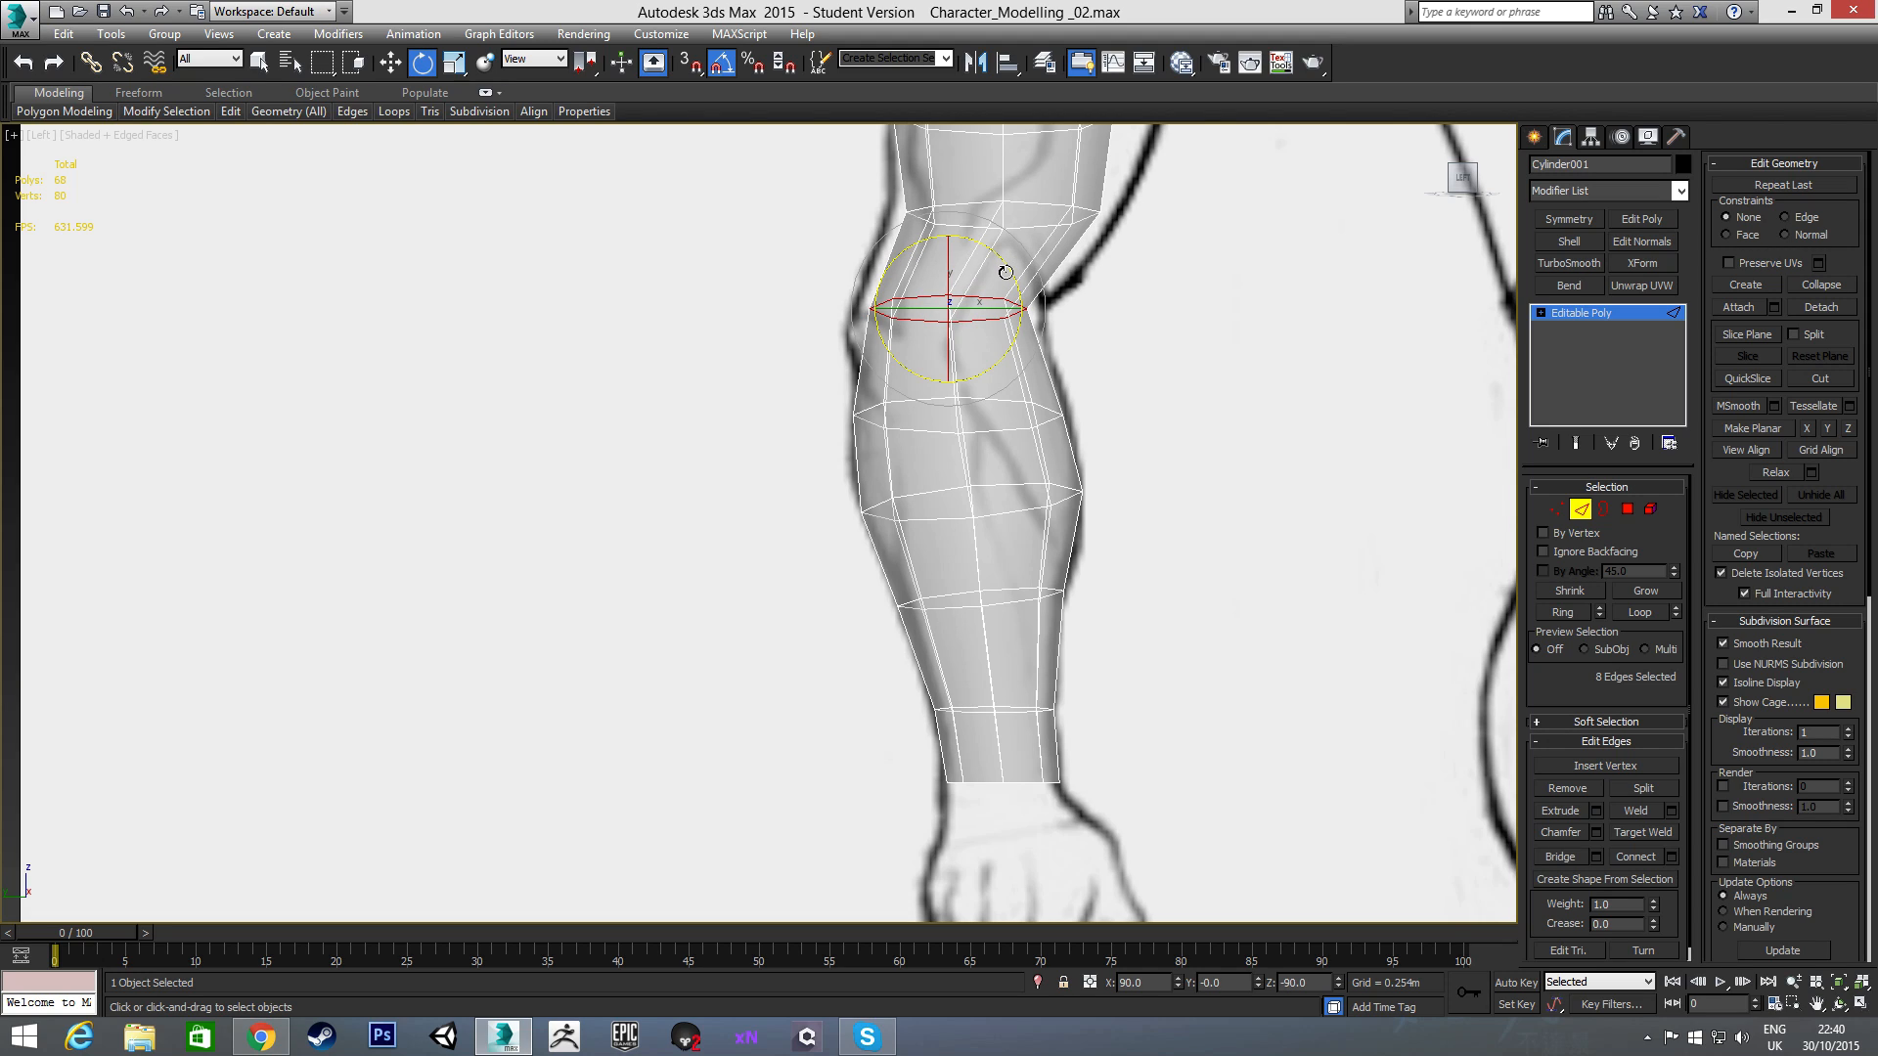
drag(1006, 263, 987, 362)
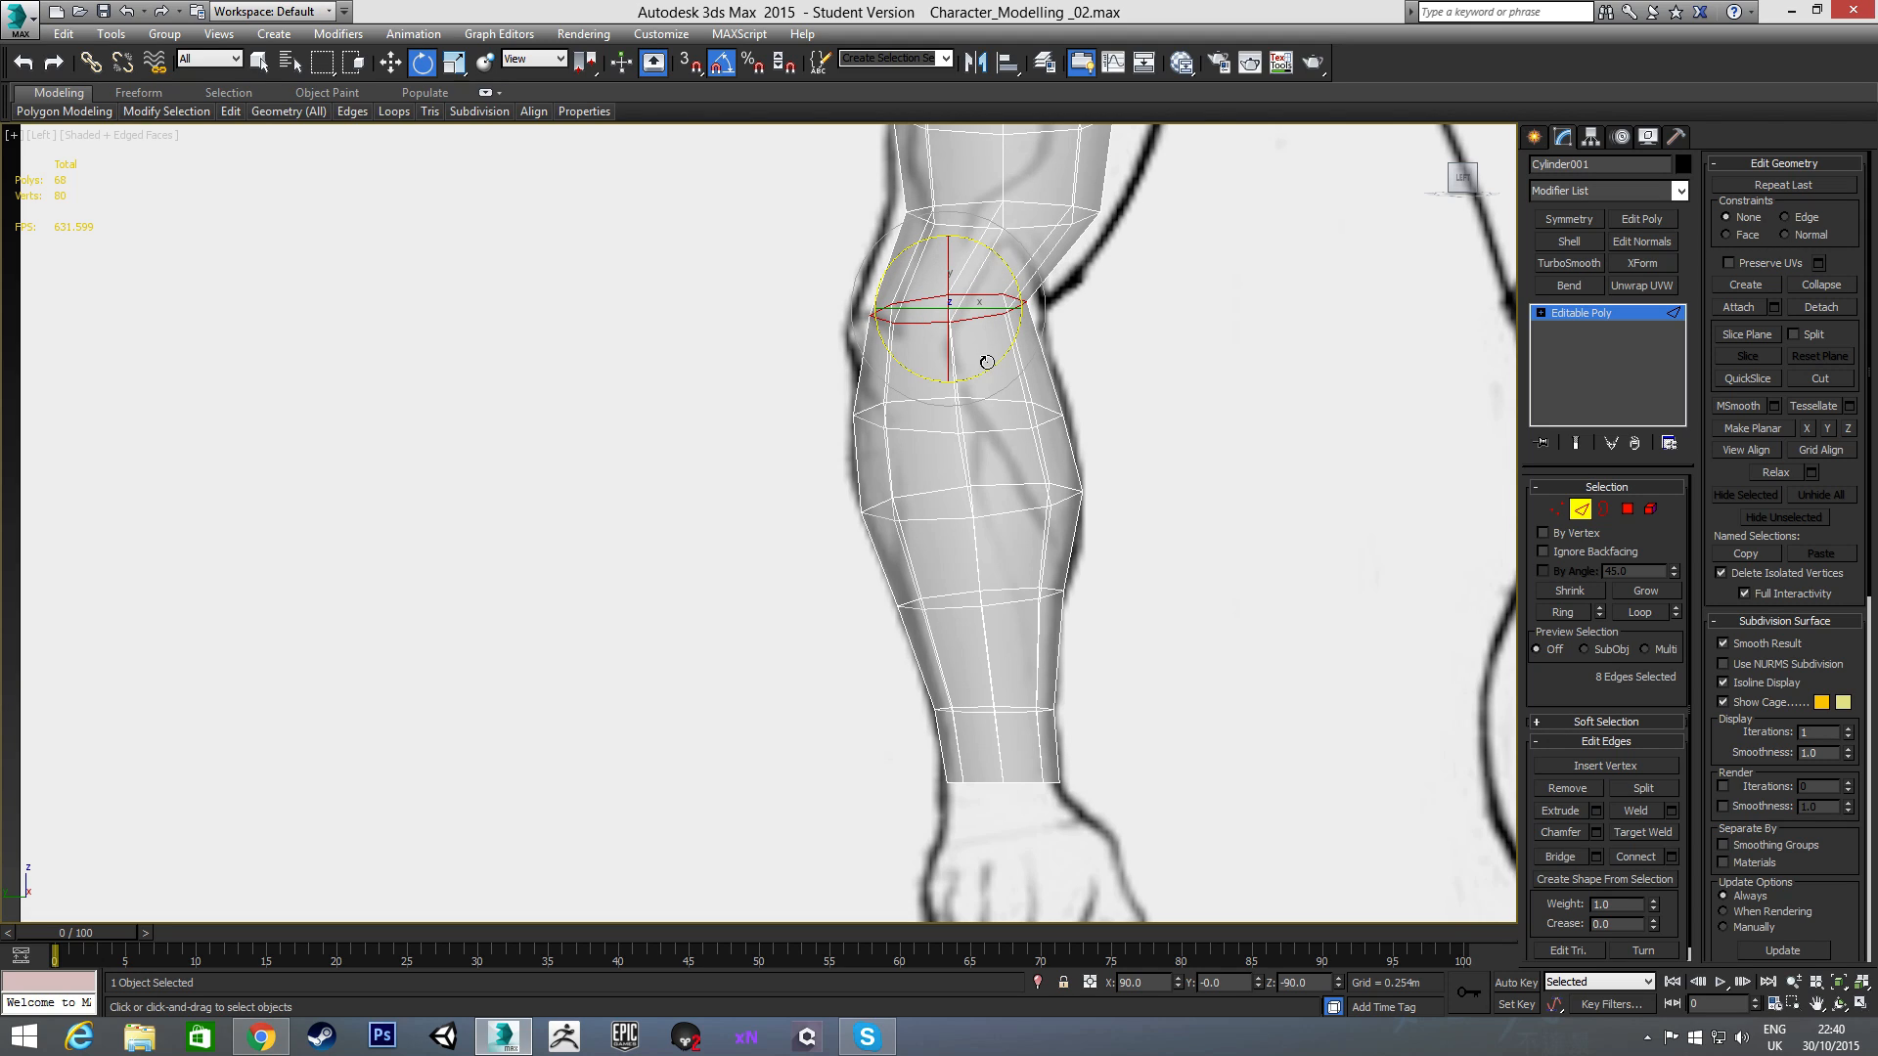
key(w)
drag(978, 282, 1046, 325)
key(r)
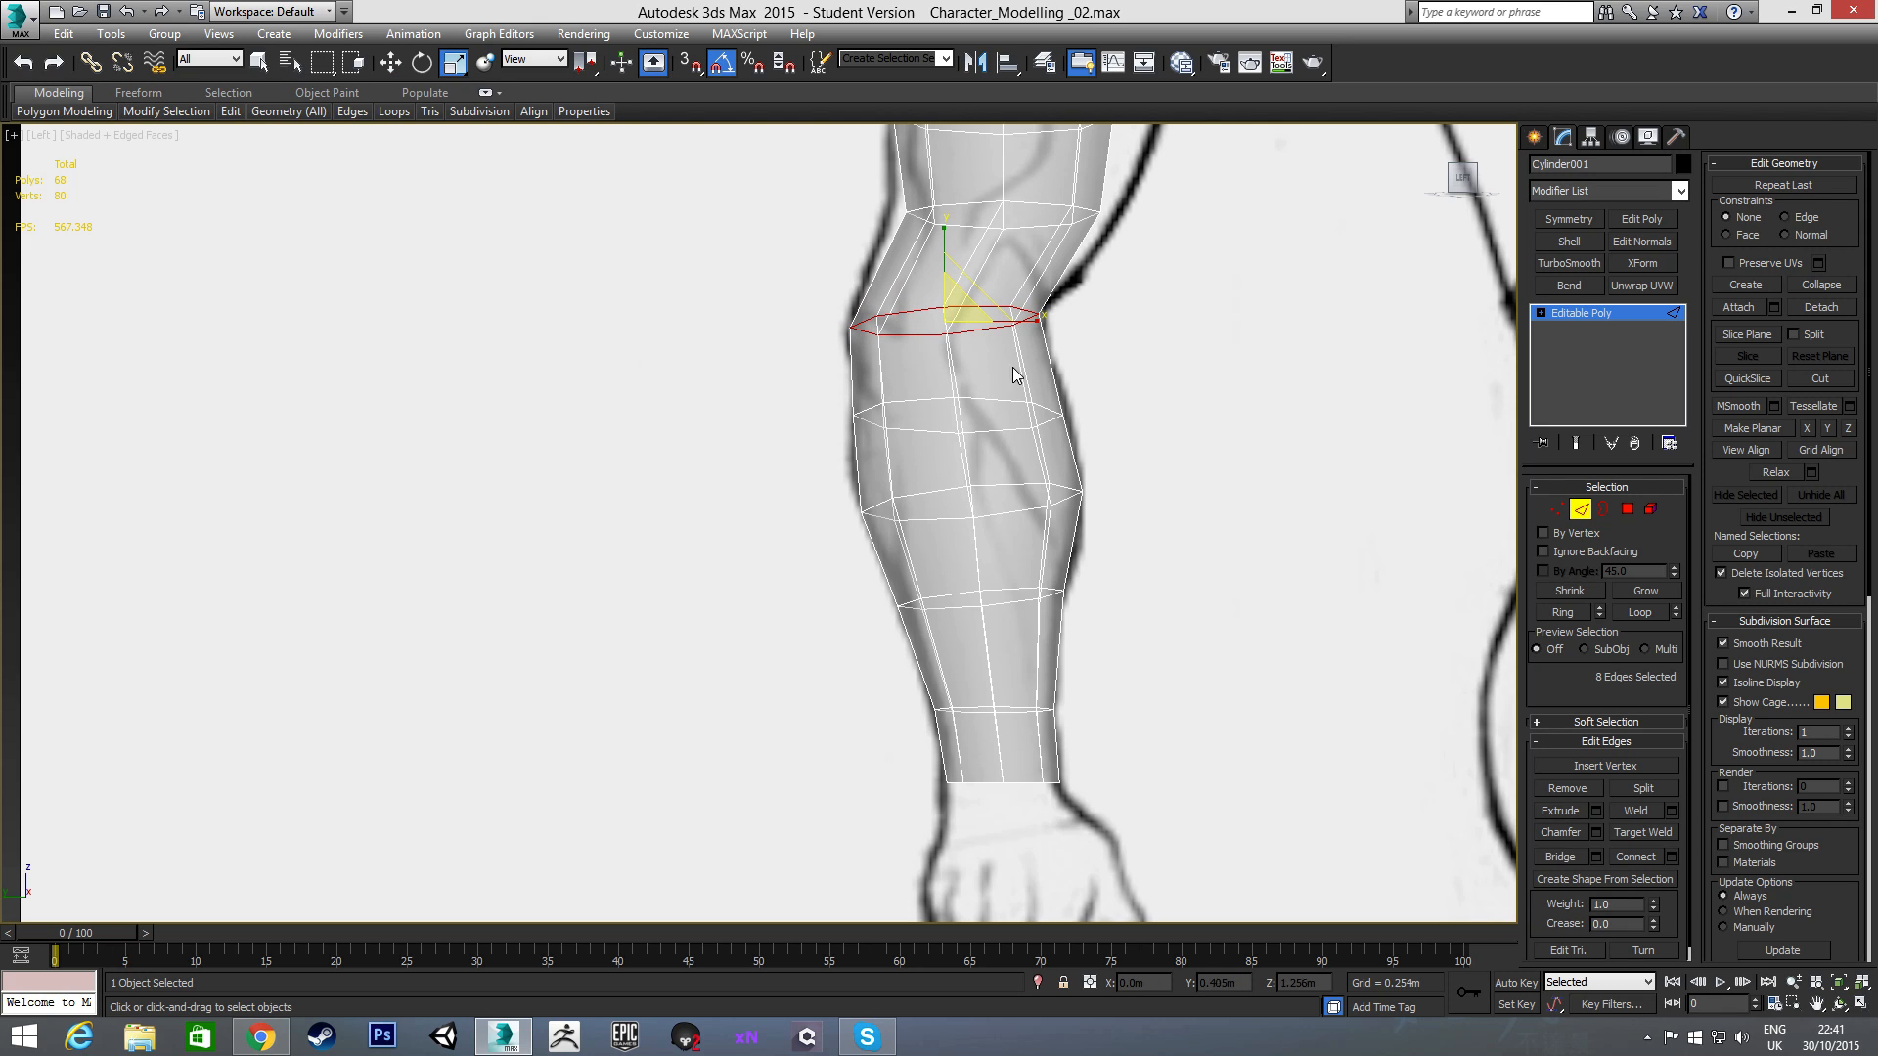
- Widen the loop just below the elbow slightly to reach both sides of the forearm outline
double_click(910, 403)
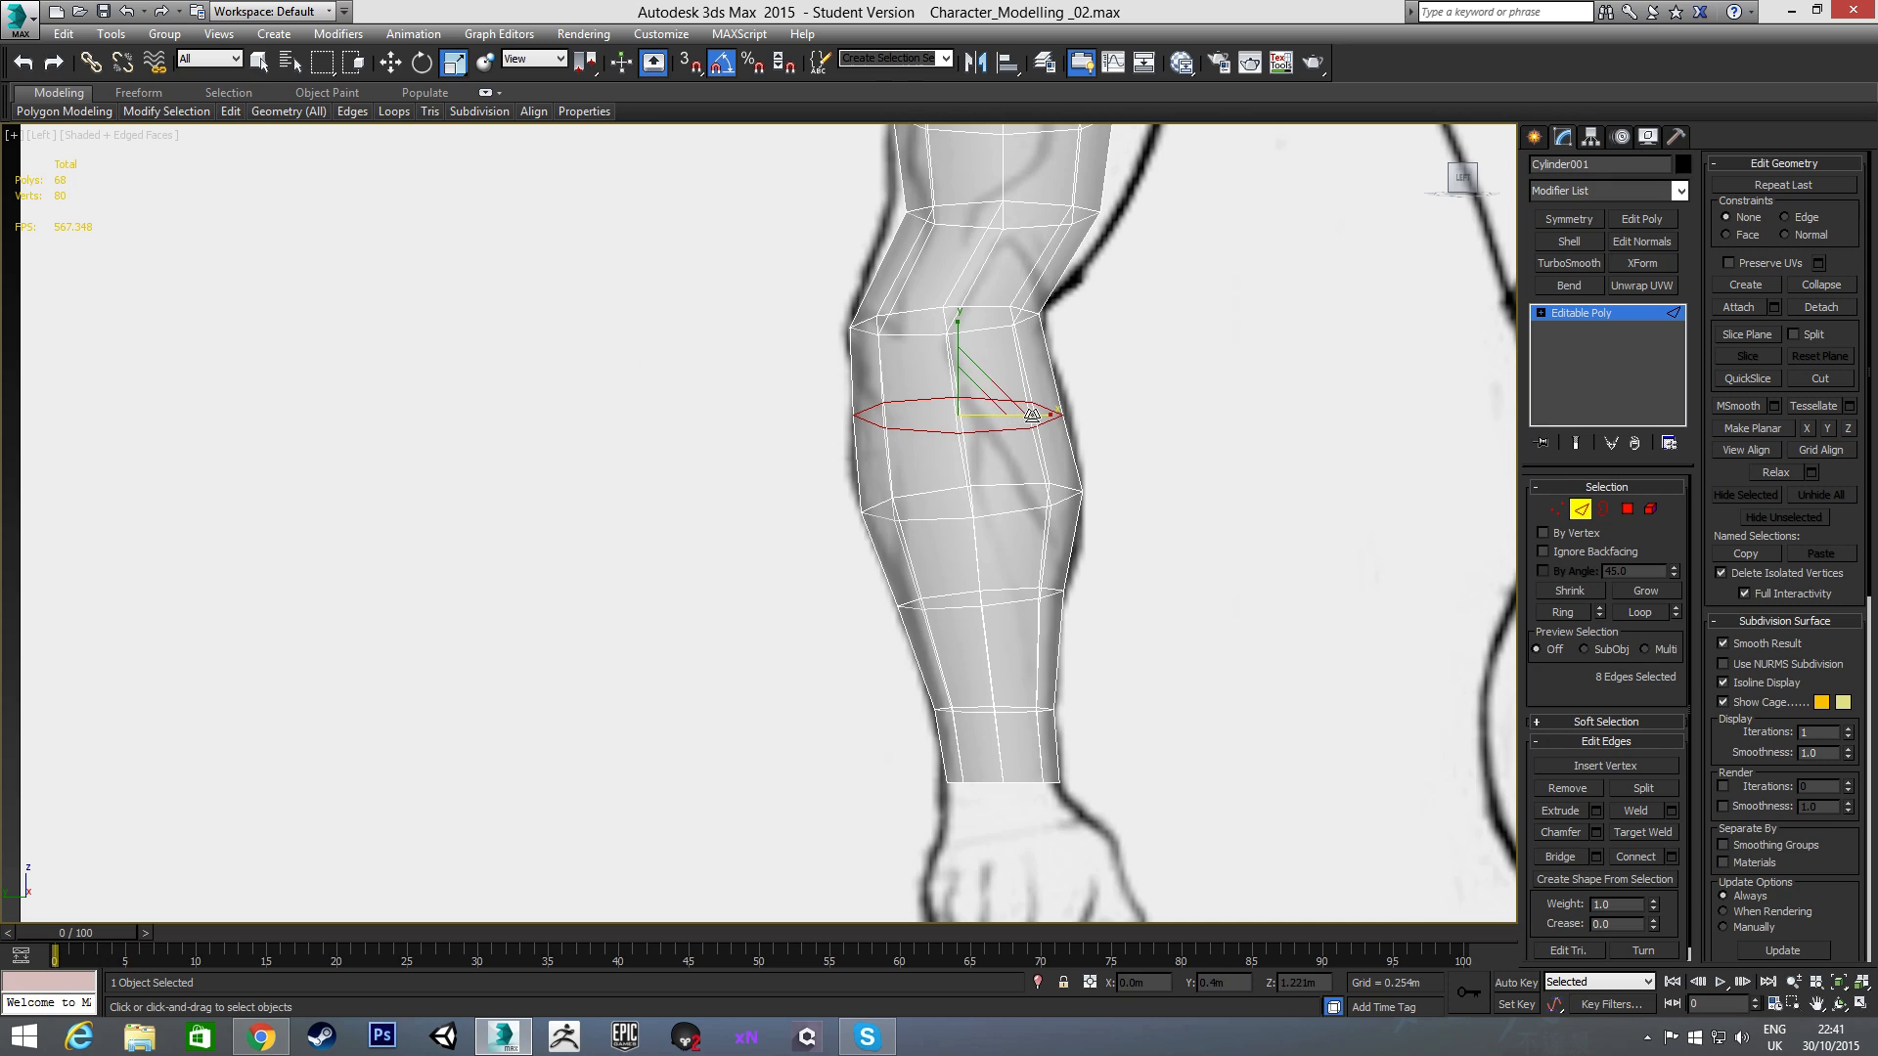
drag(1038, 415, 1042, 414)
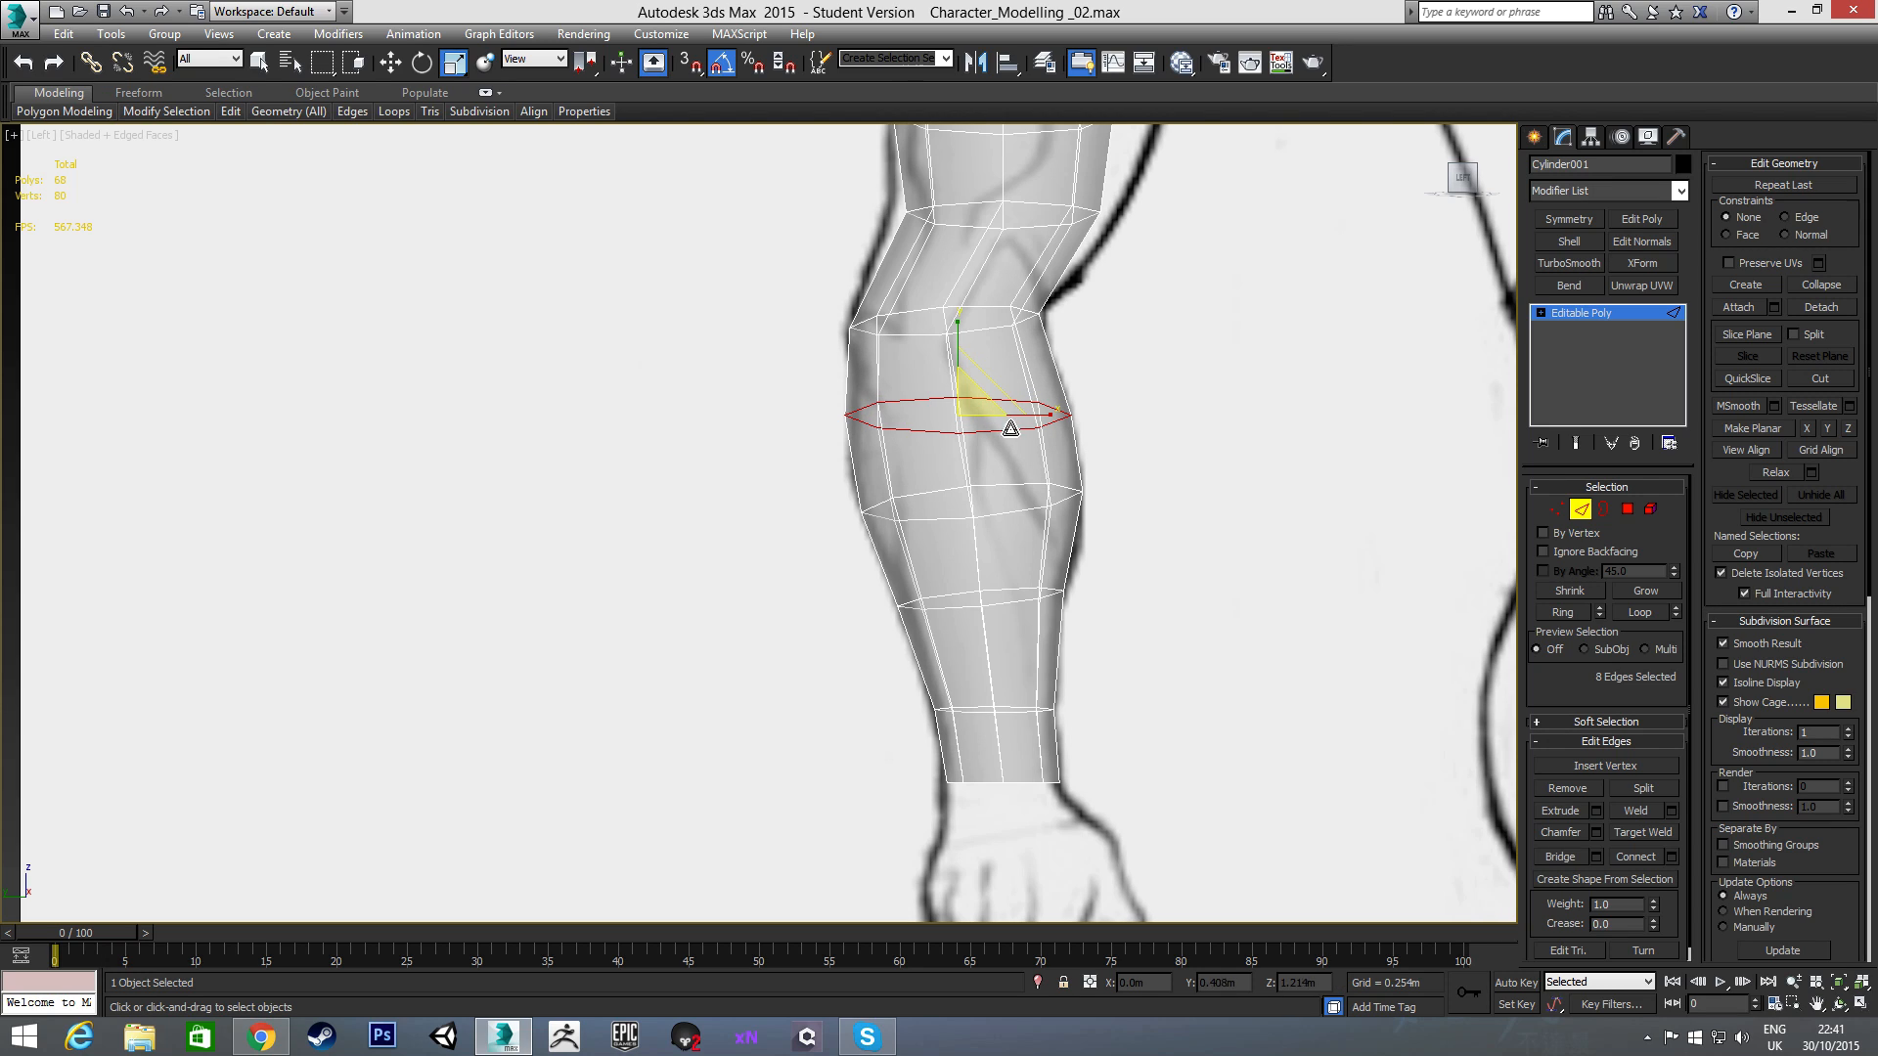
- Tilt the loop just below the elbow slightly so its front side sits higher, and clear the edge selection
middle_drag(886, 376, 885, 426)
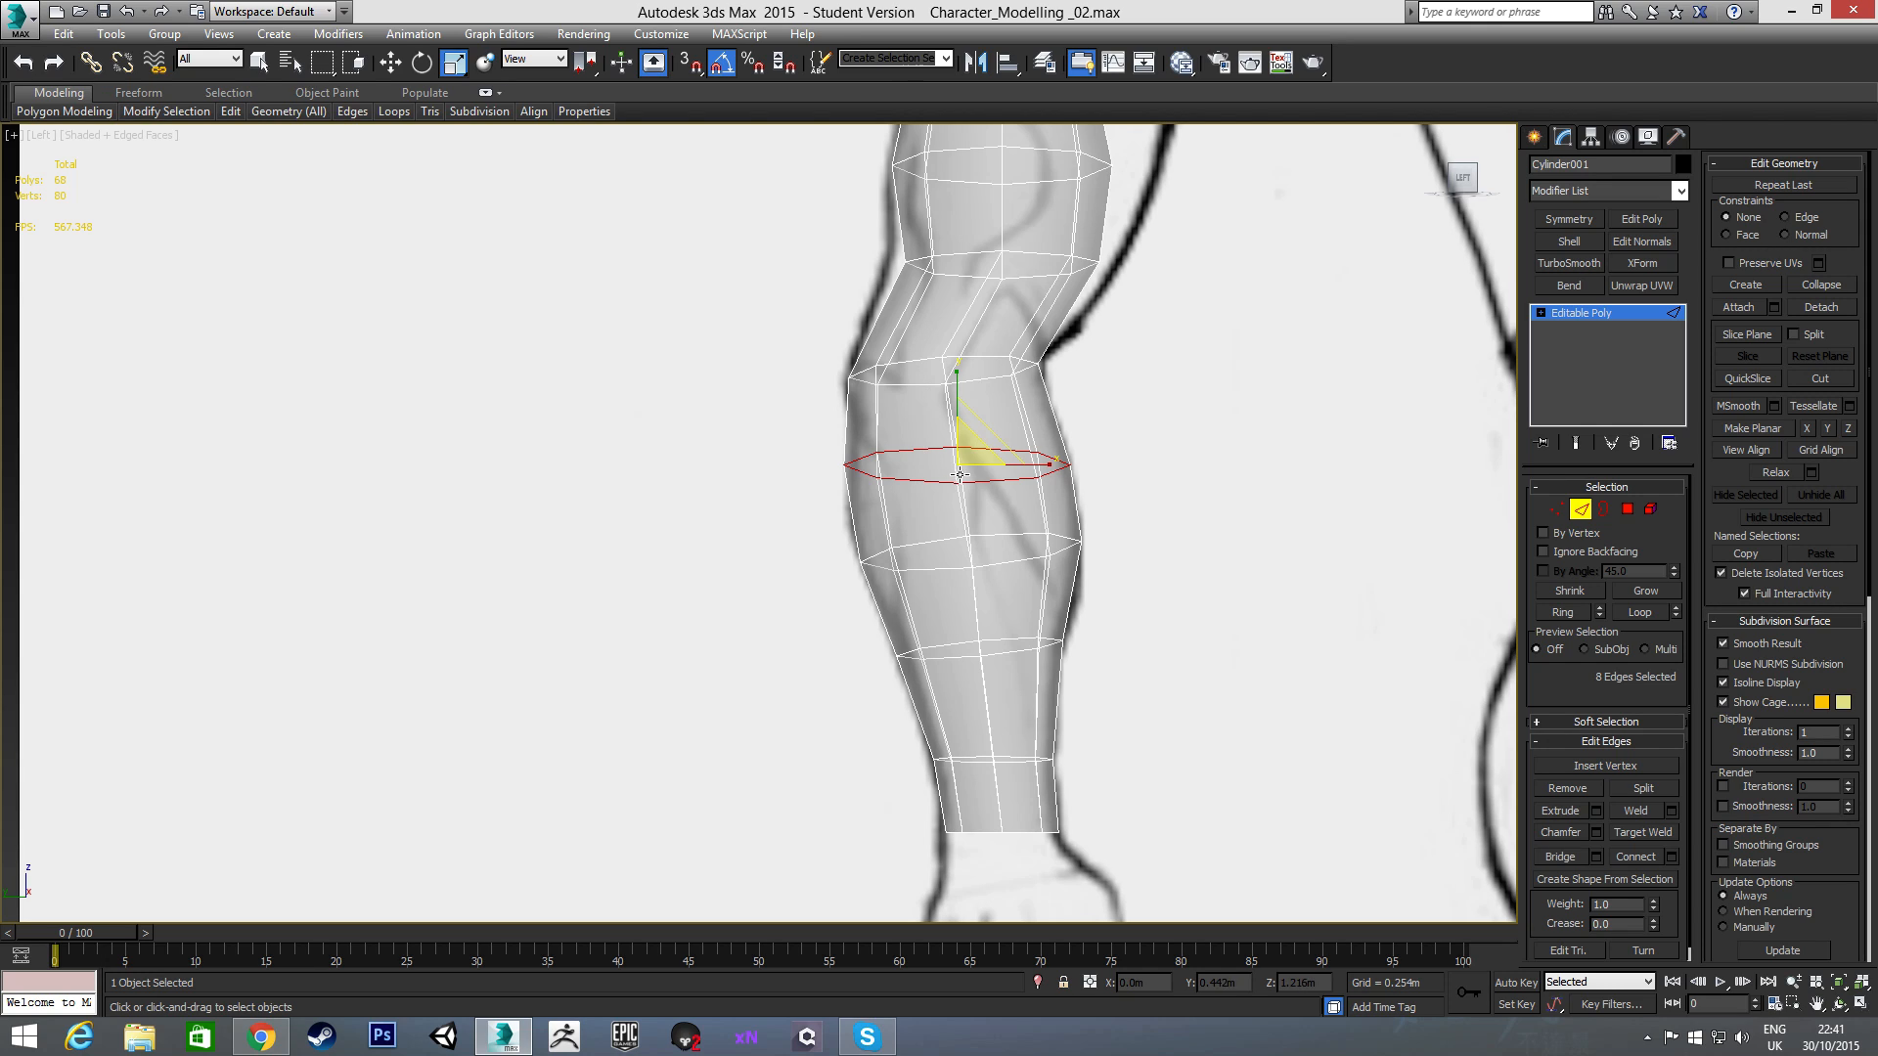
key(e)
drag(1017, 423, 1011, 420)
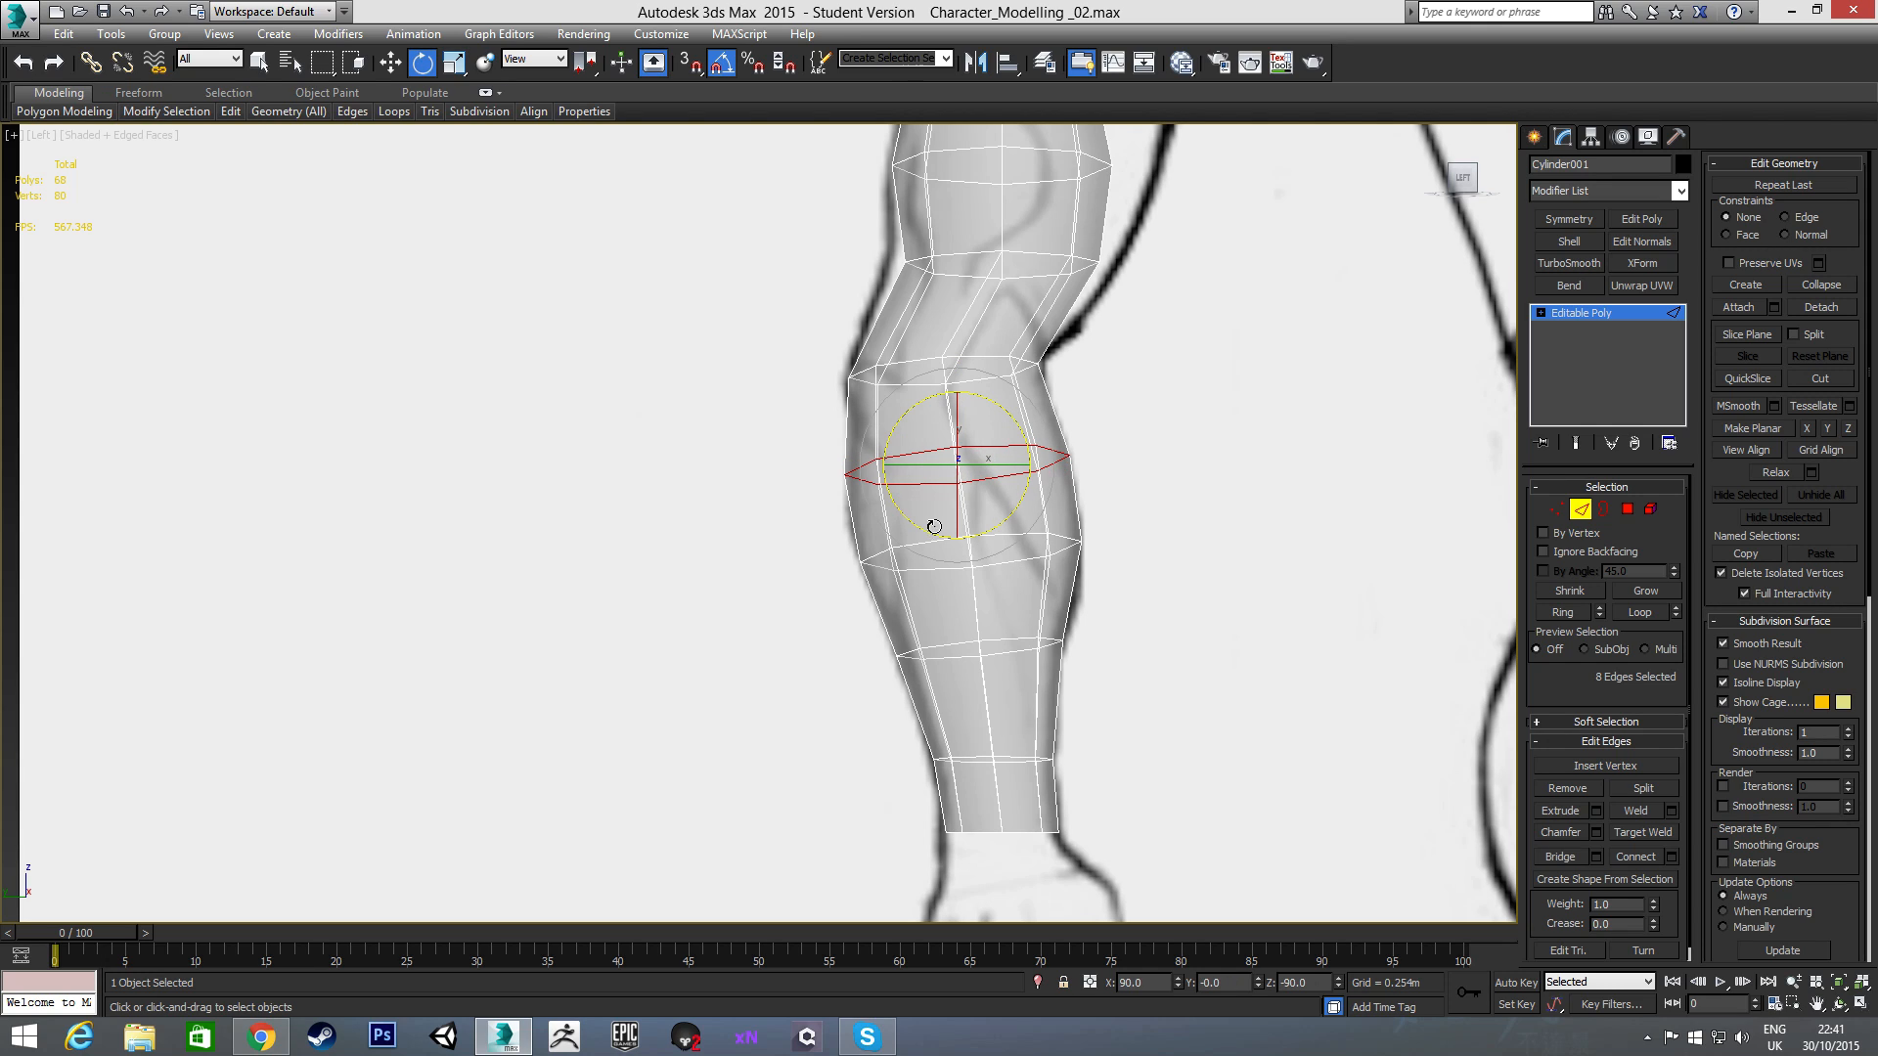
click(710, 630)
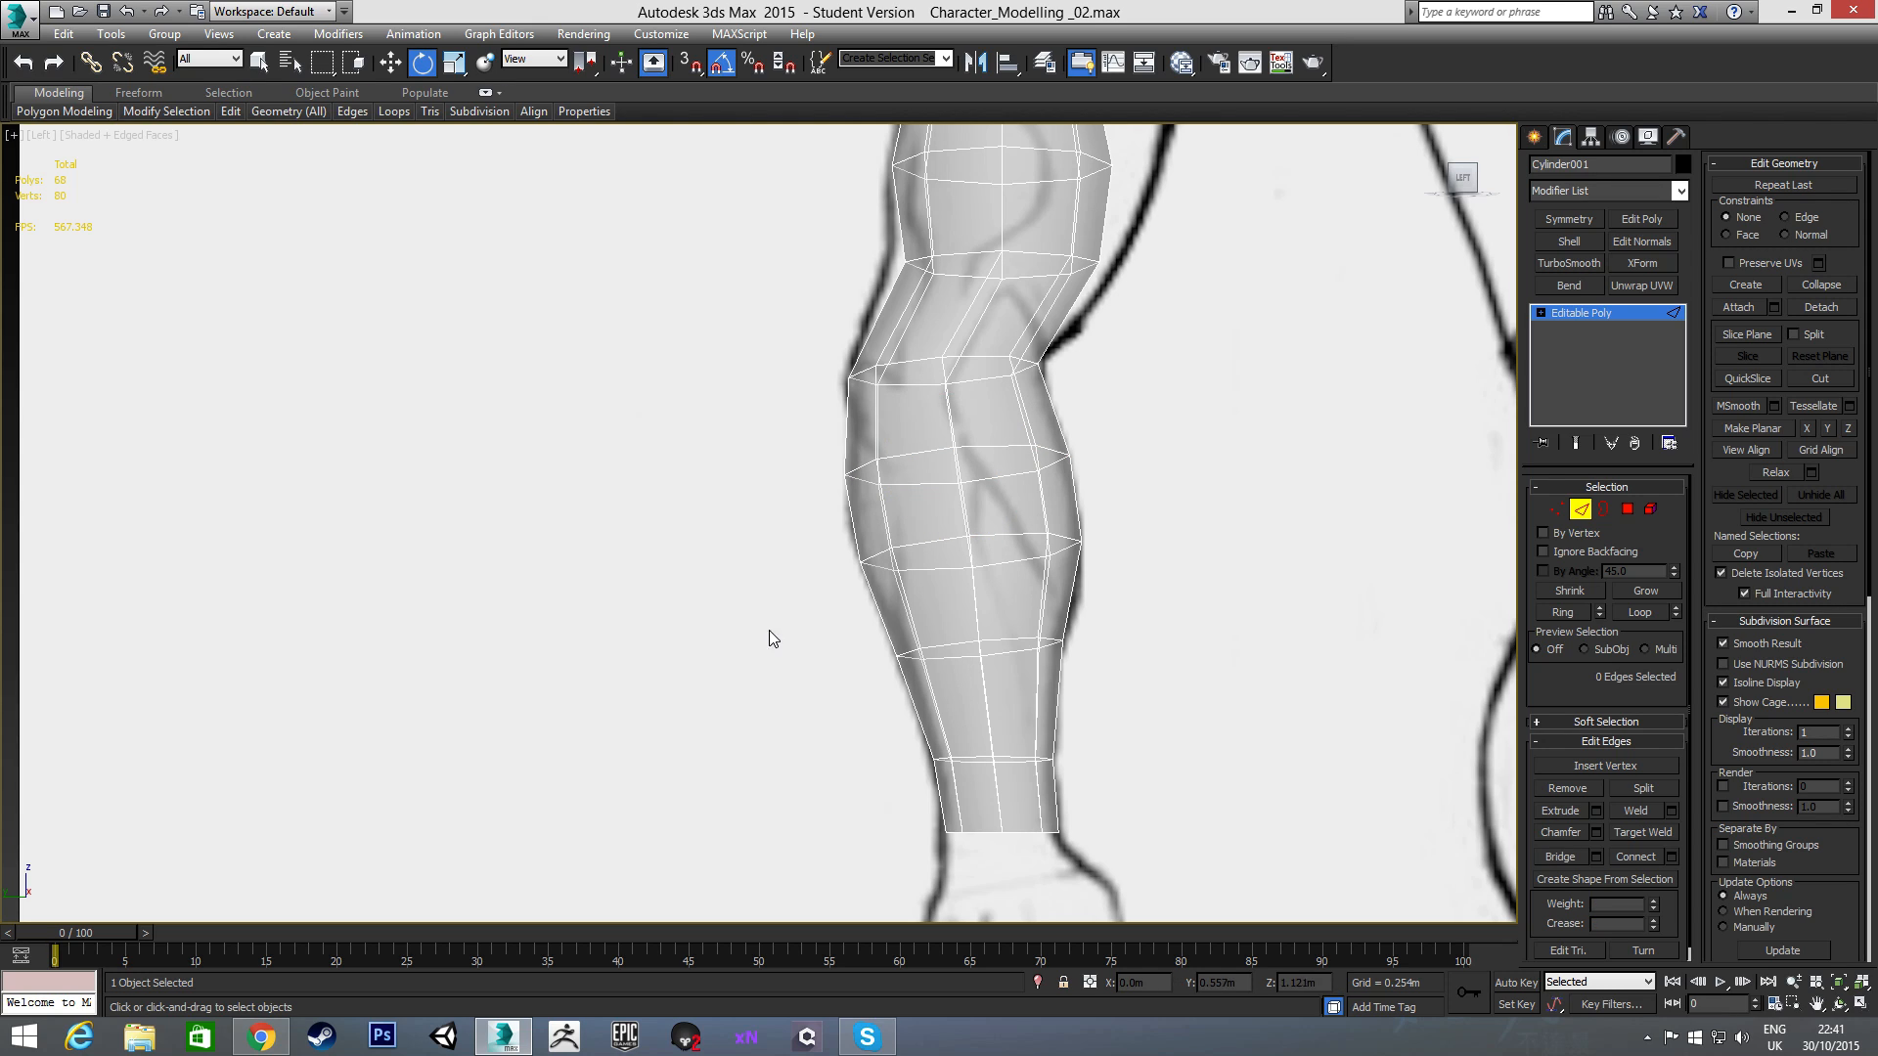
- Tilt the loop just above the elbow slightly so its front side sits lower than its back side
middle_drag(1021, 290, 947, 418)
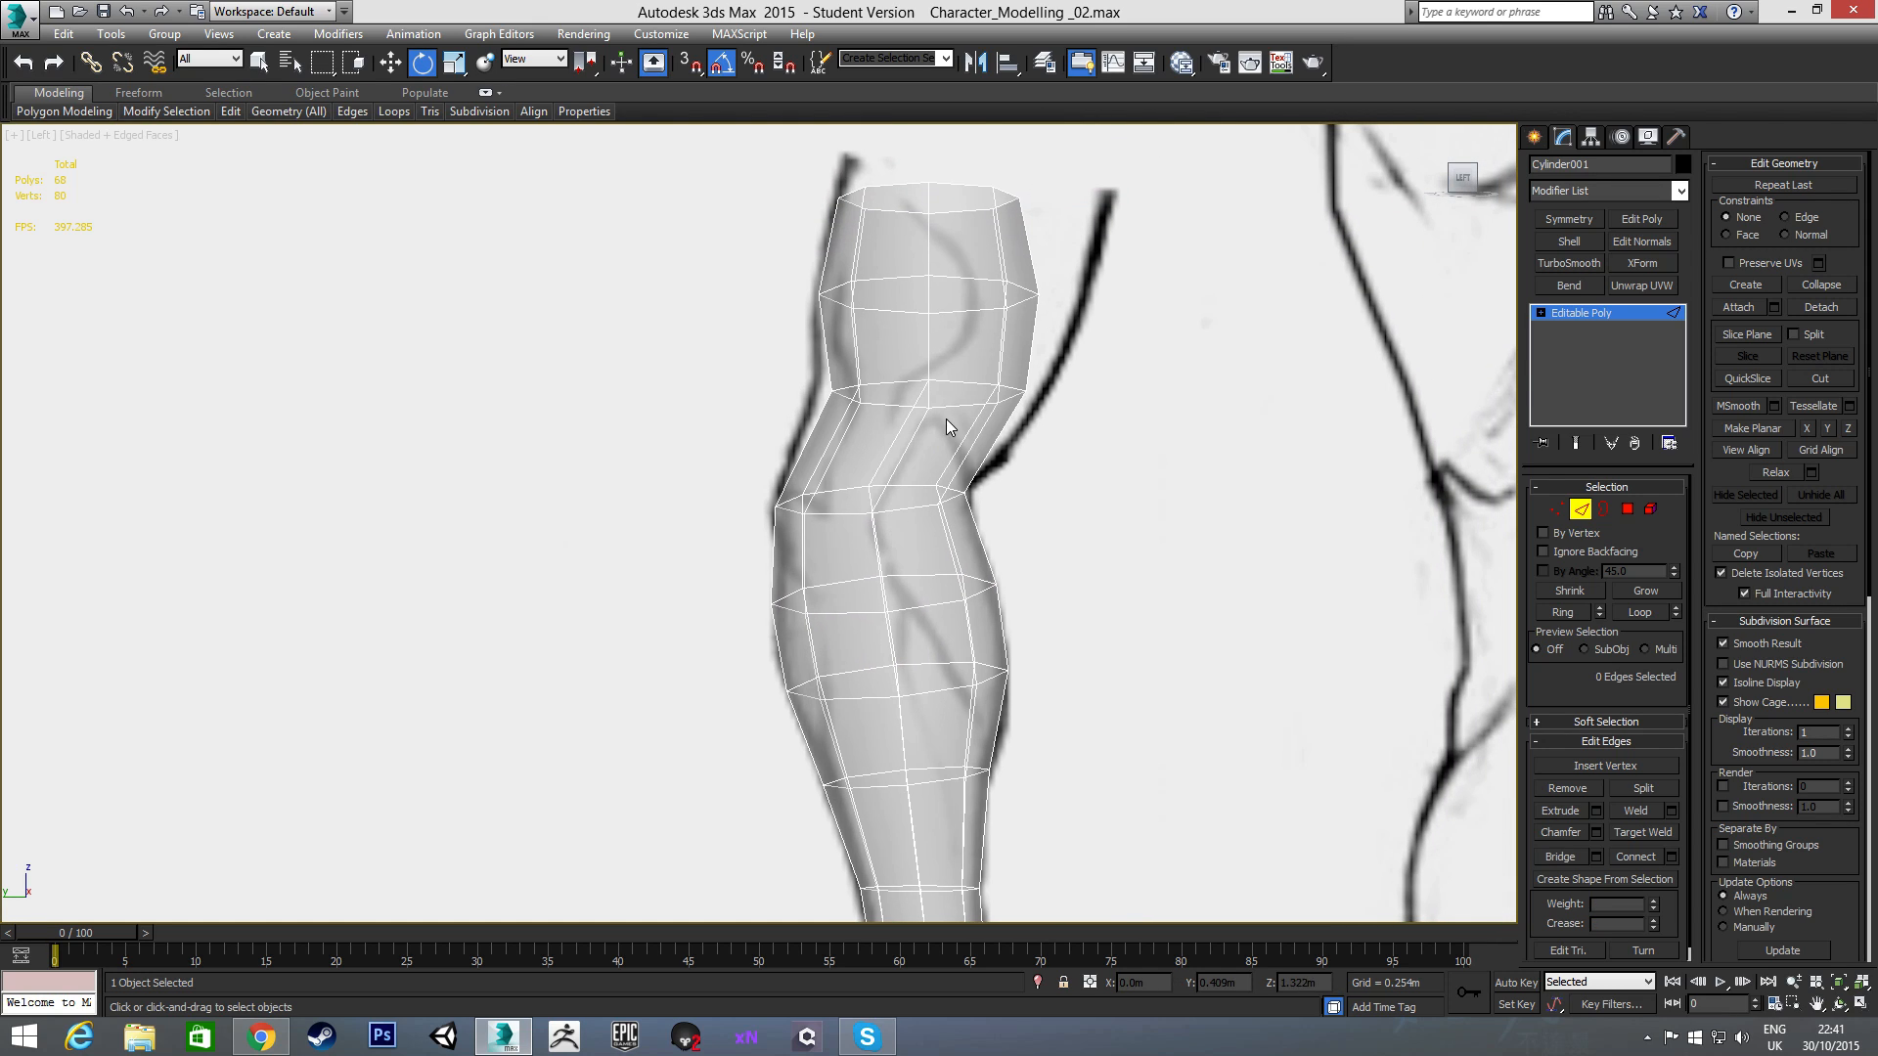
double_click(960, 386)
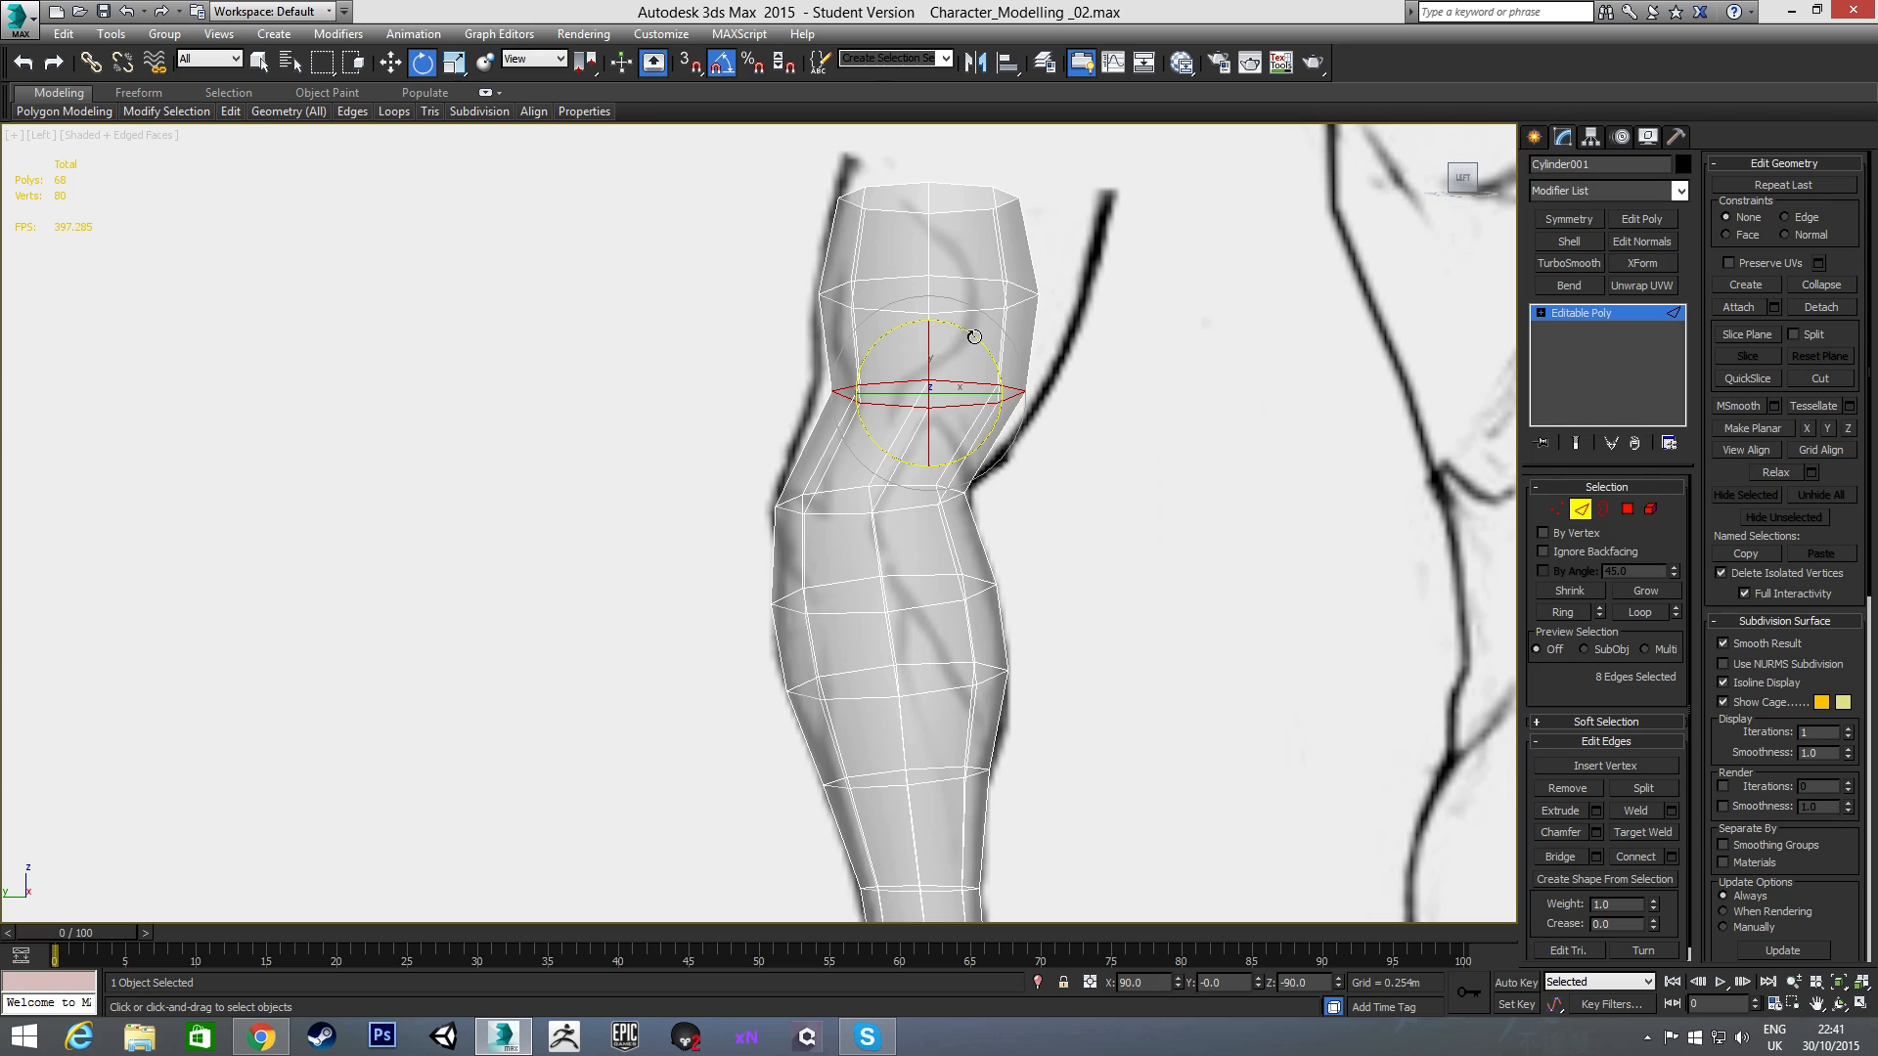
drag(974, 337, 972, 342)
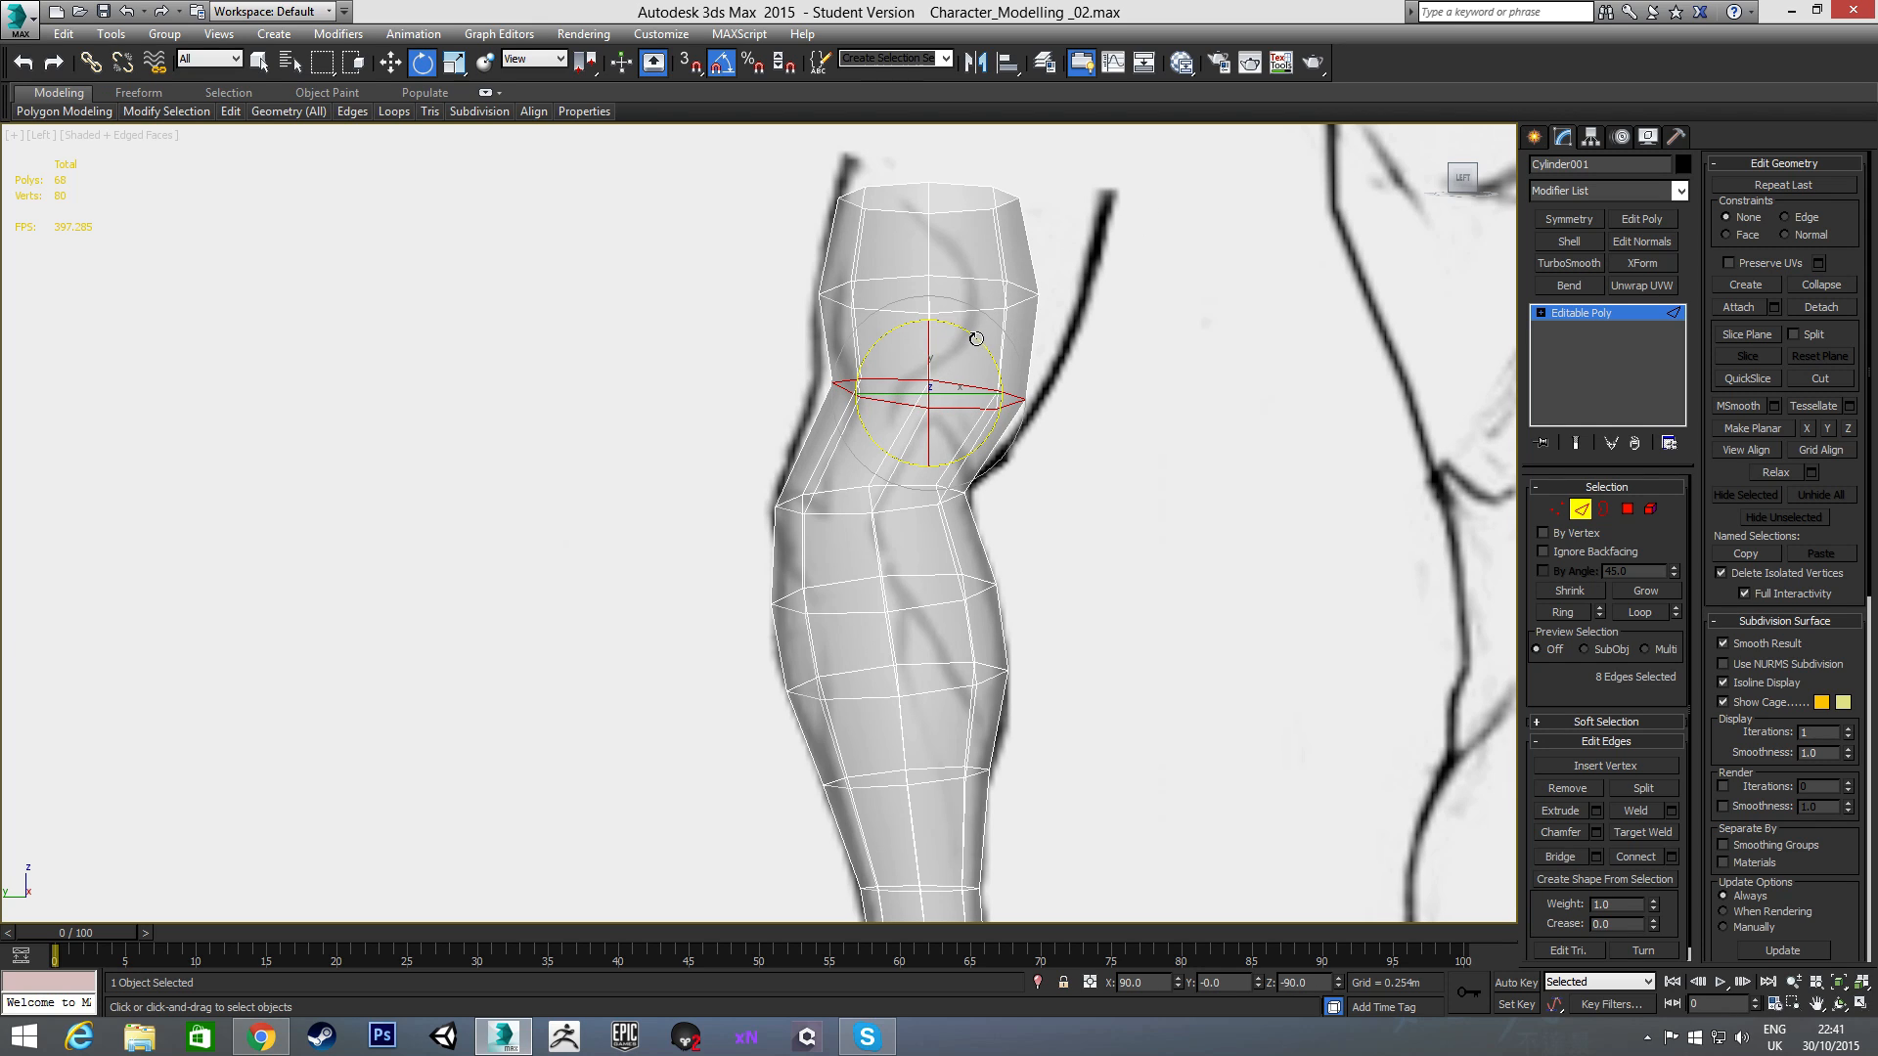
drag(977, 338, 952, 305)
key(ctrl+z)
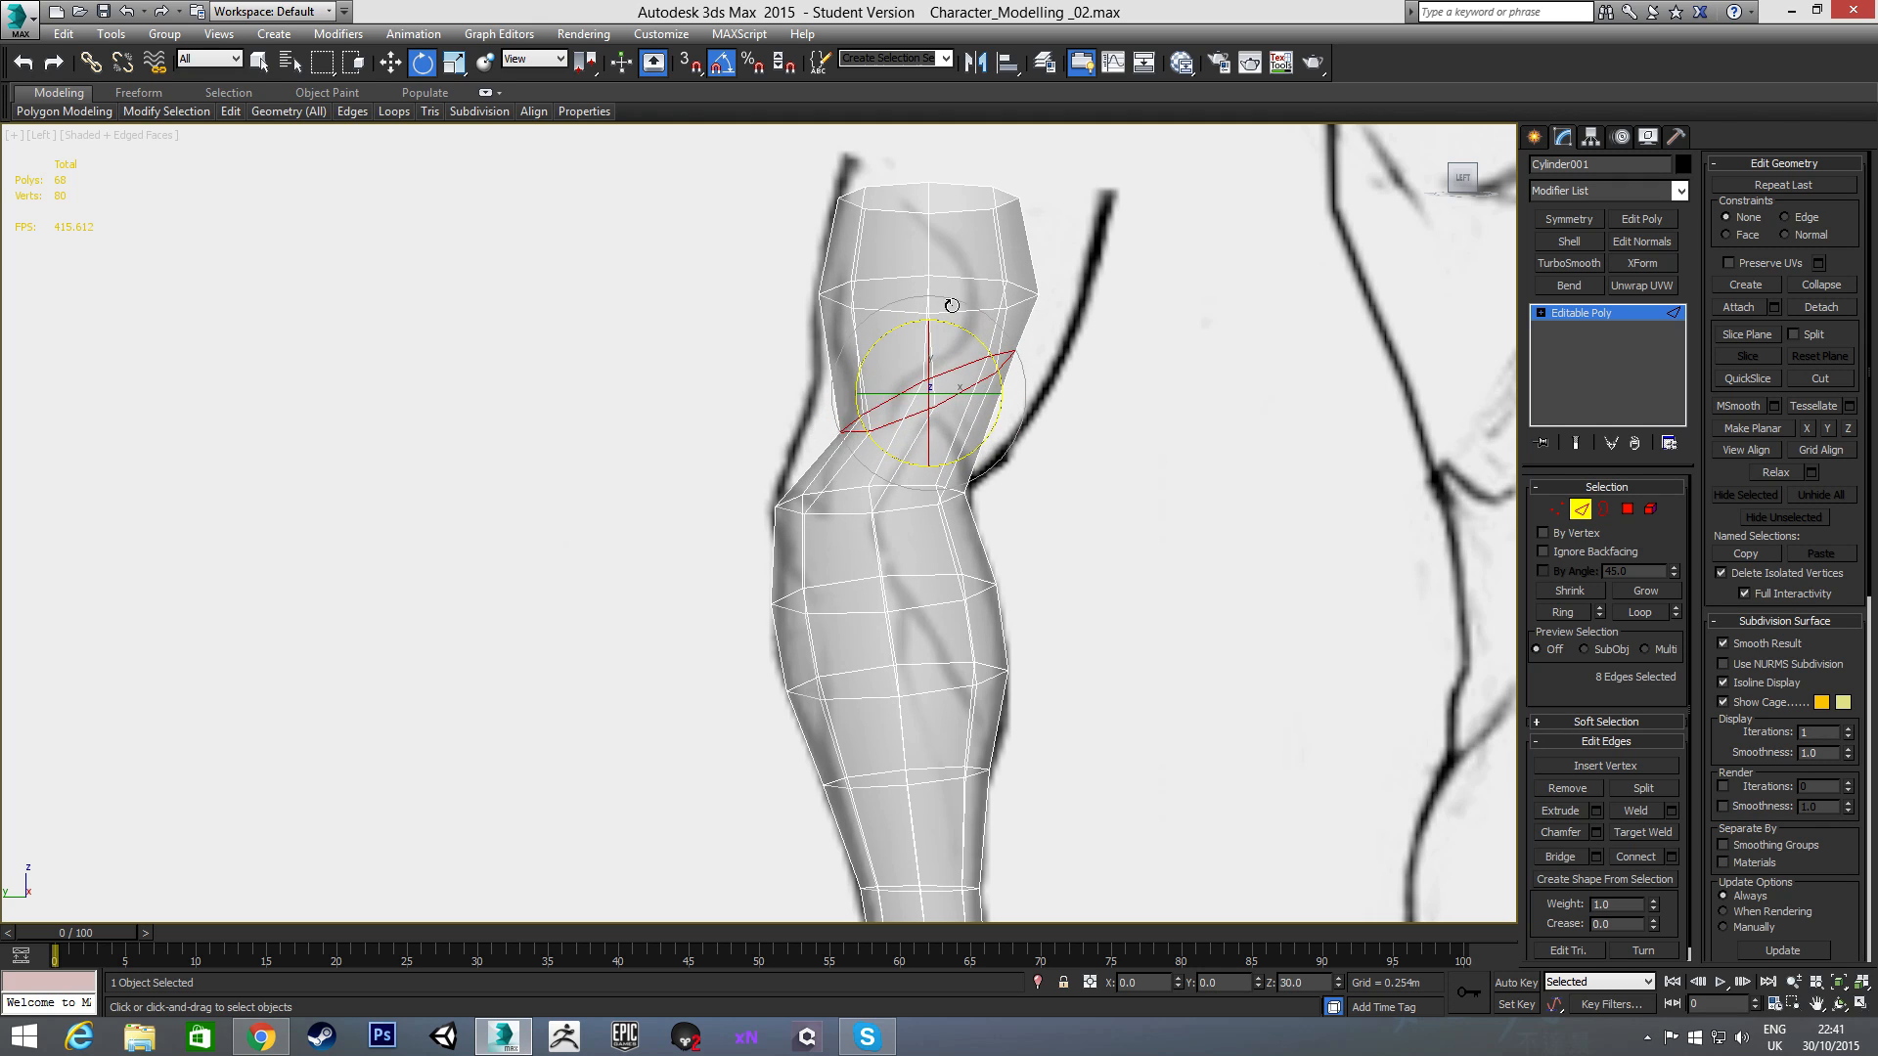
key(ctrl+z)
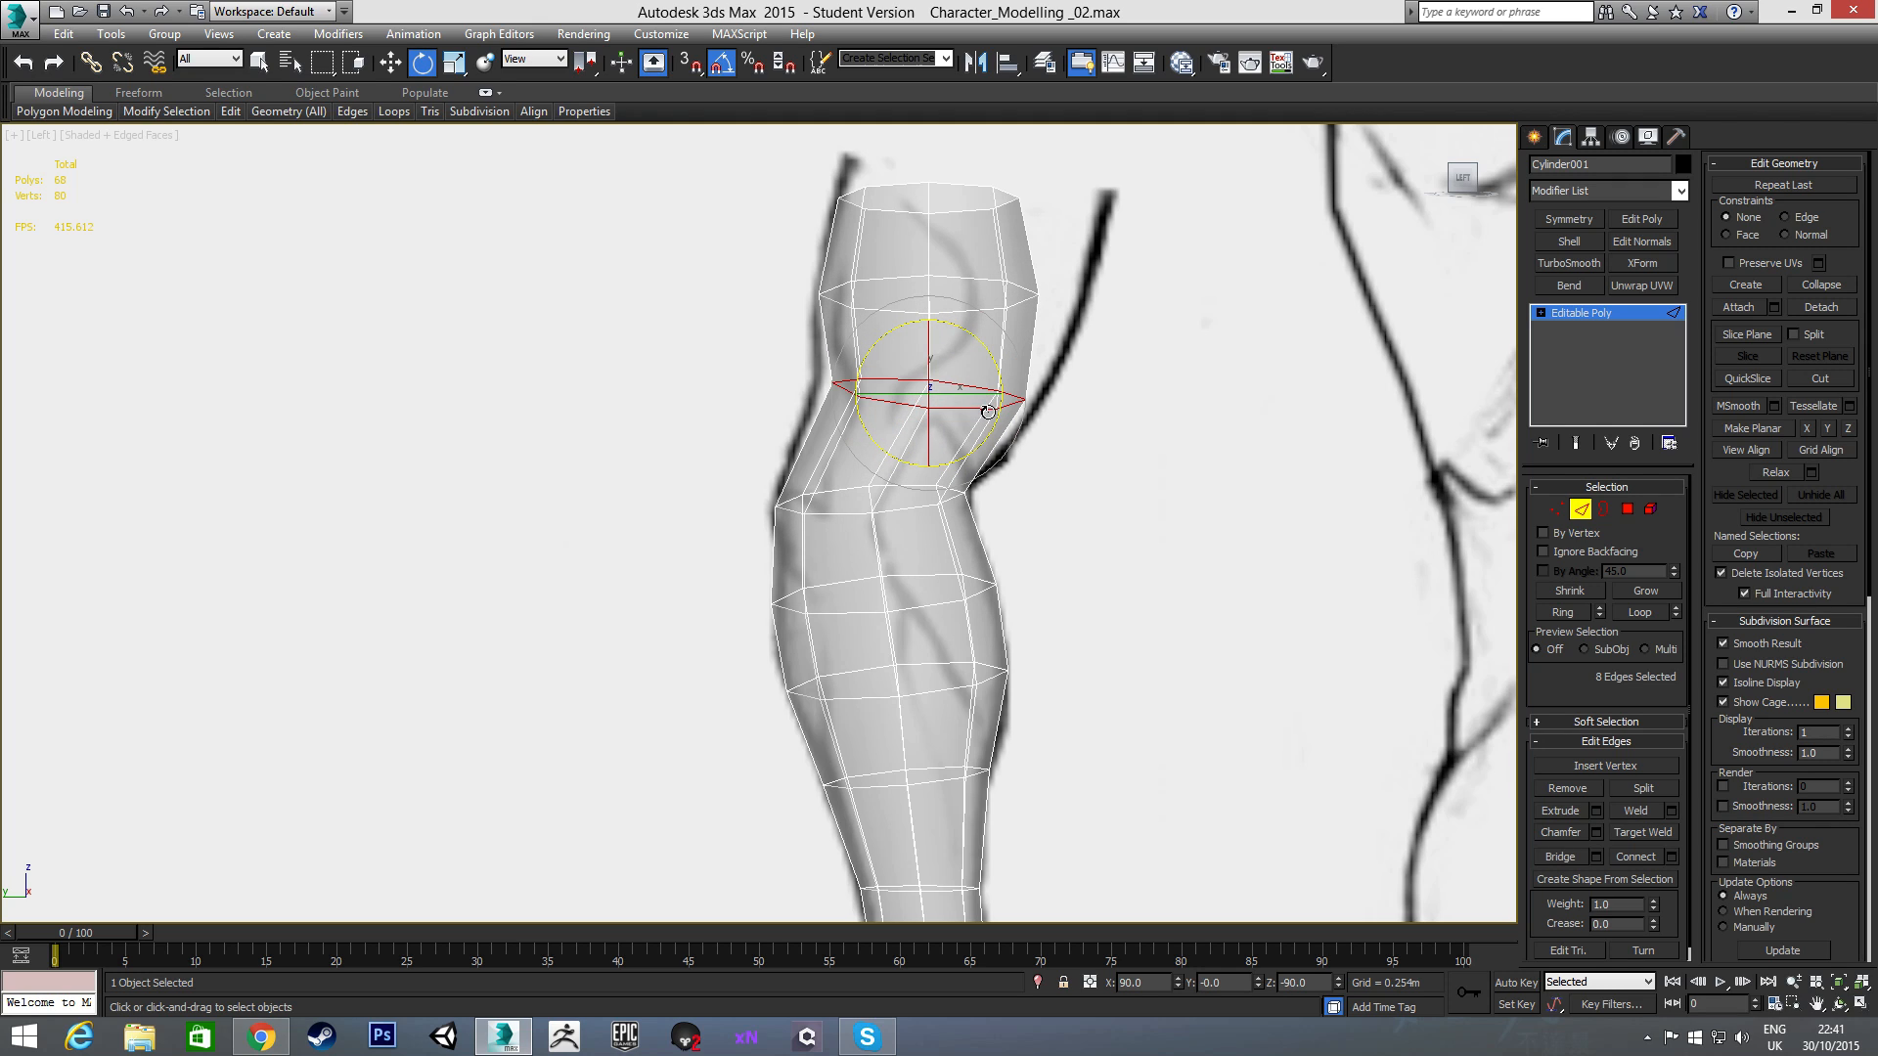
- Widen the loop above the elbow, and shift the next upper-arm loop toward the front and widen it to the drawn outline
key(r)
drag(1014, 398, 1055, 302)
key(w)
key(r)
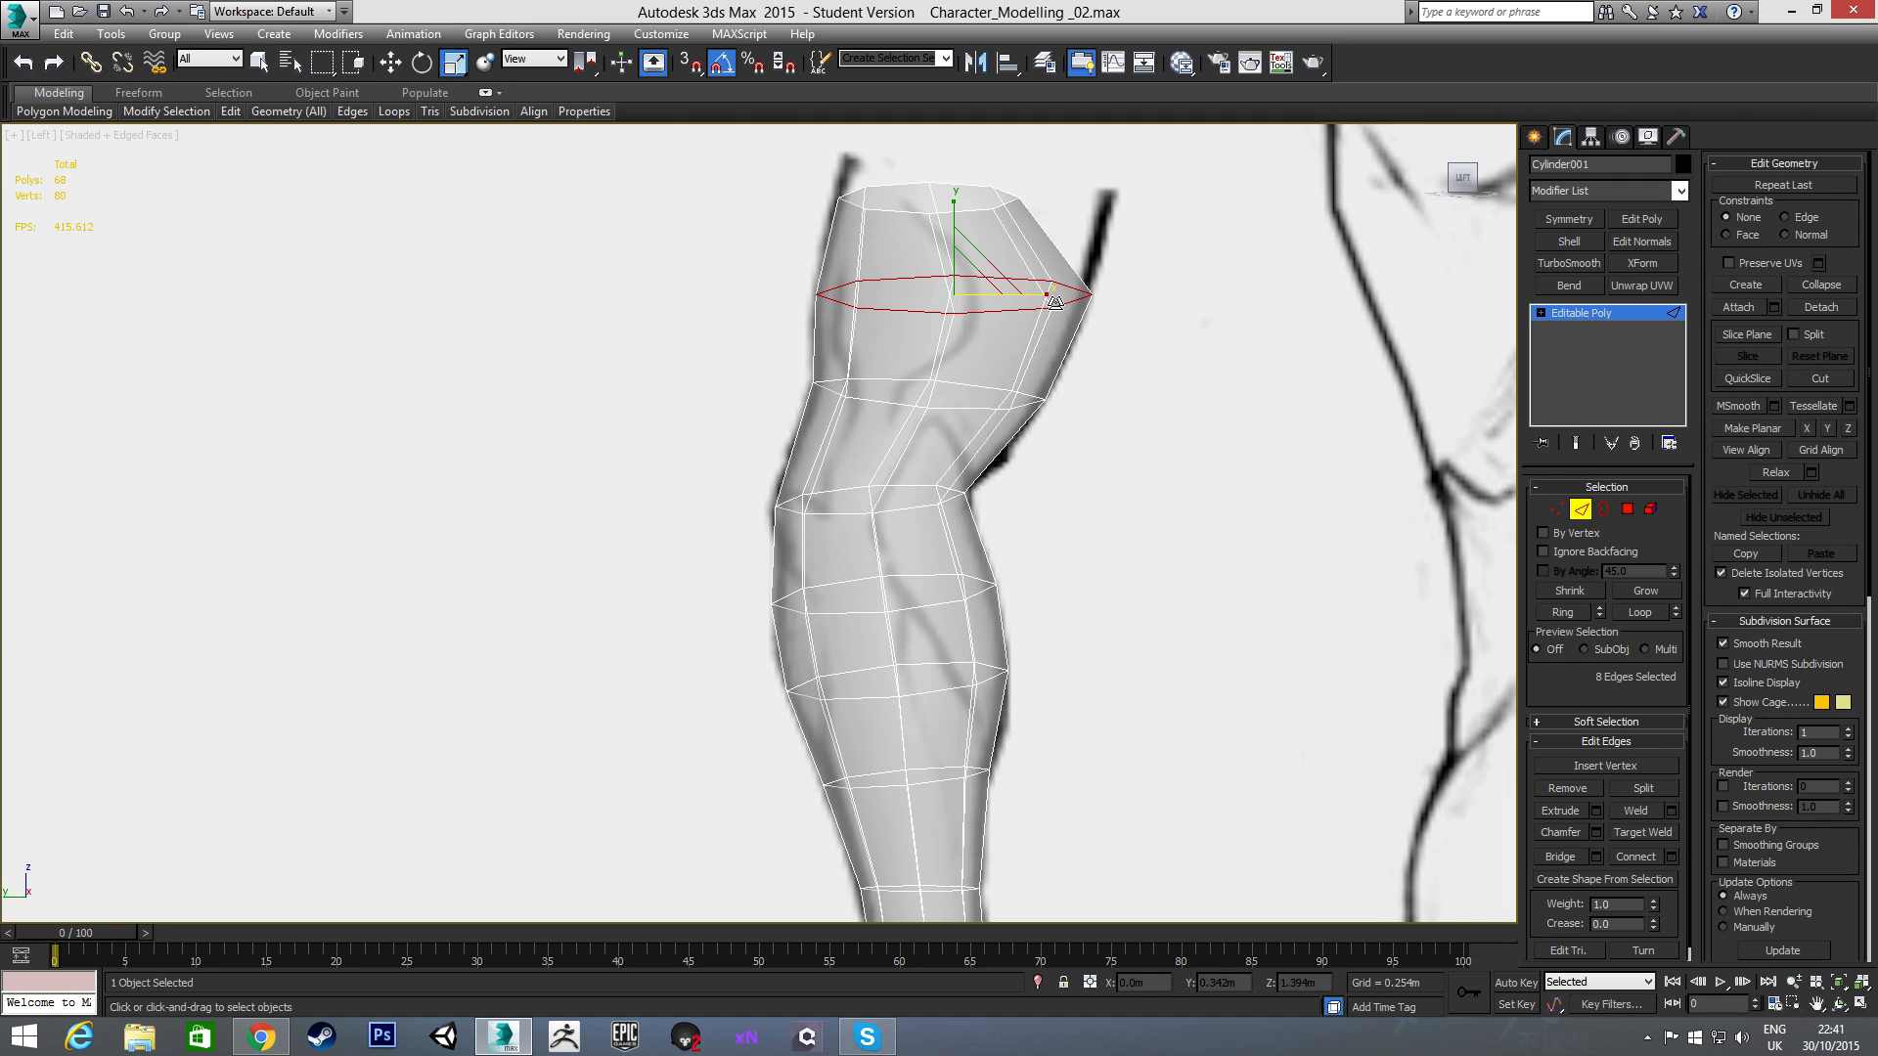
- Shift the top rim loop of the arm about 0.024 m toward the front
double_click(982, 207)
key(w)
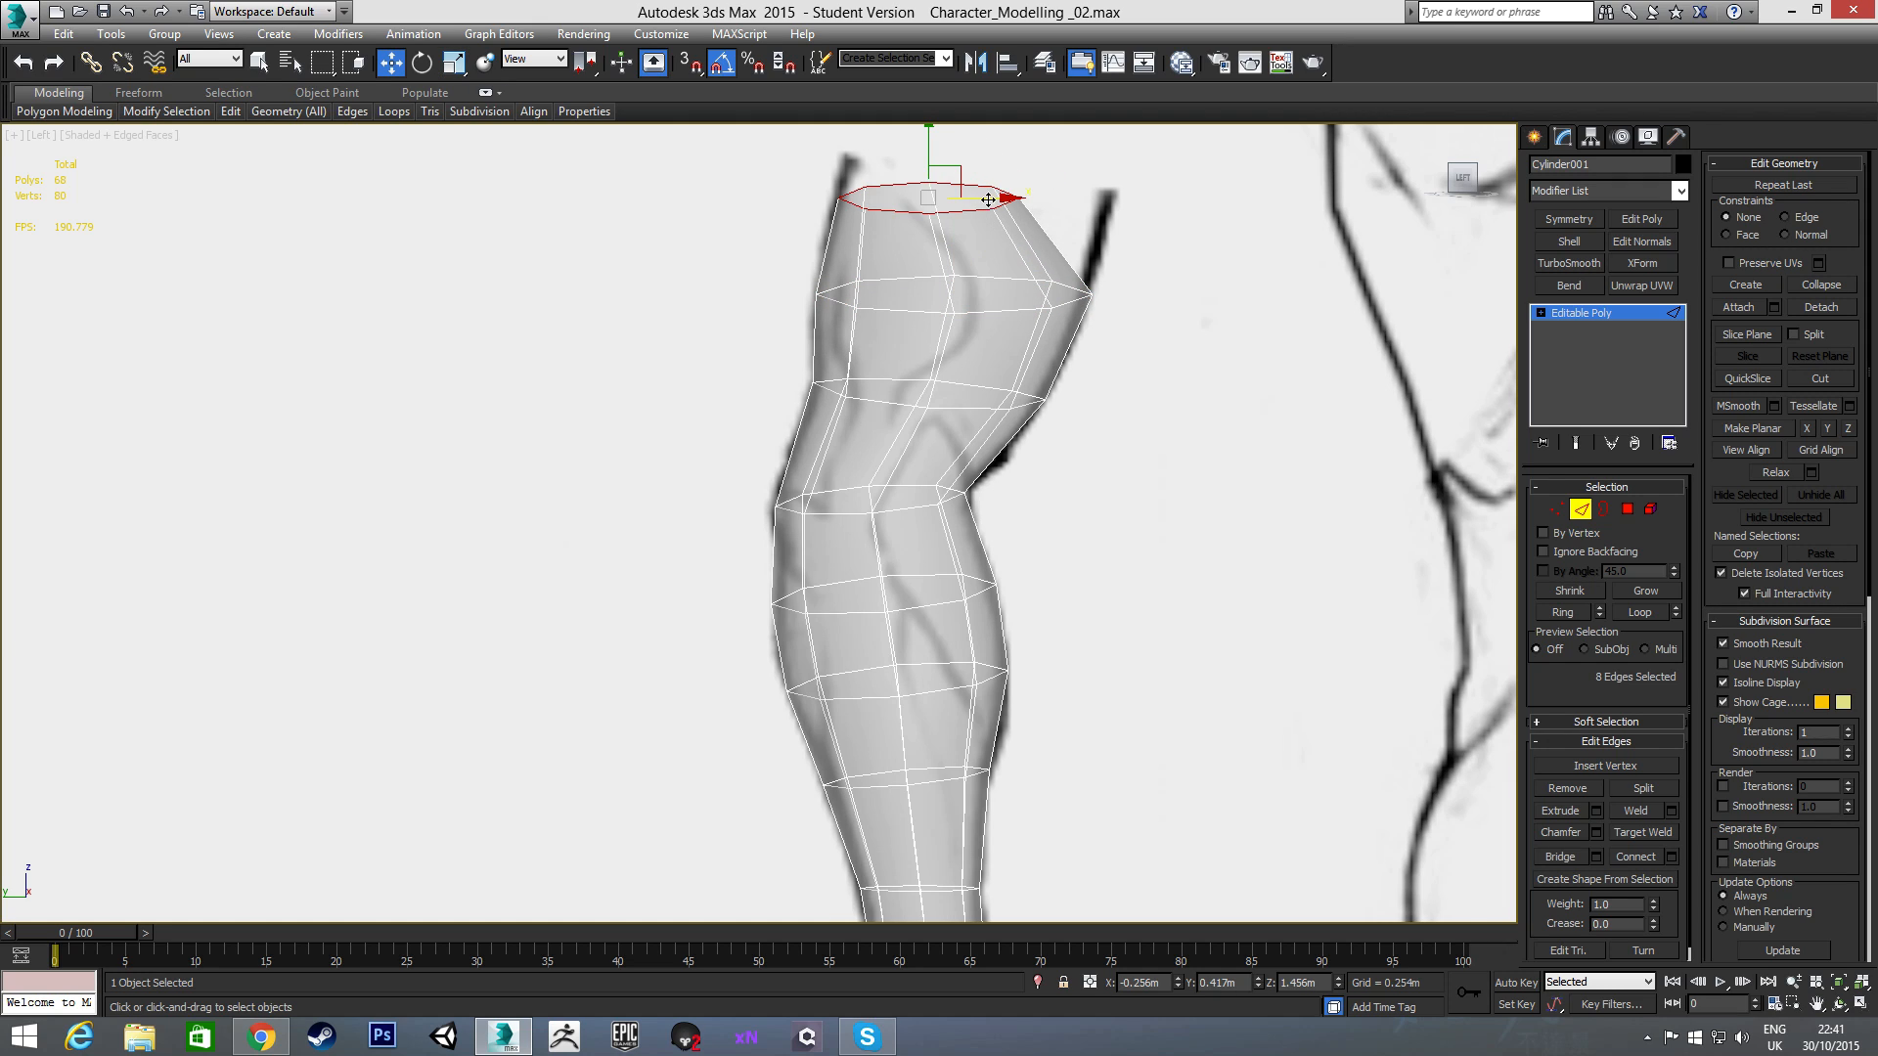
drag(988, 201, 1030, 213)
- Tilt the upper-arm loop just below the top rim so its front side sits lower than its back side
double_click(1007, 305)
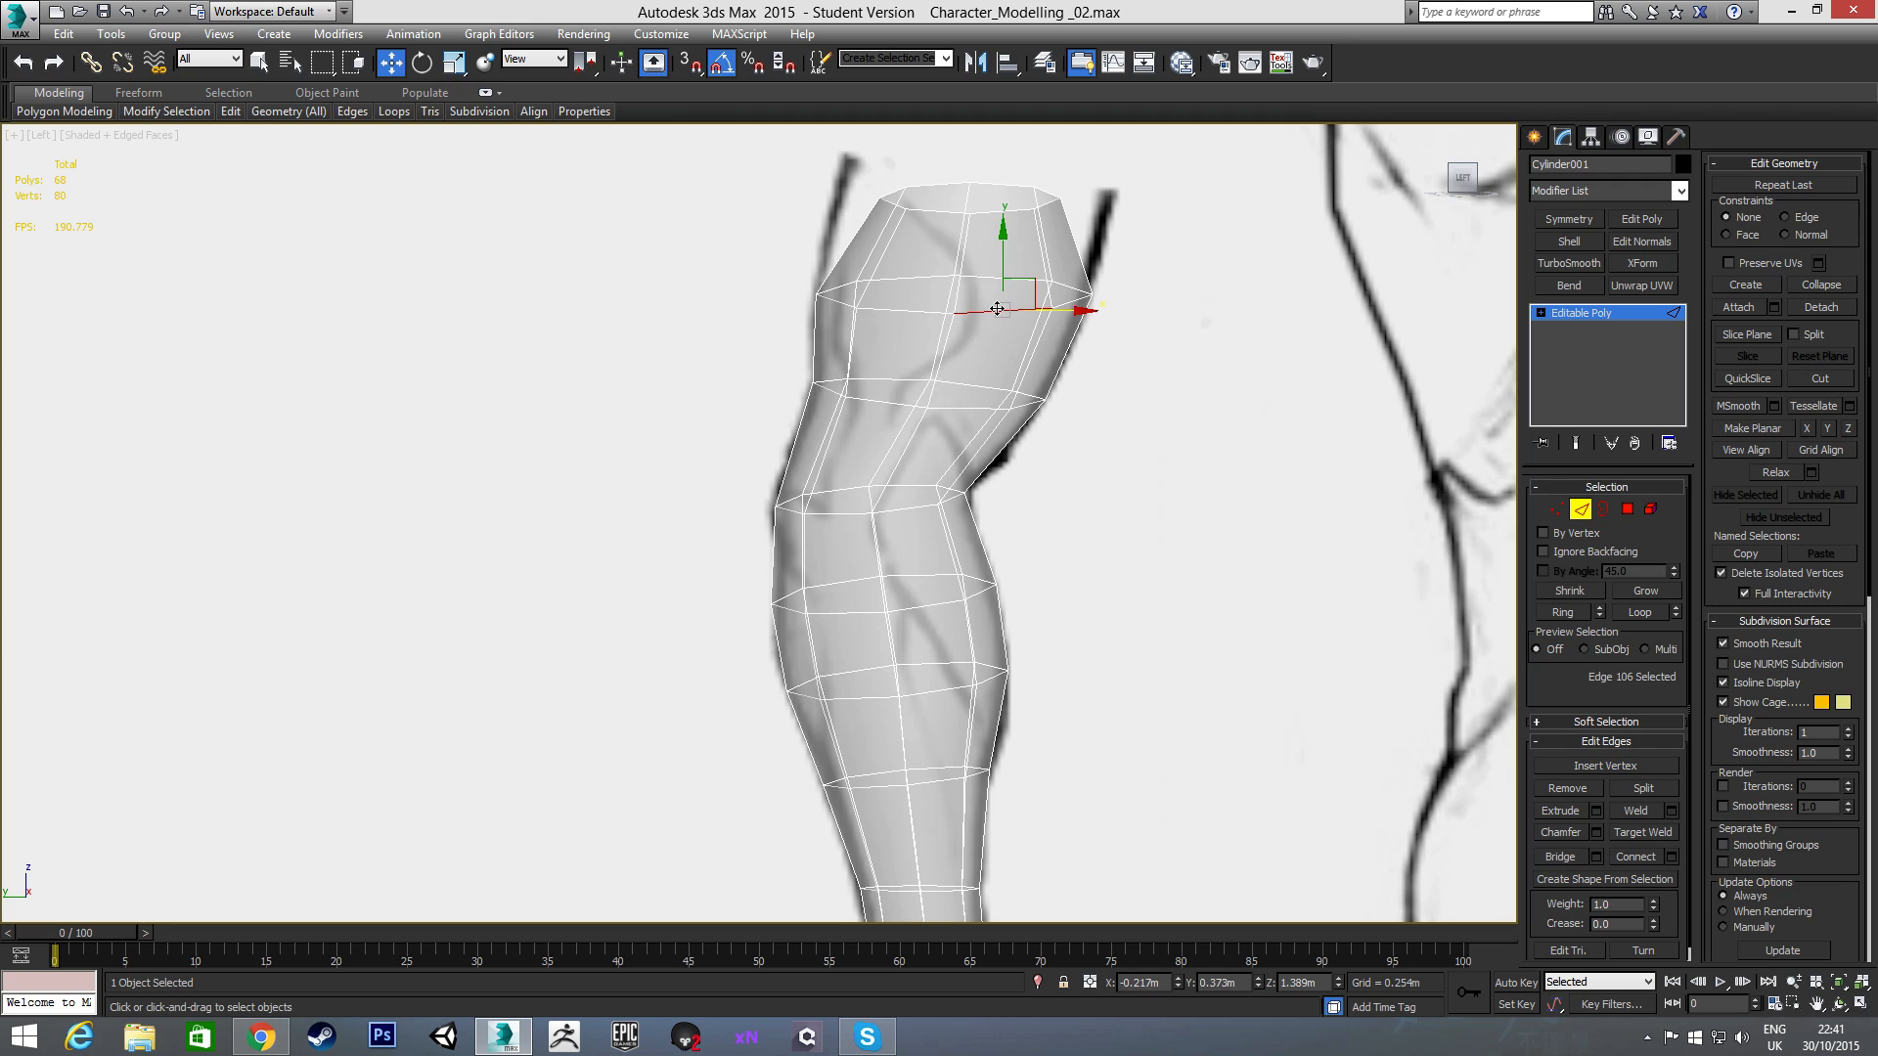
key(e)
middle_drag(995, 238, 965, 337)
drag(955, 334, 960, 331)
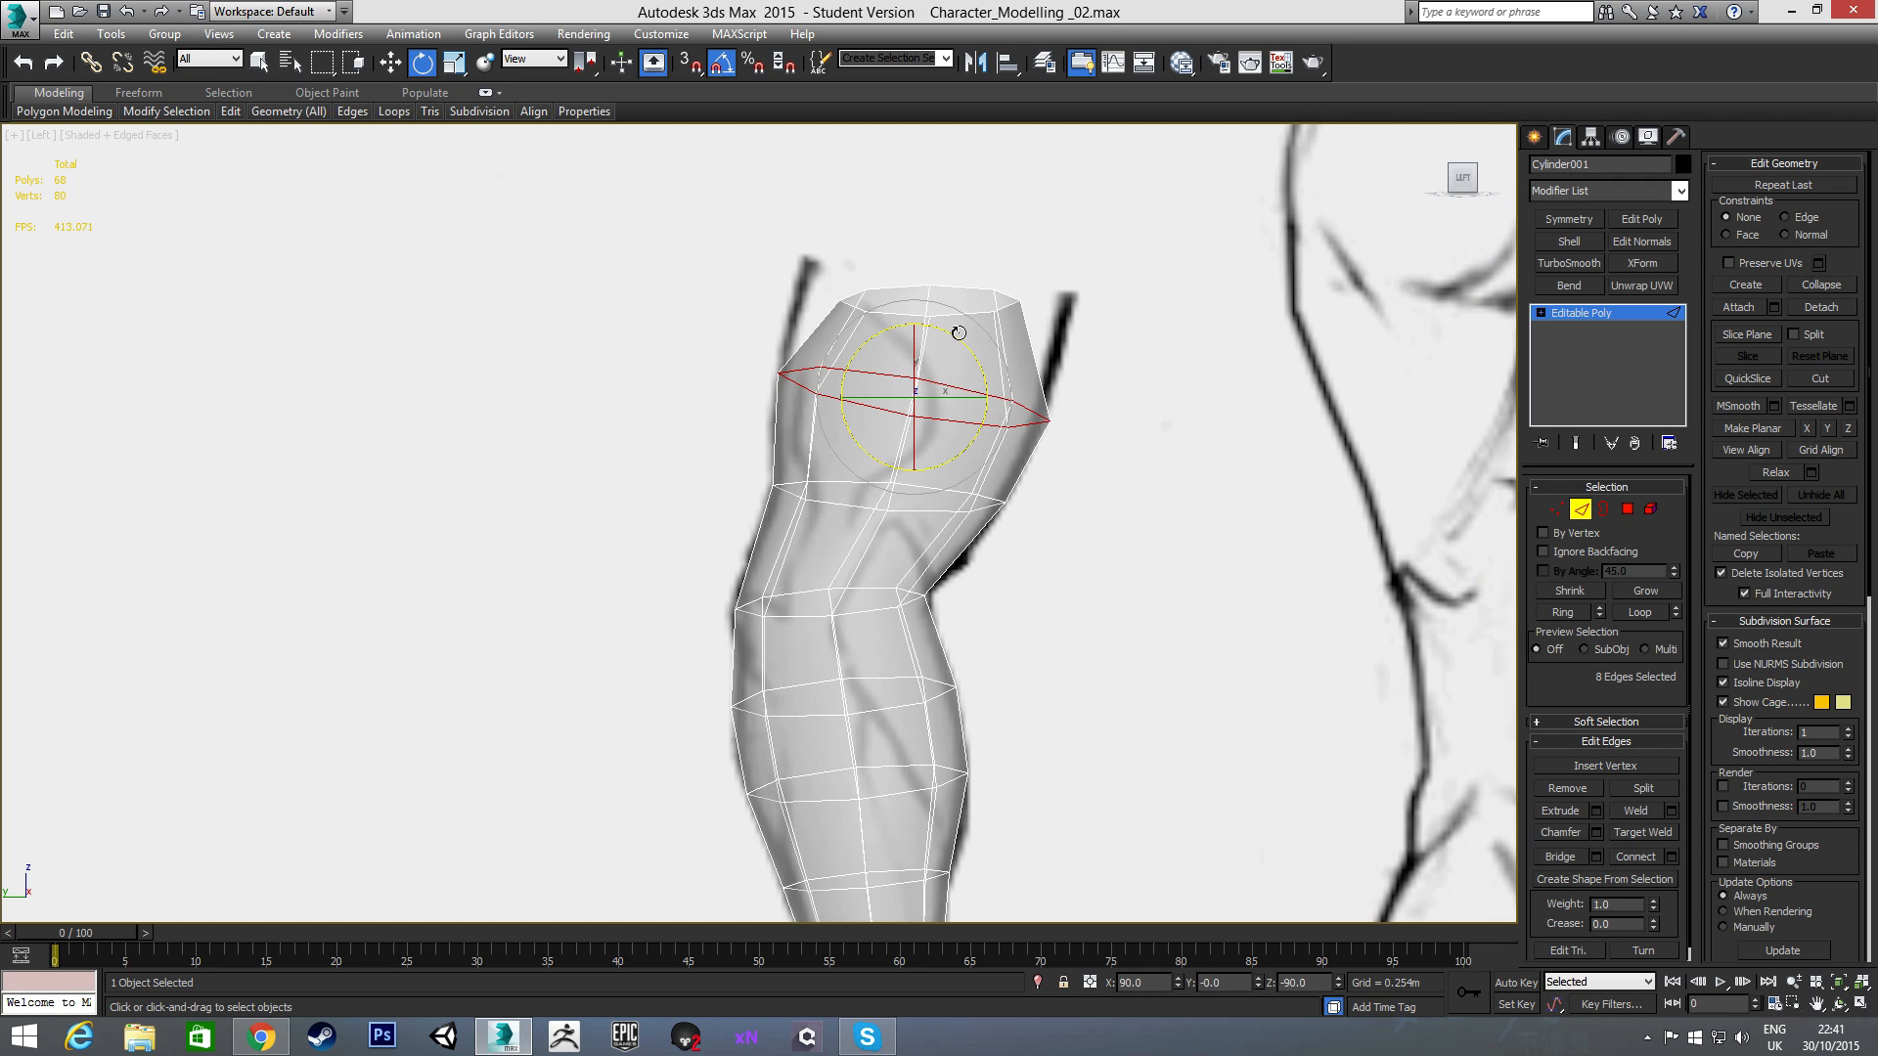
- Tilt the top rim down toward the front, raise it slightly and widen it to meet both ends of the drawn upper-arm outline
double_click(967, 287)
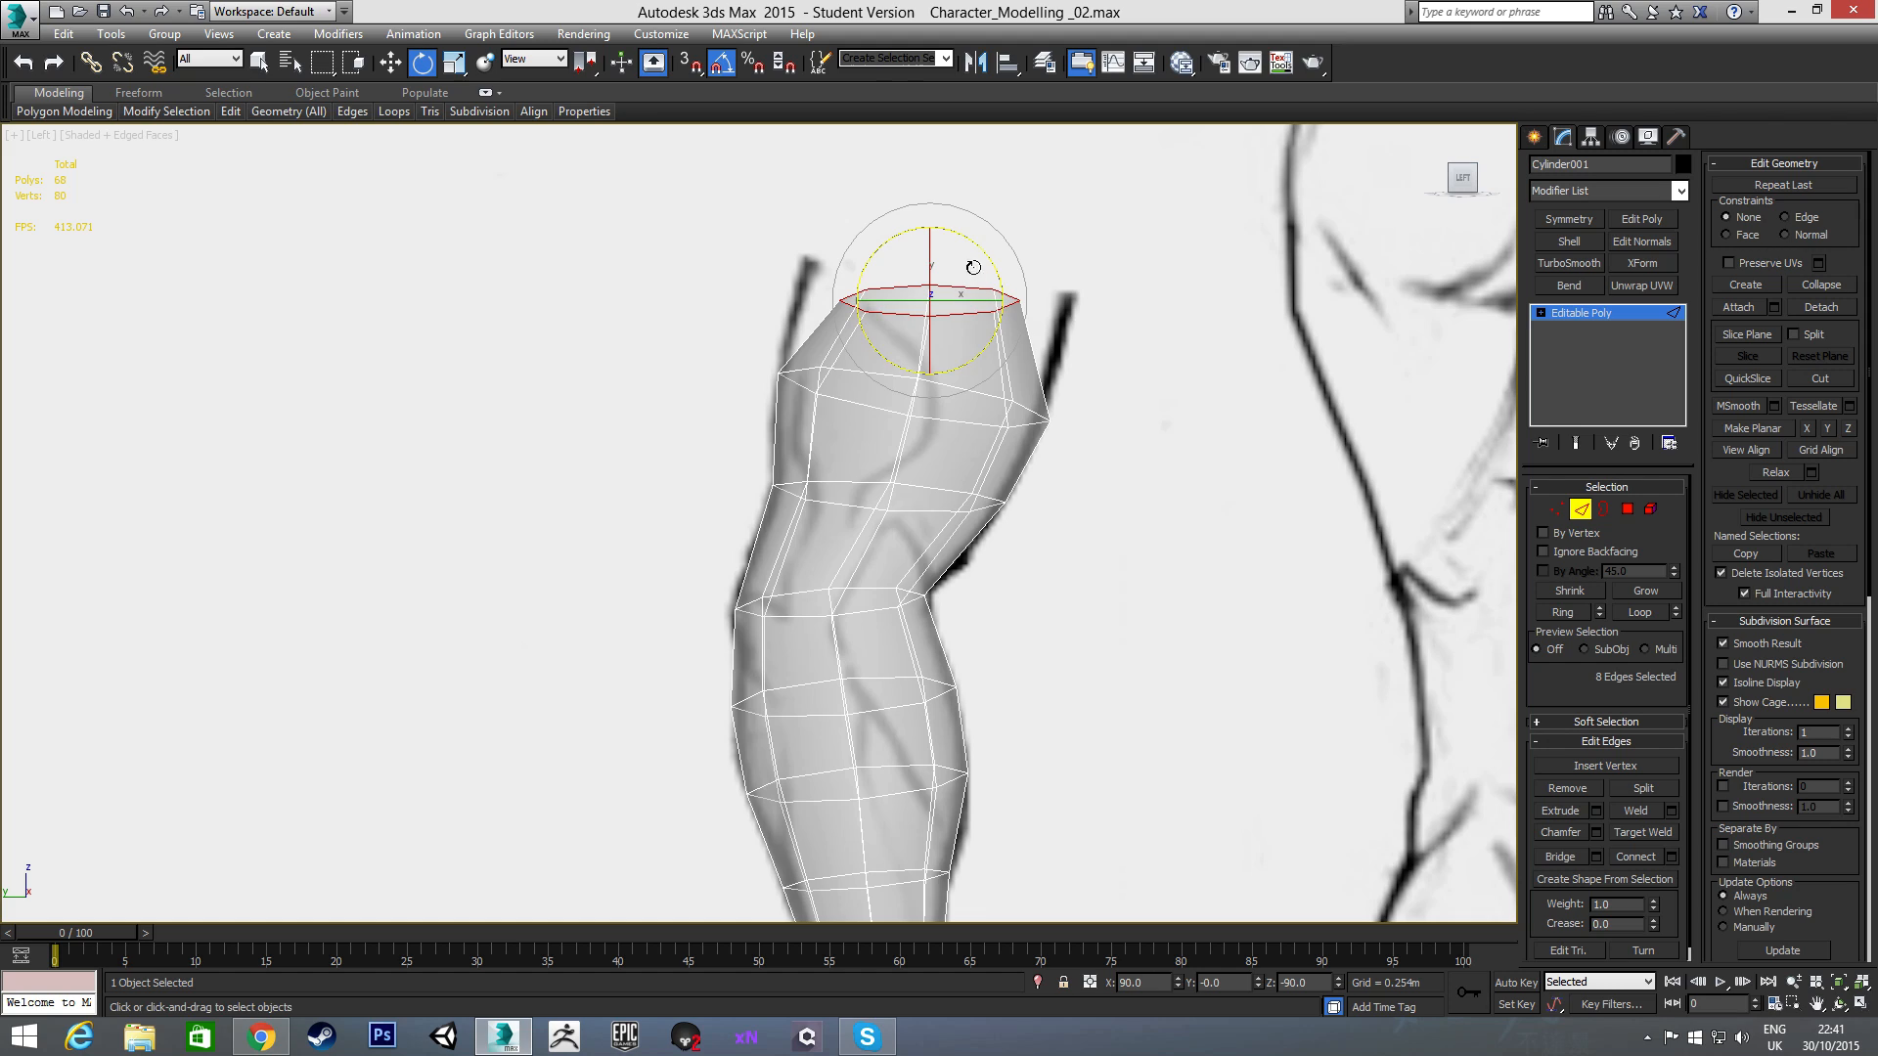
key(w)
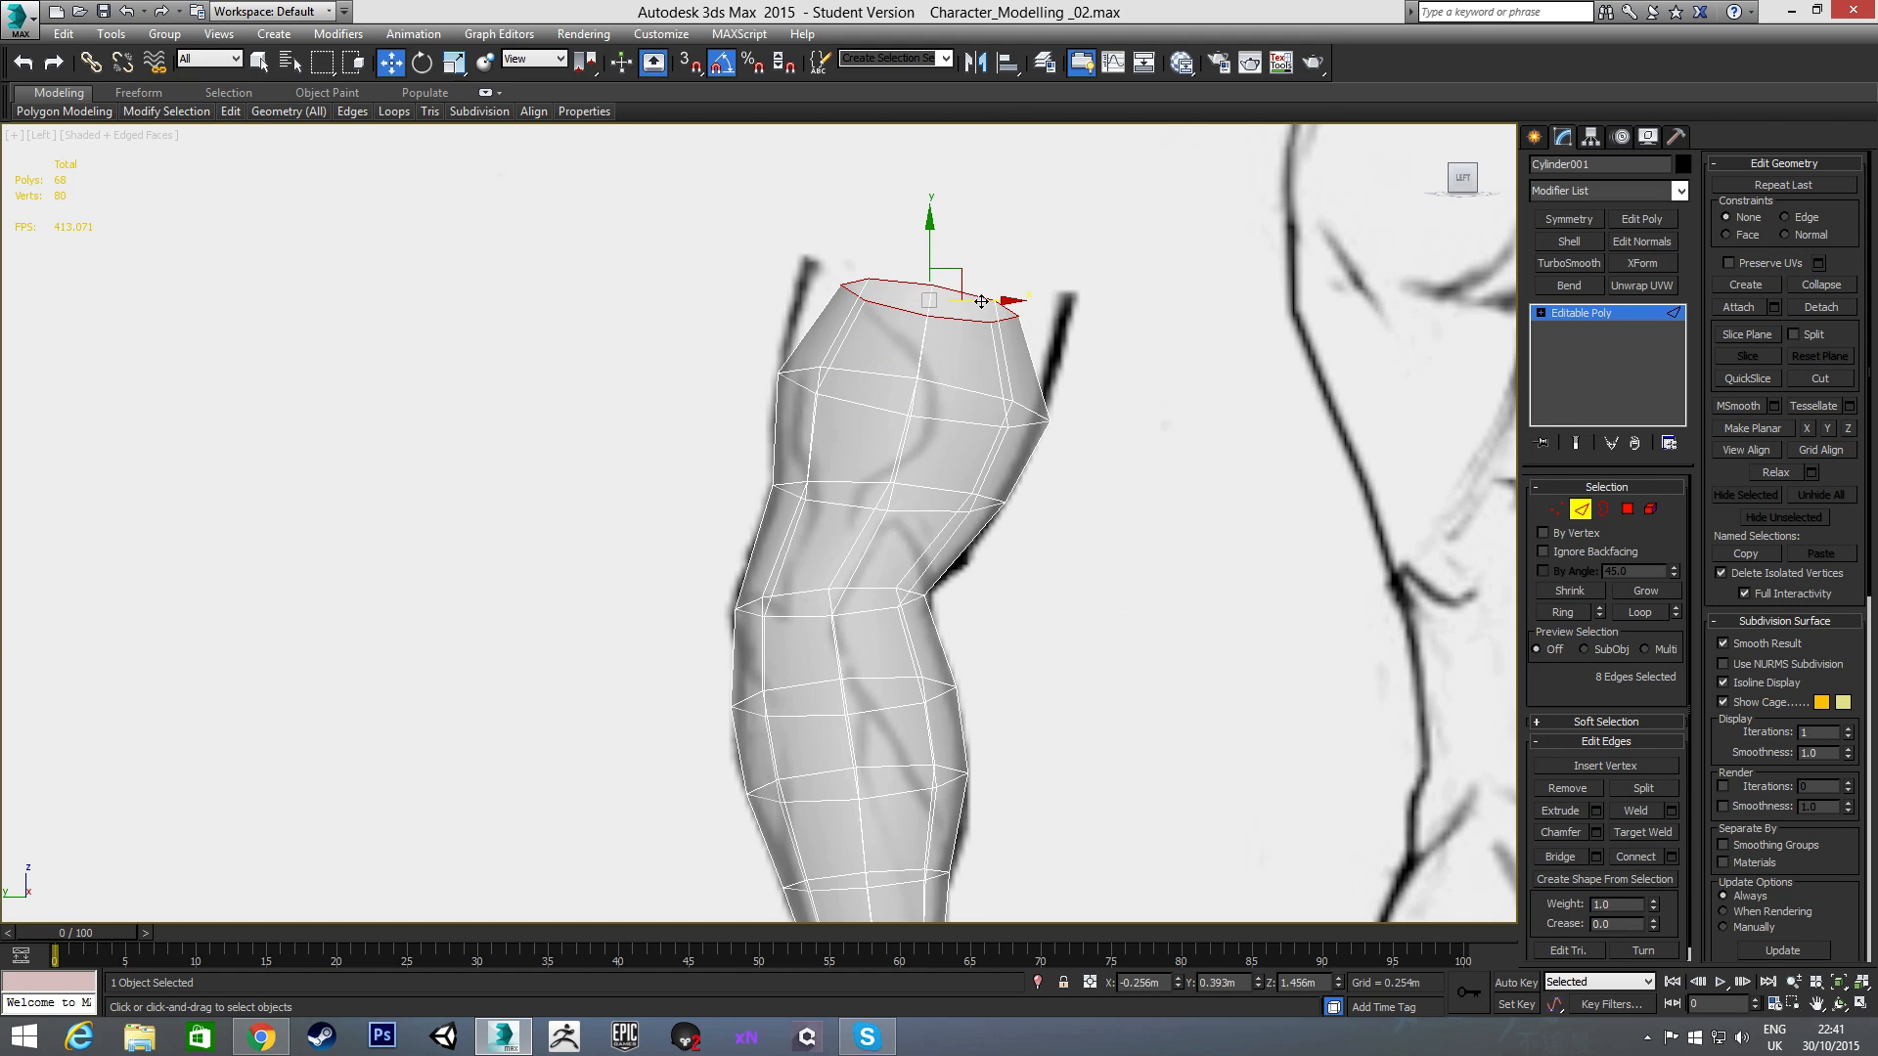
drag(976, 302, 968, 260)
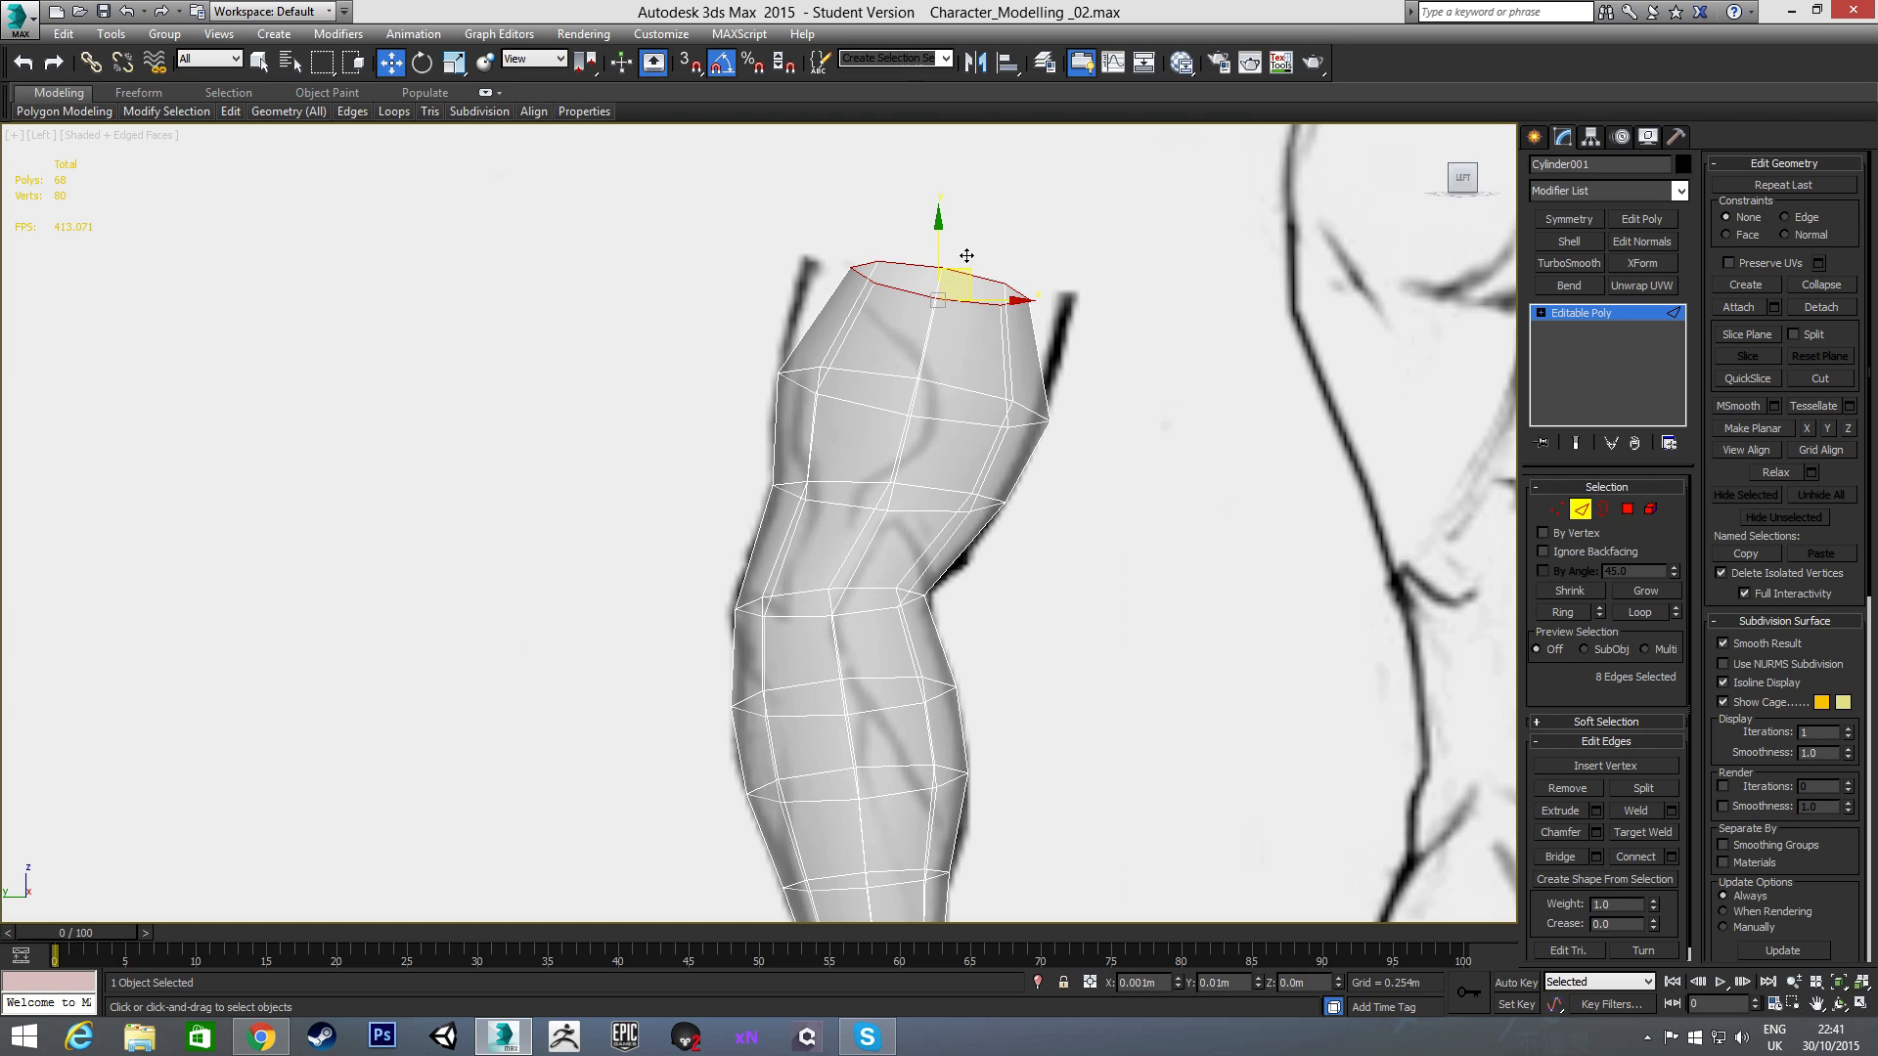
key(r)
drag(1007, 285, 1055, 295)
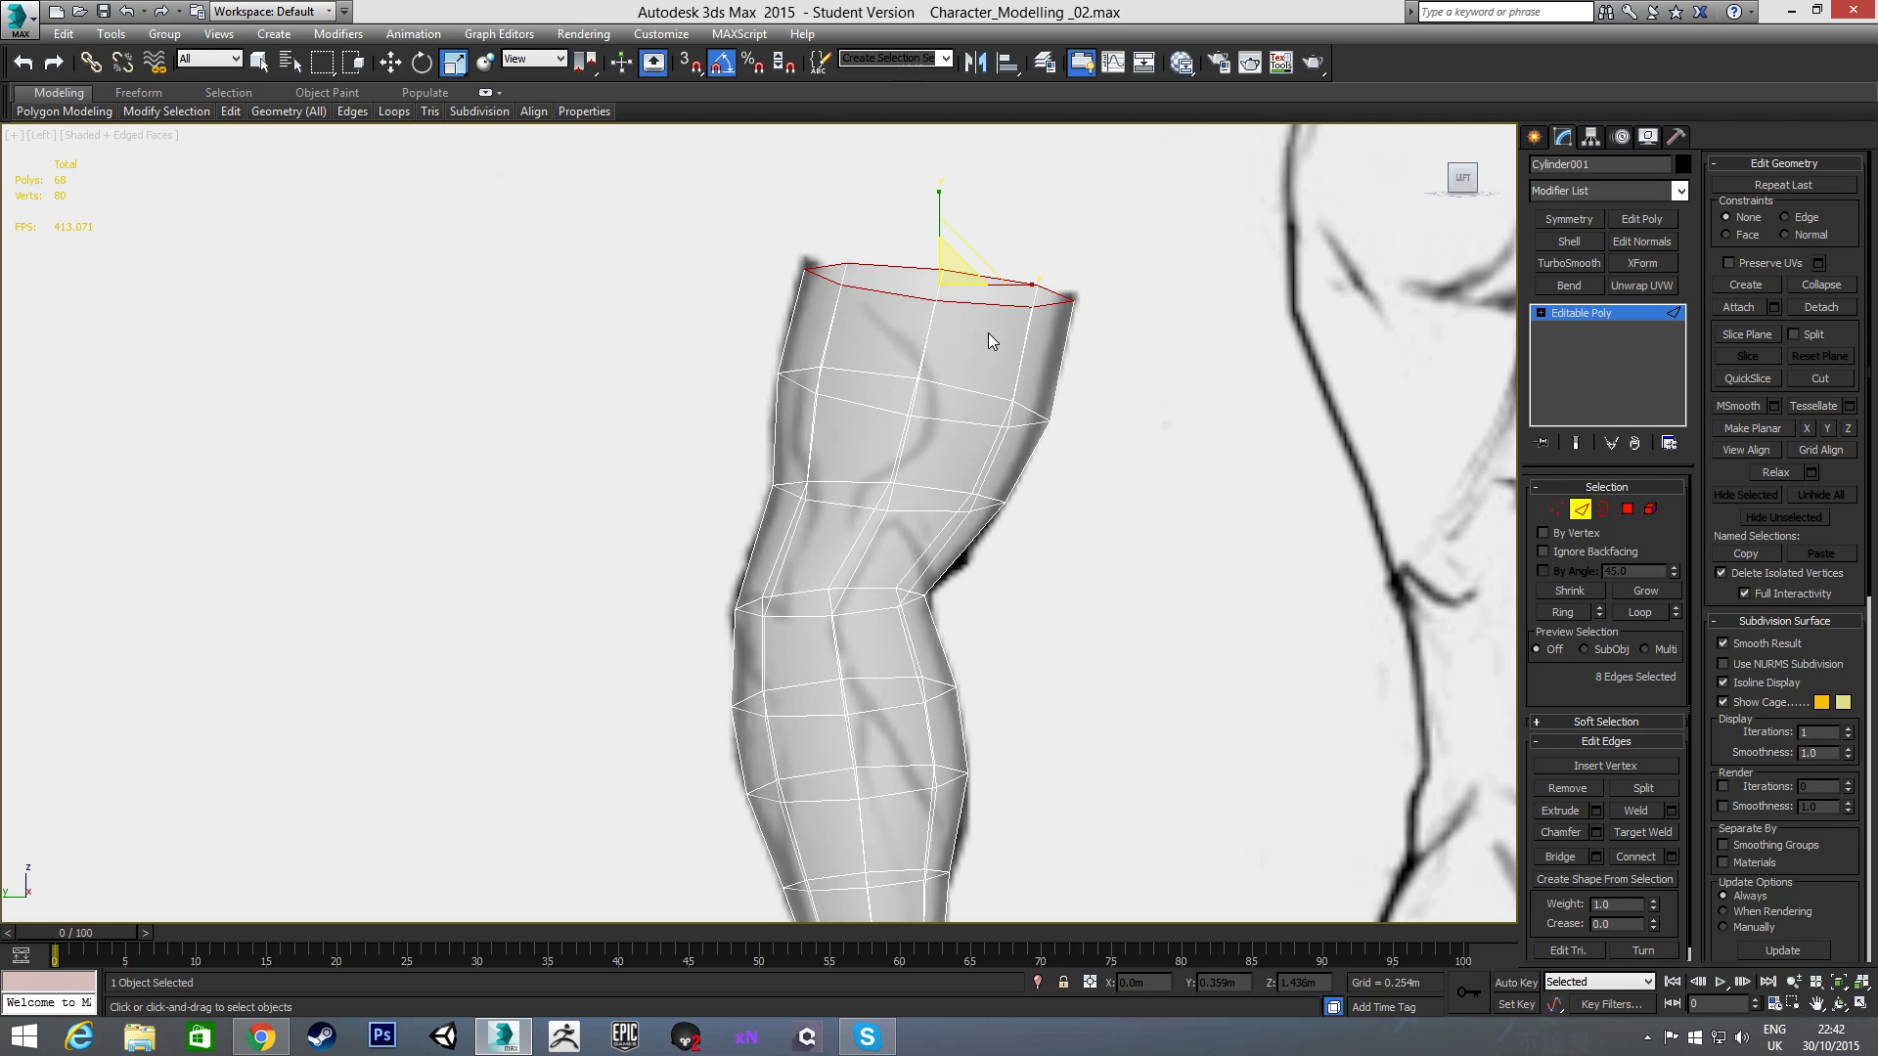
key(w)
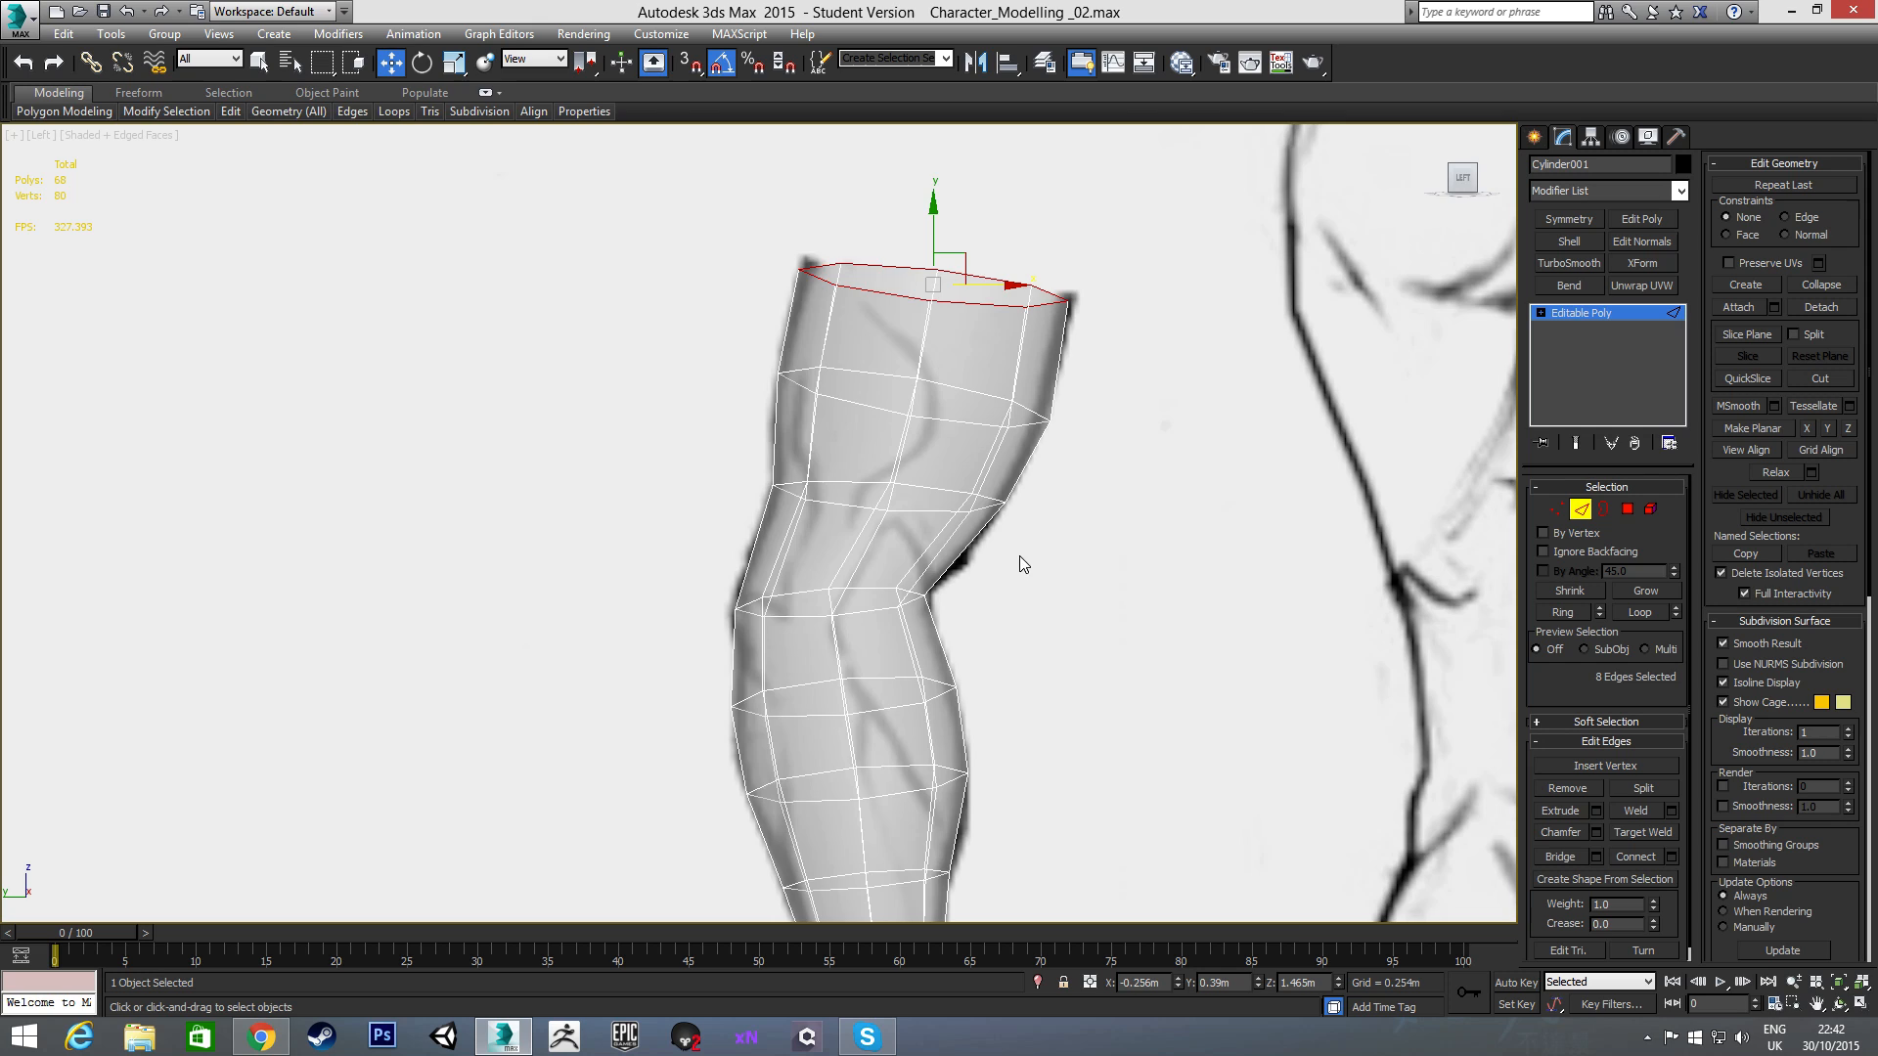
- Push the outer vertices of the loop below the top rim out to the drawn outline and lower its inner vertices slightly
scroll(1020, 556, down, 2)
key(f)
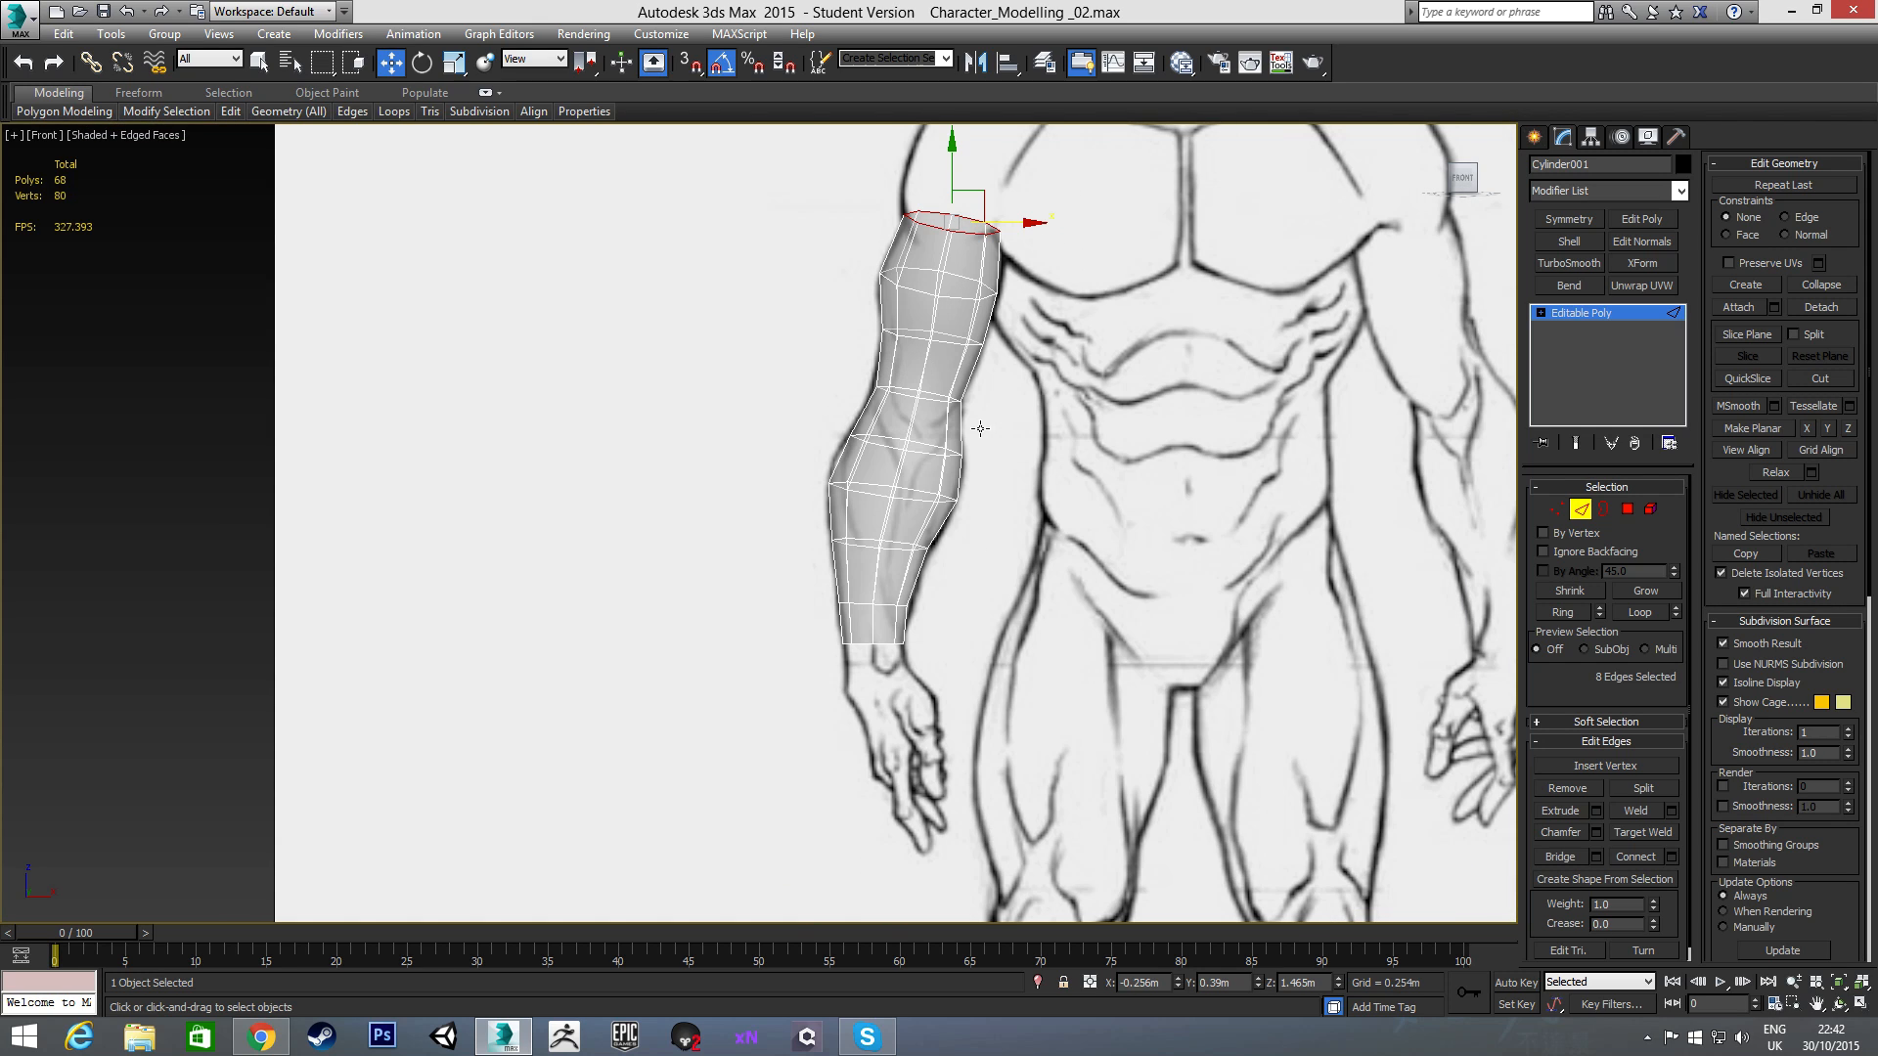
key(l)
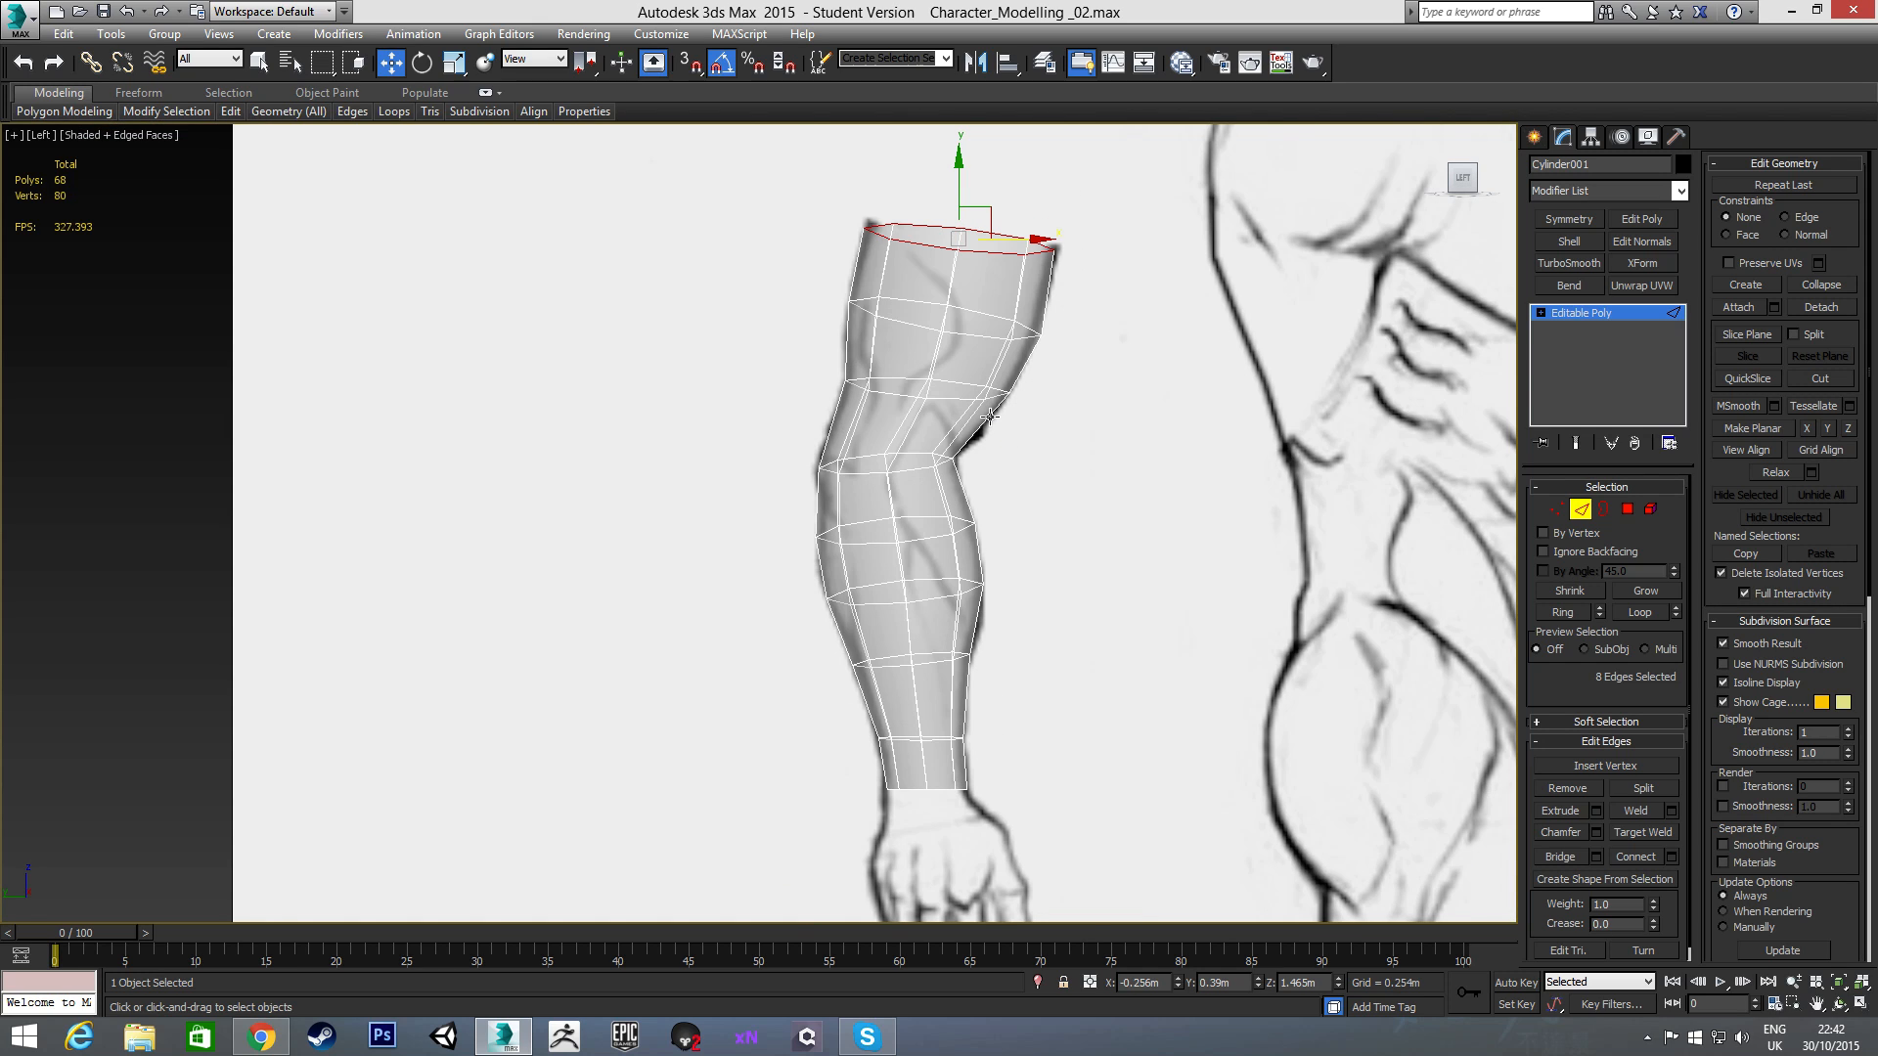
scroll(1006, 430, down, 1)
scroll(992, 396, up, 1)
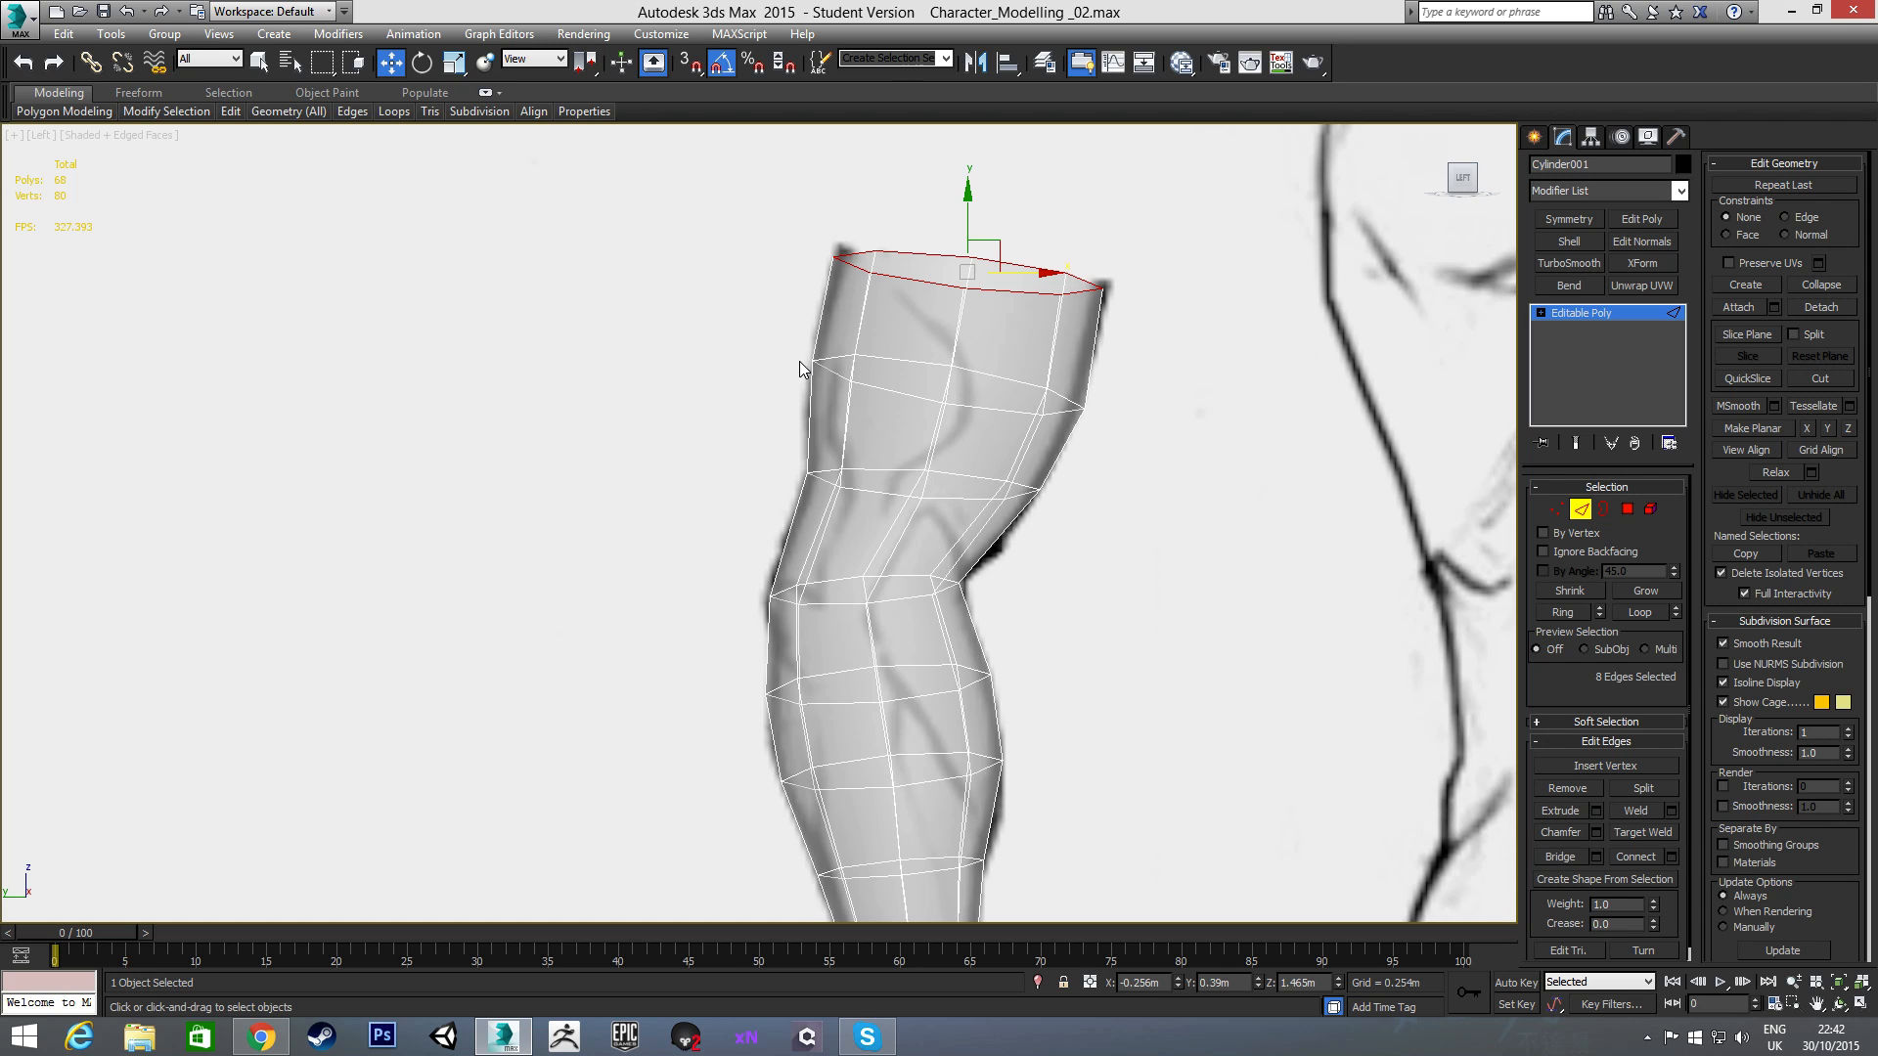
key(1)
drag(798, 338, 895, 440)
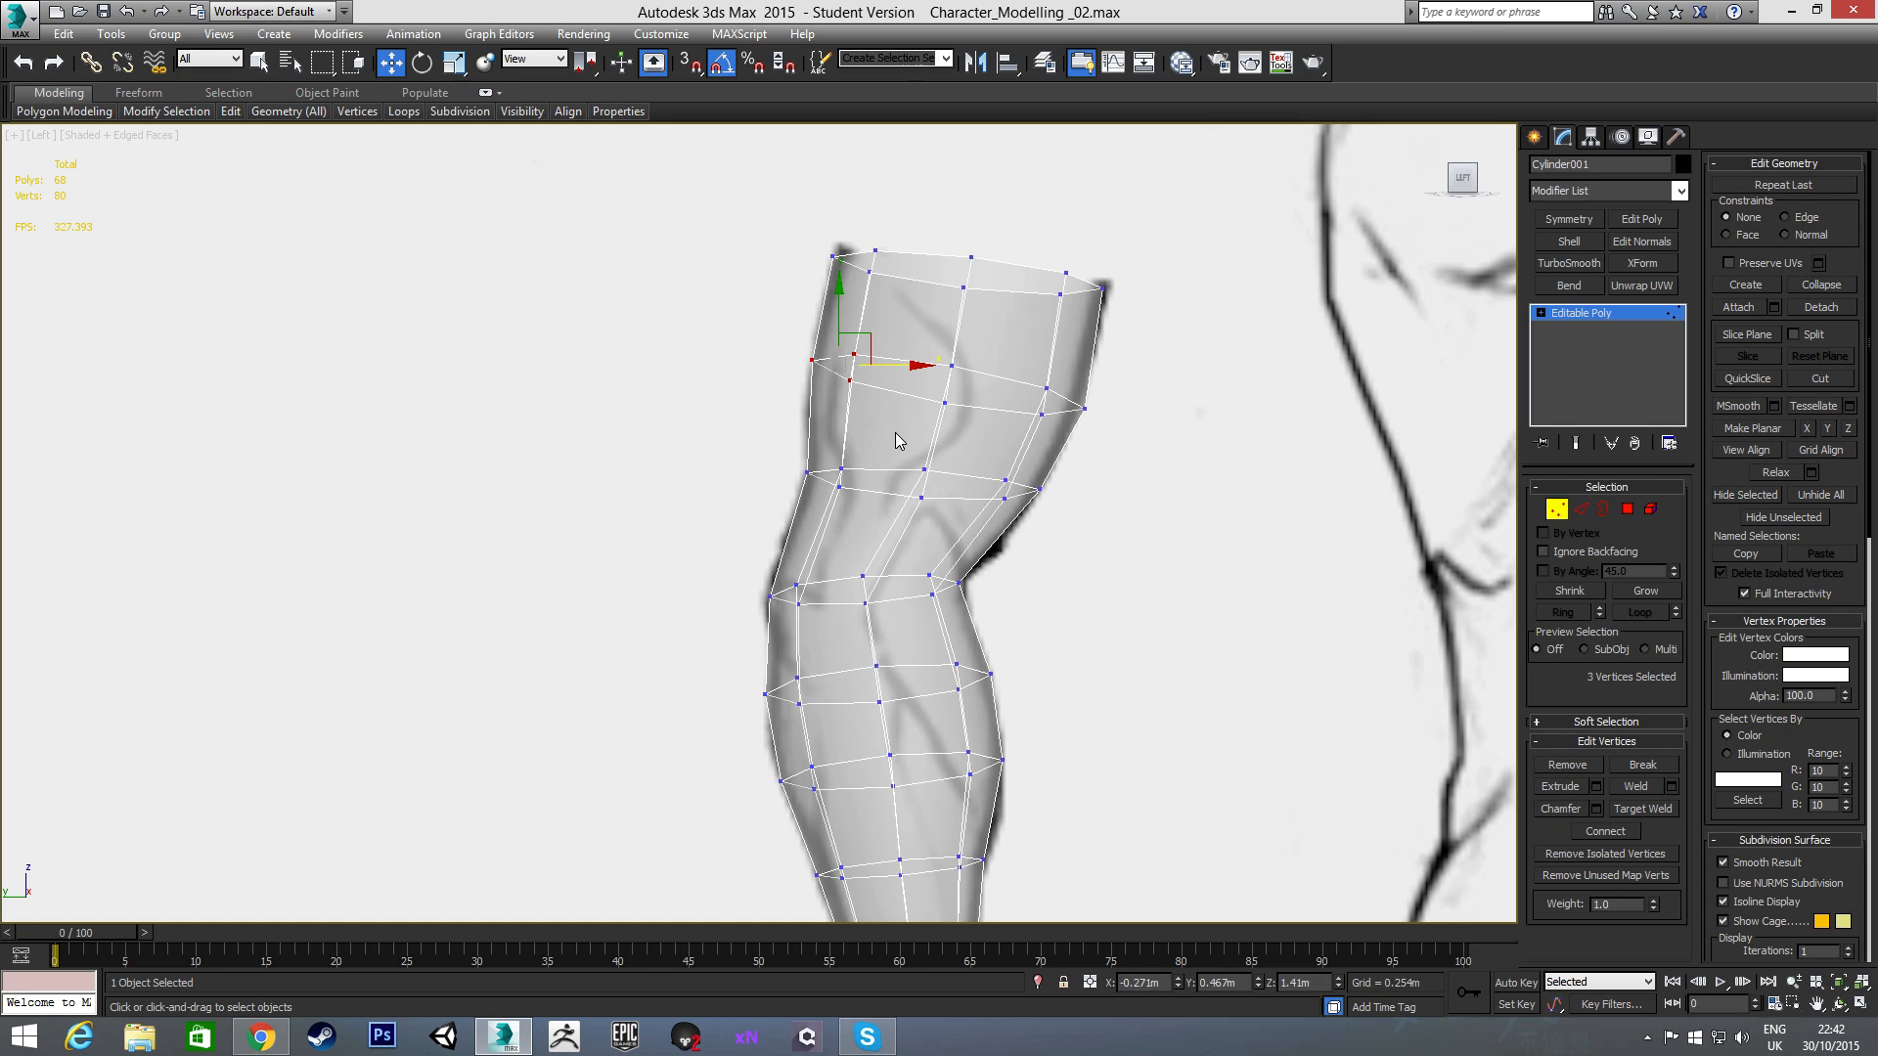
drag(870, 339, 830, 394)
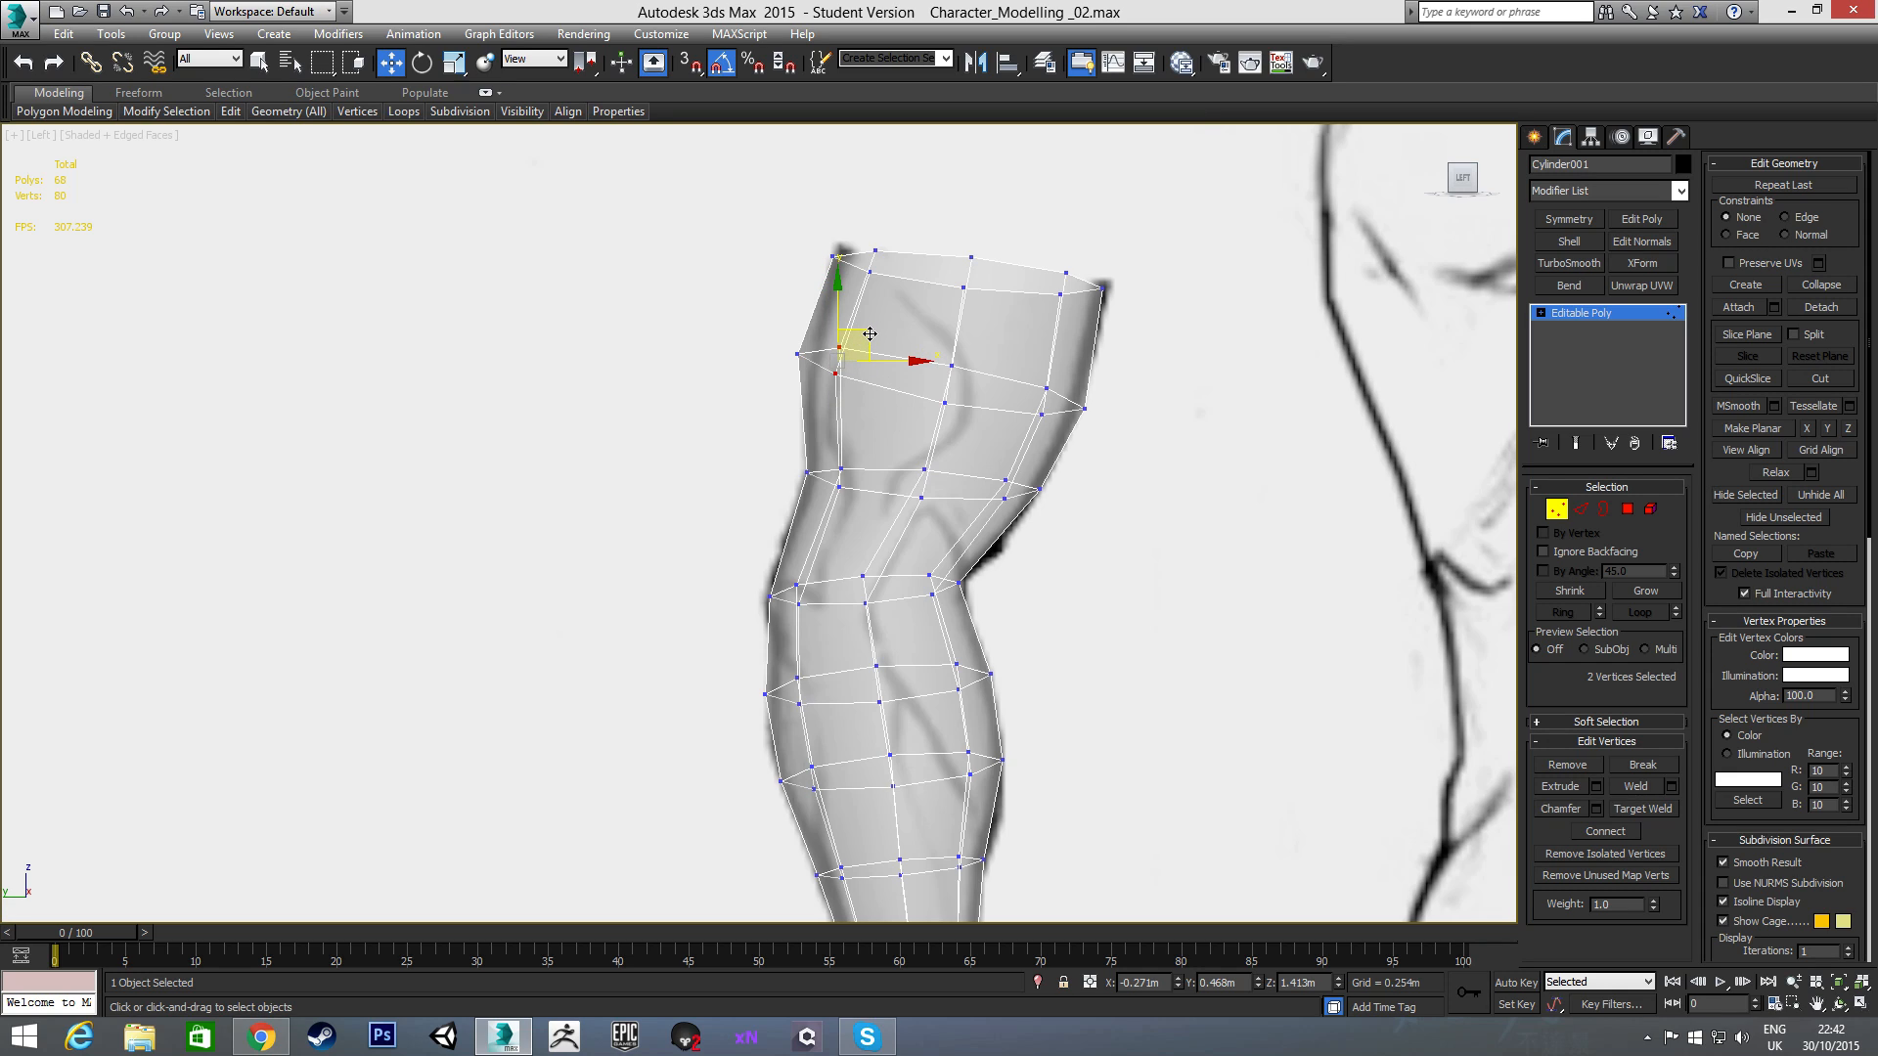
drag(870, 333, 1000, 429)
drag(972, 352, 1125, 413)
click(1085, 408)
- Lower the front and middle vertices of the loop above the elbow so it follows the bend of the arm
drag(989, 463, 1026, 490)
drag(902, 451, 856, 507)
drag(868, 459, 867, 459)
- Move the top rim's far-side back, middle and front vertices onto their near-side counterparts in the side view
scroll(914, 442, up, 2)
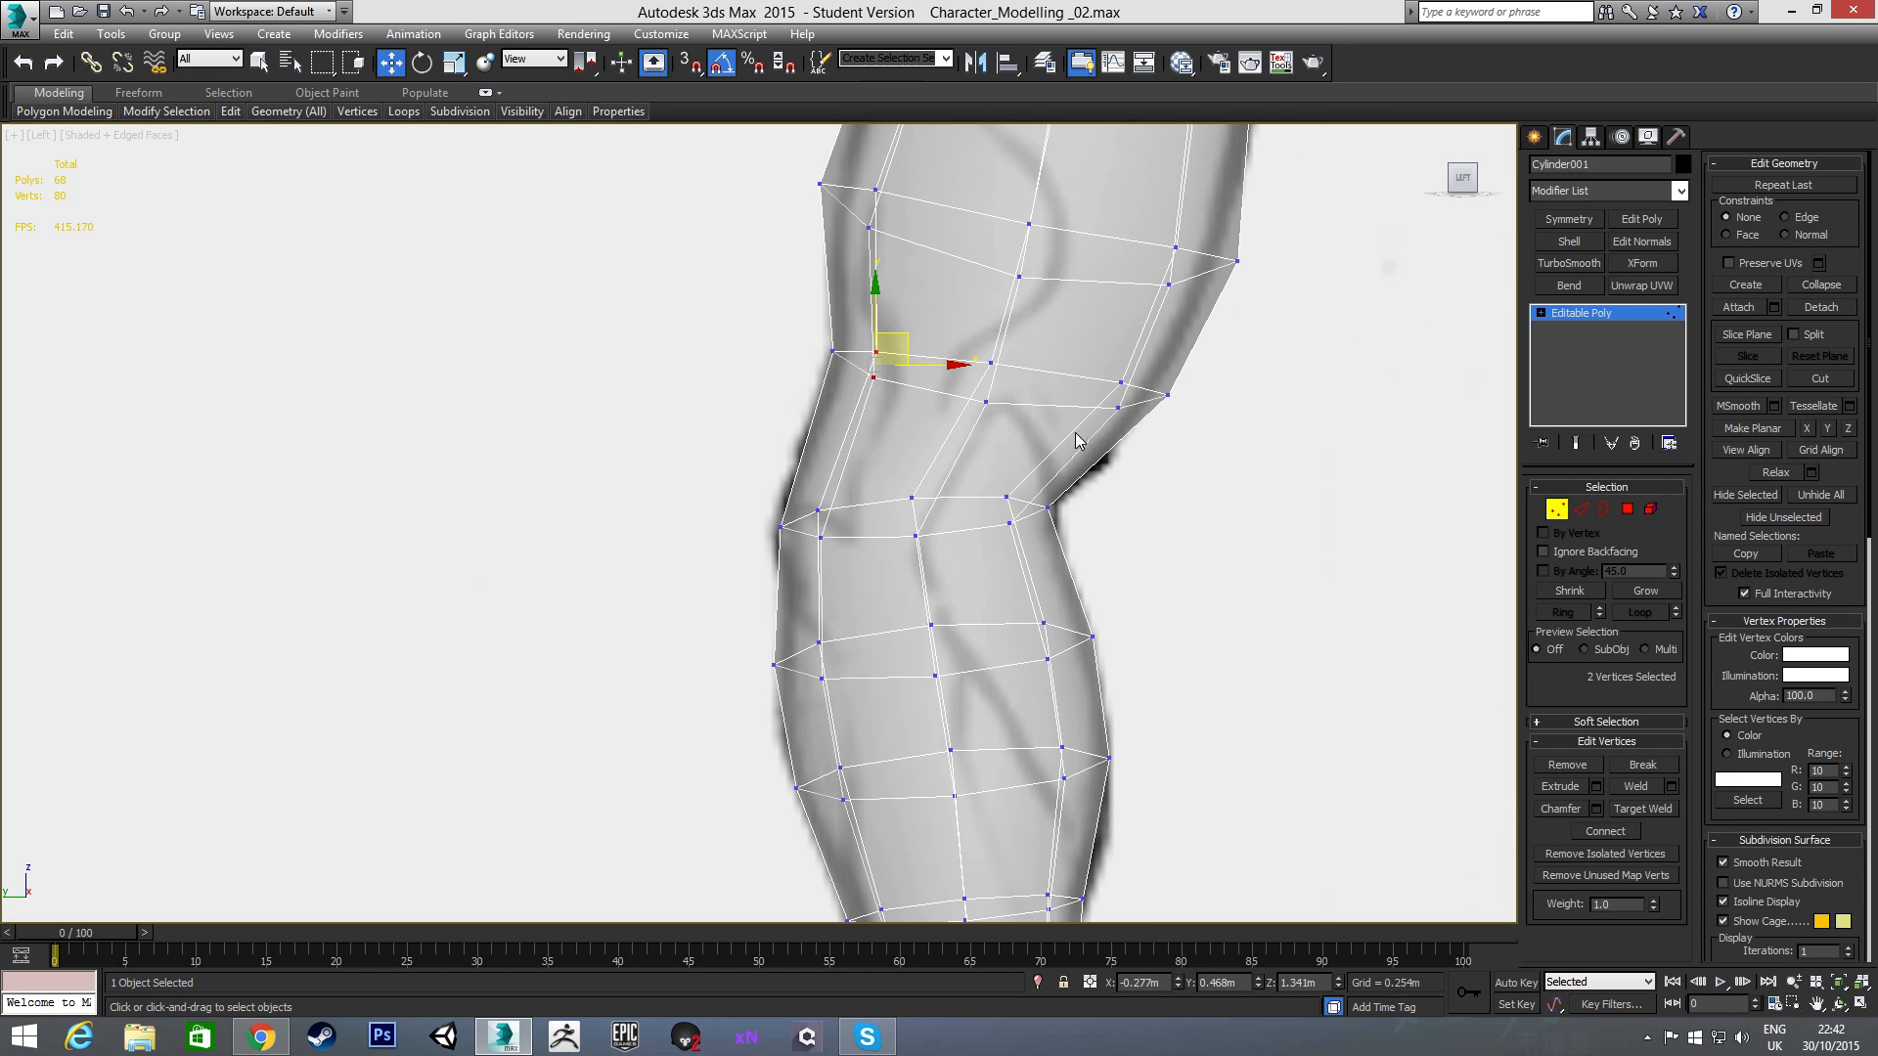
middle_drag(953, 507, 883, 393)
middle_drag(862, 485, 875, 421)
scroll(869, 460, down, 2)
middle_drag(917, 298, 947, 436)
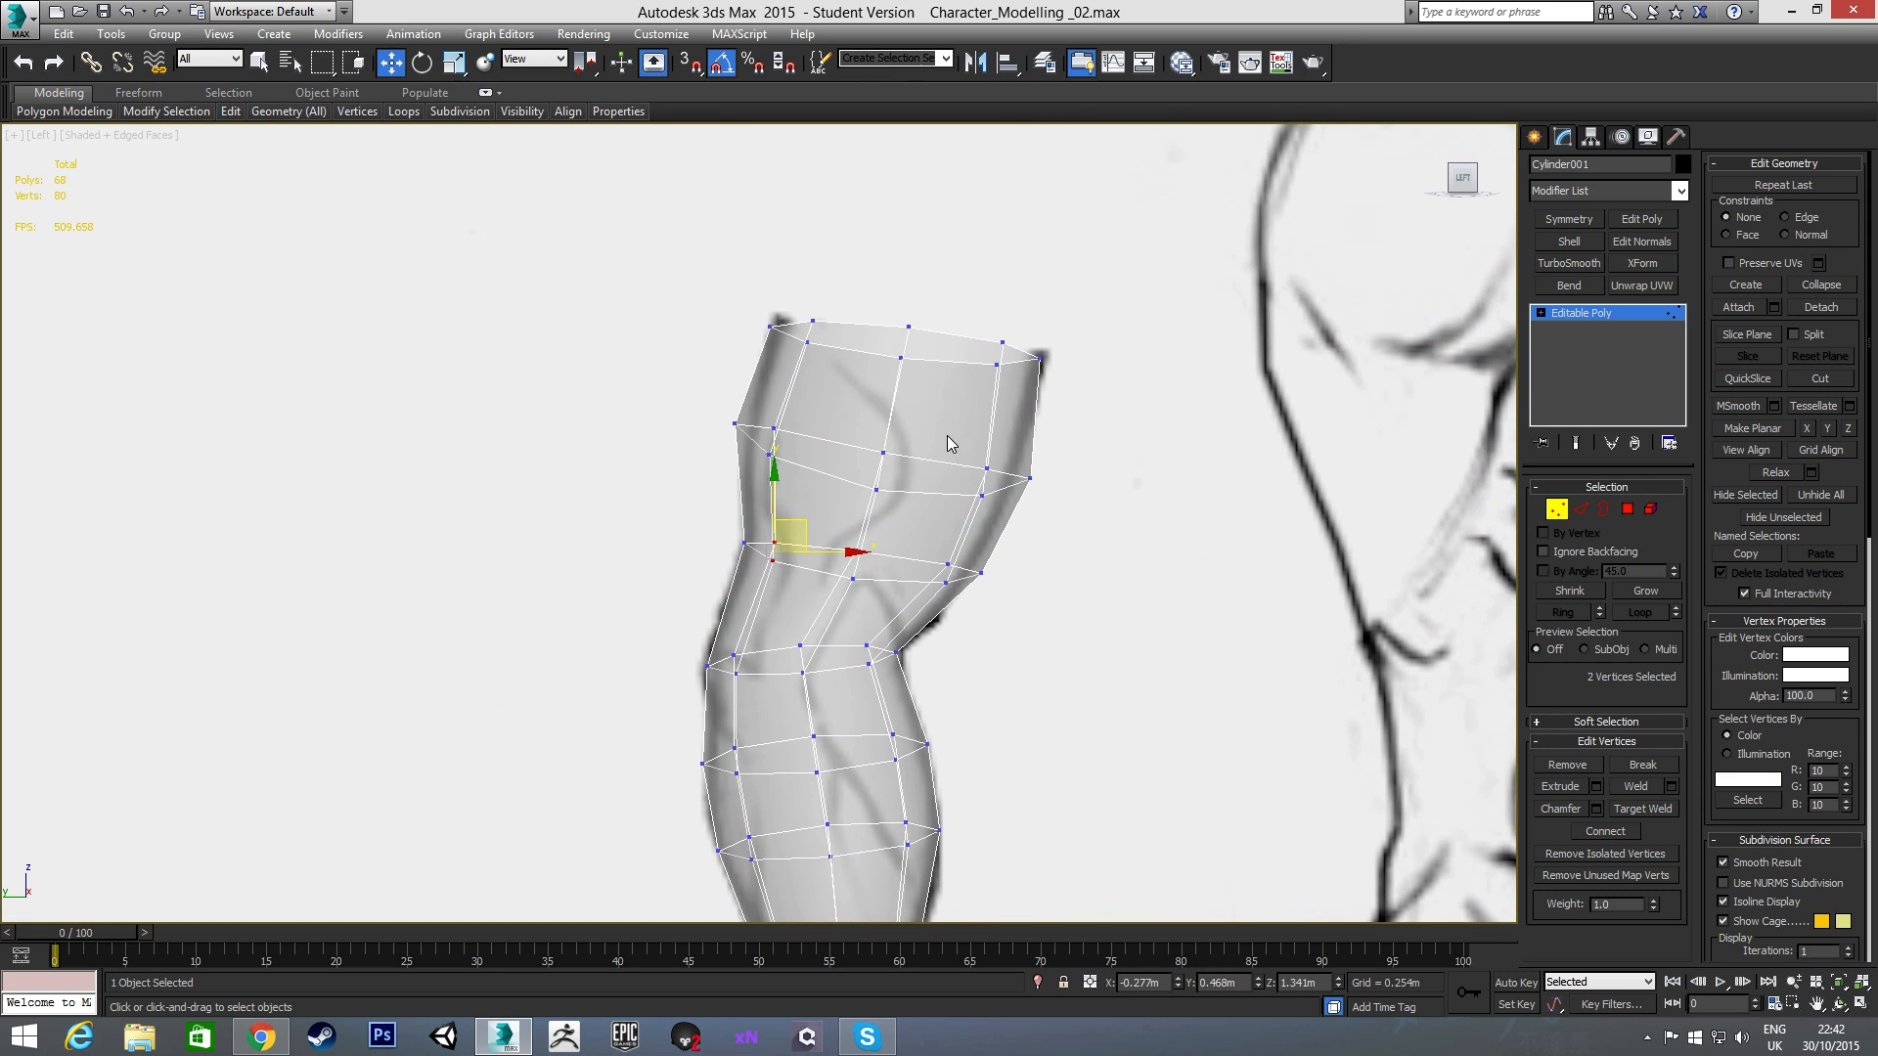
scroll(906, 399, up, 2)
drag(759, 262, 895, 311)
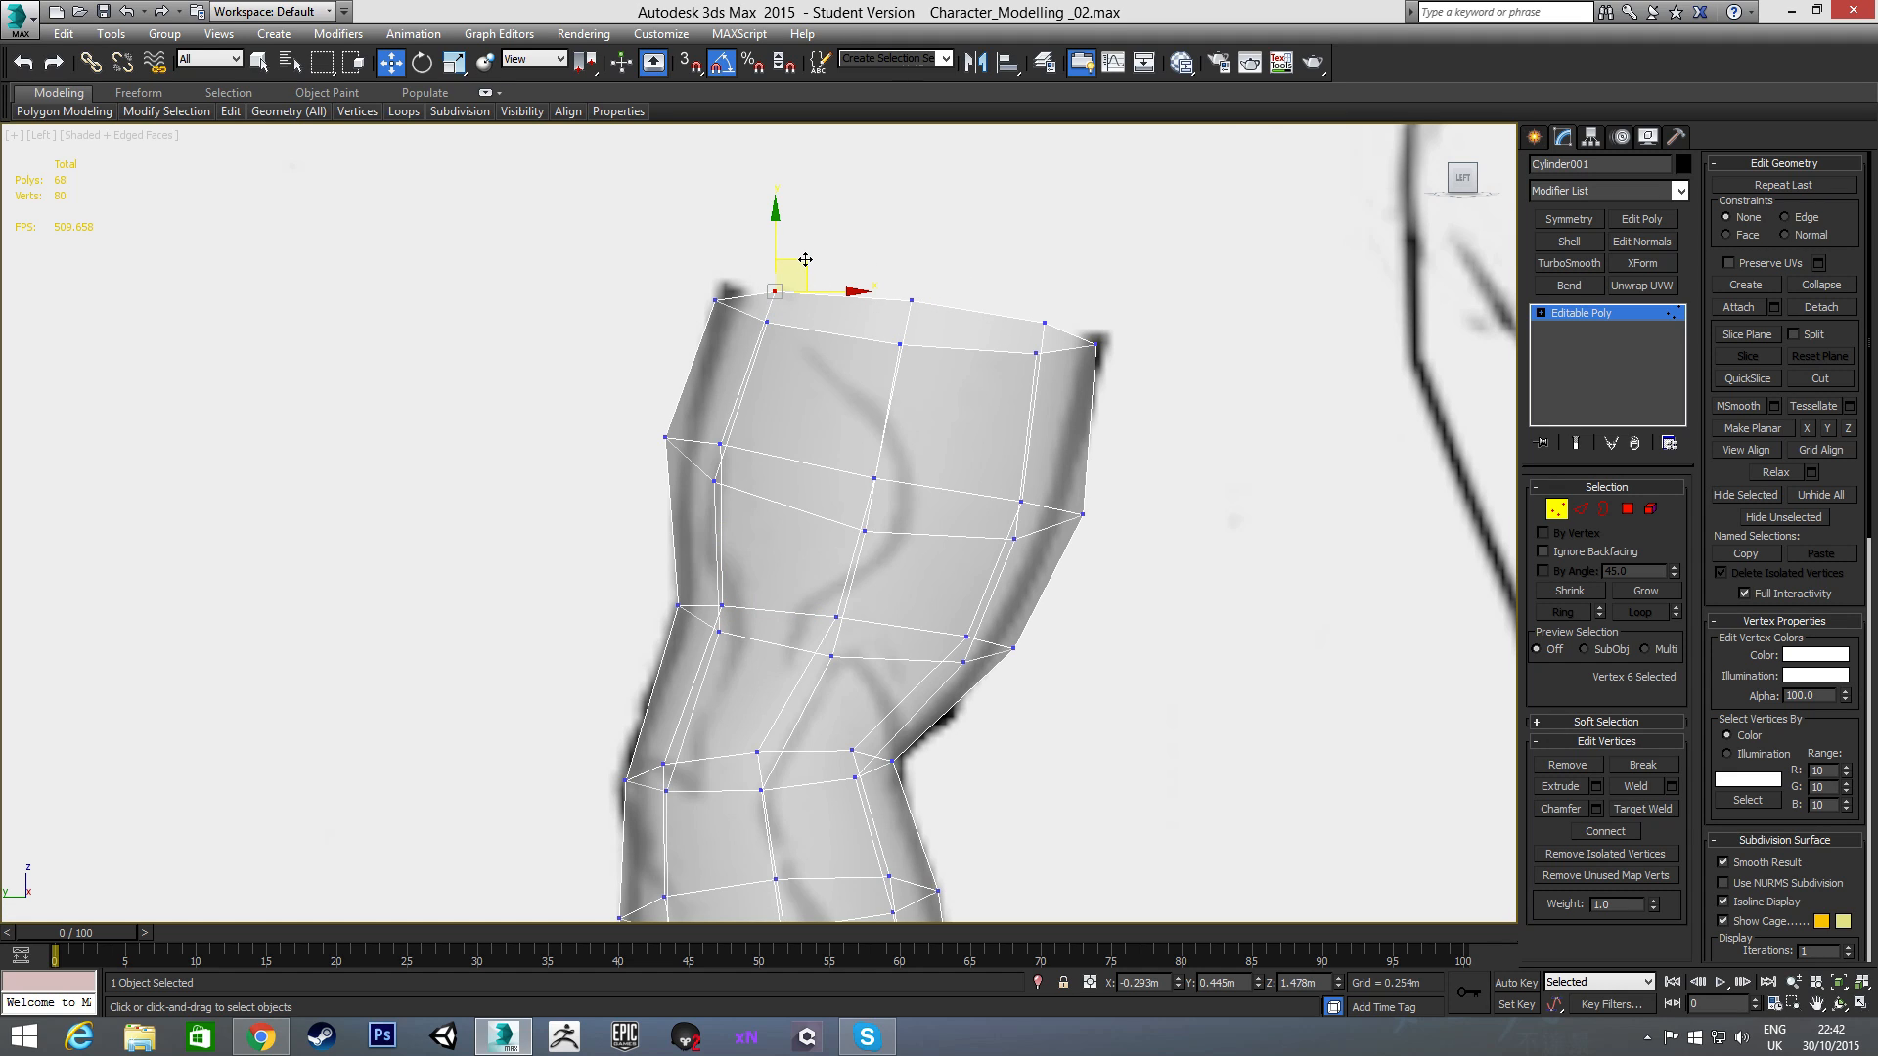
drag(805, 259, 926, 330)
click(1044, 324)
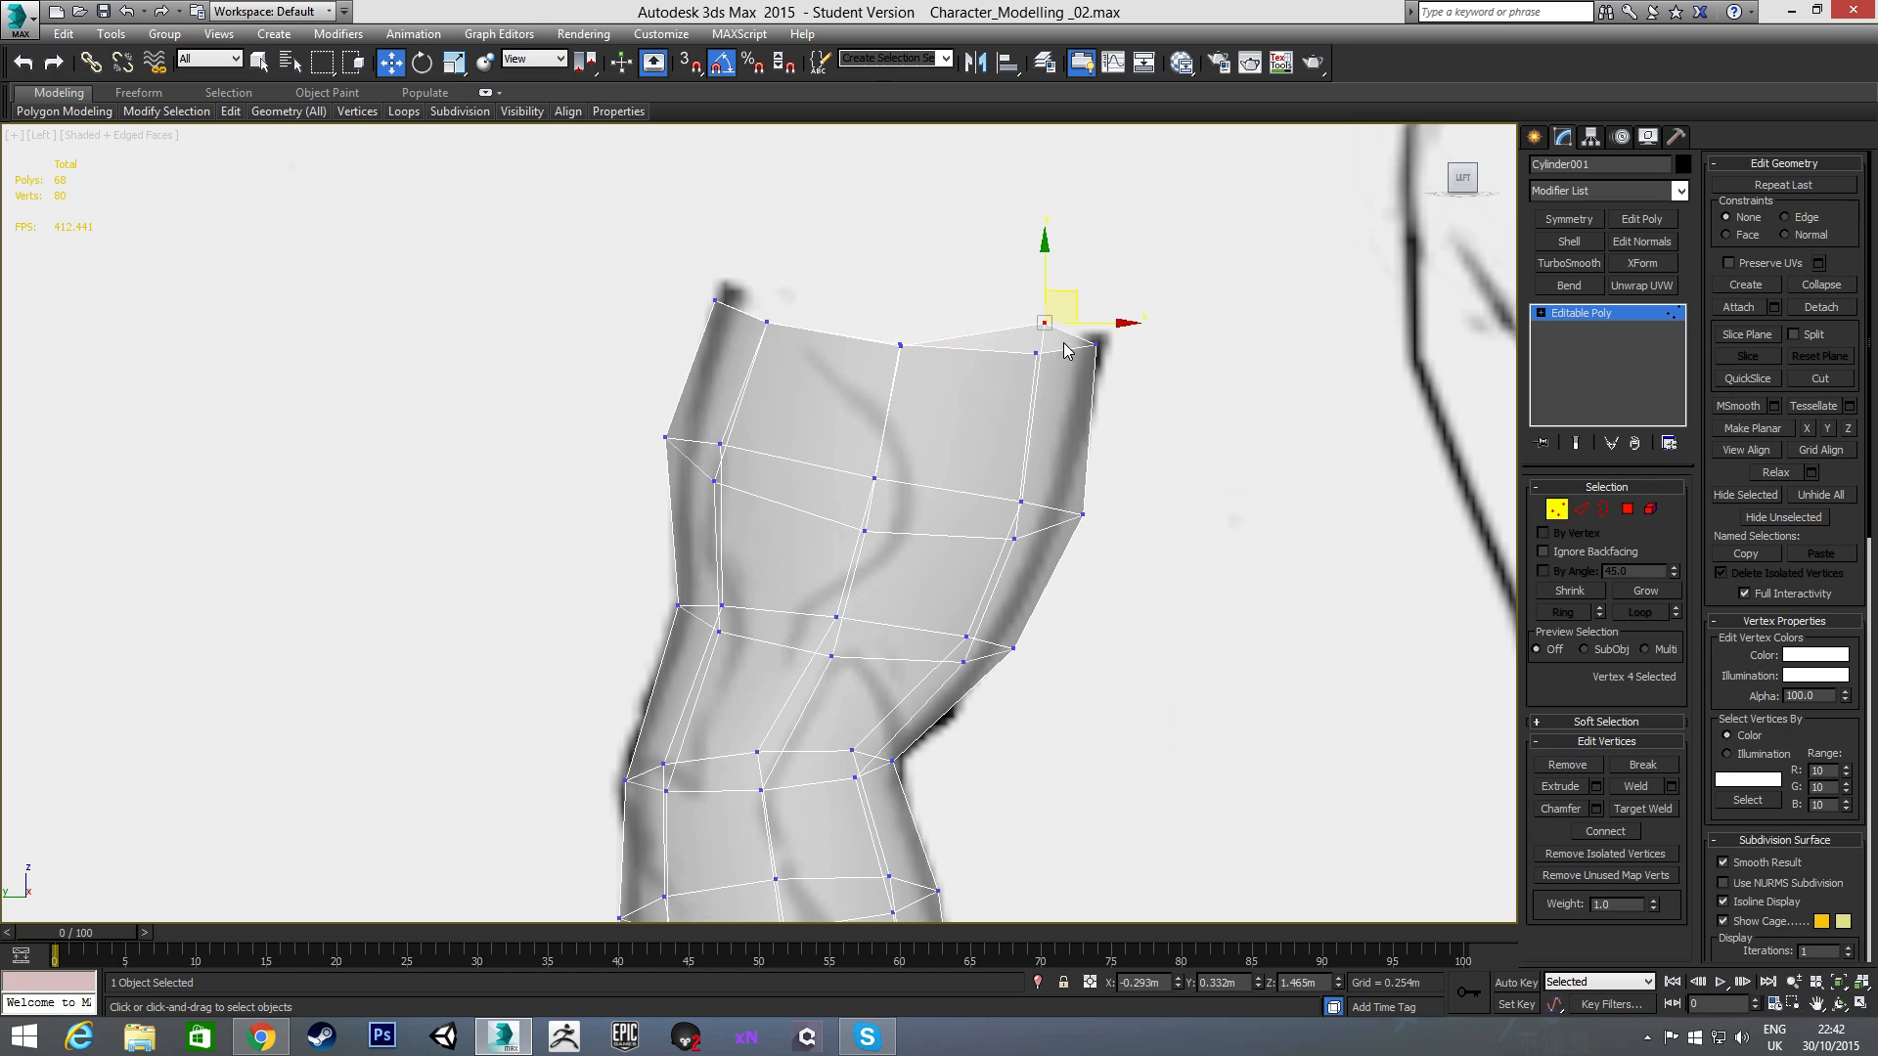
drag(1069, 298, 1059, 328)
- Examine the arm's fit against the reference drawings in the front and side views
scroll(901, 333, down, 4)
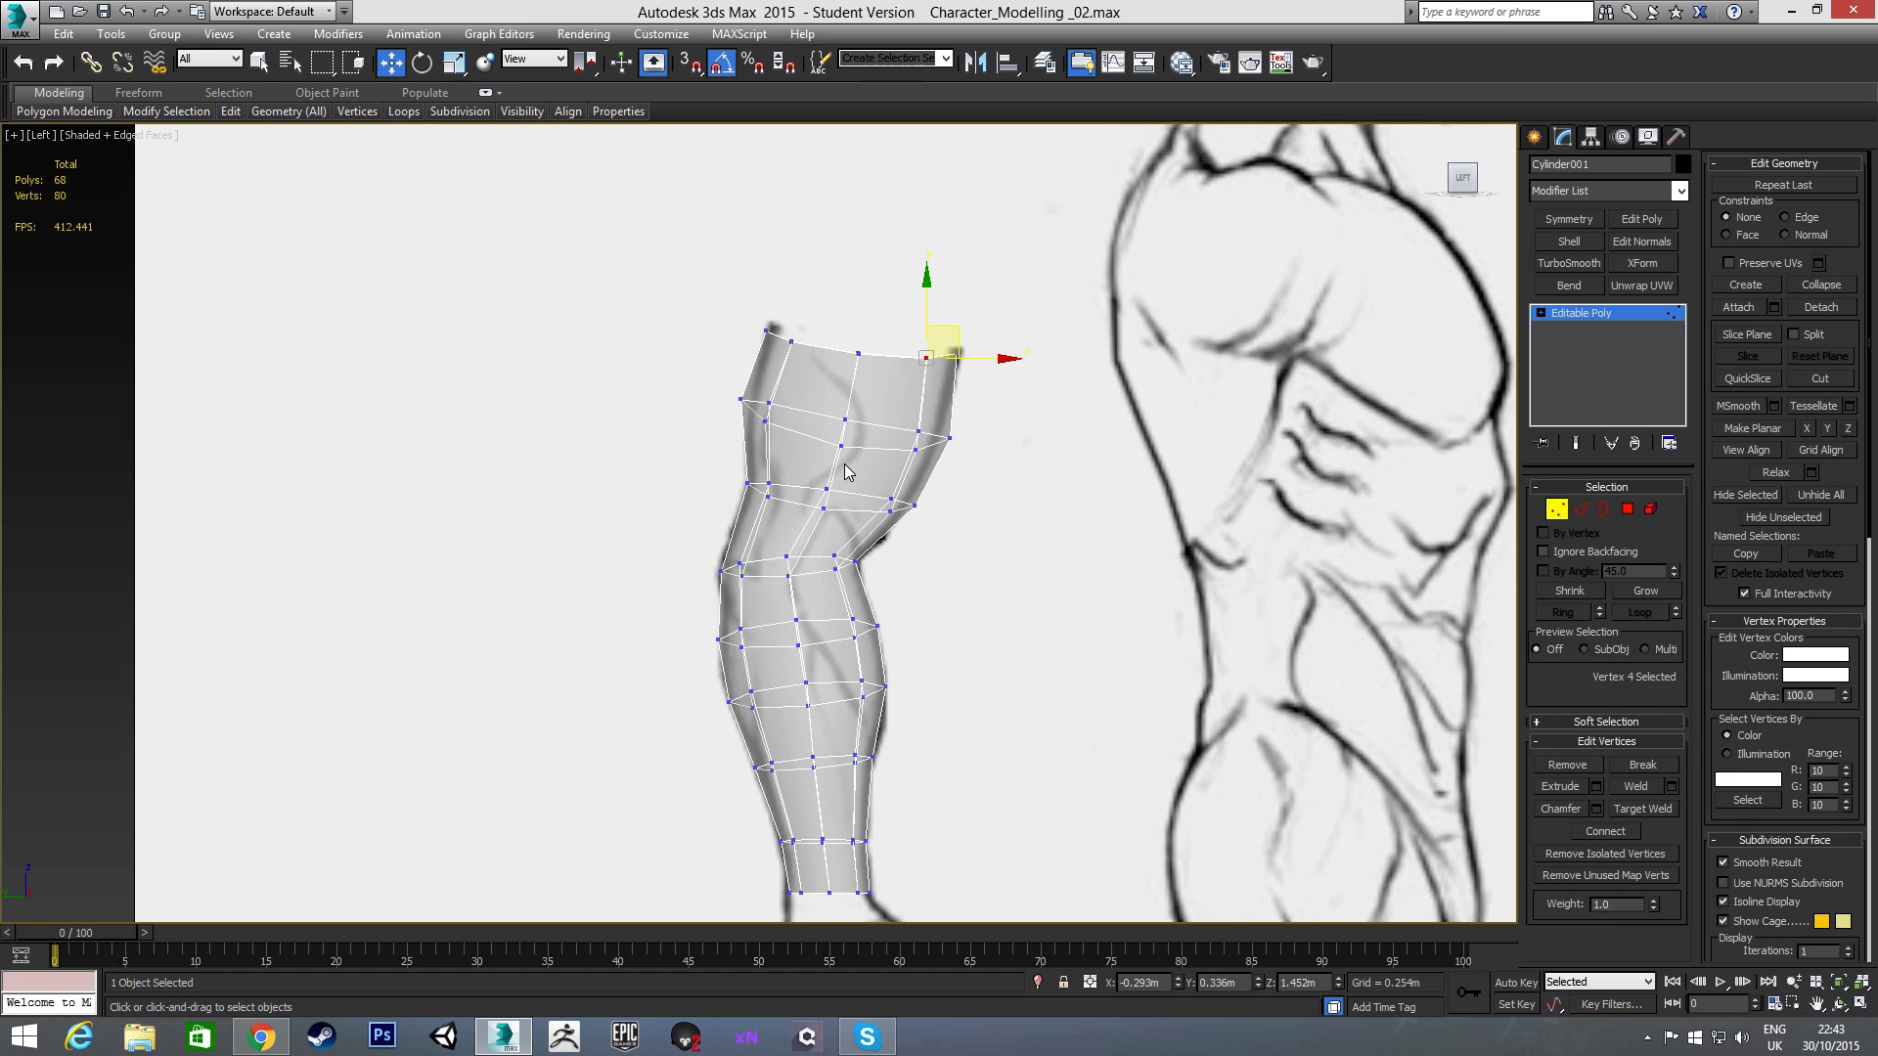
middle_drag(854, 475, 901, 370)
middle_drag(883, 472, 872, 417)
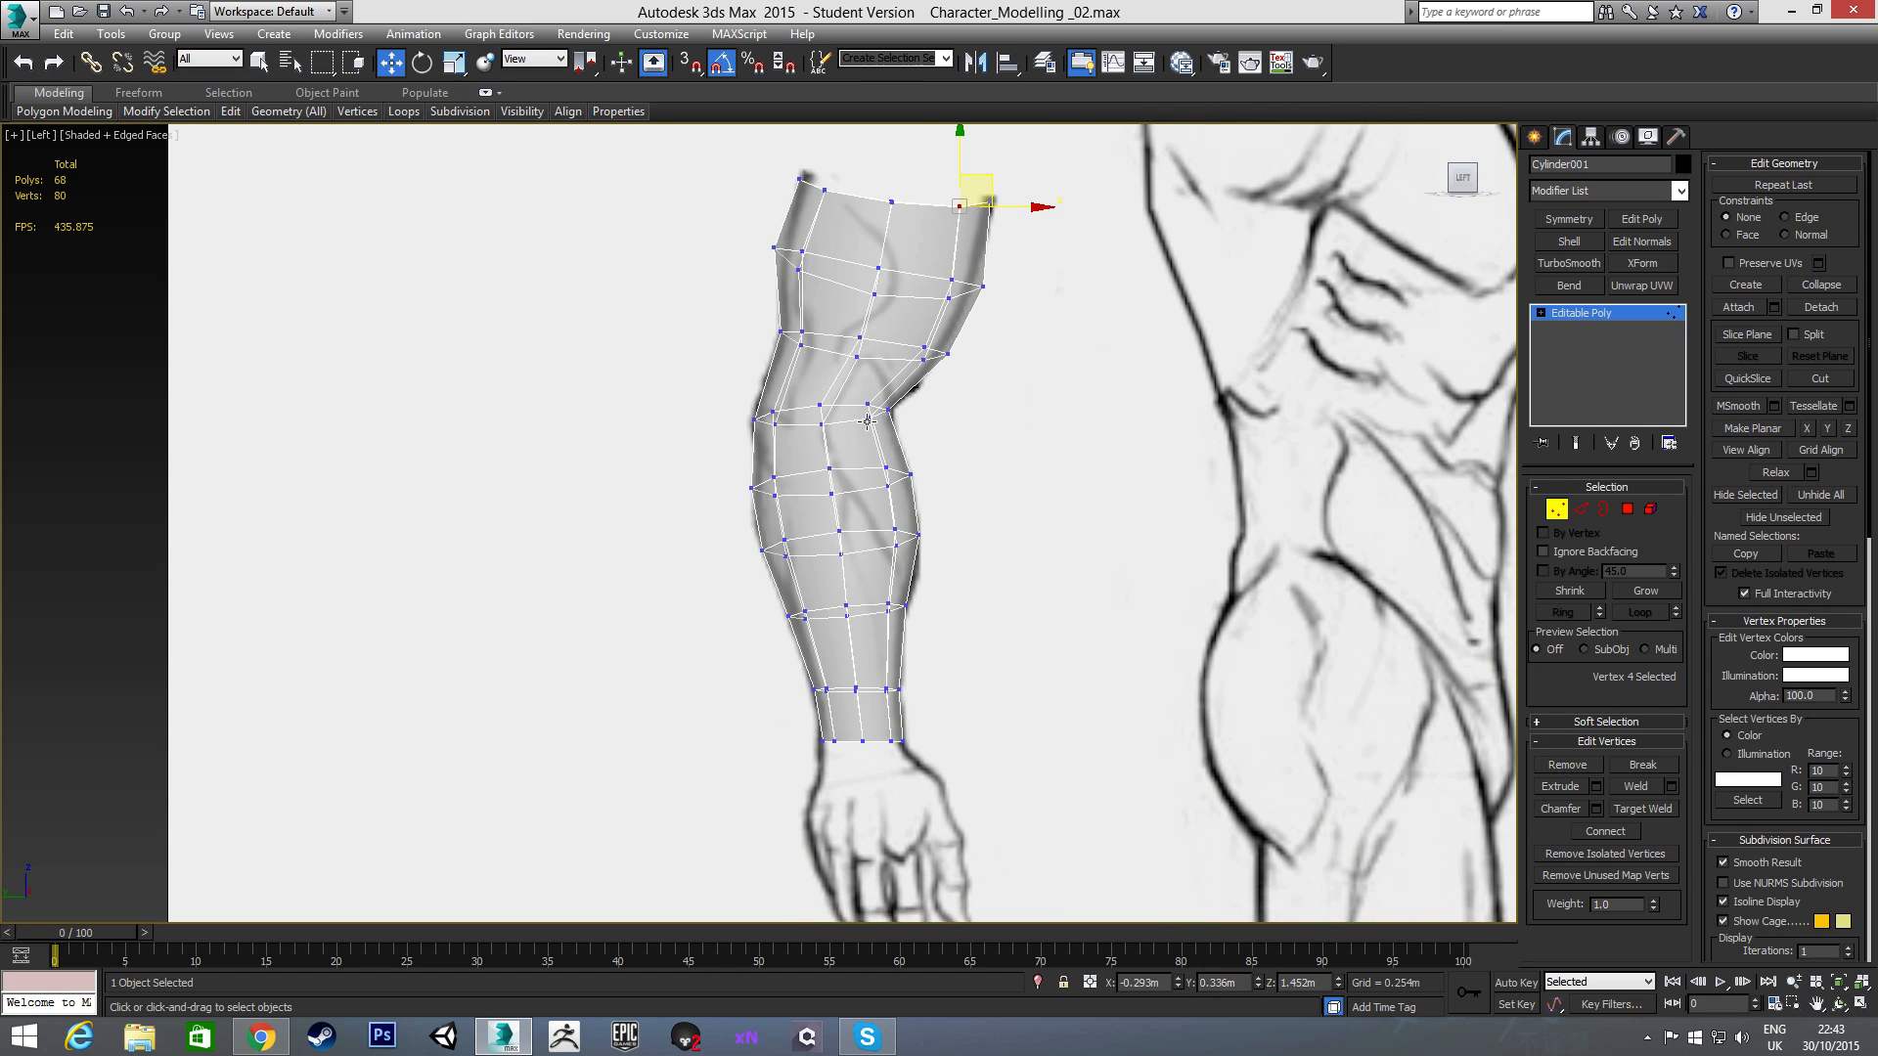
key(f)
scroll(920, 380, up, 6)
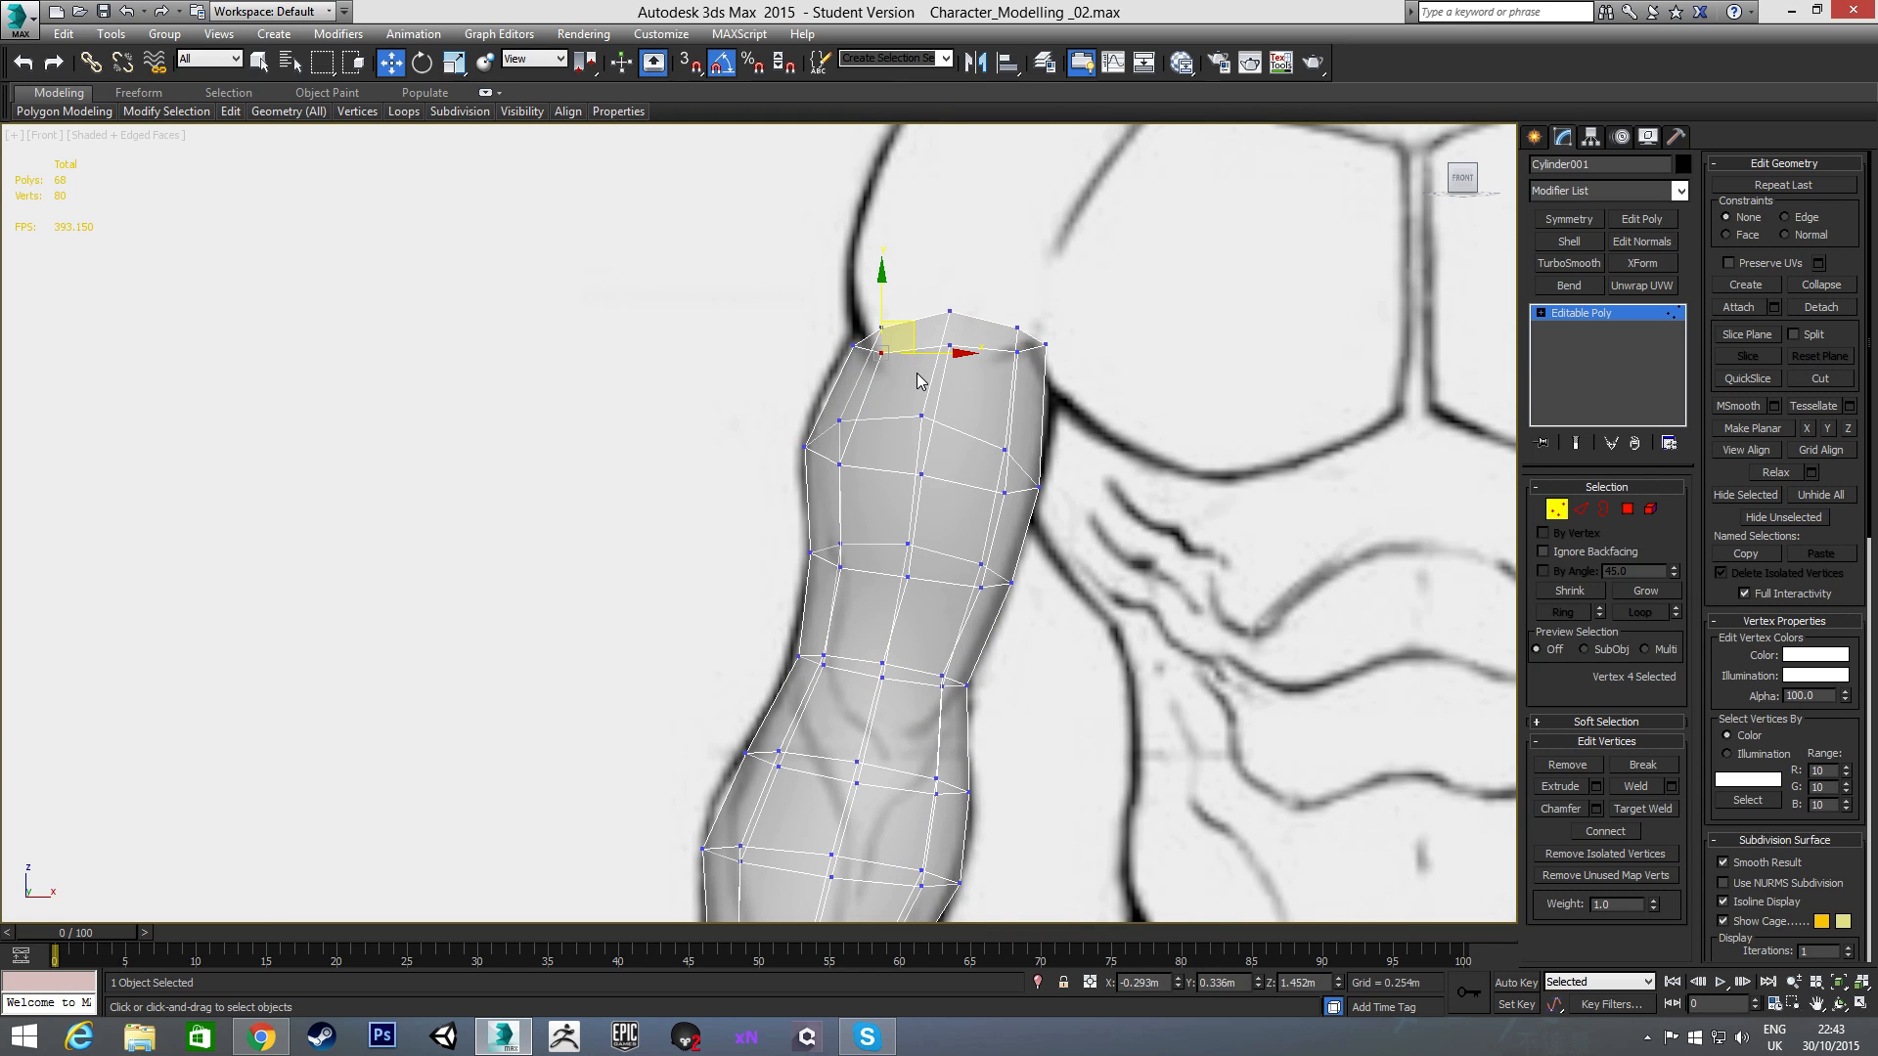
scroll(920, 386, down, 3)
scroll(919, 406, up, 2)
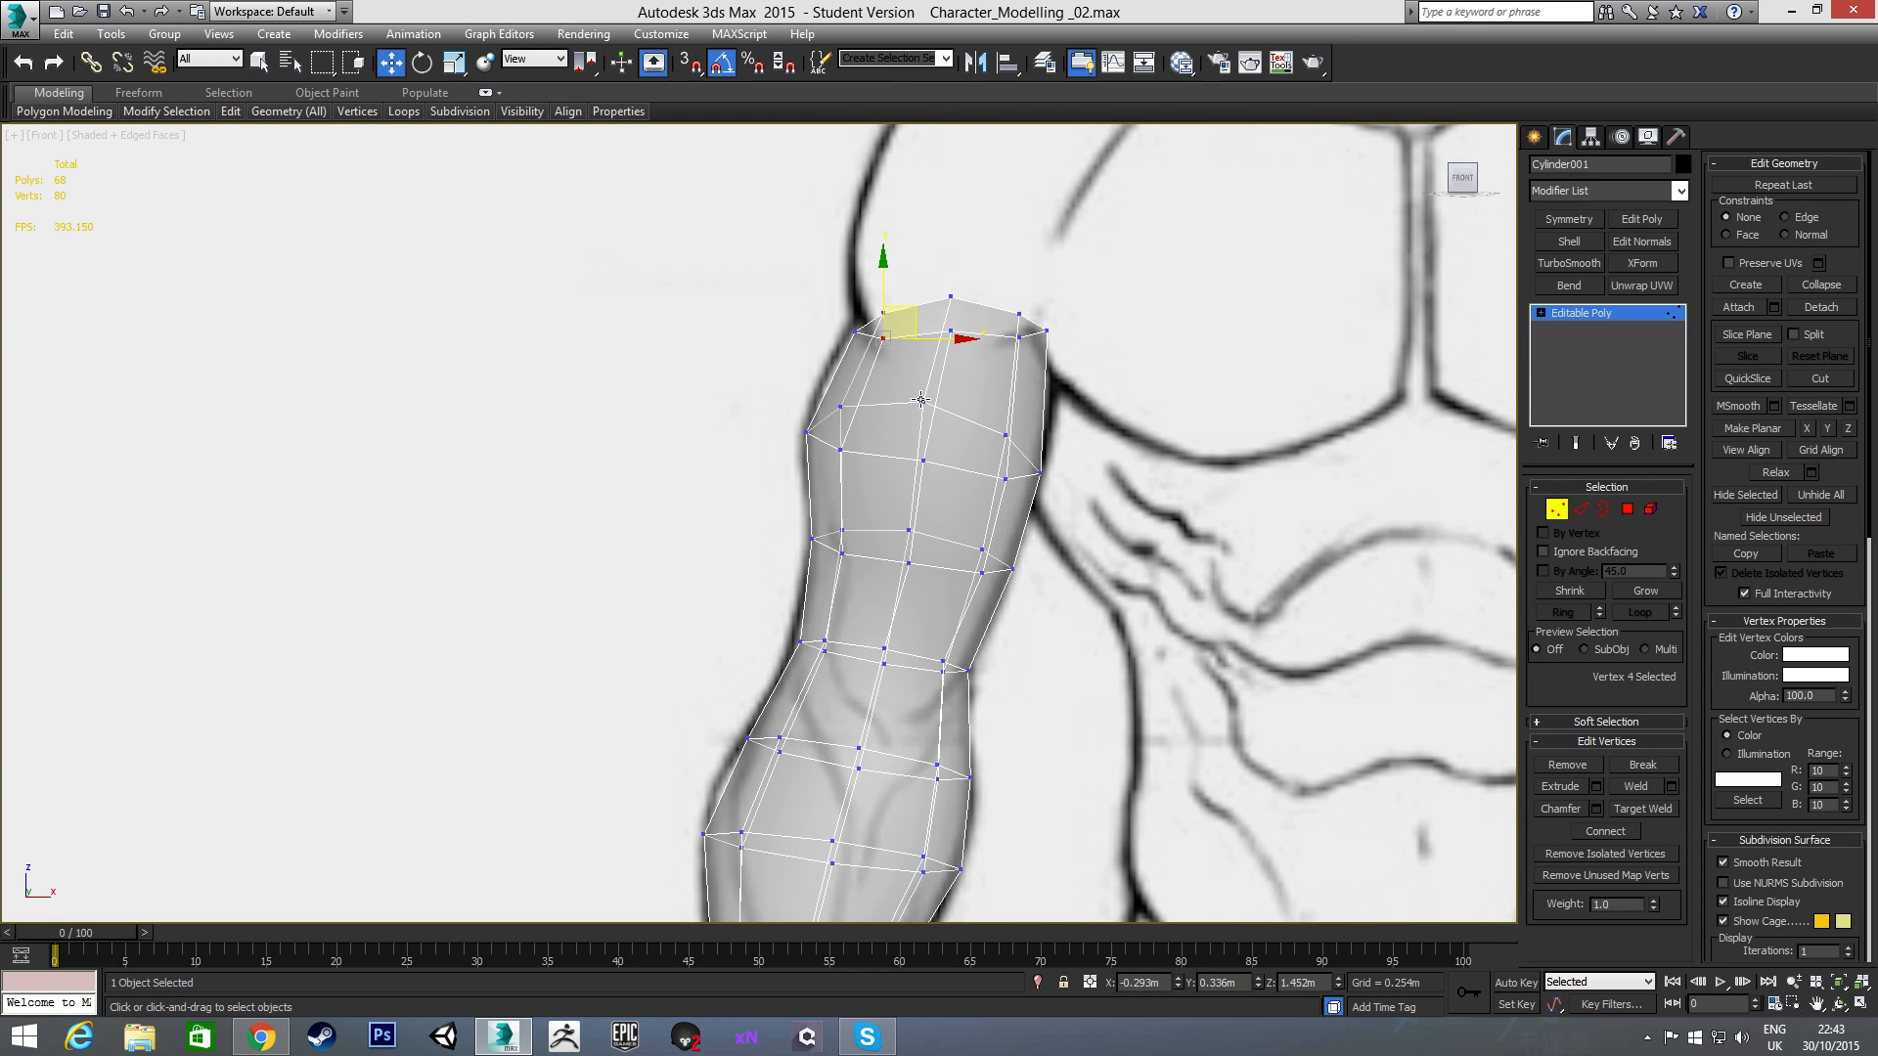
scroll(923, 404, down, 1)
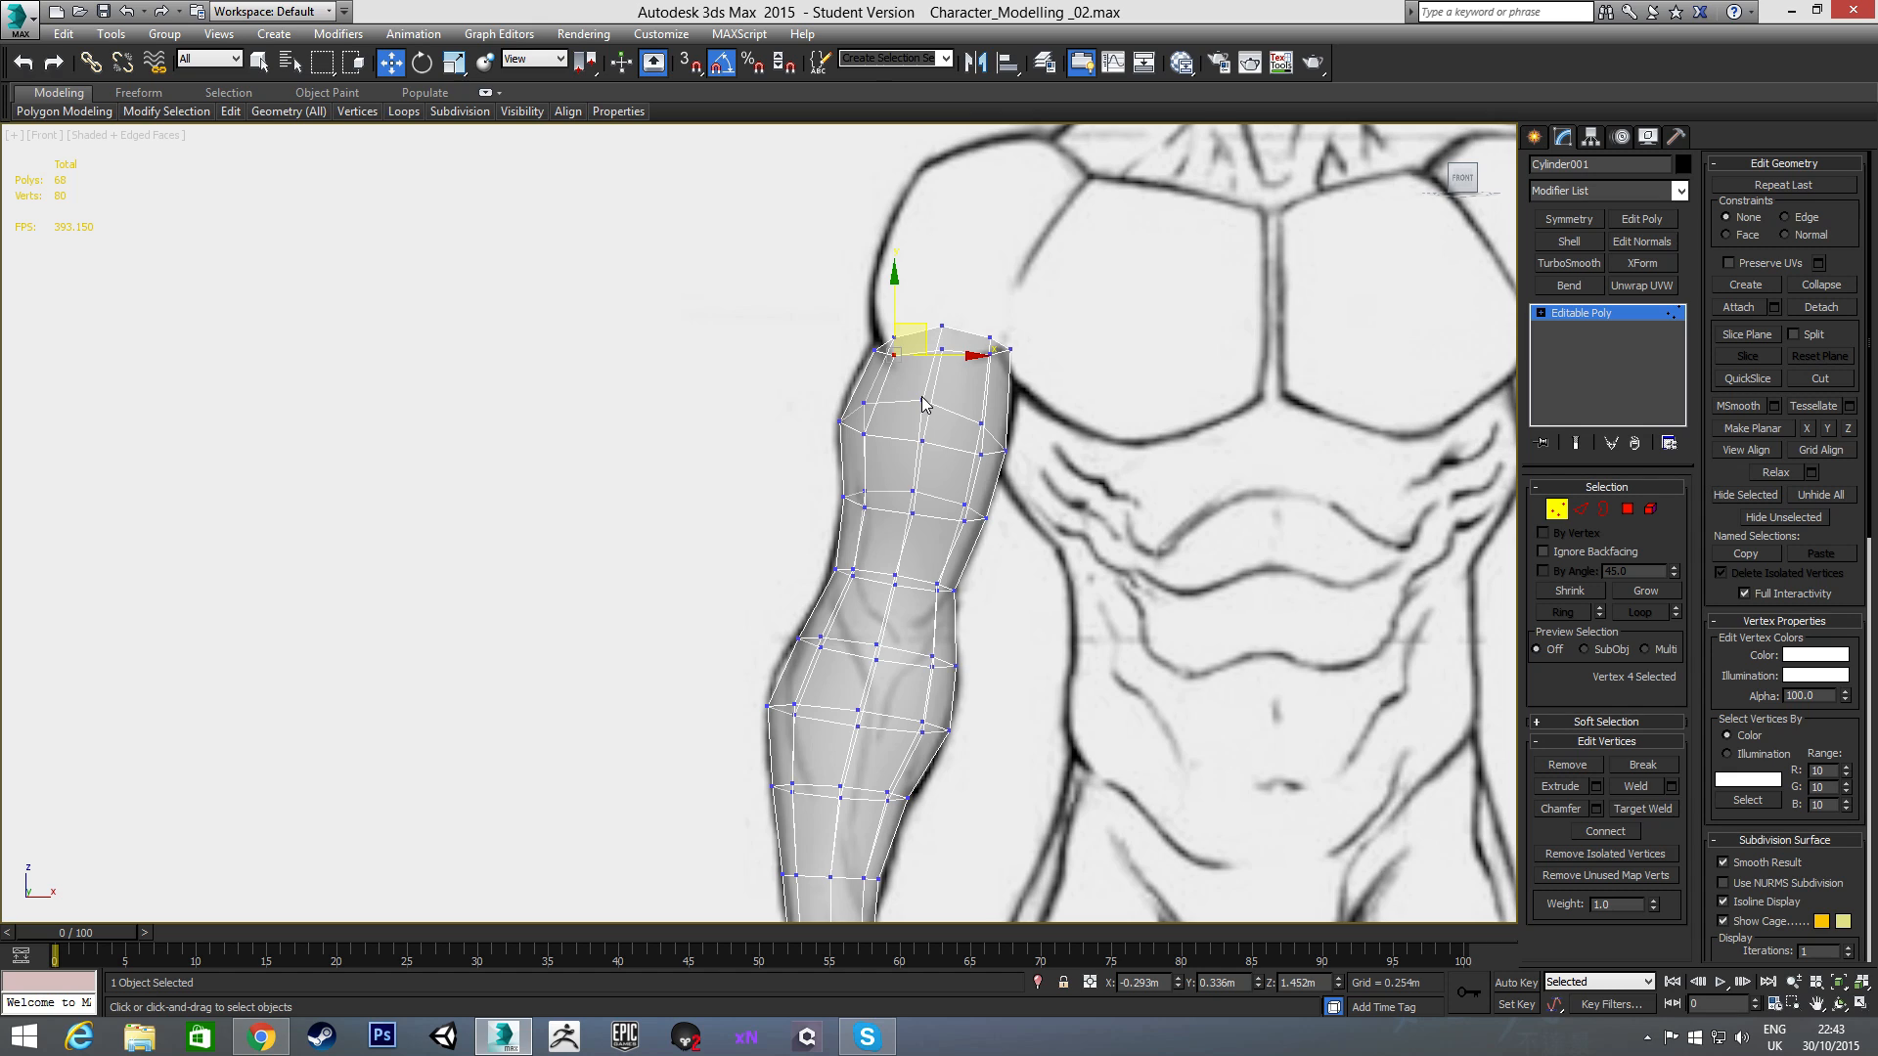
key(l)
scroll(868, 405, up, 3)
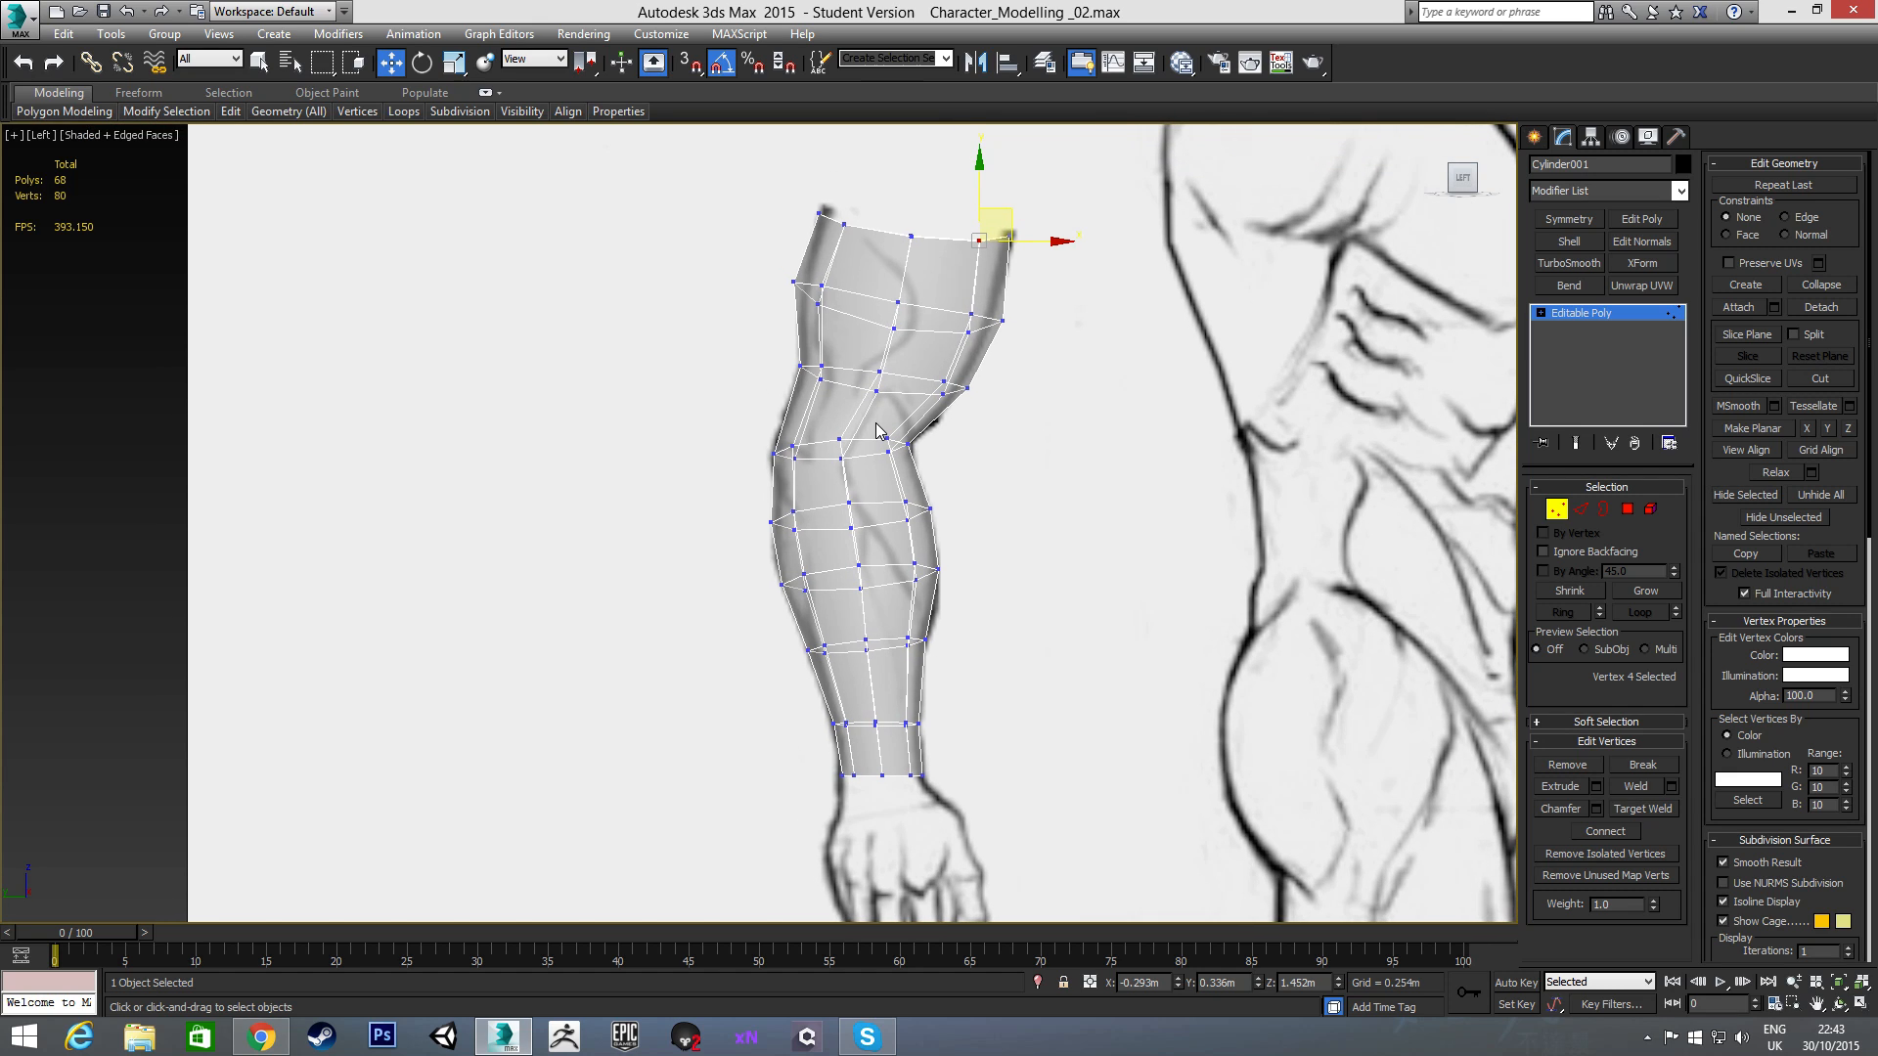
- Select the complete edge loop running around the elbow
key(2)
double_click(866, 445)
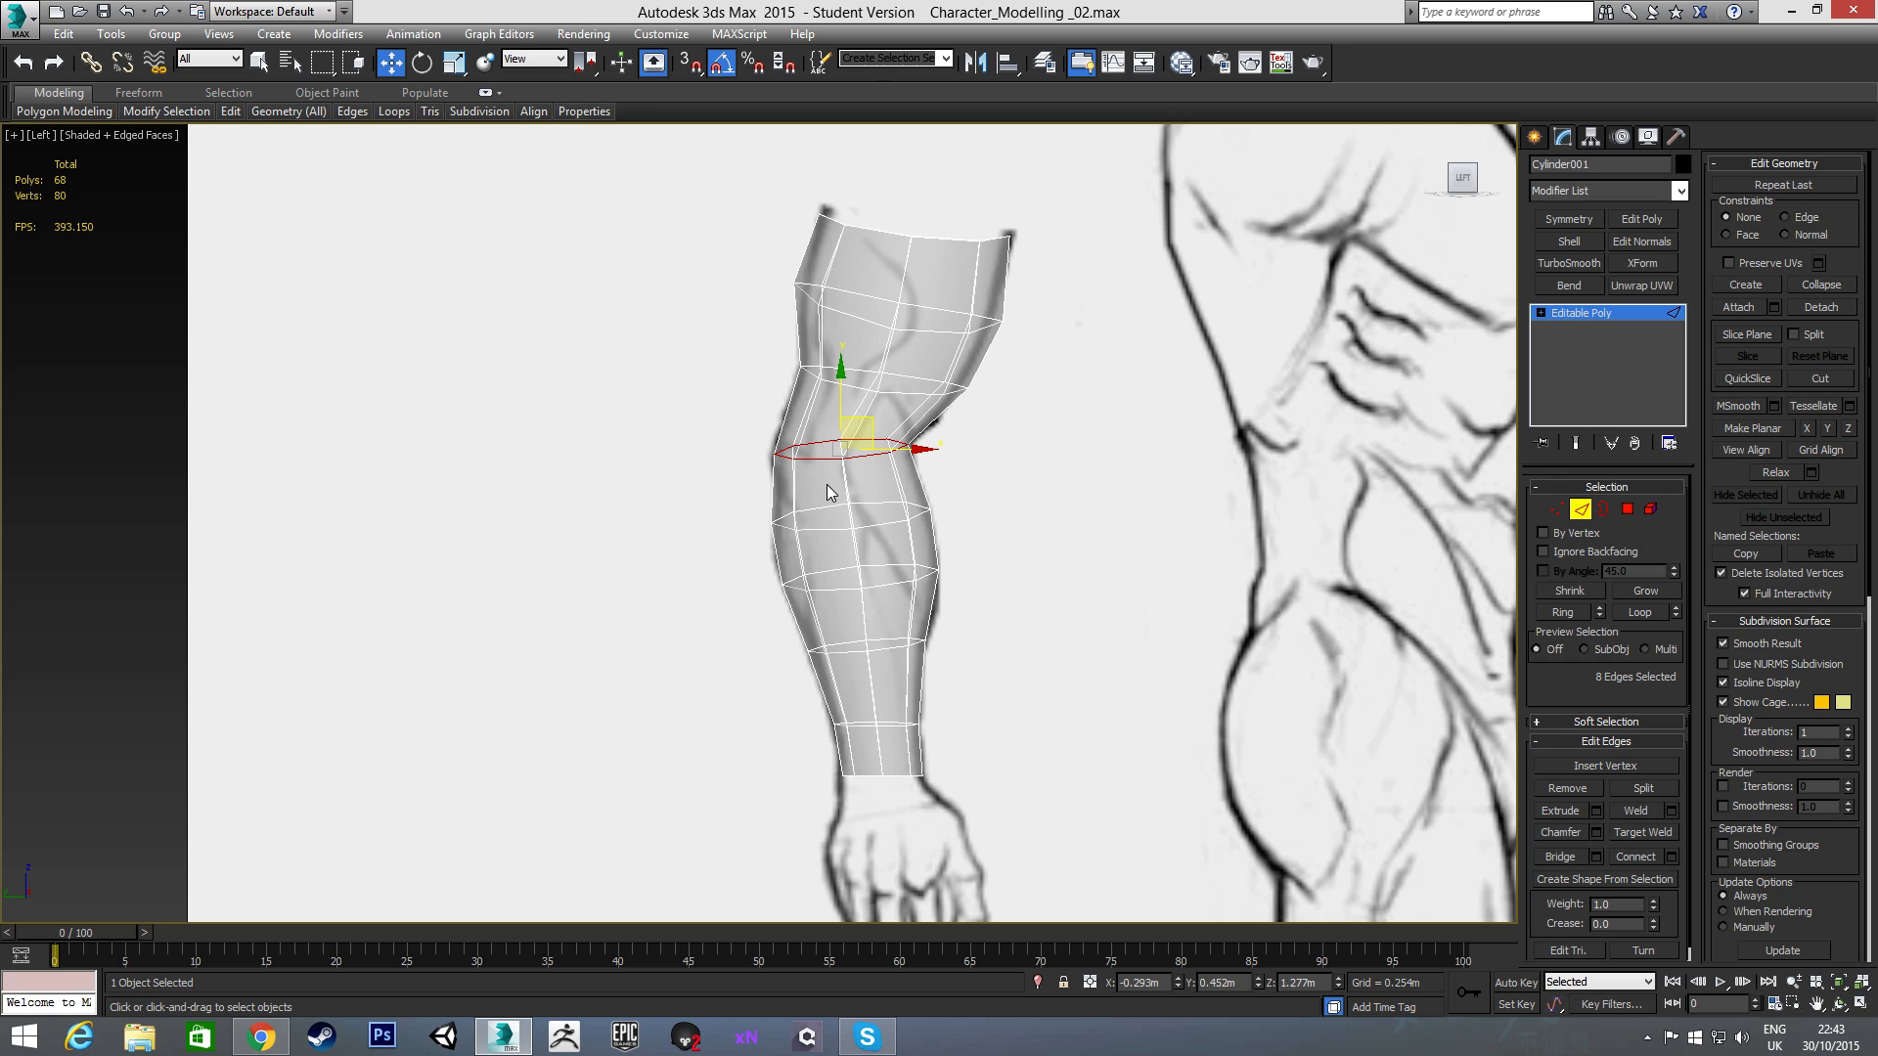
middle_drag(777, 456, 814, 435)
scroll(814, 435, up, 3)
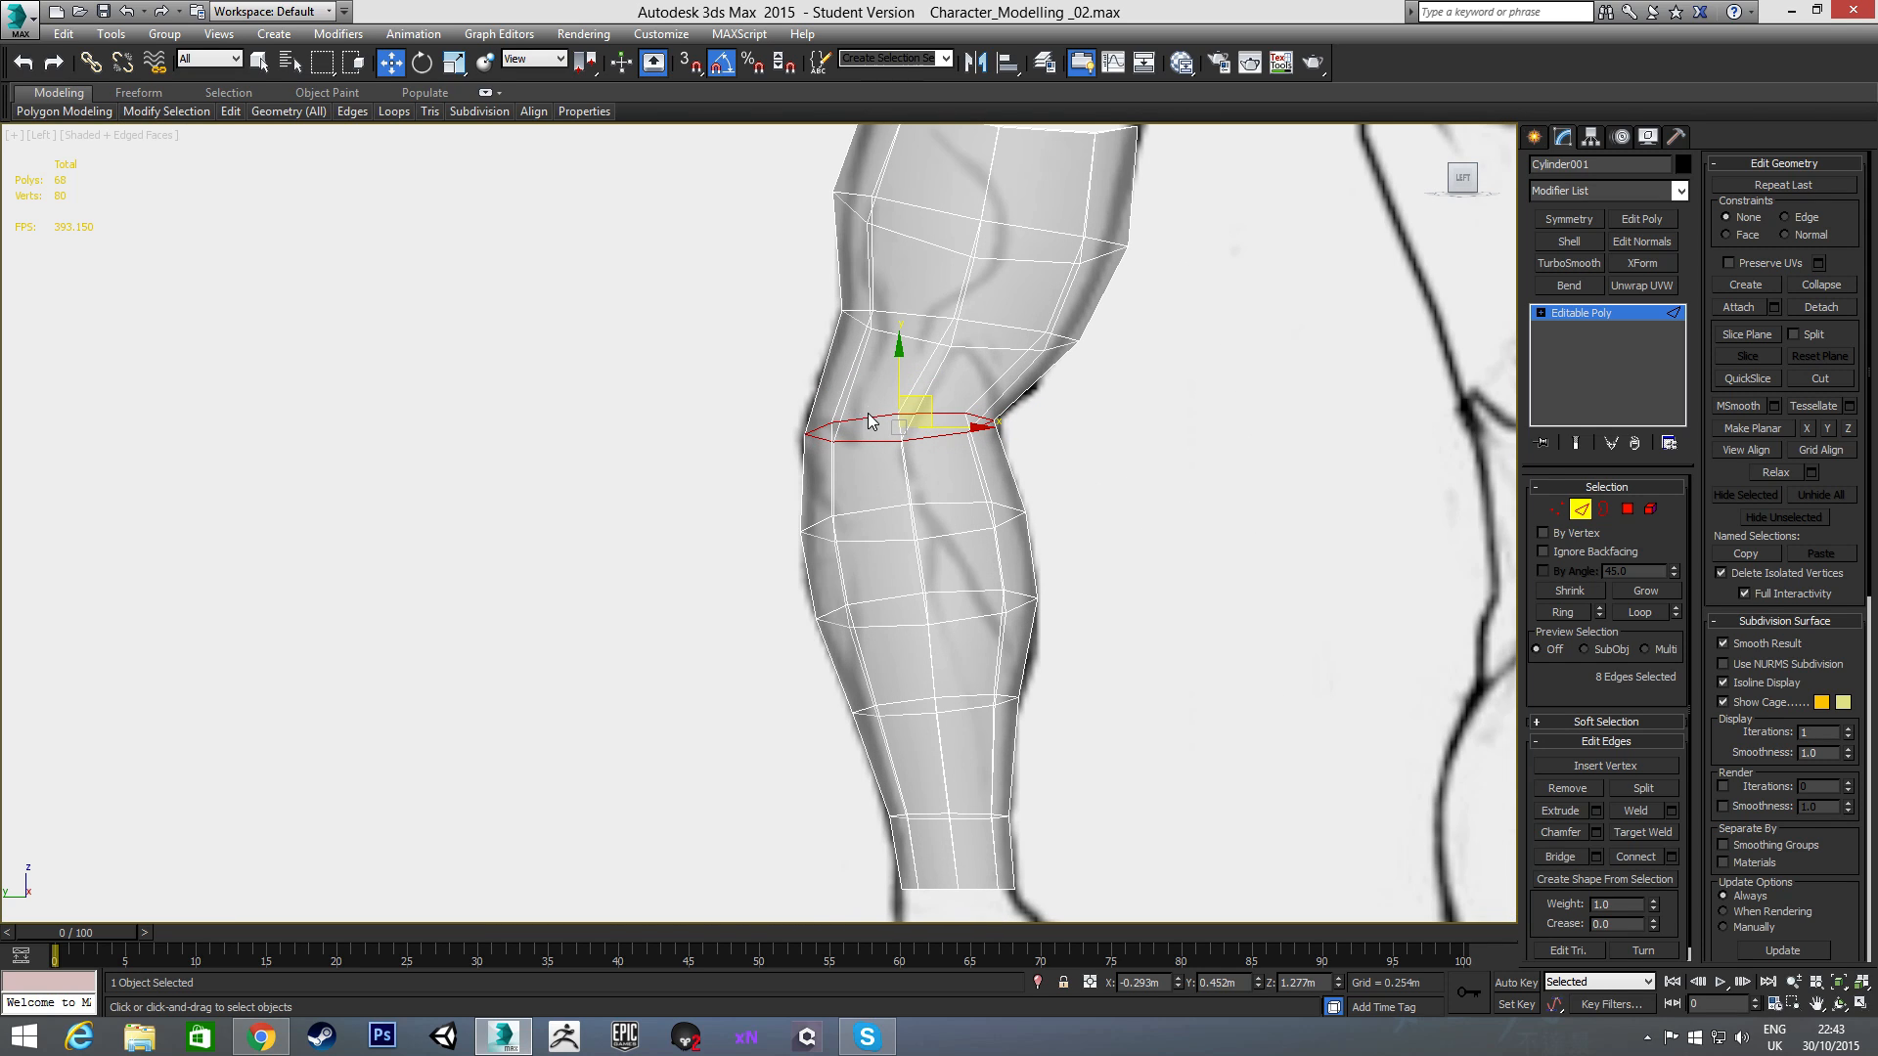
right_click(867, 478)
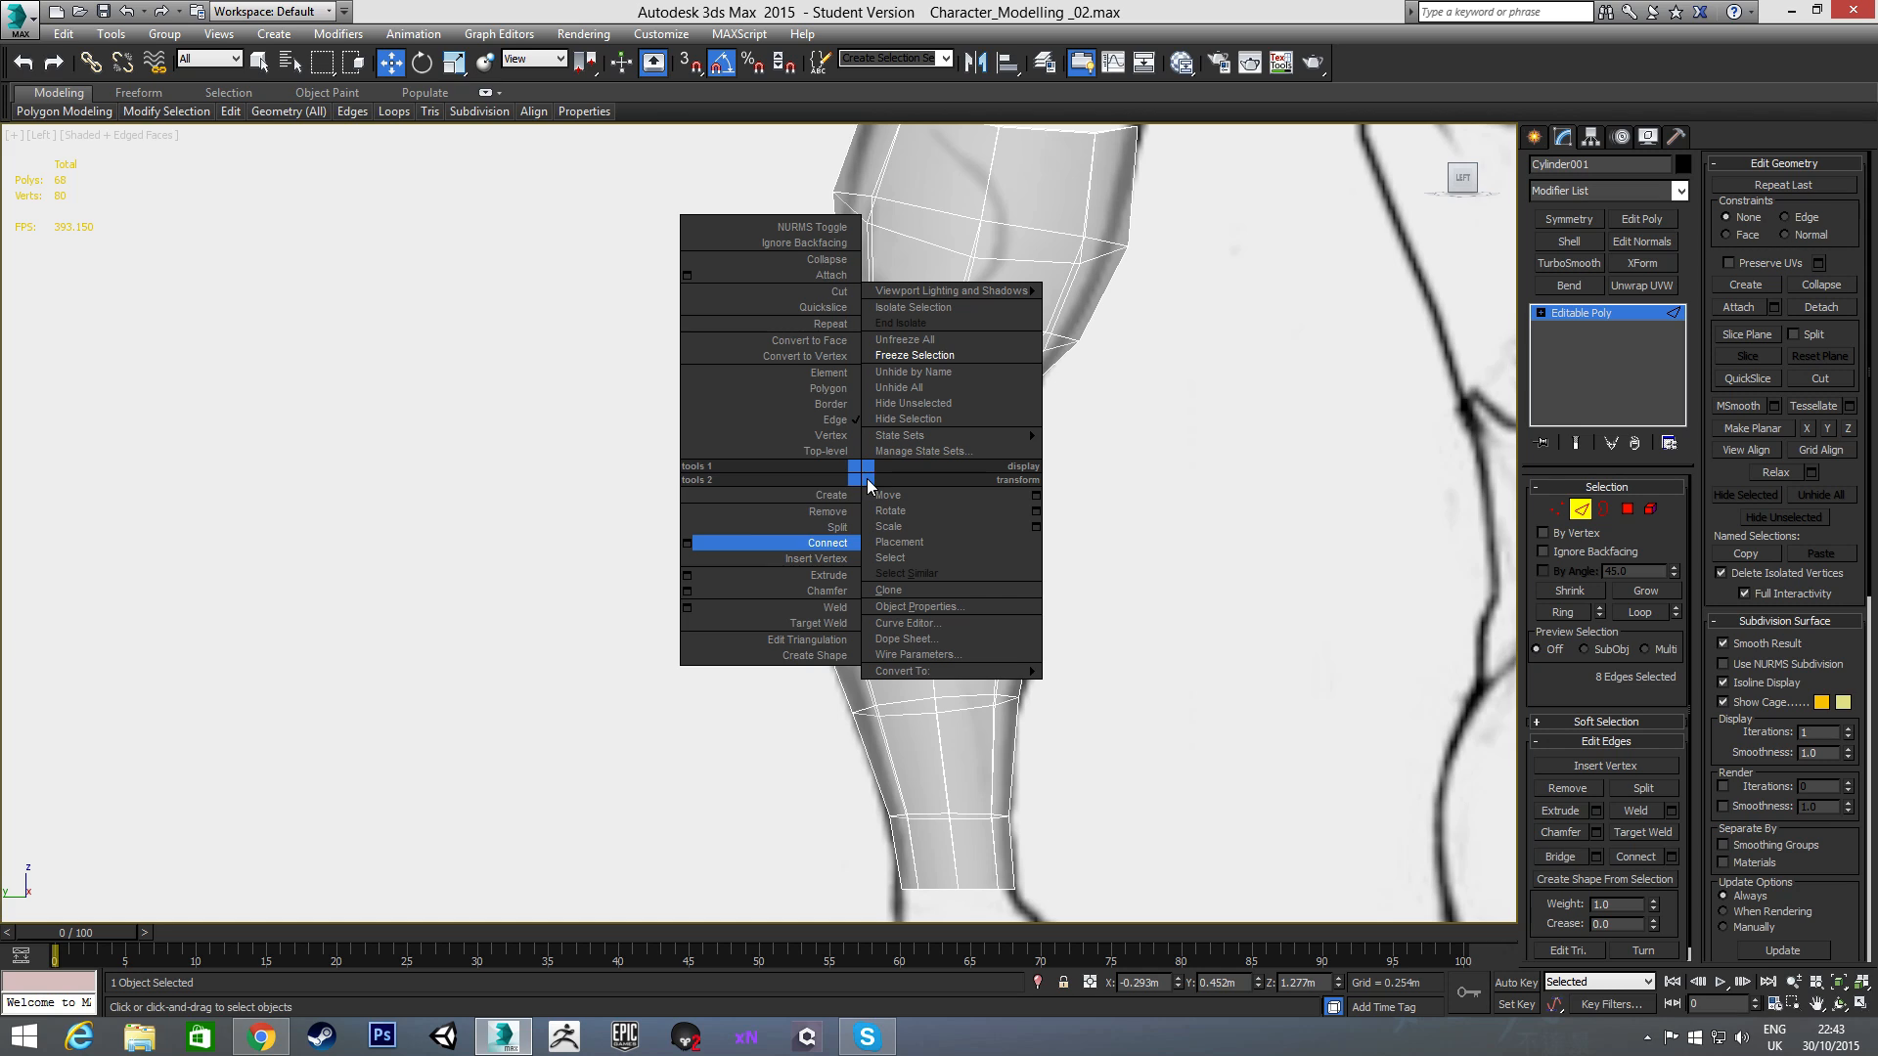
click(688, 591)
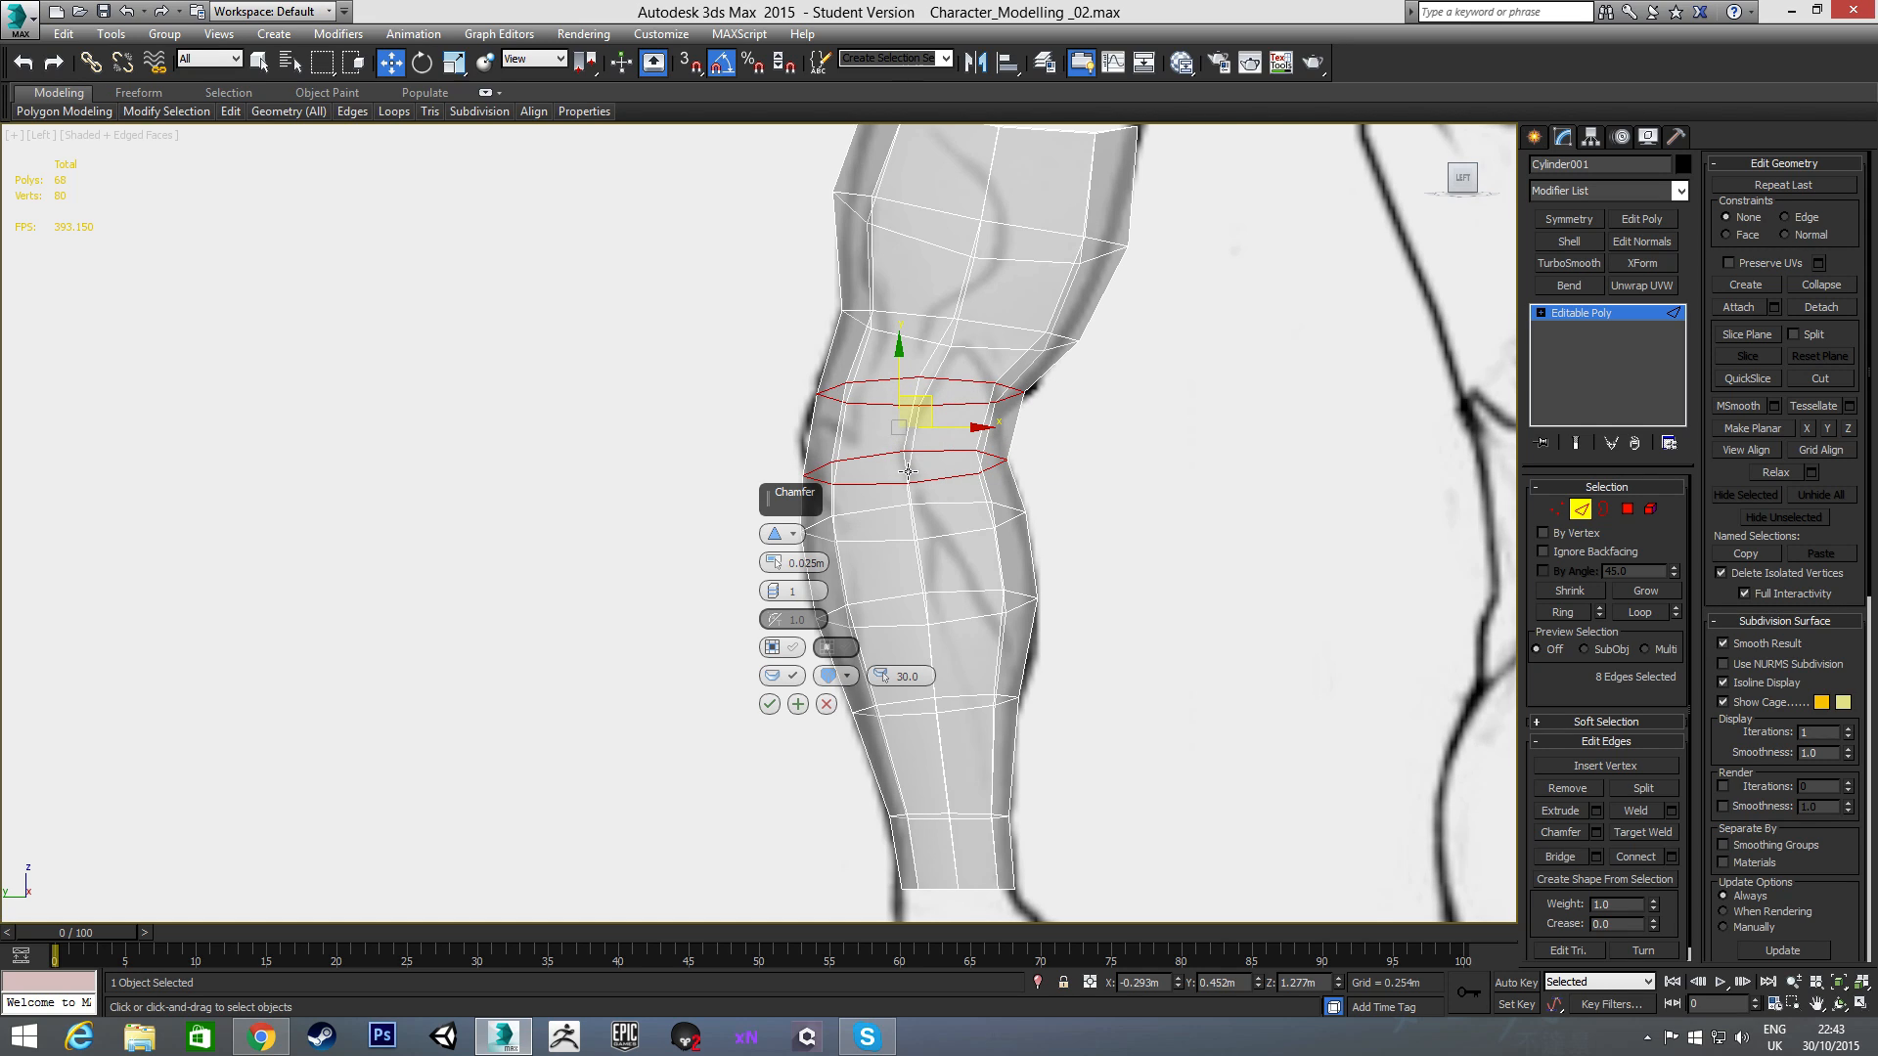
key(Escape)
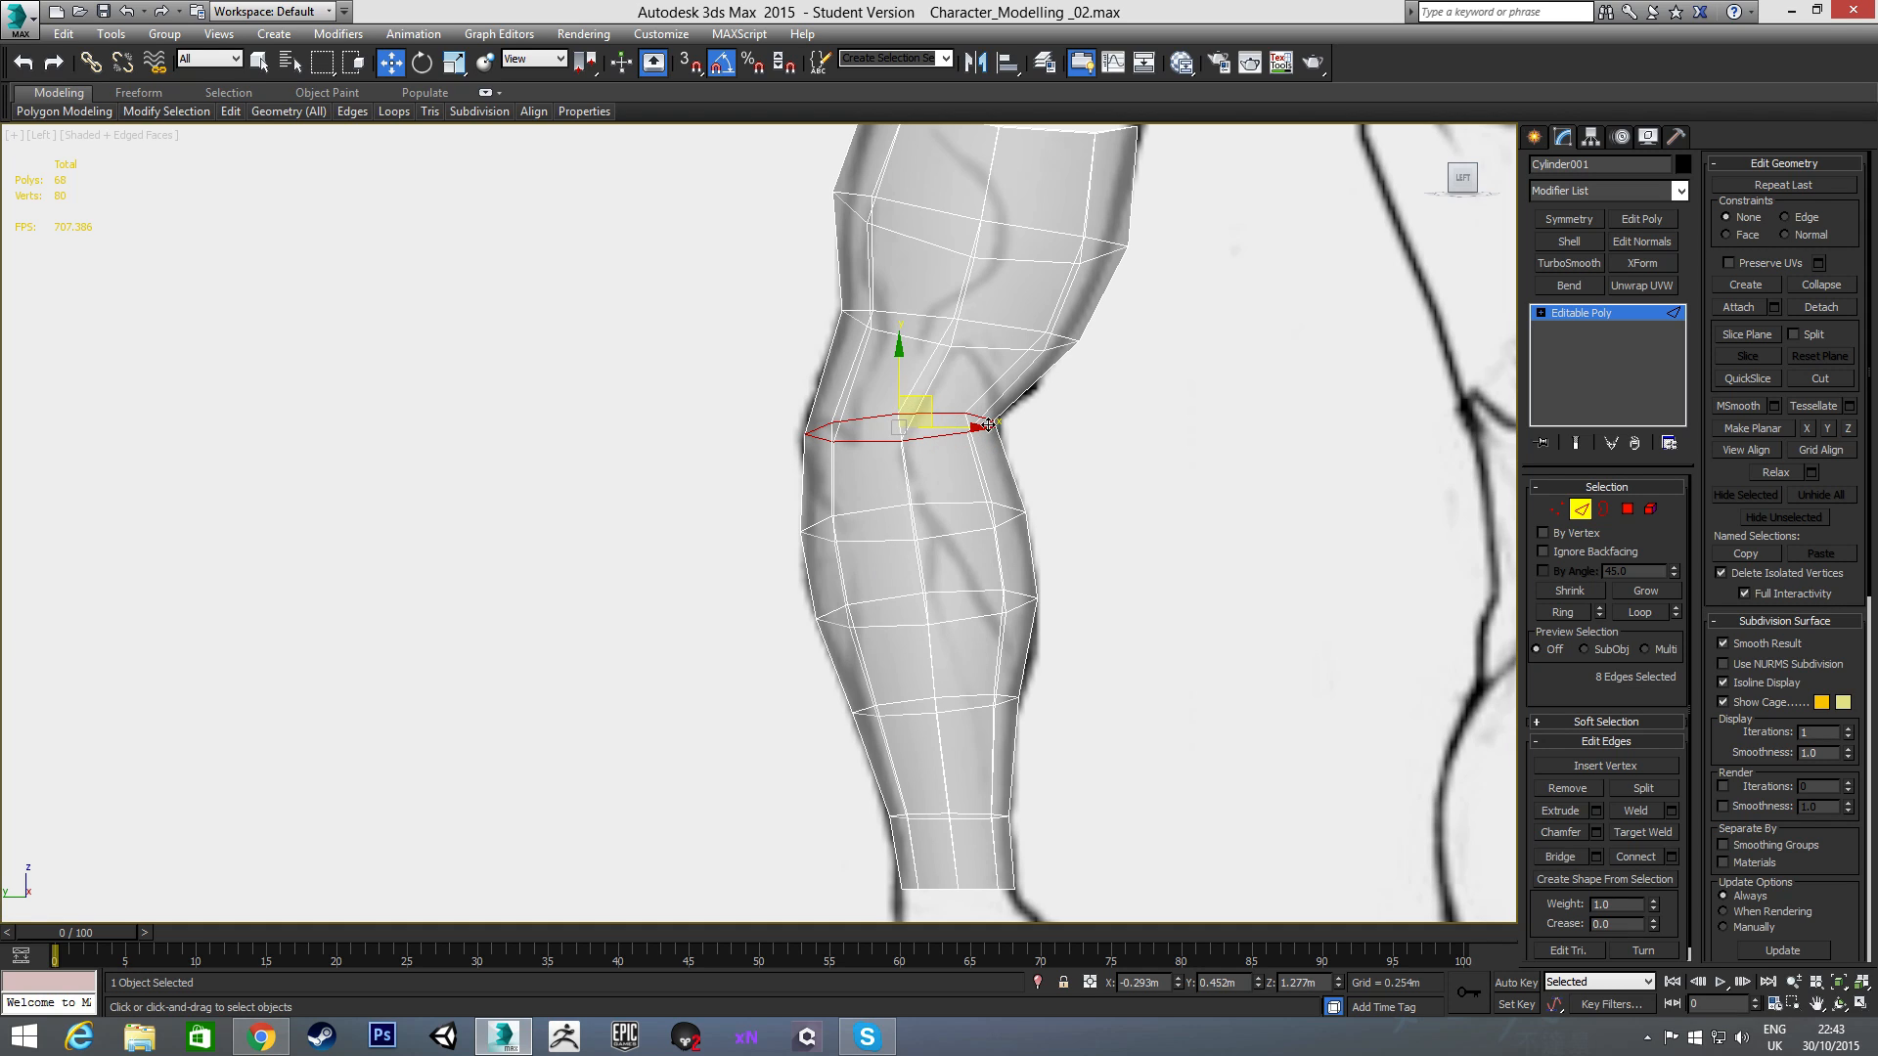
- Chamfer the elbow edge loop by 0.025 m with 2 connecting segments
right_click(728, 444)
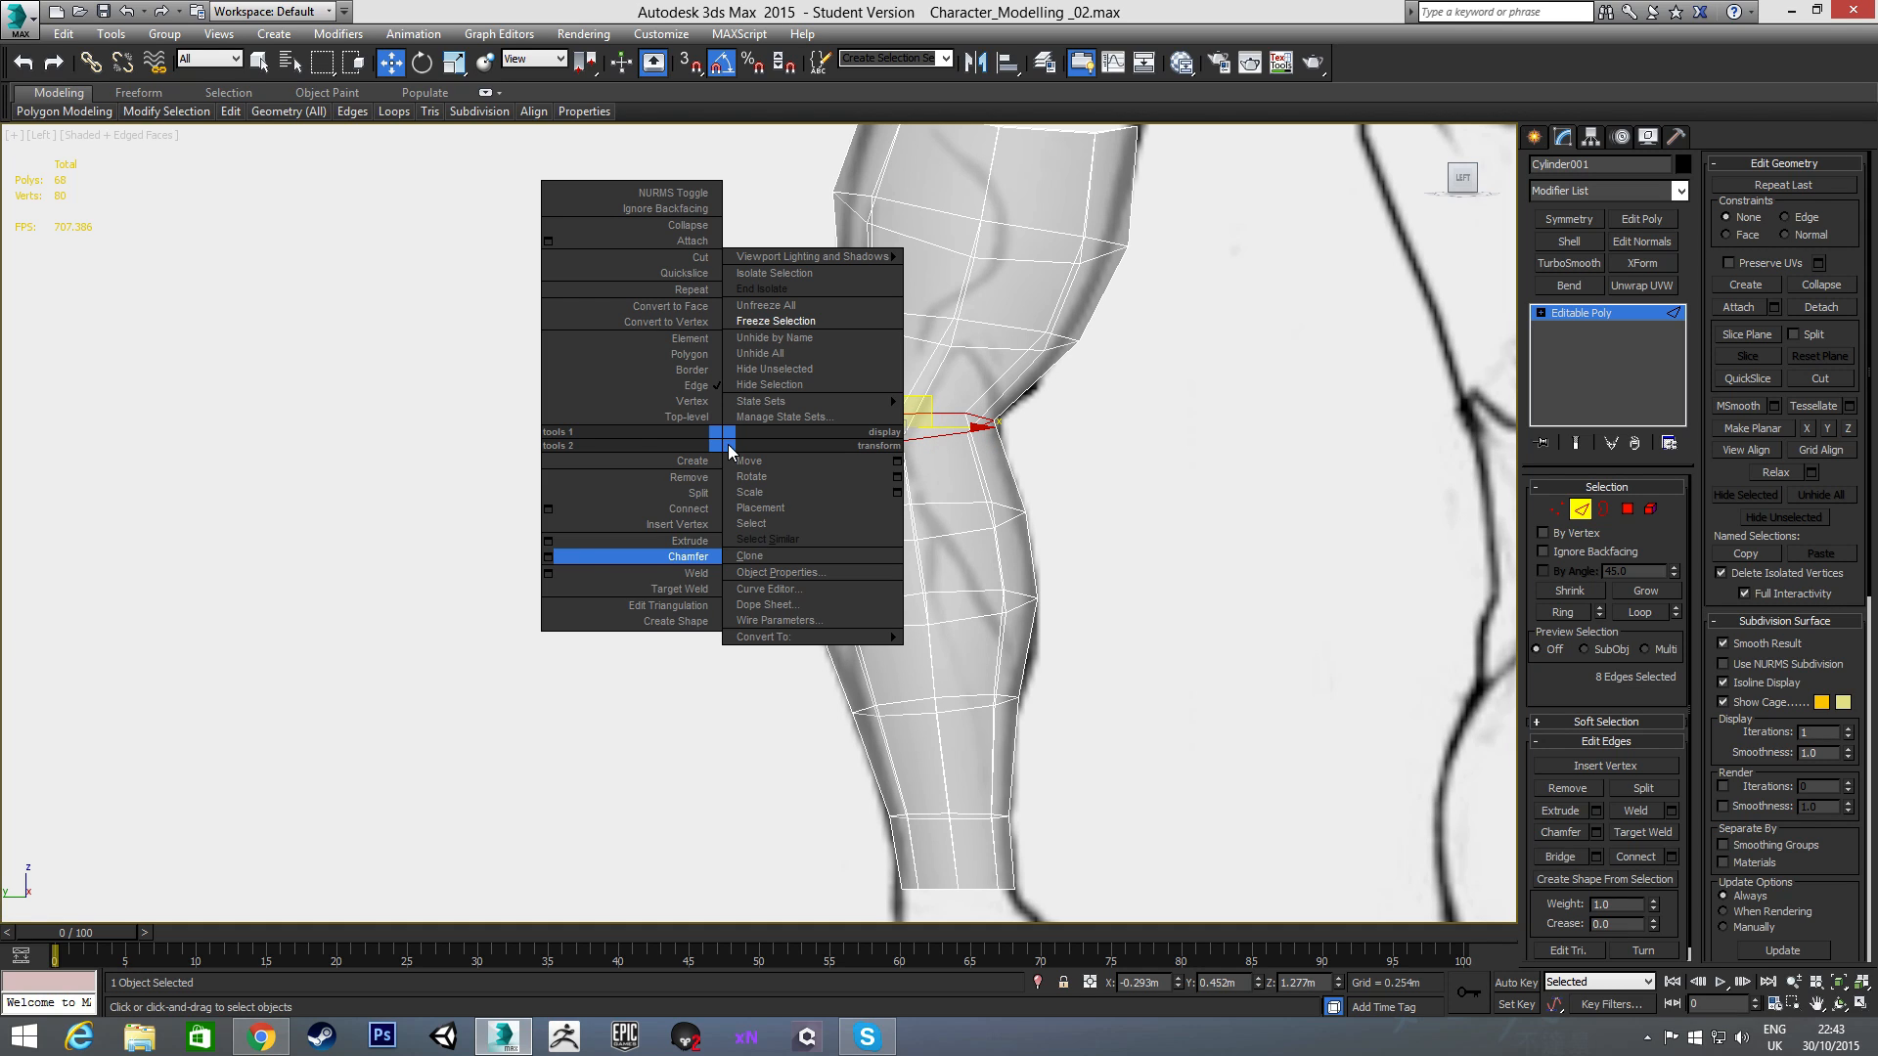
click(549, 558)
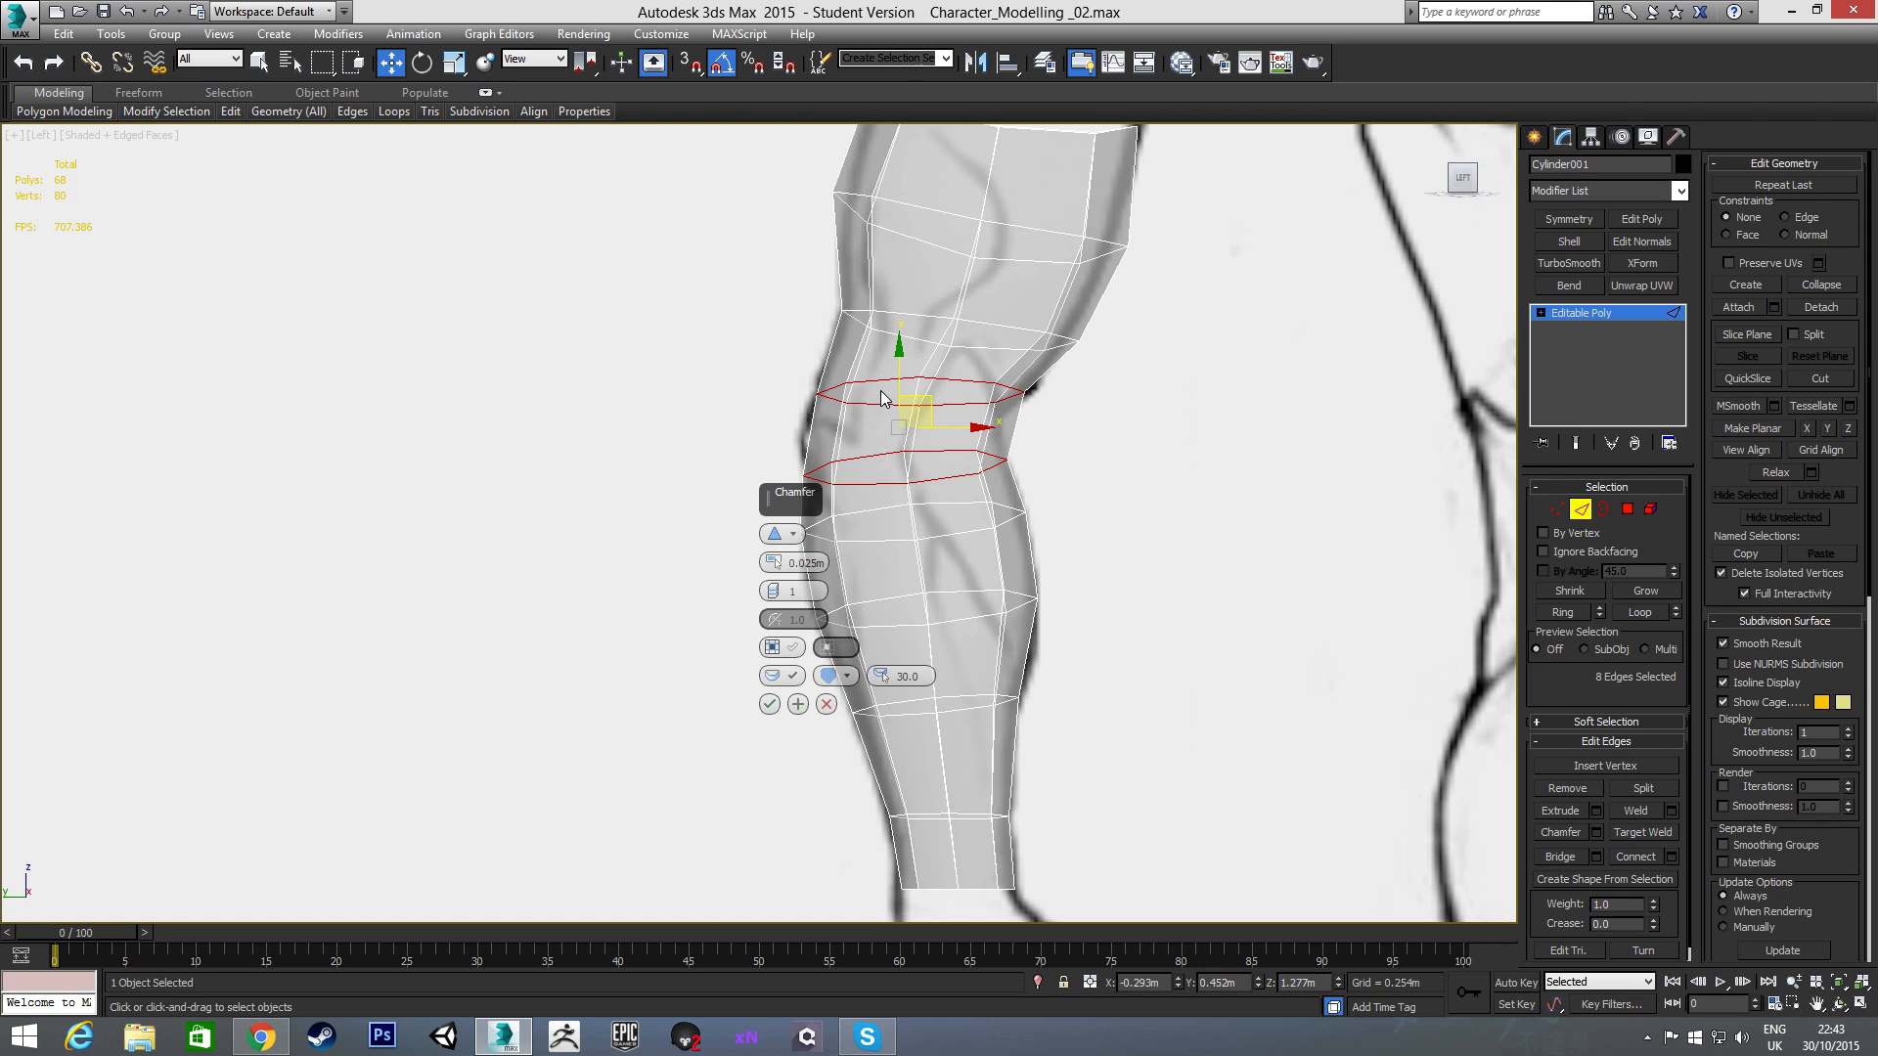
mouse_move(773, 563)
mouse_down()
mouse_move(781, 631)
mouse_move(775, 565)
mouse_up()
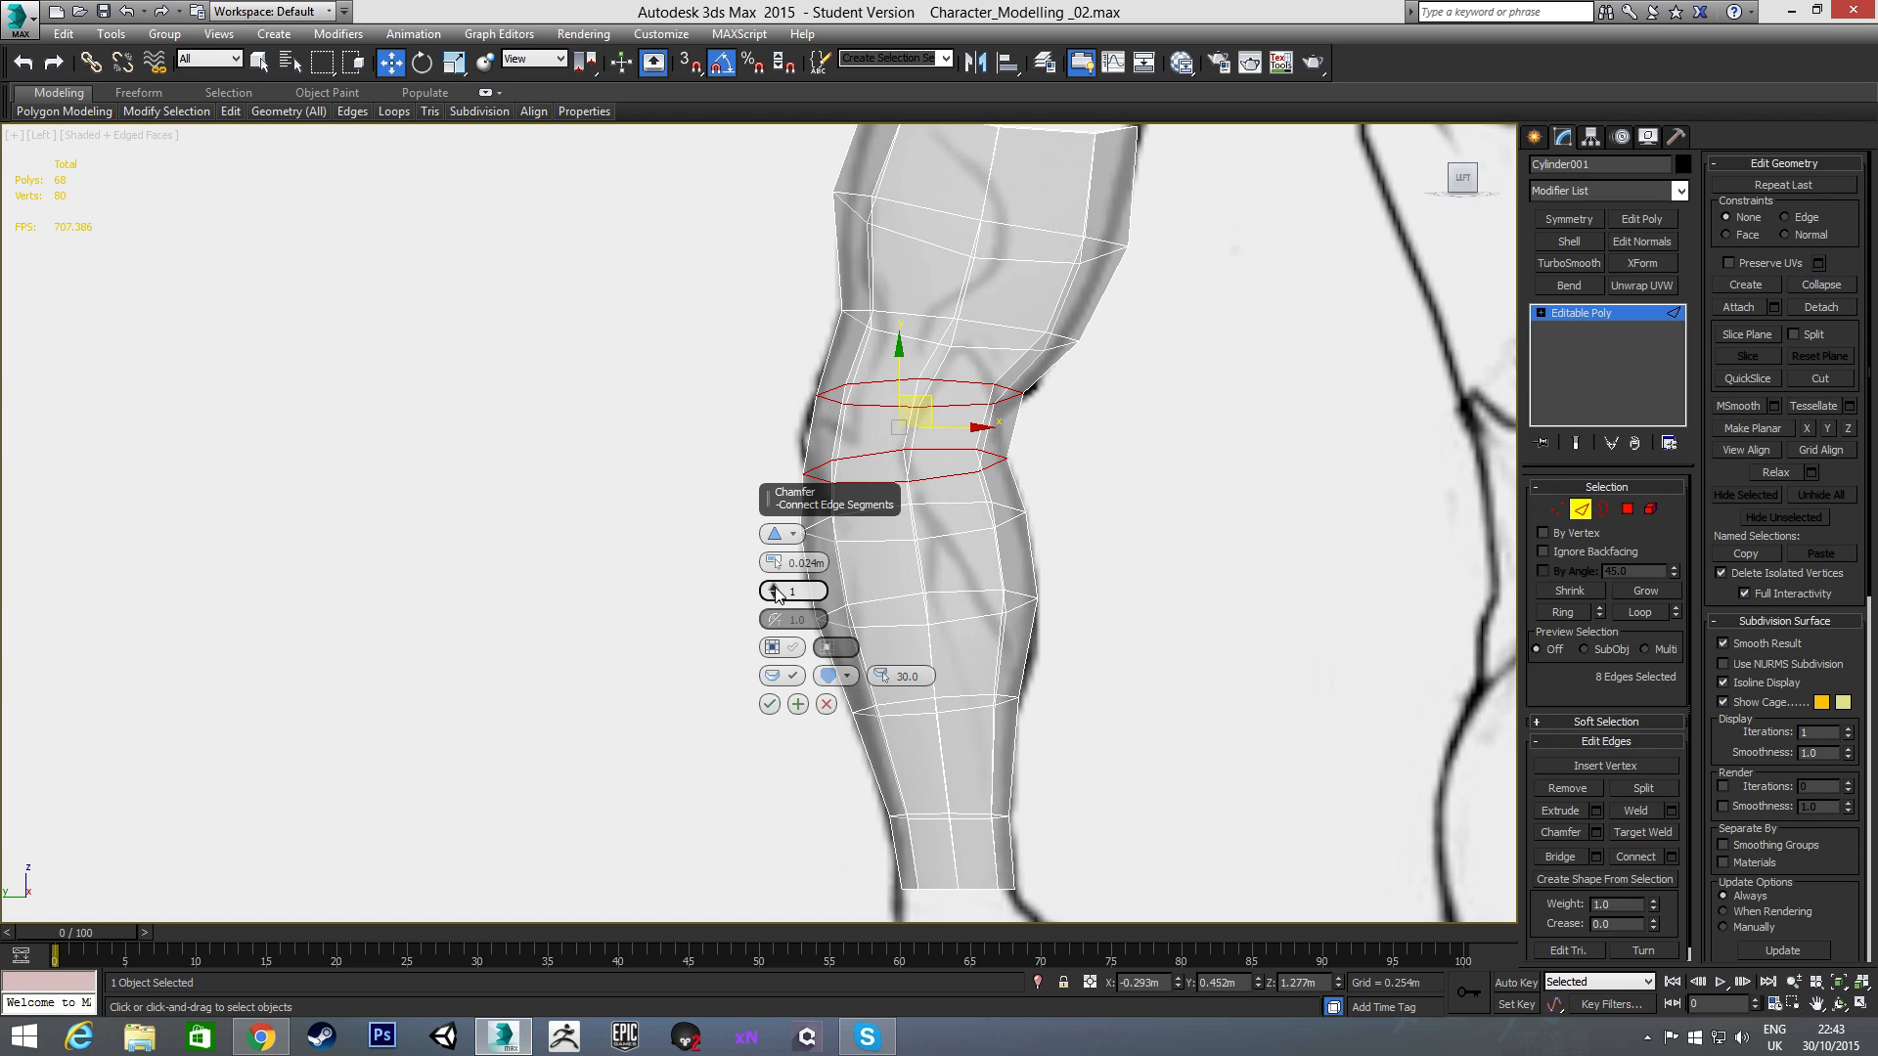
drag(778, 594, 778, 583)
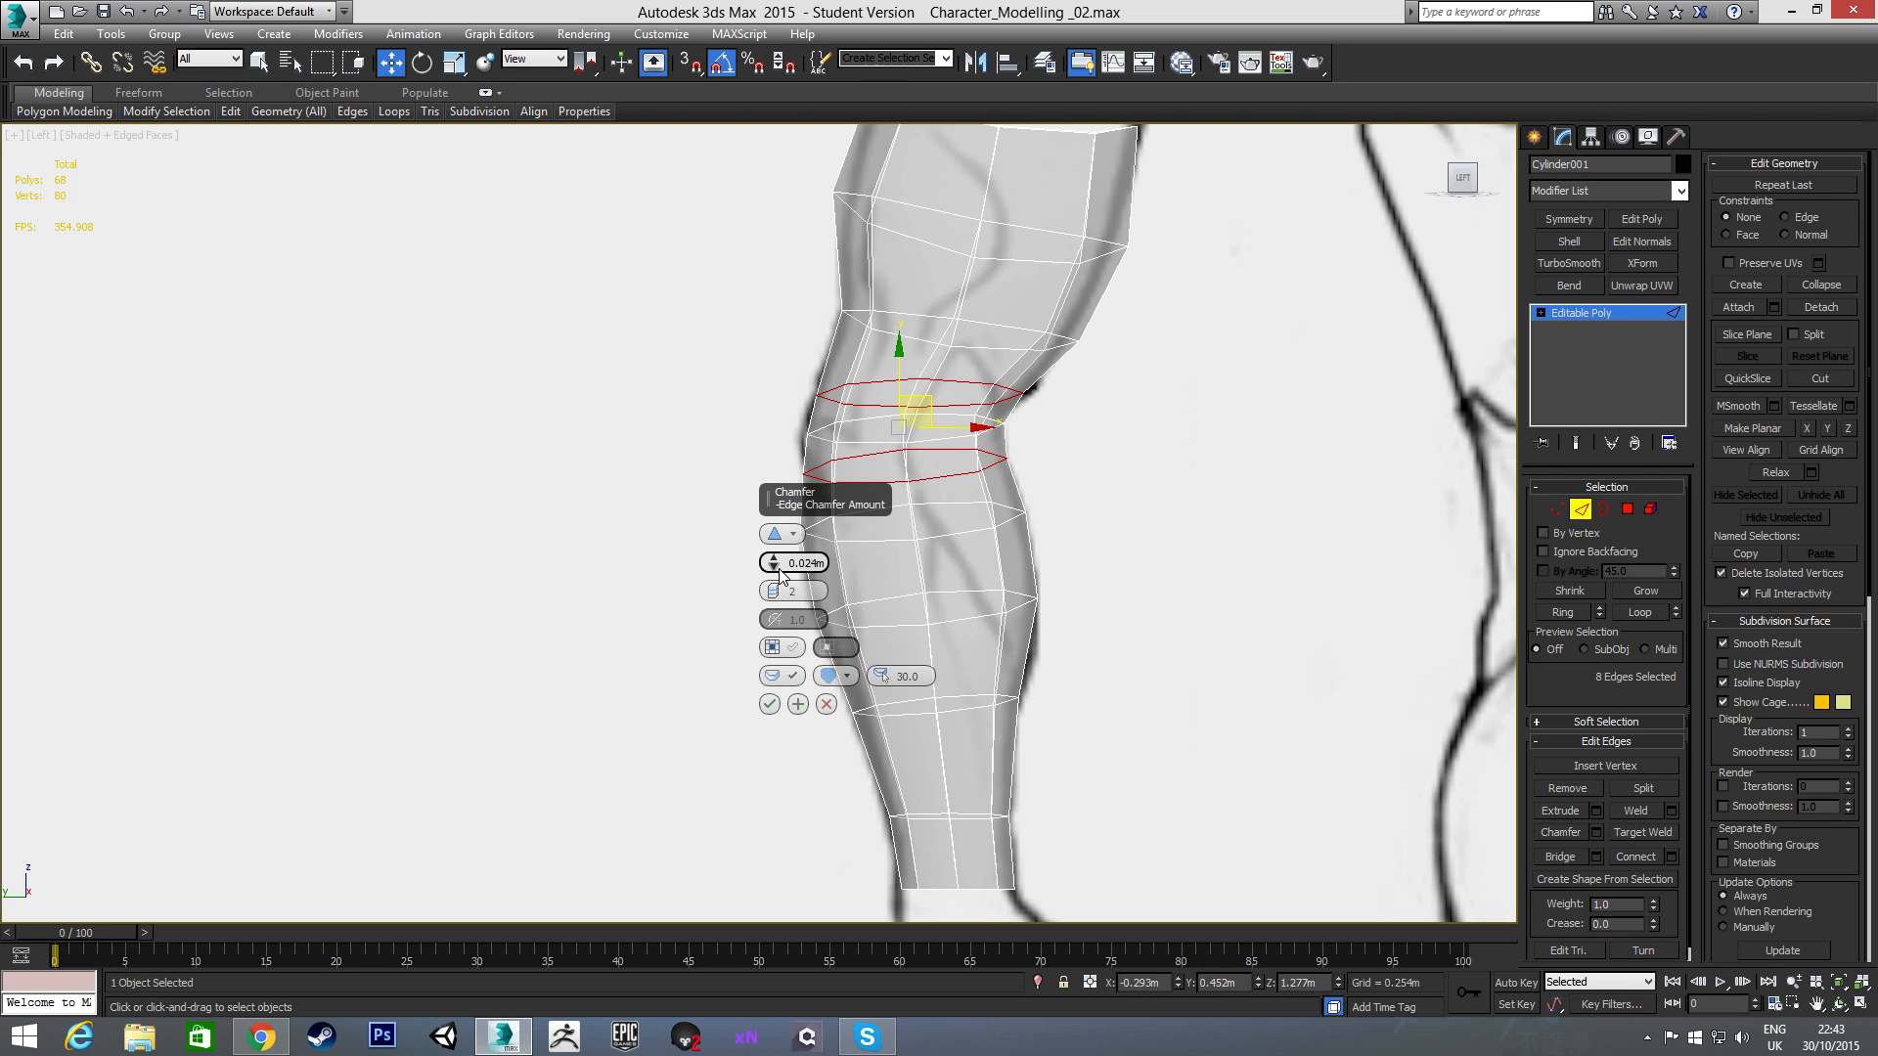
drag(776, 567, 776, 566)
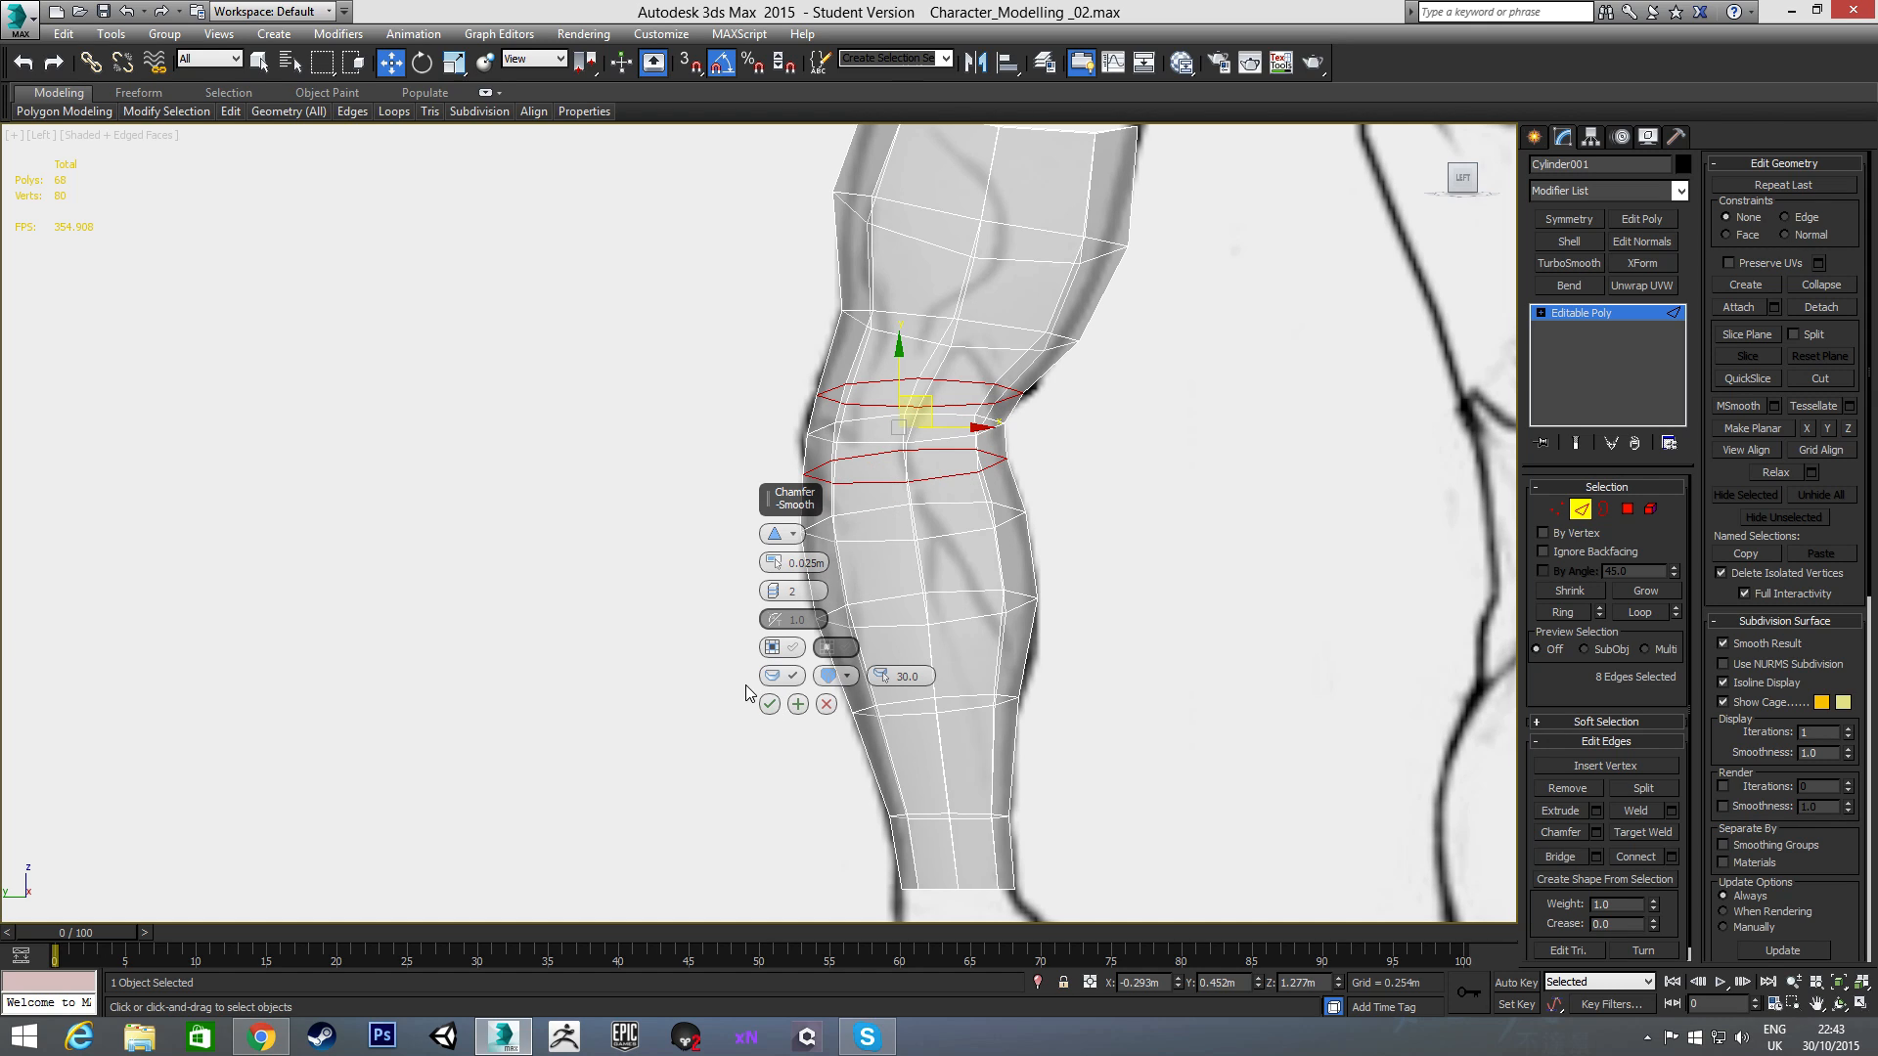
click(769, 705)
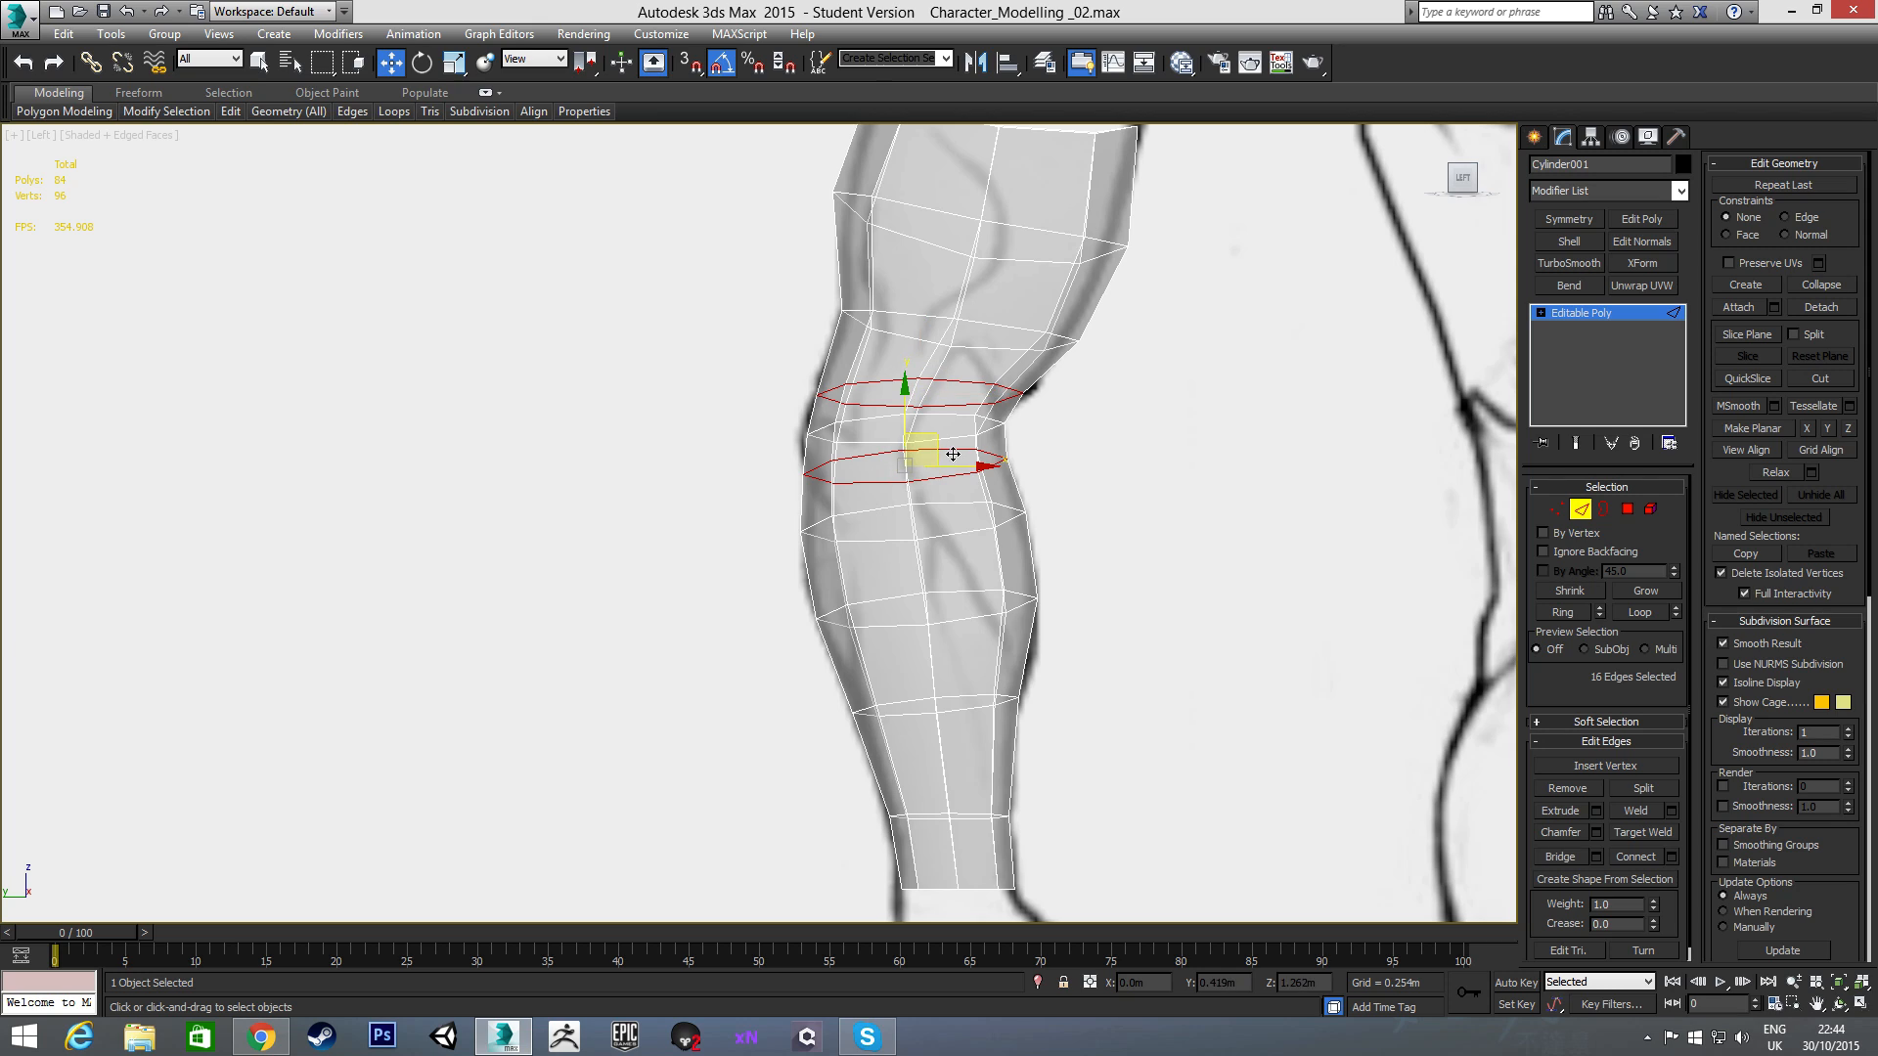
- In the side view, pull the middle elbow loop's back vertices outward and adjust the inner-bend vertices to sharpen the elbow crease
key(1)
drag(866, 410, 877, 472)
drag(780, 417, 857, 431)
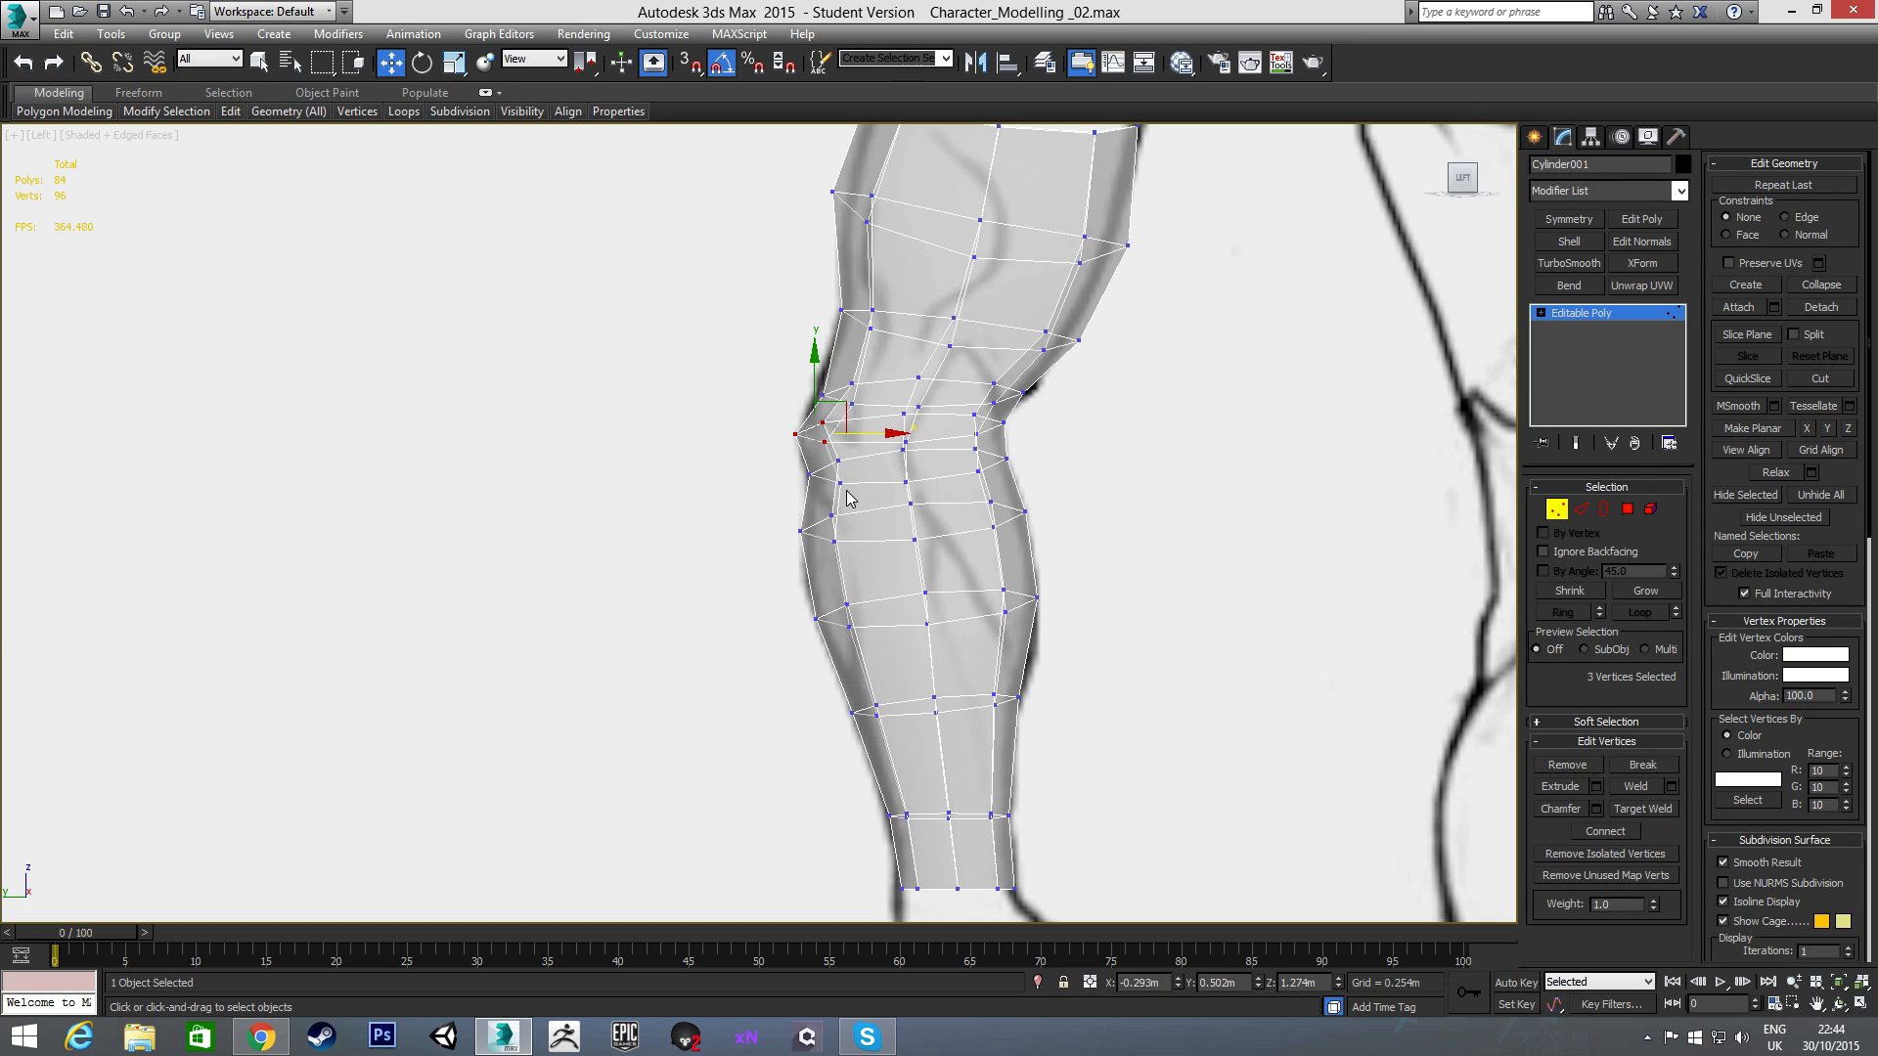
drag(1022, 418, 1041, 463)
ctrl+click(975, 414)
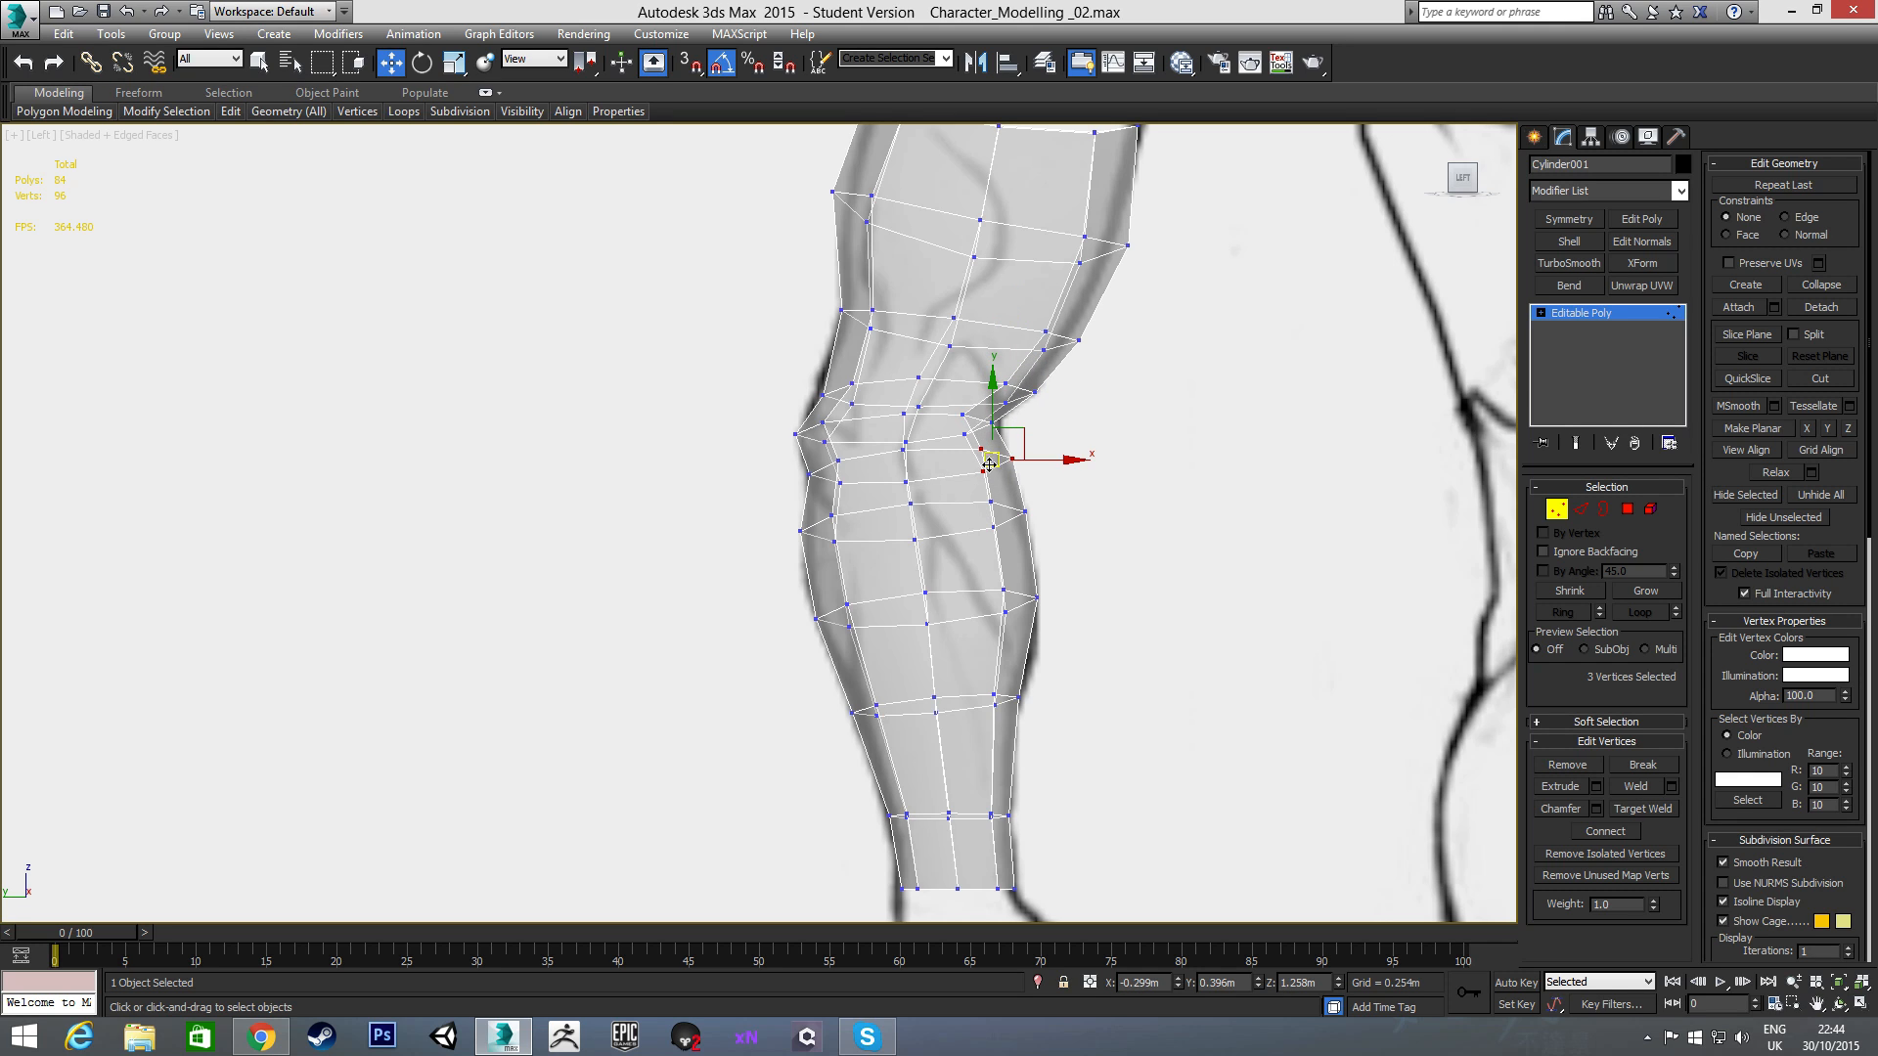
- Move the outer vertex of the middle elbow loop slightly outward to the drawn outline in the front view
alt+middle_drag(947, 447, 1172, 451)
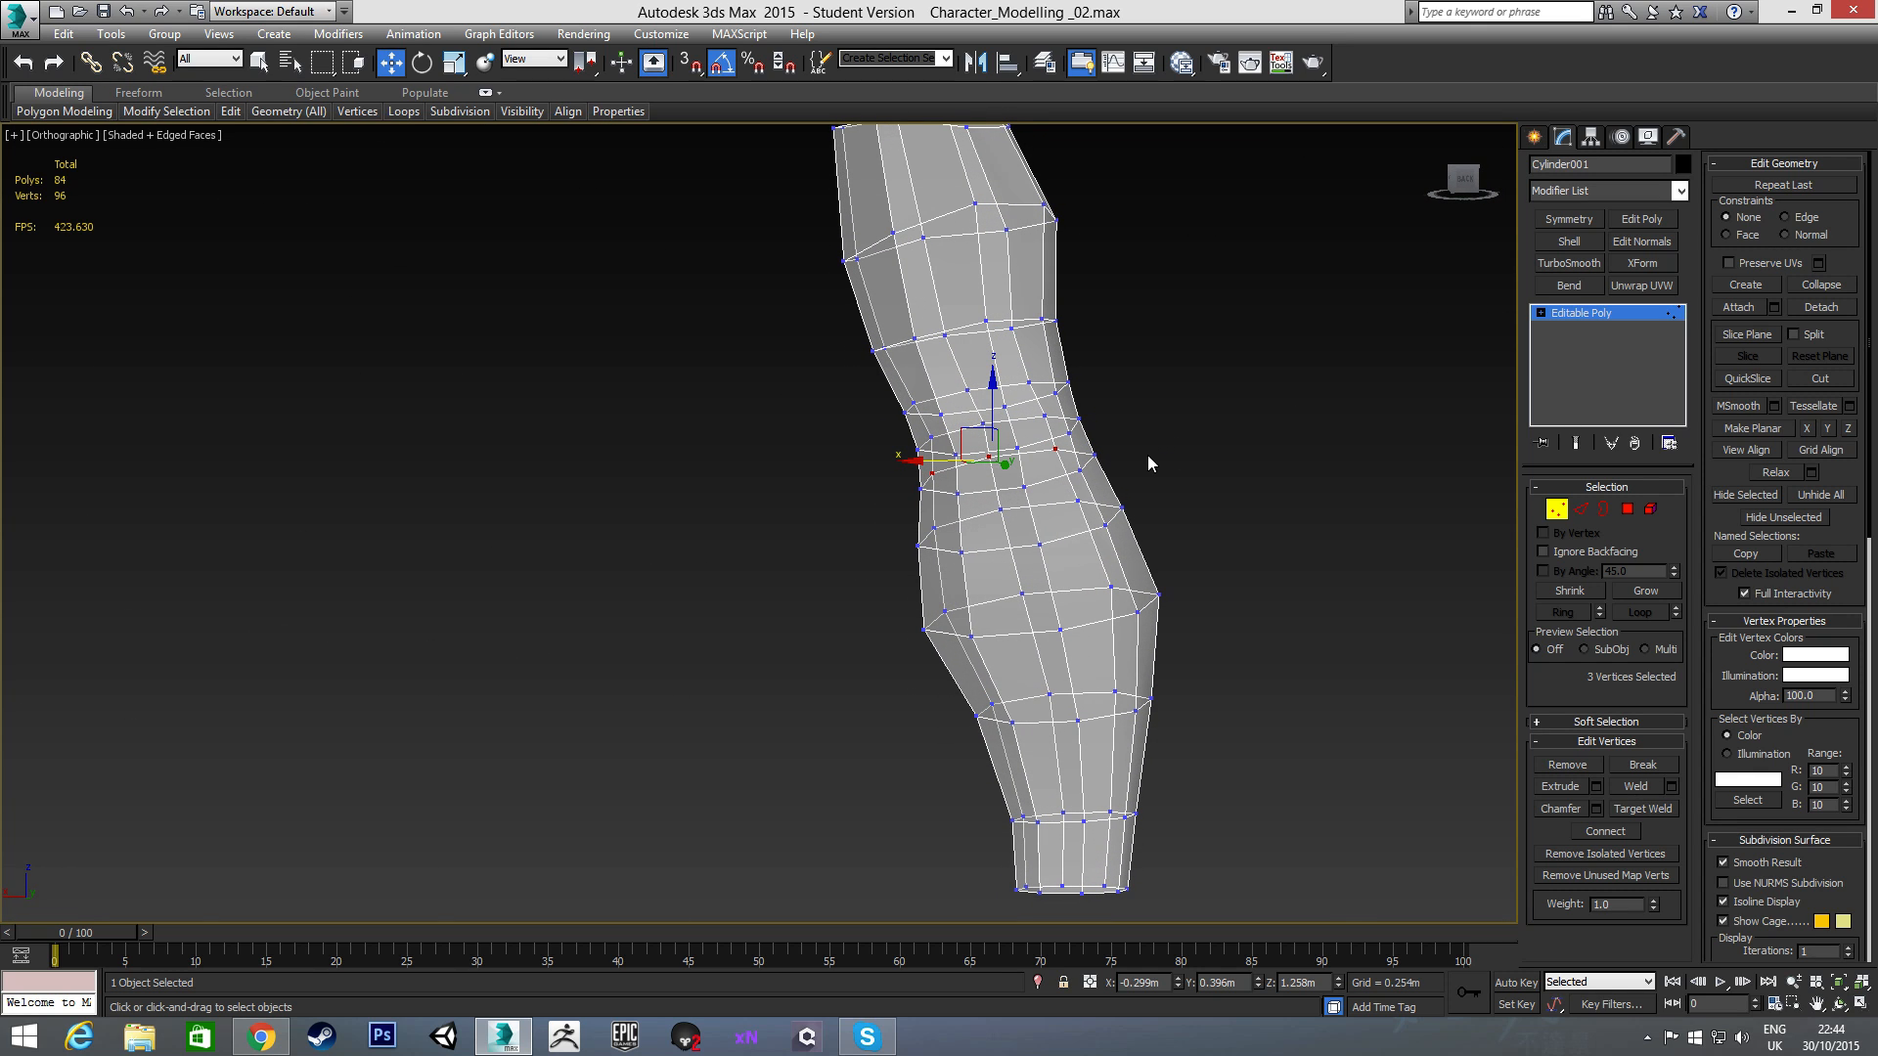
key(f)
scroll(1035, 467, up, 4)
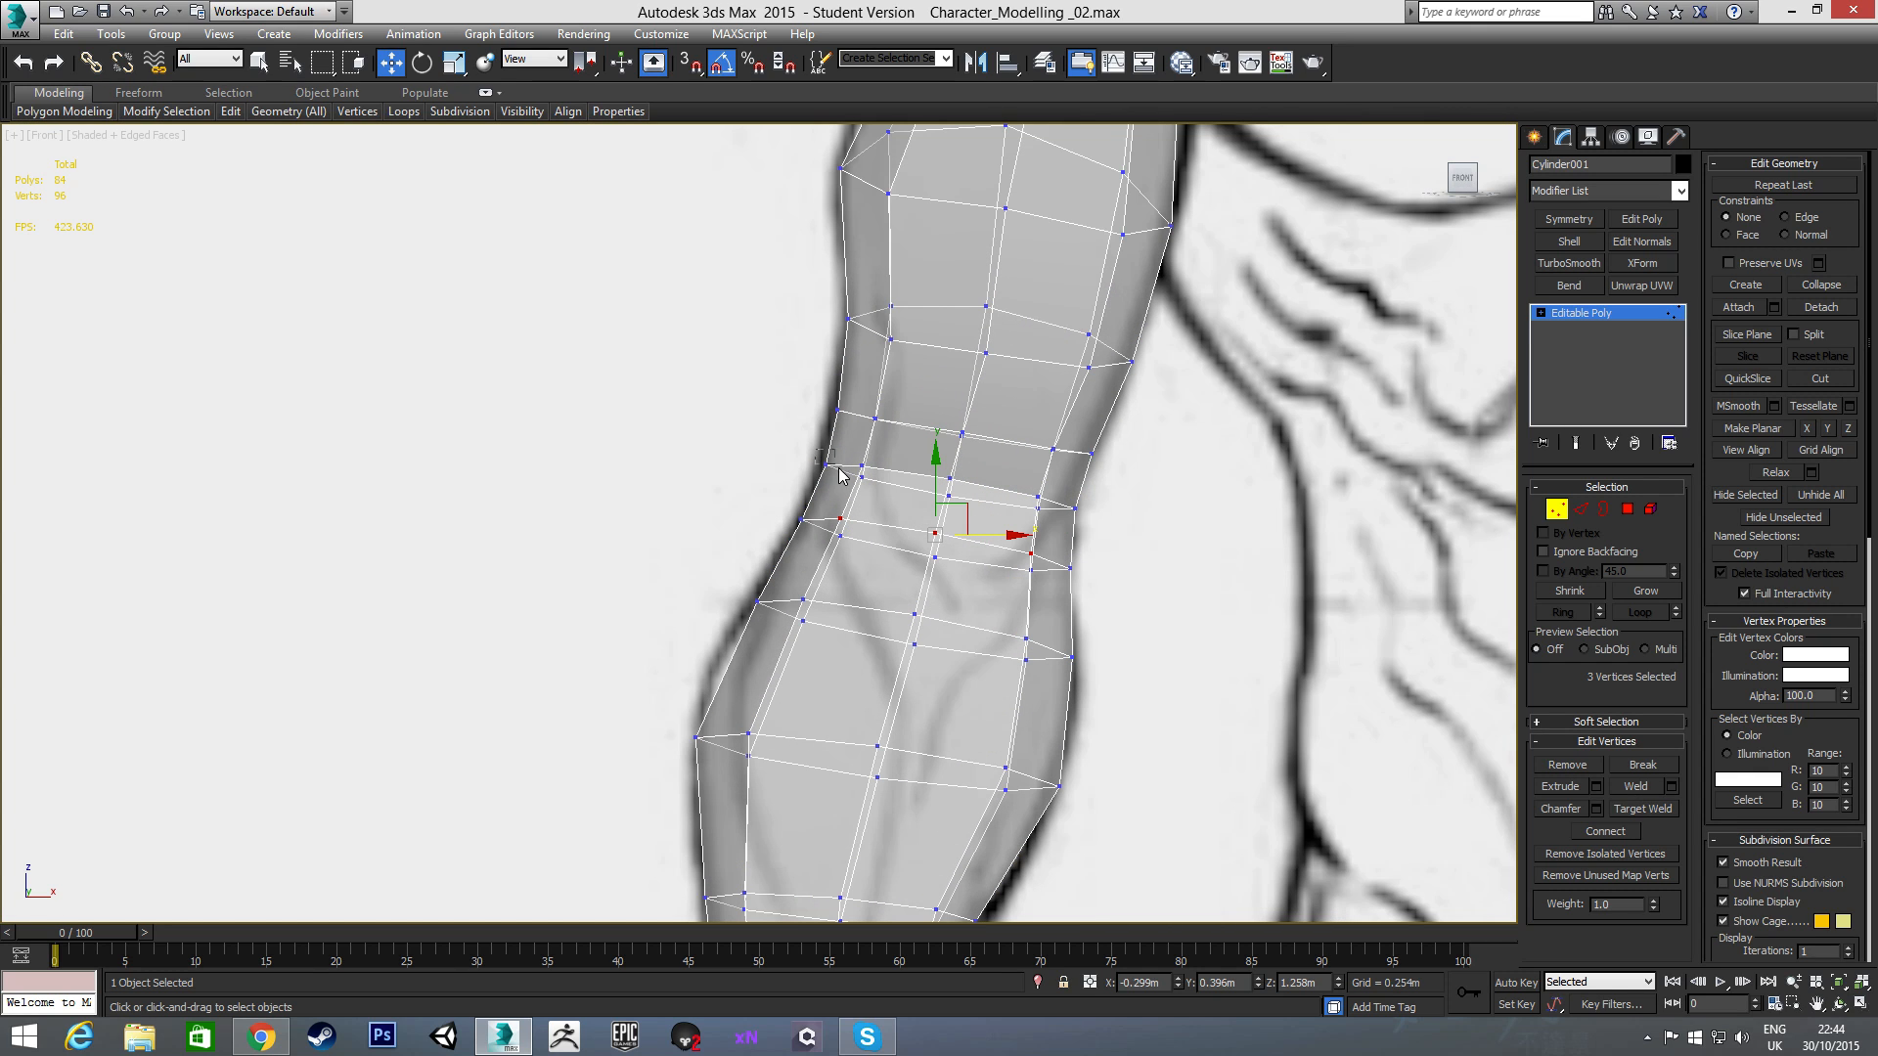
click(826, 465)
ctrl+click(1068, 524)
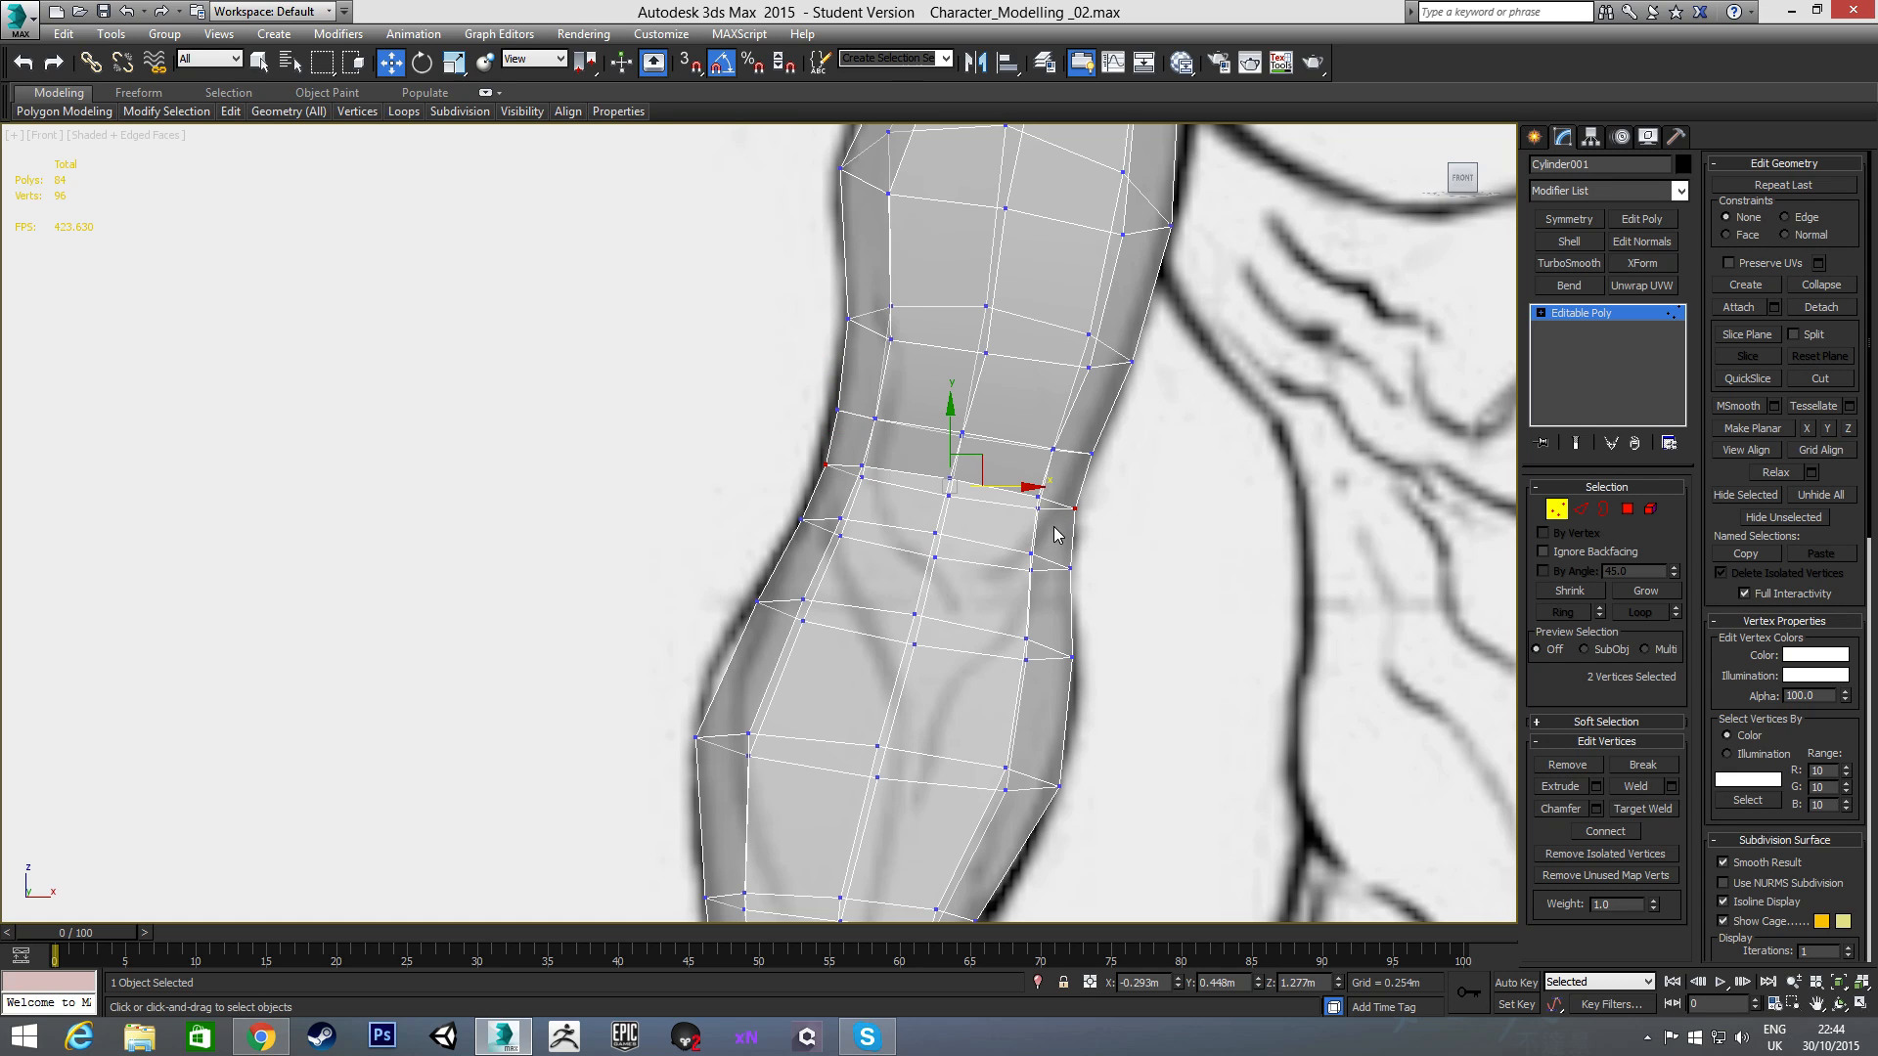
drag(861, 505, 859, 501)
drag(858, 437, 849, 437)
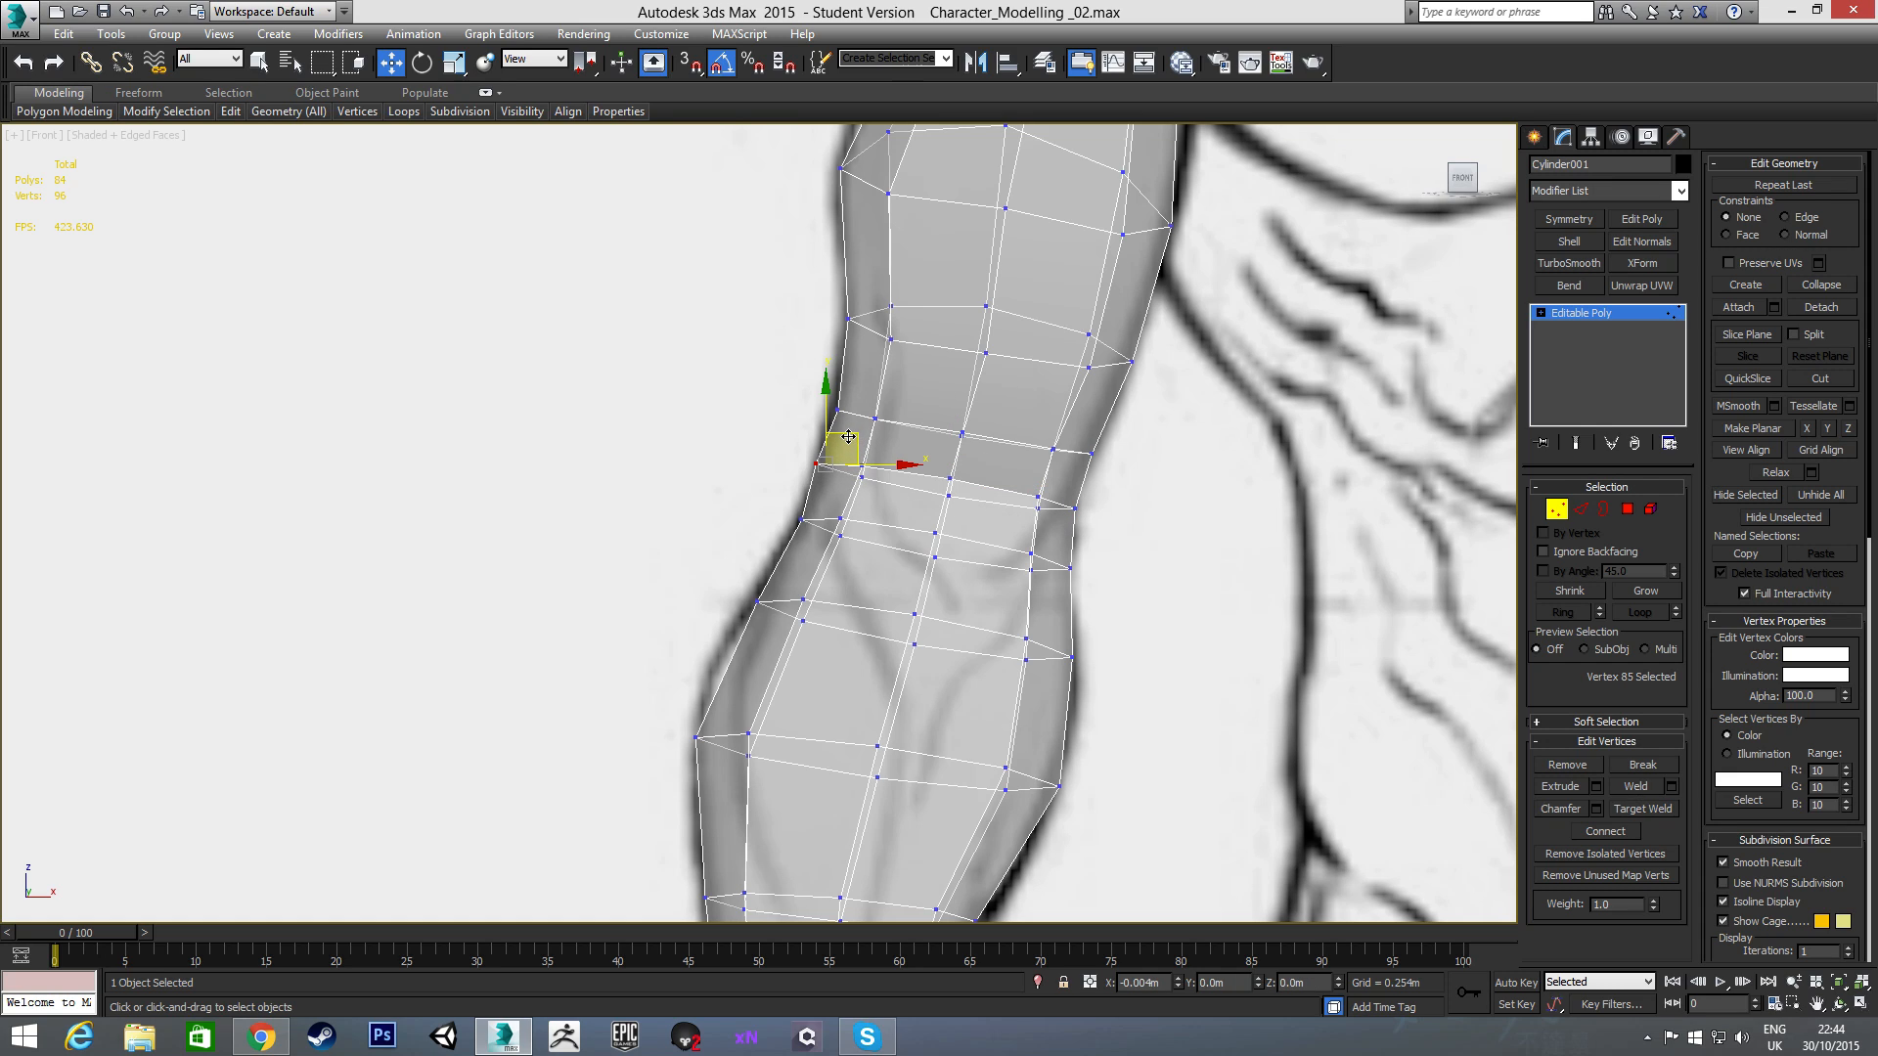
- Turn off see-through display and examine the elbow's shape from the side and from behind
alt+middle_drag(909, 524, 981, 520)
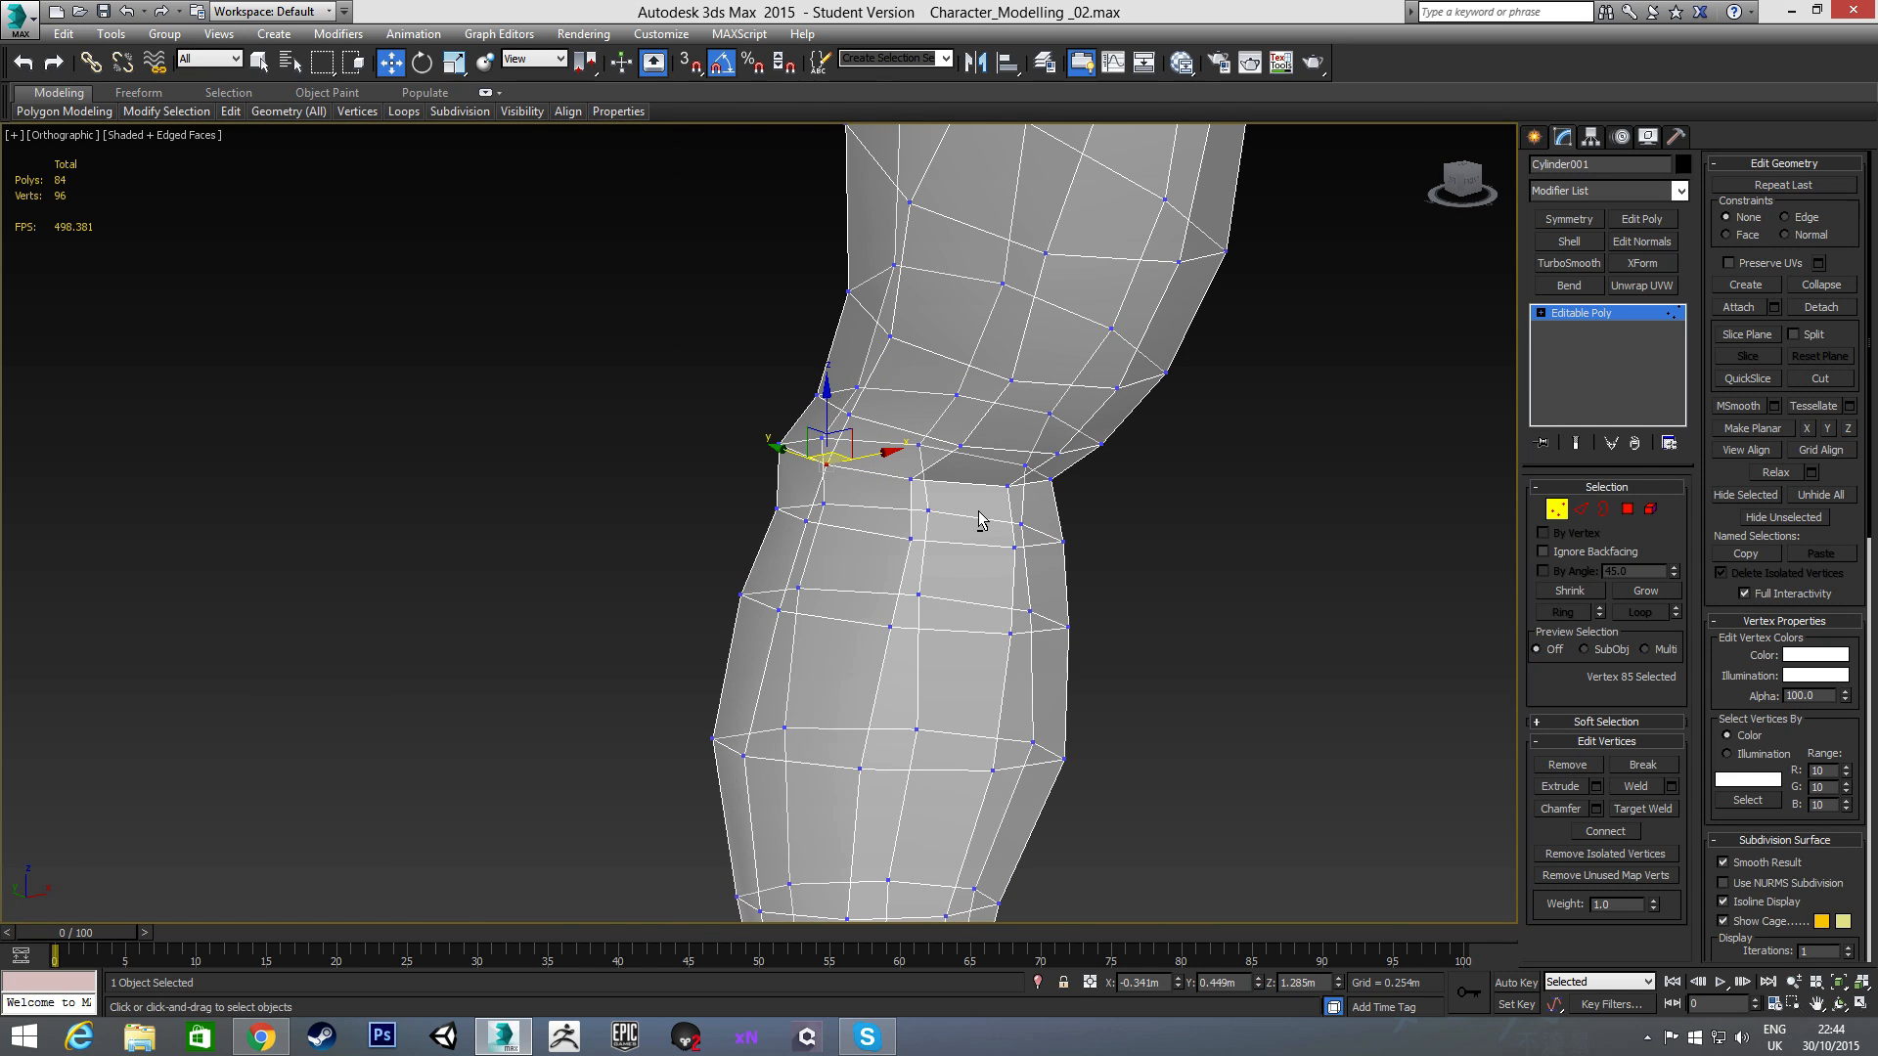
key(l)
scroll(840, 509, up, 4)
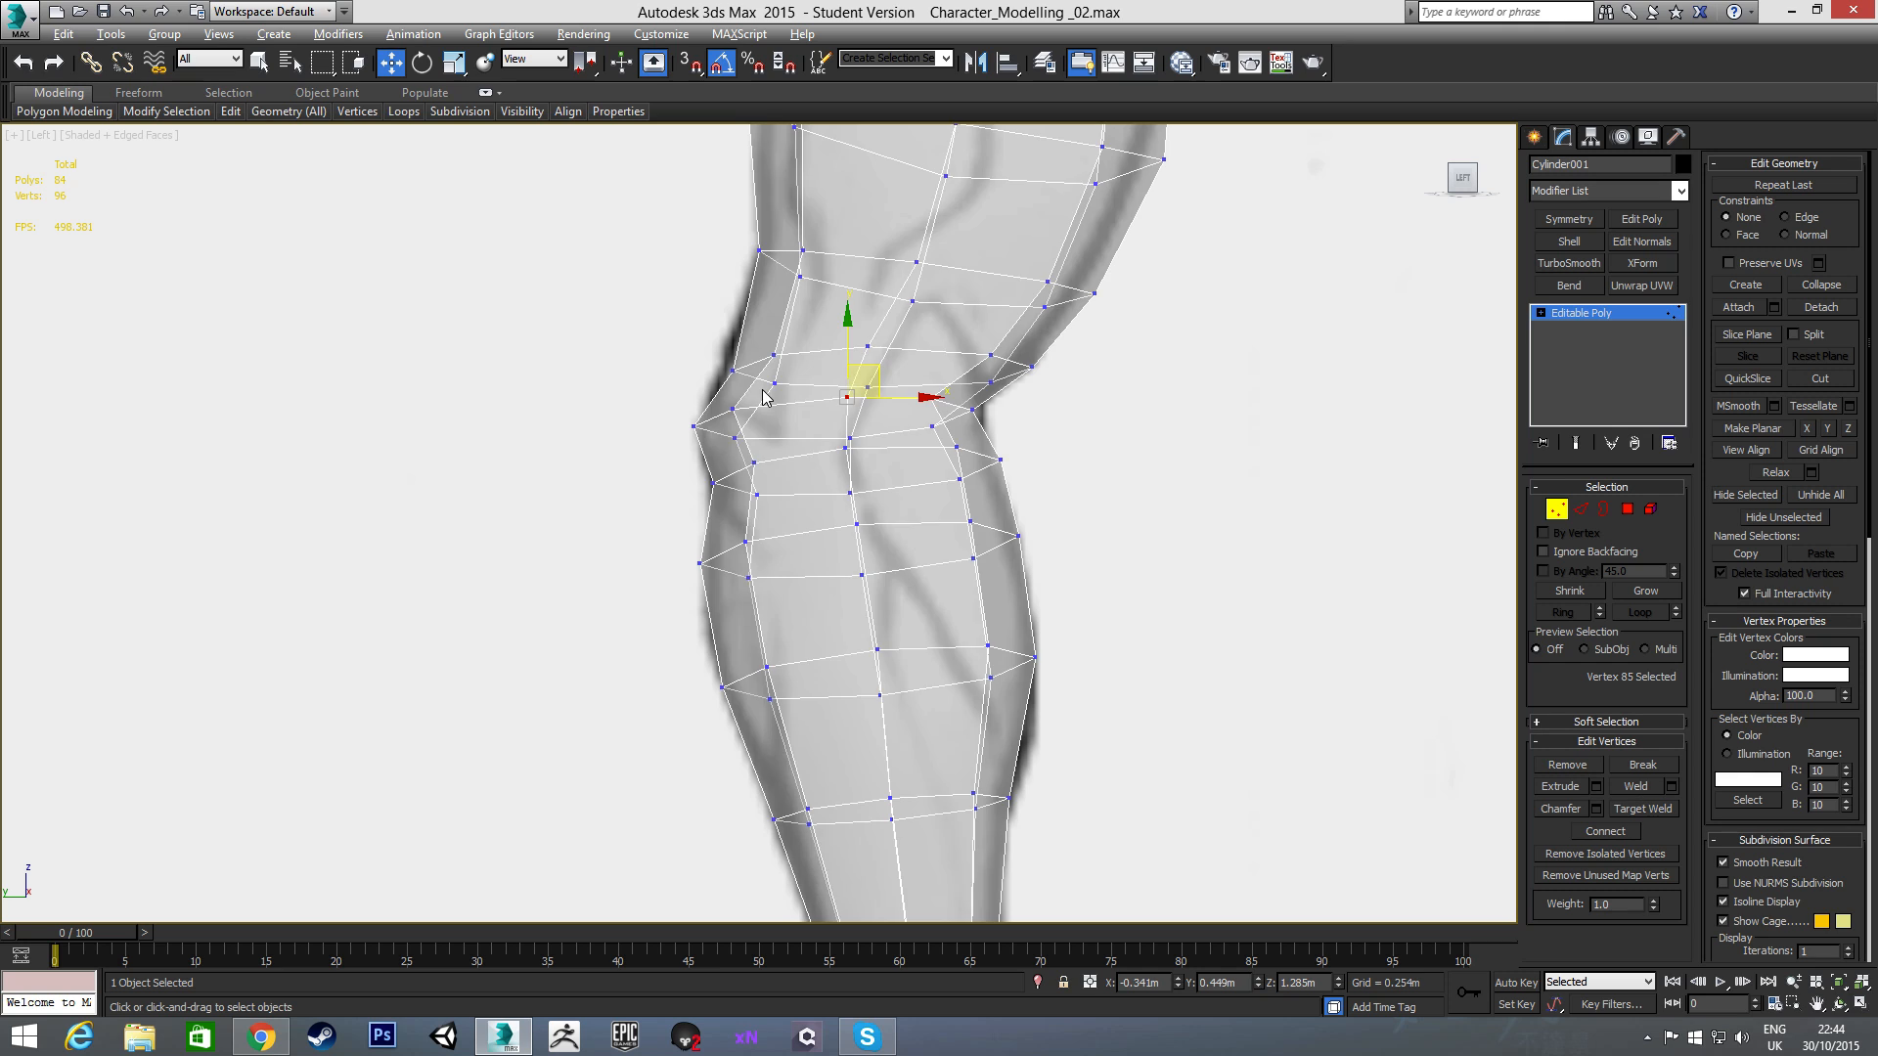
key(alt+x)
middle_drag(776, 405, 954, 427)
scroll(800, 389, down, 2)
scroll(783, 417, down, 2)
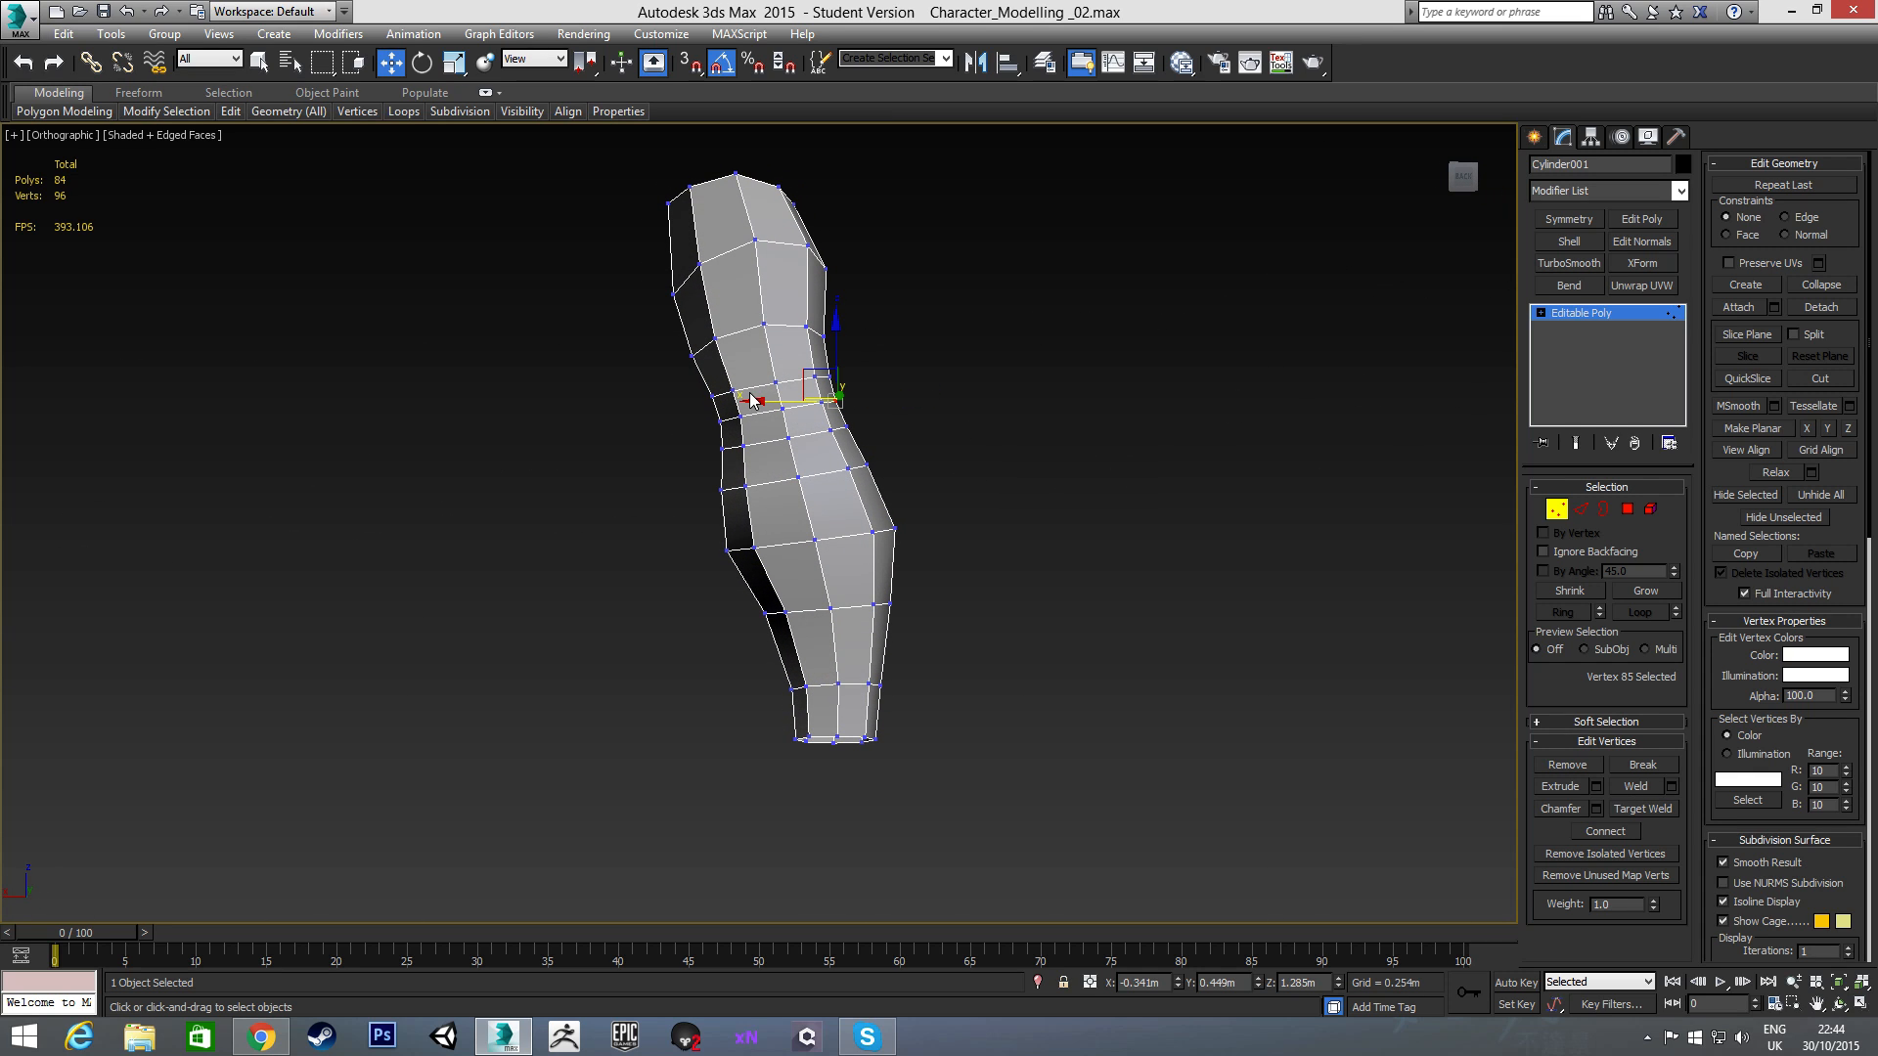
alt+middle_drag(811, 423, 754, 524)
alt+middle_drag(802, 465, 813, 411)
scroll(793, 411, up, 3)
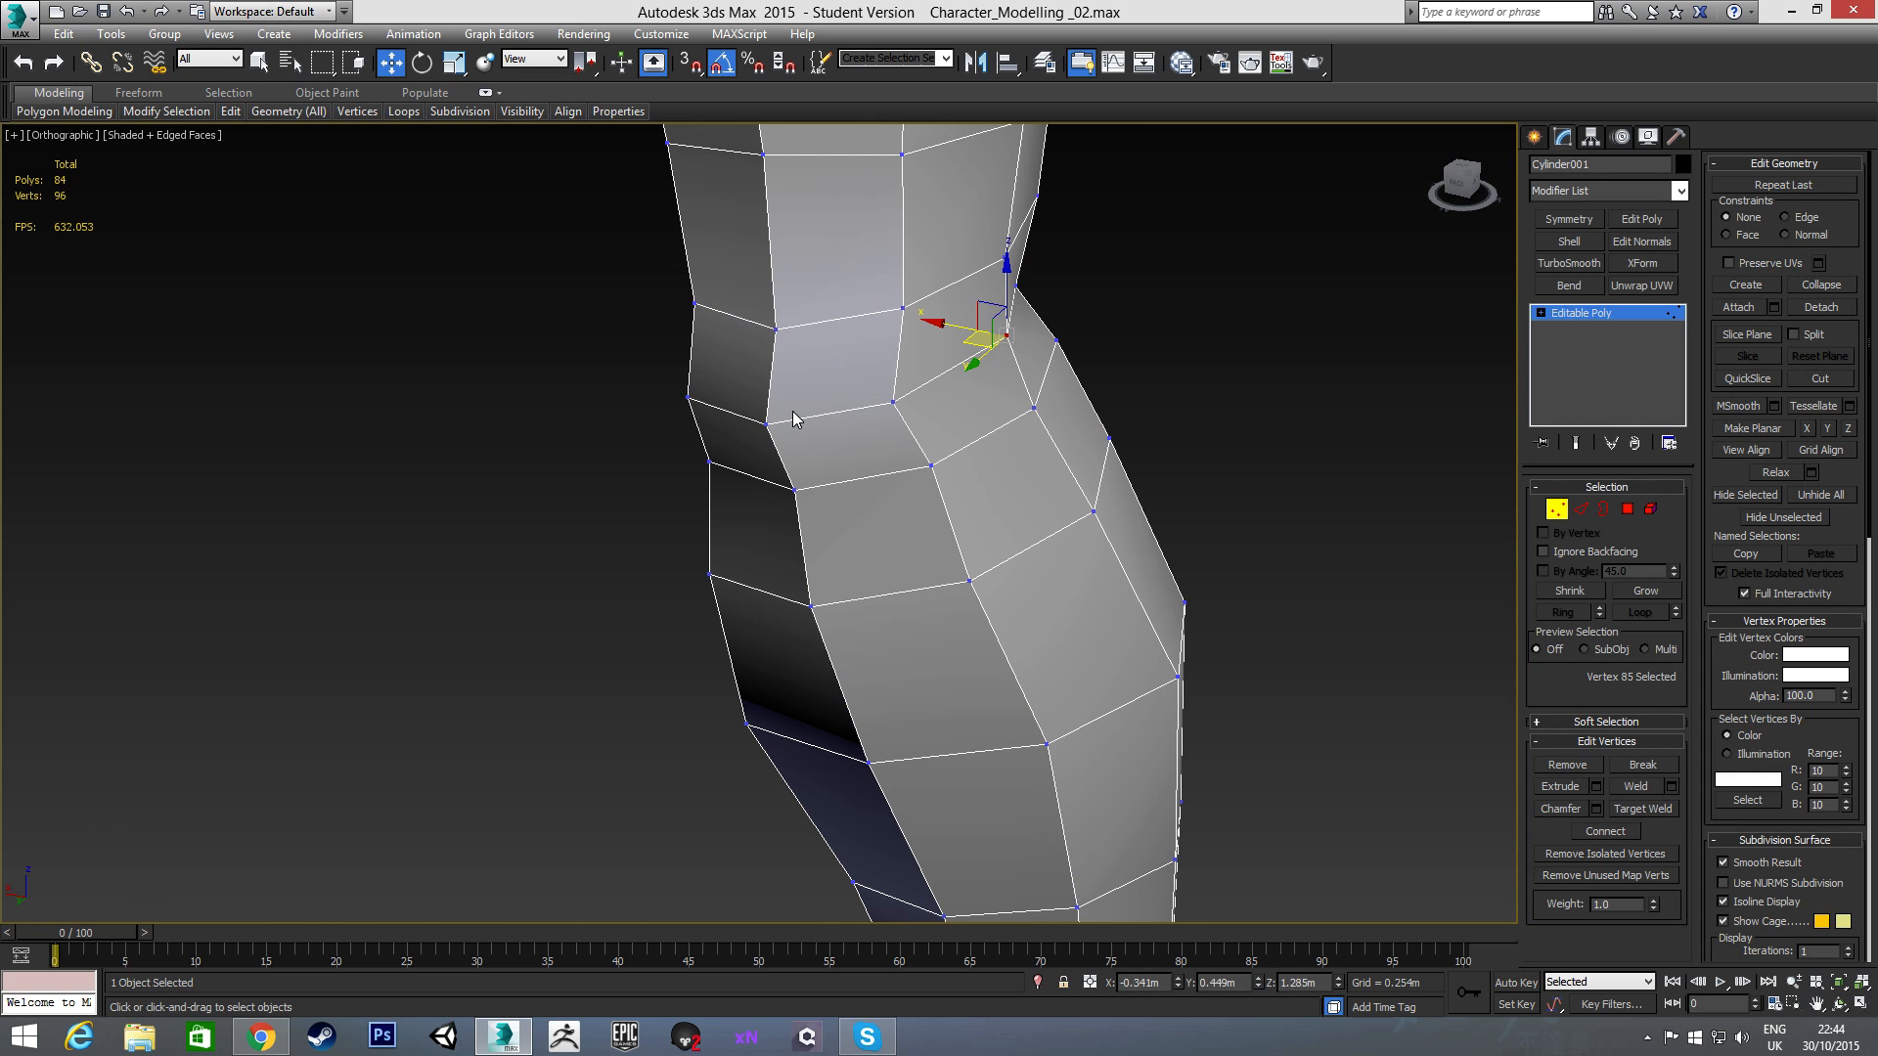
- With the Edge constraint on, scale the six vertices flanking the elbow tip on its three loops inward horizontally and to 77% vertically
click(901, 309)
ctrl+click(892, 406)
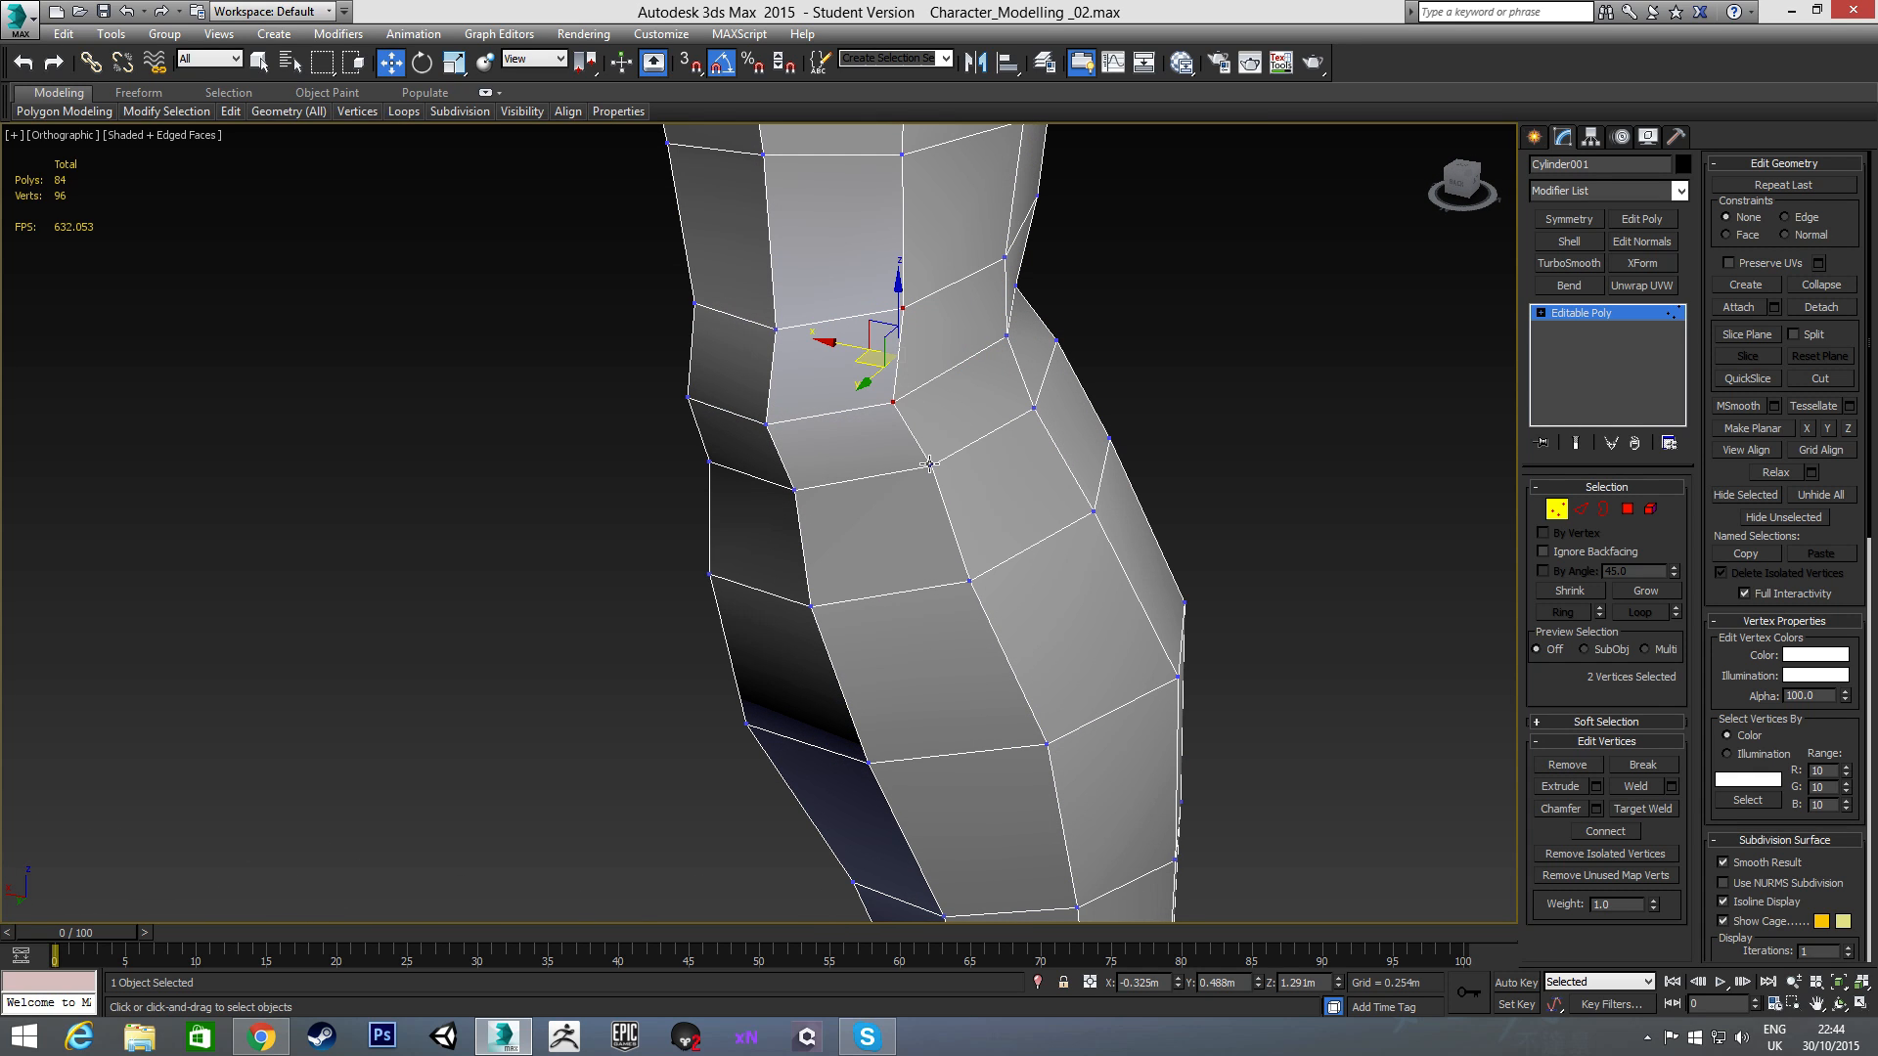
ctrl+click(931, 465)
alt+middle_drag(931, 465, 888, 453)
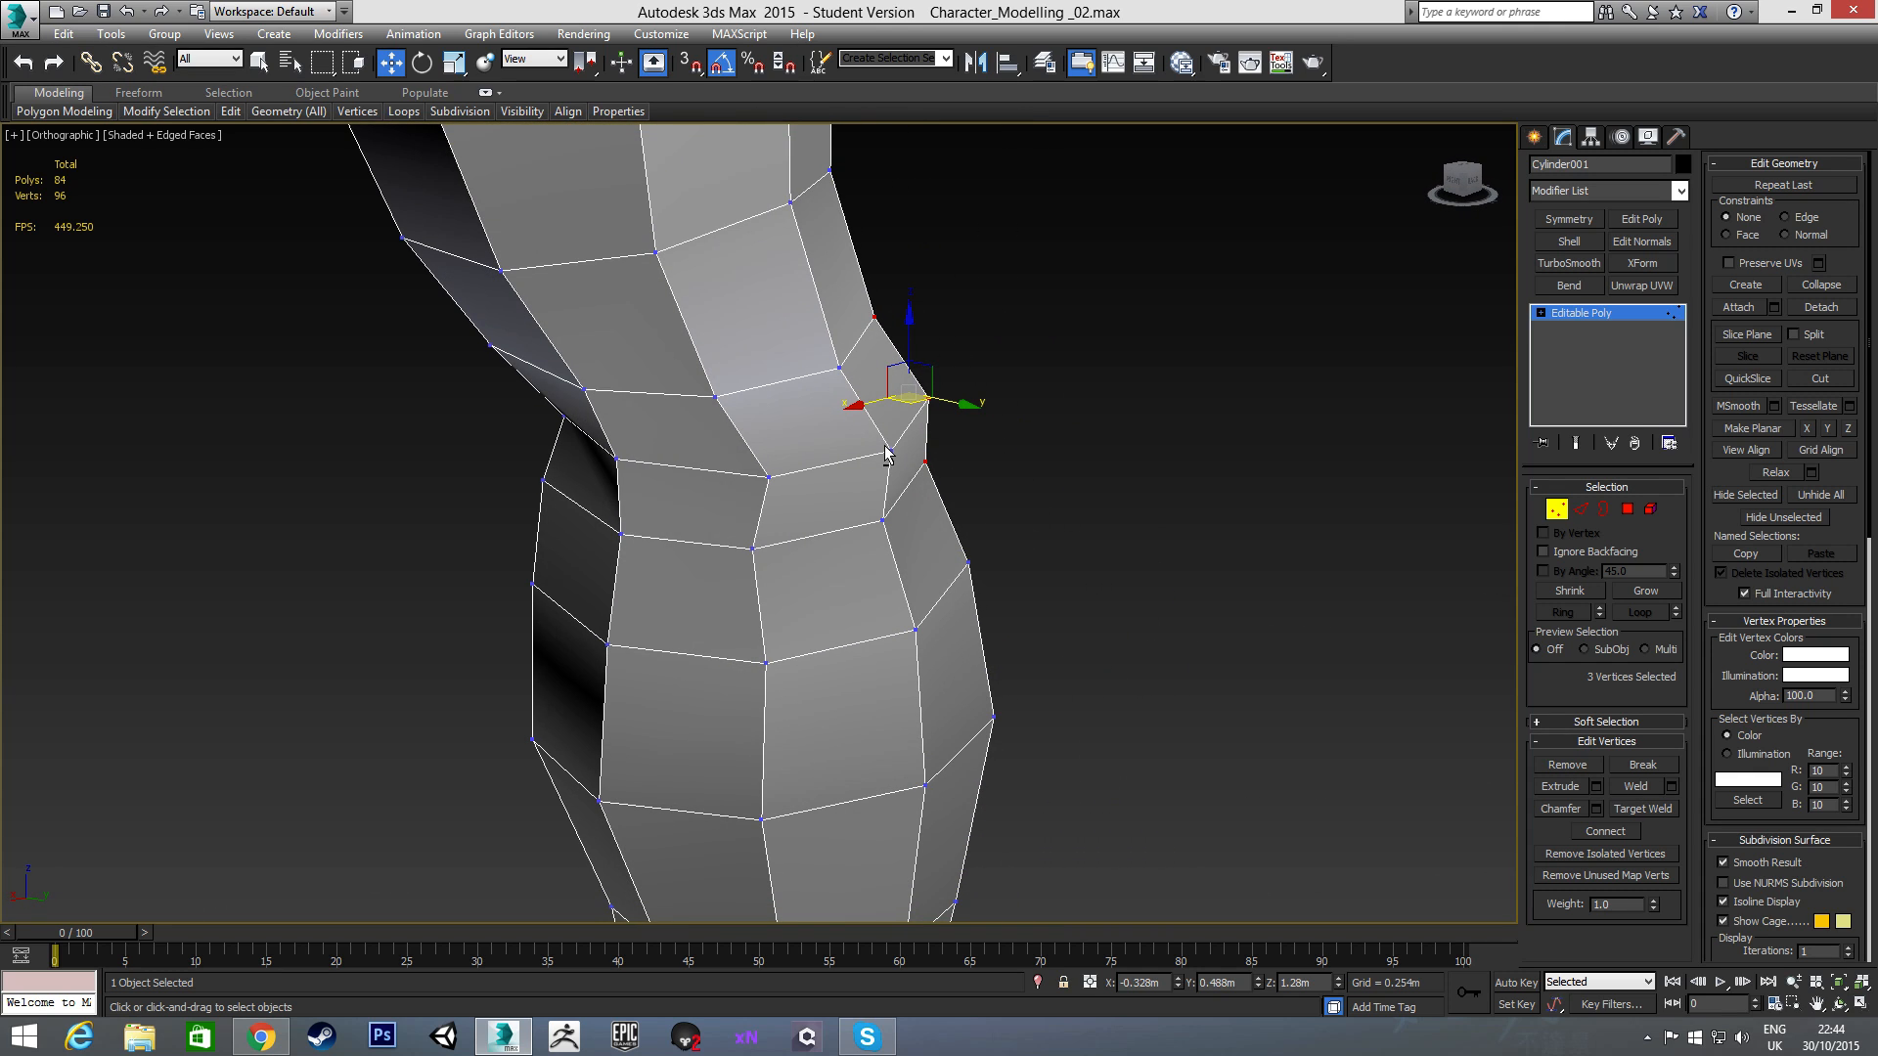
ctrl+click(715, 397)
ctrl+click(769, 478)
ctrl+click(755, 549)
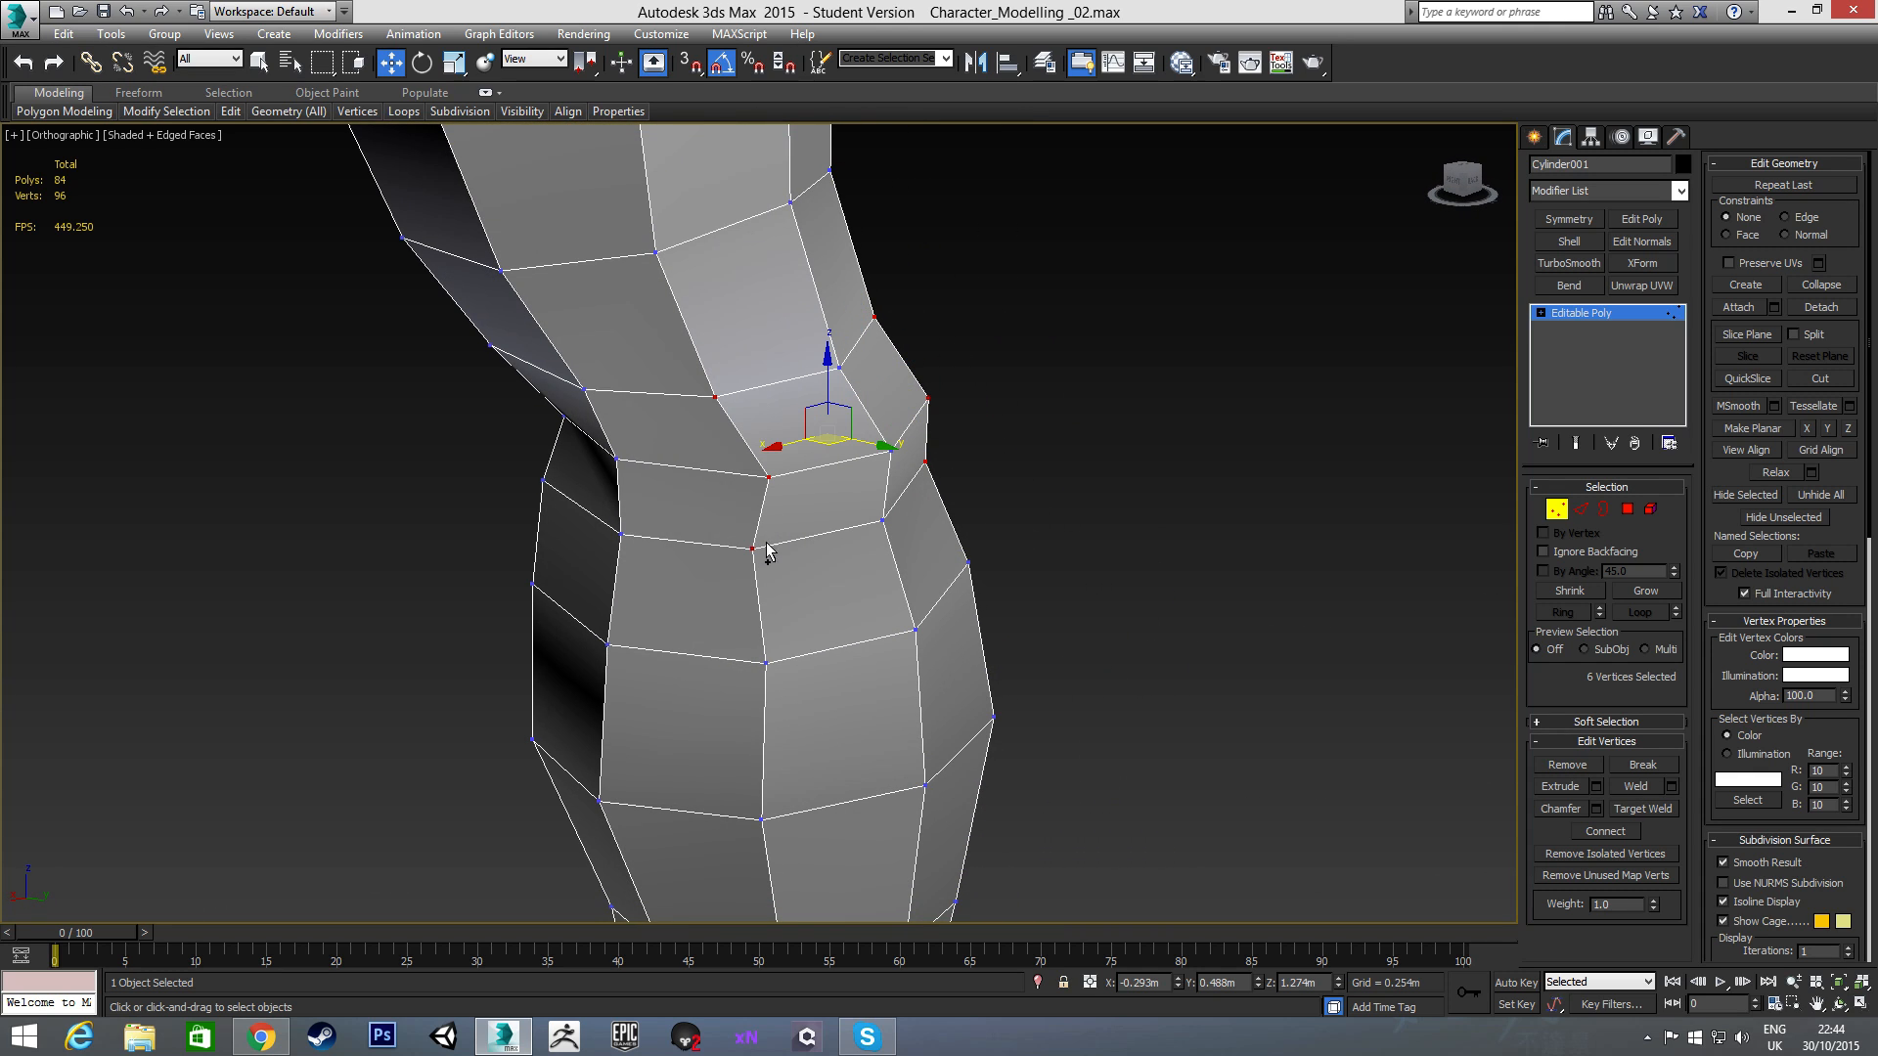
mouse_move(890, 479)
alt+middle_down()
mouse_move(867, 486)
mouse_move(887, 470)
alt+middle_up()
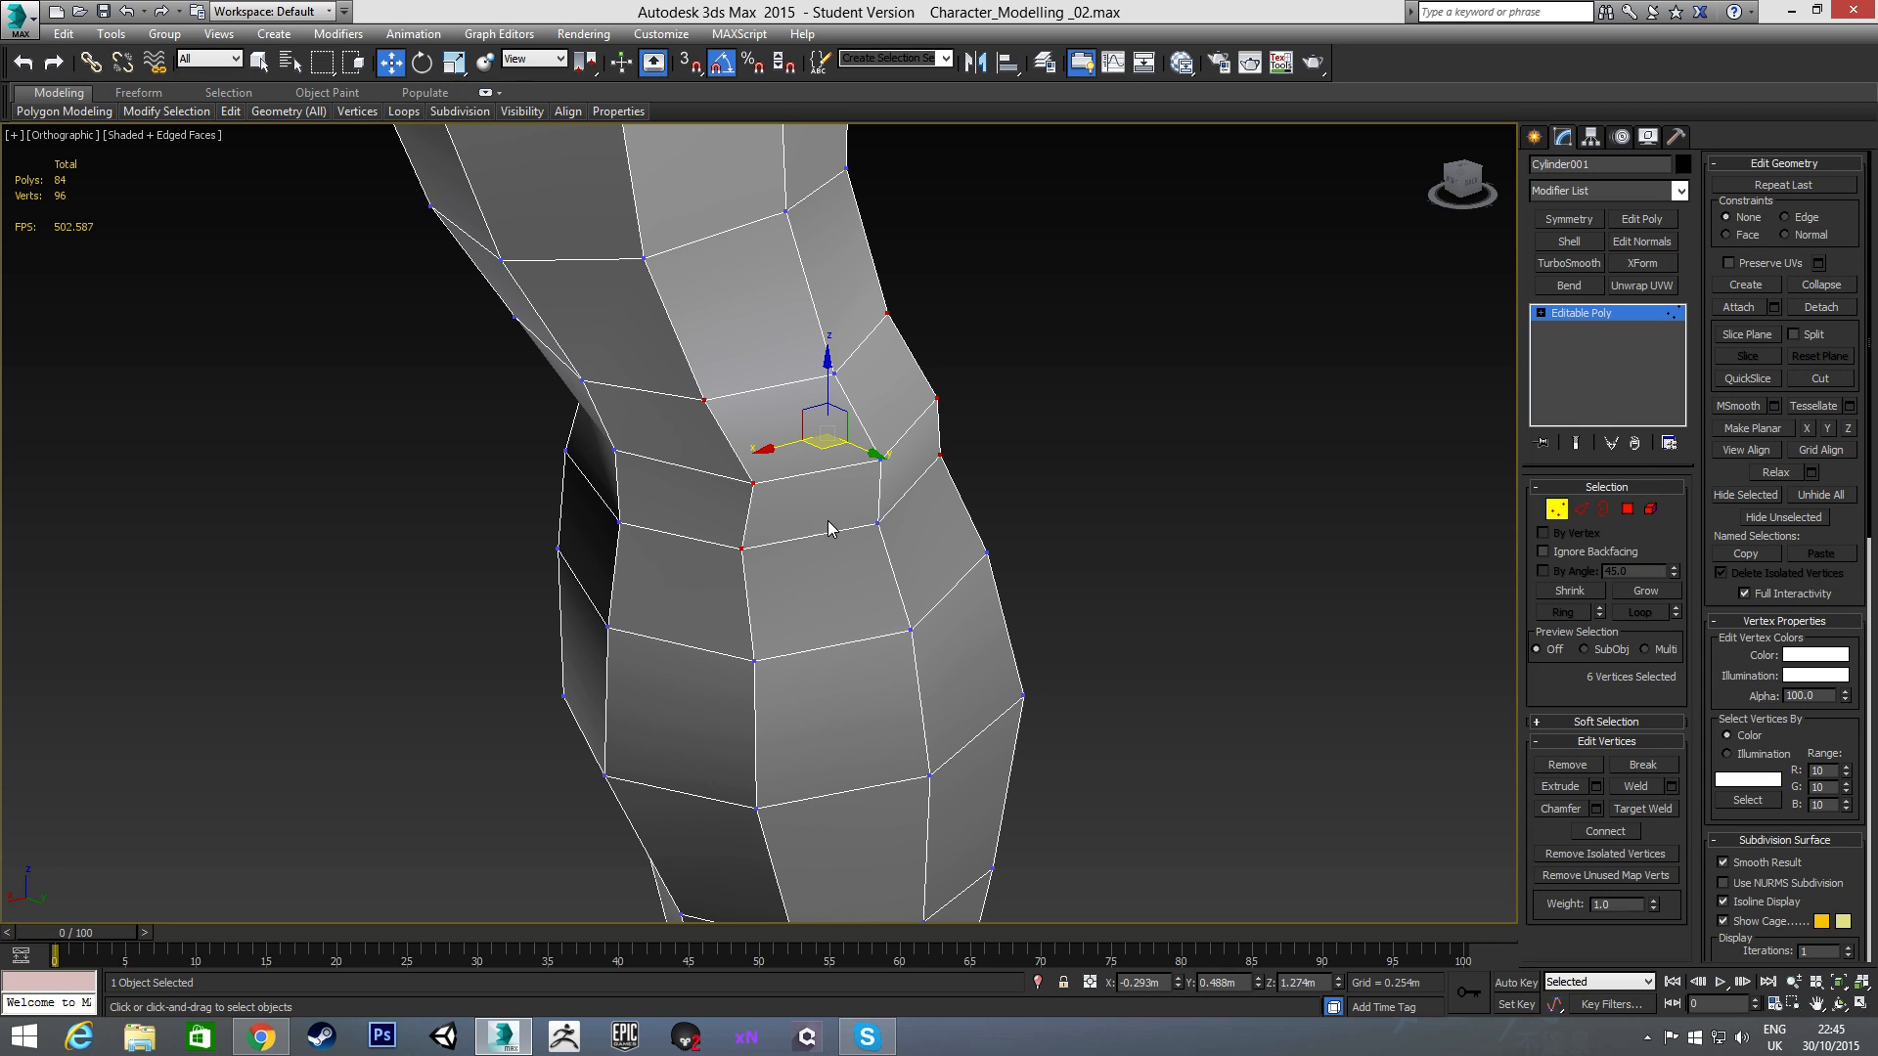
alt+middle_drag(827, 528, 759, 526)
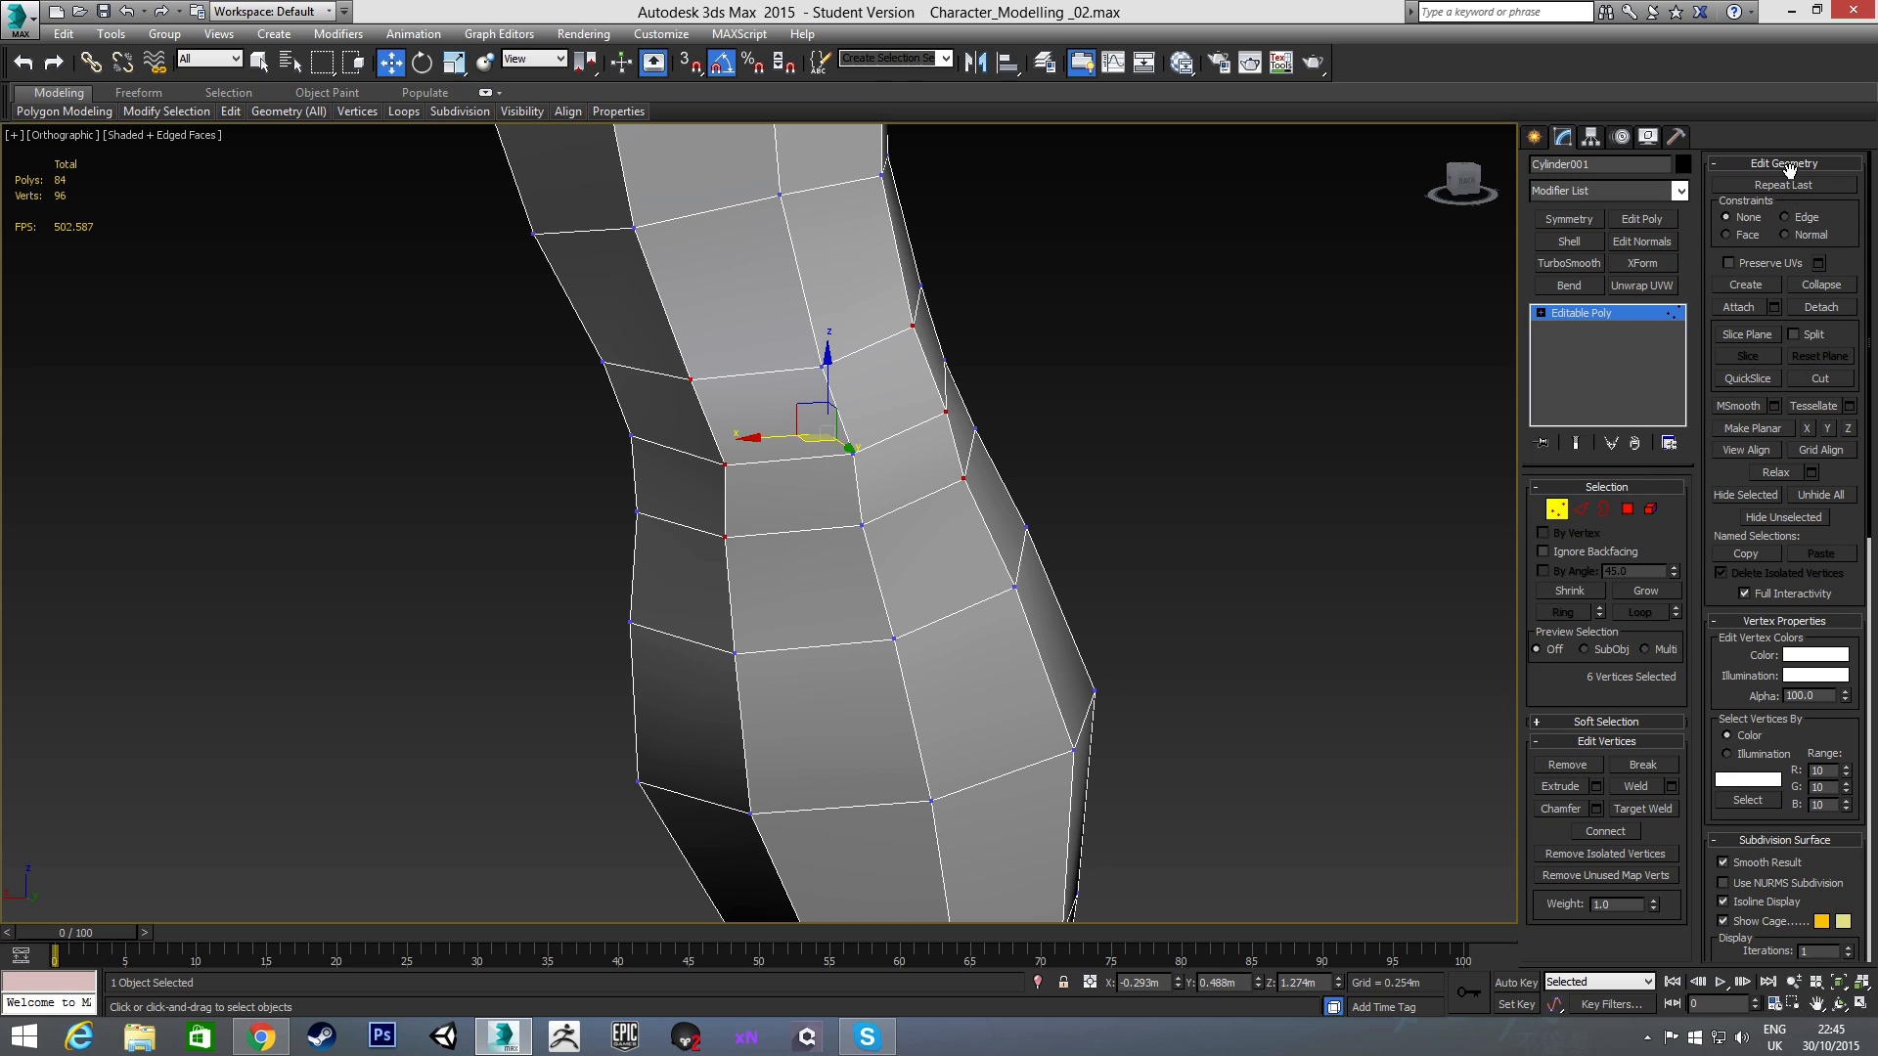
click(1786, 218)
key(r)
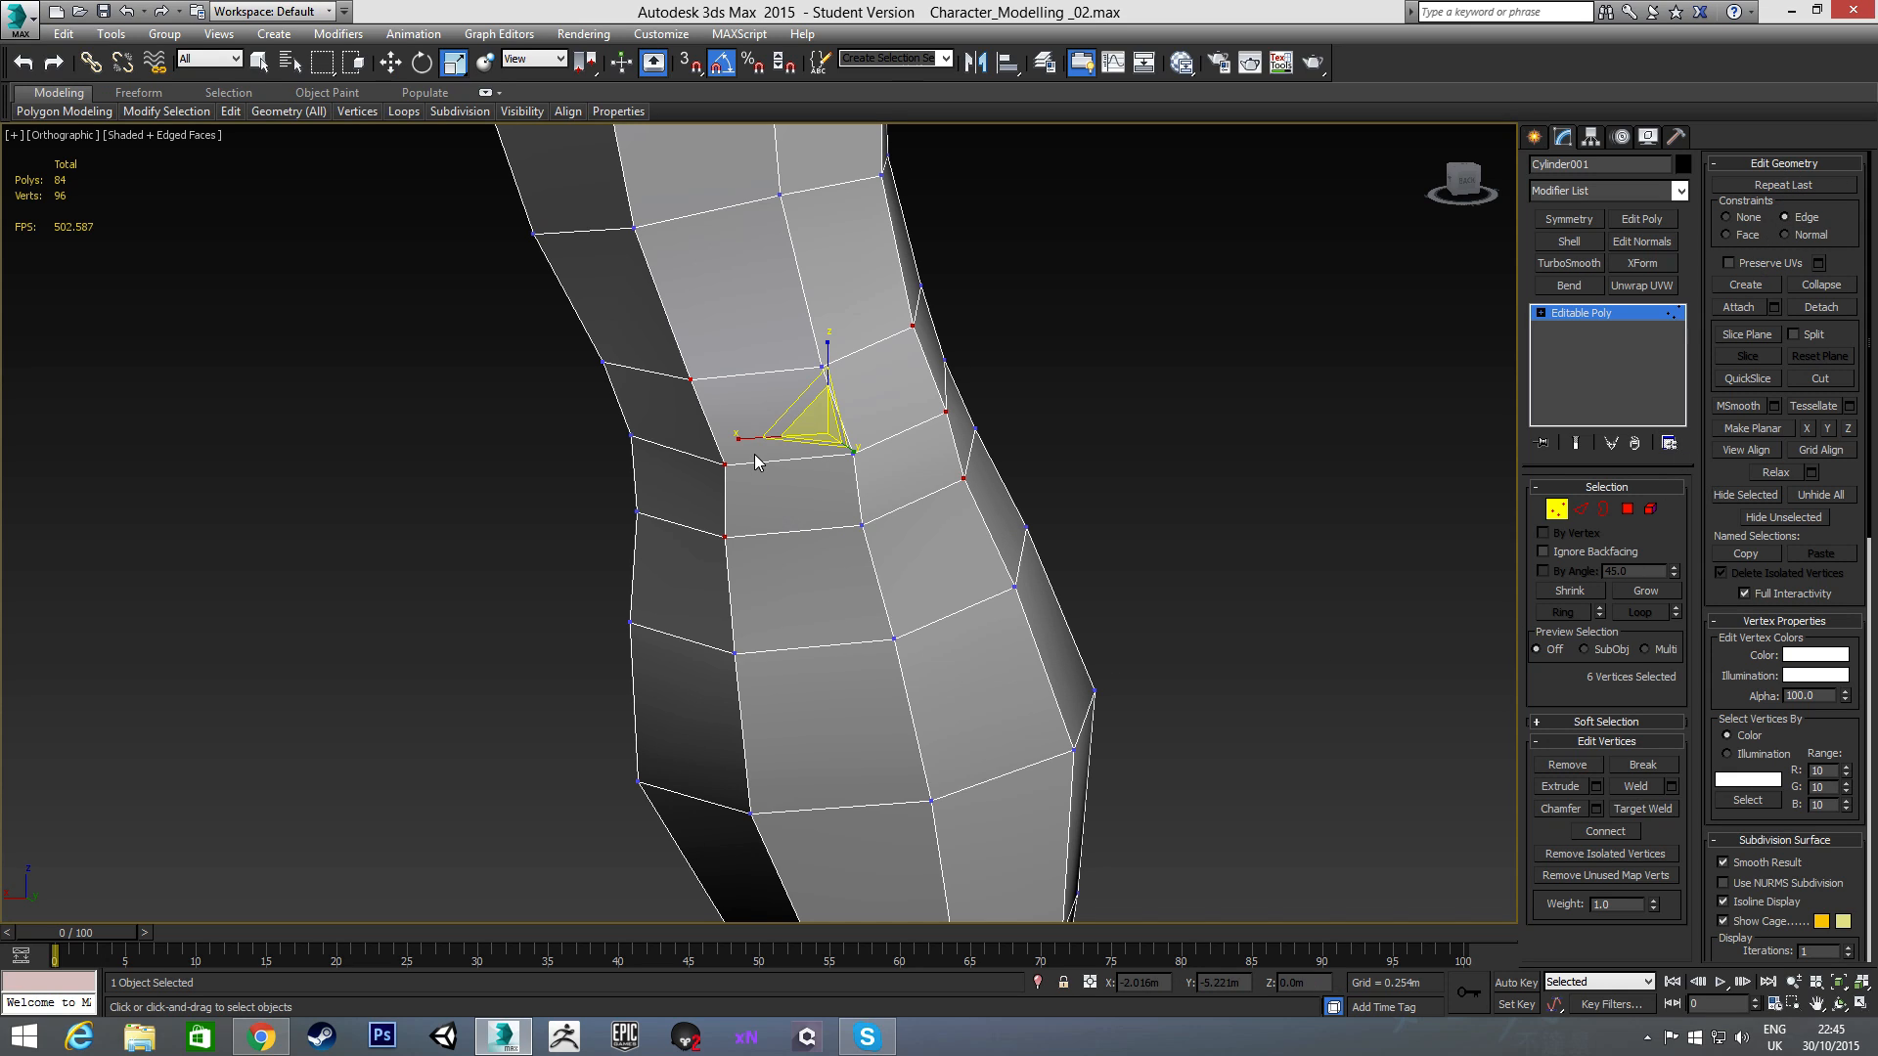
drag(742, 441, 779, 445)
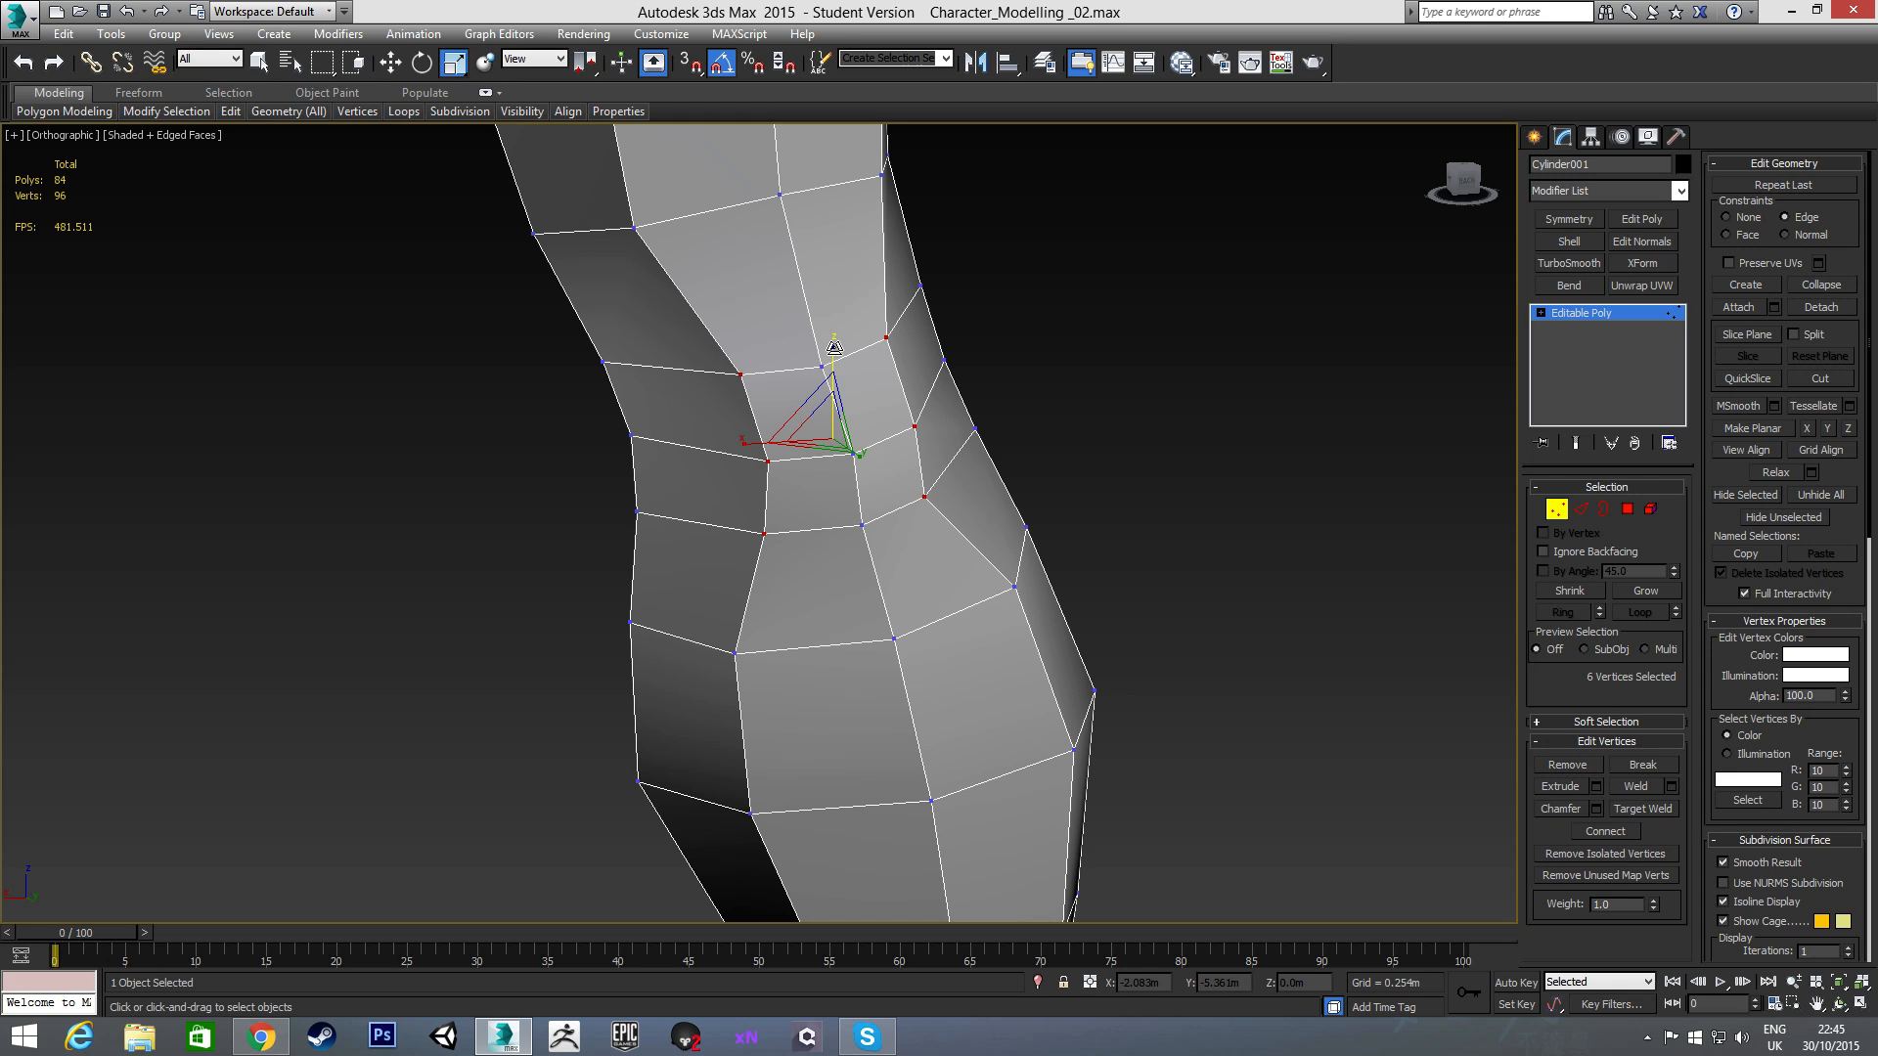
drag(830, 347, 831, 367)
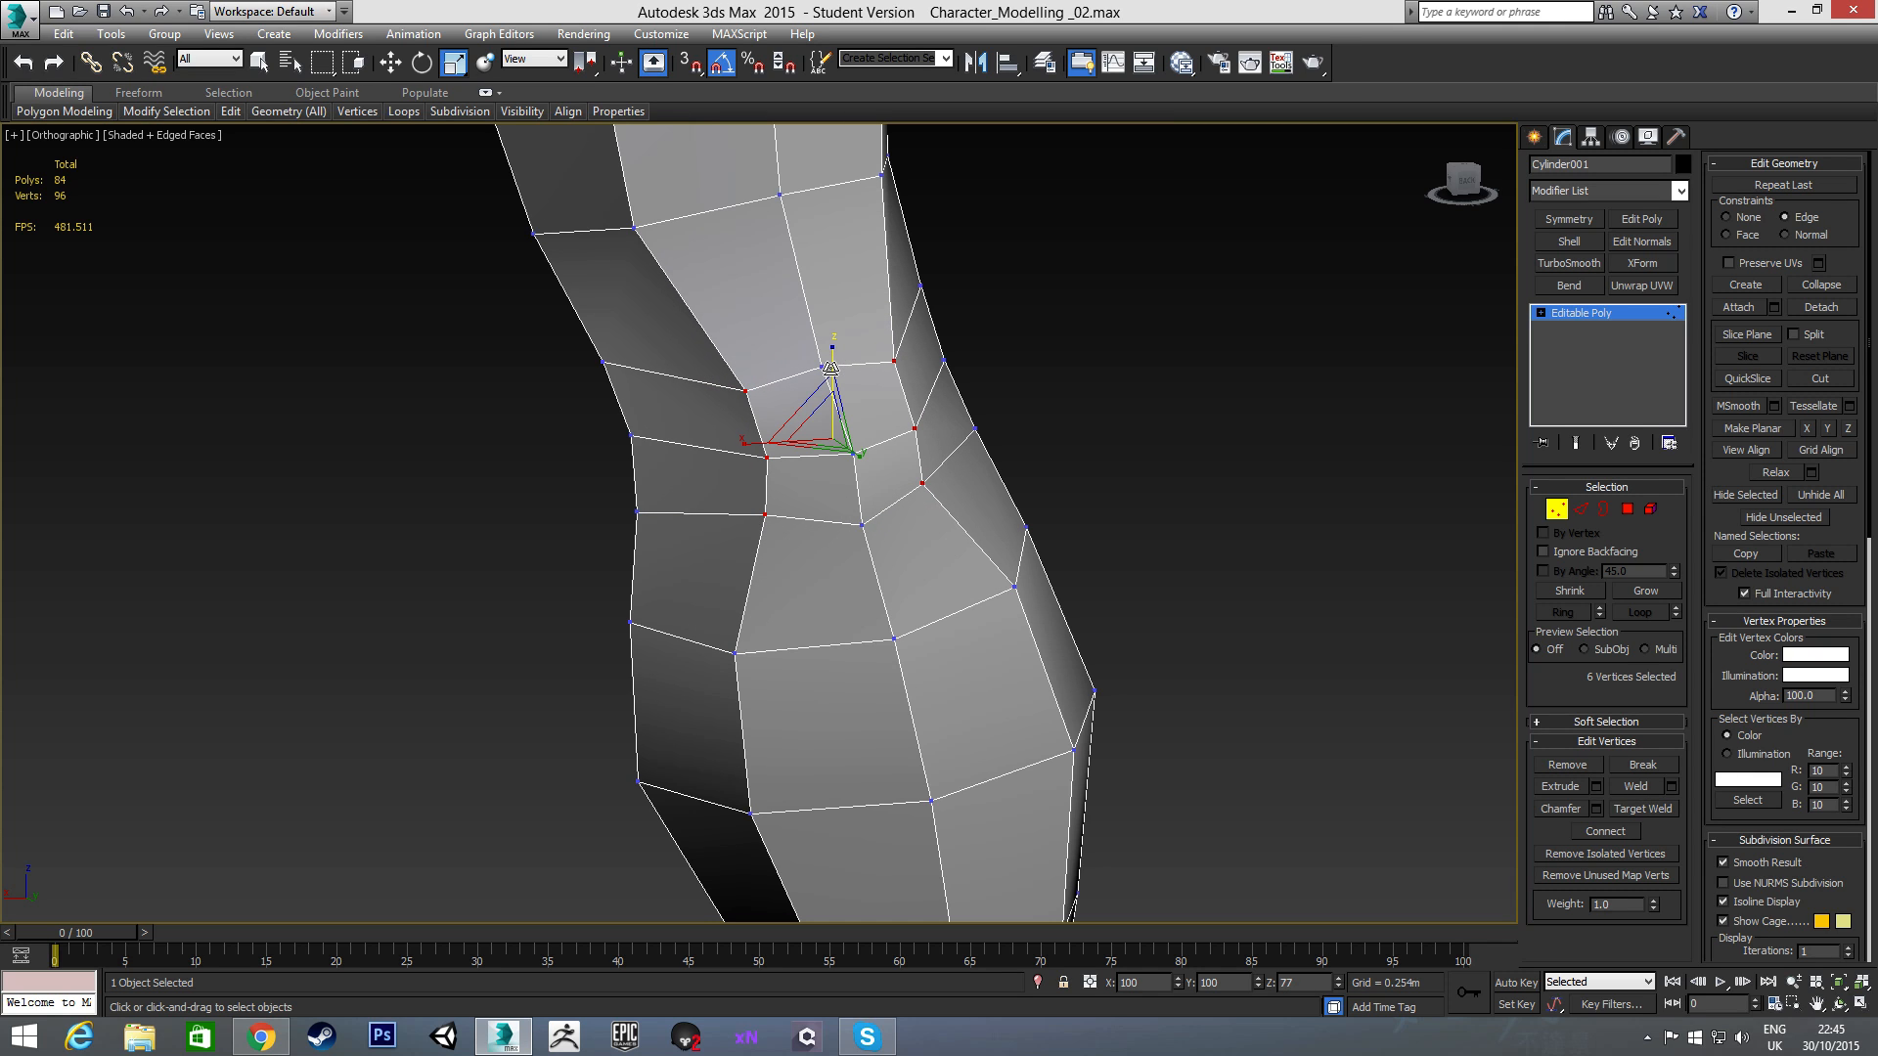
- Set constraints to None, then raise the back vertices of the upper elbow loop and lower those of the lower elbow loop in the side view
alt+middle_drag(728, 505, 569, 521)
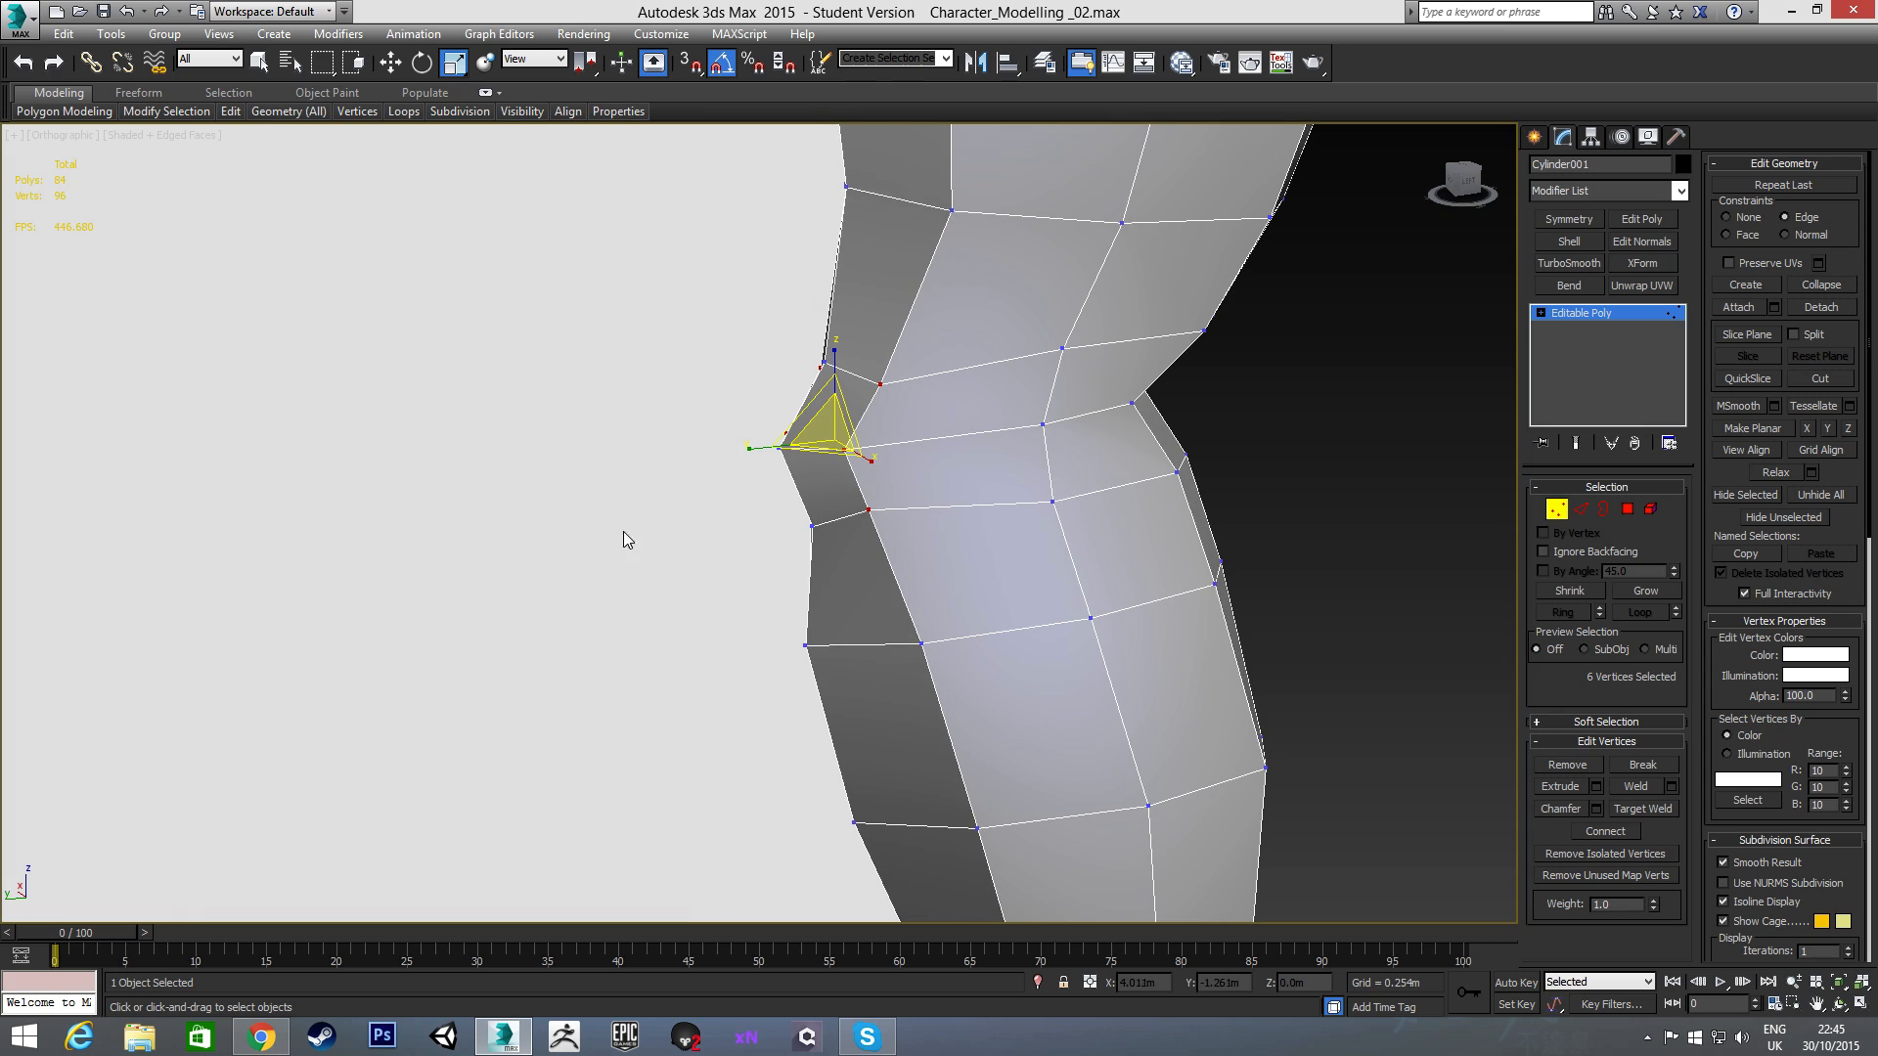
key(l)
scroll(672, 524, up, 5)
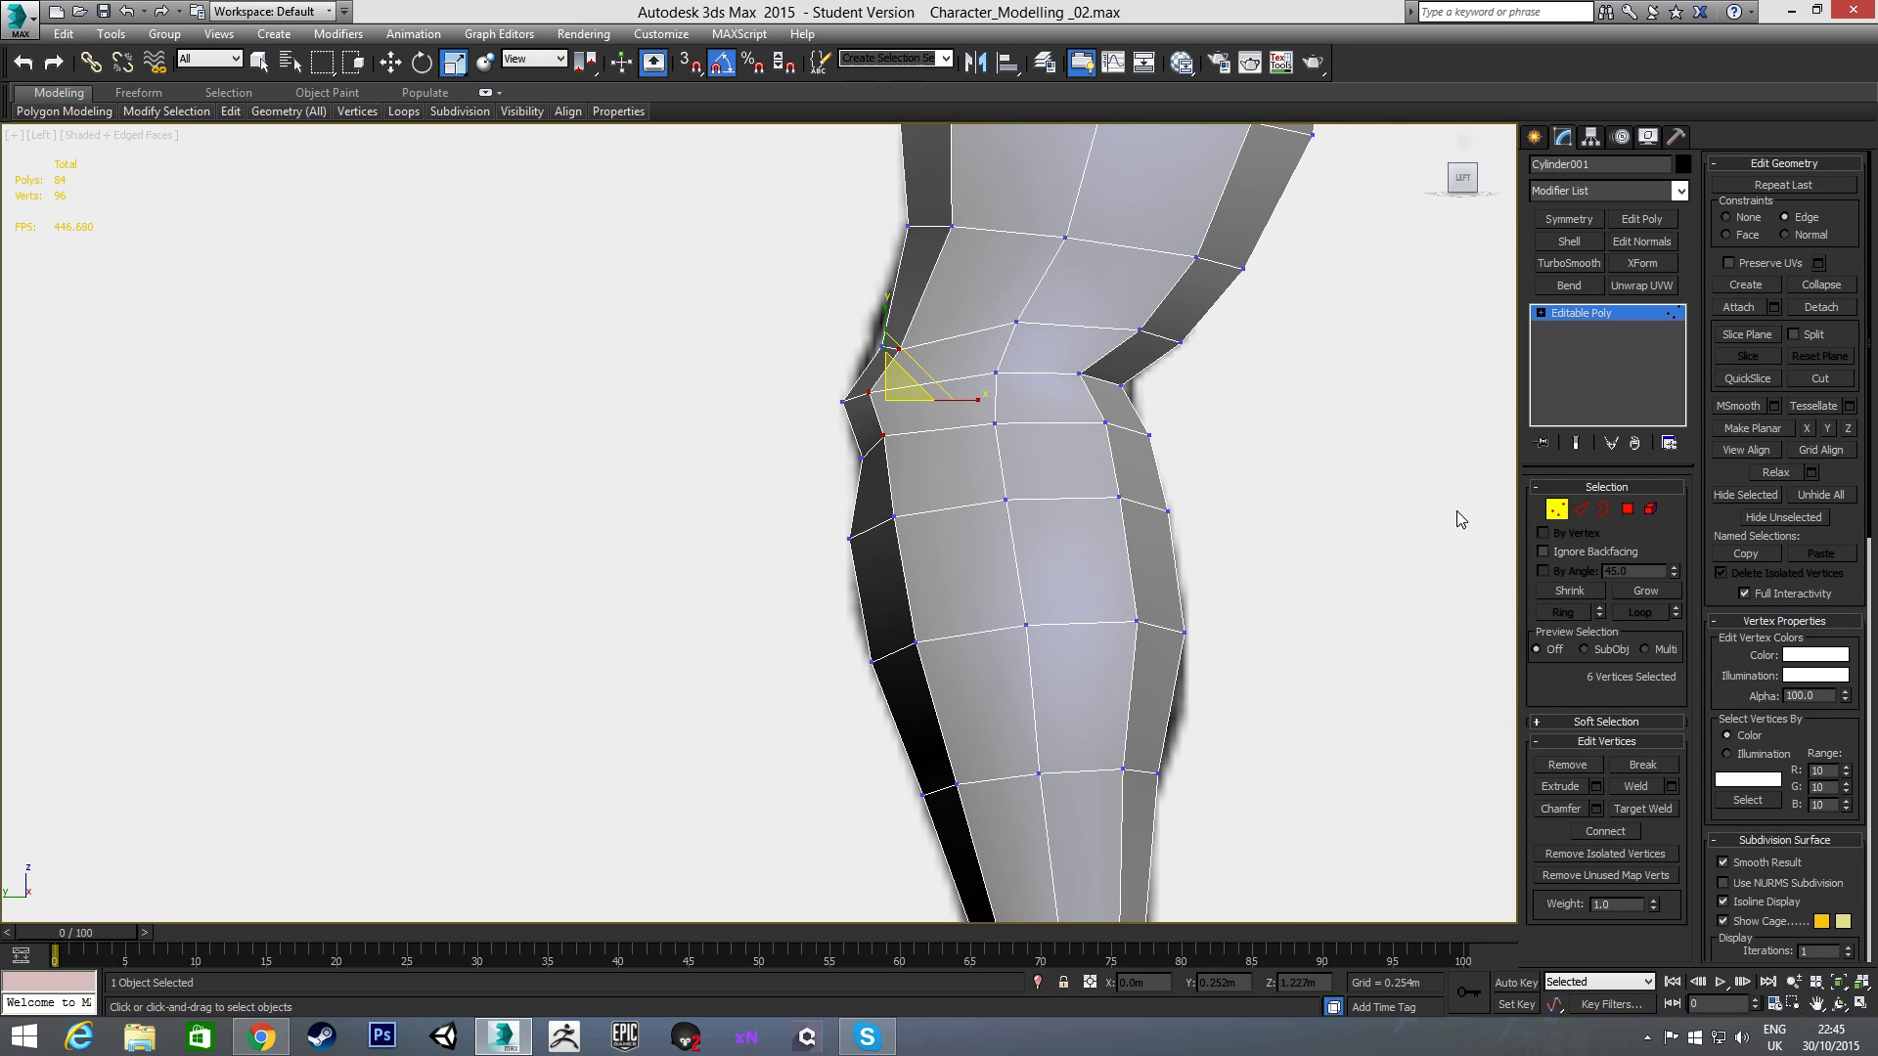
click(1729, 217)
key(w)
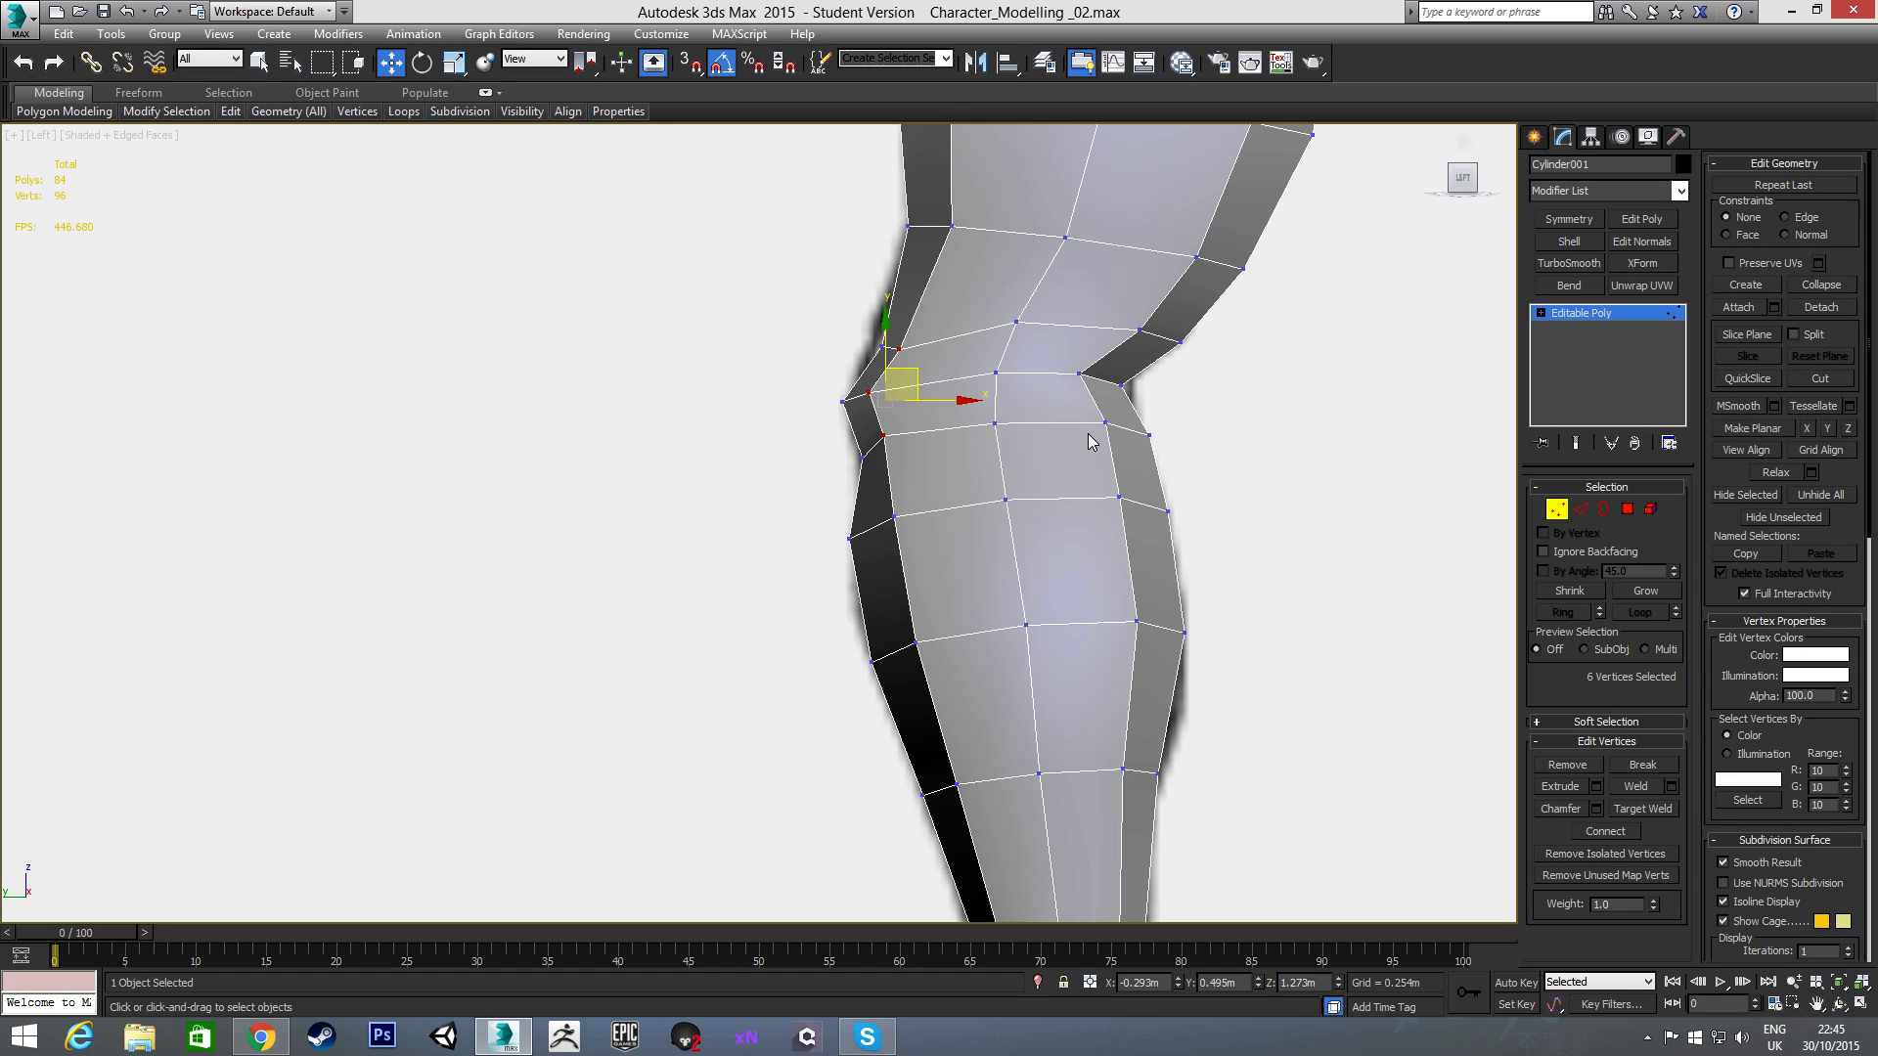
scroll(1061, 460, up, 3)
key(alt+x)
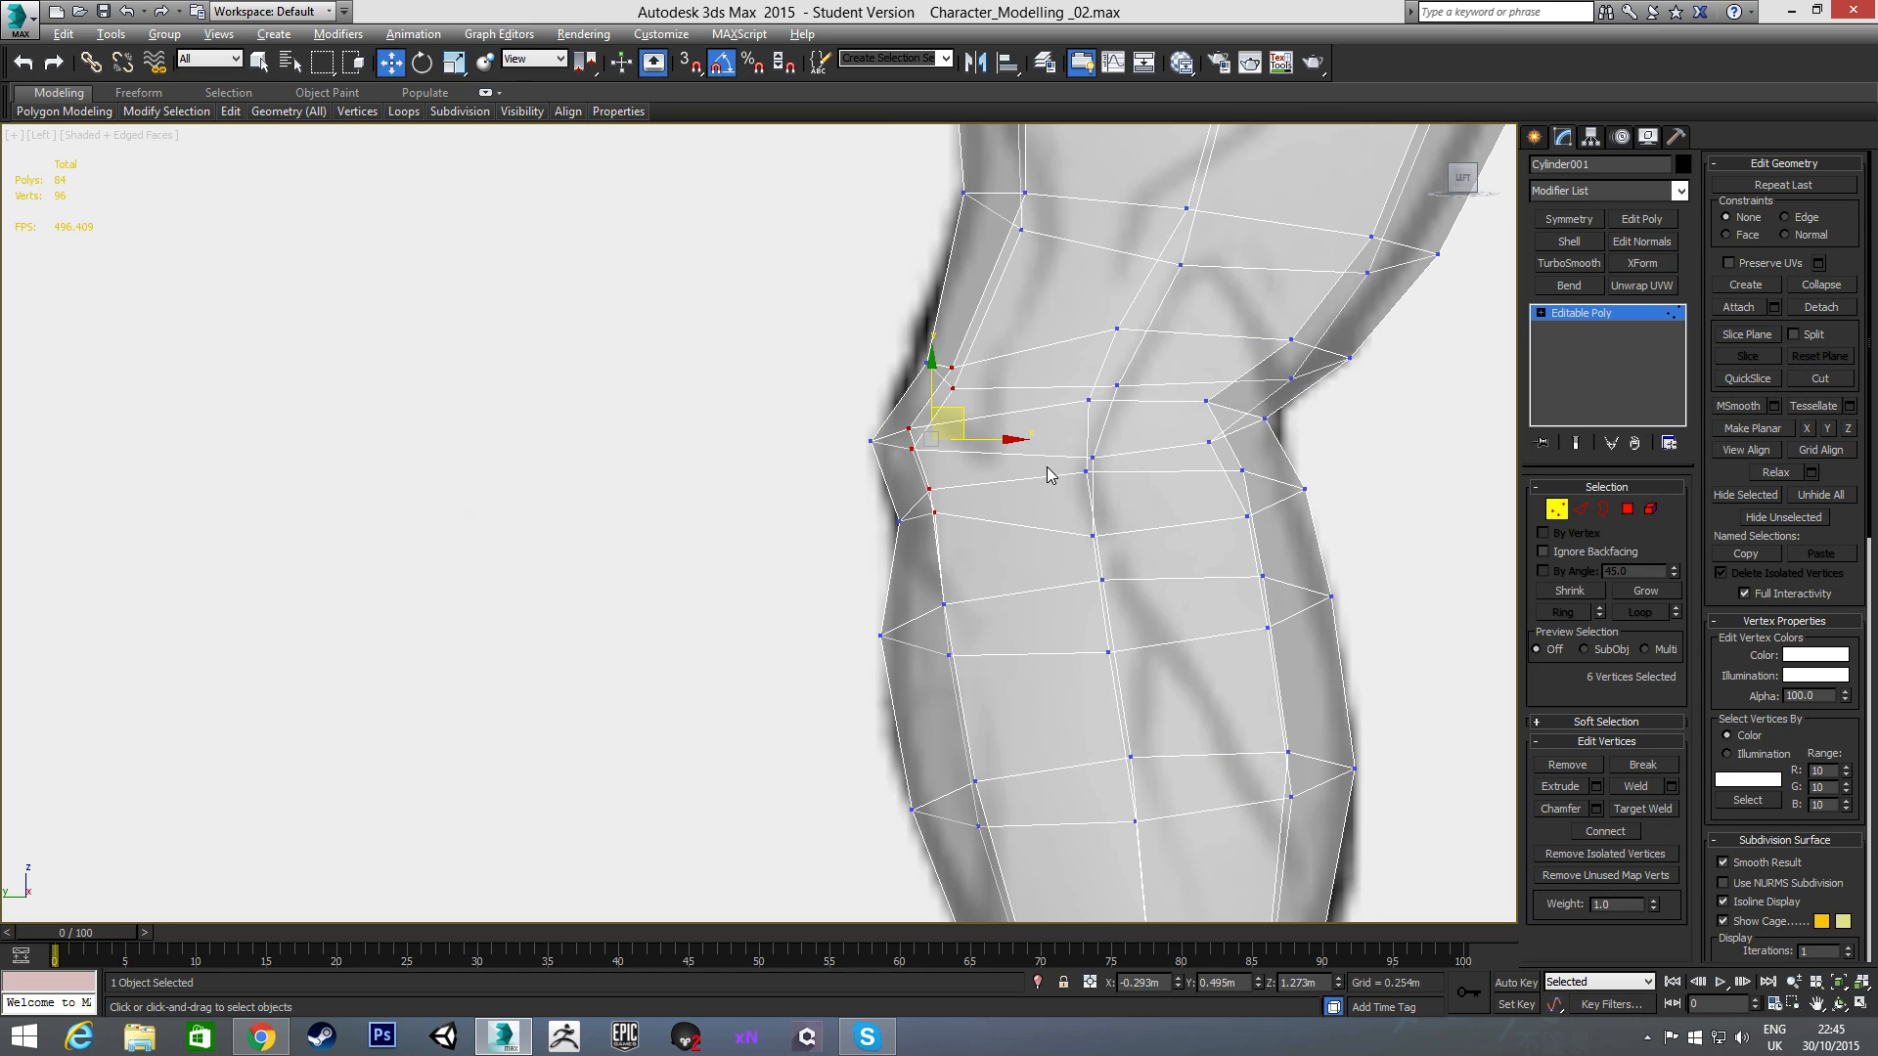
drag(896, 340, 969, 324)
drag(937, 475, 967, 529)
scroll(1033, 497, down, 2)
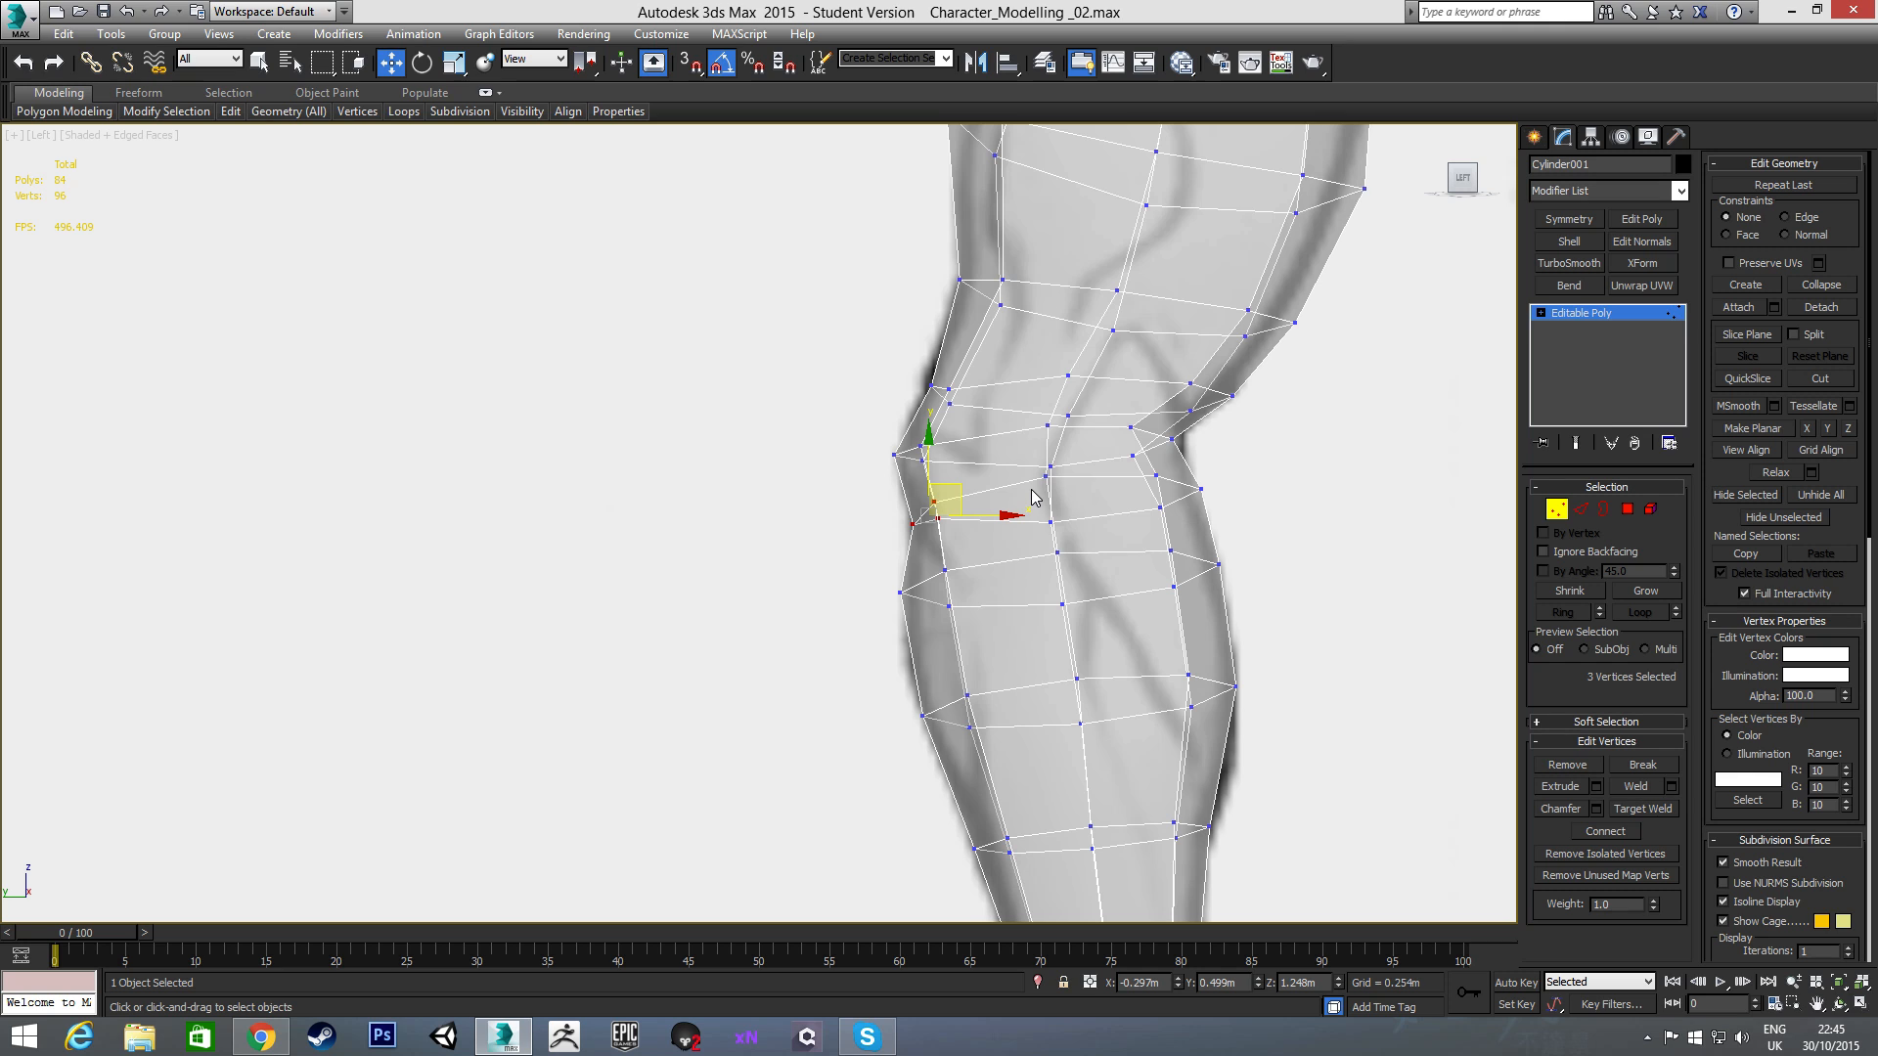
key(alt+x)
mouse_move(1057, 511)
middle_down()
mouse_move(1019, 524)
mouse_move(1009, 494)
middle_up()
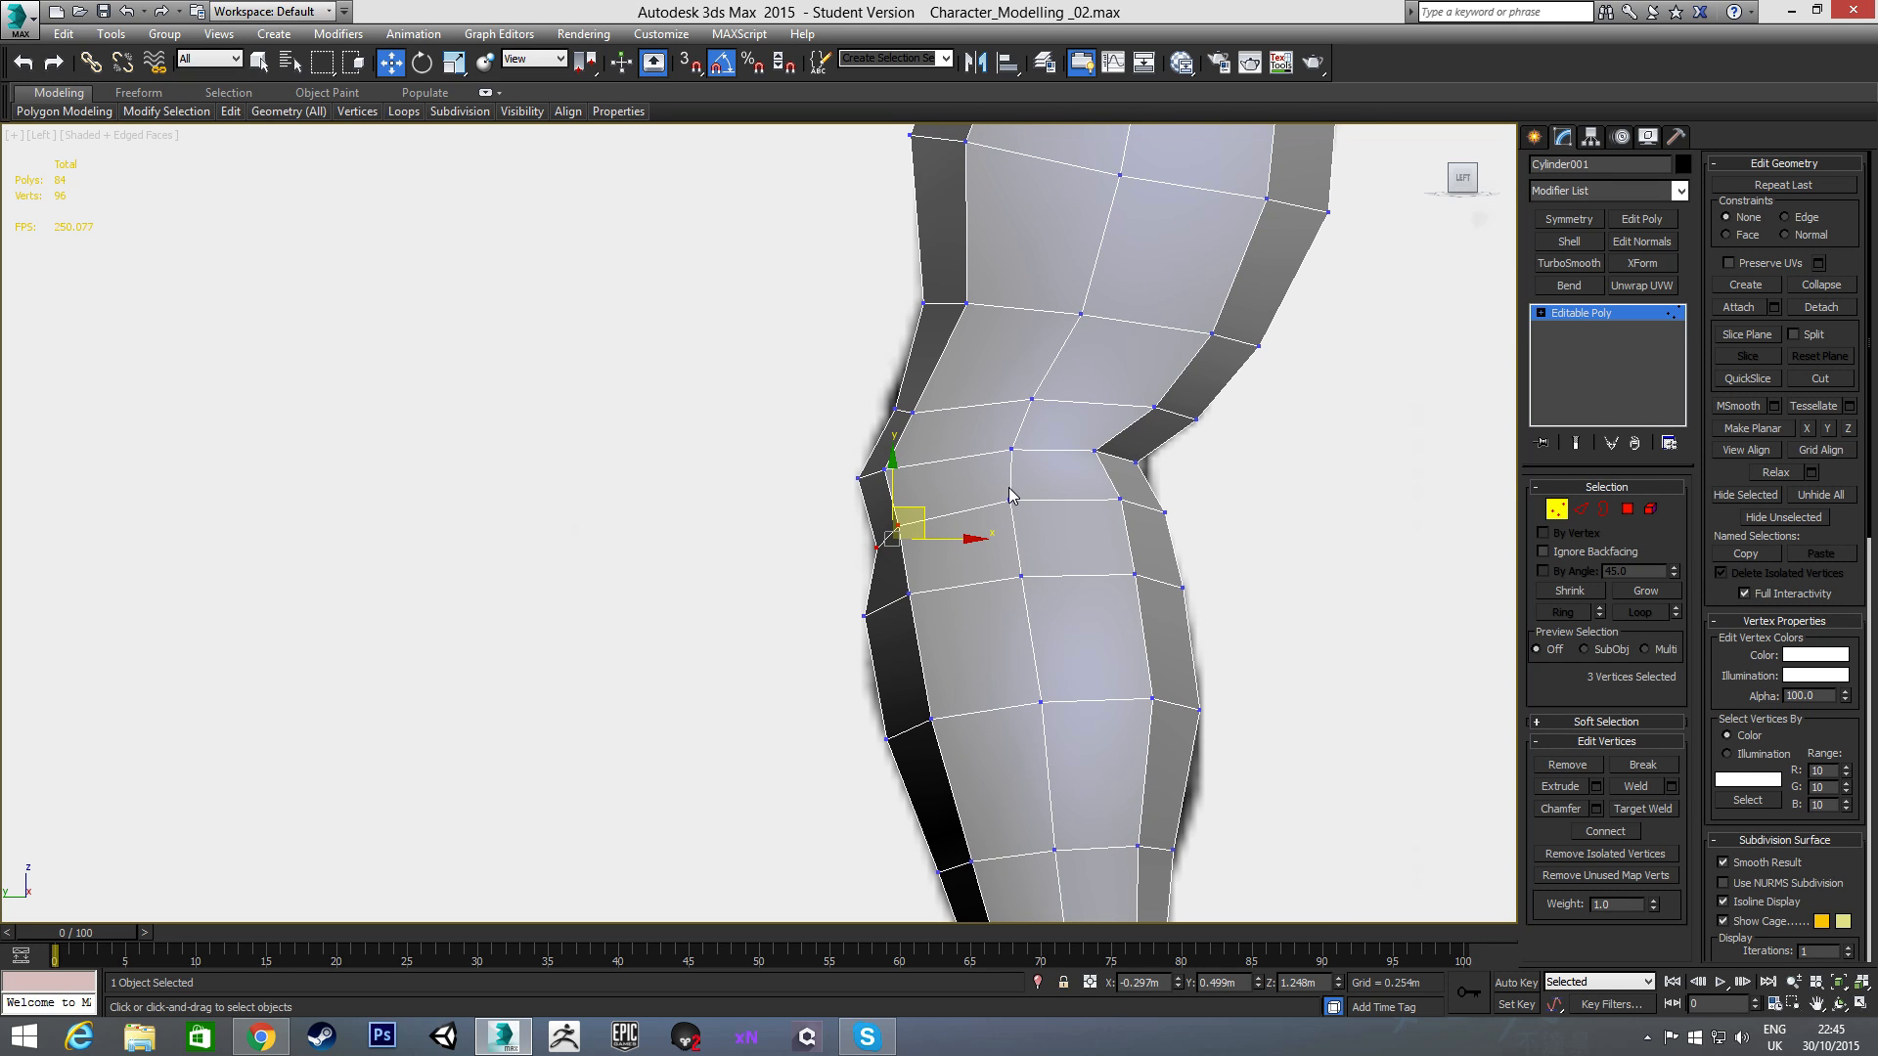
- In the side view, lower the front vertices of the loop above the elbow crease and raise those of the loop below it
alt+middle_drag(915, 422, 1101, 460)
key(l)
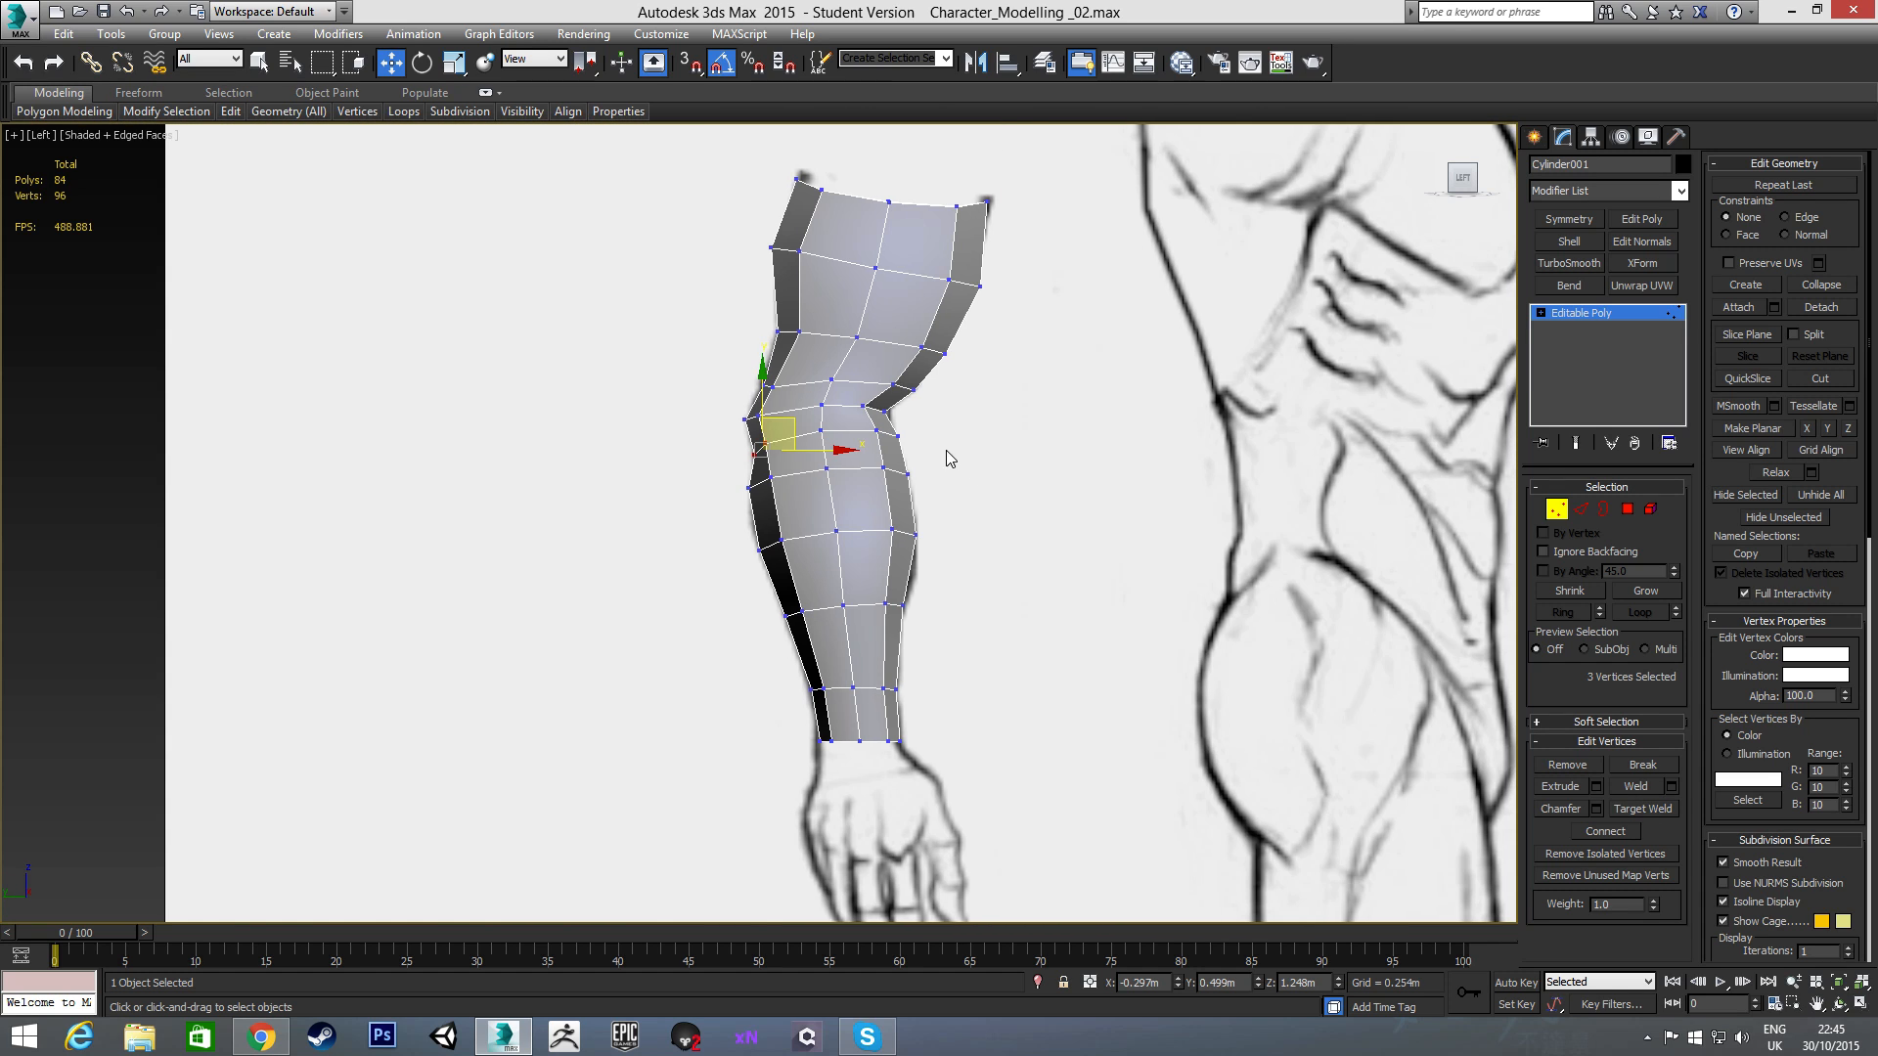
scroll(900, 411, up, 5)
drag(836, 279, 880, 310)
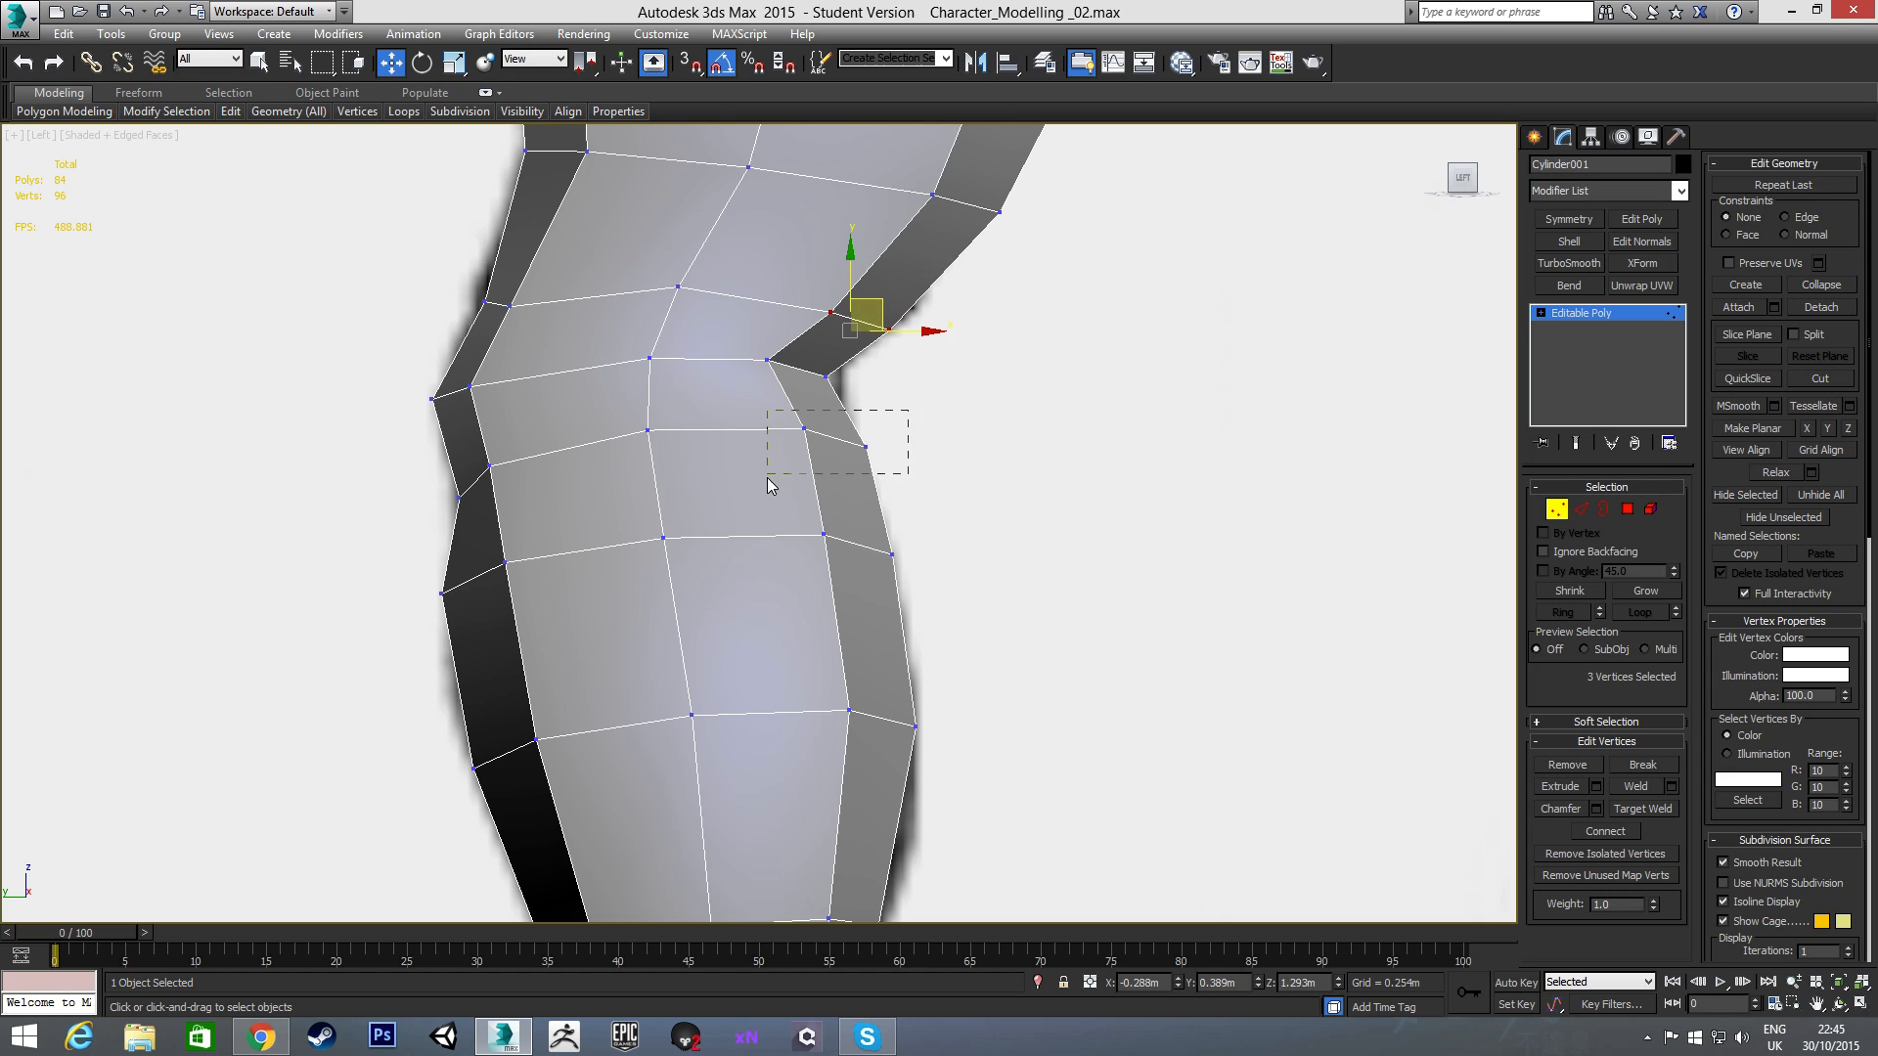
drag(766, 477, 769, 480)
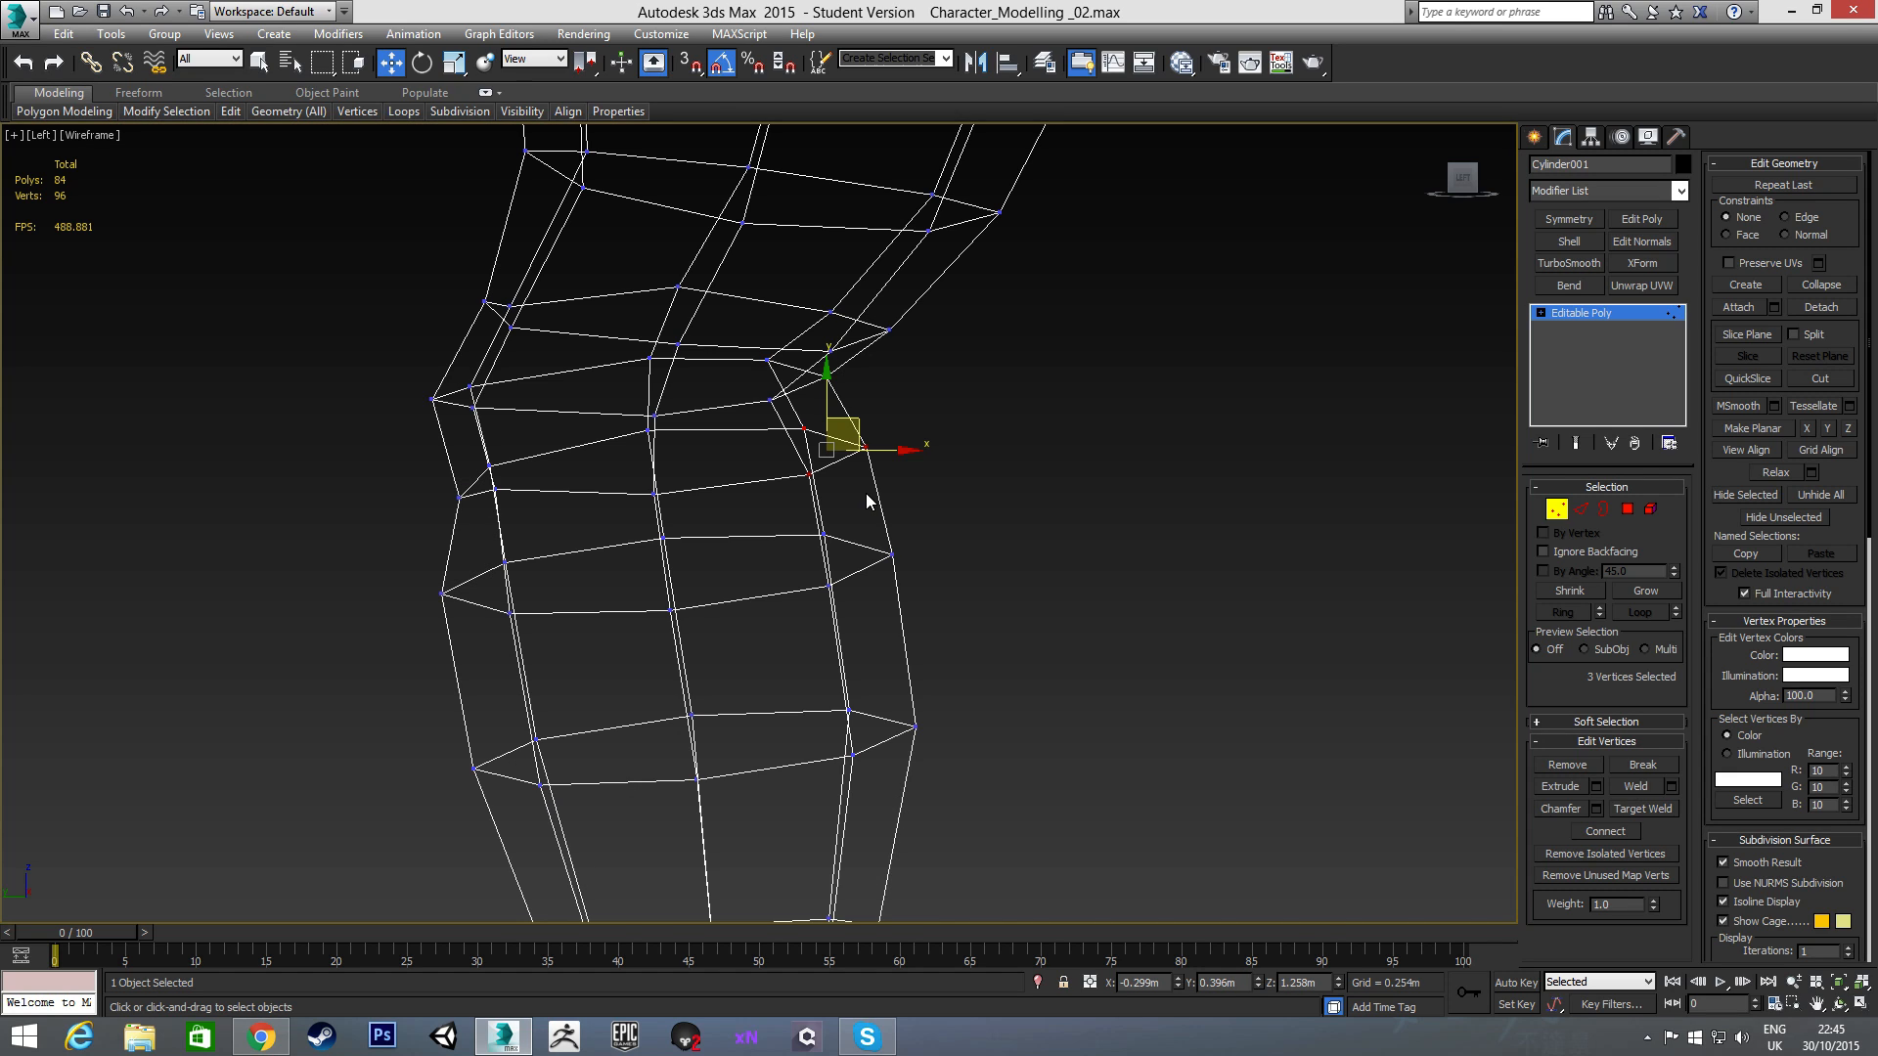
key(F3)
mouse_move(853, 424)
mouse_down()
mouse_move(833, 416)
mouse_move(853, 405)
mouse_up()
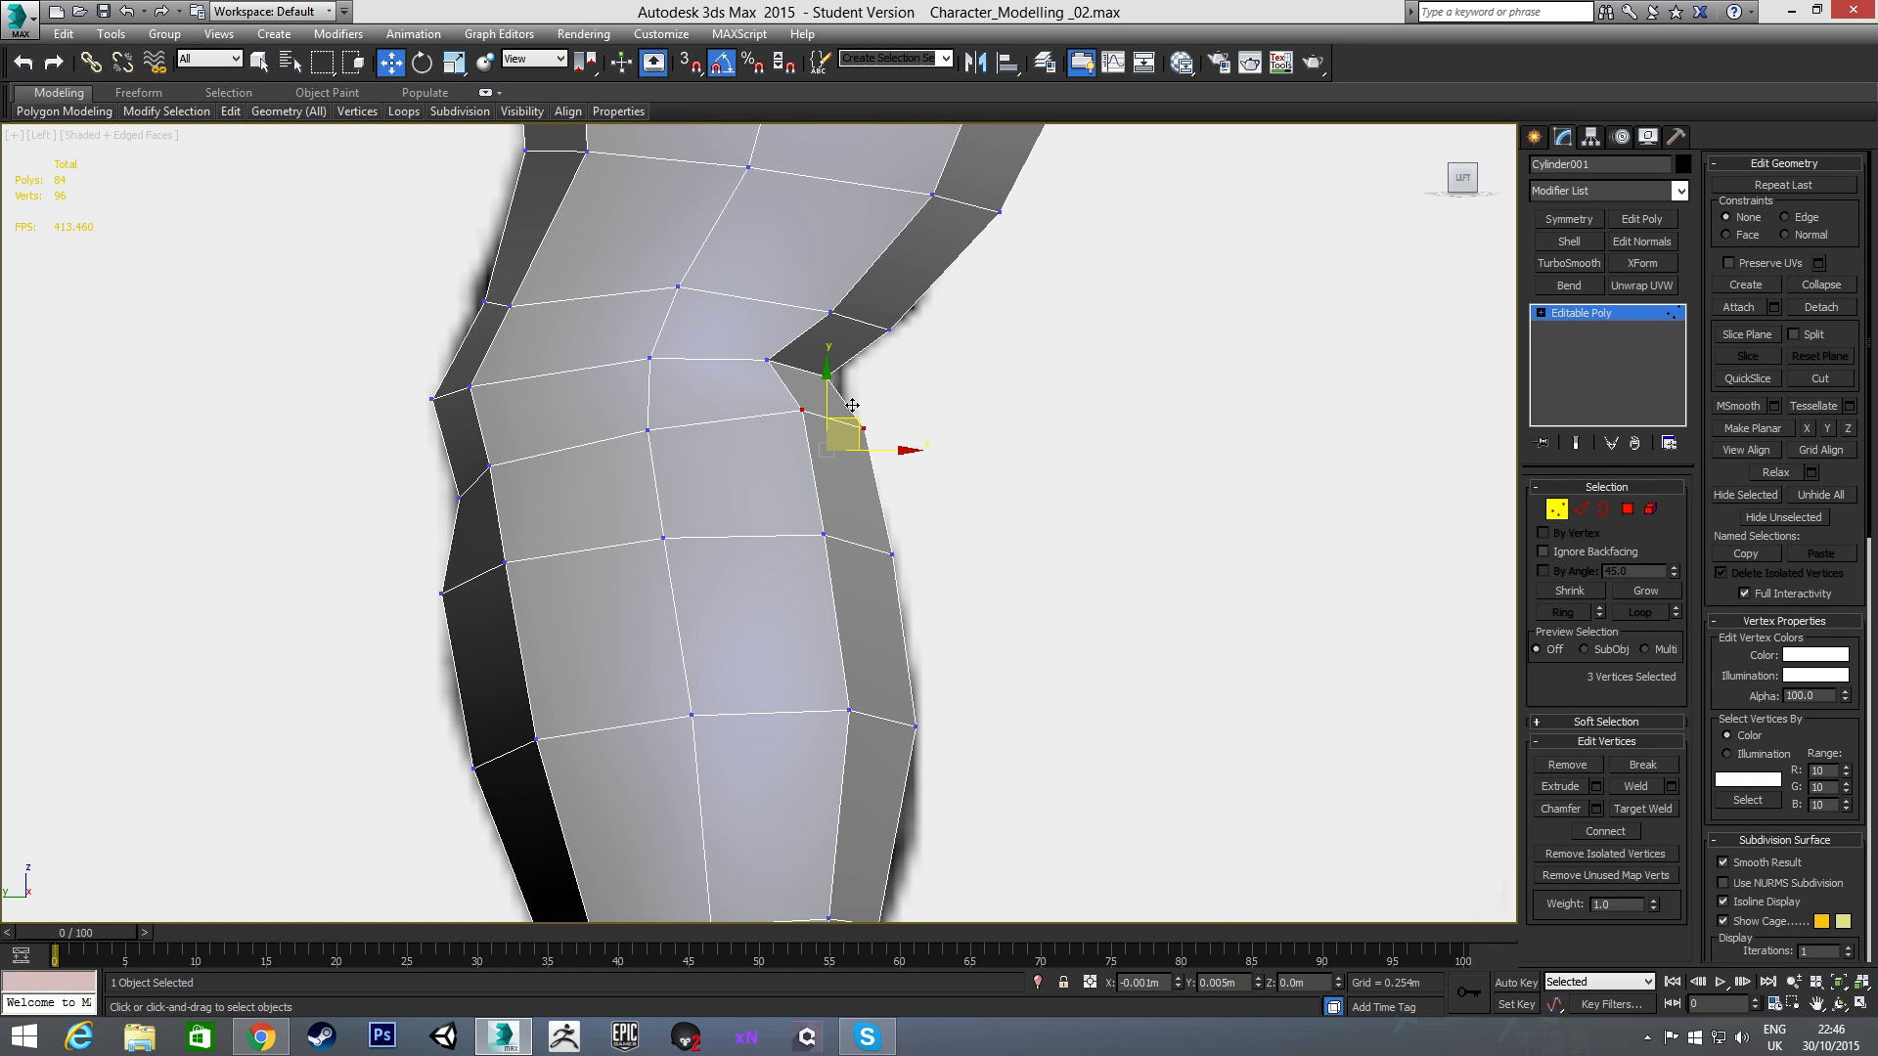
- Shift the front vertices of the next loop down the forearm slightly outward in the side view
scroll(795, 548, down, 2)
middle_drag(794, 537, 823, 474)
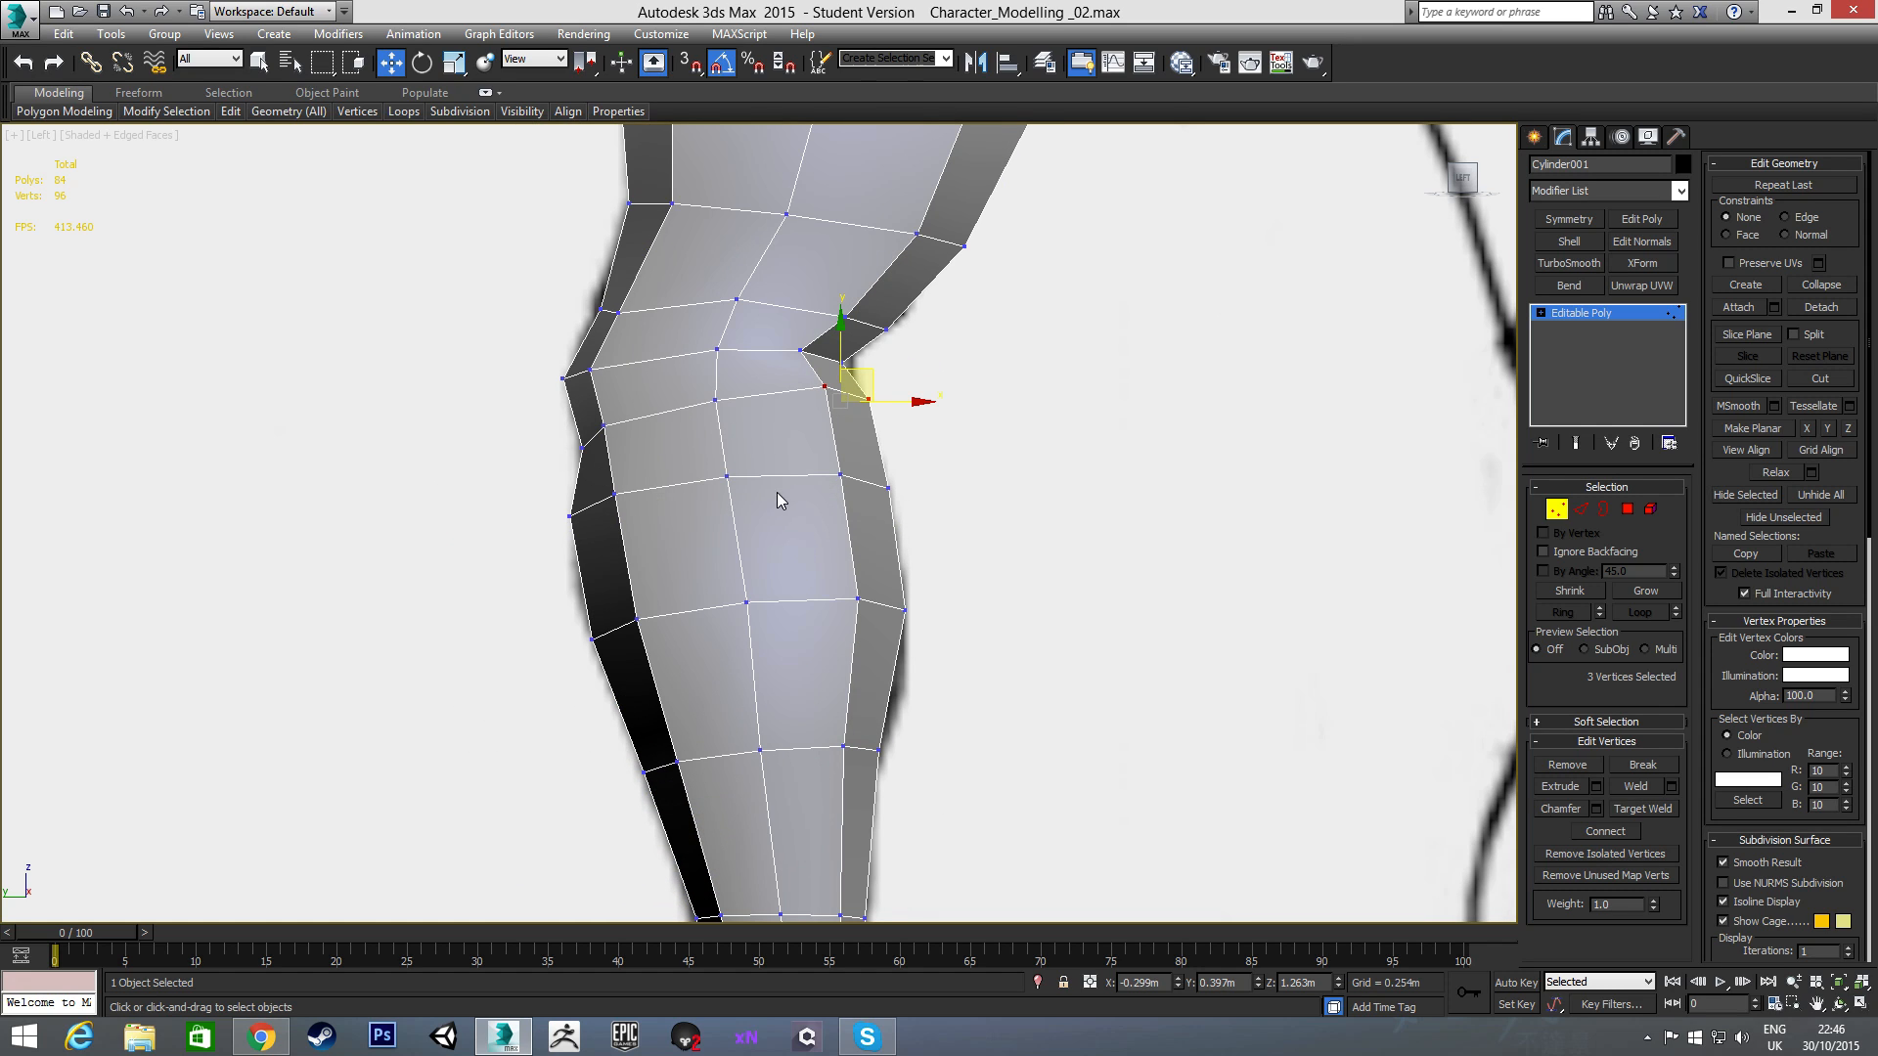
scroll(777, 491, down, 3)
scroll(854, 485, up, 2)
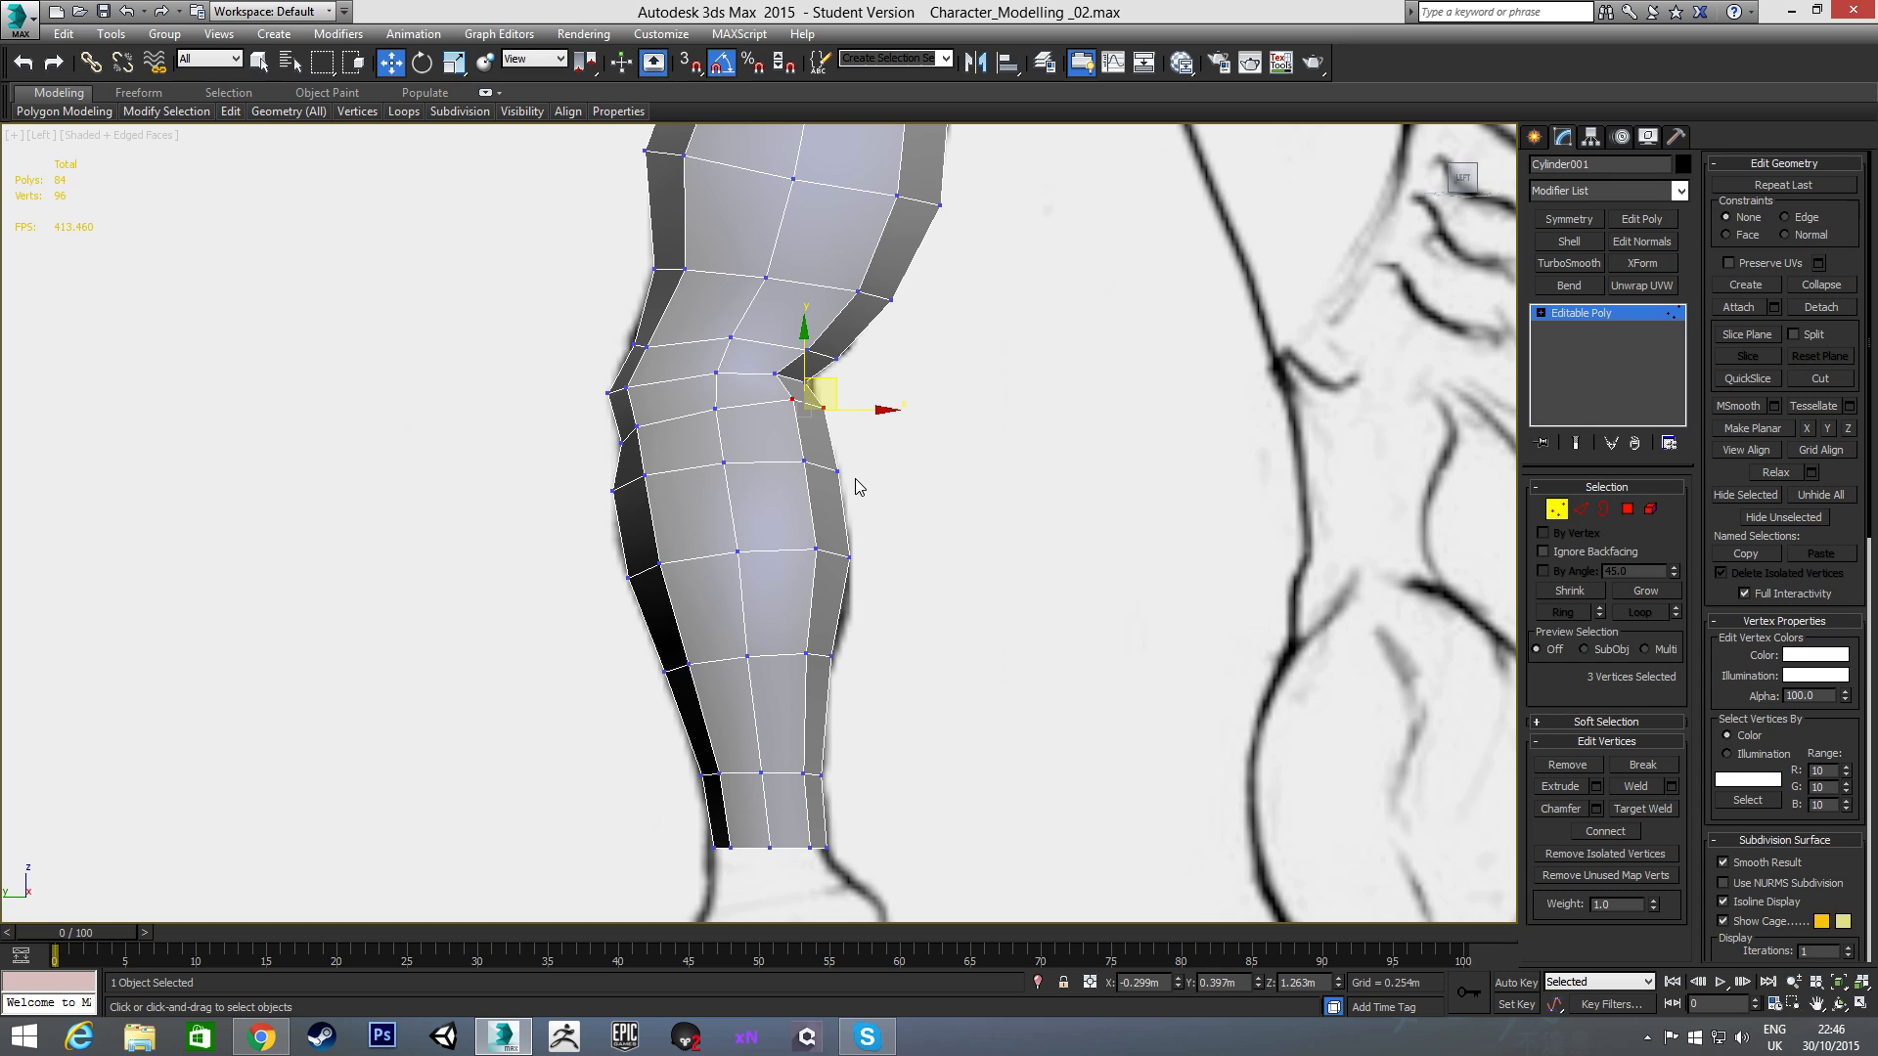
drag(765, 500, 765, 501)
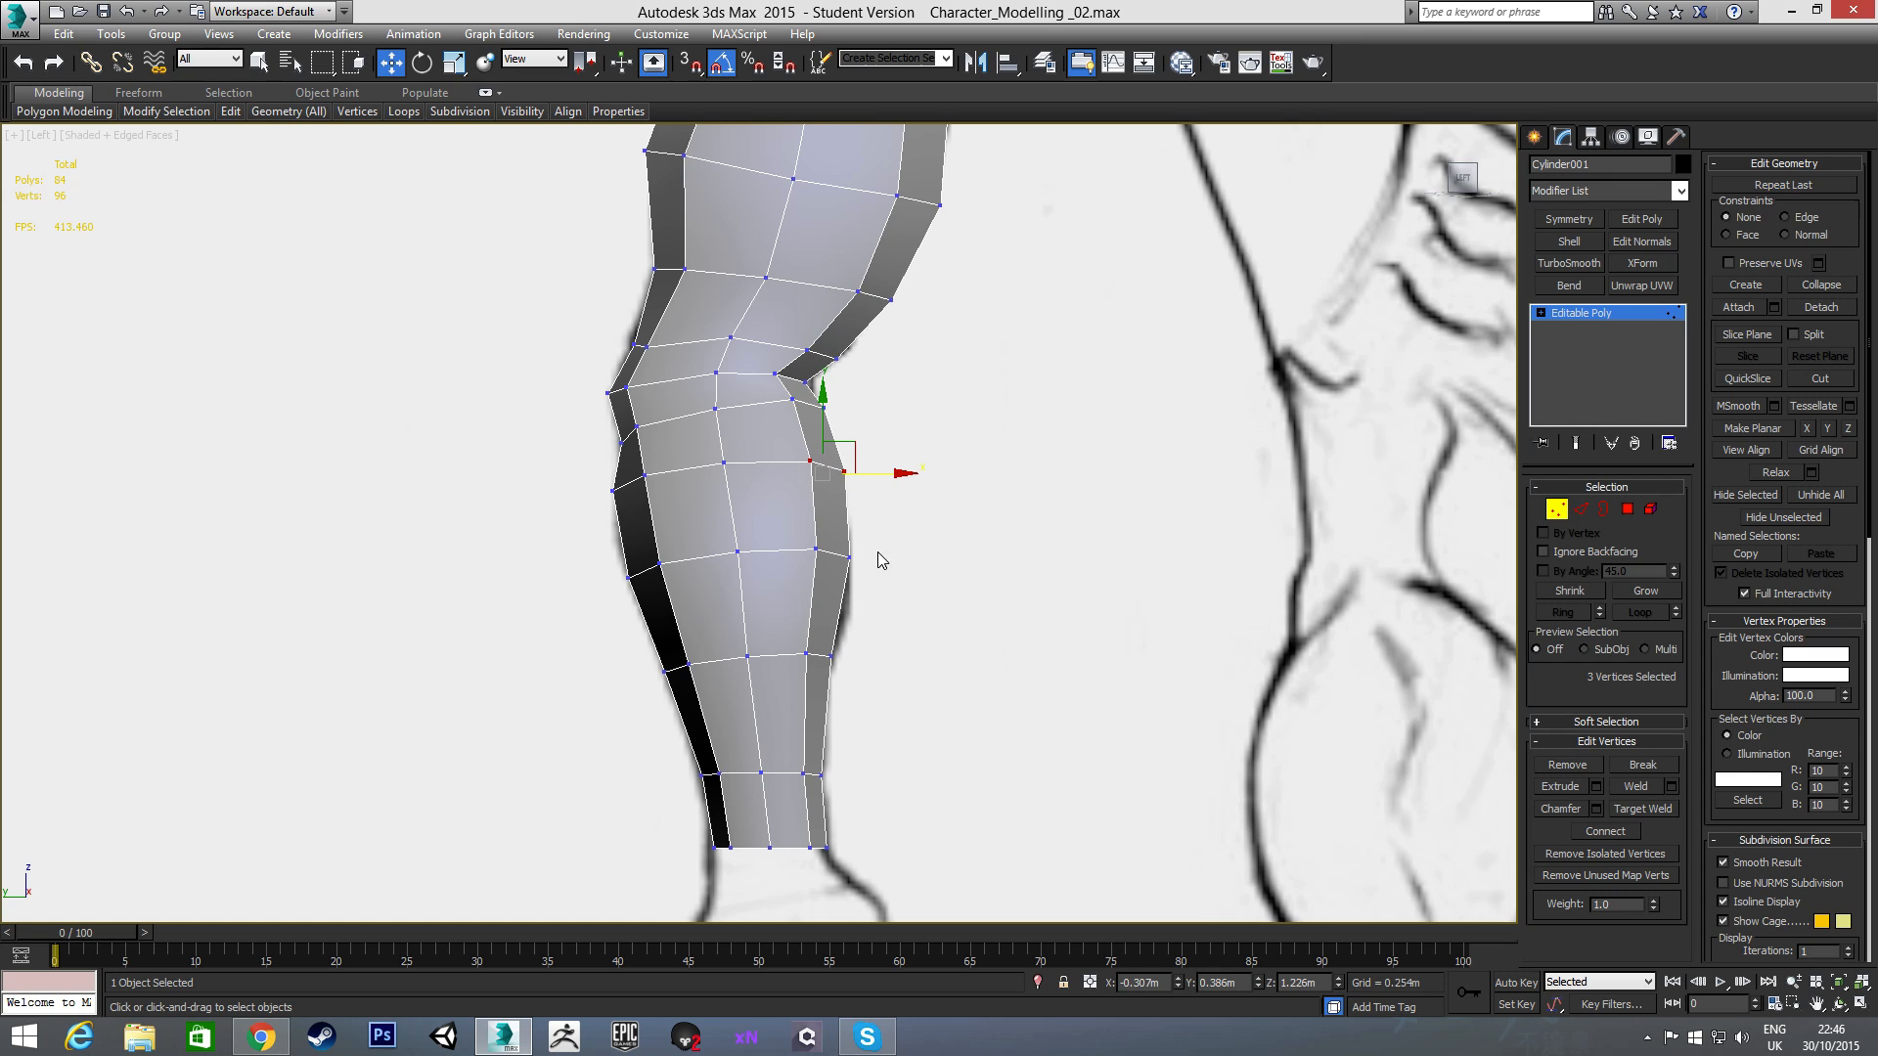
- In the front view, move the body-side outline vertices of the two wrist loops inward, toward the neighbouring vertex column
scroll(868, 465, down, 2)
scroll(869, 465, down, 2)
key(f)
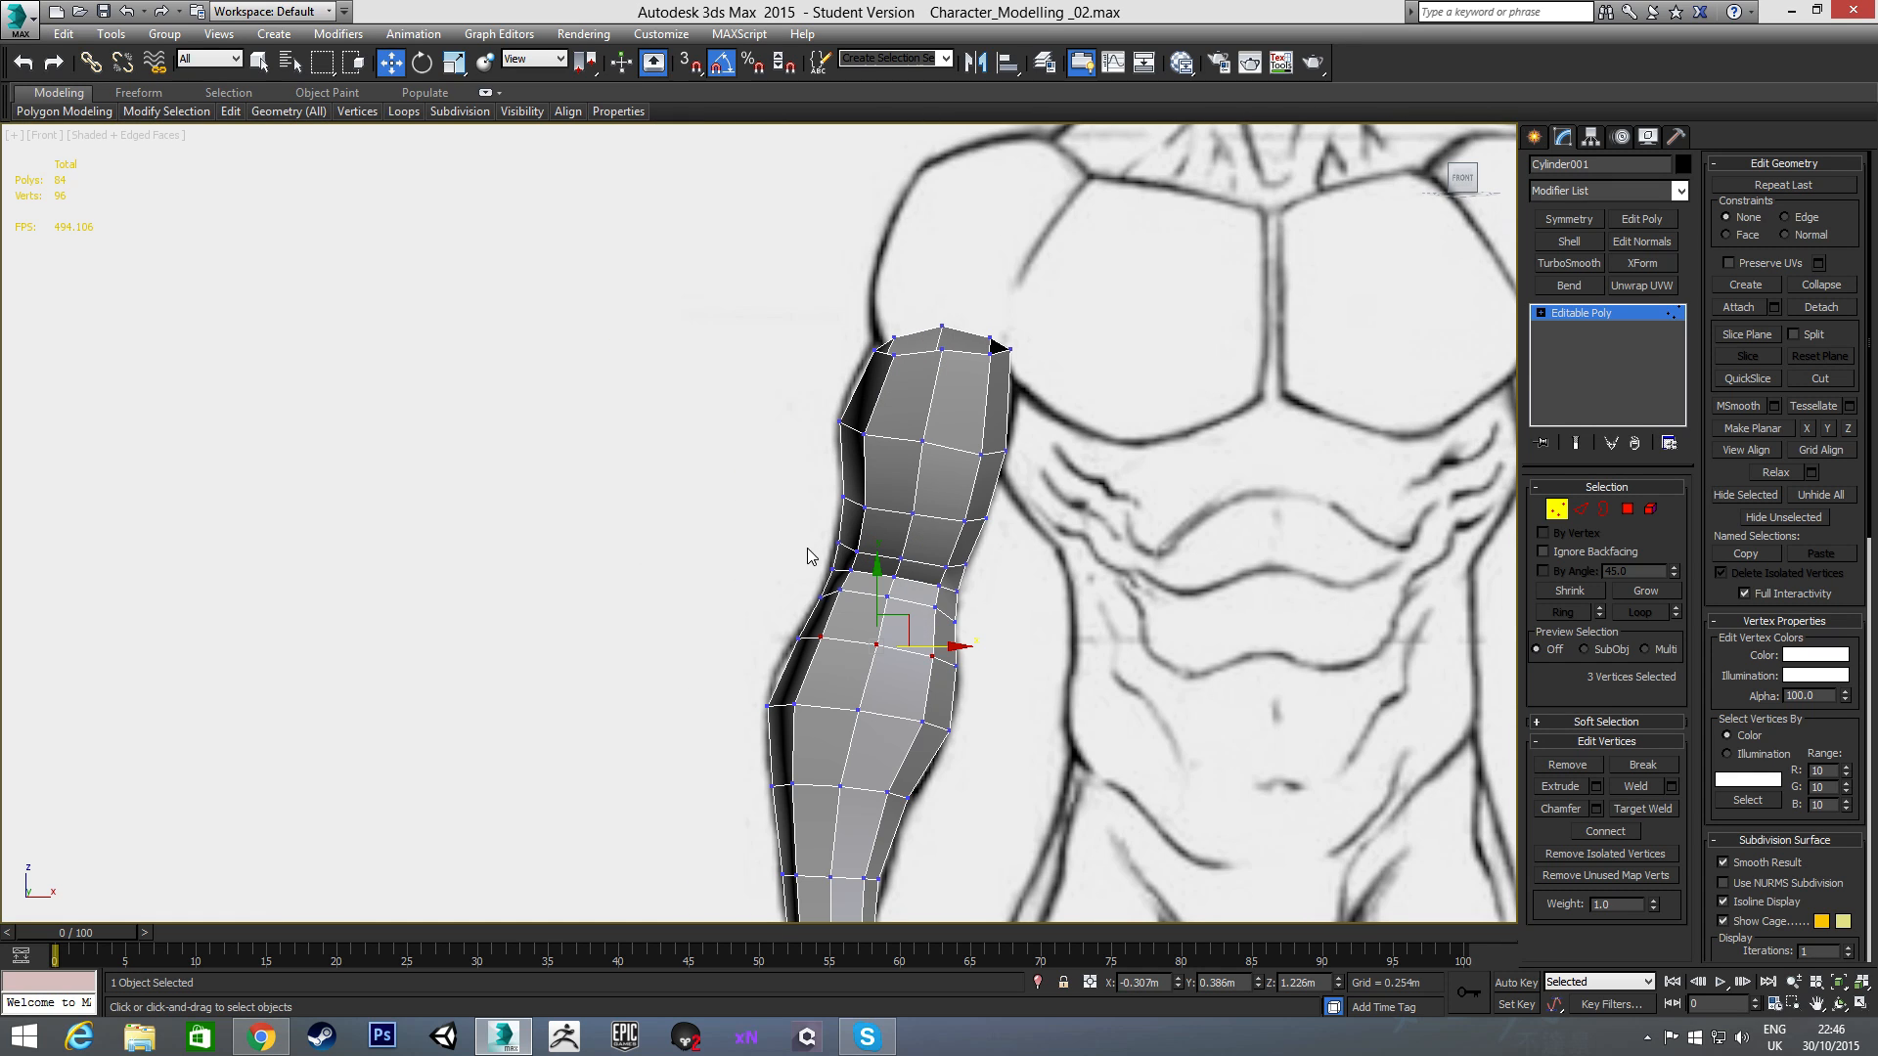
middle_drag(808, 547, 817, 372)
middle_drag(844, 616, 833, 416)
scroll(836, 416, up, 2)
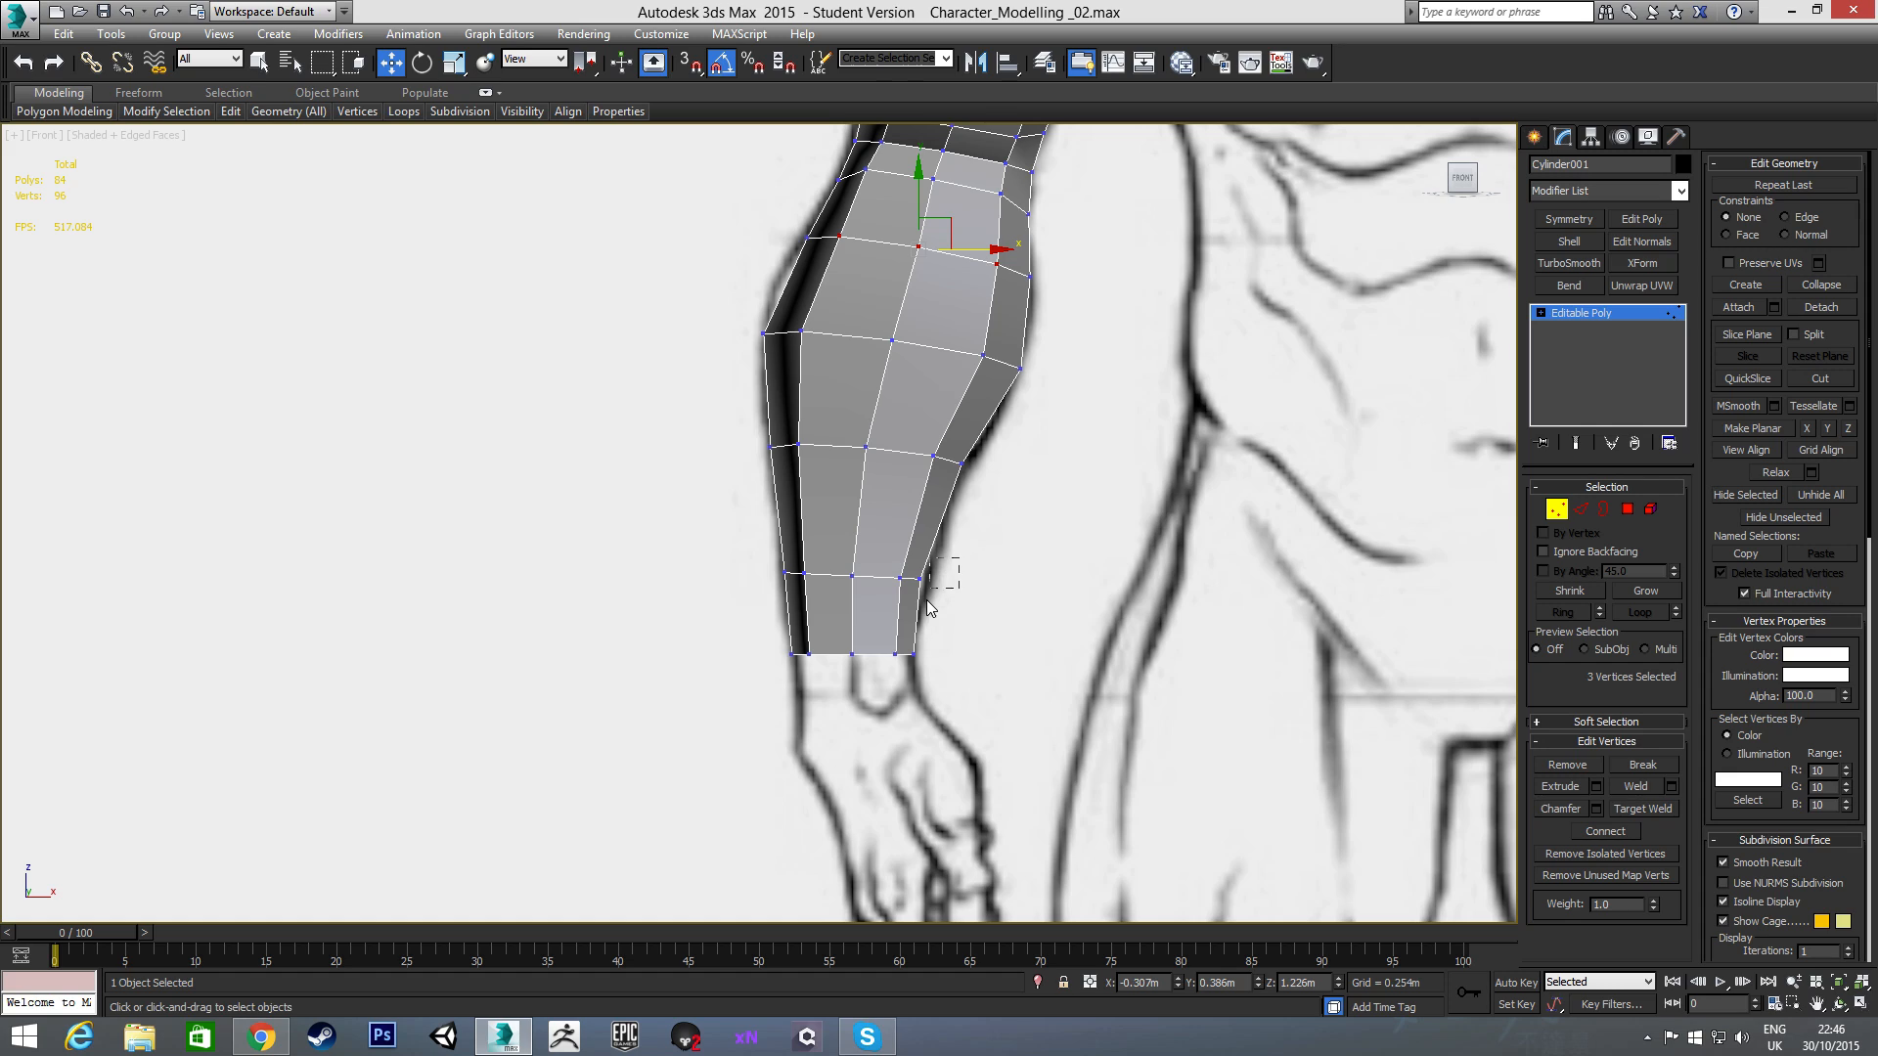
drag(927, 606, 912, 668)
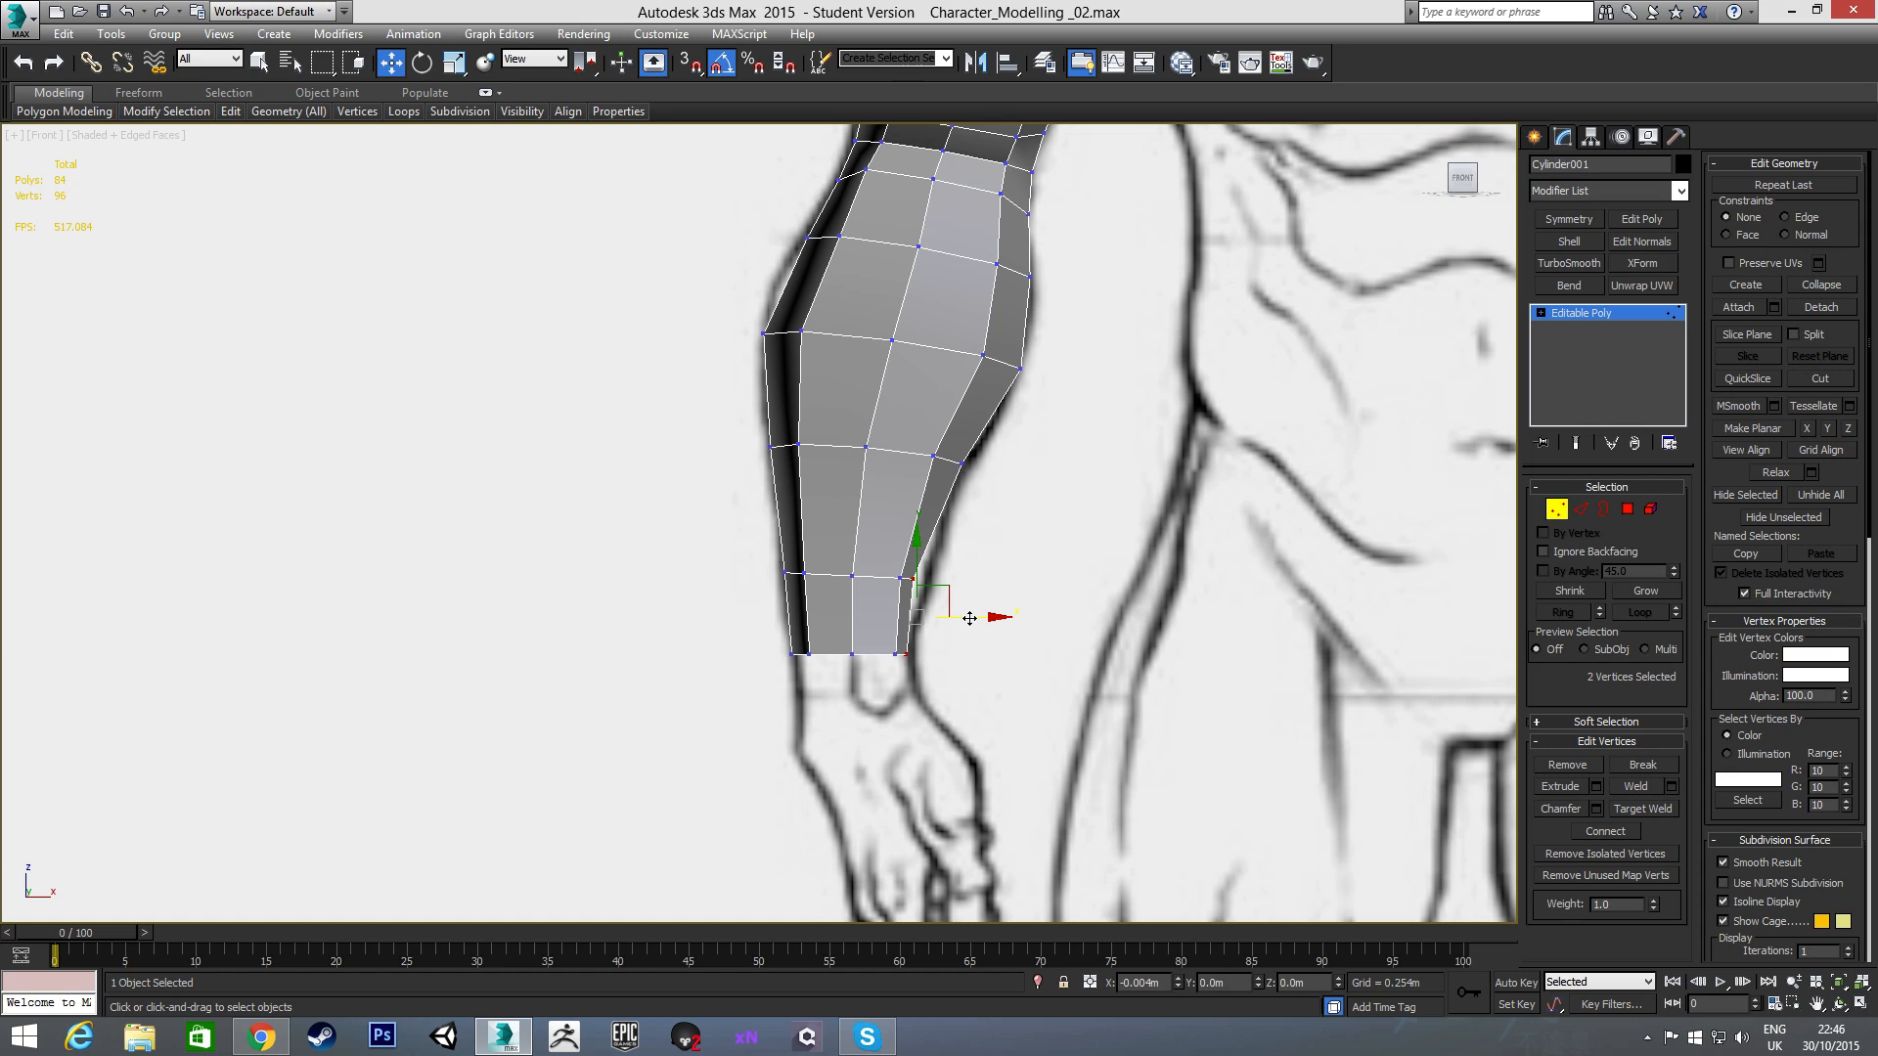
drag(965, 616, 928, 647)
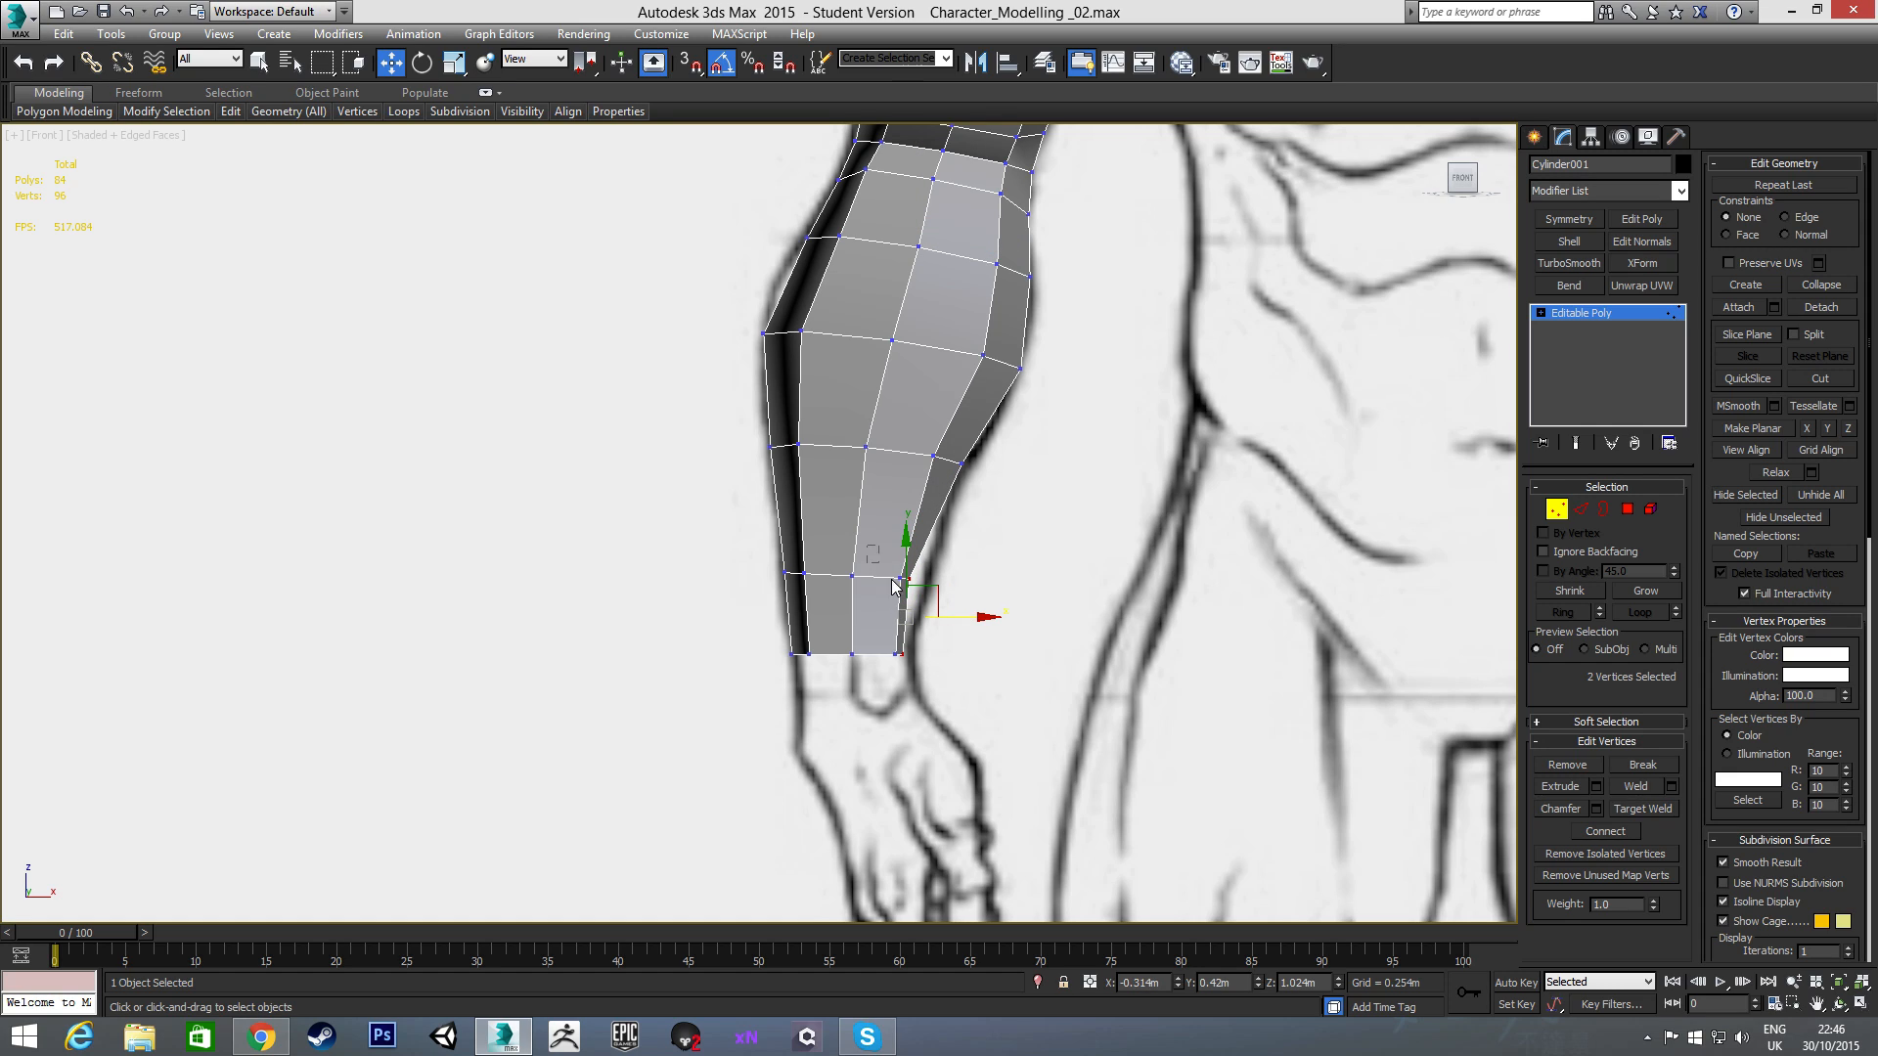
- Turn on see-through display and move the six body-side vertices of the two wrist loops about 0.007 m outward to the drawn outline
drag(891, 580, 953, 691)
scroll(945, 622, up, 2)
click(959, 587)
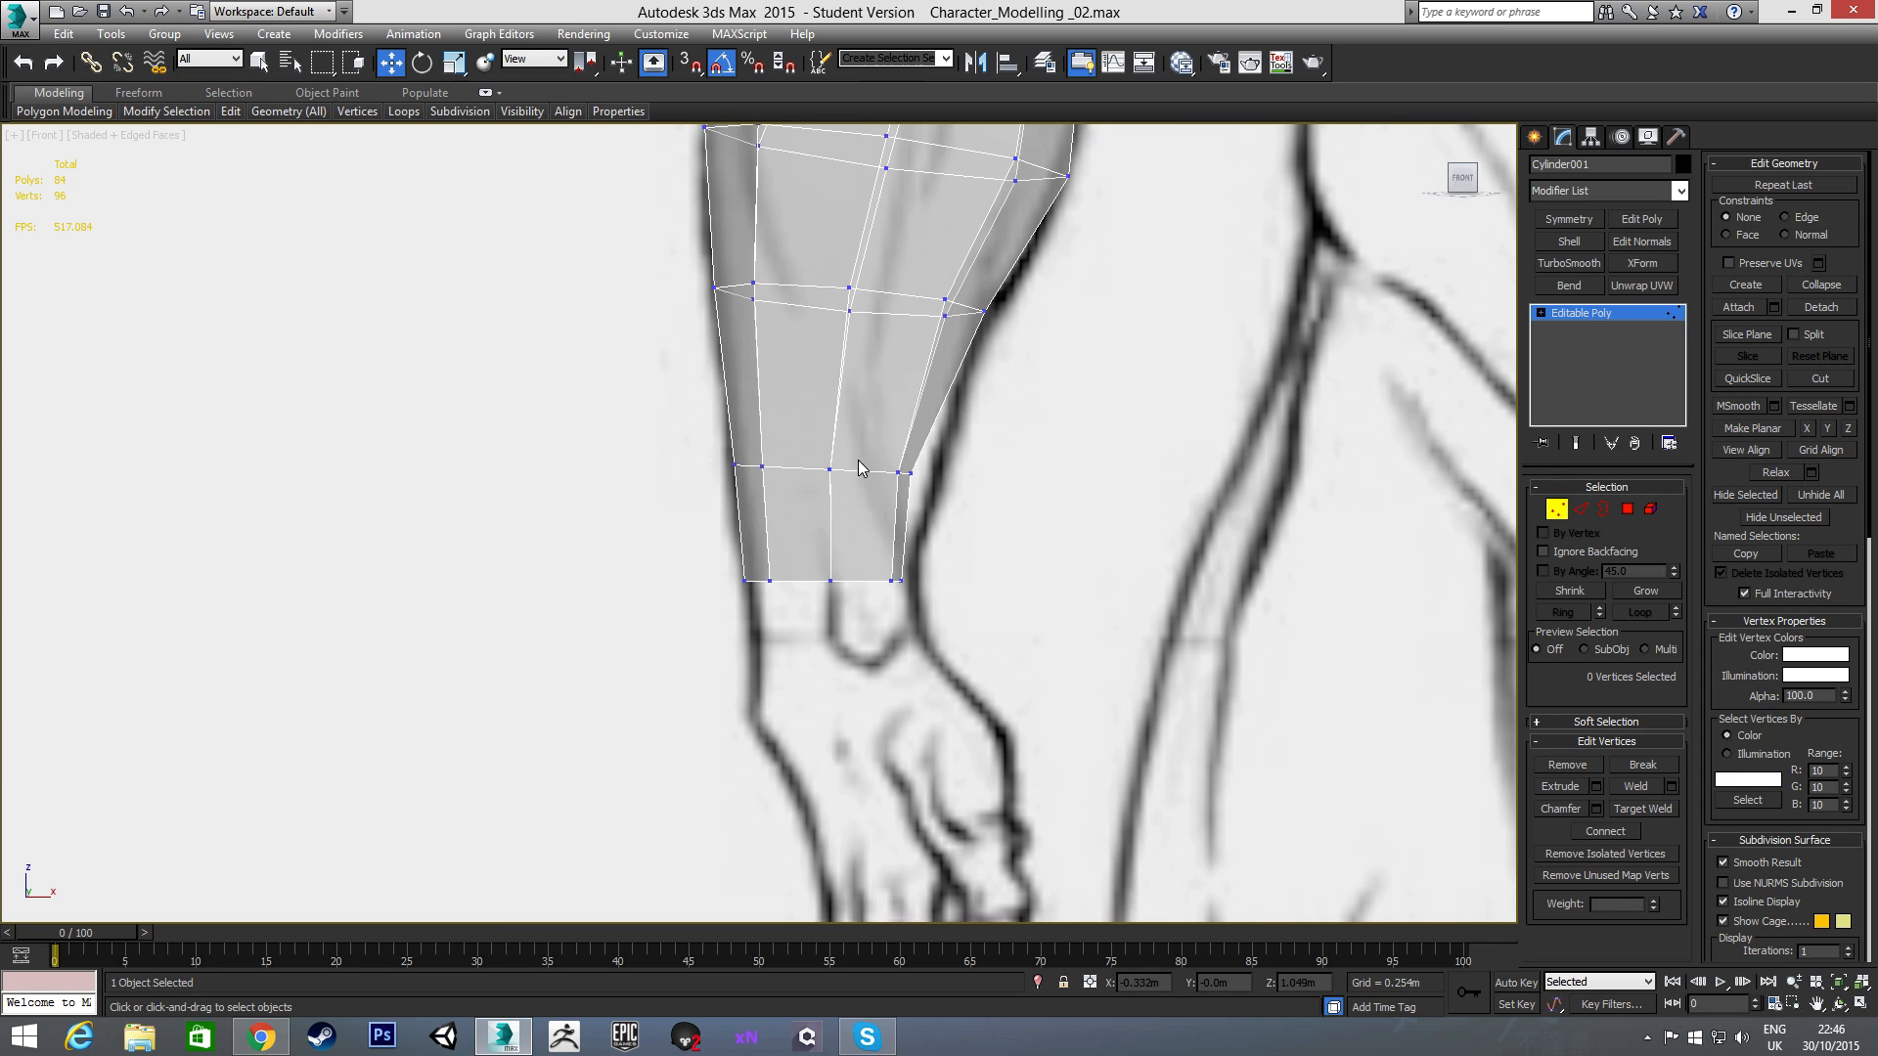
drag(999, 677, 1000, 677)
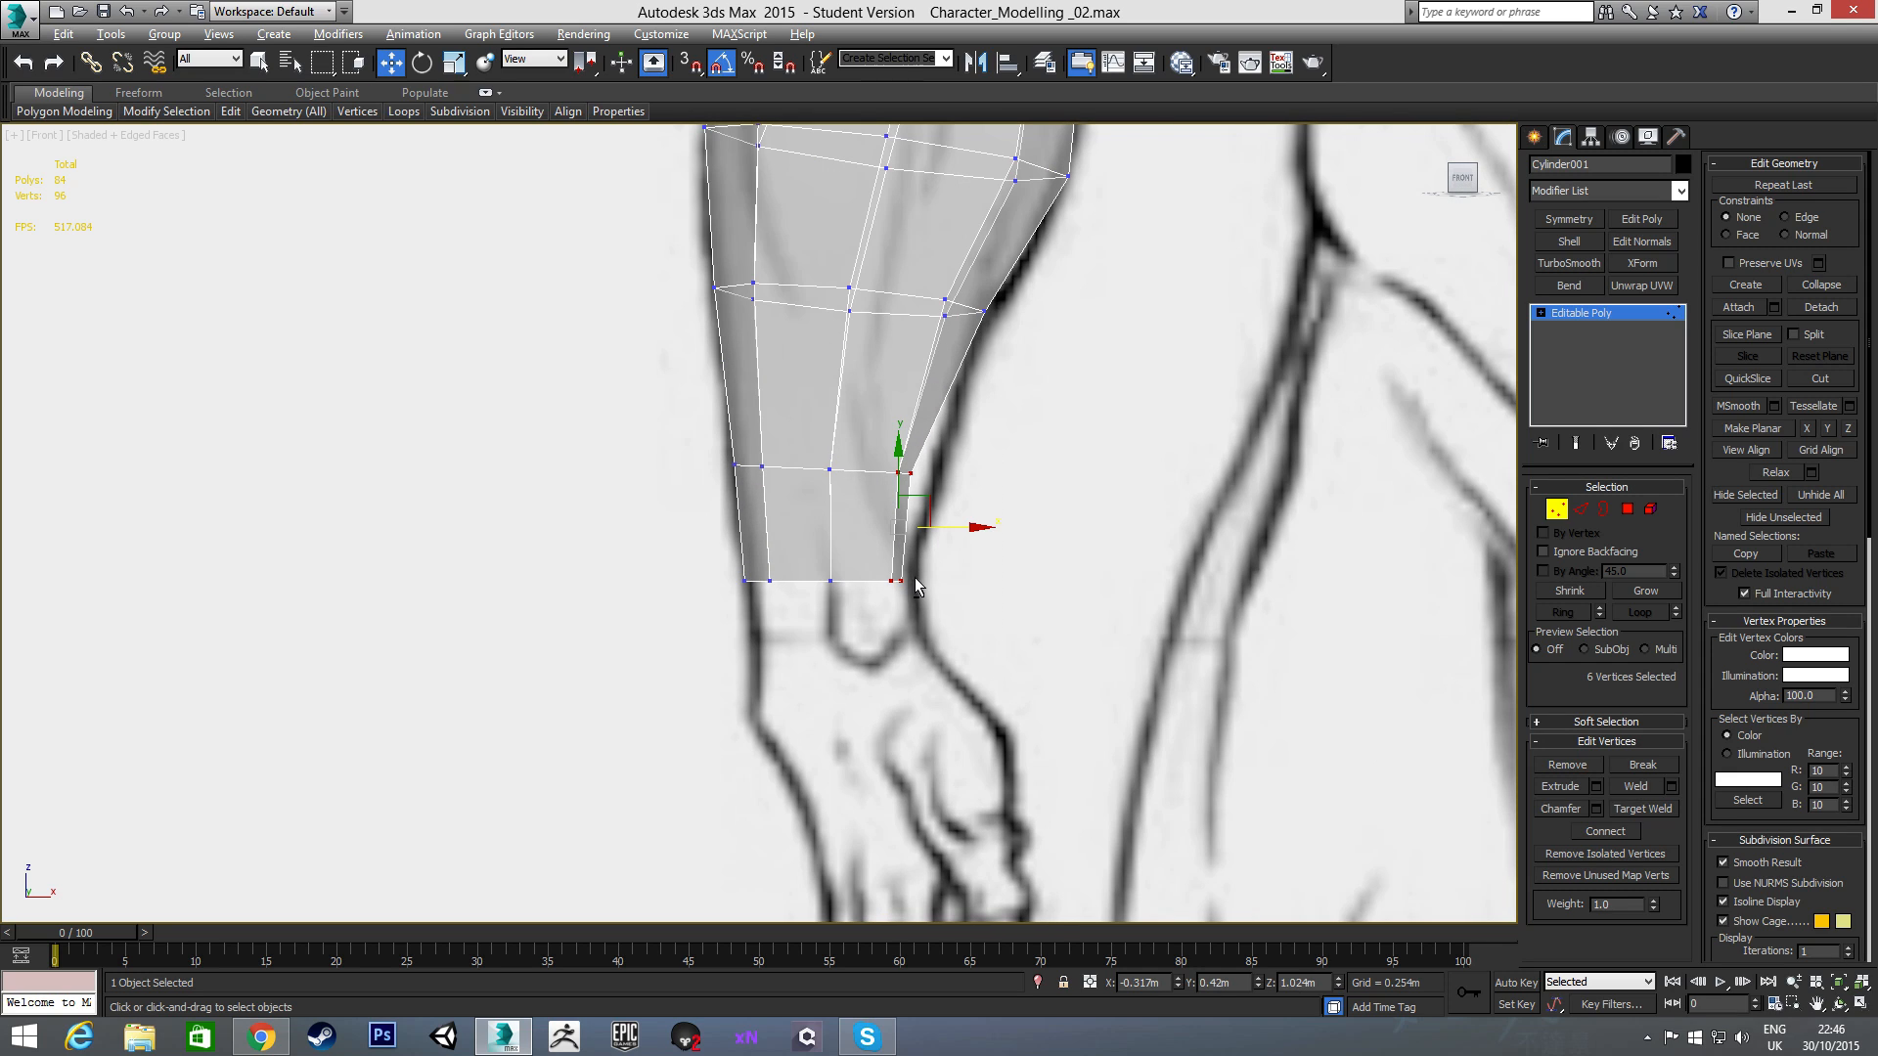
key(w)
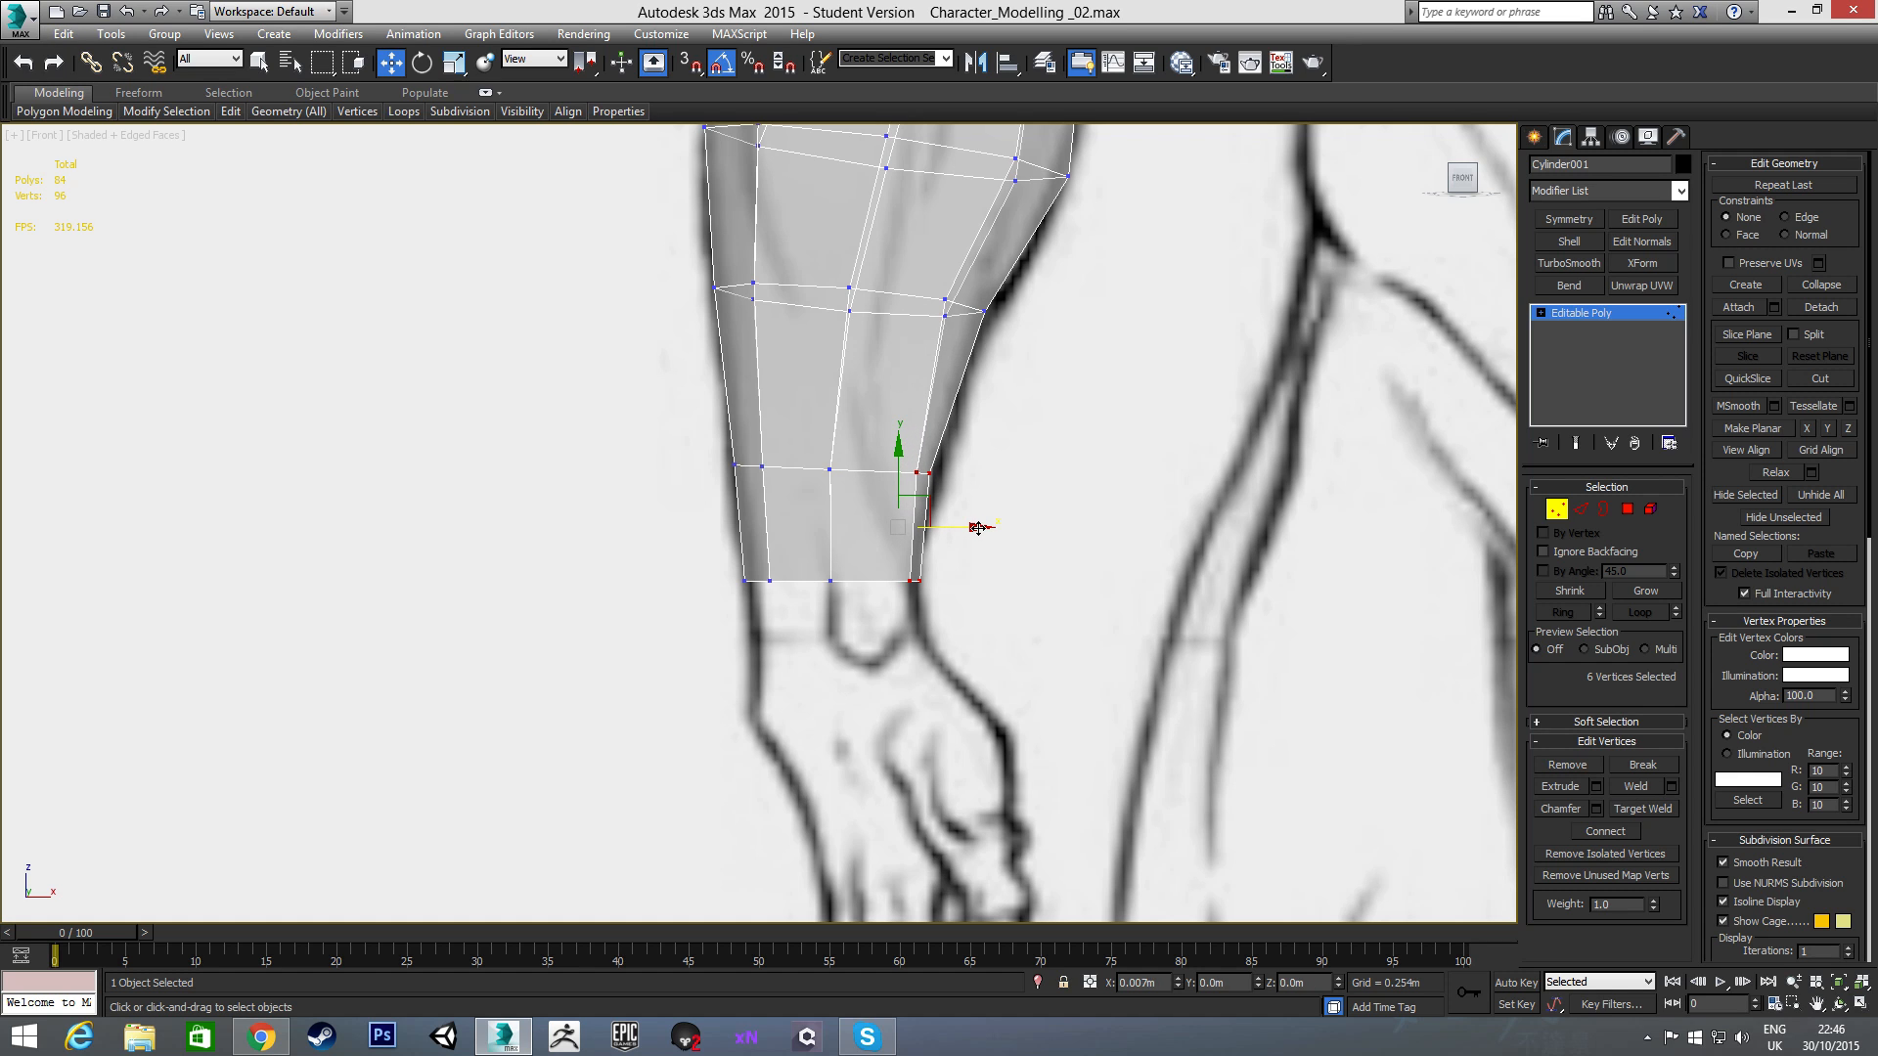
alt+middle_drag(960, 528, 1007, 422)
key(f)
scroll(919, 651, down, 3)
key(f)
- Move the three body-side vertices of the lower forearm loop about 0.005 m outward toward the drawn outline in the front view
scroll(1010, 422, up, 1)
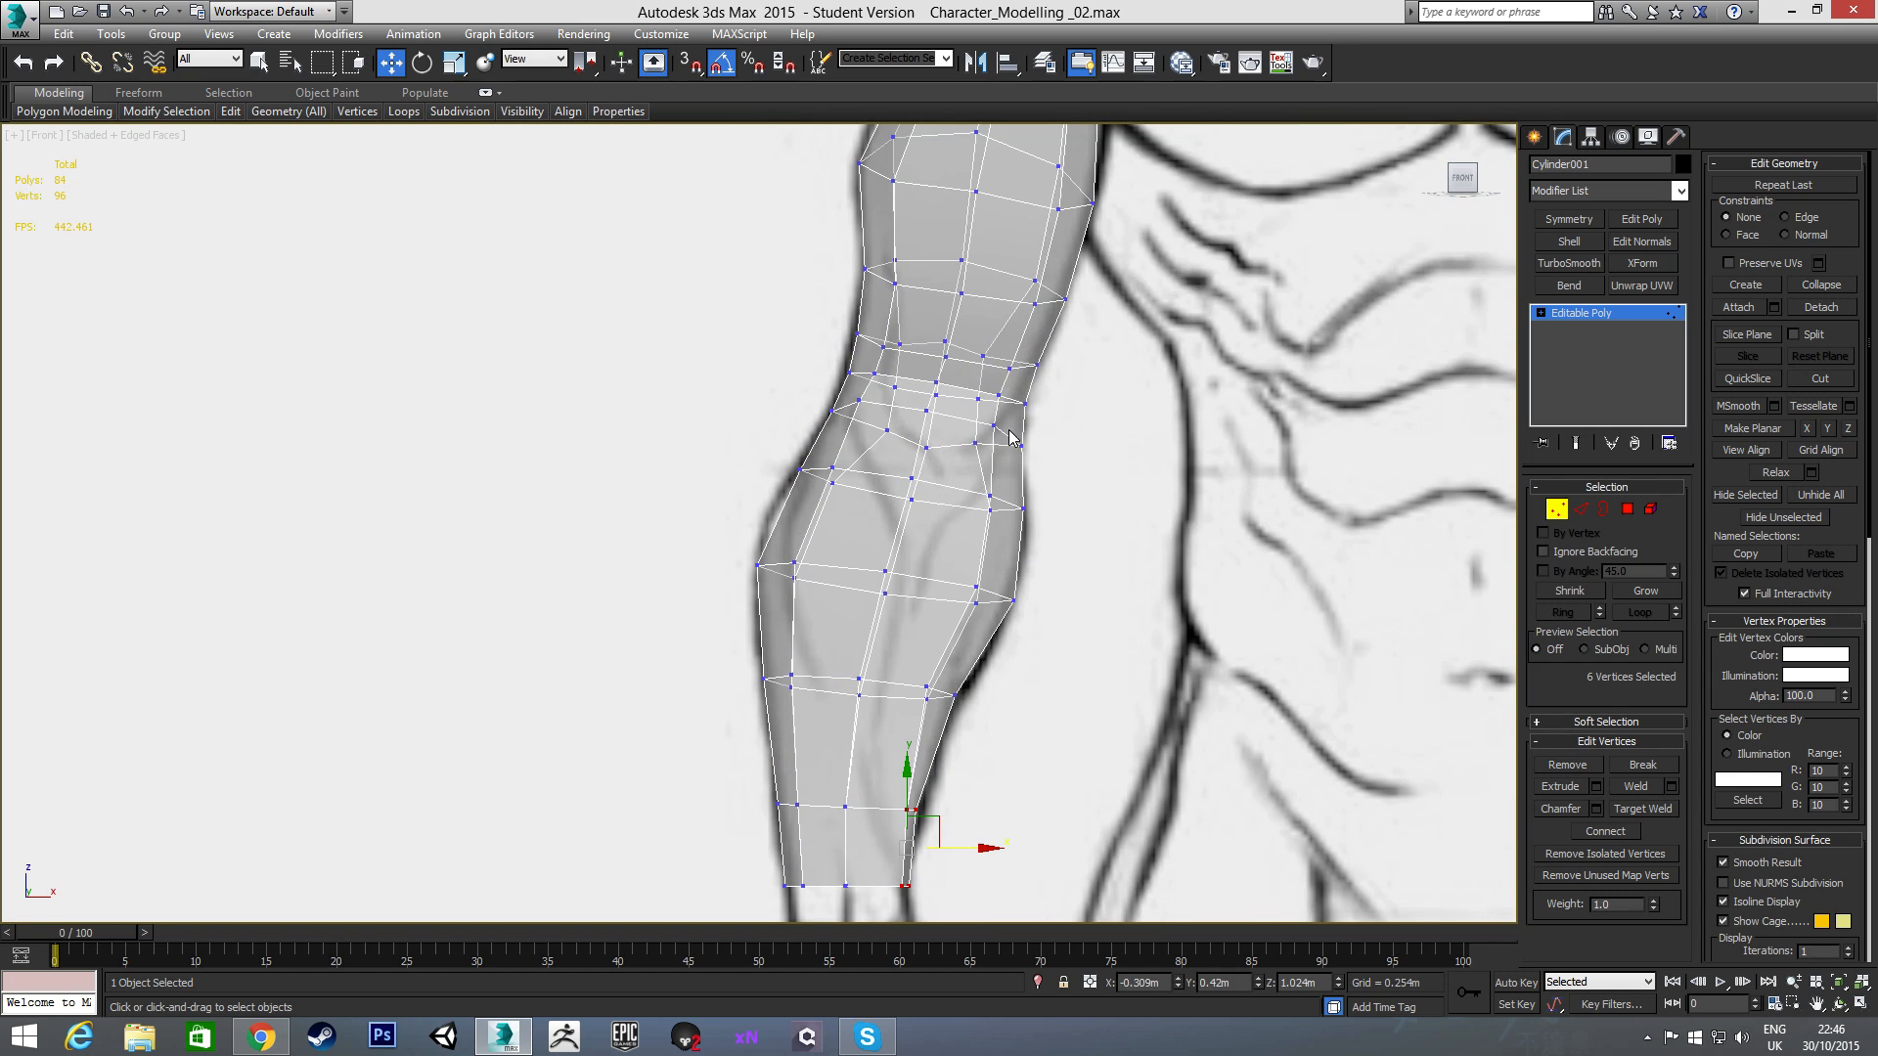
scroll(1007, 489, down, 1)
mouse_move(979, 673)
middle_down()
mouse_move(974, 712)
mouse_move(997, 661)
middle_up()
scroll(997, 661, up, 1)
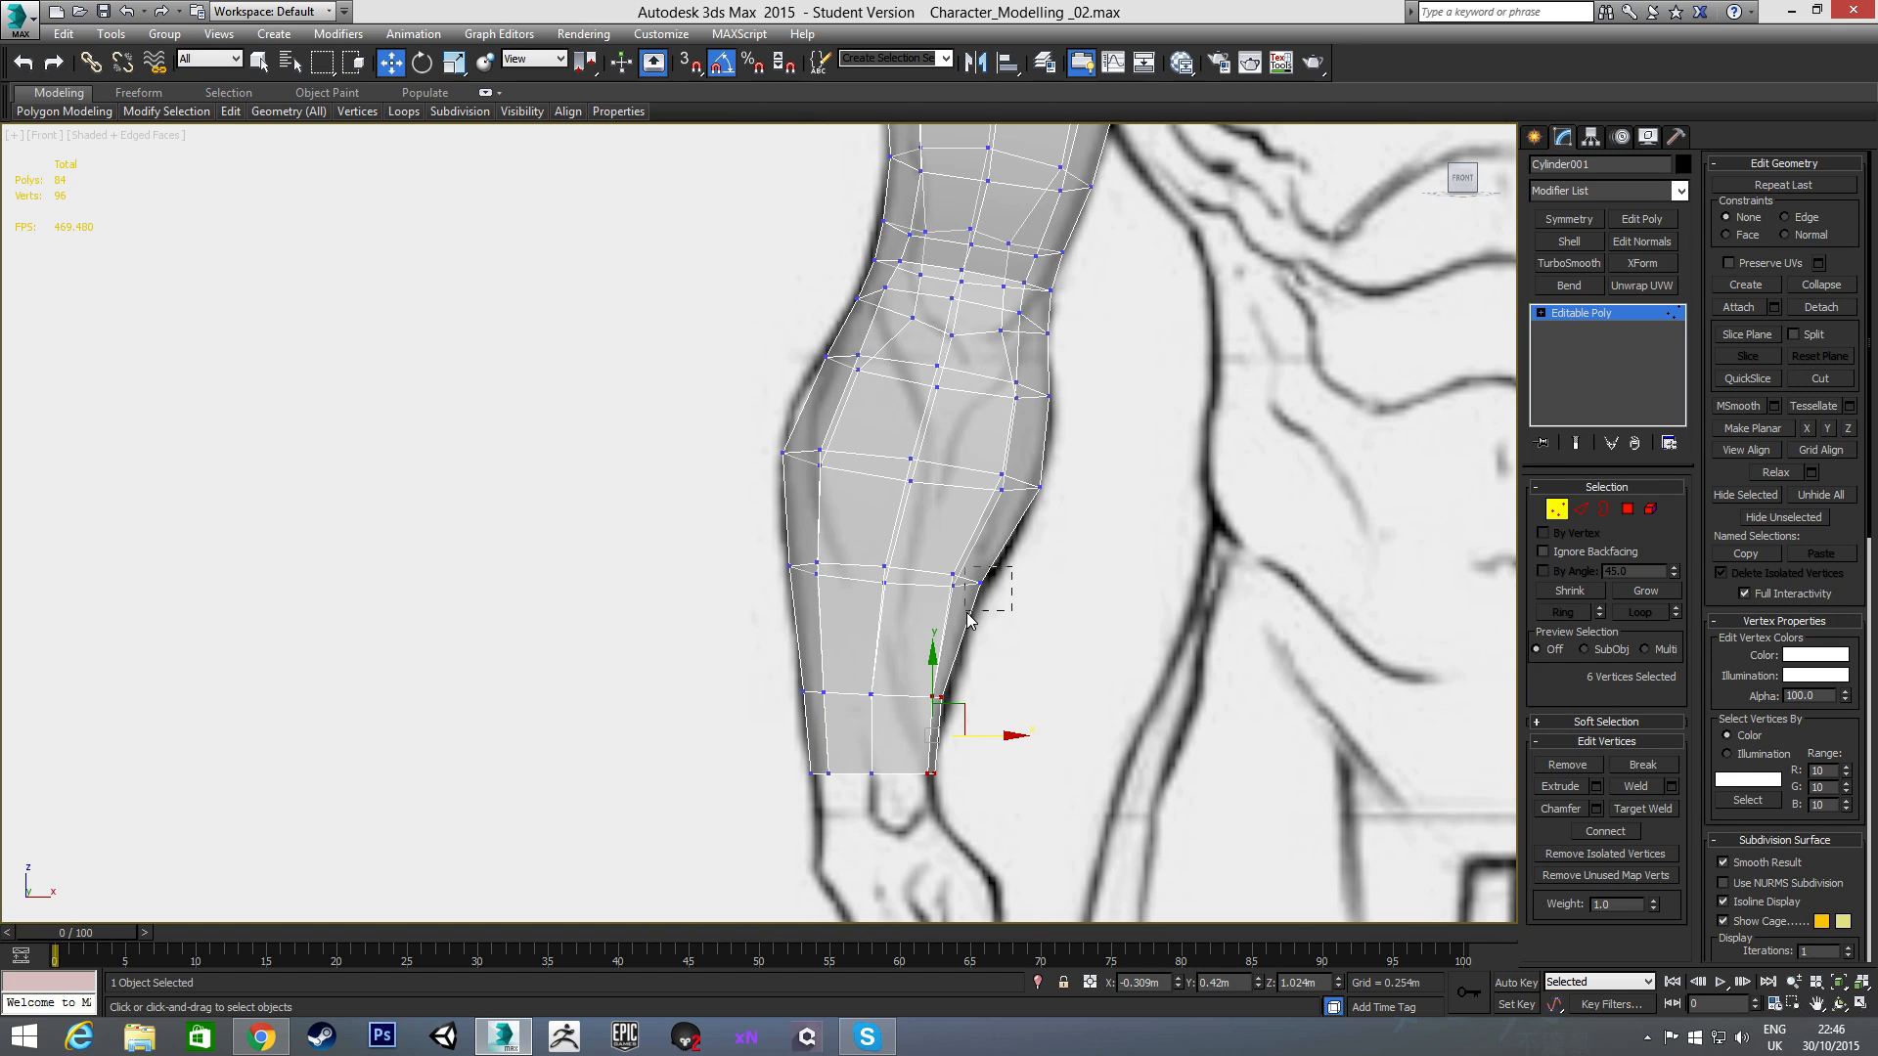
drag(967, 613, 1029, 588)
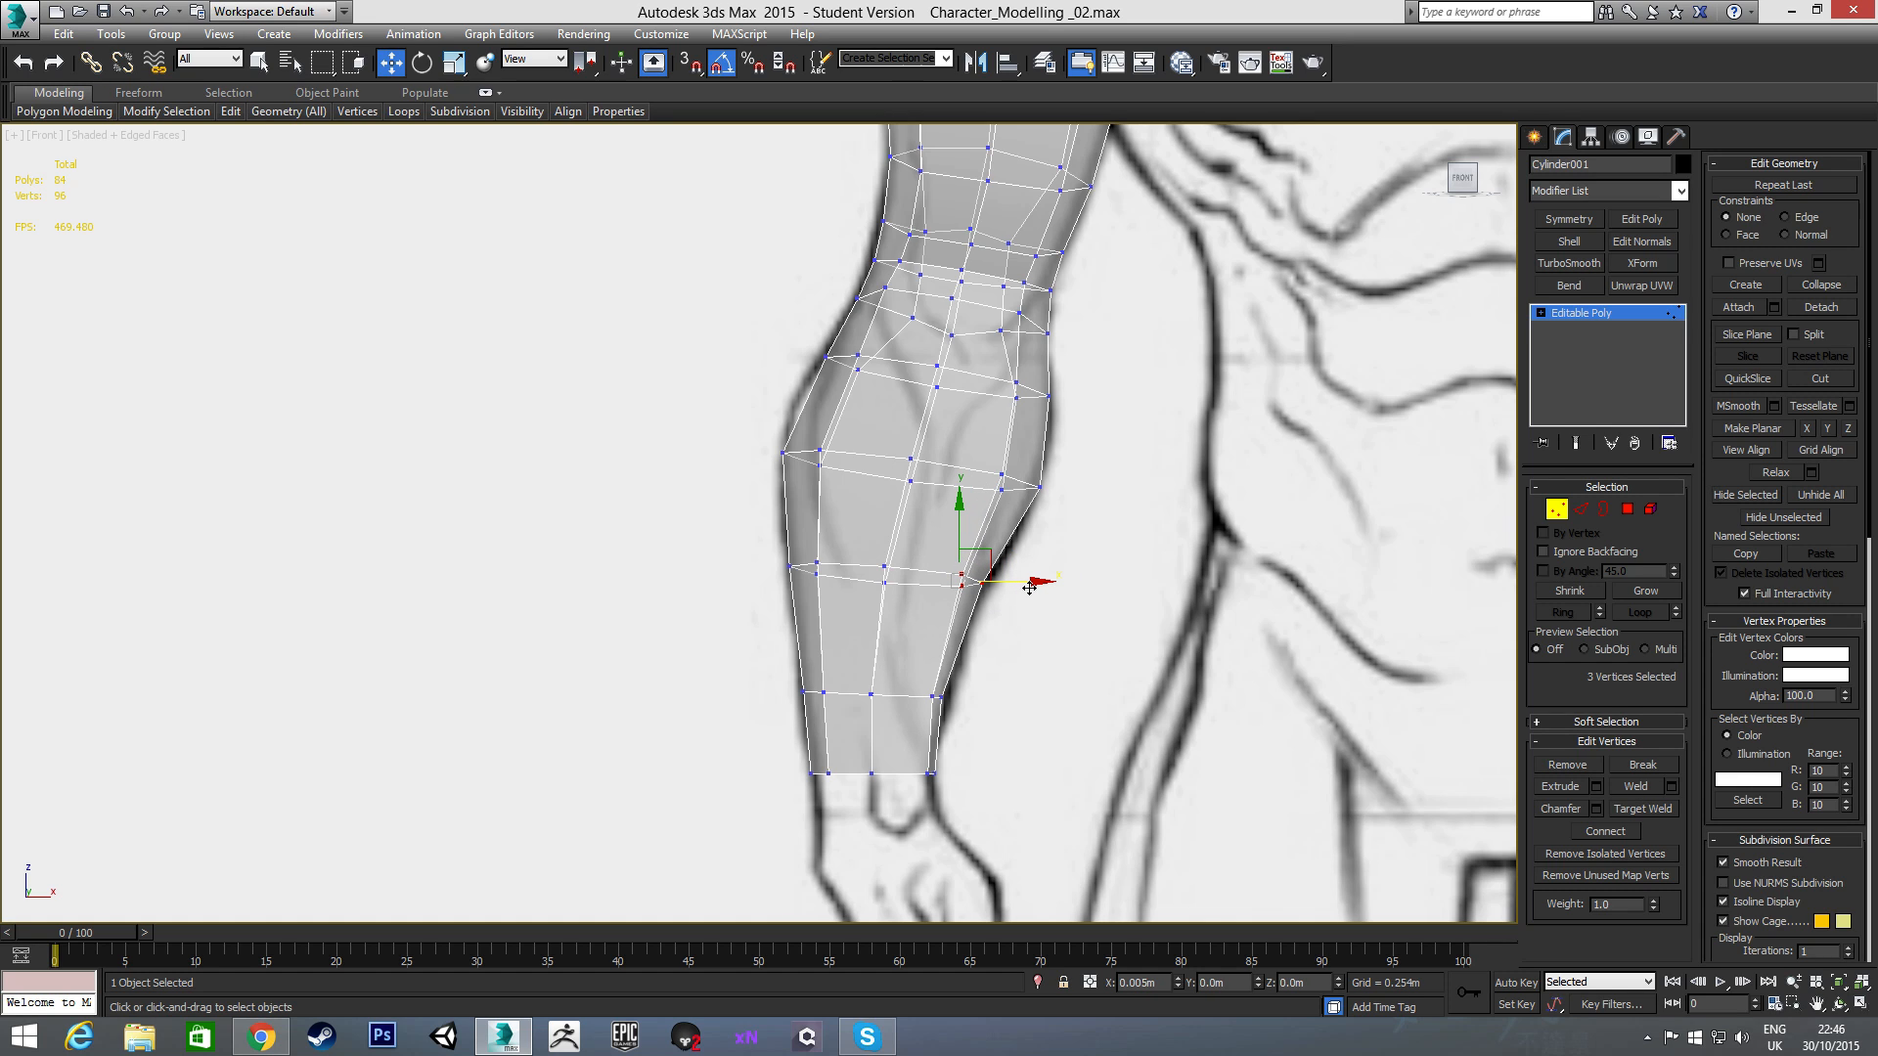
click(1030, 665)
scroll(984, 653, down, 3)
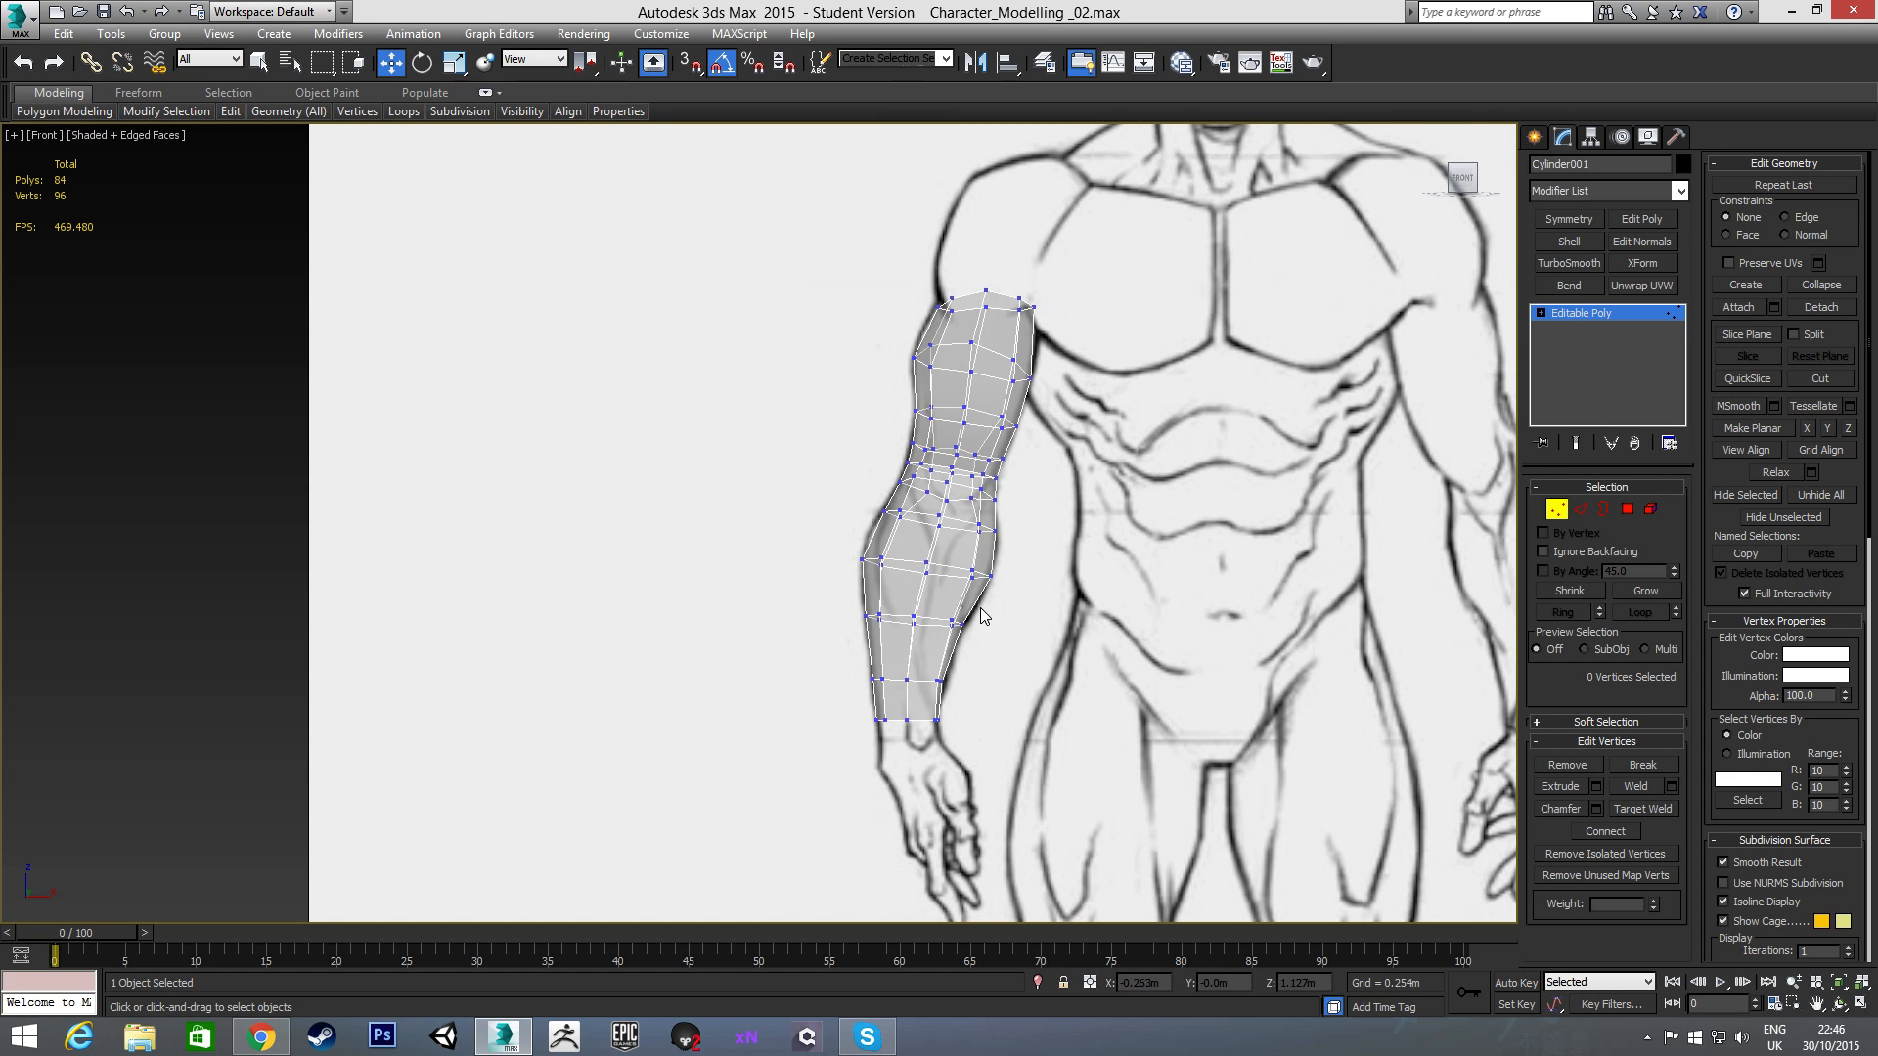
- Turn off see-through display and apply a TurboSmooth modifier to the arm
mouse_move(983, 614)
alt+middle_down()
mouse_move(890, 616)
mouse_move(848, 571)
mouse_move(780, 641)
mouse_move(1070, 636)
mouse_move(1074, 536)
mouse_move(1048, 572)
alt+middle_up()
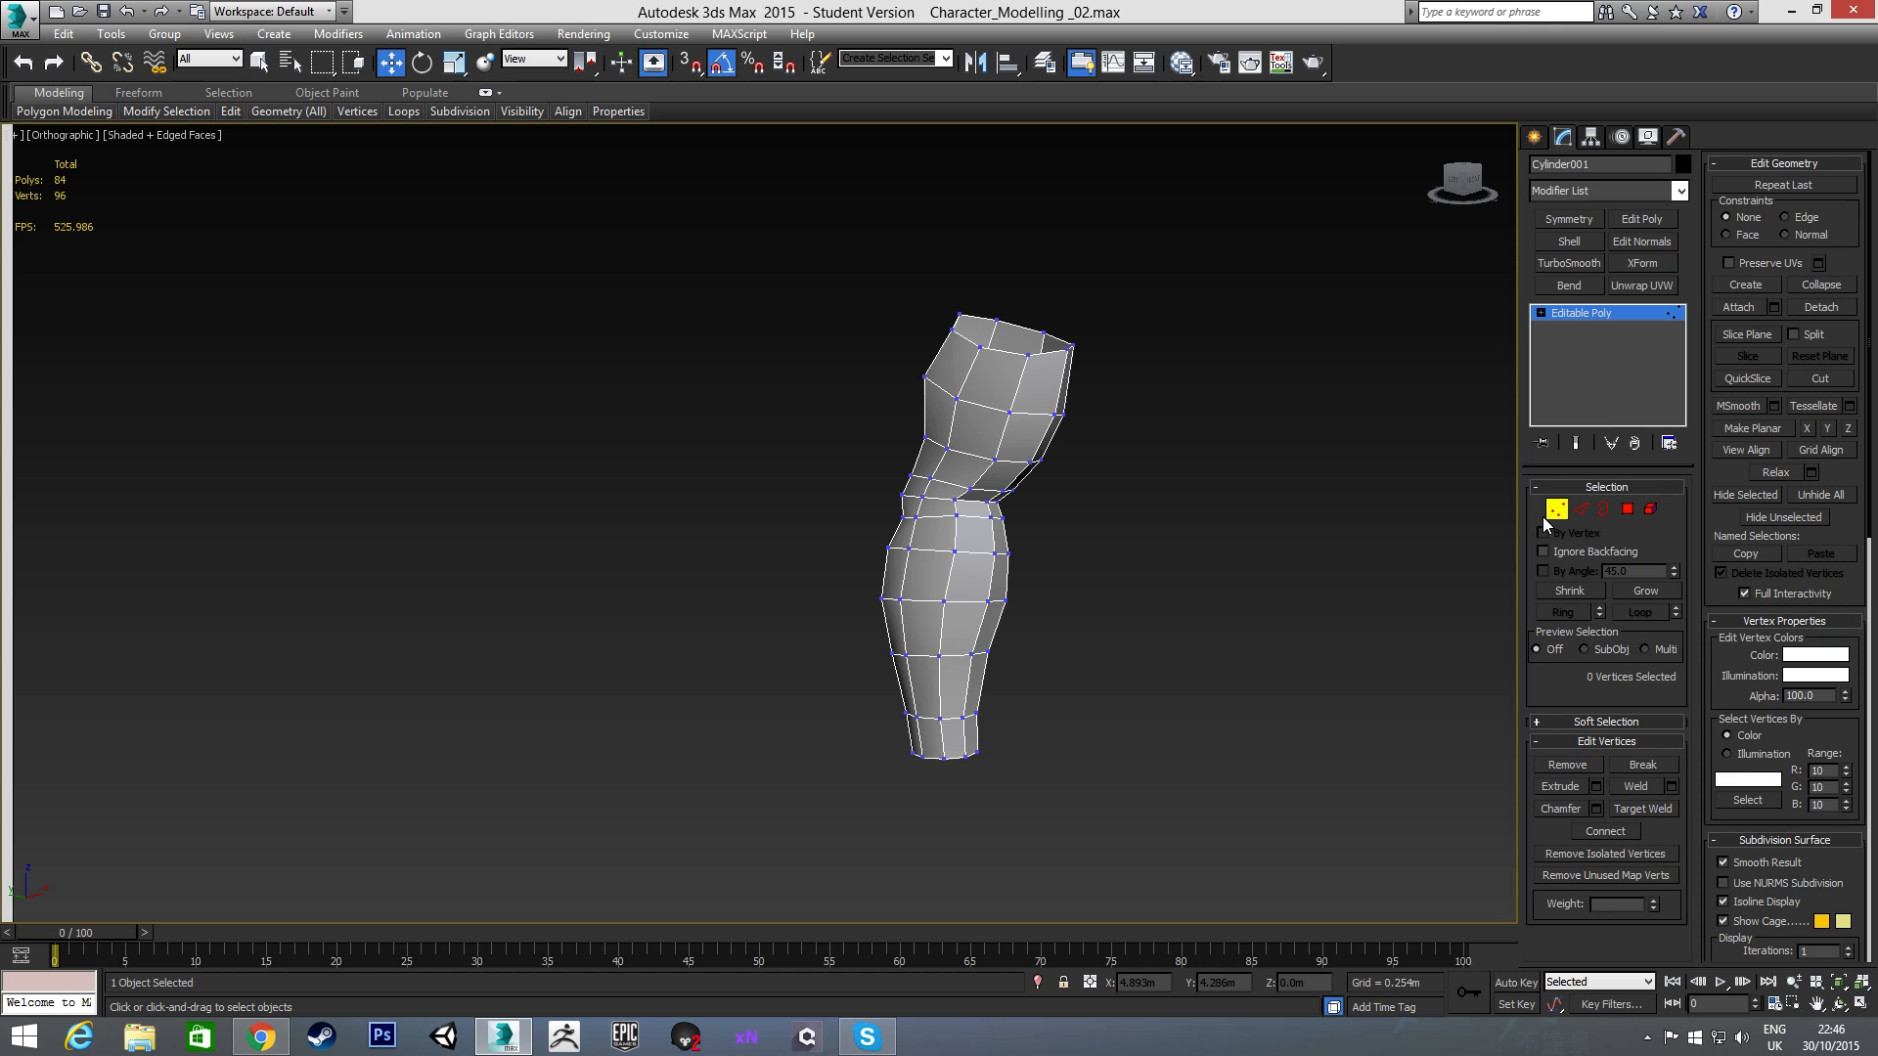
alt+middle_drag(1262, 446, 983, 584)
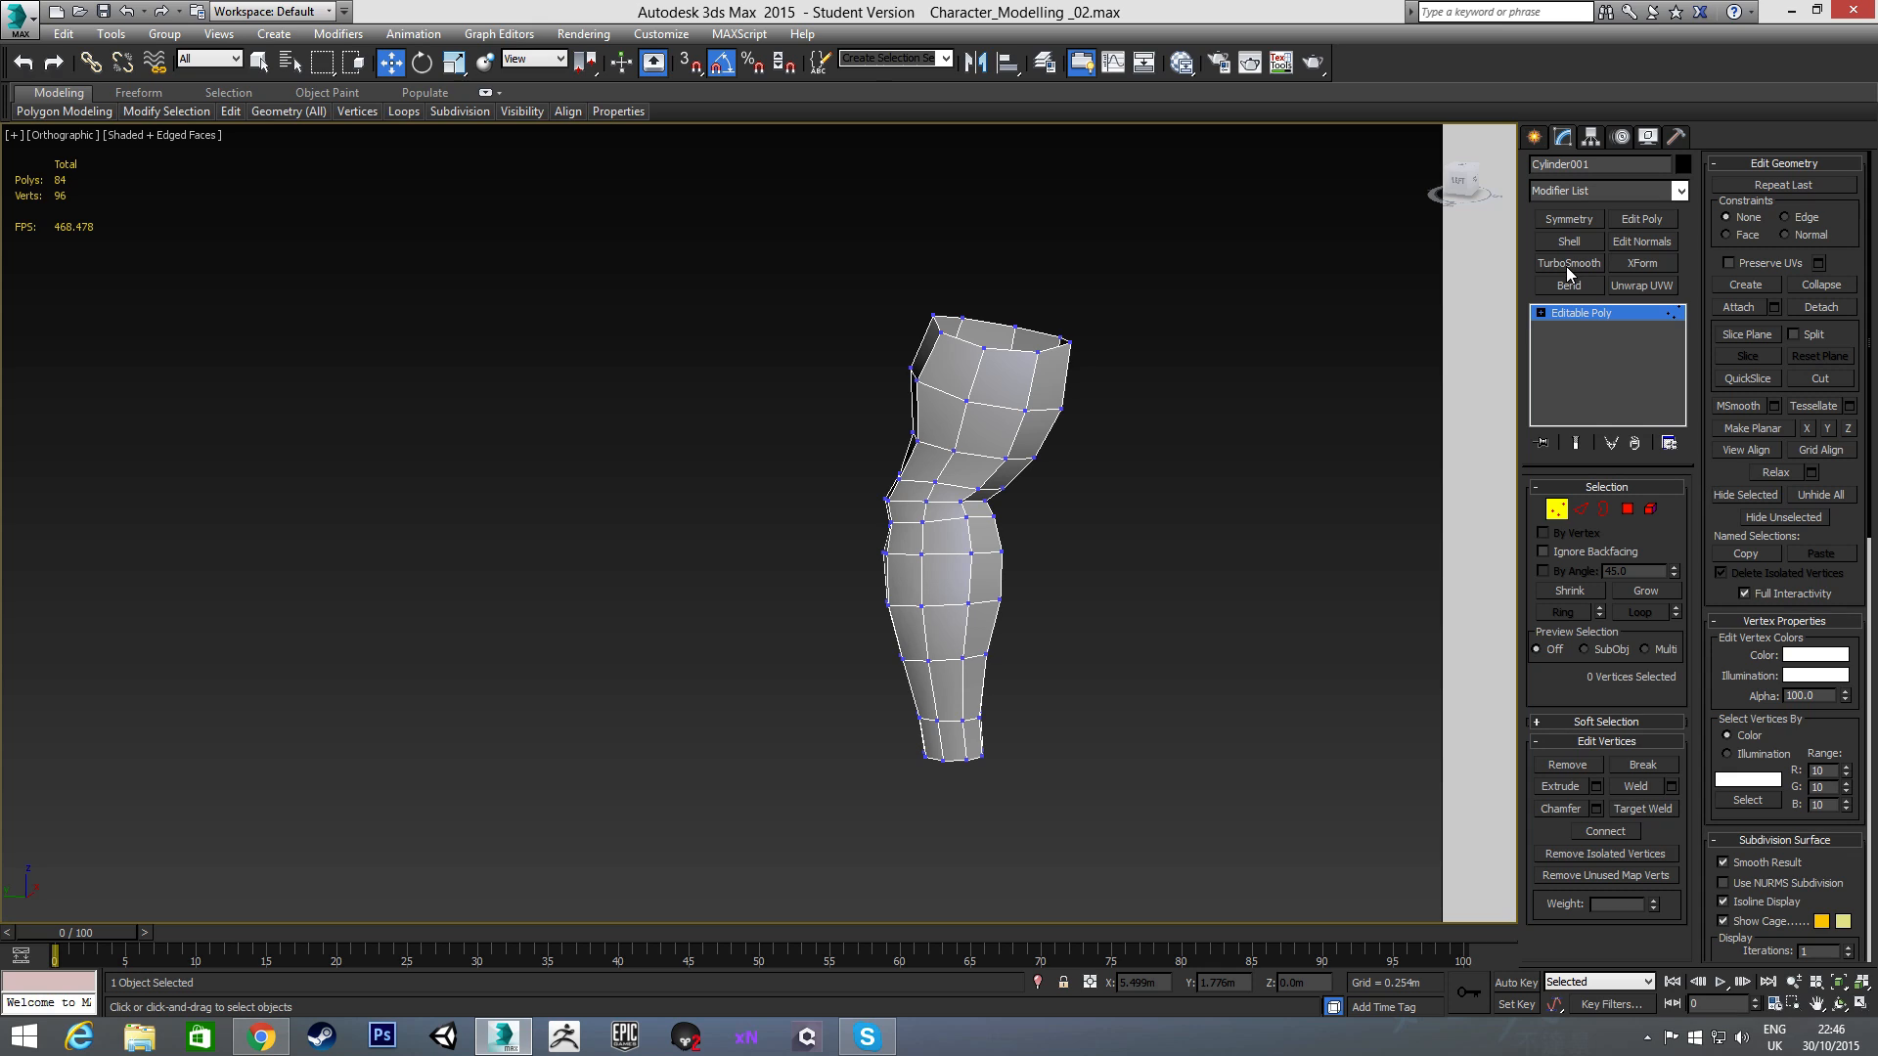
click(1680, 192)
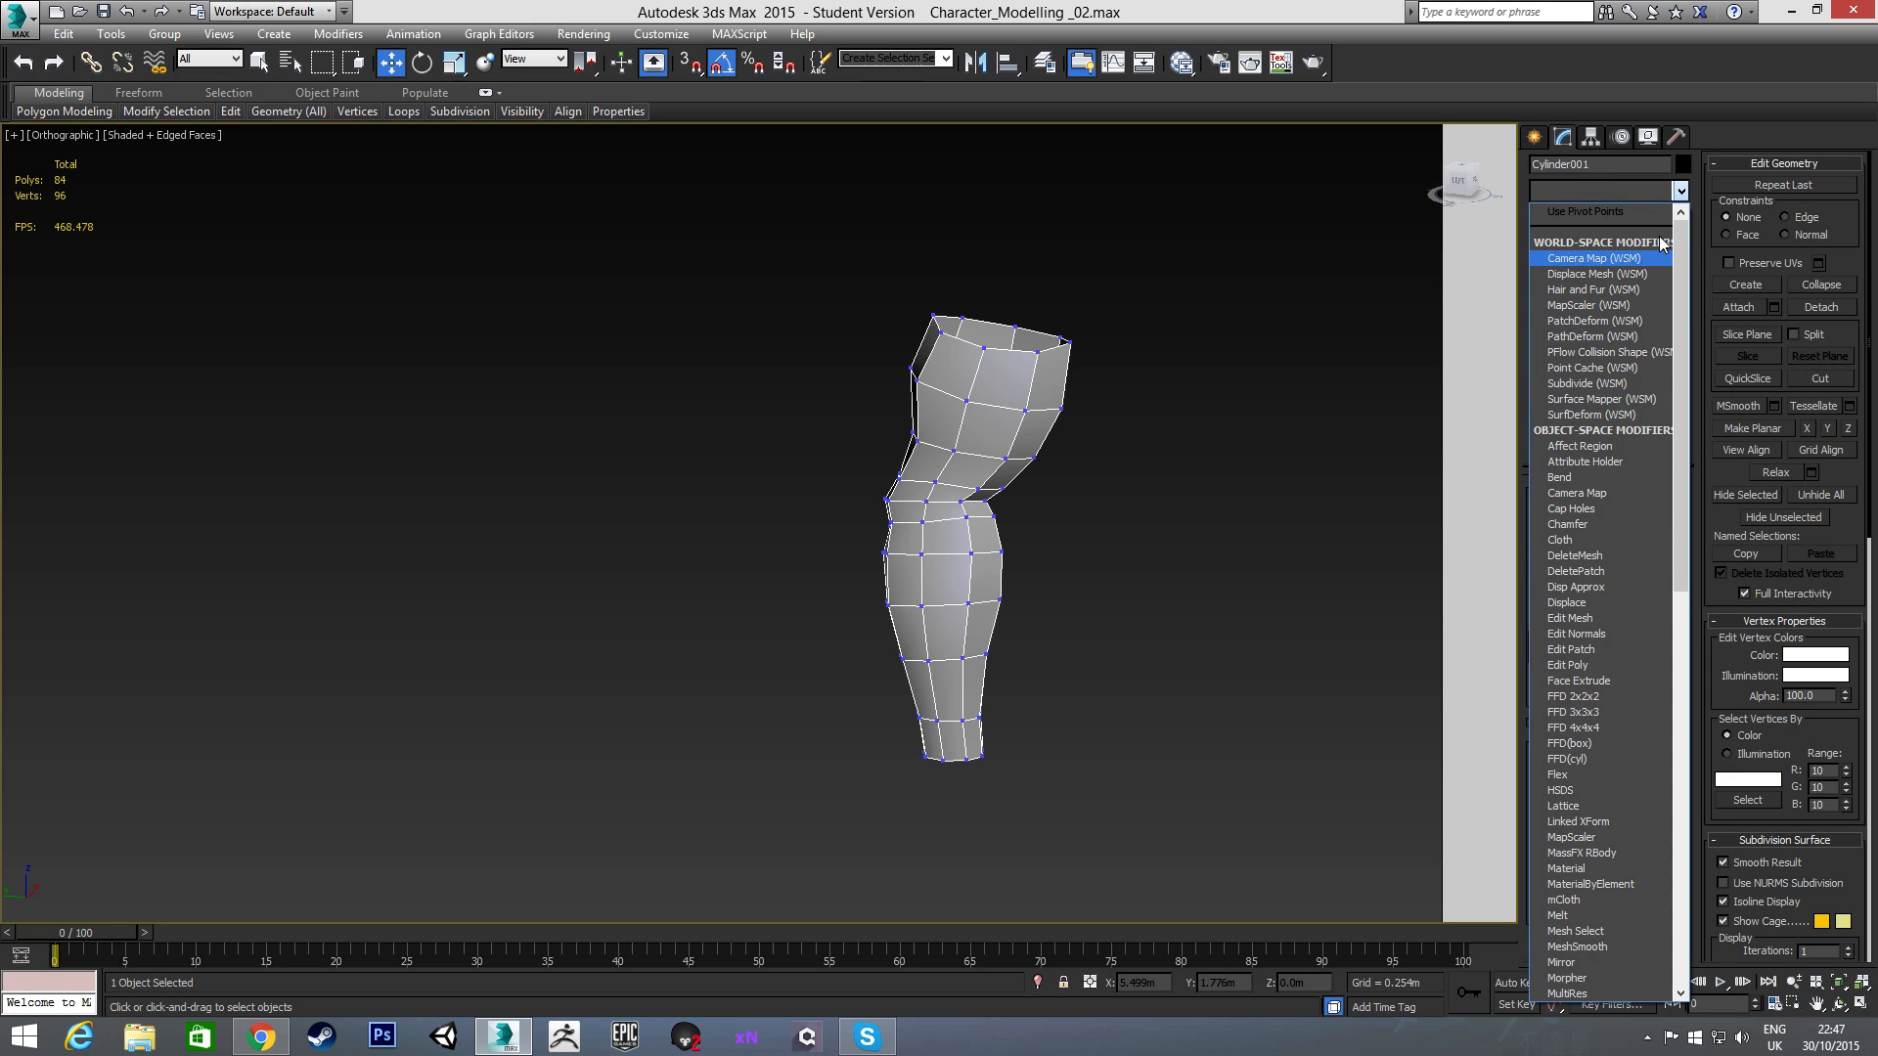
click(1682, 192)
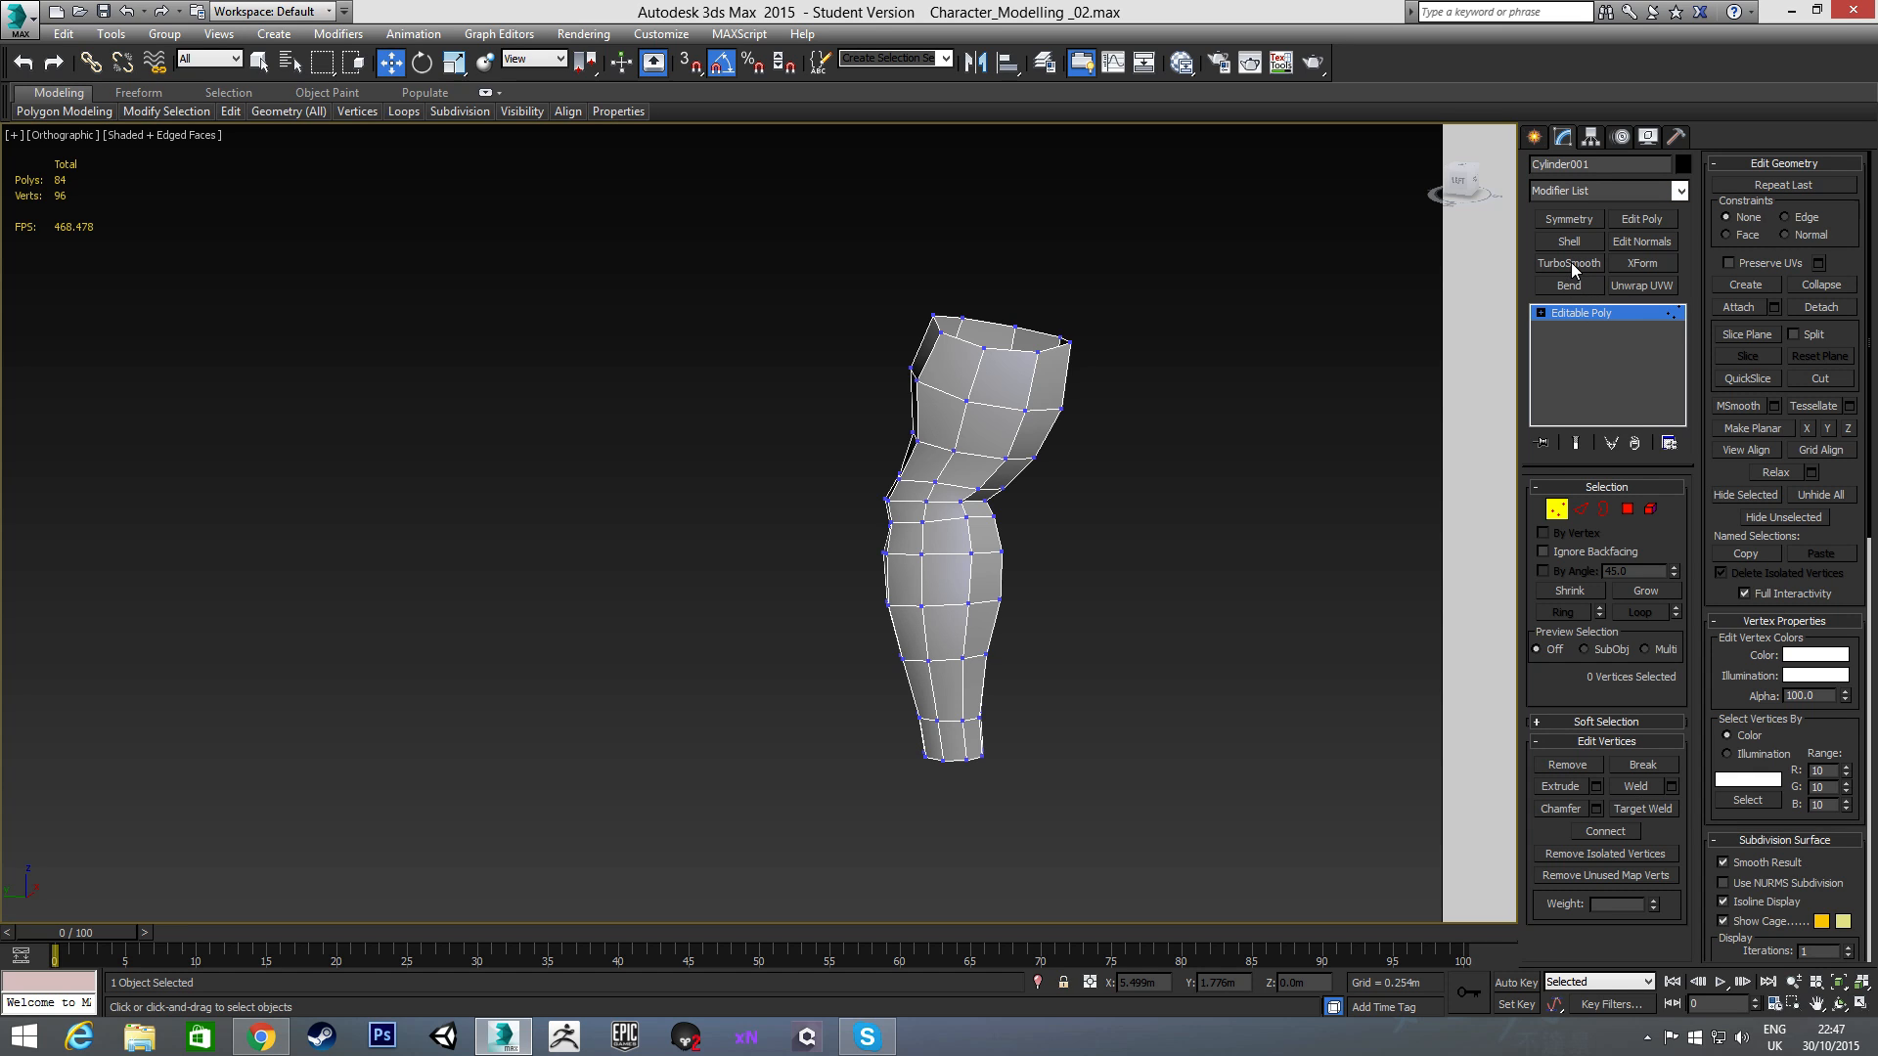
click(1571, 262)
alt+middle_drag(953, 563, 997, 577)
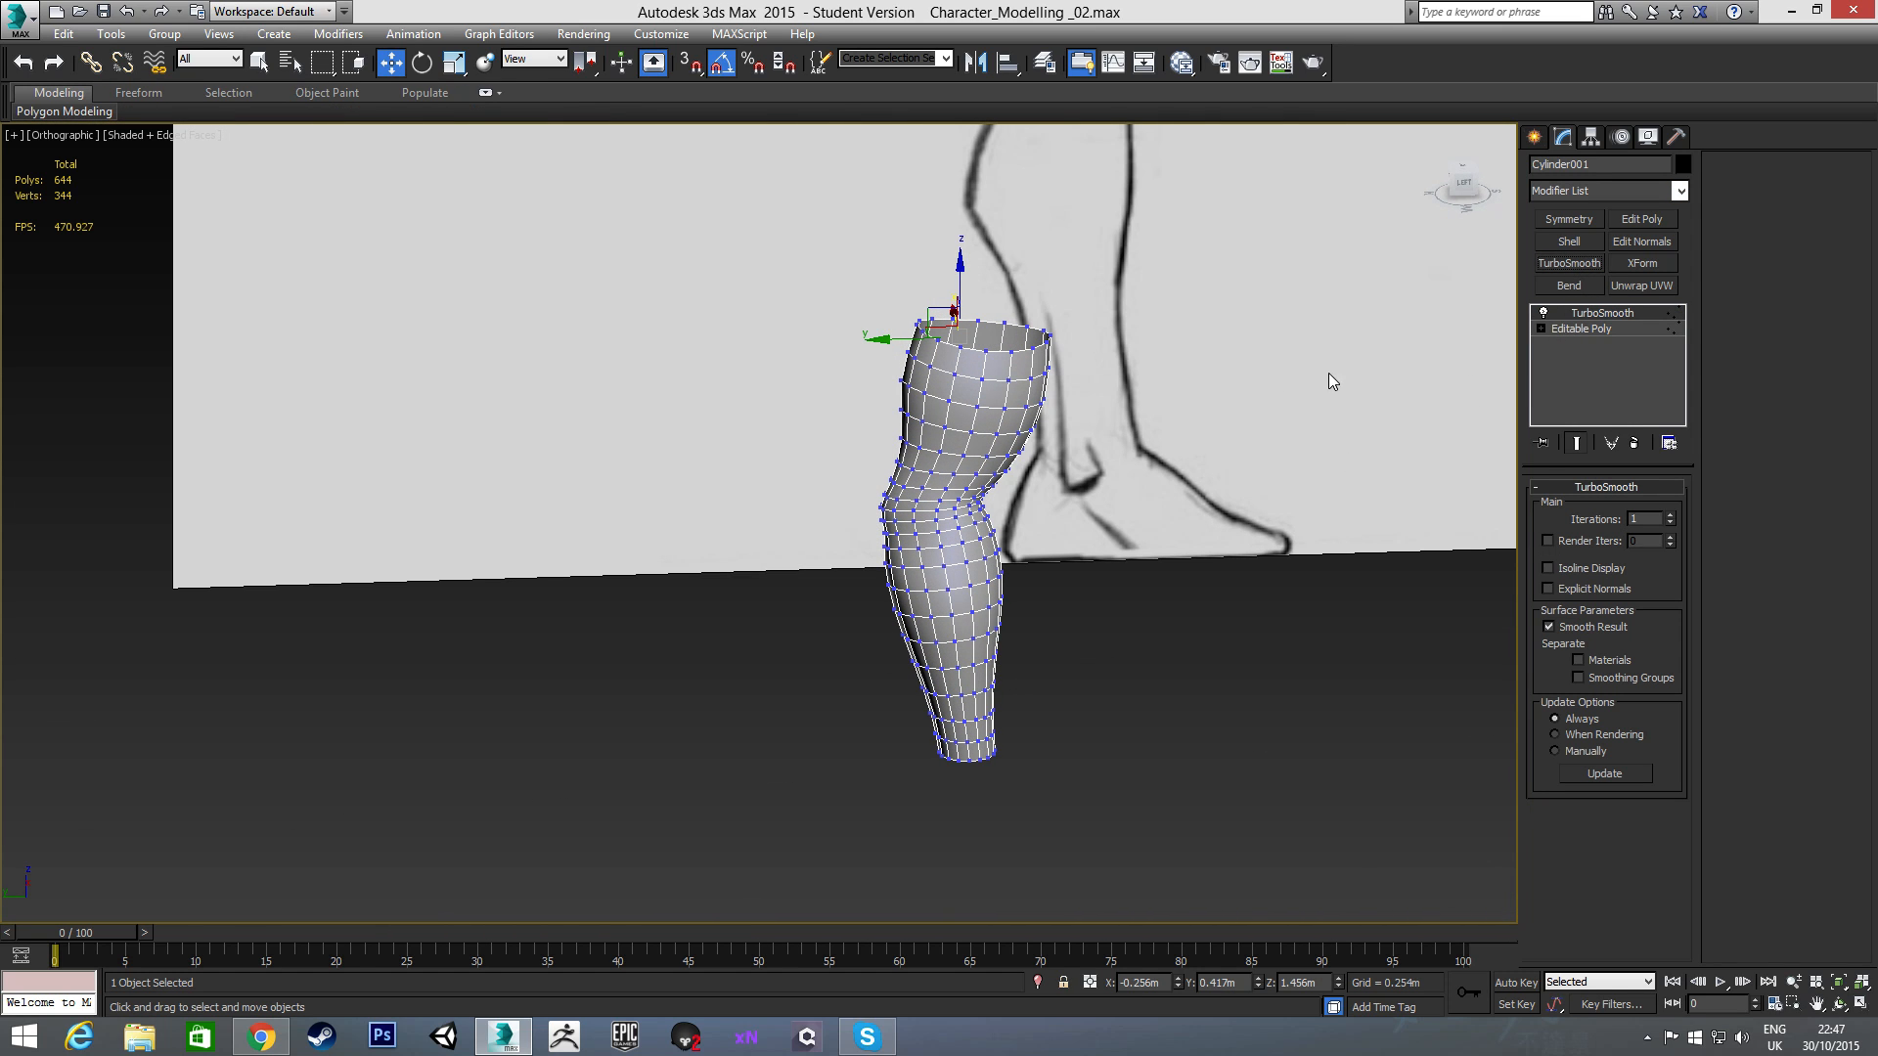
- Exit vertex editing on the Editable Poly base and return to the TurboSmooth level of the arm
click(1587, 327)
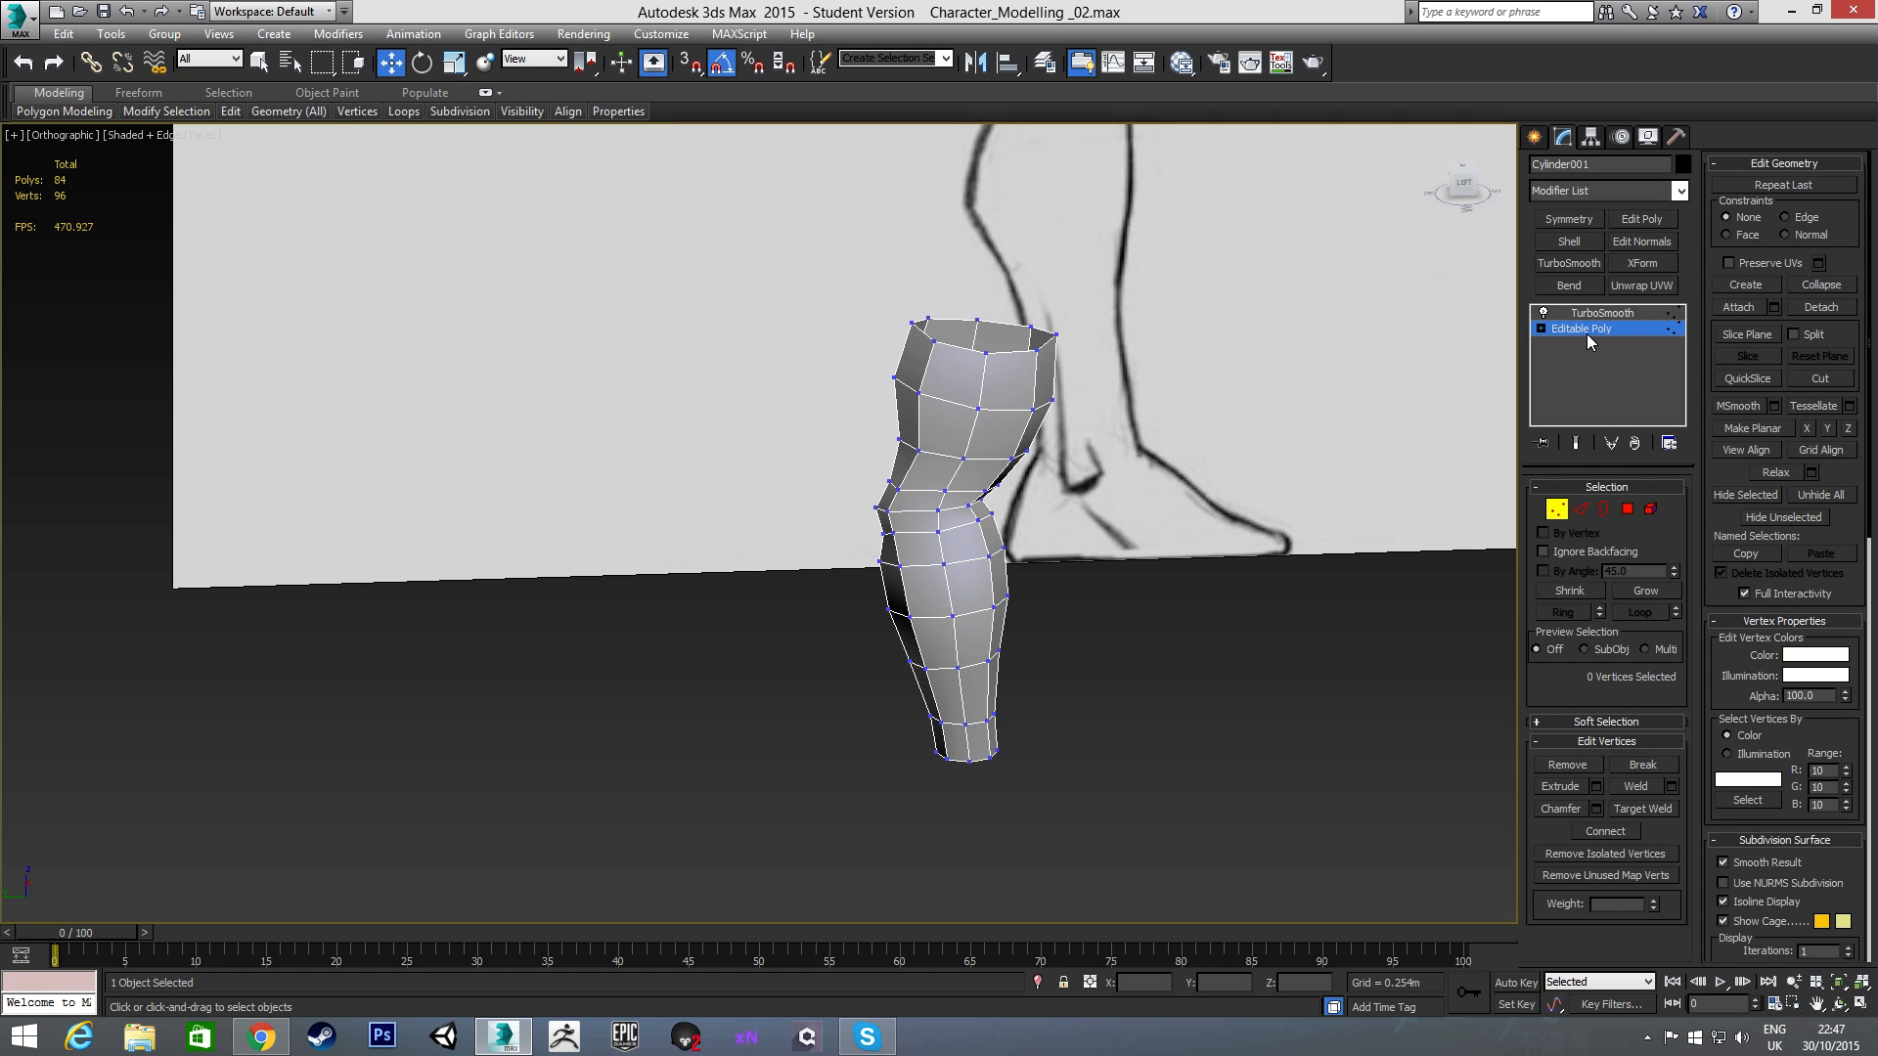
click(1557, 510)
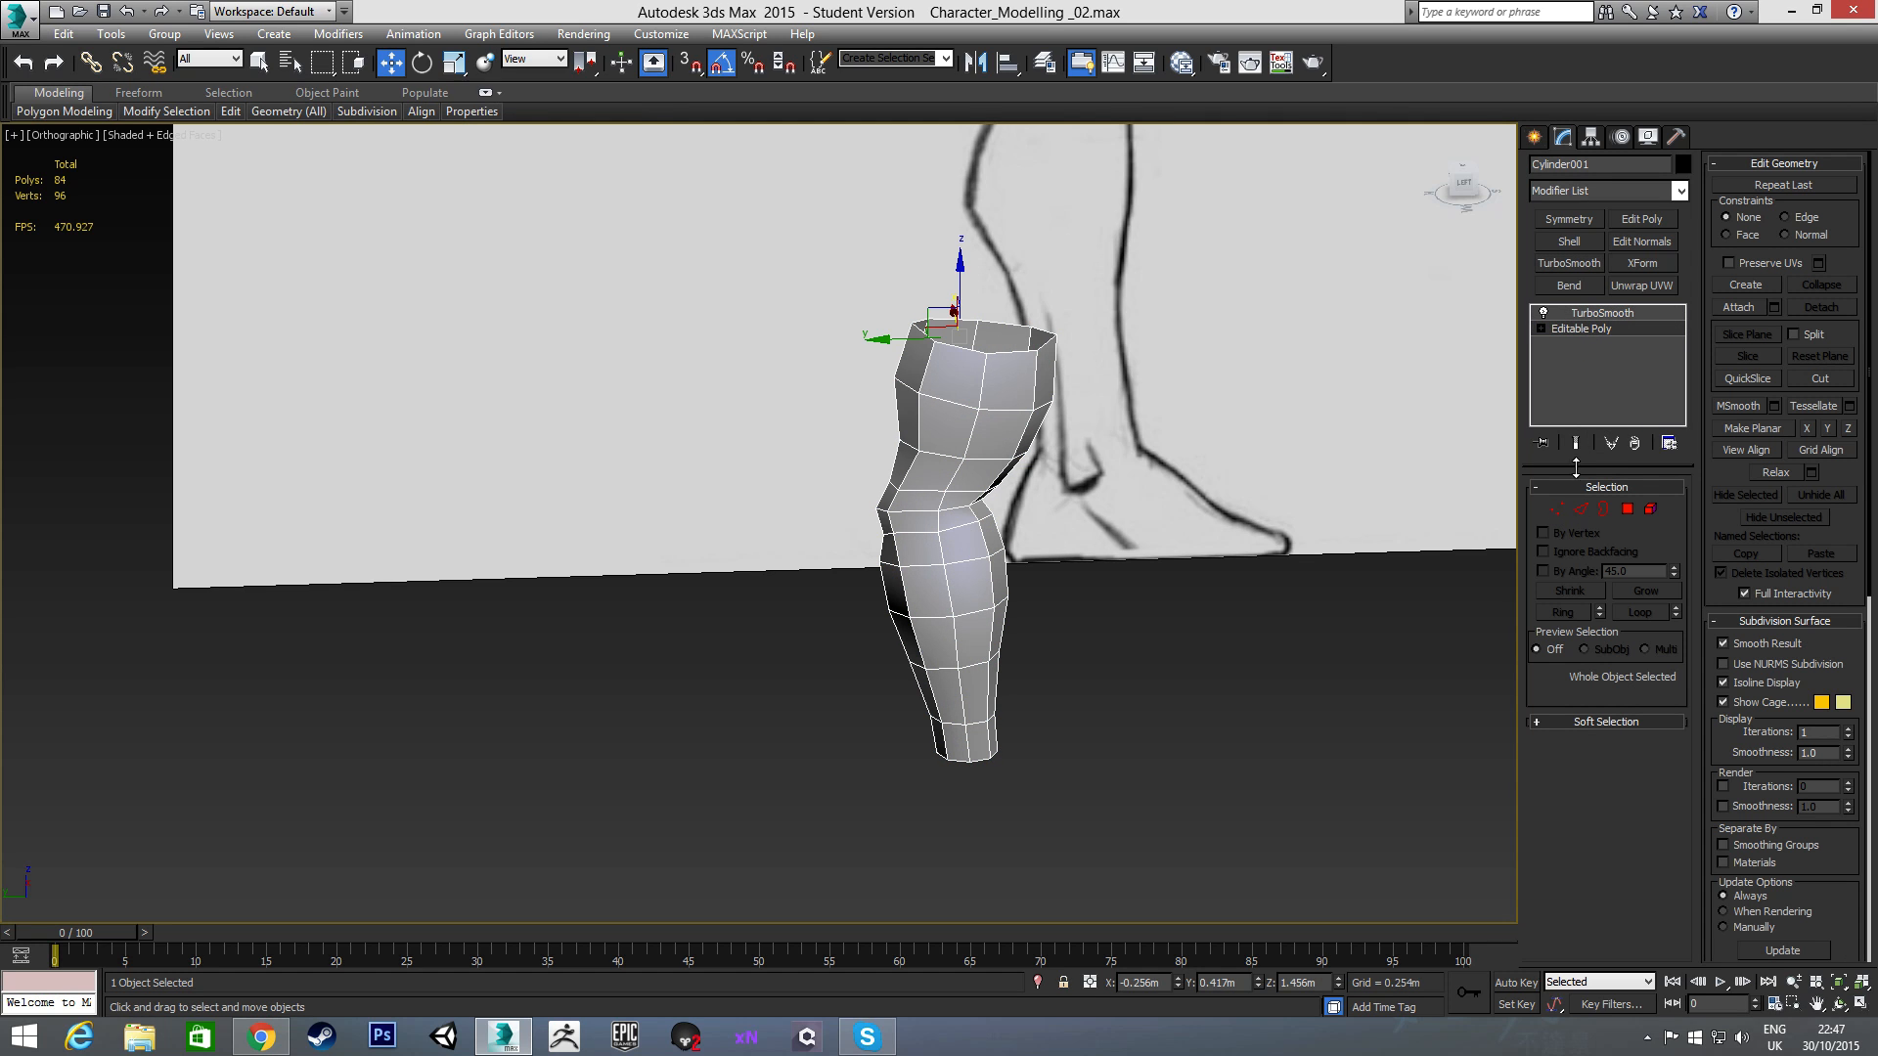
click(1594, 313)
alt+middle_drag(957, 569, 825, 600)
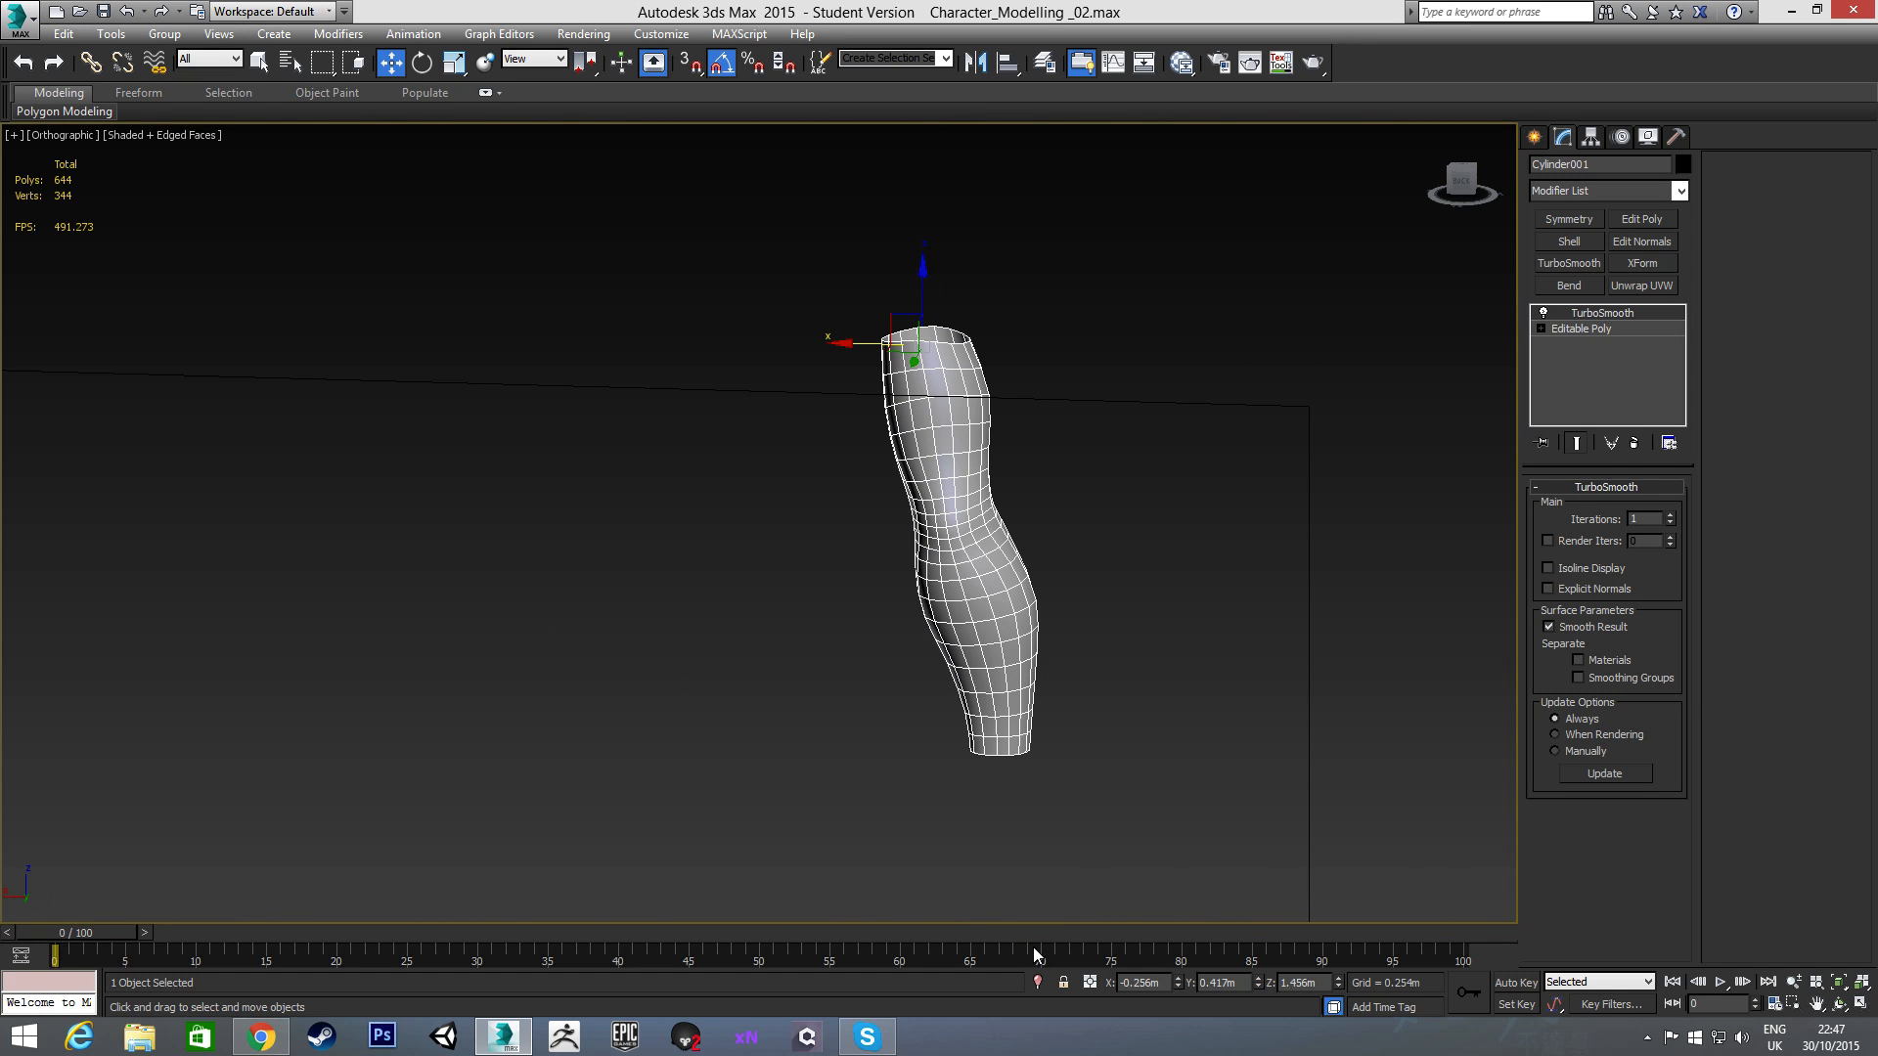
- Isolate the arm and examine its smoothed shape from several sides, especially around the elbow
click(1039, 983)
alt+middle_drag(895, 690, 636, 584)
scroll(636, 584, down, 3)
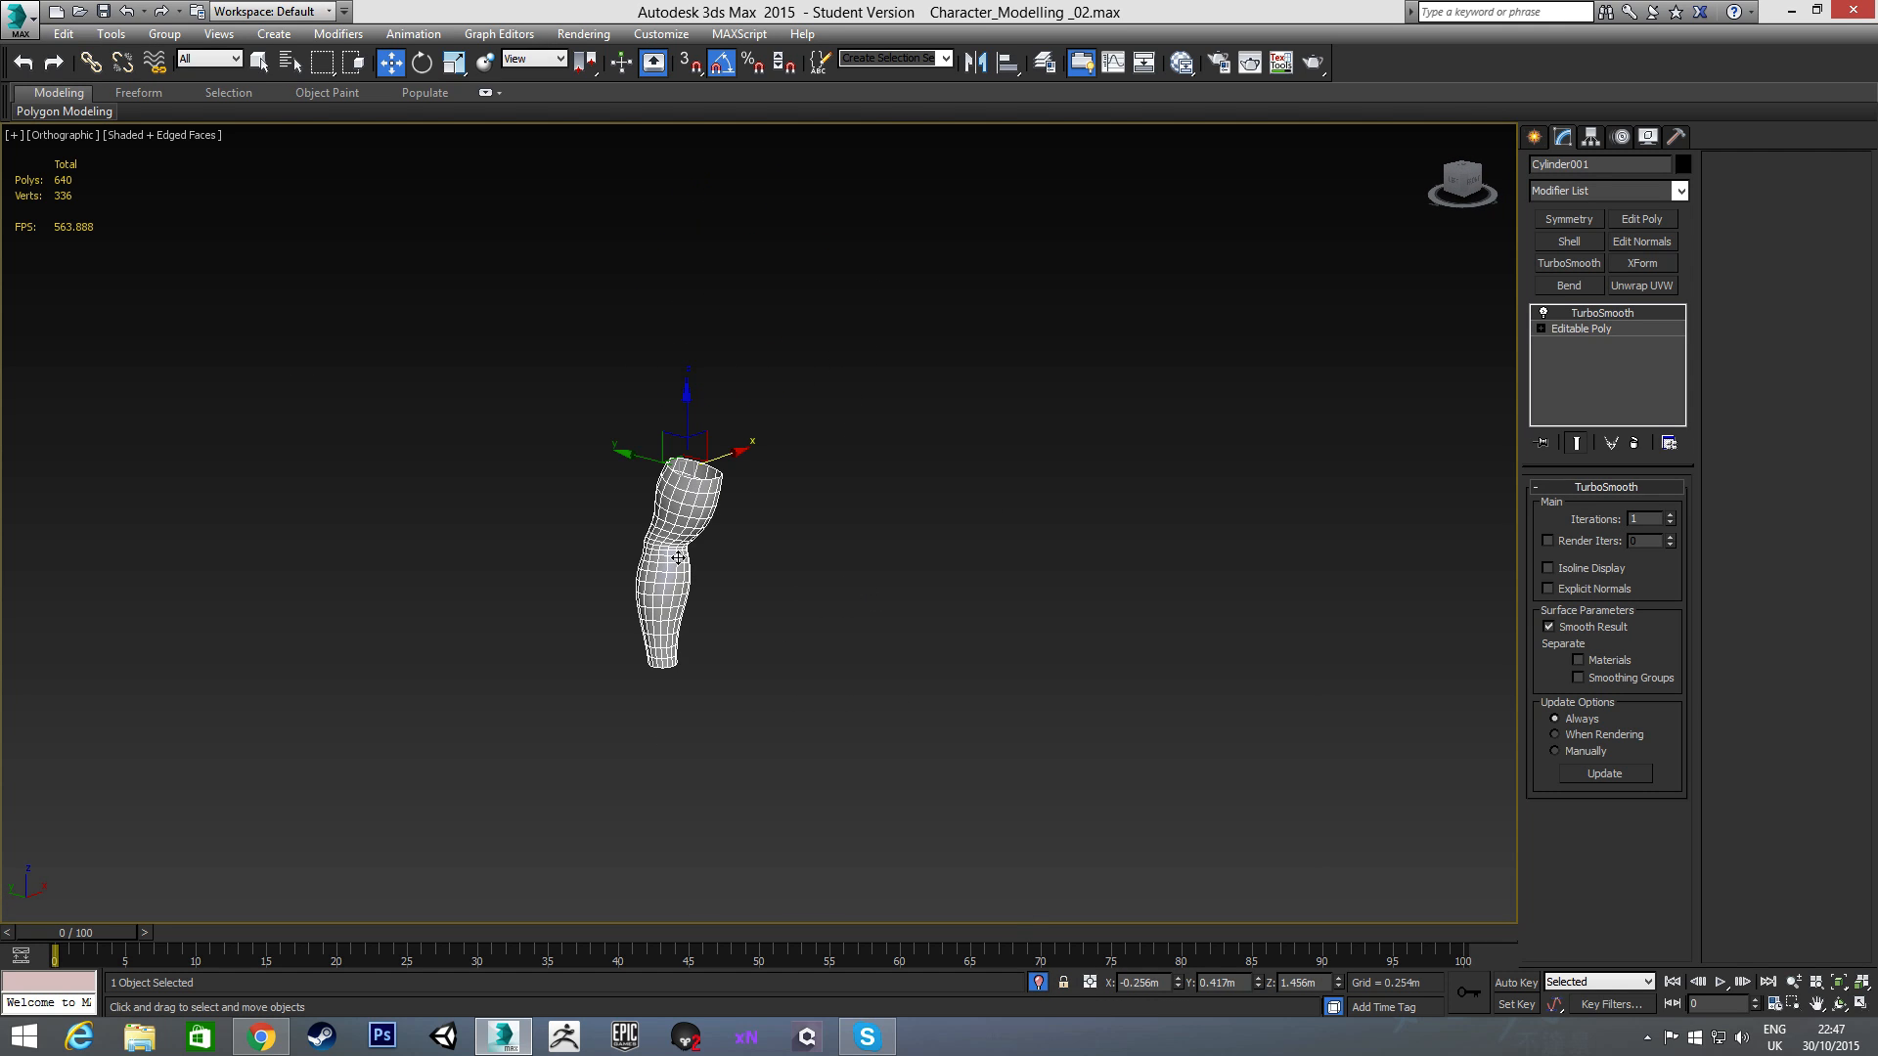
middle_drag(714, 511, 800, 573)
scroll(951, 499, up, 3)
scroll(973, 495, up, 2)
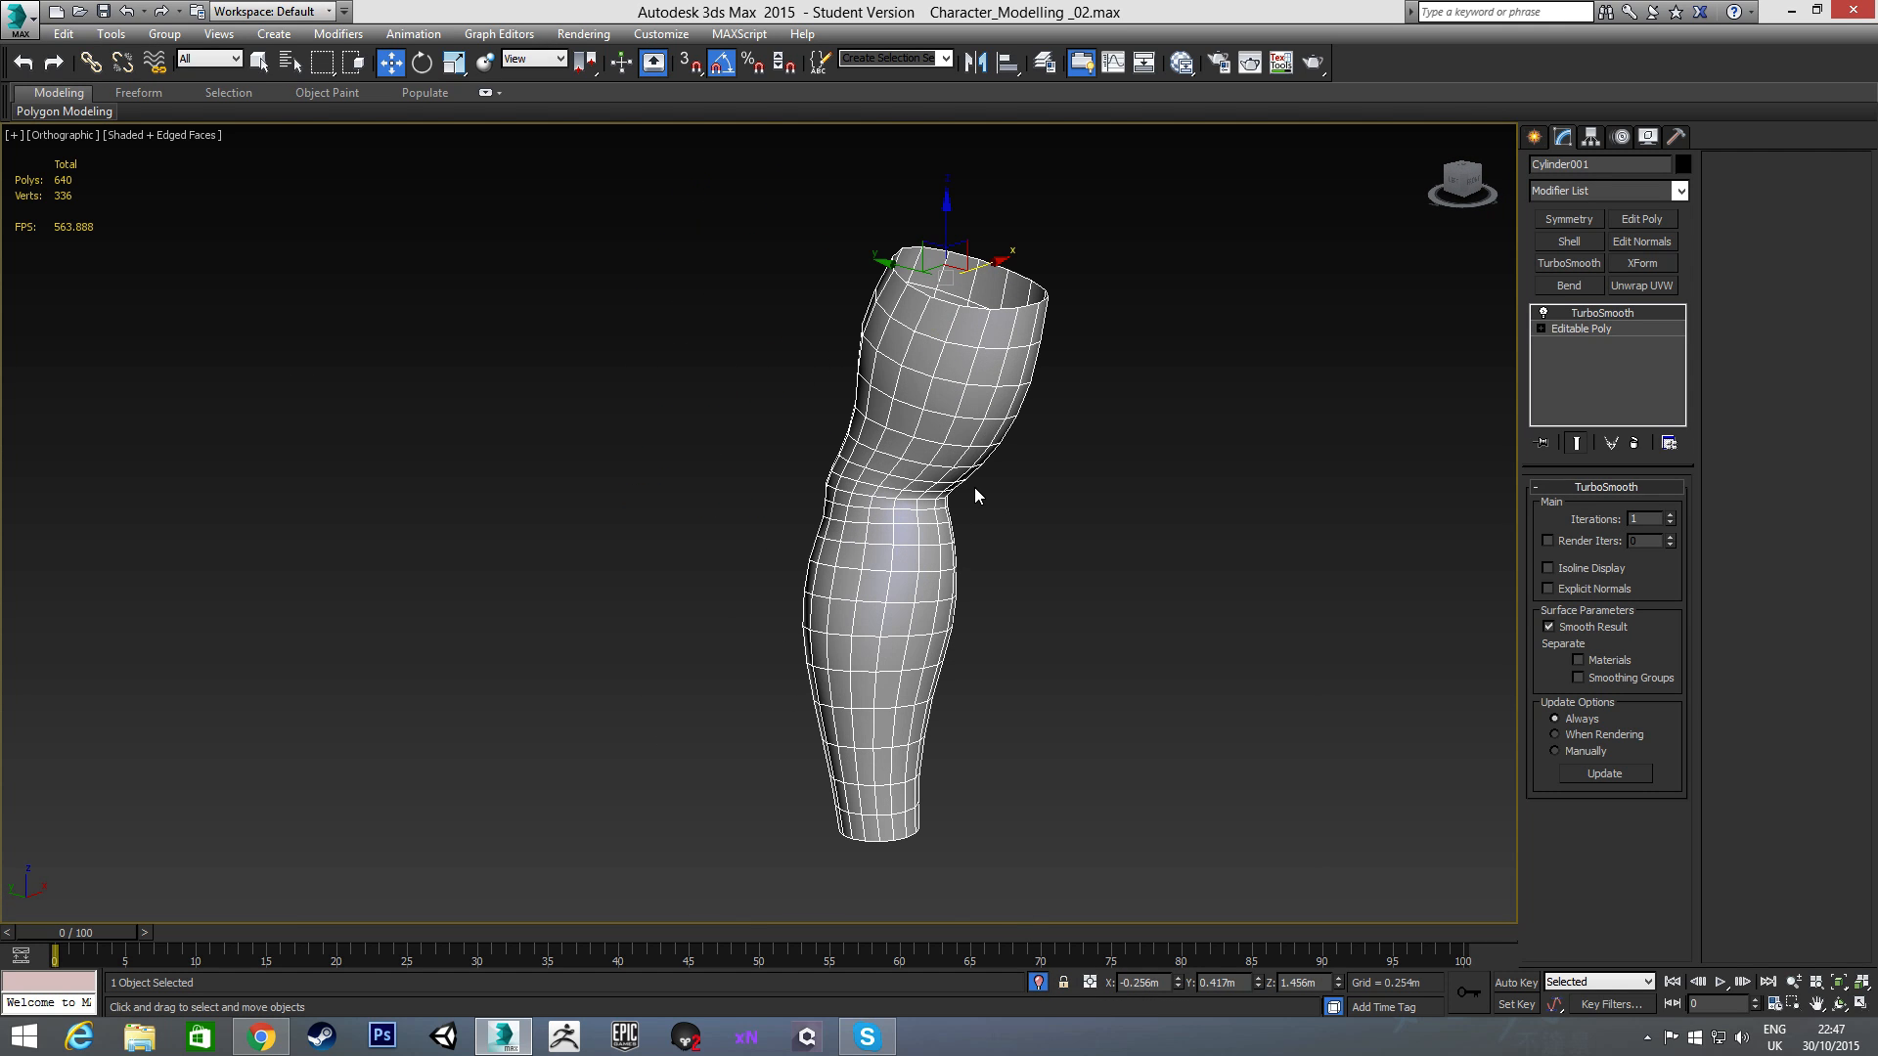
alt+middle_drag(901, 537, 991, 609)
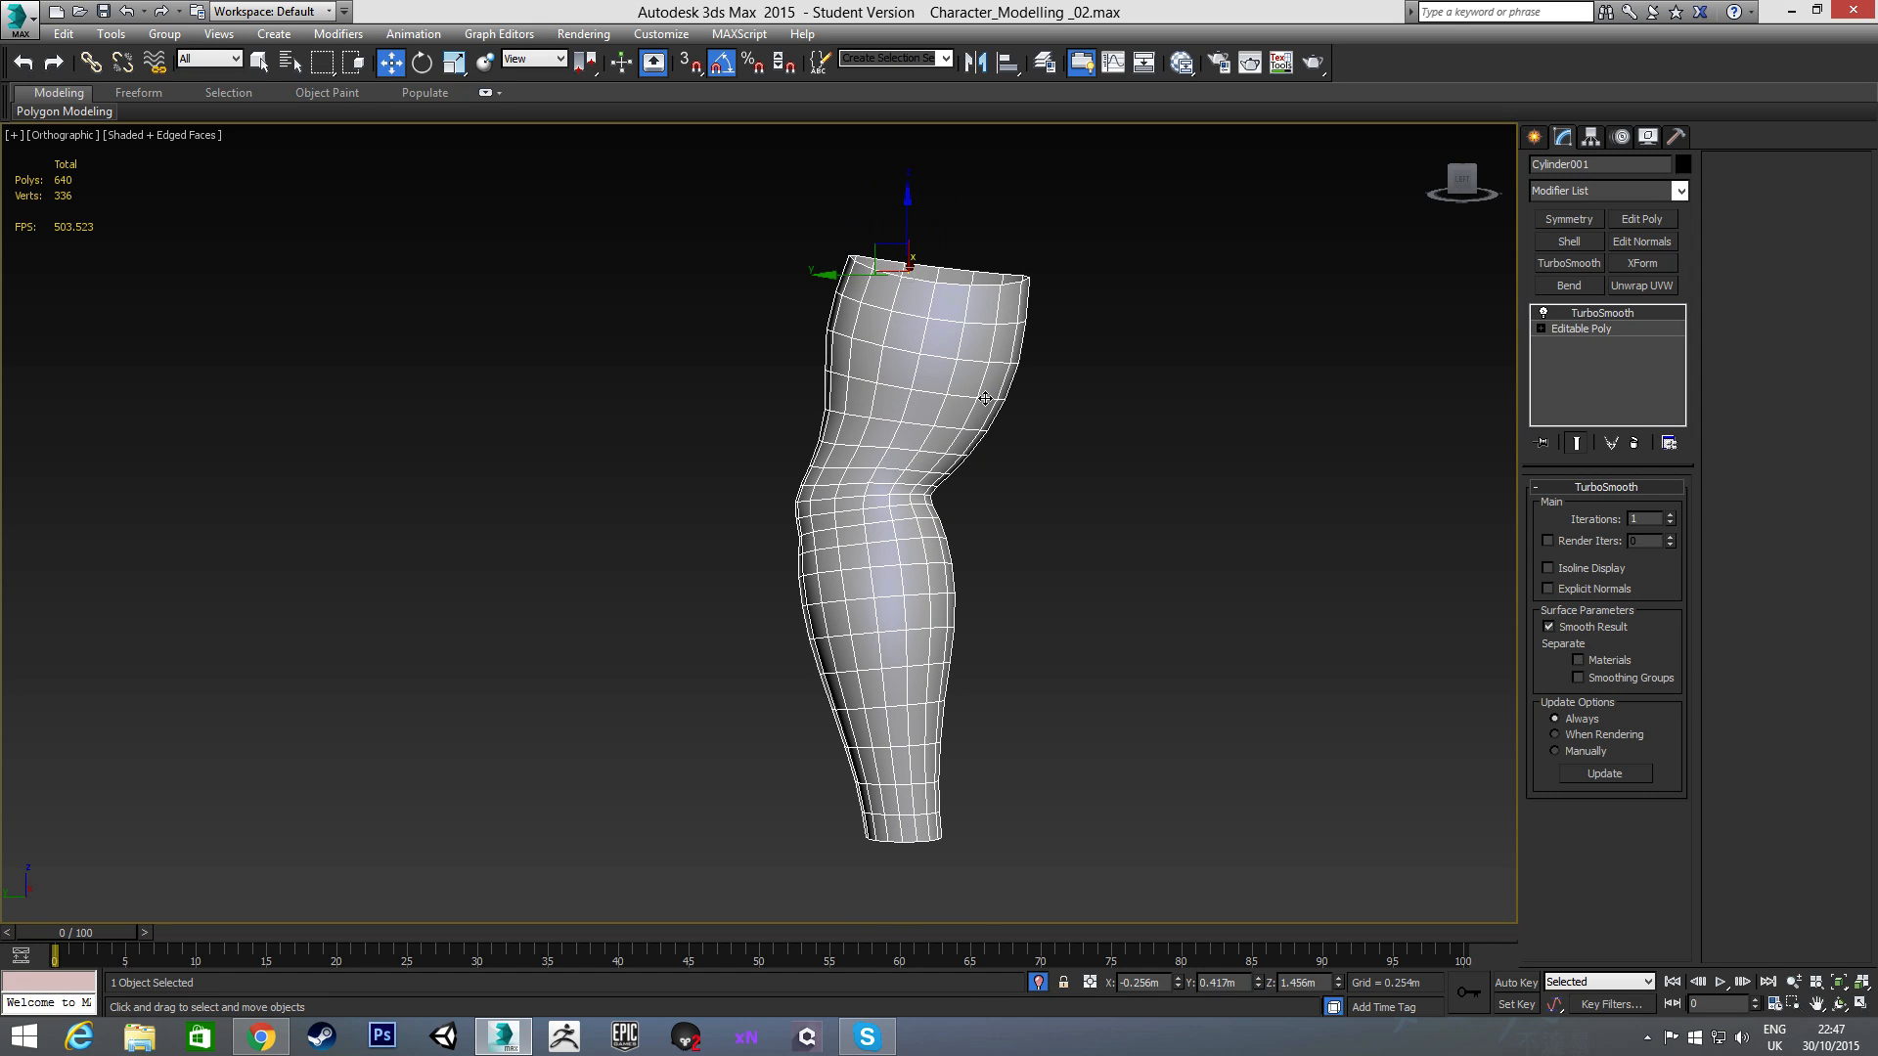
alt+middle_drag(799, 515, 1324, 570)
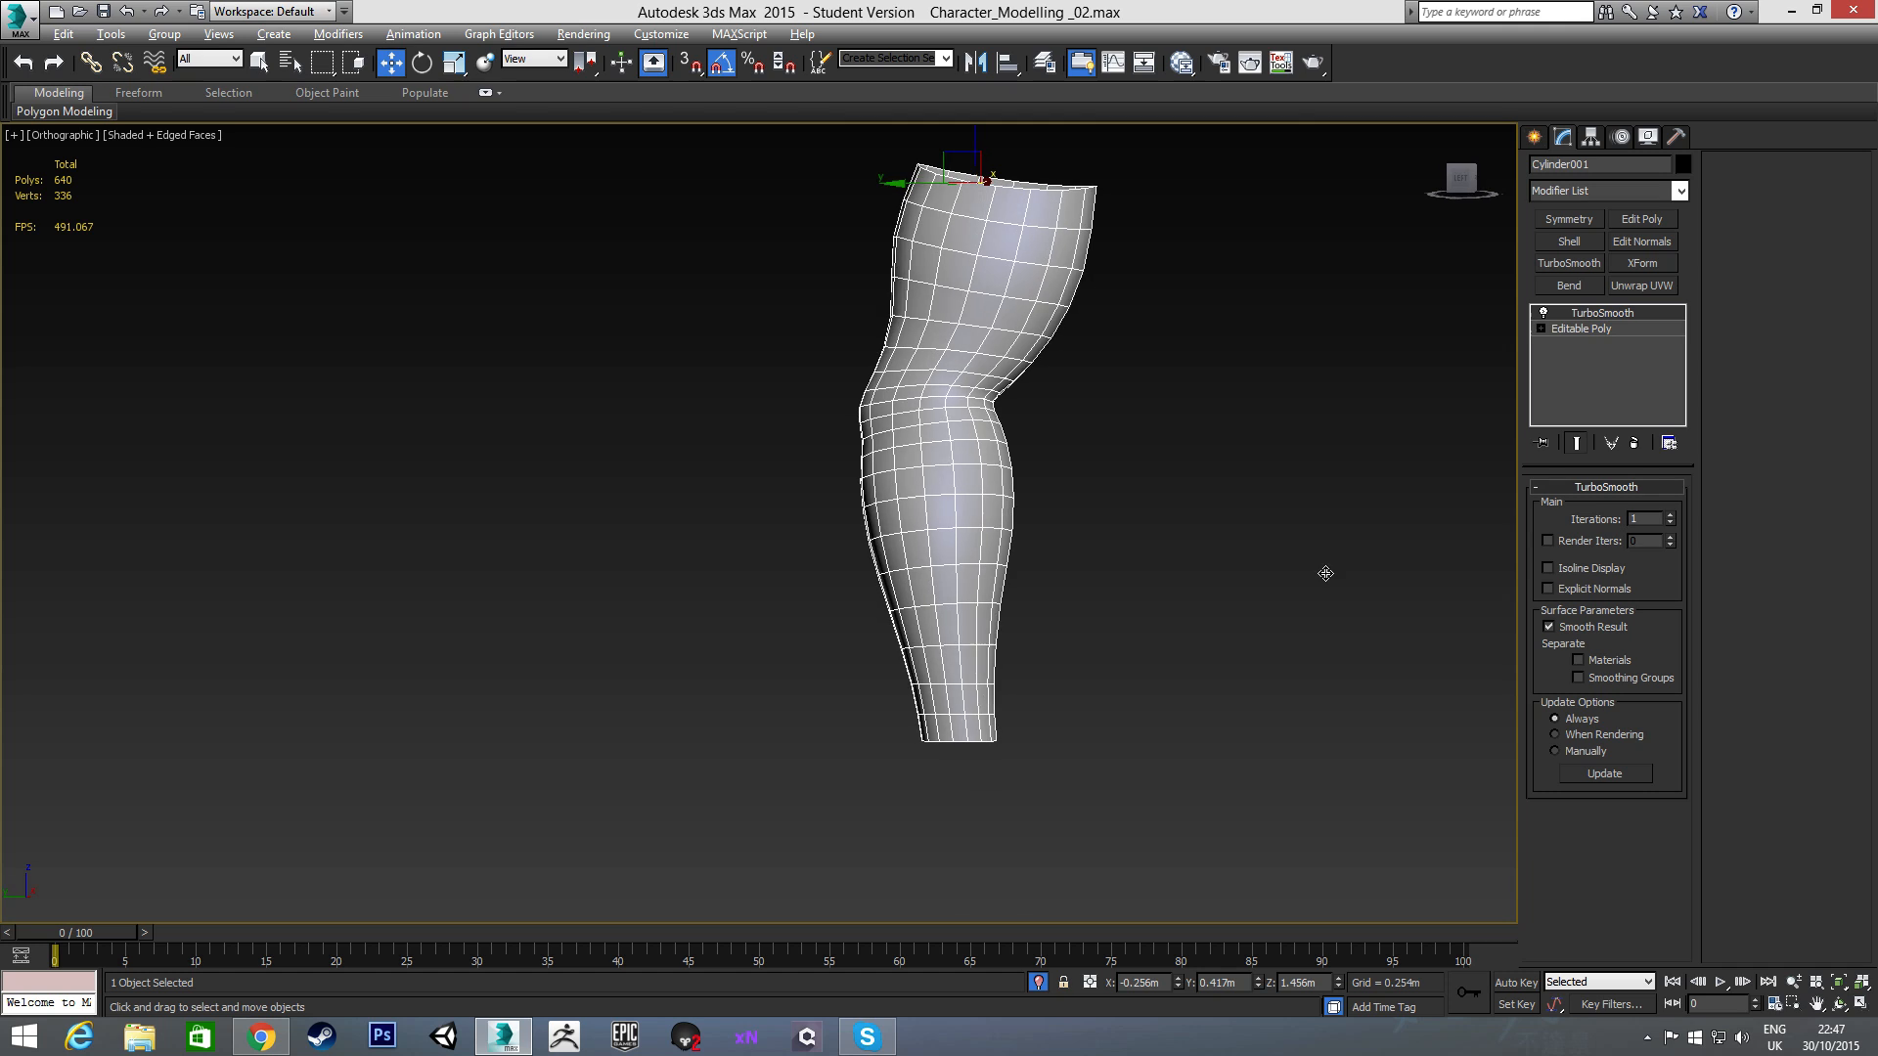
alt+middle_drag(1165, 478, 1000, 561)
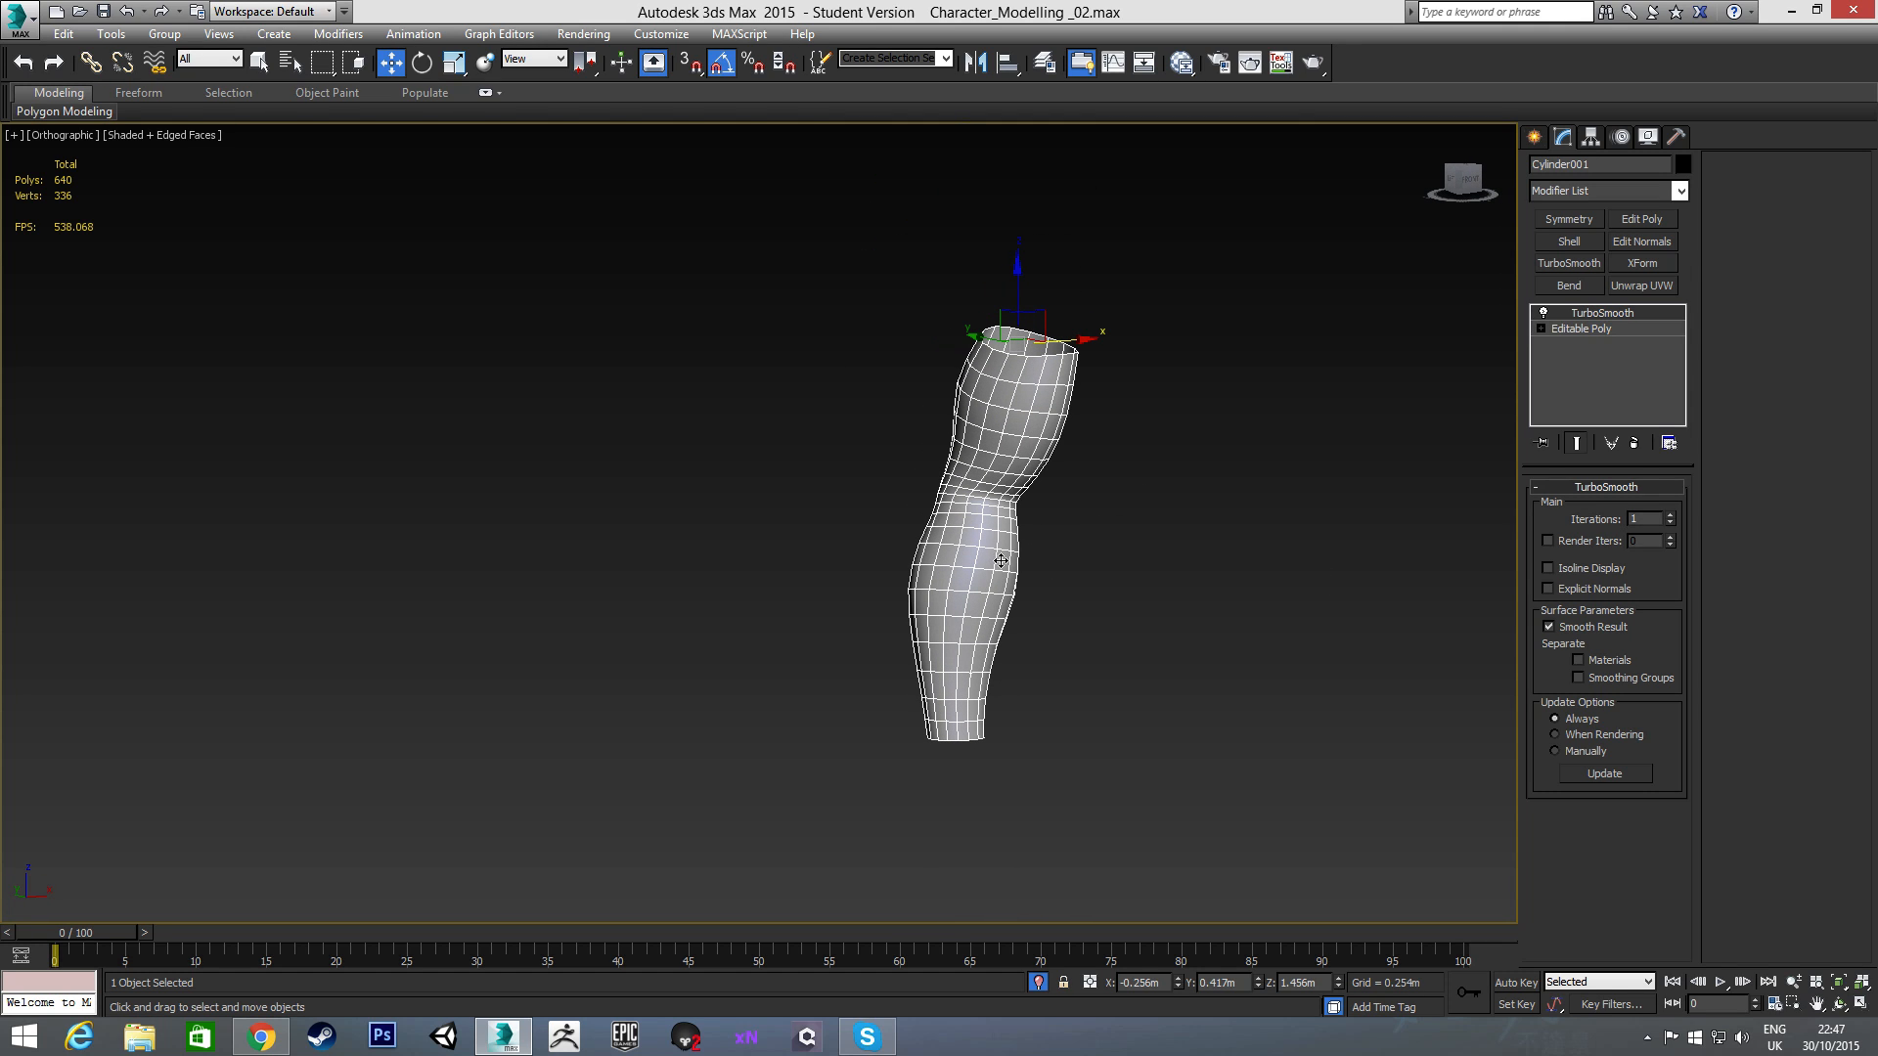
- Switch off the TurboSmooth effect, end the isolation and bring the arm and both reference planes into view
click(1544, 313)
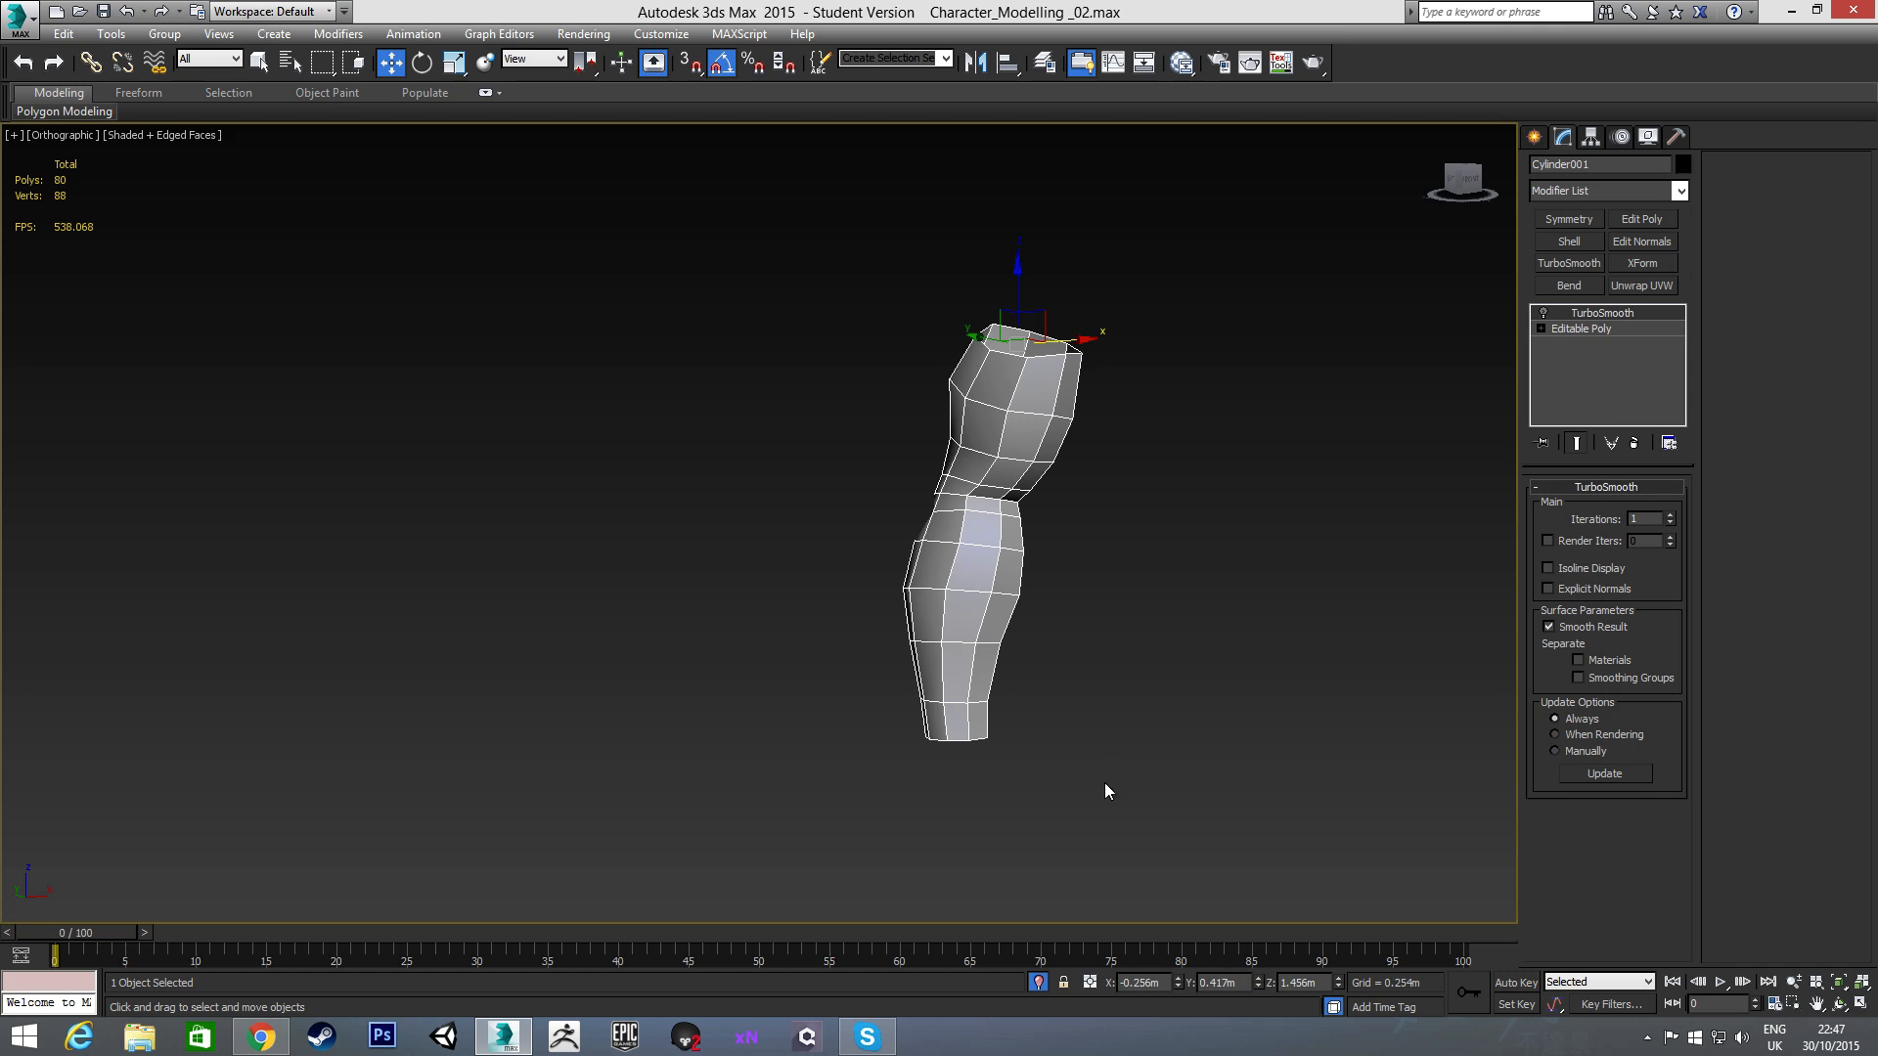
click(1038, 982)
scroll(1030, 608, down, 2)
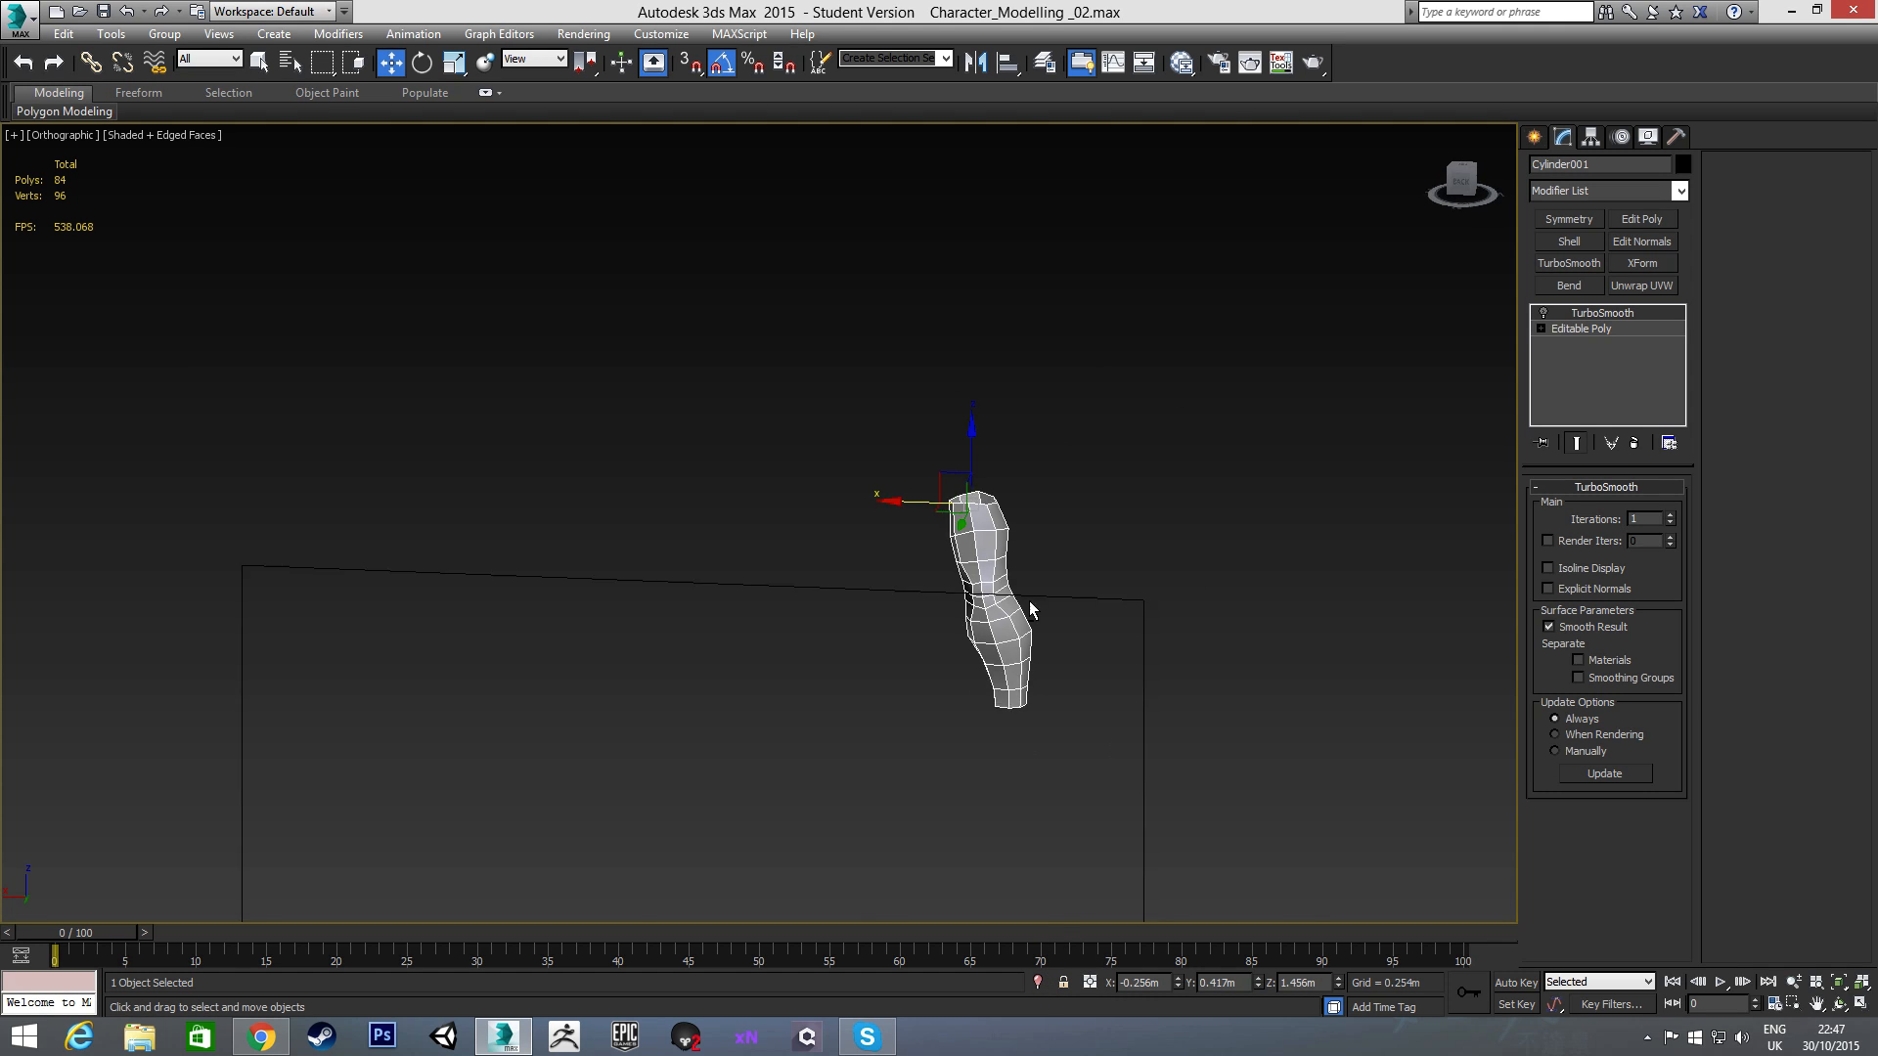
mouse_move(1030, 609)
alt+middle_down()
mouse_move(783, 603)
mouse_move(837, 571)
mouse_move(802, 626)
mouse_move(780, 508)
mouse_move(830, 533)
alt+middle_up()
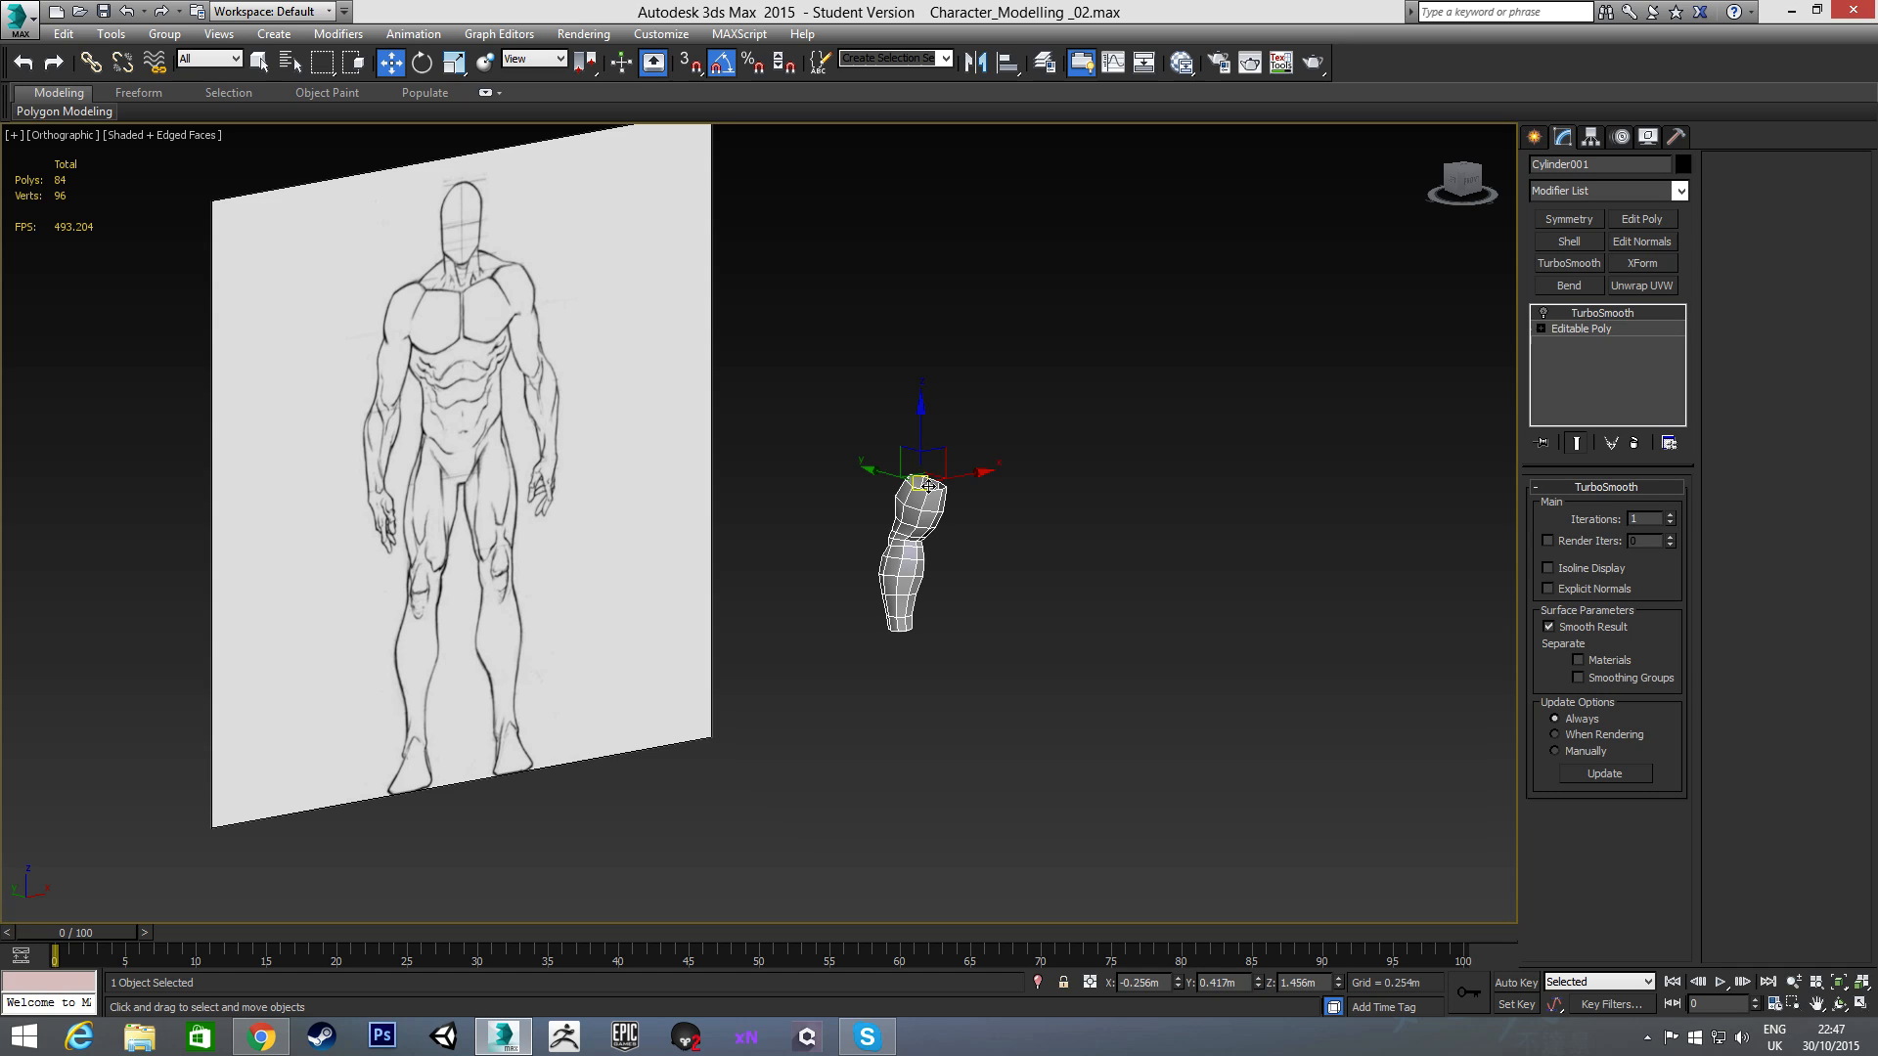
middle_drag(1024, 623, 798, 586)
scroll(984, 607, down, 3)
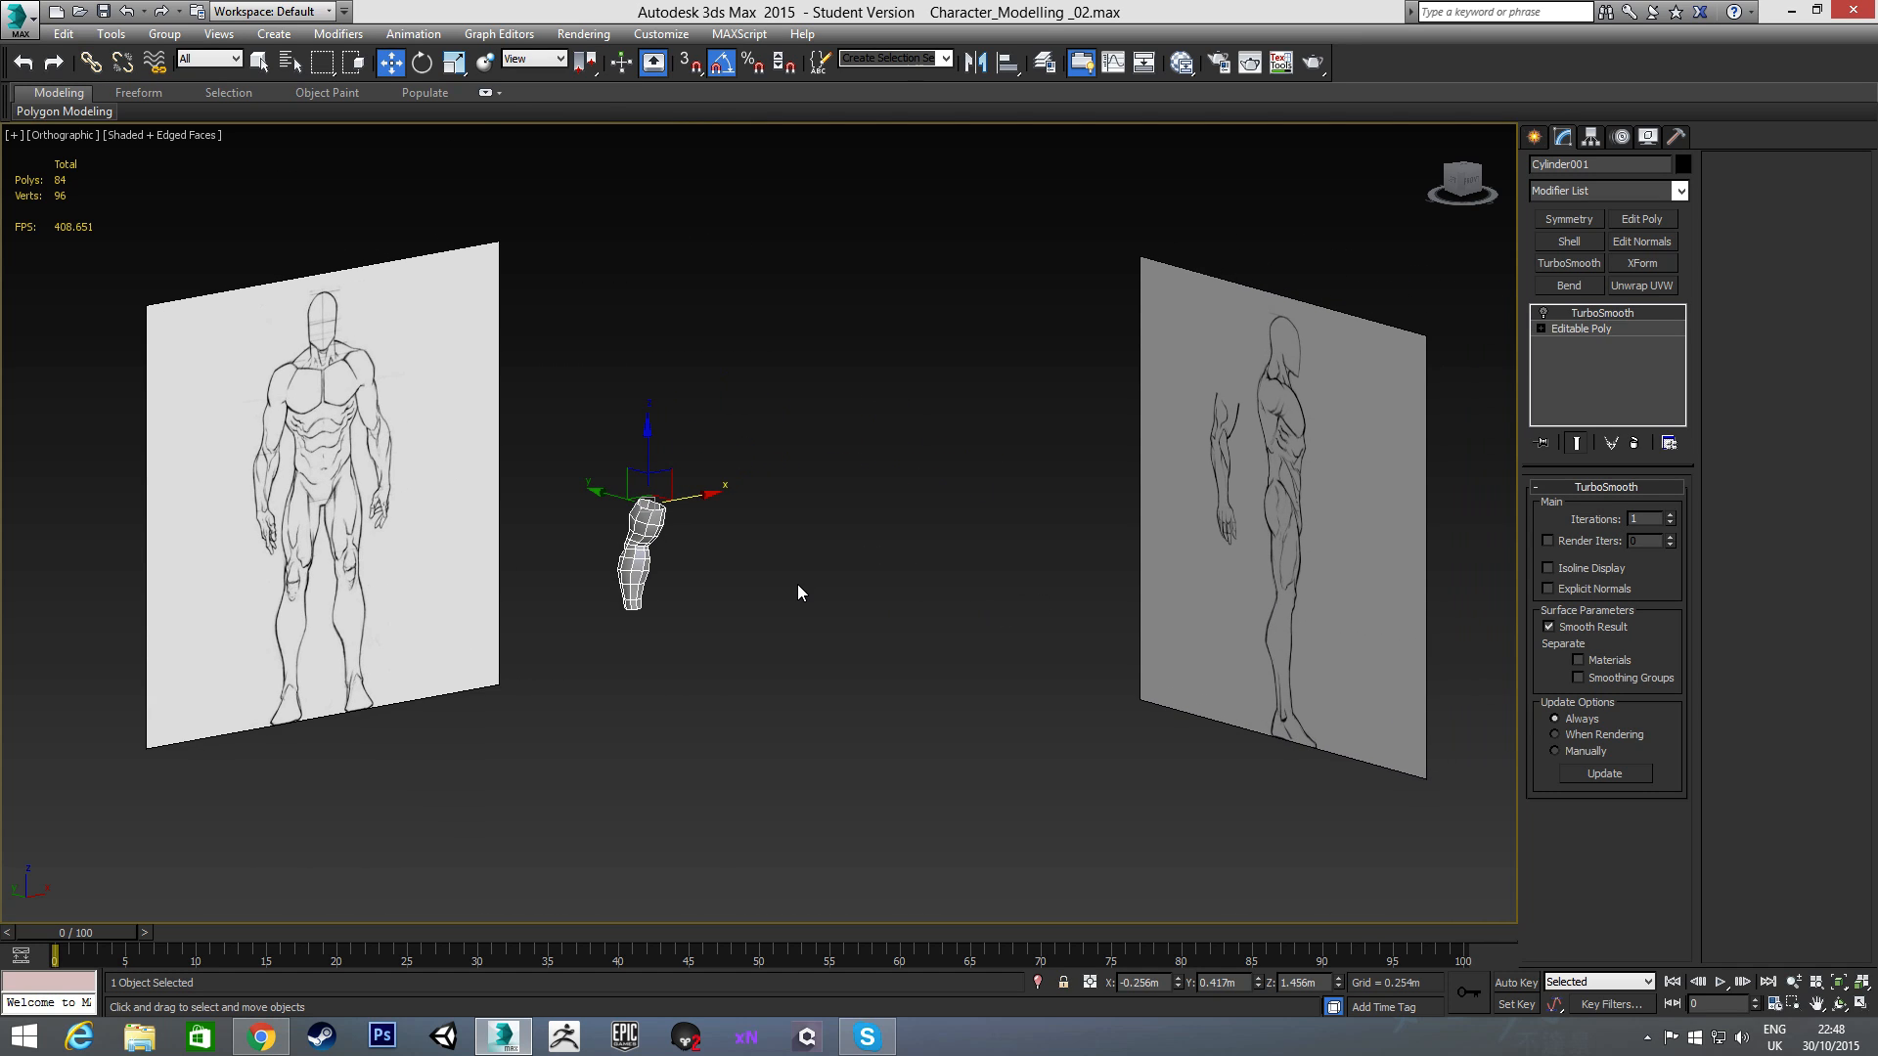